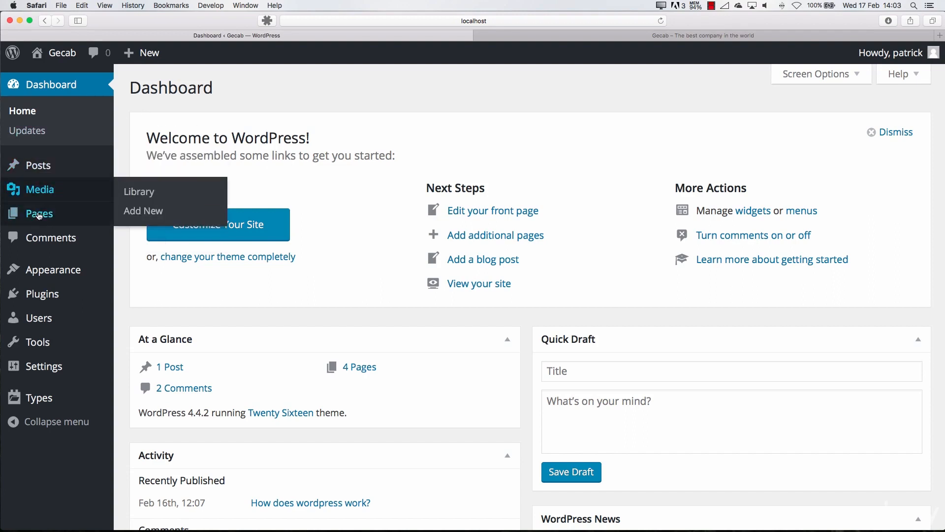
Look over the installed themes and open the list of installed plugins
{"action": "mouse_move", "coordinate": [46, 269]}
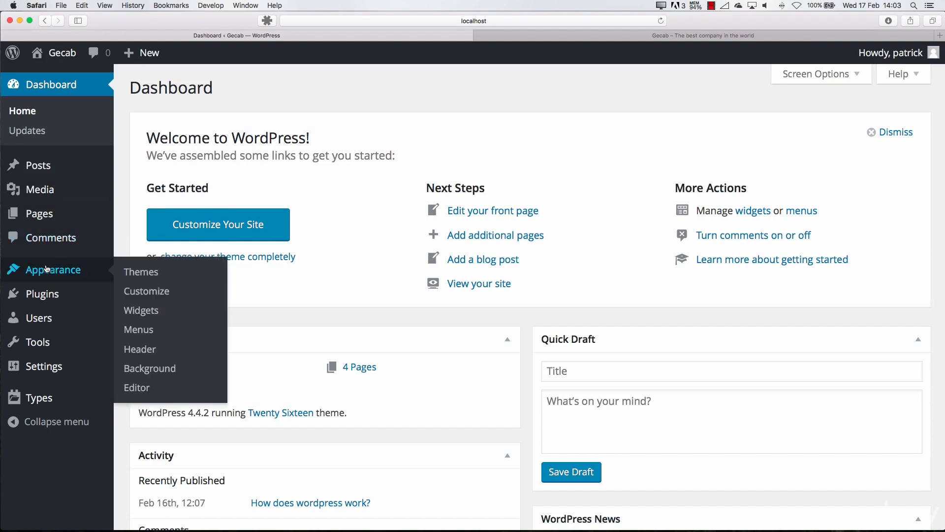
{"action": "left_click", "coordinate": [152, 271]}
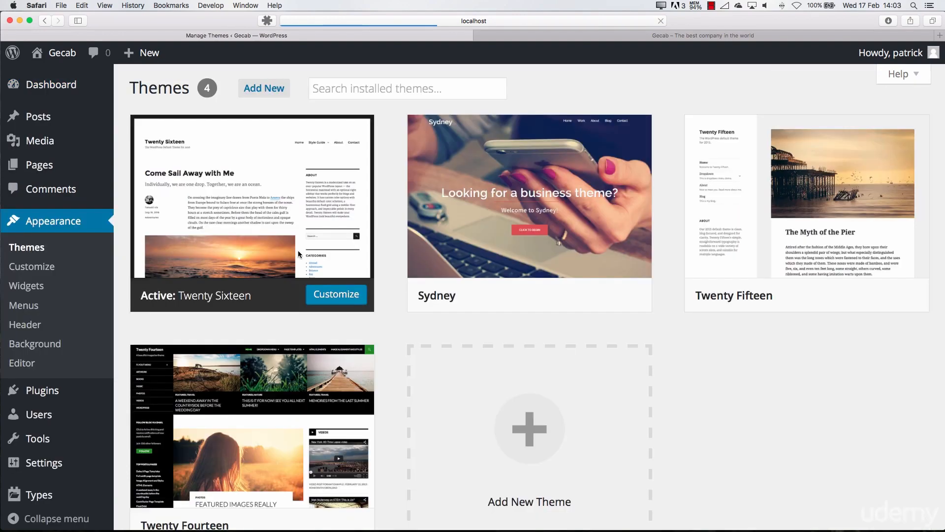
{"action": "mouse_move", "coordinate": [505, 252]}
{"action": "left_click", "coordinate": [51, 388]}
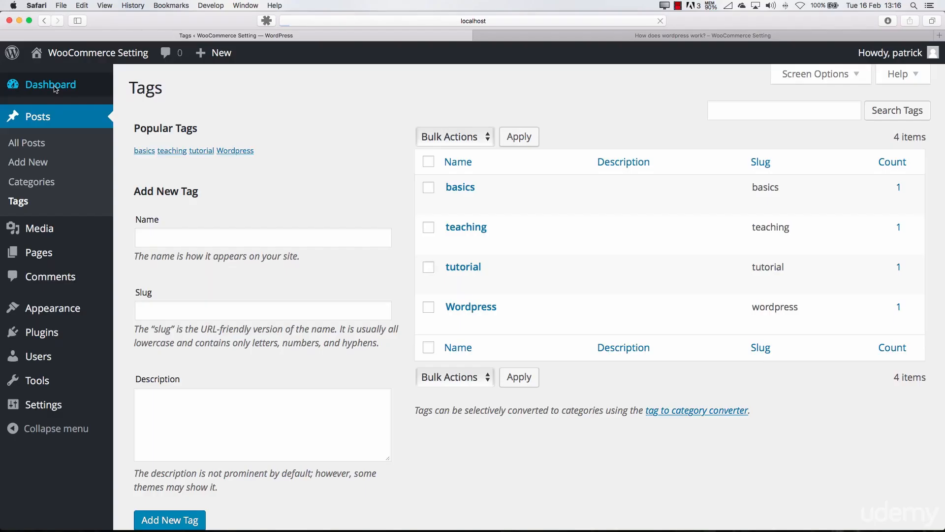
Create a new page titled "Page title", paste the Lorem ipsum paragraph as its content, and publish it
{"action": "left_click", "coordinate": [55, 88]}
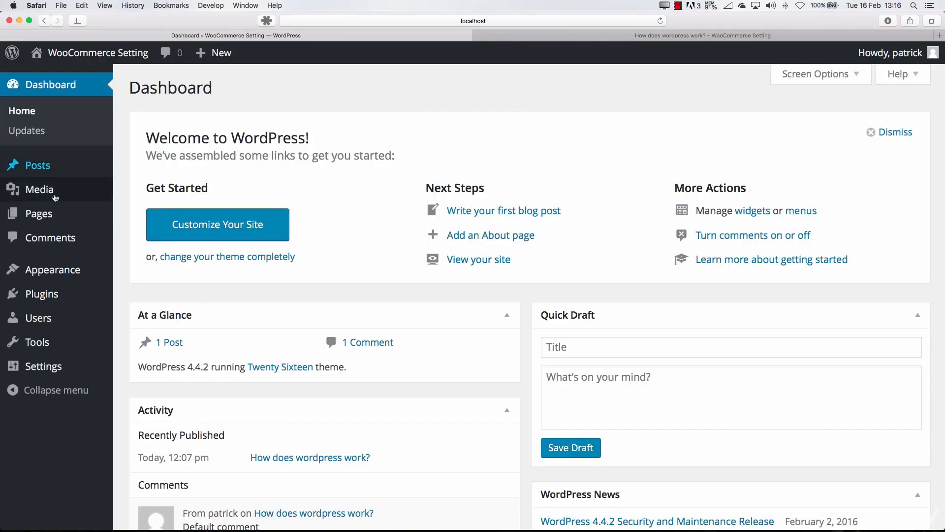
{"action": "left_click", "coordinate": [42, 213]}
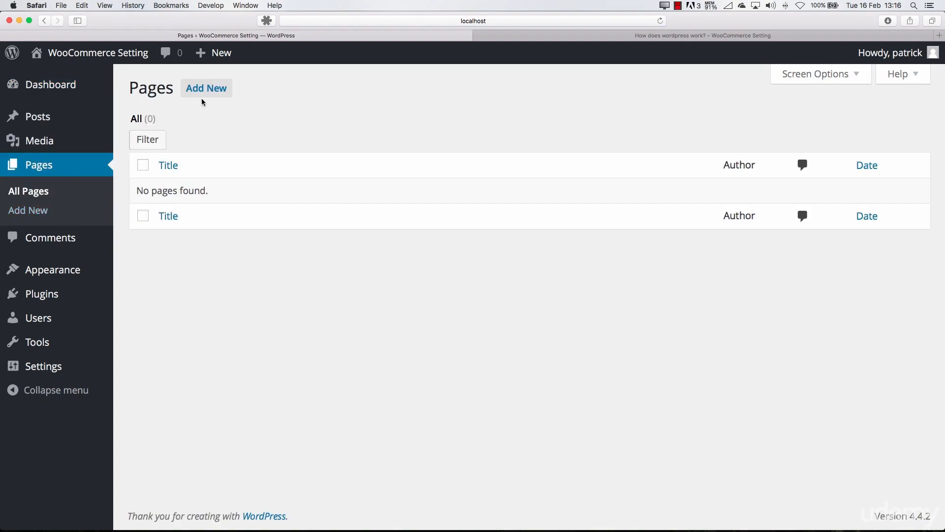
{"action": "left_click", "coordinate": [207, 90]}
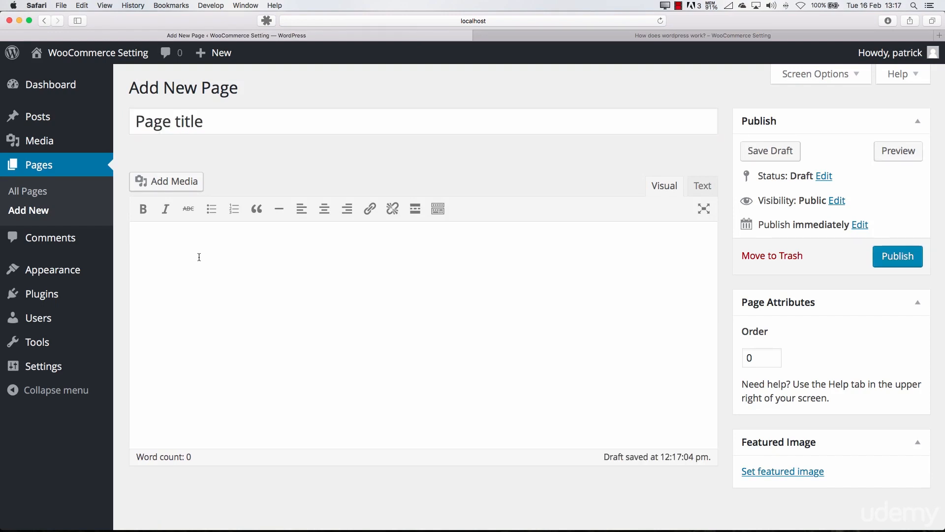
{"action": "type", "text": "Lorem ipsum dolor sit amet, consectetur adipiscing elit. Nulla placerat quam eu nisi interdum, a posuere dui tempus. Praesent lacinia, leo in dignissim dapibus, felis mauris venenatis dui, at pretium nibh purus at elit. Vestibulum ullamcorper tempus orci, vel interdum lectus congue vel. Curabitur nec consequat odio, id tempor est. Sed enim odio, efficitur a lobortis et, posuere at neque. Nullam pellentesque orci sit amet sodales blandit. Cras mauris nisl, commodo nec pharetra eu, dictum quis magna. Sed facilisis neque ipsum, quis imperdiet mauris mattis eget. Cras ultrices mollis erat. Vestibulum a massa sapien. Sed ultrices id urna ac rhoncus. Cras viverra, est a condimentum bibendum, erat magna interdum quam, non molestie mauris ligula et purus."}
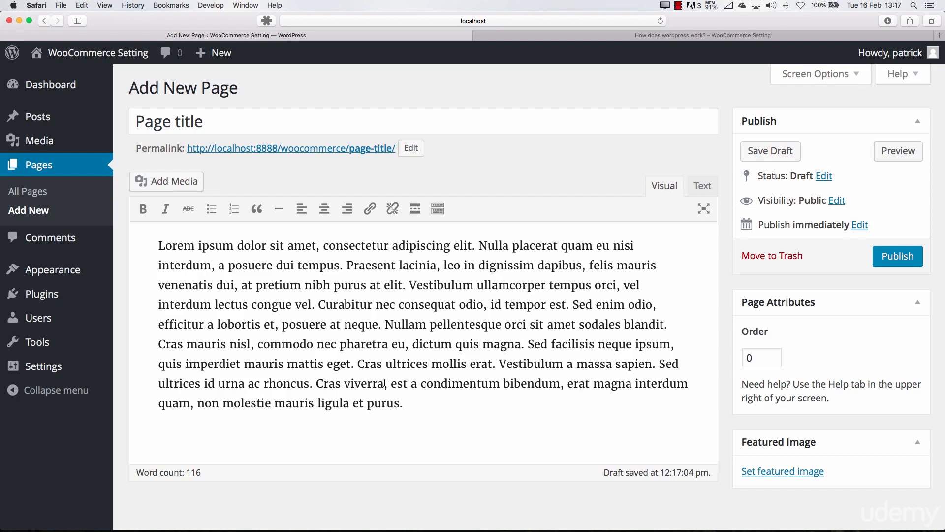
{"action": "left_click", "coordinate": [911, 268]}
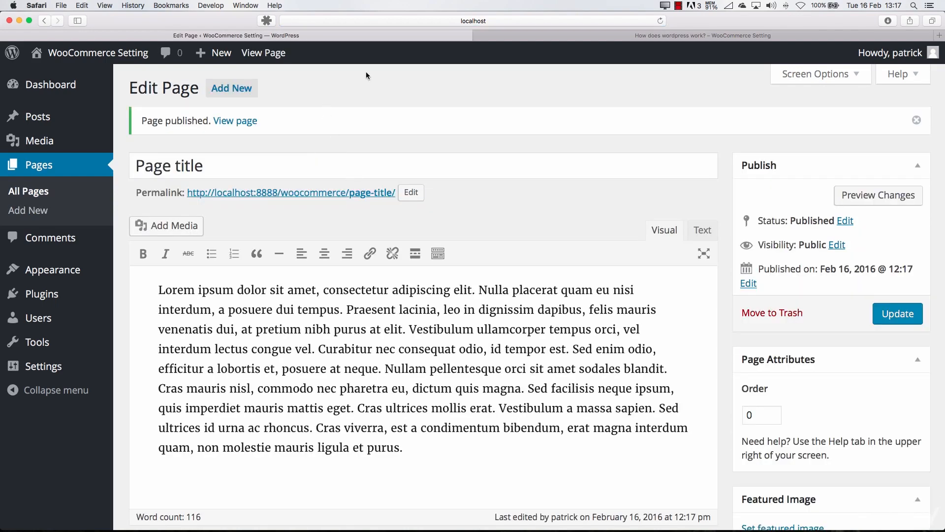
Open the published page on the site and close the old "How does wordpress work?" post
{"action": "left_click", "coordinate": [245, 123], "text": "super"}
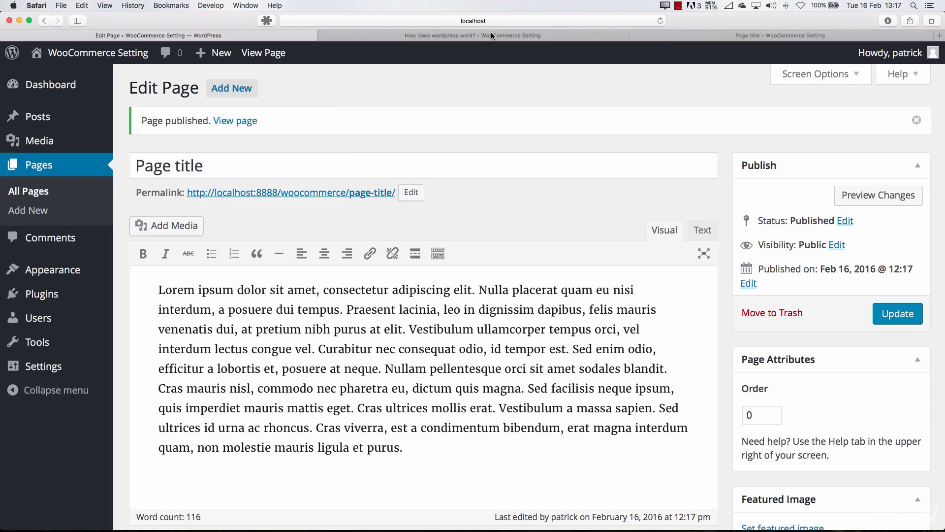
{"action": "left_click", "coordinate": [427, 36]}
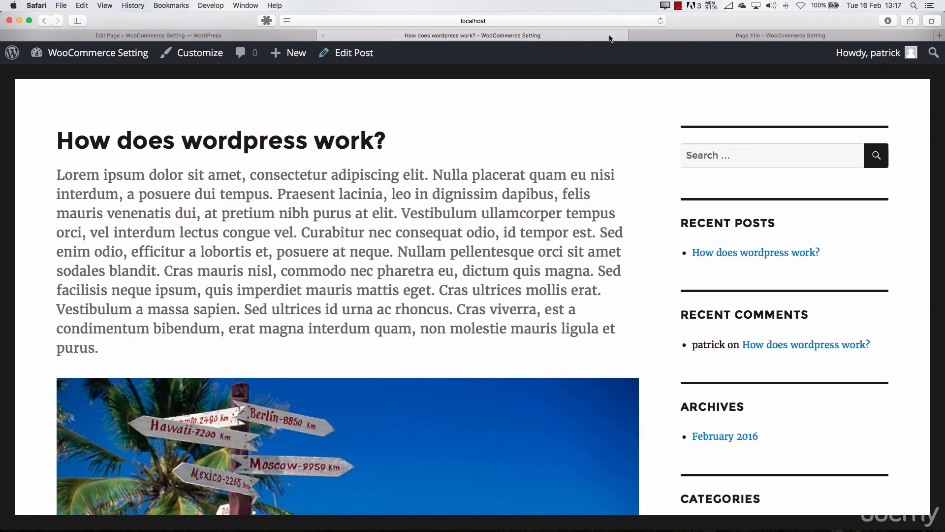
{"action": "left_click", "coordinate": [323, 36]}
{"action": "left_click", "coordinate": [603, 32]}
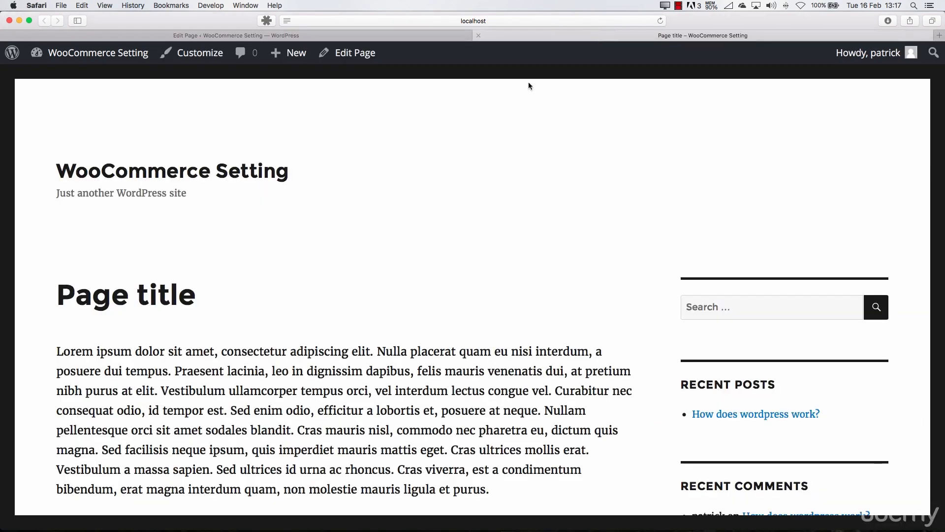
Examine the published page's full address and its layout from the title down to the footer
{"action": "left_click", "coordinate": [447, 21]}
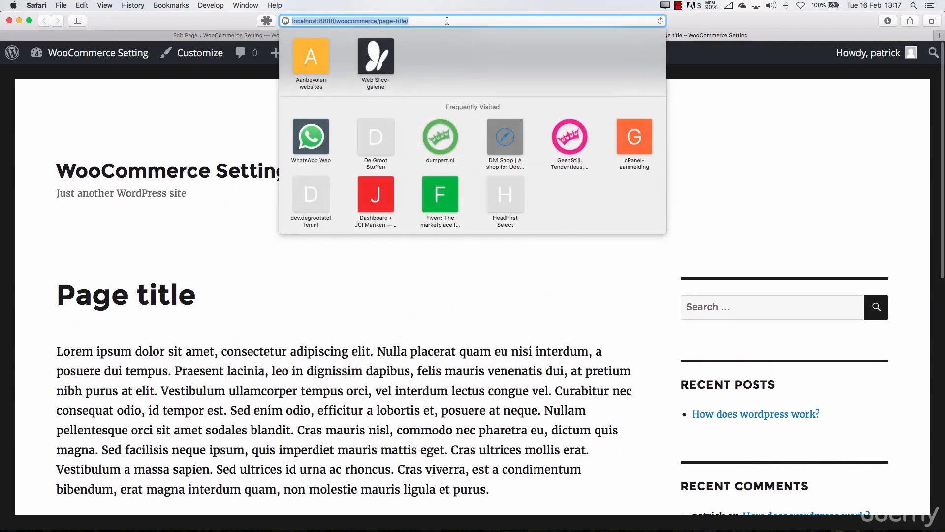
{"action": "left_click", "coordinate": [234, 268]}
{"action": "scroll", "coordinate": [235, 270], "scroll_direction": "down", "scroll_amount": 10}
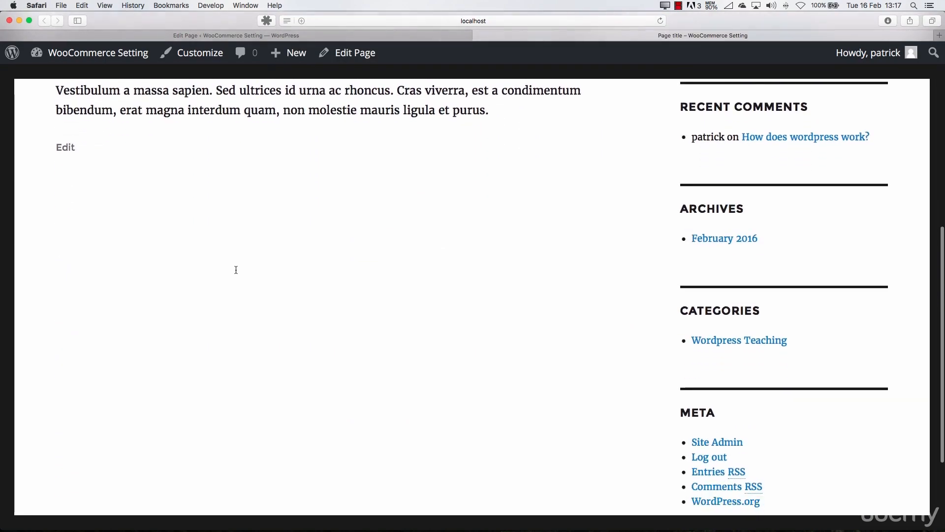
{"action": "scroll", "coordinate": [236, 270], "scroll_direction": "down", "scroll_amount": 3}
{"action": "scroll", "coordinate": [236, 270], "scroll_direction": "up", "scroll_amount": 15}
{"action": "scroll", "coordinate": [237, 270], "scroll_direction": "down", "scroll_amount": 3}
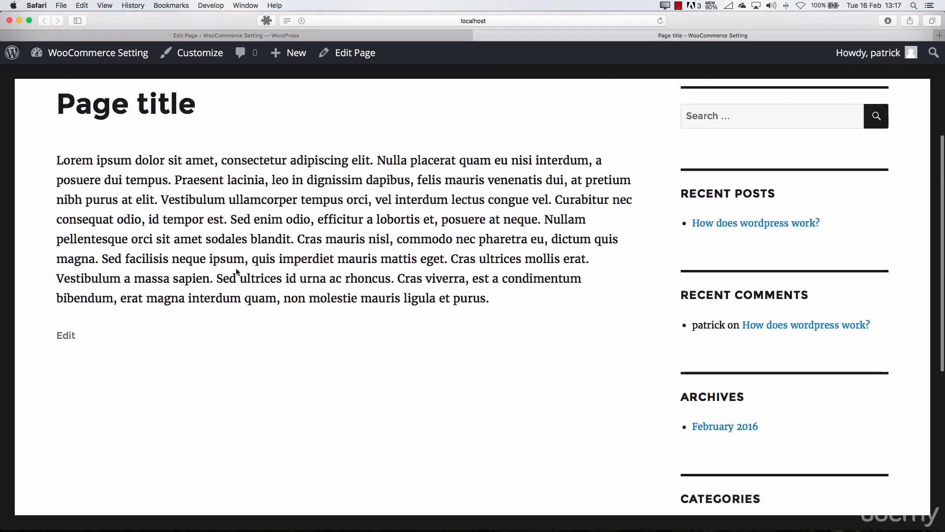
{"action": "scroll", "coordinate": [236, 271], "scroll_direction": "down", "scroll_amount": 2}
{"action": "scroll", "coordinate": [226, 272], "scroll_direction": "up", "scroll_amount": 5}
{"action": "scroll", "coordinate": [217, 274], "scroll_direction": "down", "scroll_amount": 3}
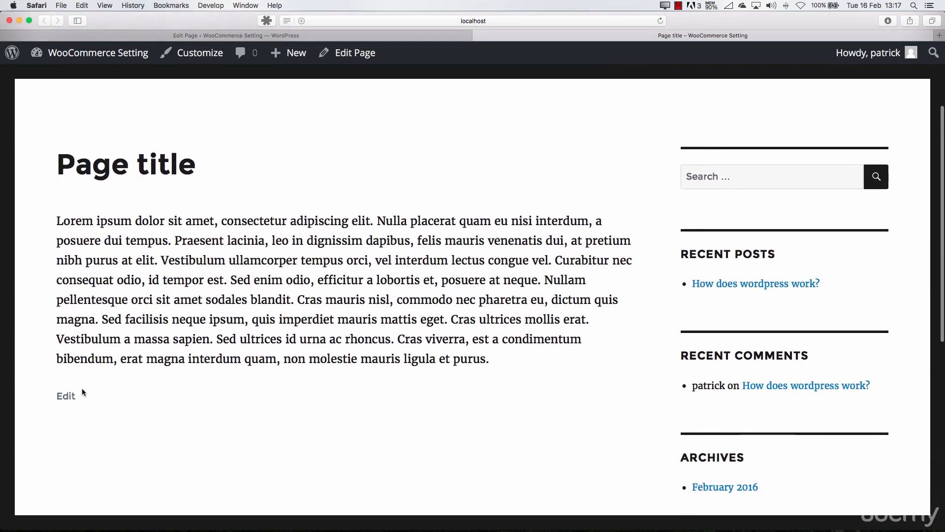
{"action": "scroll", "coordinate": [83, 392], "scroll_direction": "down", "scroll_amount": 2}
{"action": "scroll", "coordinate": [334, 317], "scroll_direction": "up", "scroll_amount": 5}
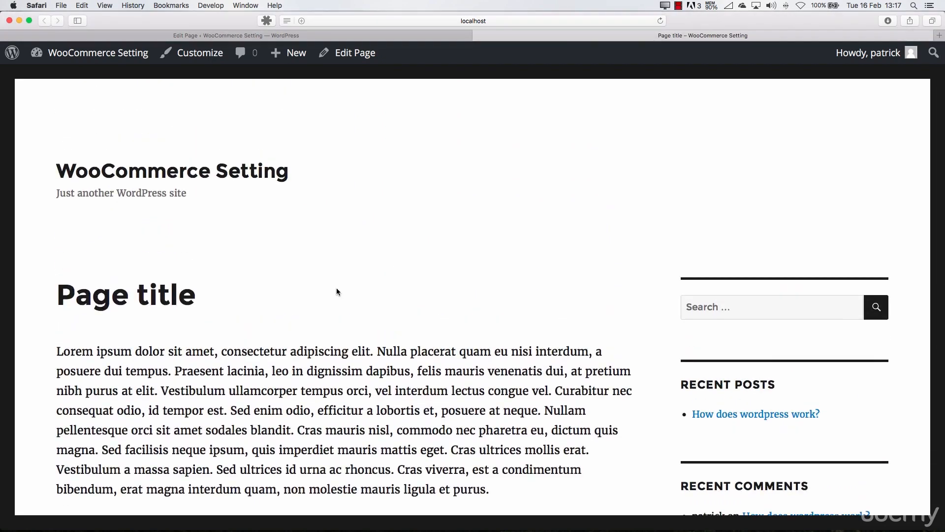
Examine the Recent Posts area beside the page and highlight the page's body paragraph
{"action": "double_click", "coordinate": [754, 386]}
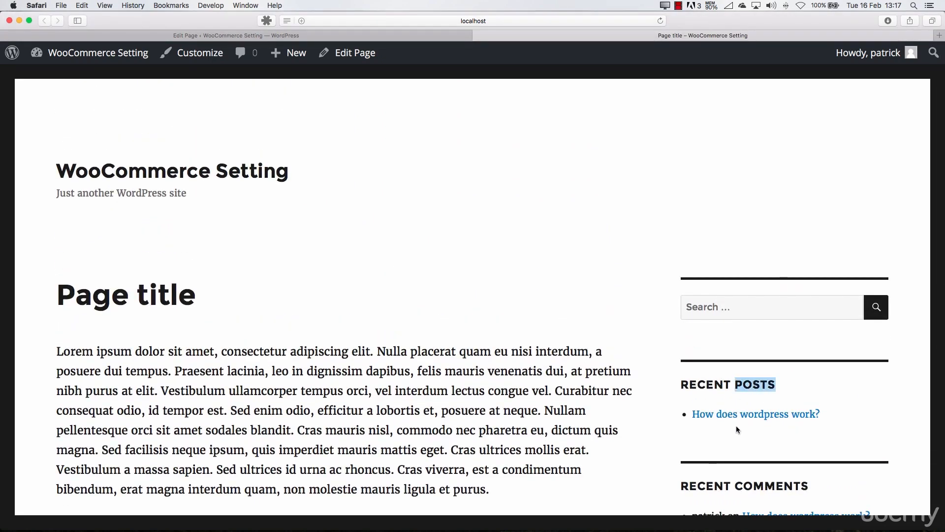
{"action": "scroll", "coordinate": [739, 384], "scroll_direction": "down", "scroll_amount": 5}
{"action": "scroll", "coordinate": [721, 220], "scroll_direction": "up", "scroll_amount": 5}
{"action": "scroll", "coordinate": [709, 295], "scroll_direction": "down", "scroll_amount": 1}
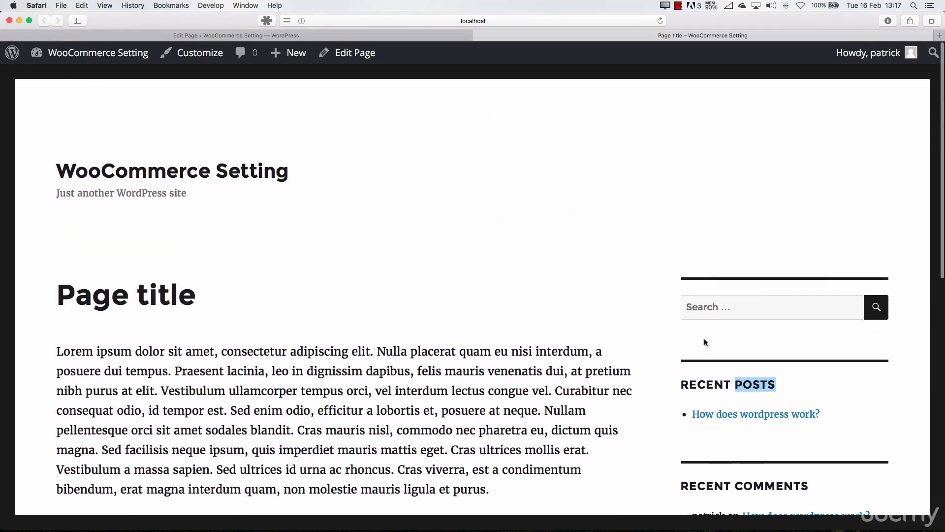
{"action": "scroll", "coordinate": [183, 333], "scroll_direction": "down", "scroll_amount": 4}
{"action": "scroll", "coordinate": [183, 333], "scroll_direction": "down", "scroll_amount": 1}
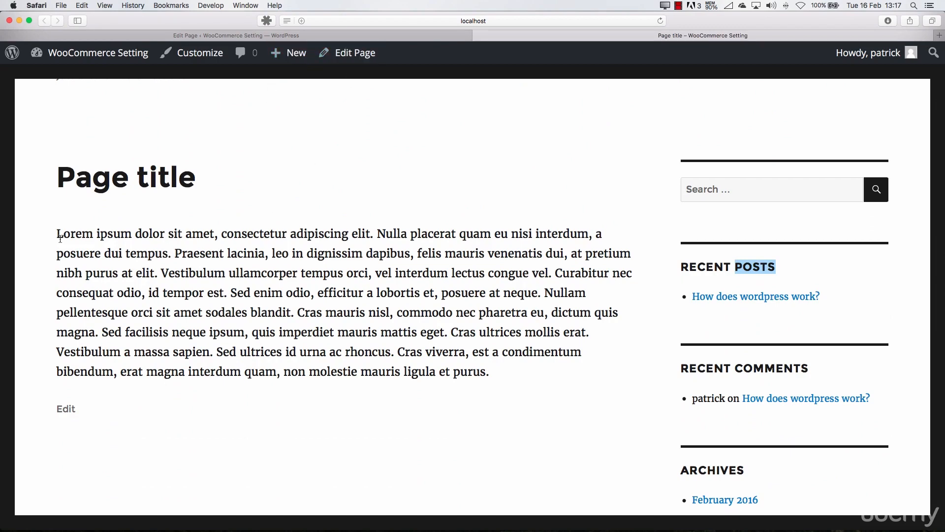
{"action": "left_click_drag", "start_coordinate": [62, 235], "coordinate": [513, 371]}
{"action": "scroll", "coordinate": [424, 369], "scroll_direction": "down", "scroll_amount": 5}
{"action": "scroll", "coordinate": [424, 367], "scroll_direction": "up", "scroll_amount": 10}
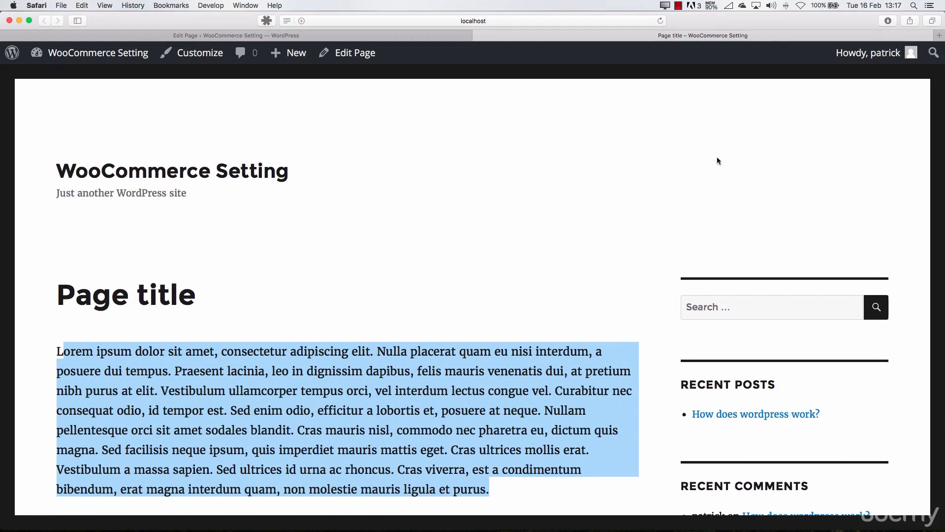
Examine the page's web address, focusing on the part derived from its title
{"action": "left_click", "coordinate": [501, 19]}
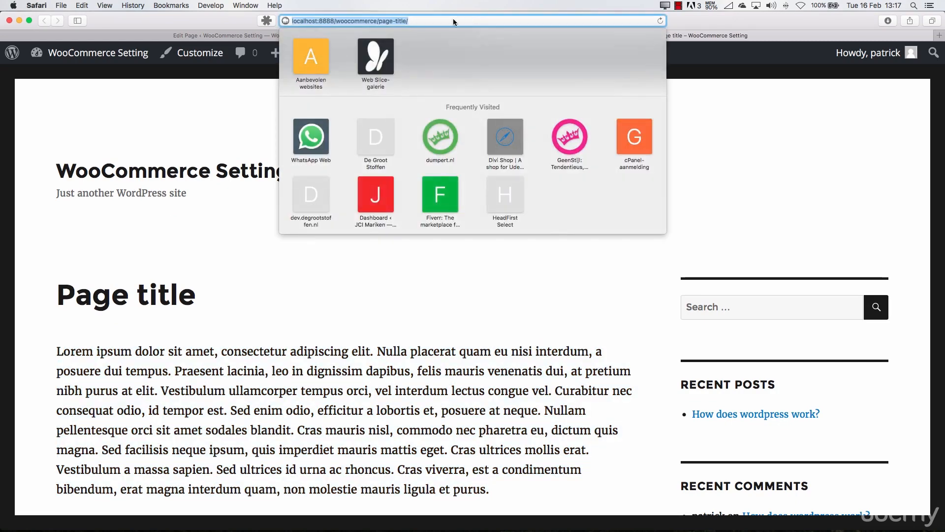
{"action": "left_click", "coordinate": [432, 19]}
{"action": "left_click_drag", "start_coordinate": [379, 22], "coordinate": [443, 21]}
{"action": "left_click", "coordinate": [379, 21]}
{"action": "left_click", "coordinate": [379, 21]}
{"action": "left_click", "coordinate": [454, 22]}
{"action": "left_click", "coordinate": [248, 240]}
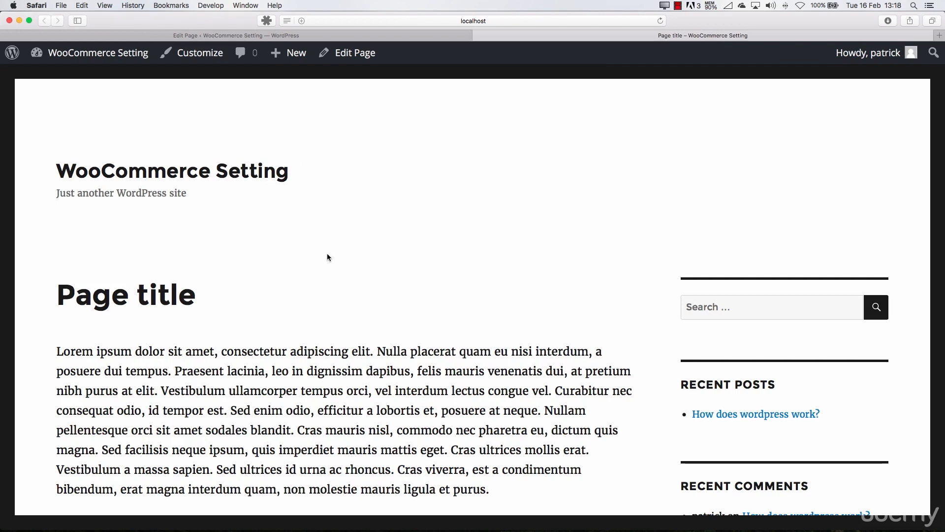
Open the February 2016 archive from the published page and look through the posts it contains
{"action": "scroll", "coordinate": [327, 253], "scroll_direction": "down", "scroll_amount": 10}
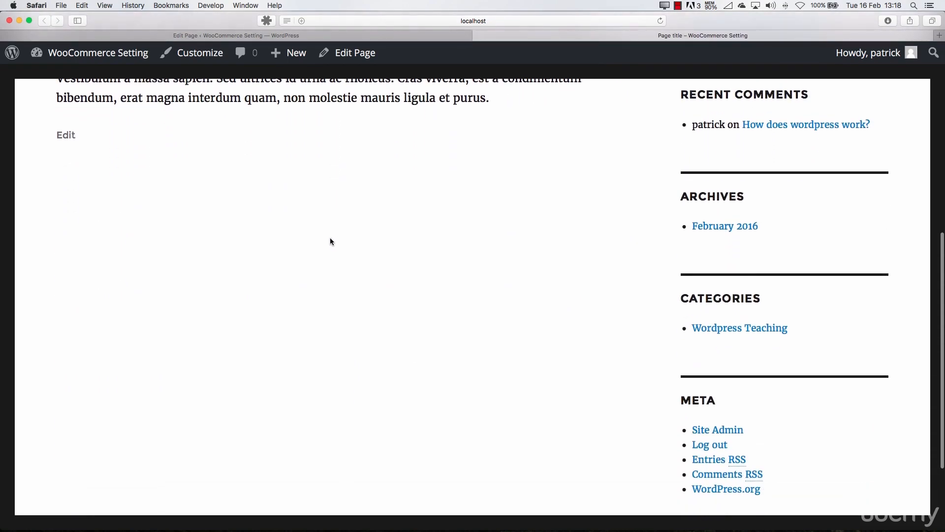
{"action": "scroll", "coordinate": [330, 239], "scroll_direction": "down", "scroll_amount": 3}
{"action": "scroll", "coordinate": [330, 239], "scroll_direction": "up", "scroll_amount": 12}
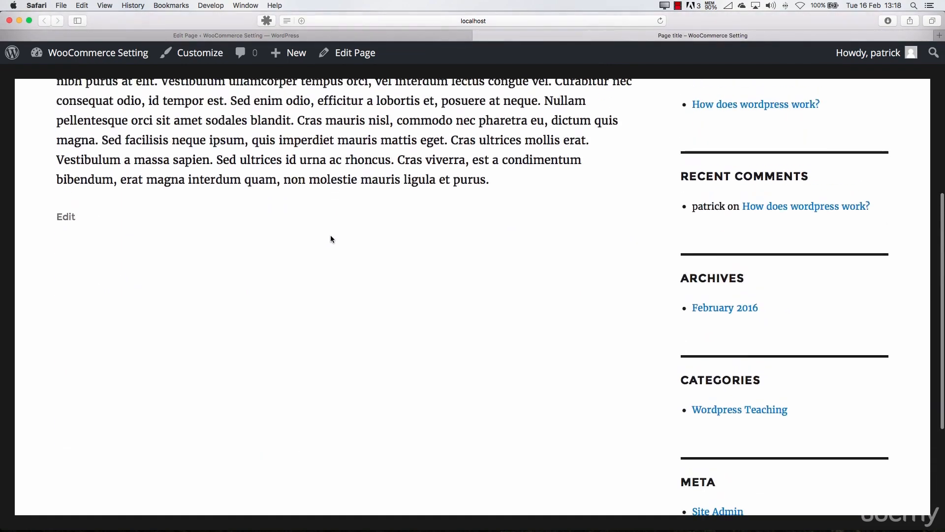
{"action": "scroll", "coordinate": [614, 351], "scroll_direction": "down", "scroll_amount": 1}
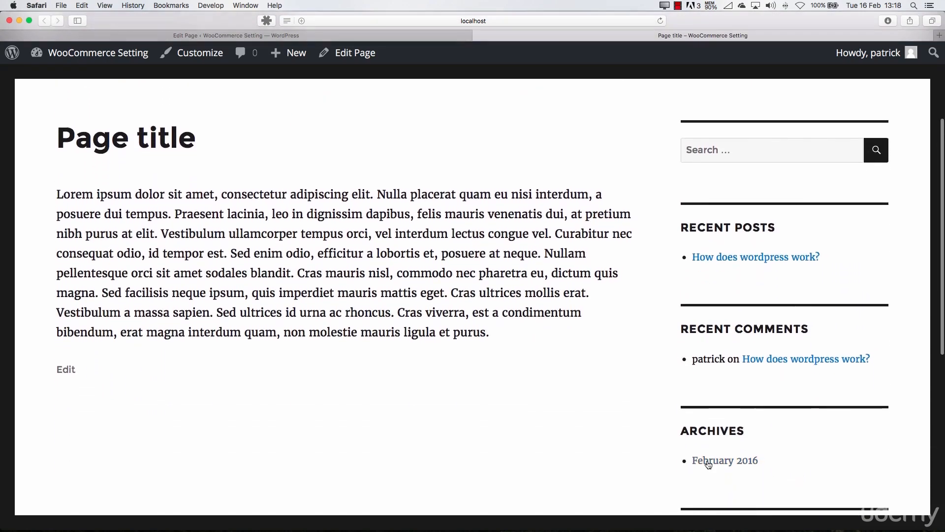
{"action": "left_click", "coordinate": [709, 459]}
{"action": "scroll", "coordinate": [356, 314], "scroll_direction": "down", "scroll_amount": 6}
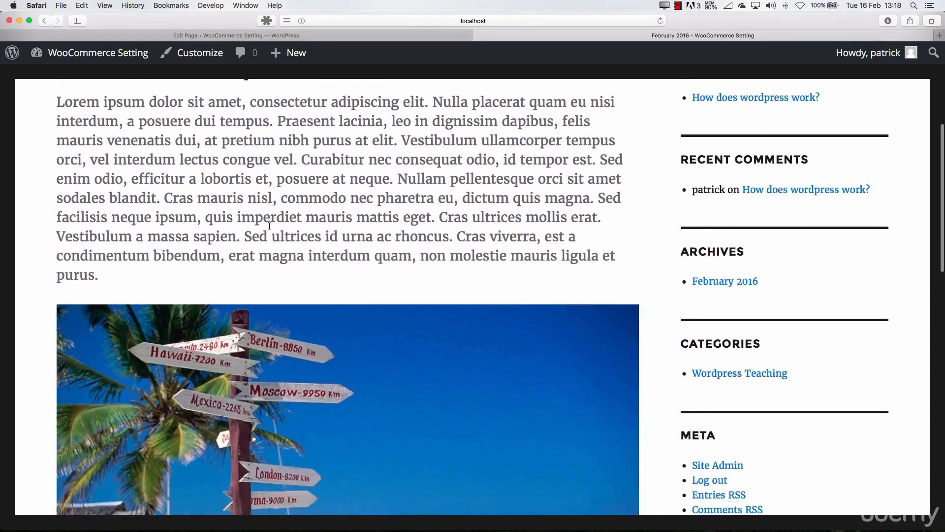
{"action": "scroll", "coordinate": [227, 190], "scroll_direction": "up", "scroll_amount": 4}
{"action": "scroll", "coordinate": [335, 323], "scroll_direction": "down", "scroll_amount": 4}
{"action": "scroll", "coordinate": [337, 325], "scroll_direction": "down", "scroll_amount": 10}
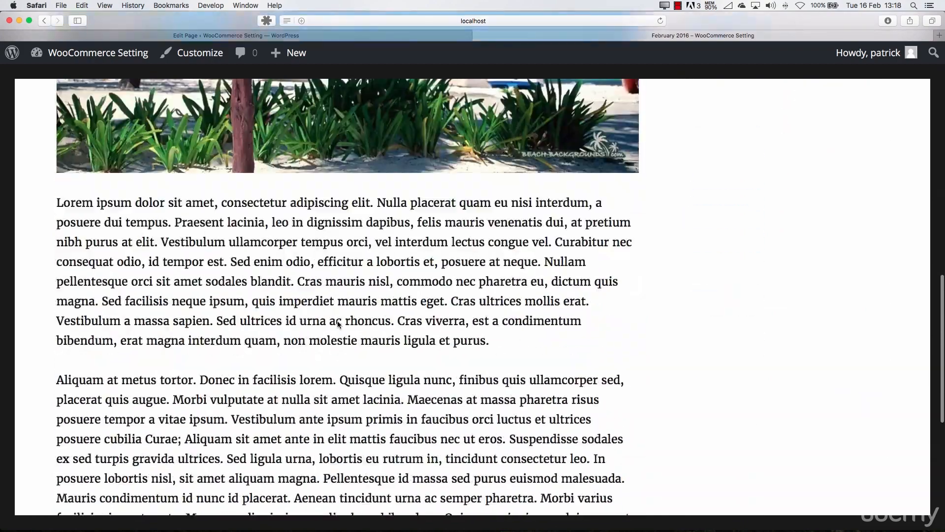
{"action": "scroll", "coordinate": [337, 324], "scroll_direction": "up", "scroll_amount": 15}
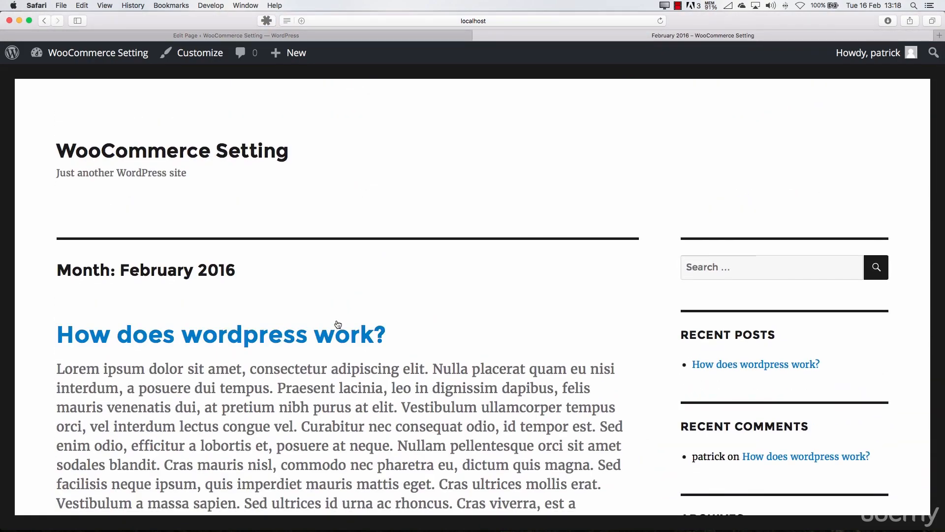
Return to the page's editor and examine which boxes and layout settings the screen options offer
{"action": "left_click", "coordinate": [372, 36]}
{"action": "scroll", "coordinate": [577, 323], "scroll_direction": "down", "scroll_amount": 3}
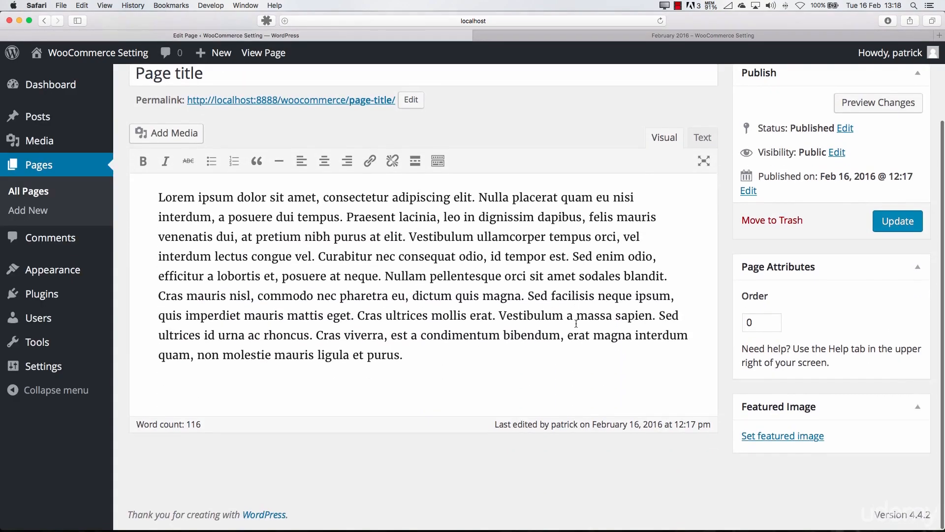
{"action": "scroll", "coordinate": [578, 323], "scroll_direction": "up", "scroll_amount": 4}
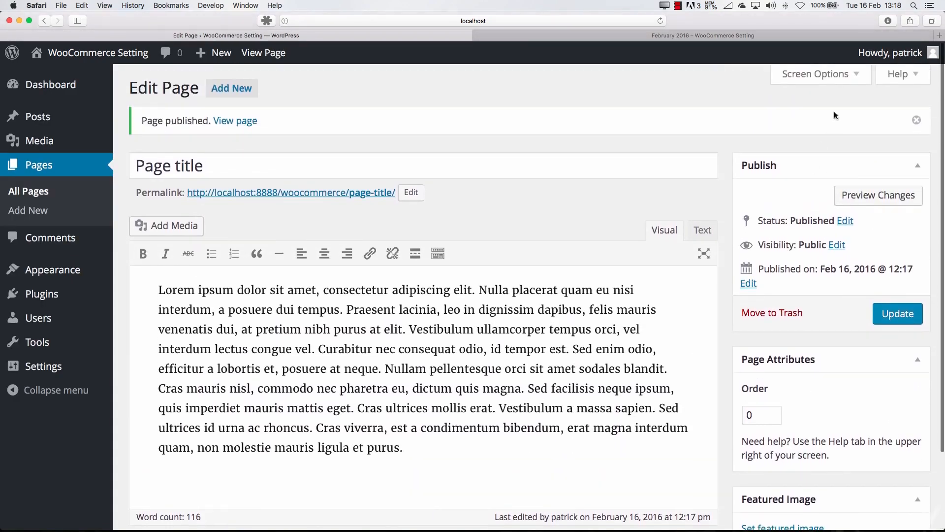
{"action": "left_click", "coordinate": [815, 75]}
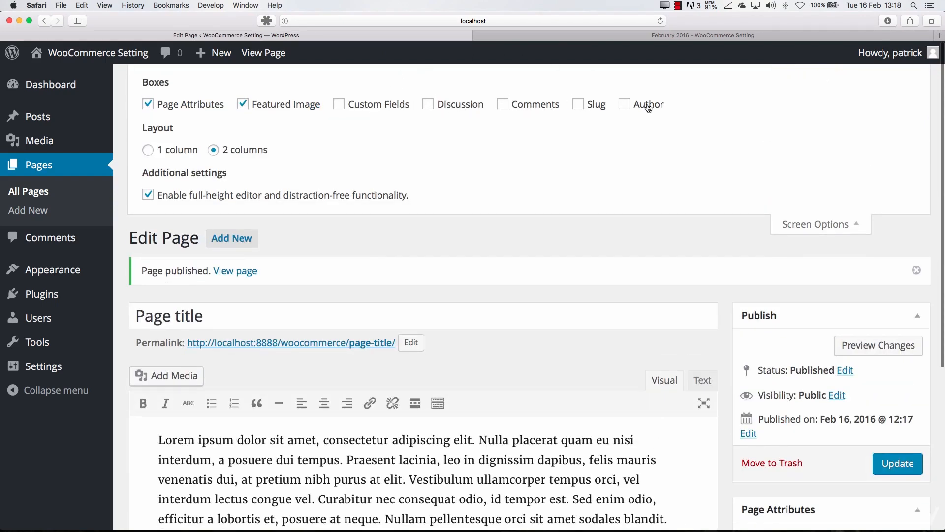
{"action": "left_click", "coordinate": [817, 224]}
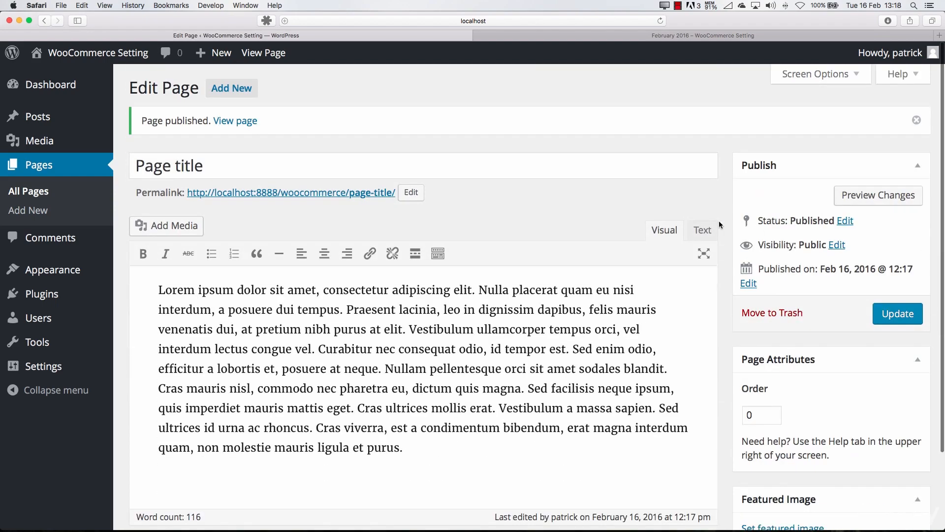
Review the page's body text and the Order setting under its page attributes
{"action": "scroll", "coordinate": [479, 314], "scroll_direction": "down", "scroll_amount": 2}
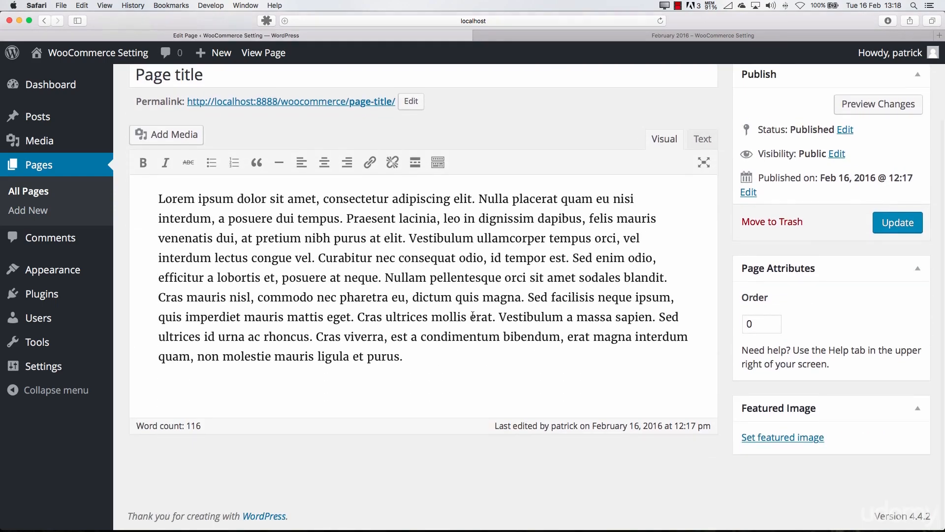
{"action": "left_click", "coordinate": [410, 360]}
{"action": "left_click_drag", "start_coordinate": [410, 360], "coordinate": [133, 198]}
{"action": "key", "text": "super+c"}
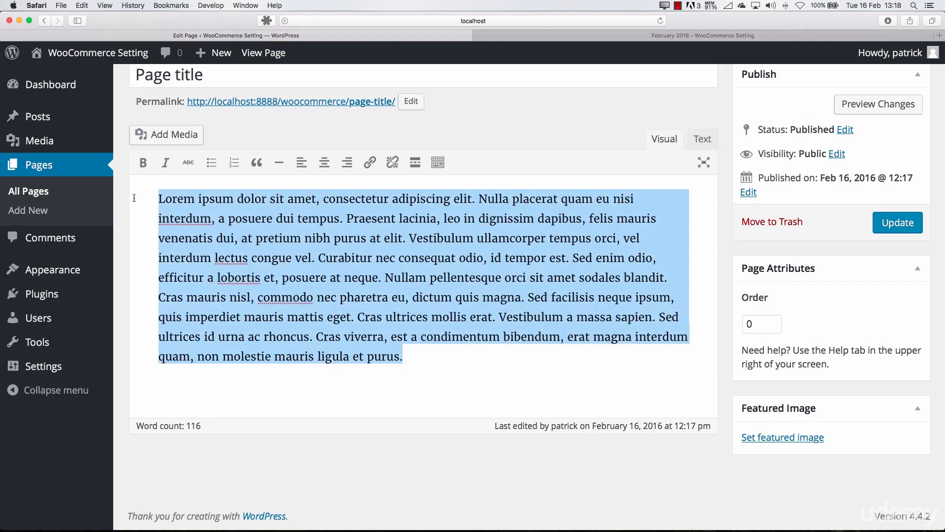
{"action": "scroll", "coordinate": [371, 228], "scroll_direction": "up", "scroll_amount": 2}
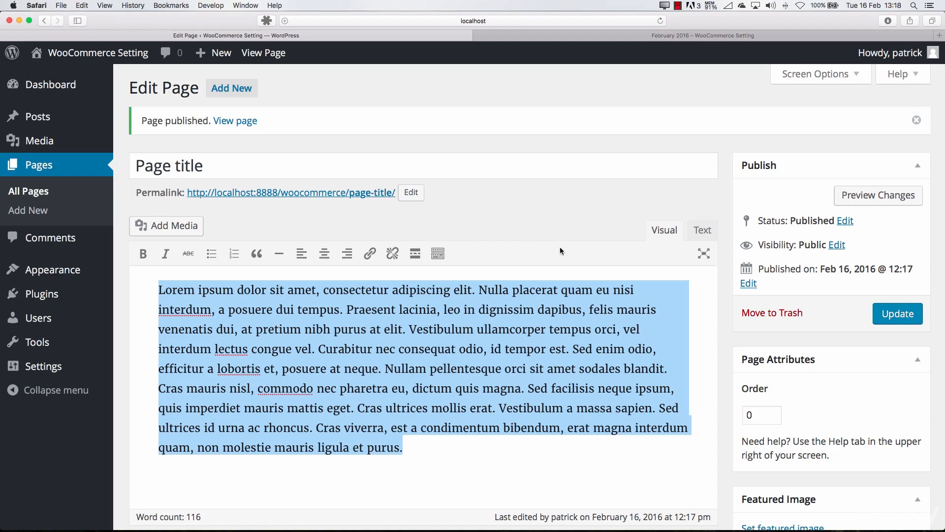
{"action": "scroll", "coordinate": [560, 247], "scroll_direction": "down", "scroll_amount": 3}
{"action": "double_click", "coordinate": [759, 347]}
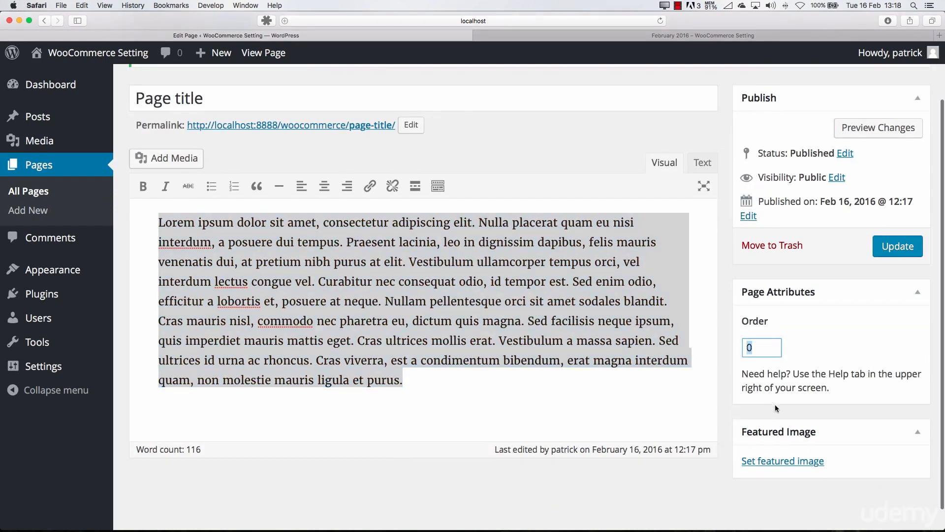
{"action": "left_click", "coordinate": [627, 408]}
Add a new page titled Extra Page and paste the Lorem ipsum paragraph as its body text
{"action": "left_click", "coordinate": [50, 195]}
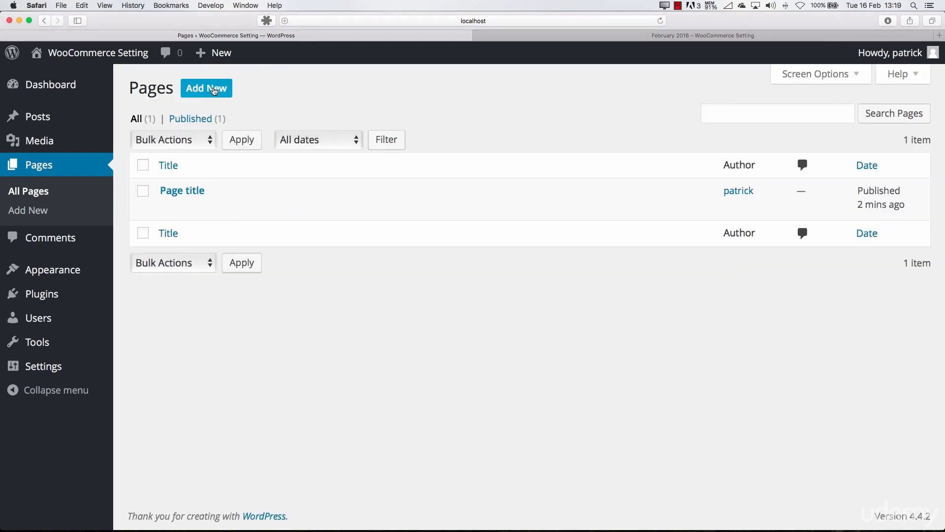
{"action": "left_click", "coordinate": [212, 89]}
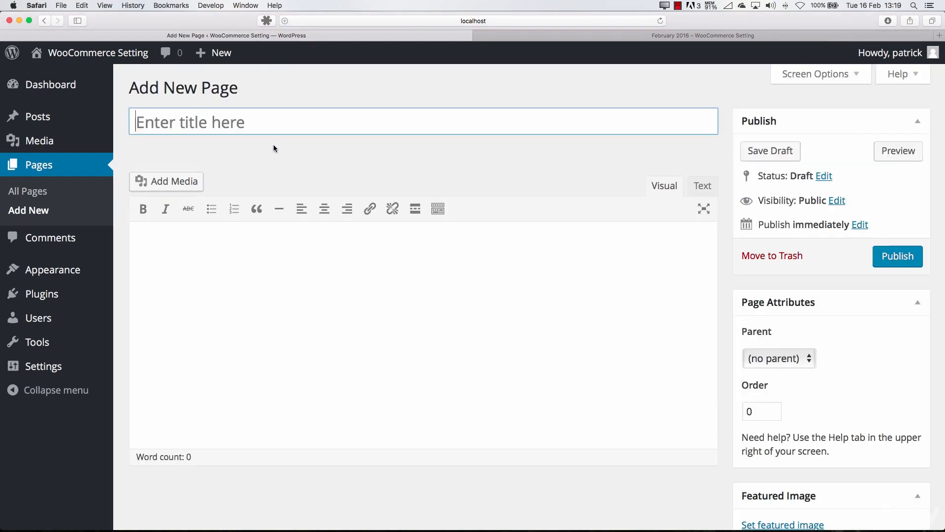
{"action": "type", "text": "Extra Page"}
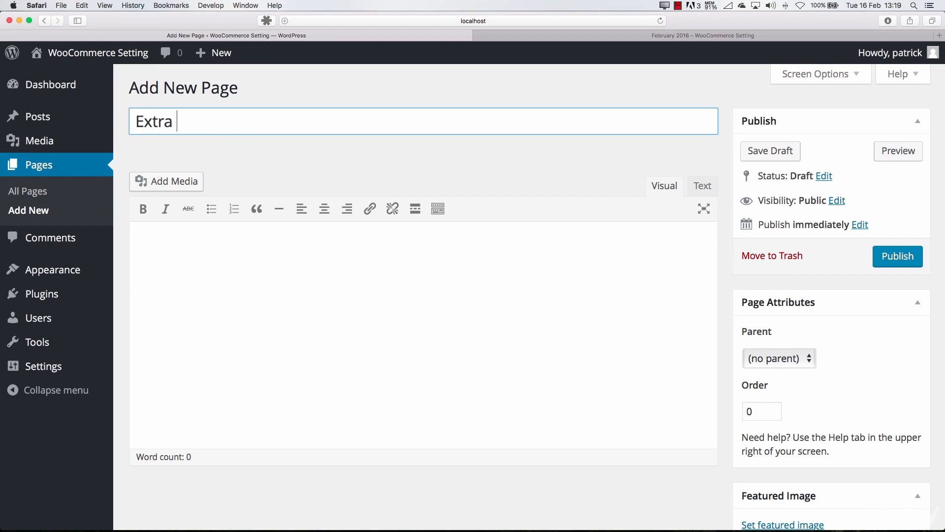
{"action": "left_click", "coordinate": [320, 318]}
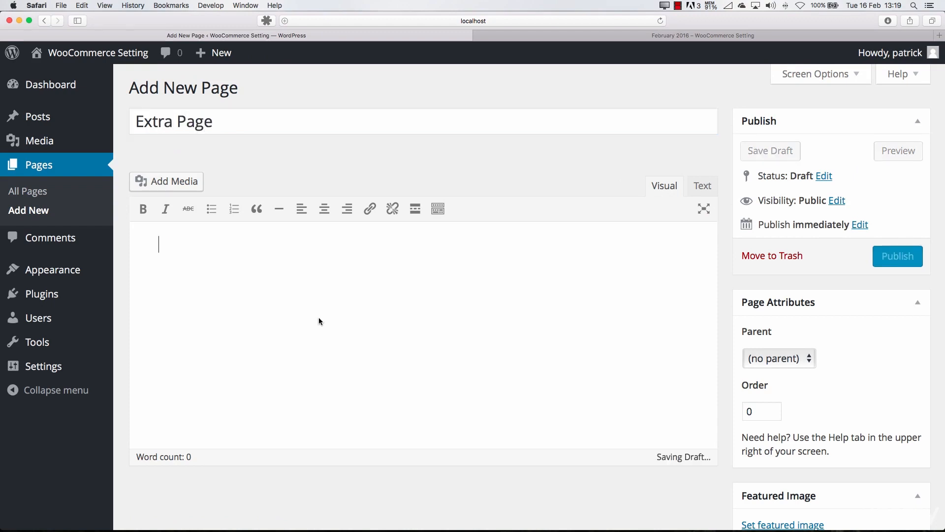
{"action": "key", "text": "super+v"}
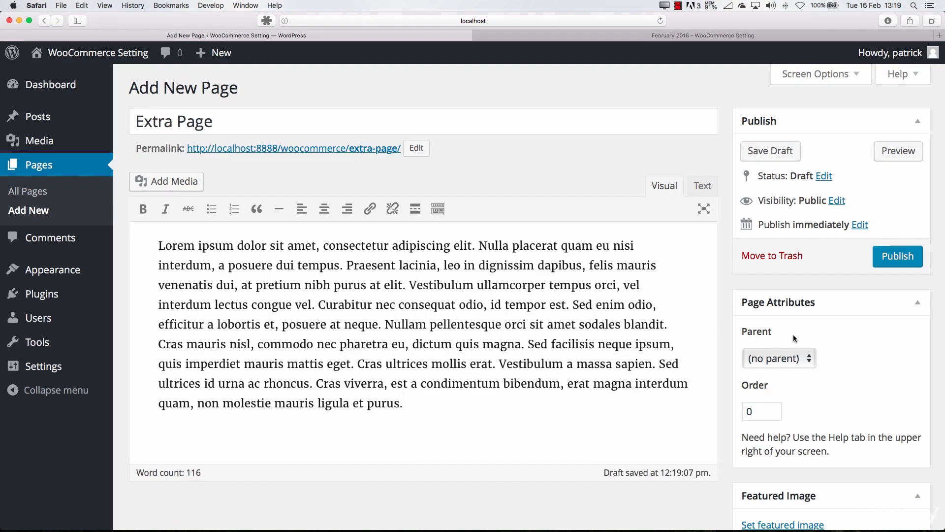
Make Page title the parent of Extra Page, publish it and return to the list of all pages
{"action": "left_click", "coordinate": [771, 363]}
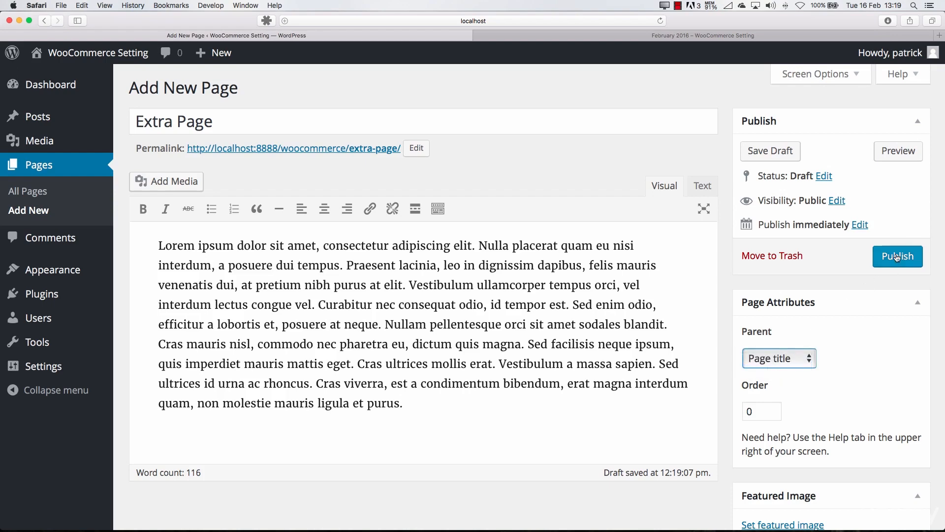
{"action": "left_click", "coordinate": [898, 256]}
{"action": "left_click", "coordinate": [37, 193]}
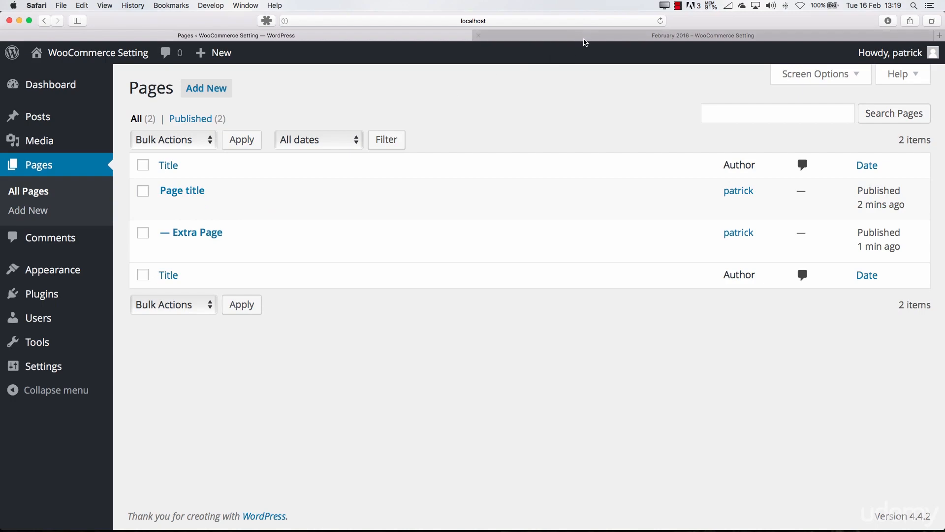
{"action": "left_click", "coordinate": [585, 38]}
{"action": "left_click", "coordinate": [342, 36]}
{"action": "left_click", "coordinate": [530, 38]}
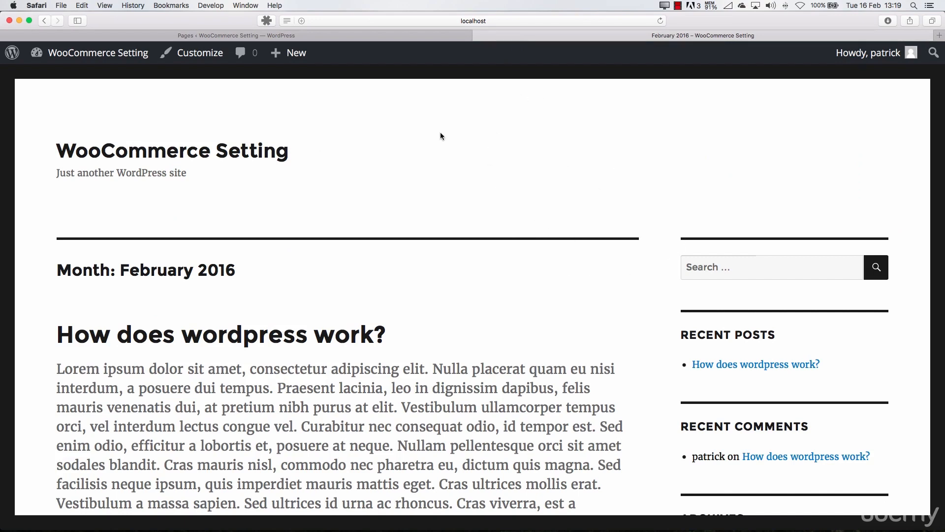
{"action": "left_click", "coordinate": [416, 36]}
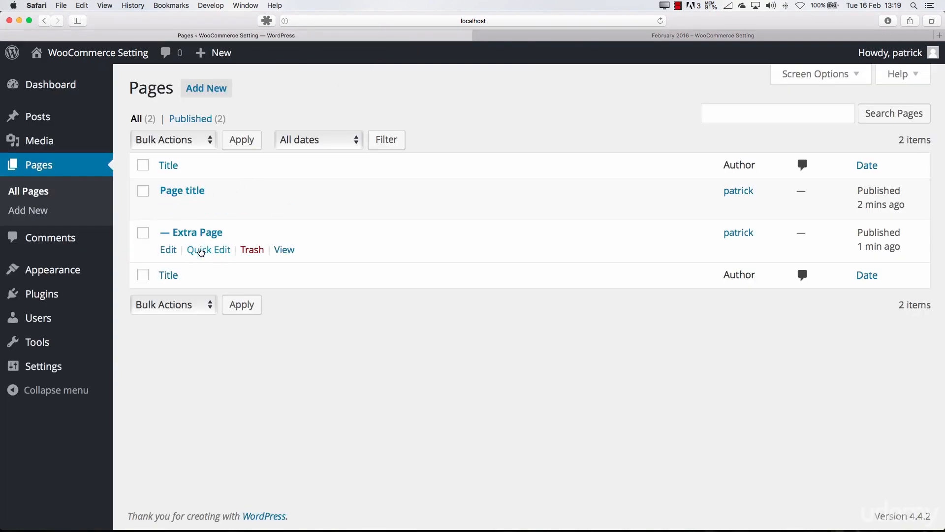
Quick-edit Extra Page to set its parent to Main Page (no parent) and update it
{"action": "left_click", "coordinate": [201, 251]}
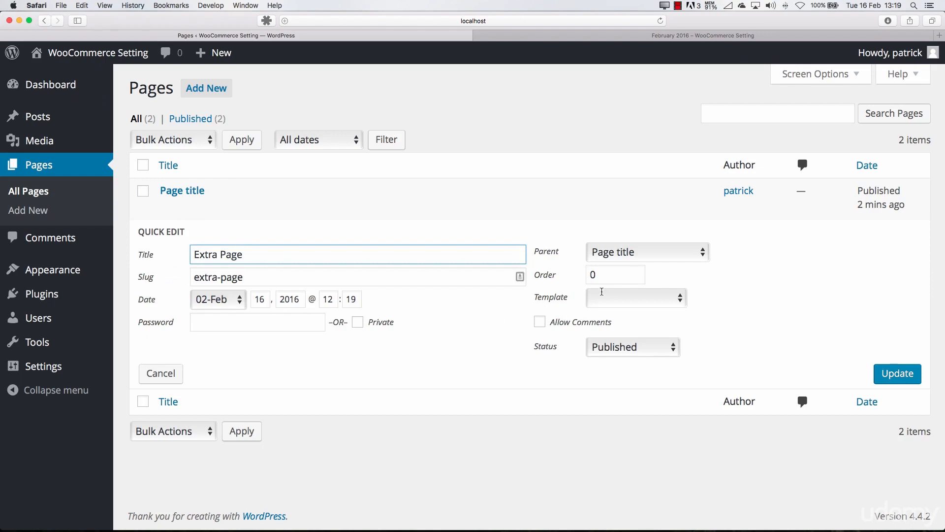
{"action": "left_click", "coordinate": [622, 253]}
{"action": "left_click", "coordinate": [622, 244]}
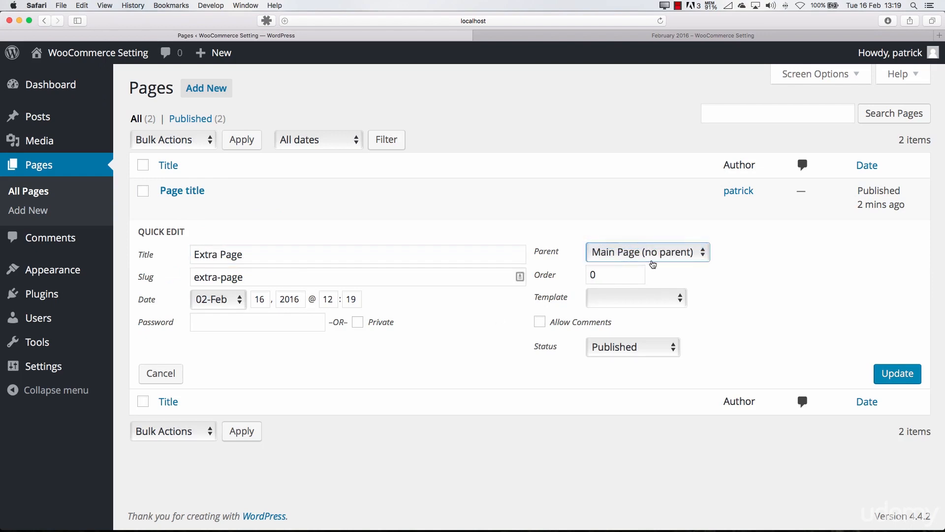
{"action": "left_click", "coordinate": [895, 376]}
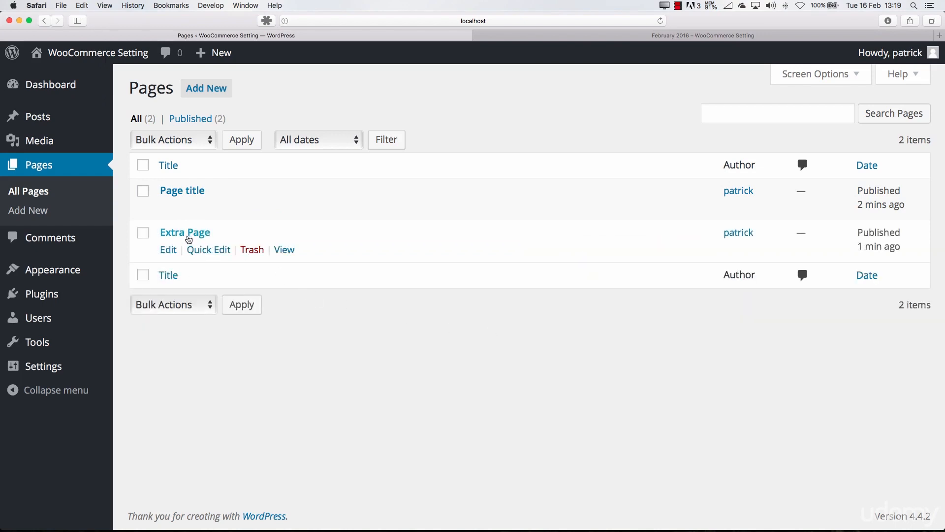
Reopen the quick edit settings of Extra Page, check its template choices and close them with an update
{"action": "left_click", "coordinate": [205, 251]}
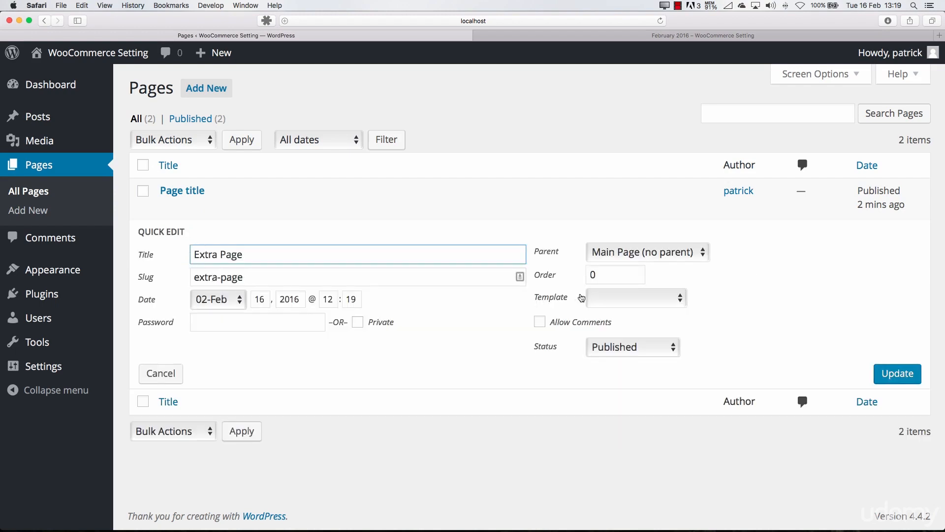
{"action": "left_click", "coordinate": [605, 297]}
{"action": "left_click", "coordinate": [746, 288]}
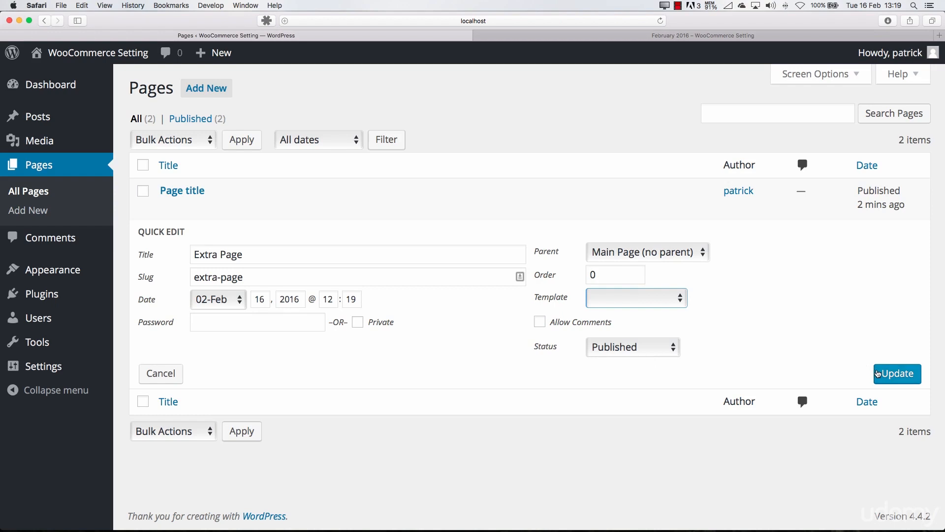
{"action": "left_click", "coordinate": [879, 374]}
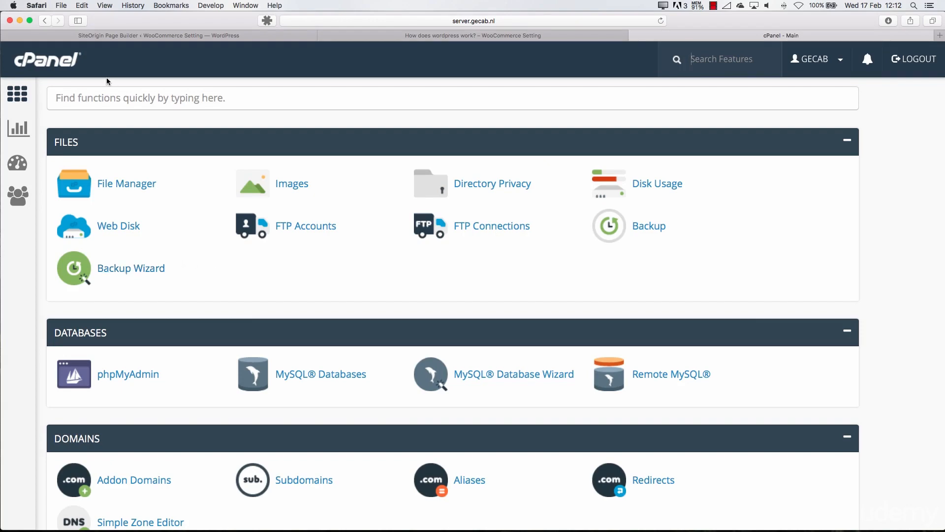
In cPanel, open the WordPress installer from Site Software and go to its installation form
{"action": "scroll", "coordinate": [259, 312], "scroll_direction": "down", "scroll_amount": 12}
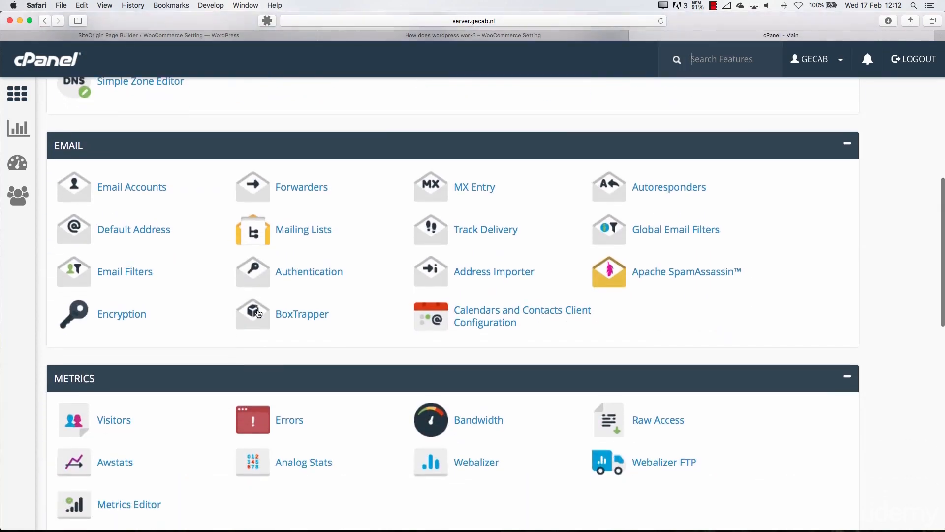
{"action": "scroll", "coordinate": [258, 313], "scroll_direction": "down", "scroll_amount": 10}
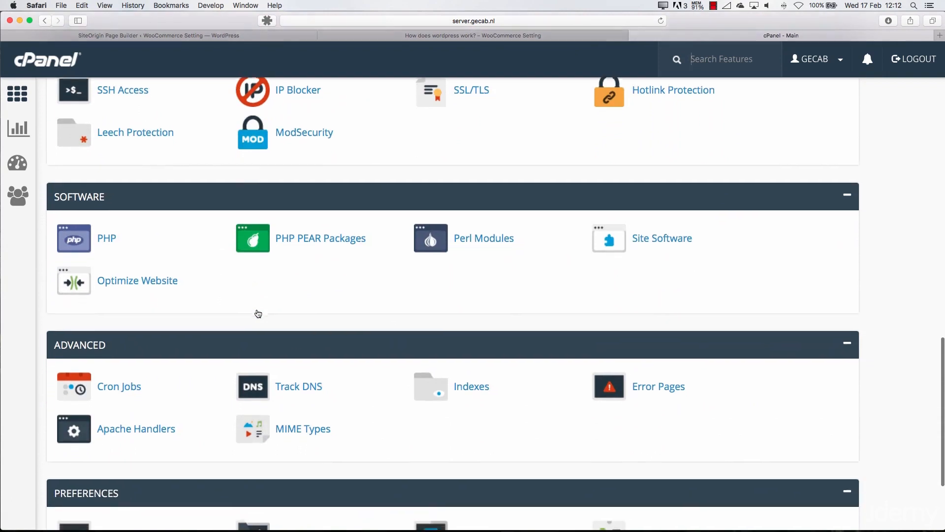
{"action": "left_click", "coordinate": [655, 223]}
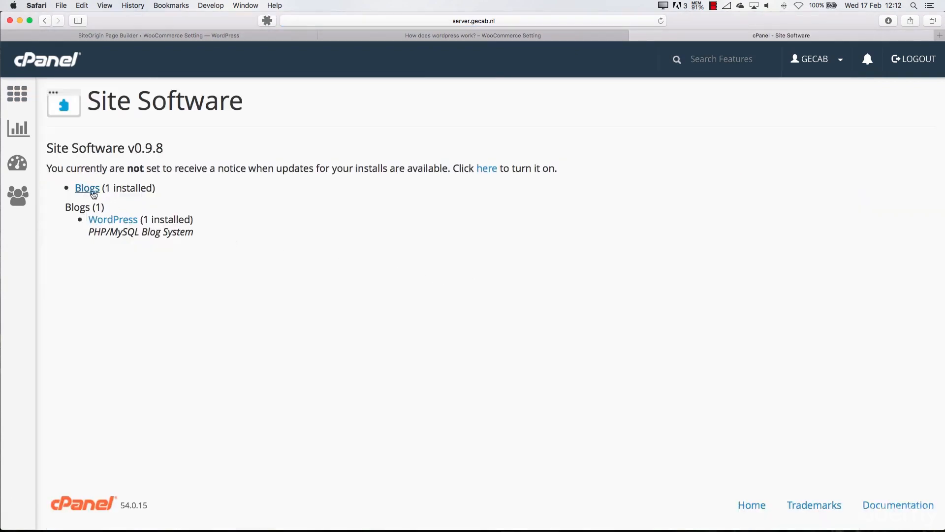
{"action": "left_click", "coordinate": [117, 224]}
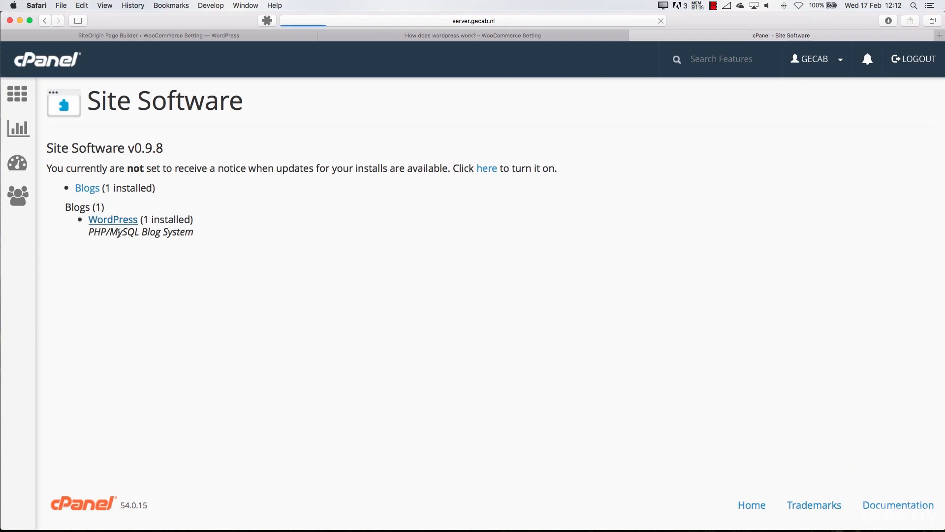
{"action": "scroll", "coordinate": [165, 266], "scroll_direction": "down", "scroll_amount": 6}
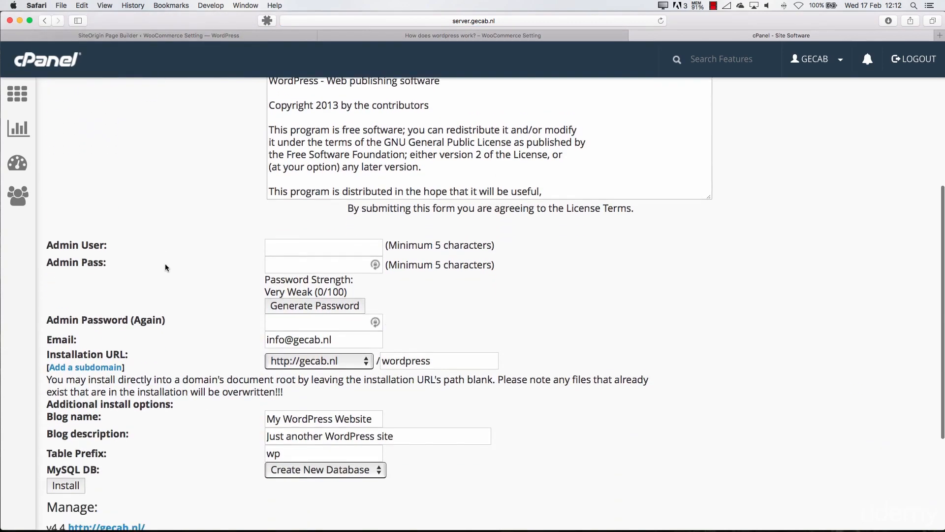
Enter the admin user name and fill in the admin password and its confirmation for the WordPress installation
{"action": "left_click", "coordinate": [290, 233]}
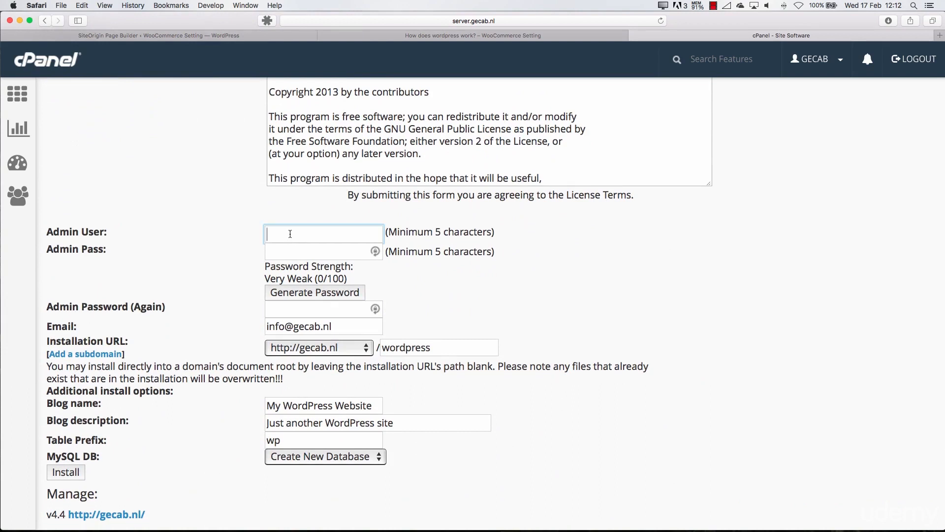
{"action": "type", "text": "test123"}
{"action": "left_click", "coordinate": [335, 249]}
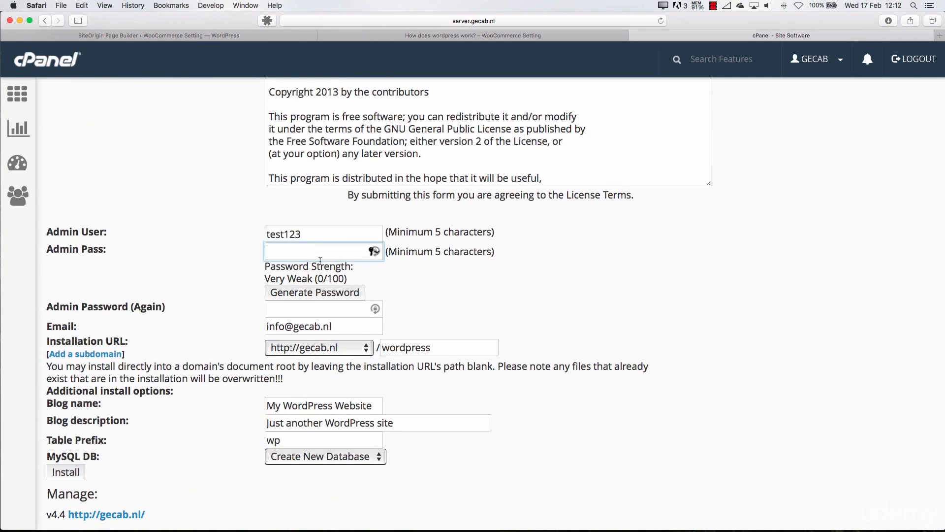
{"action": "type", "text": "test123"}
{"action": "left_click", "coordinate": [291, 309]}
{"action": "type", "text": "test123"}
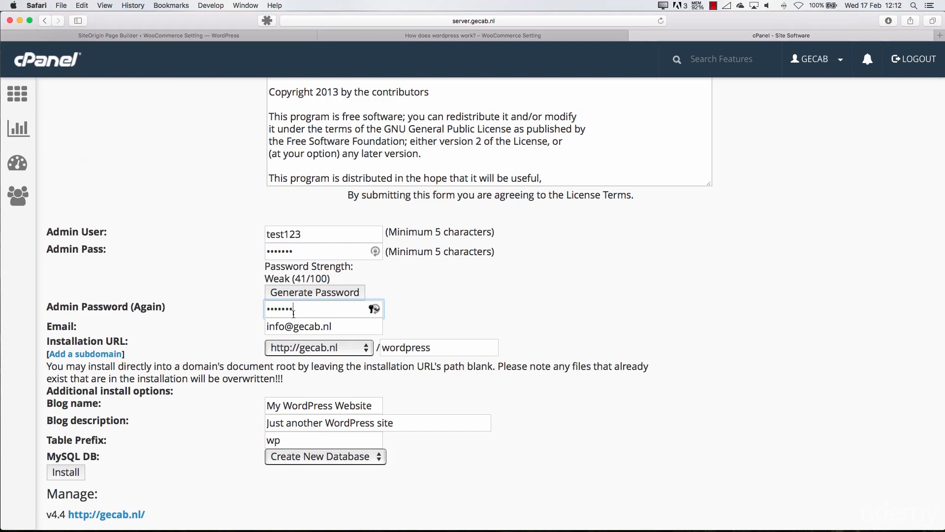
{"action": "left_click", "coordinate": [230, 331]}
{"action": "left_click", "coordinate": [335, 349]}
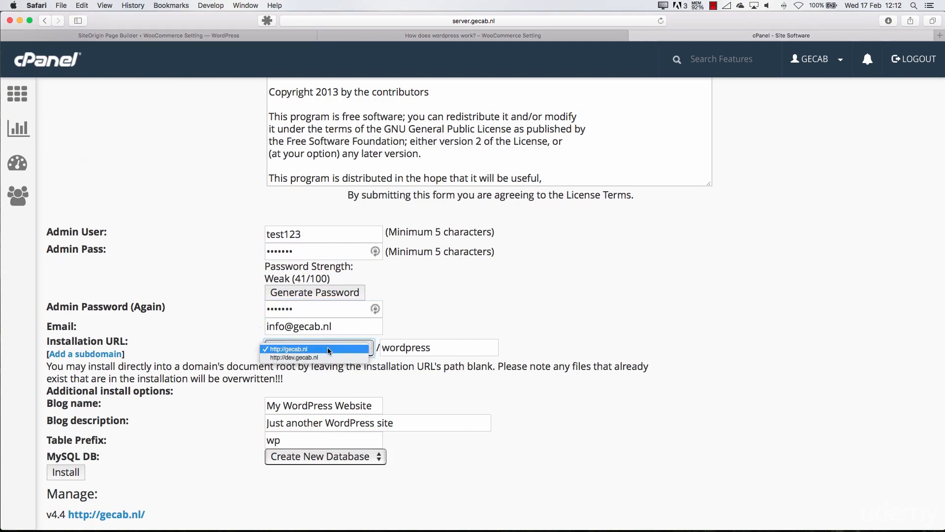
{"action": "left_click", "coordinate": [343, 349]}
{"action": "left_click", "coordinate": [426, 348]}
{"action": "type", "text": "1233"}
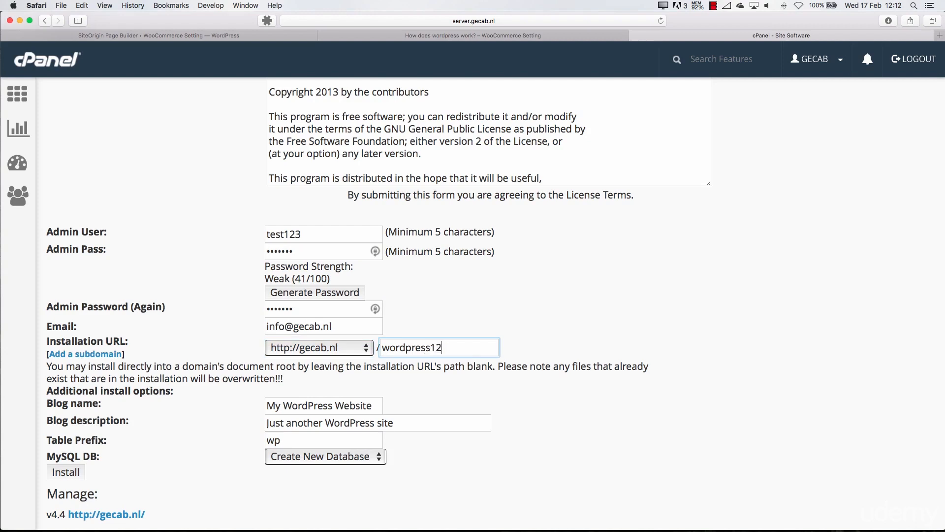
{"action": "left_click", "coordinate": [439, 369]}
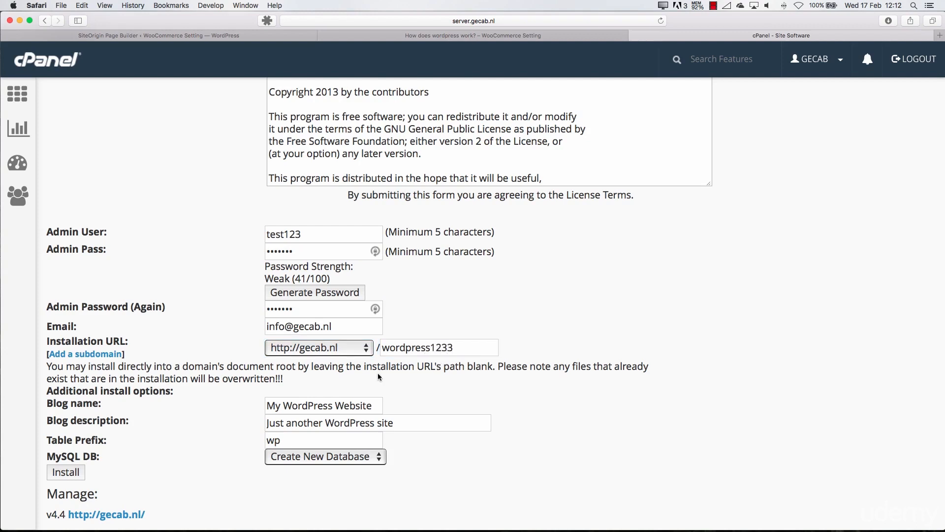
Re-enter wp as the table prefix and choose Create New Database for the MySQL database
{"action": "scroll", "coordinate": [379, 377], "scroll_direction": "down", "scroll_amount": 4}
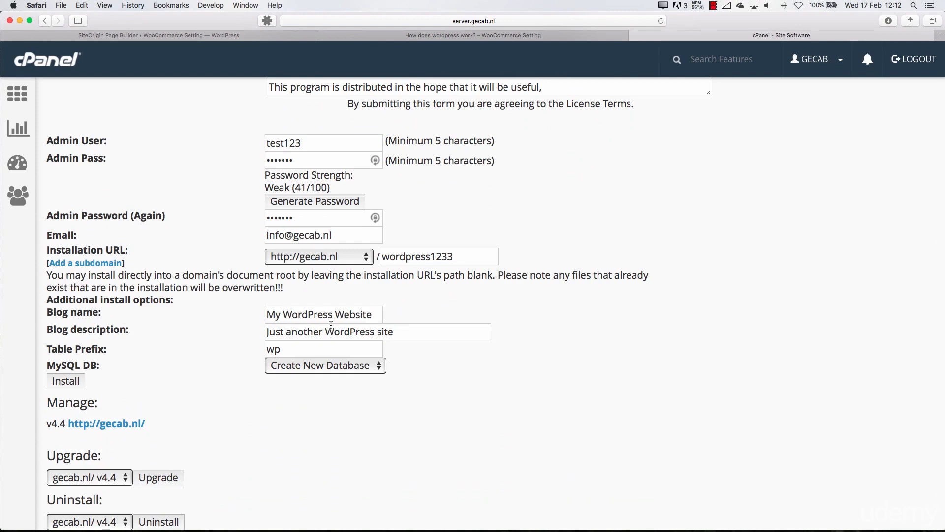
{"action": "left_click", "coordinate": [287, 345]}
{"action": "key", "text": "BackSpace"}
{"action": "key", "text": "BackSpace"}
{"action": "type", "text": "wp"}
{"action": "left_click", "coordinate": [236, 380]}
{"action": "left_click", "coordinate": [301, 371]}
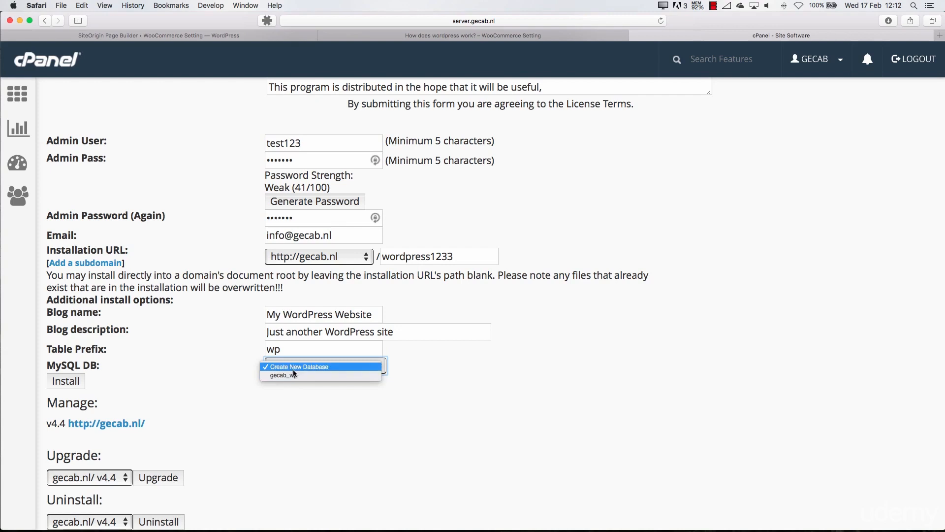
{"action": "left_click", "coordinate": [294, 368]}
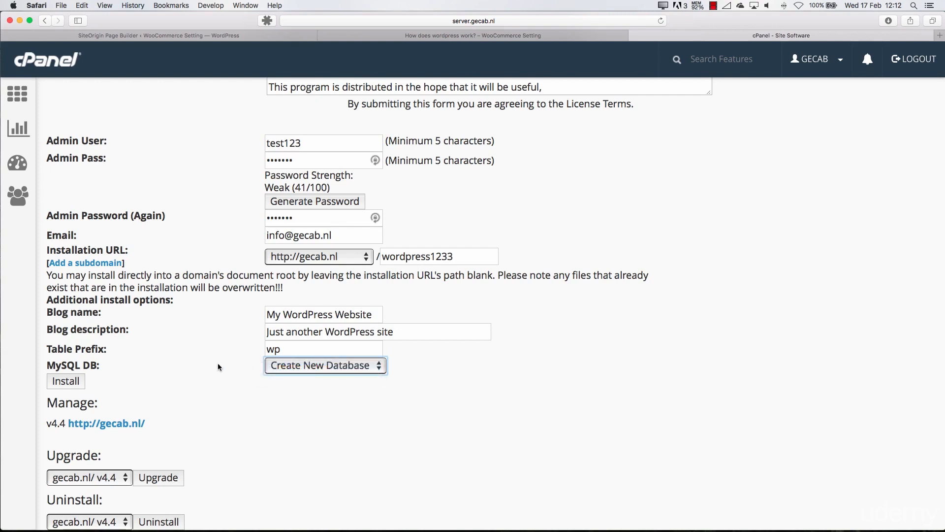
{"action": "left_click", "coordinate": [71, 385]}
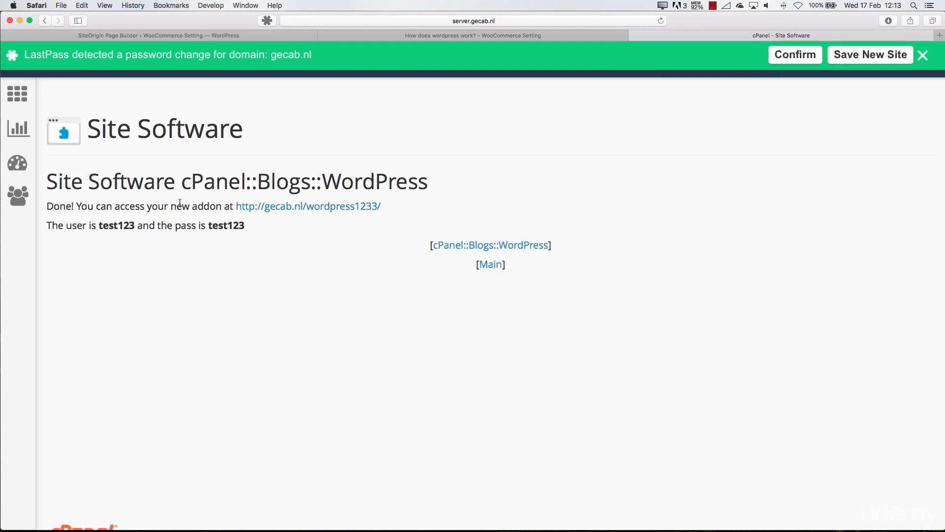
{"action": "left_click", "coordinate": [329, 210], "text": "super"}
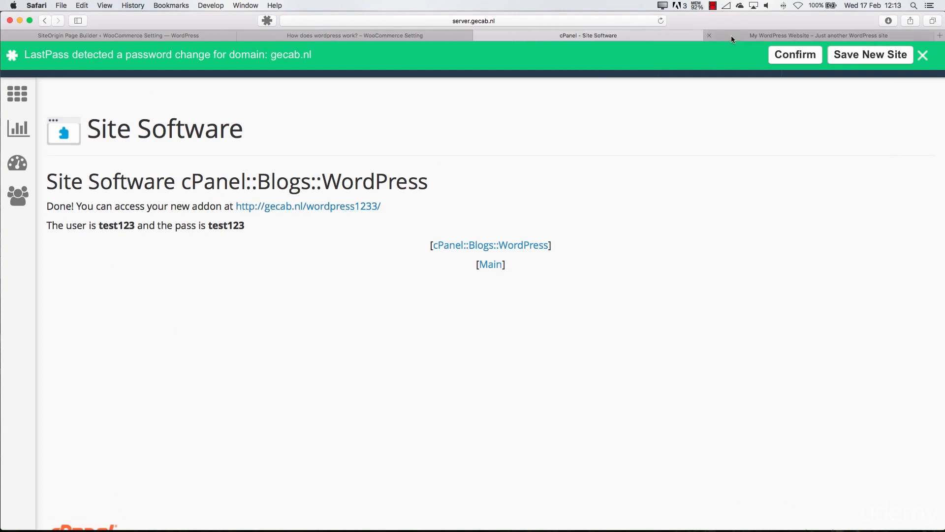
{"action": "left_click", "coordinate": [731, 36]}
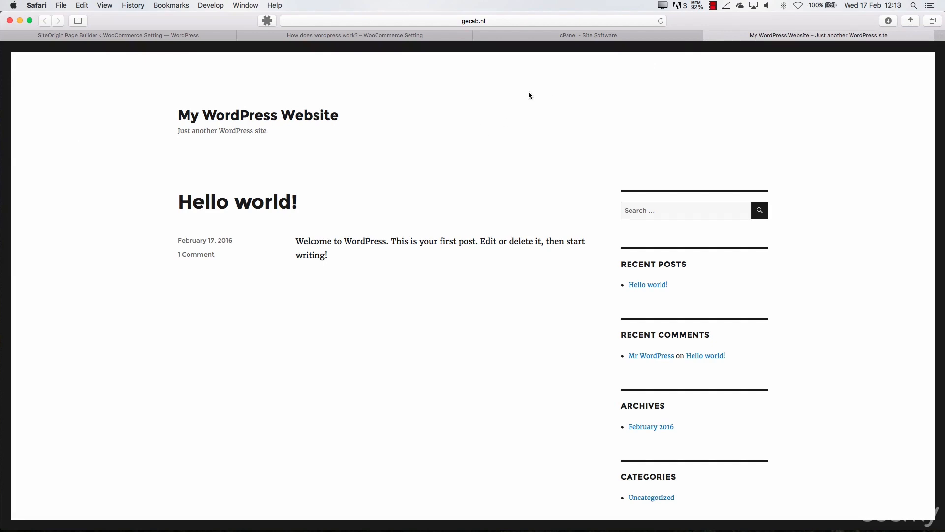
Open the WordPress admin login page at gecab.nl/wordpress1233/wp-admin
{"action": "left_click", "coordinate": [492, 20]}
{"action": "left_click", "coordinate": [490, 22]}
{"action": "type", "text": "wp-admin"}
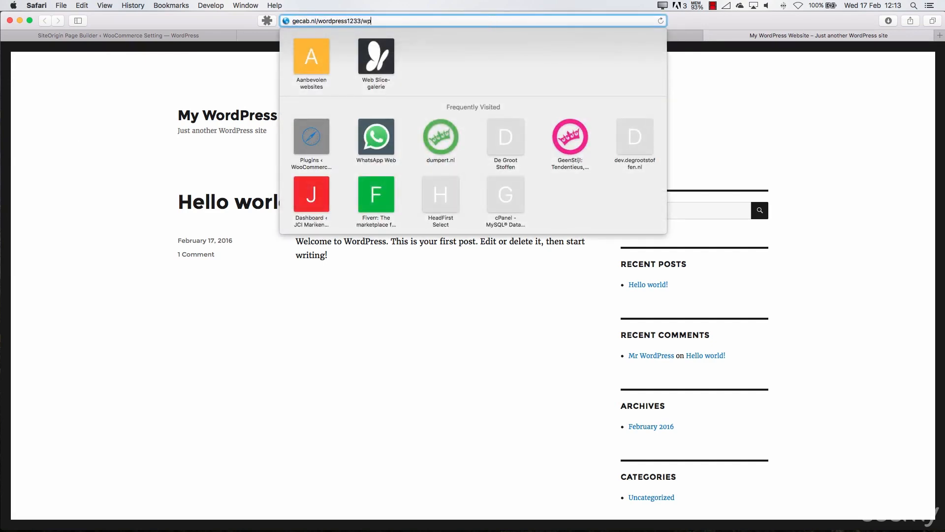
{"action": "key", "text": "Return"}
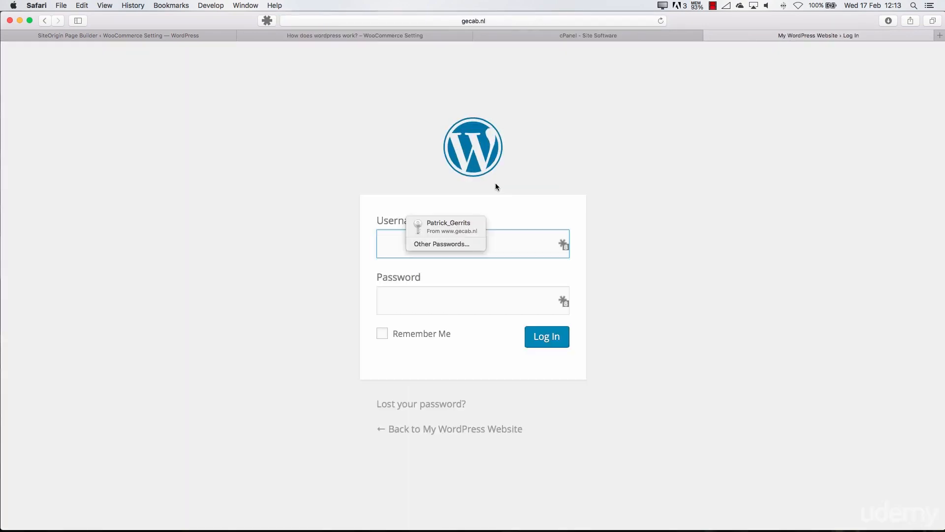
Log in with the admin username and account password, declining to save the password for AutoFill
{"action": "type", "text": "test123"}
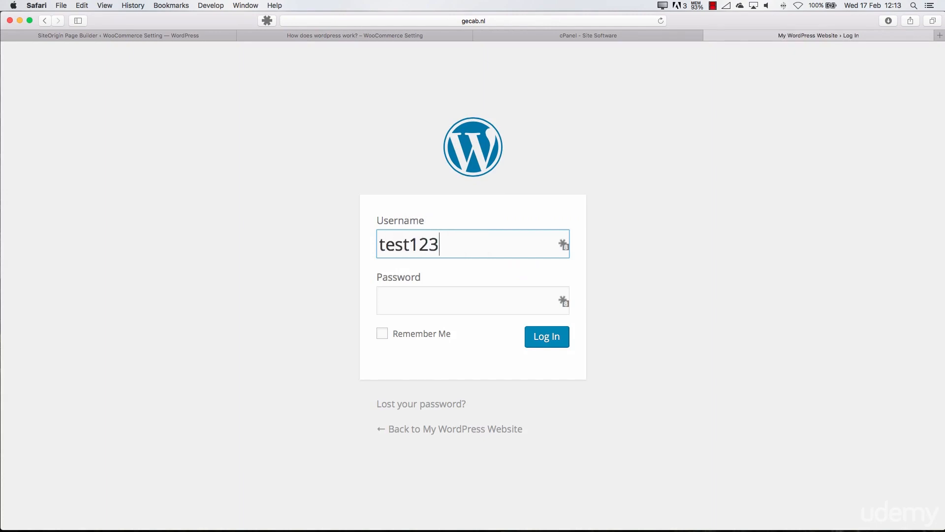
{"action": "key", "text": "Tab"}
{"action": "type", "text": "test123"}
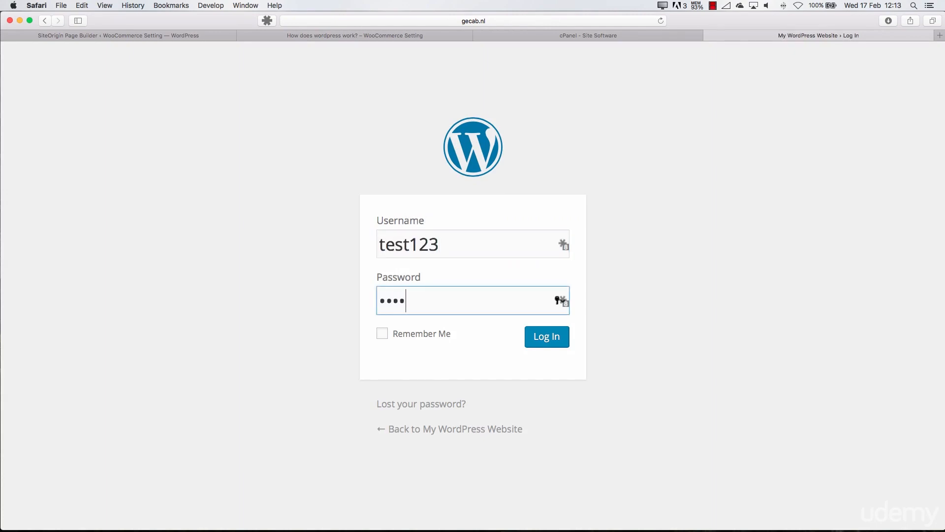
{"action": "key", "text": "Return"}
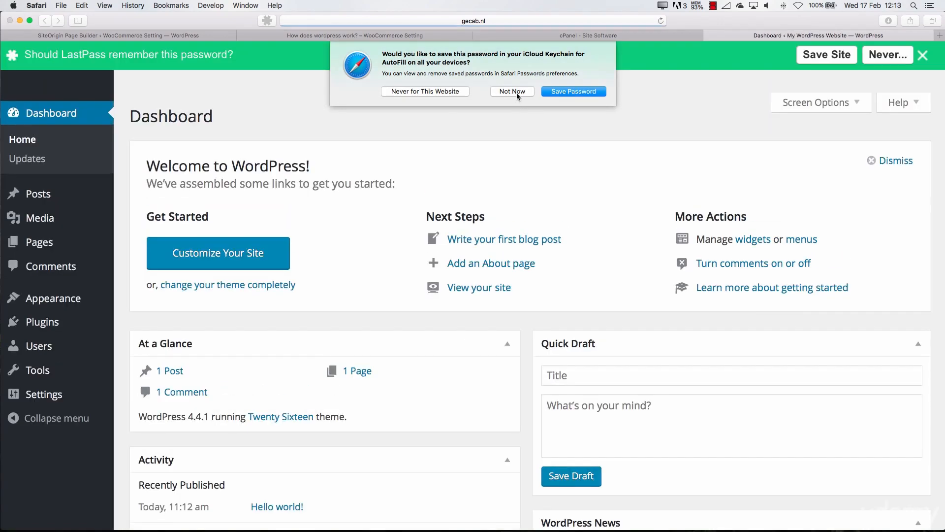
{"action": "left_click", "coordinate": [515, 92]}
{"action": "left_click", "coordinate": [924, 56]}
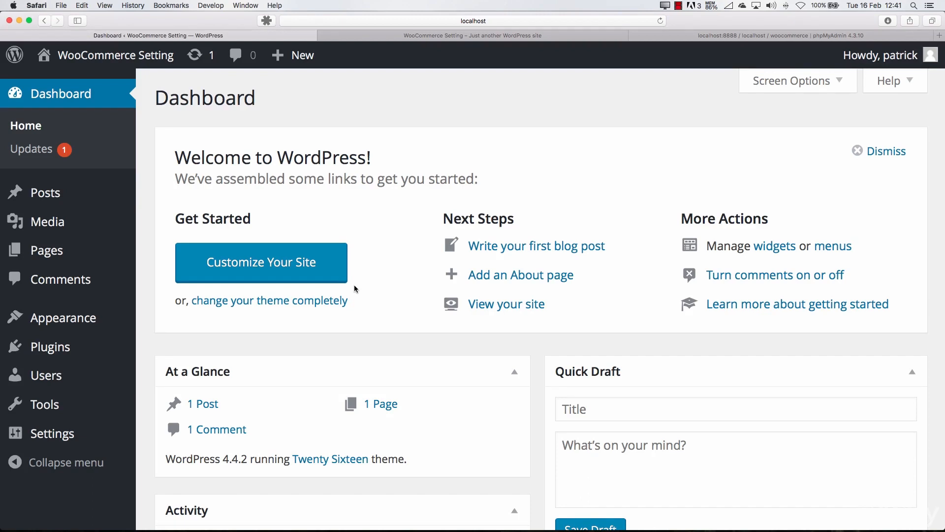
Update the Twenty Sixteen theme from the WordPress Updates page of the WooCommerce Setting site
{"action": "left_click", "coordinate": [31, 149]}
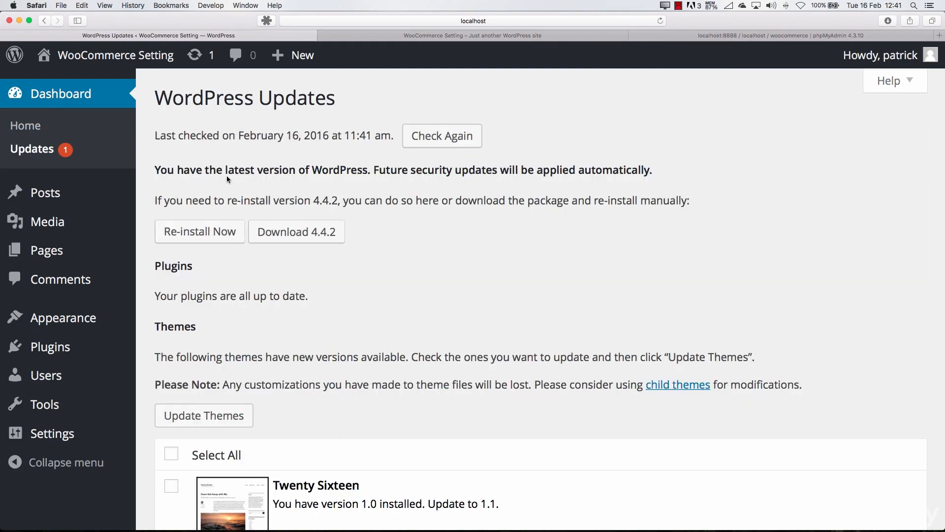
{"action": "scroll", "coordinate": [369, 207], "scroll_direction": "down", "scroll_amount": 5}
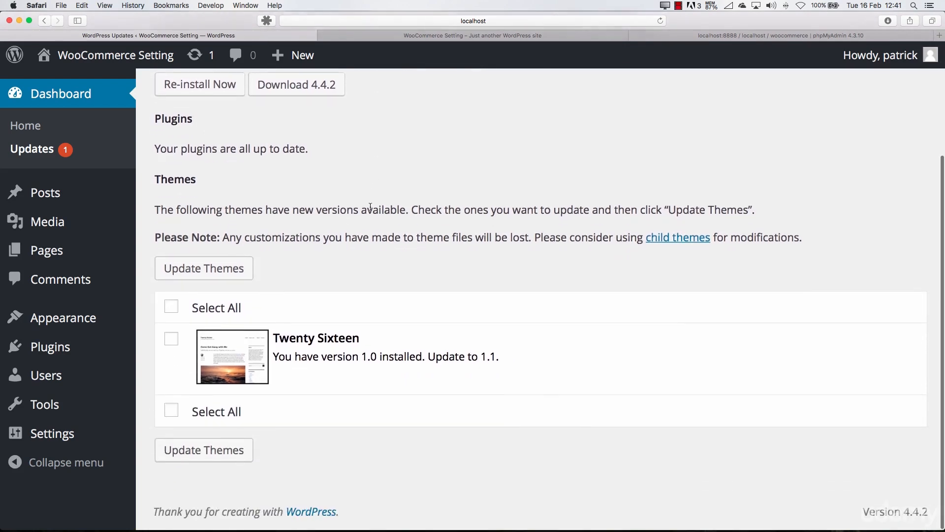
{"action": "left_click", "coordinate": [171, 340]}
{"action": "left_click", "coordinate": [227, 272]}
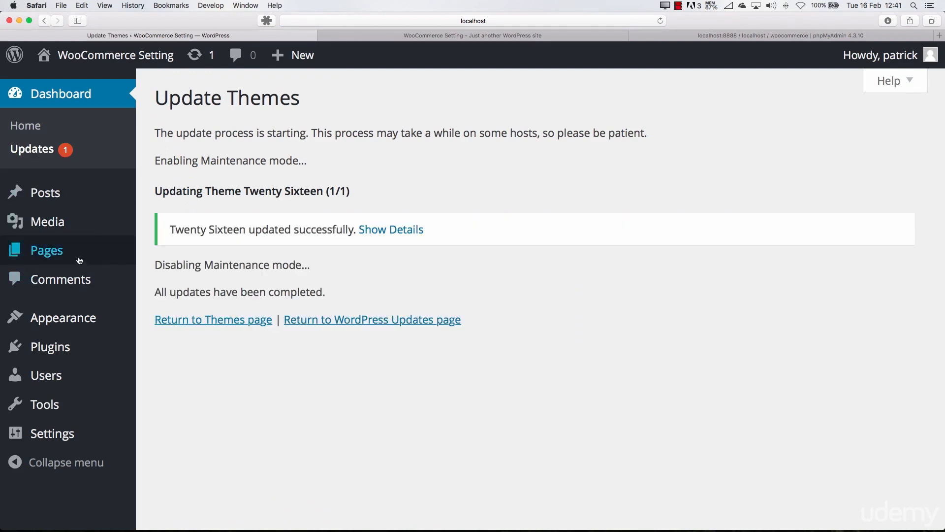
Check the list of installed plugins for any default plugins that need removing
{"action": "left_click", "coordinate": [78, 347]}
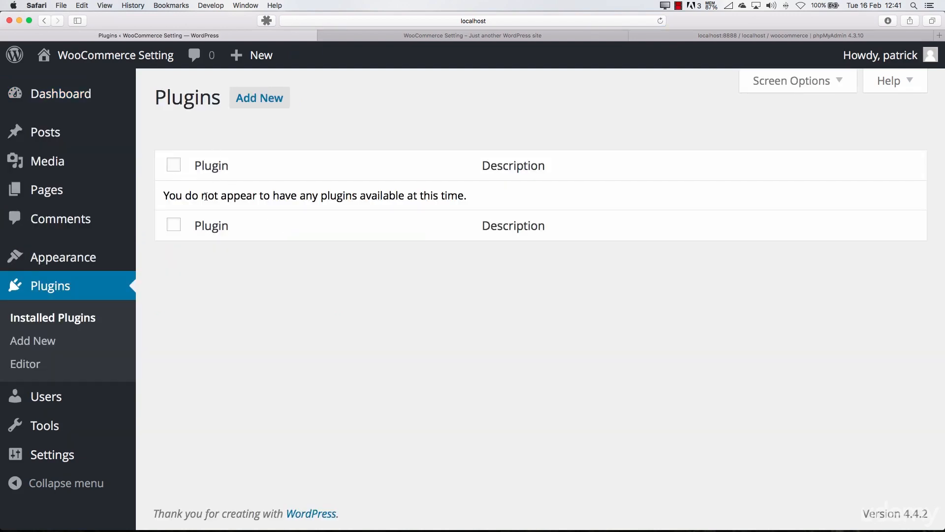
{"action": "left_click", "coordinate": [174, 168]}
{"action": "left_click", "coordinate": [175, 169]}
Move Sample Page to the trash and delete it permanently
{"action": "left_click", "coordinate": [57, 196]}
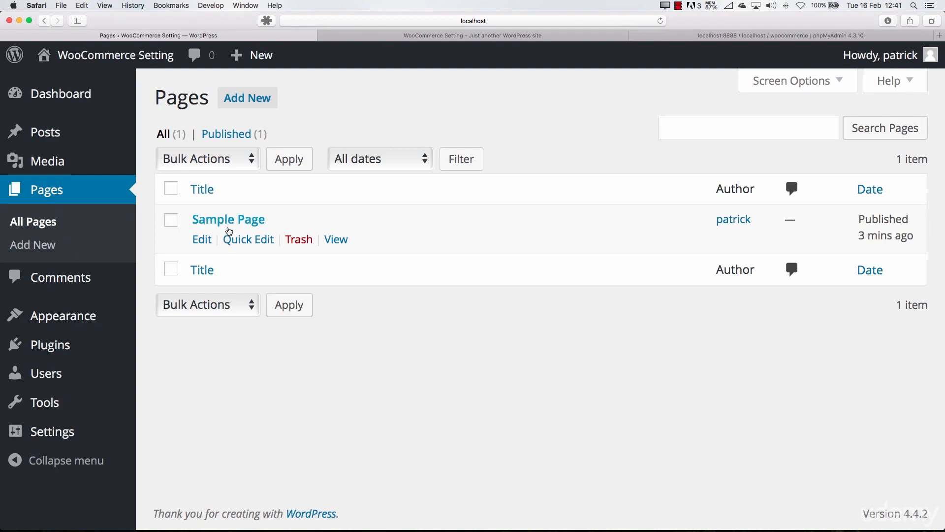
{"action": "left_click", "coordinate": [174, 226]}
{"action": "left_click", "coordinate": [292, 244]}
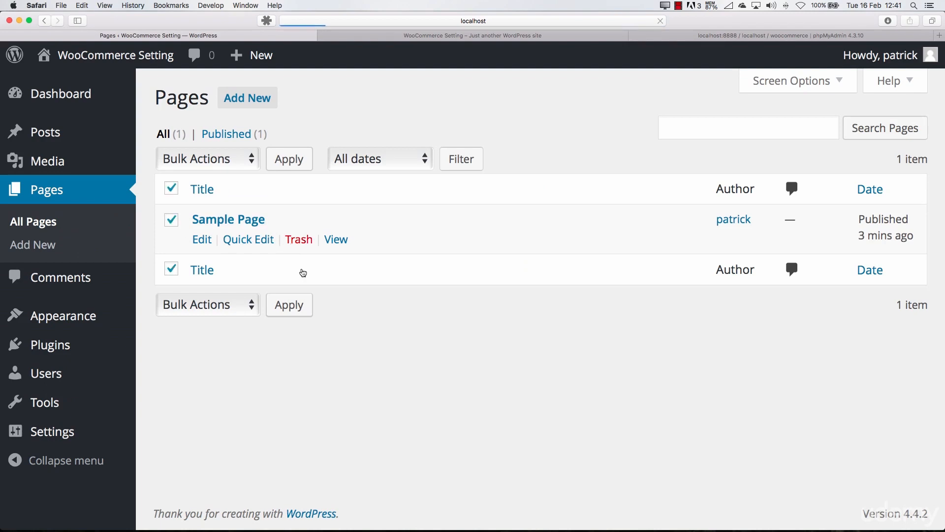
{"action": "left_click", "coordinate": [214, 184]}
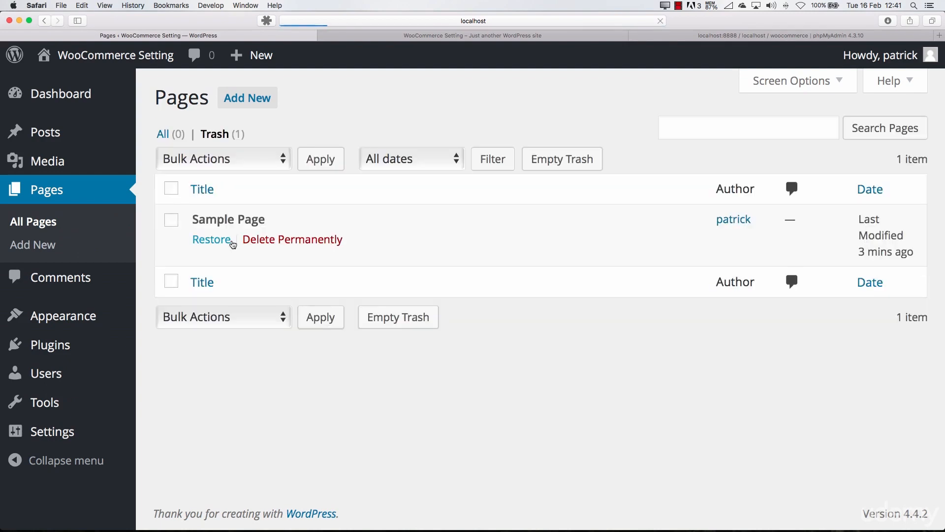
{"action": "left_click", "coordinate": [282, 240]}
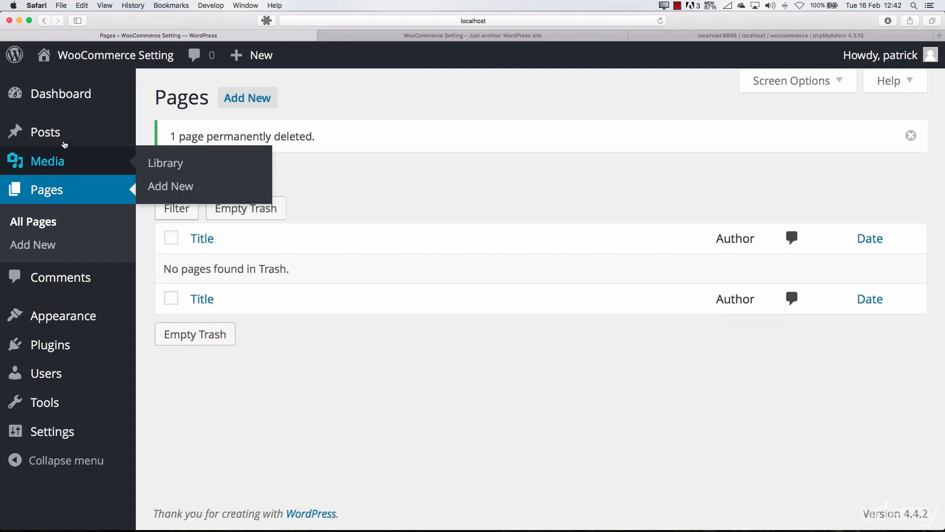
Move the Hello world! post to the trash and delete it permanently
{"action": "left_click", "coordinate": [64, 142]}
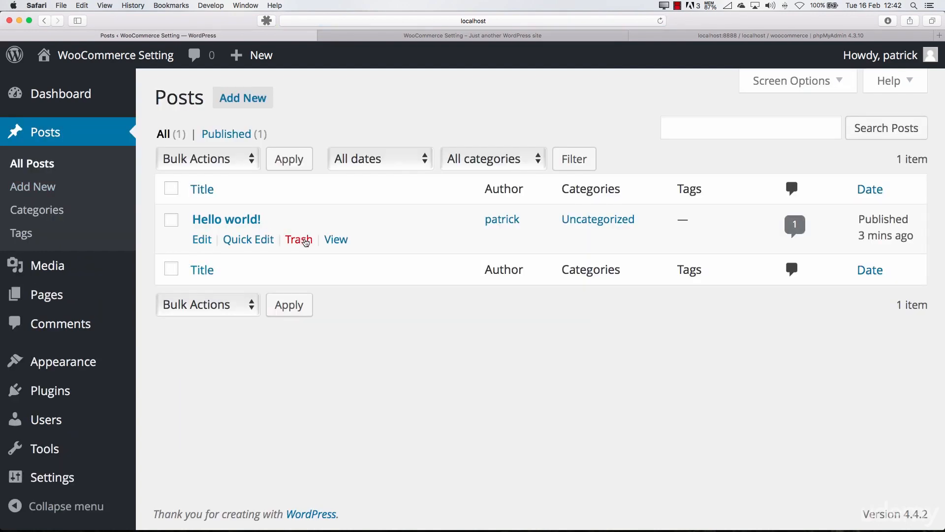
{"action": "left_click", "coordinate": [300, 241]}
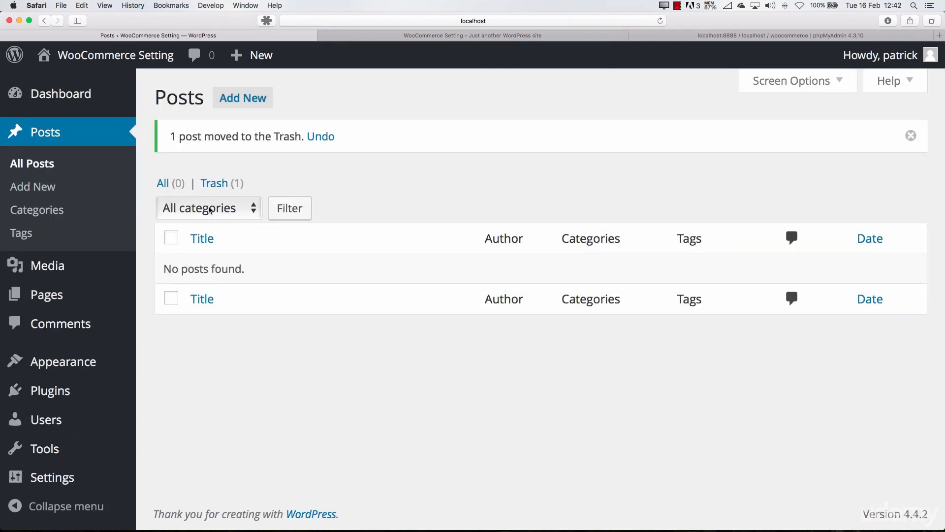
{"action": "left_click", "coordinate": [216, 187]}
{"action": "left_click", "coordinate": [298, 240]}
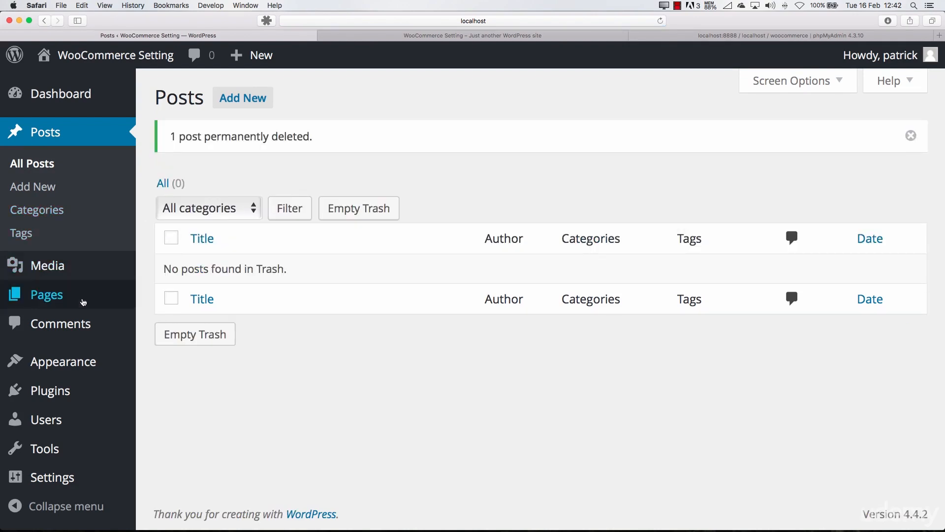
Check the comments, pages and posts lists for leftover default content
{"action": "left_click", "coordinate": [74, 321]}
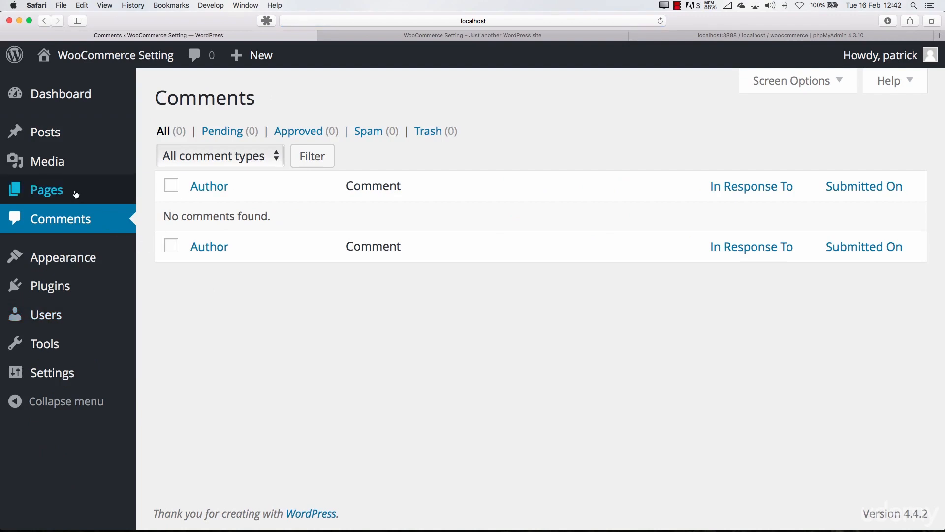
{"action": "left_click", "coordinate": [72, 179]}
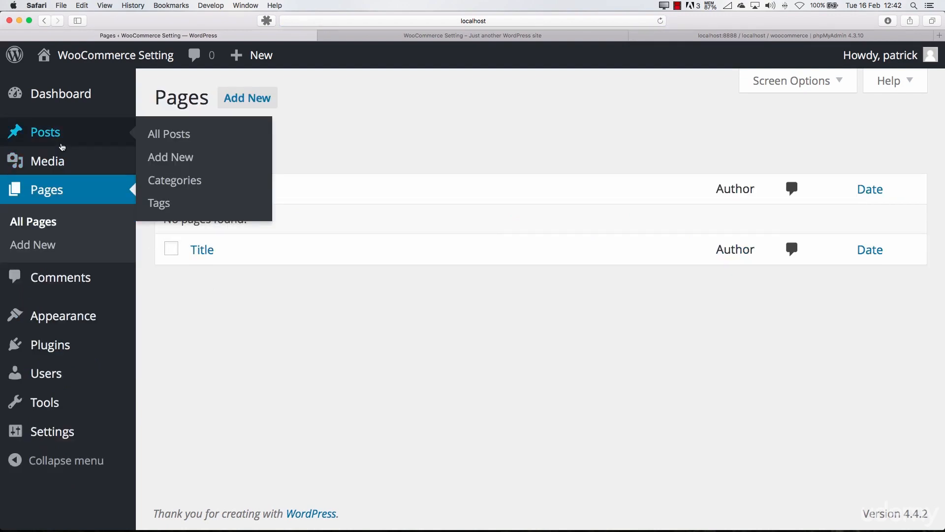
{"action": "left_click", "coordinate": [62, 139]}
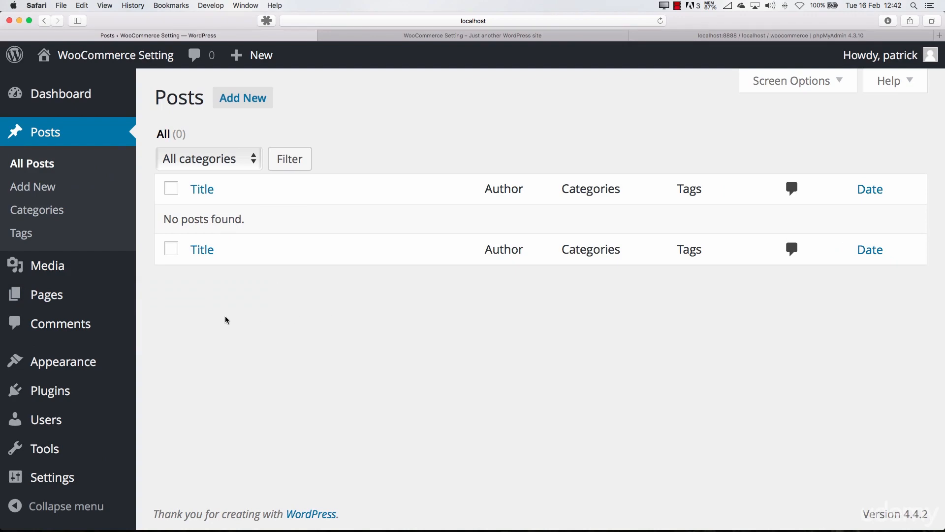
Look through the installed themes, including Twenty Sixteen, Twenty Fifteen and Twenty Fourteen
{"action": "left_click", "coordinate": [70, 365]}
{"action": "scroll", "coordinate": [299, 295], "scroll_direction": "down", "scroll_amount": 6}
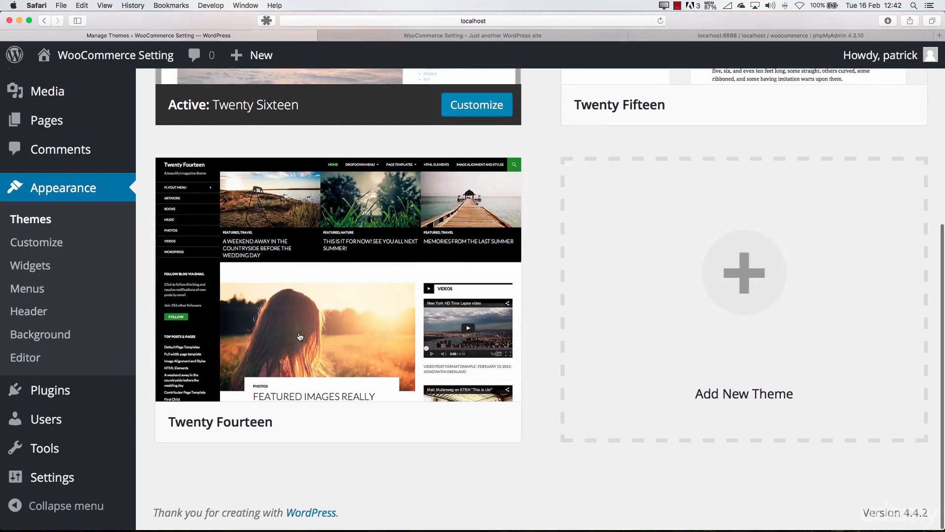
{"action": "scroll", "coordinate": [315, 344], "scroll_direction": "up", "scroll_amount": 5}
{"action": "scroll", "coordinate": [348, 415], "scroll_direction": "down", "scroll_amount": 5}
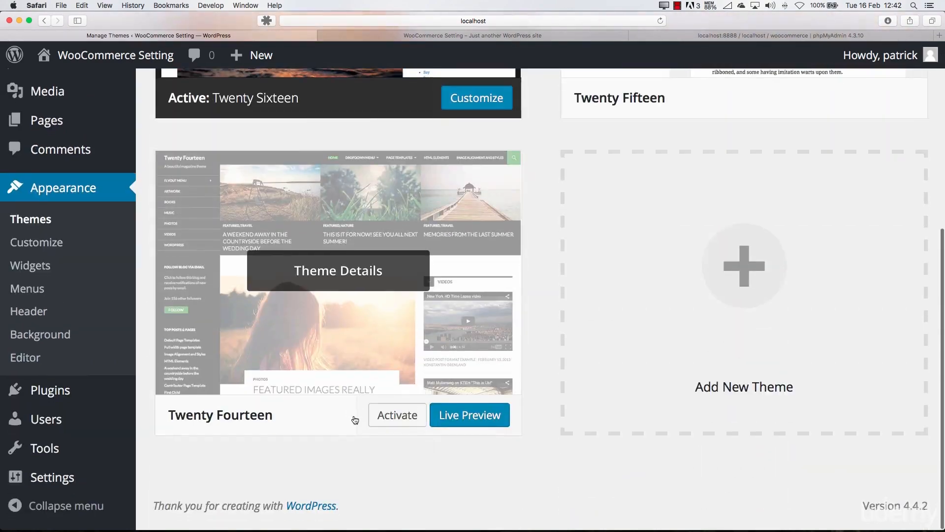
{"action": "scroll", "coordinate": [355, 419], "scroll_direction": "up", "scroll_amount": 5}
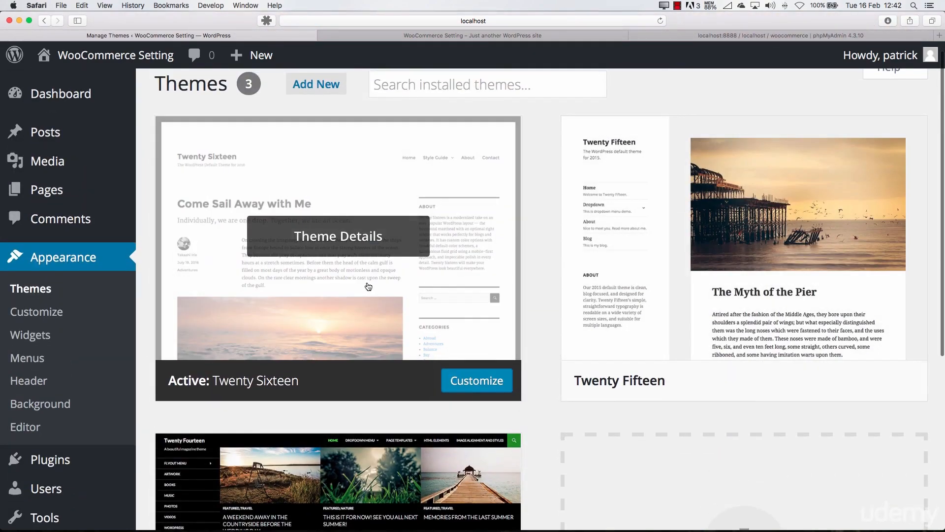
{"action": "scroll", "coordinate": [390, 328], "scroll_direction": "down", "scroll_amount": 4}
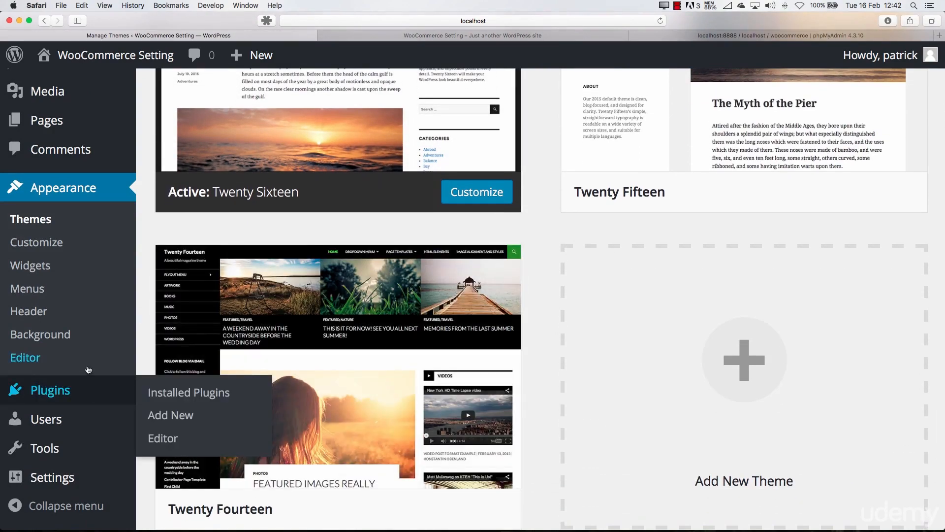
{"action": "scroll", "coordinate": [88, 345], "scroll_direction": "up", "scroll_amount": 3}
Hide the At a Glance, Activity, Quick Draft, WordPress News and Welcome boxes on the Dashboard
{"action": "left_click", "coordinate": [74, 91]}
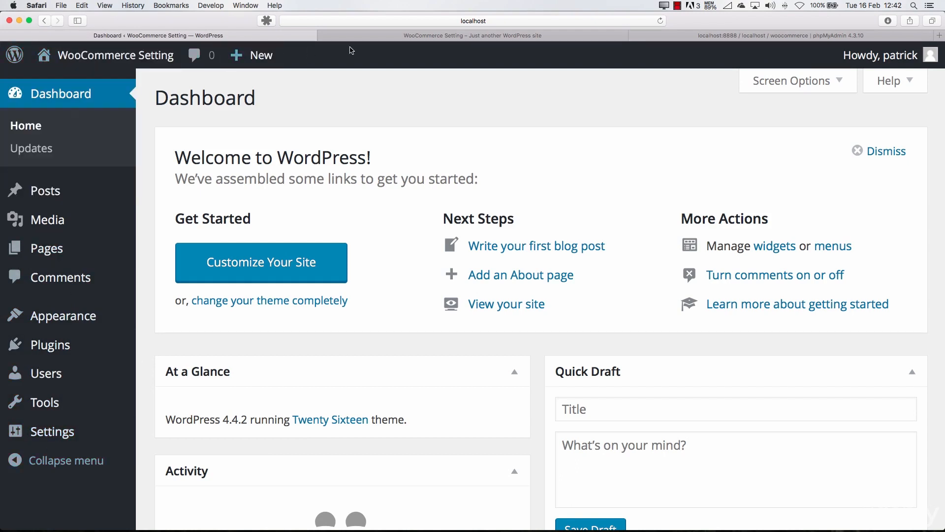
{"action": "mouse_move", "coordinate": [905, 57]}
{"action": "left_click", "coordinate": [839, 88]}
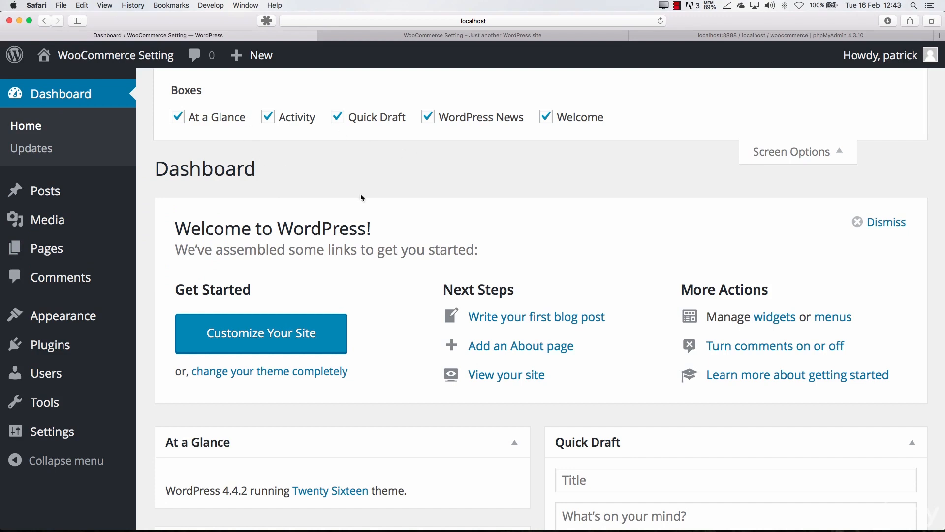
{"action": "scroll", "coordinate": [361, 197], "scroll_direction": "down", "scroll_amount": 3}
{"action": "scroll", "coordinate": [289, 354], "scroll_direction": "up", "scroll_amount": 4}
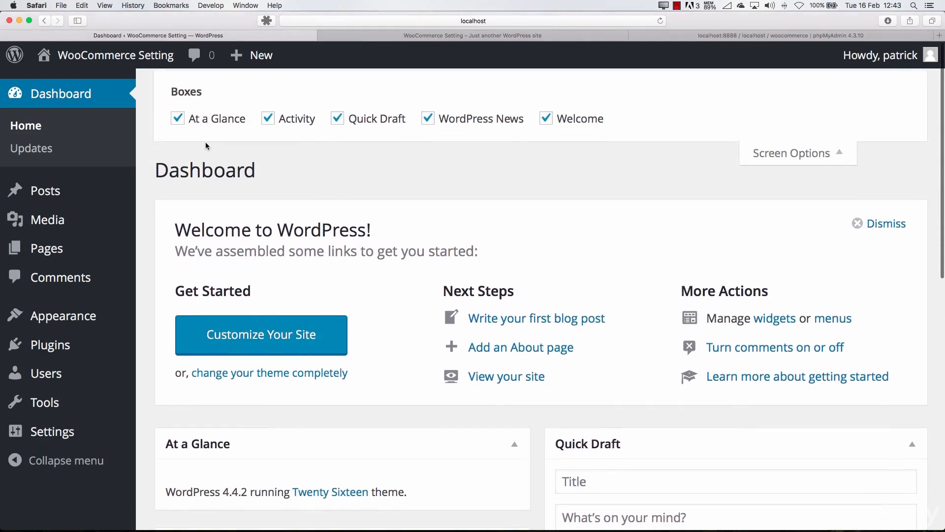
{"action": "left_click", "coordinate": [210, 123]}
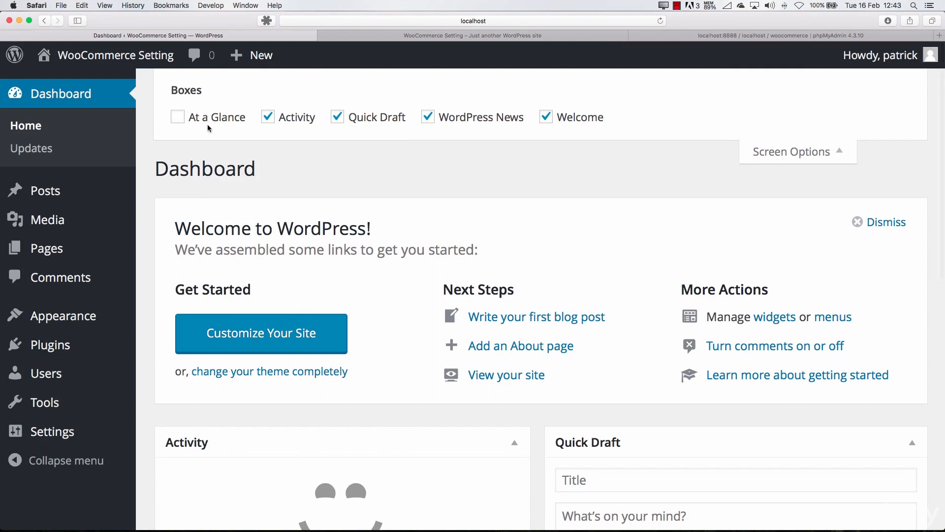
{"action": "left_click", "coordinate": [303, 122]}
{"action": "left_click", "coordinate": [364, 118]}
{"action": "left_click", "coordinate": [512, 118]}
{"action": "left_click", "coordinate": [557, 118]}
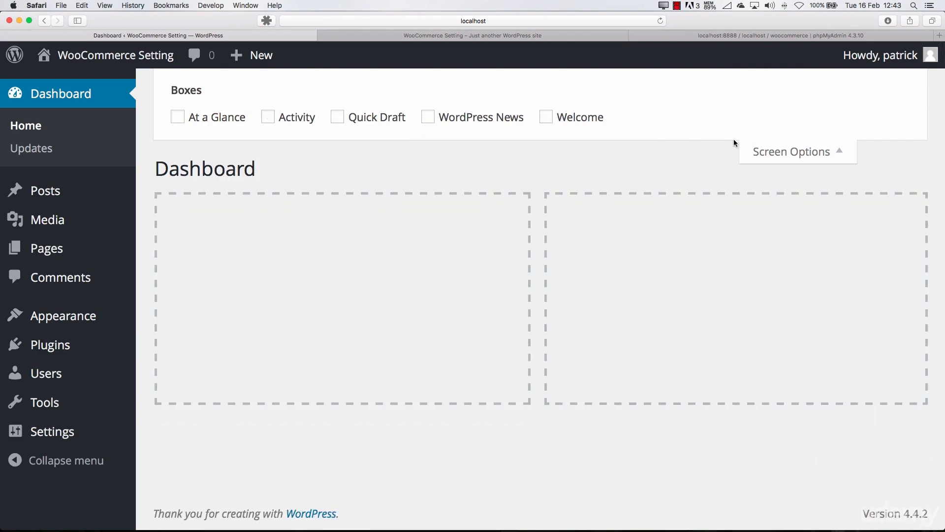
{"action": "left_click", "coordinate": [782, 153]}
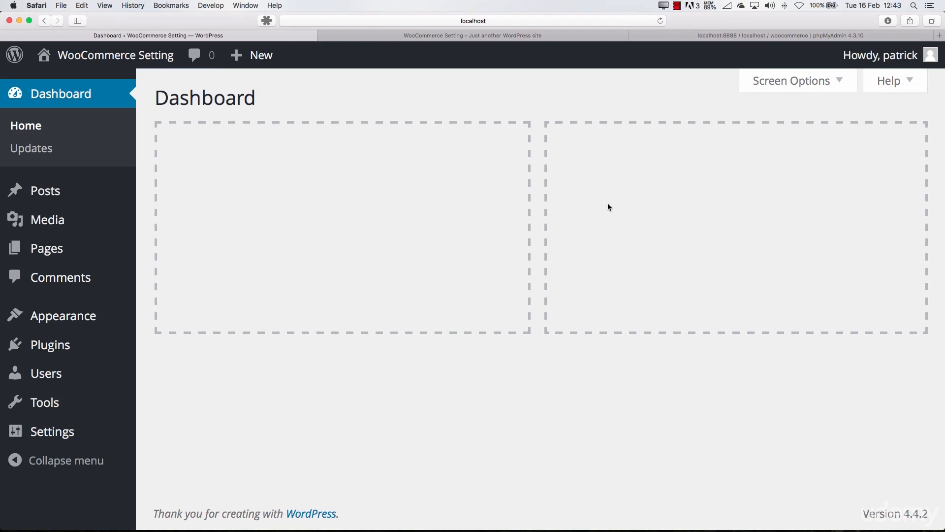
Show the Welcome and WordPress News boxes on the Dashboard and look over their contents
{"action": "left_click", "coordinate": [798, 89]}
{"action": "left_click", "coordinate": [553, 118]}
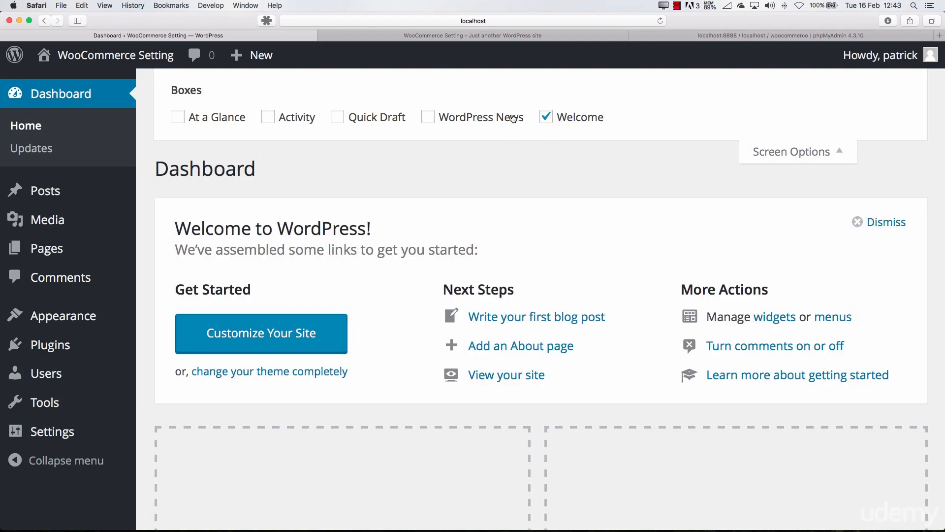
{"action": "left_click", "coordinate": [468, 119]}
{"action": "scroll", "coordinate": [492, 227], "scroll_direction": "down", "scroll_amount": 5}
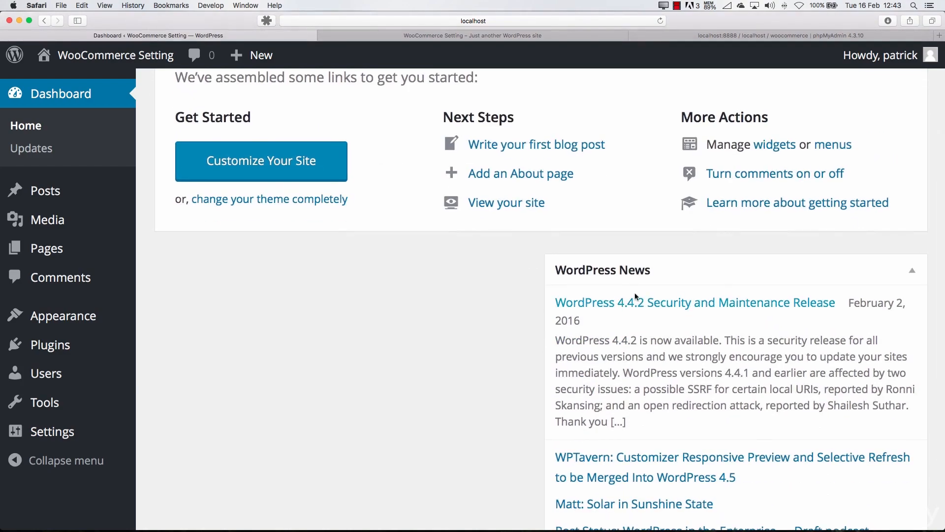
{"action": "scroll", "coordinate": [635, 297], "scroll_direction": "down", "scroll_amount": 3}
{"action": "scroll", "coordinate": [590, 266], "scroll_direction": "up", "scroll_amount": 10}
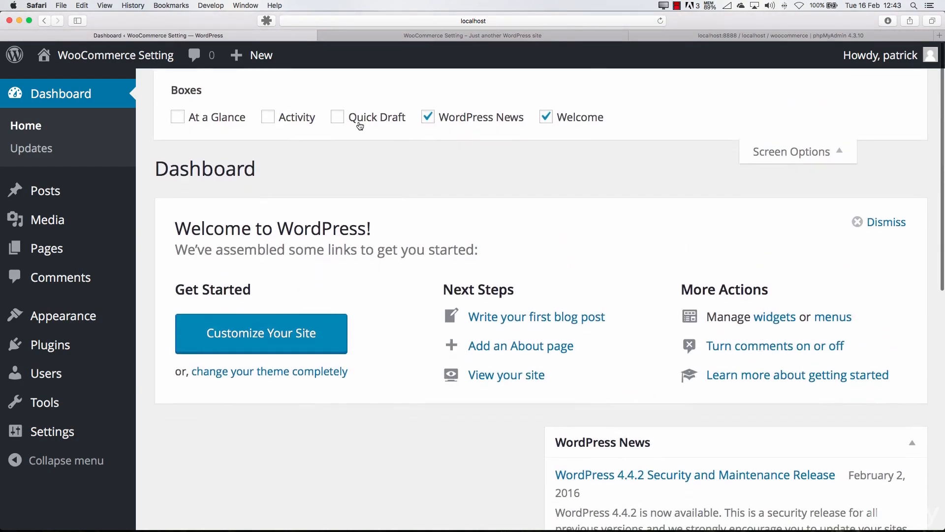
Briefly show the Quick Draft, Activity and At a Glance boxes, hide each again and close the Dashboard's display options
{"action": "left_click", "coordinate": [360, 124]}
{"action": "scroll", "coordinate": [625, 359], "scroll_direction": "down", "scroll_amount": 5}
{"action": "scroll", "coordinate": [600, 340], "scroll_direction": "up", "scroll_amount": 5}
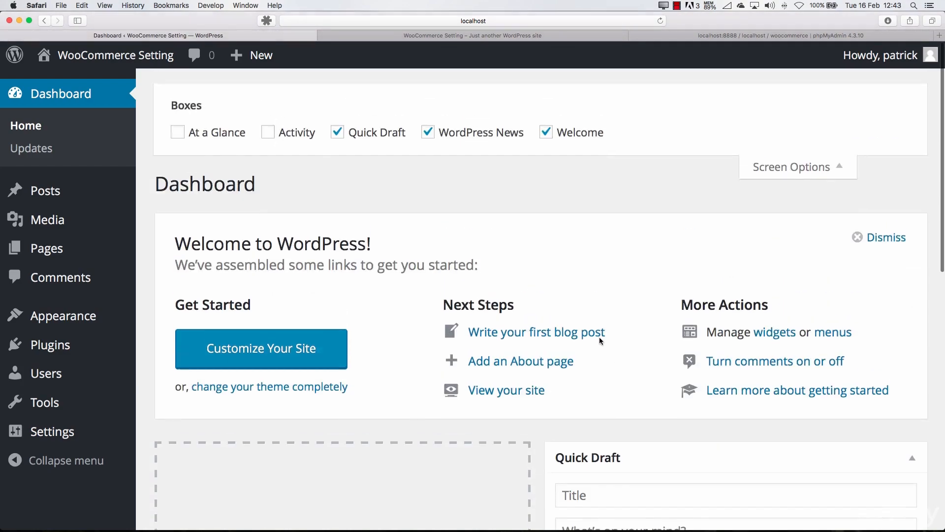
{"action": "left_click", "coordinate": [338, 118]}
{"action": "left_click", "coordinate": [310, 118]}
{"action": "scroll", "coordinate": [371, 279], "scroll_direction": "down", "scroll_amount": 3}
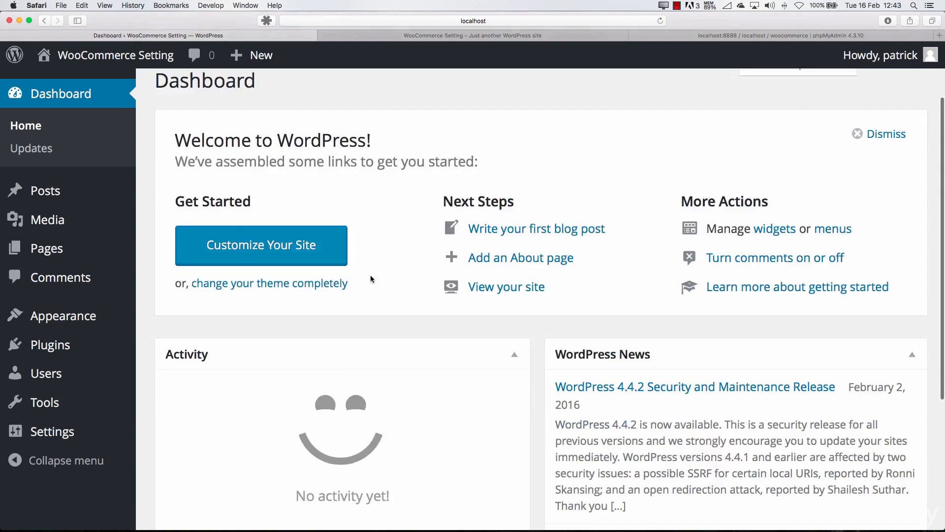
{"action": "scroll", "coordinate": [372, 277], "scroll_direction": "down", "scroll_amount": 2}
{"action": "scroll", "coordinate": [345, 222], "scroll_direction": "up", "scroll_amount": 5}
{"action": "left_click", "coordinate": [279, 124]}
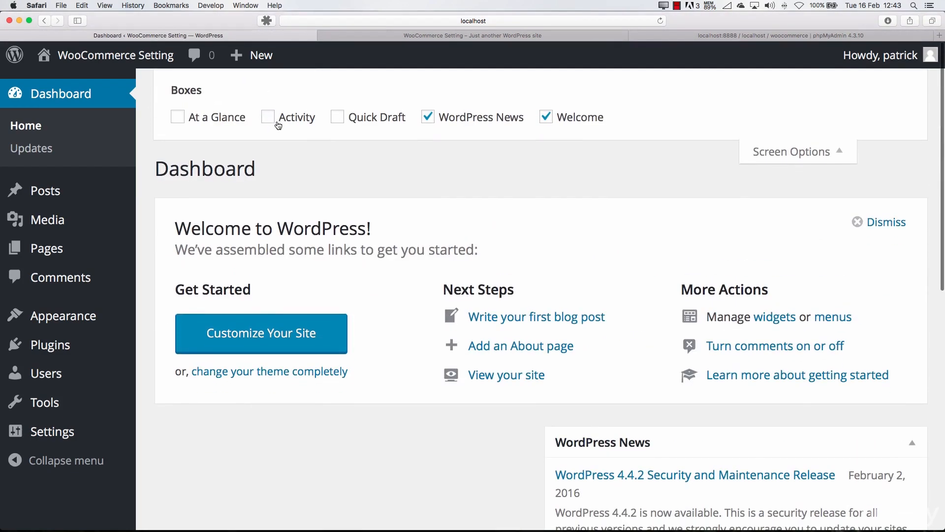
{"action": "left_click", "coordinate": [242, 118]}
{"action": "left_click", "coordinate": [224, 118]}
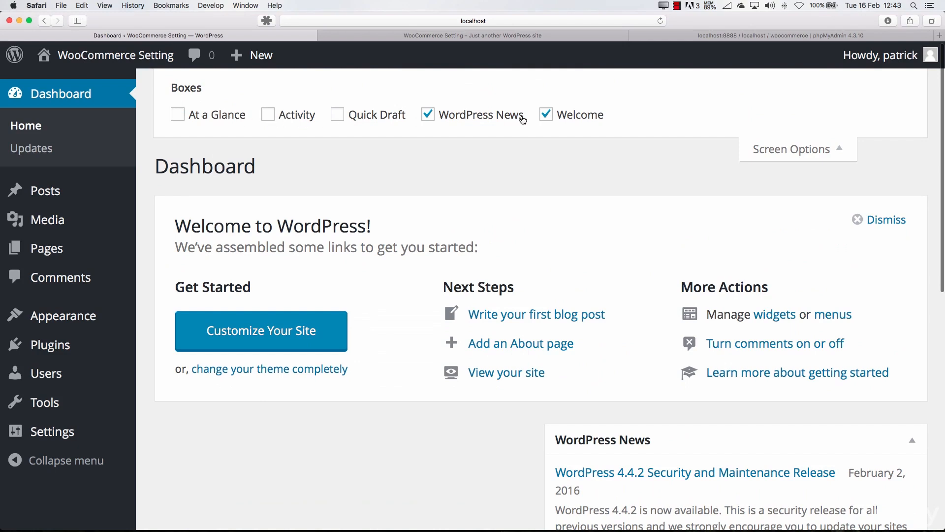
{"action": "left_click", "coordinate": [799, 151]}
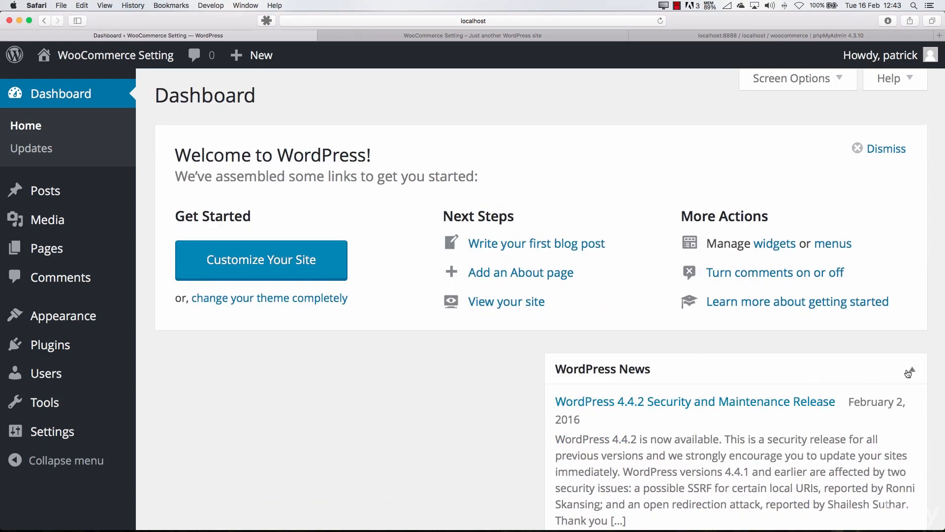
Move the WordPress News box into the empty left column of the Dashboard and leave it collapsed
{"action": "left_click", "coordinate": [908, 374]}
{"action": "left_click", "coordinate": [908, 374]}
{"action": "left_click_drag", "start_coordinate": [890, 372], "coordinate": [513, 374]}
{"action": "left_click", "coordinate": [513, 371]}
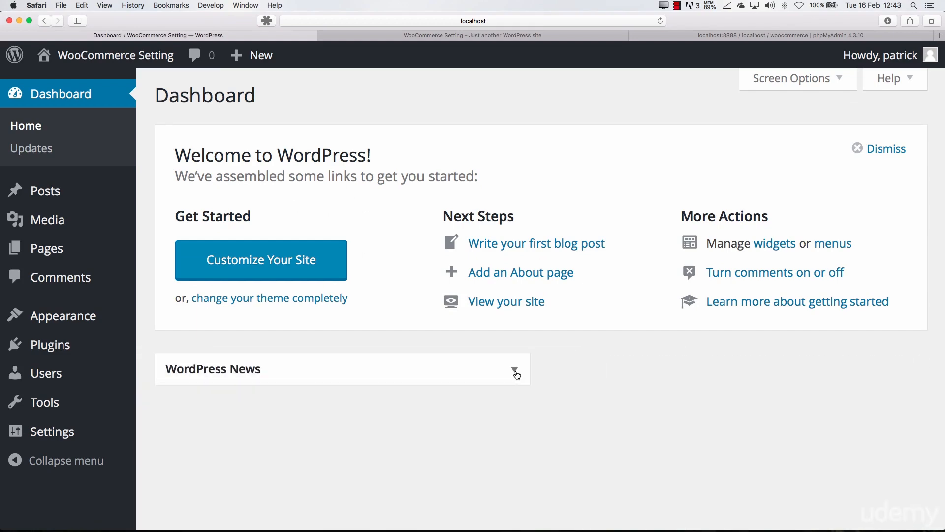
{"action": "left_click", "coordinate": [515, 372]}
{"action": "left_click", "coordinate": [515, 372]}
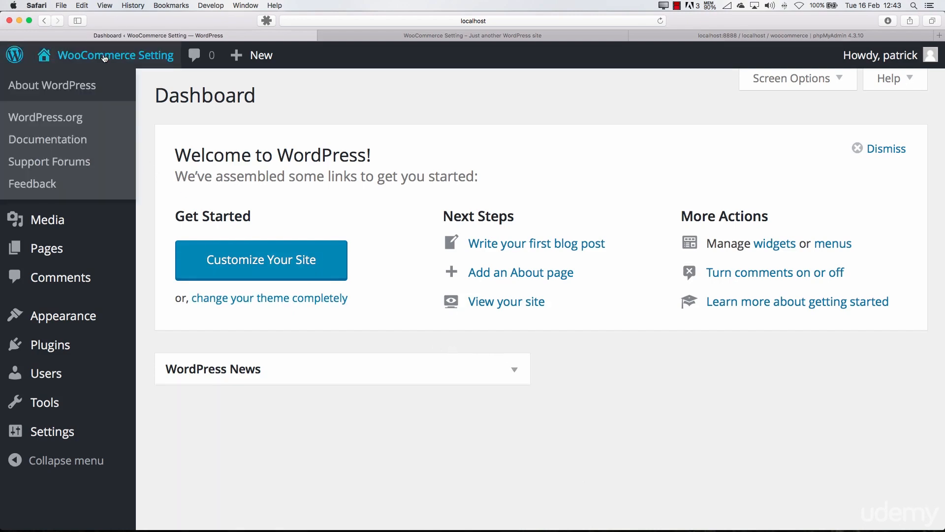
Visit the site's front end, check its web address and return to the Dashboard
{"action": "mouse_move", "coordinate": [29, 63]}
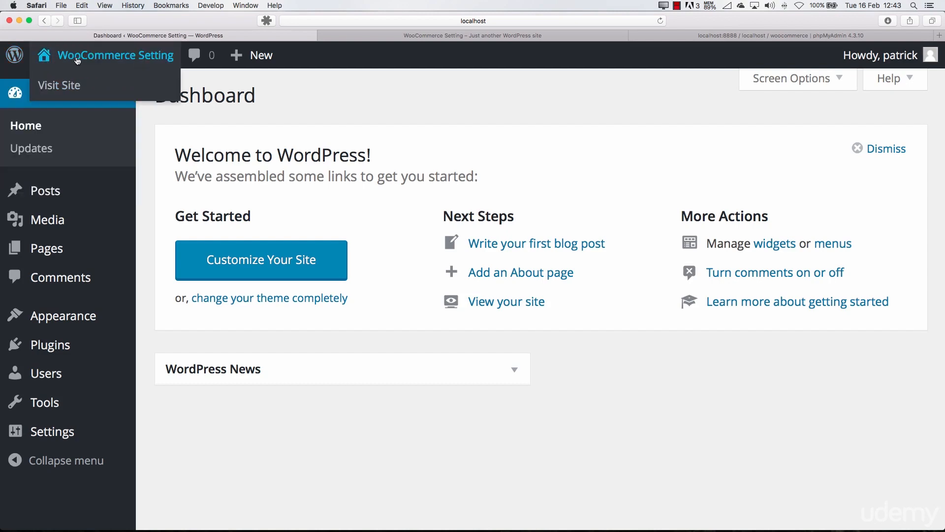
{"action": "left_click", "coordinate": [68, 85]}
{"action": "left_click", "coordinate": [534, 22]}
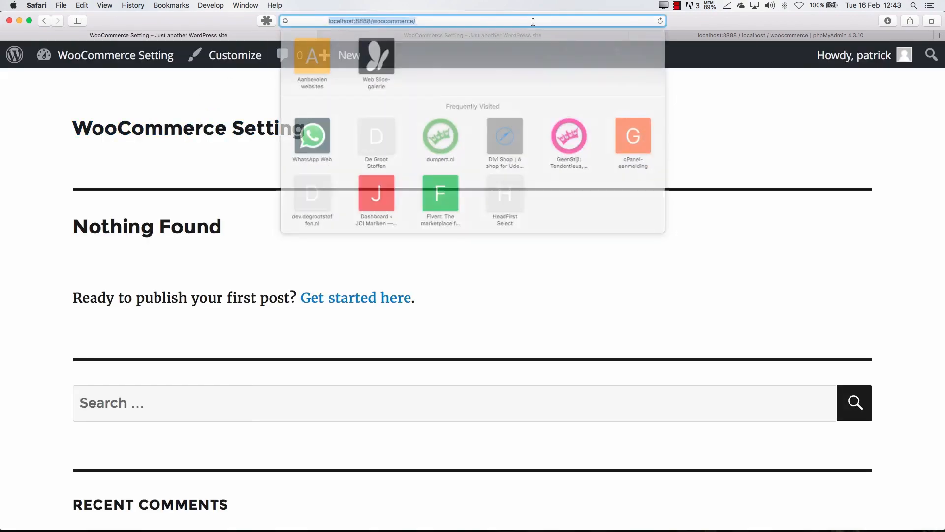
{"action": "left_click", "coordinate": [443, 21]}
{"action": "key", "text": "super+Return"}
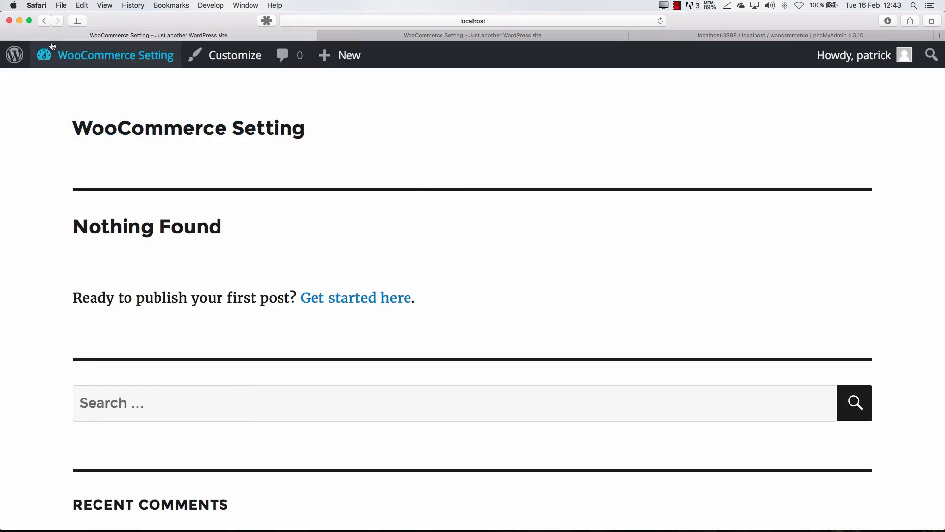
{"action": "mouse_move", "coordinate": [69, 58]}
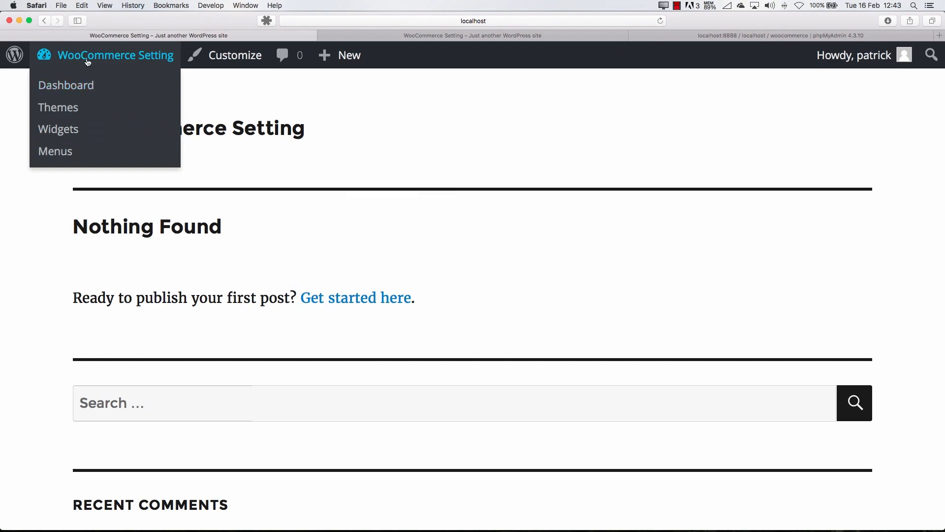
{"action": "left_click", "coordinate": [88, 61]}
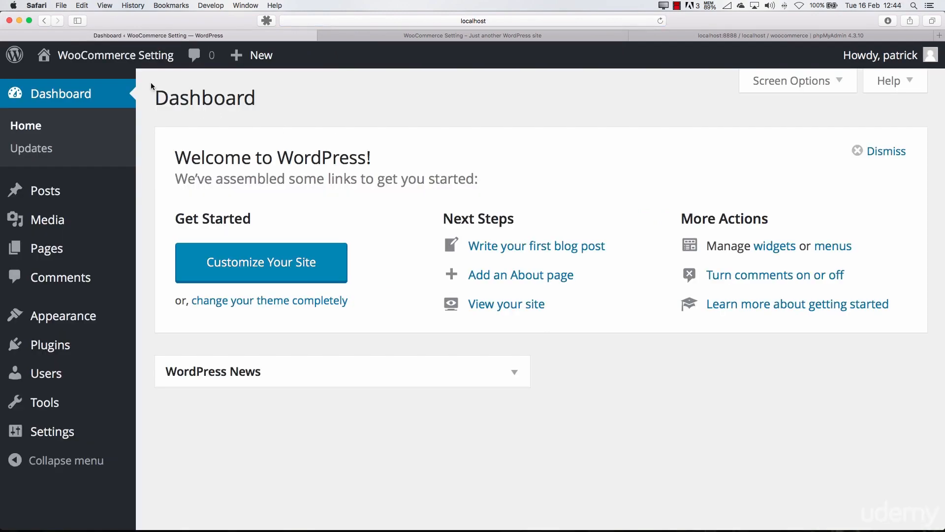
Open the comments list and look over the quick options for creating new content
{"action": "left_click", "coordinate": [199, 62]}
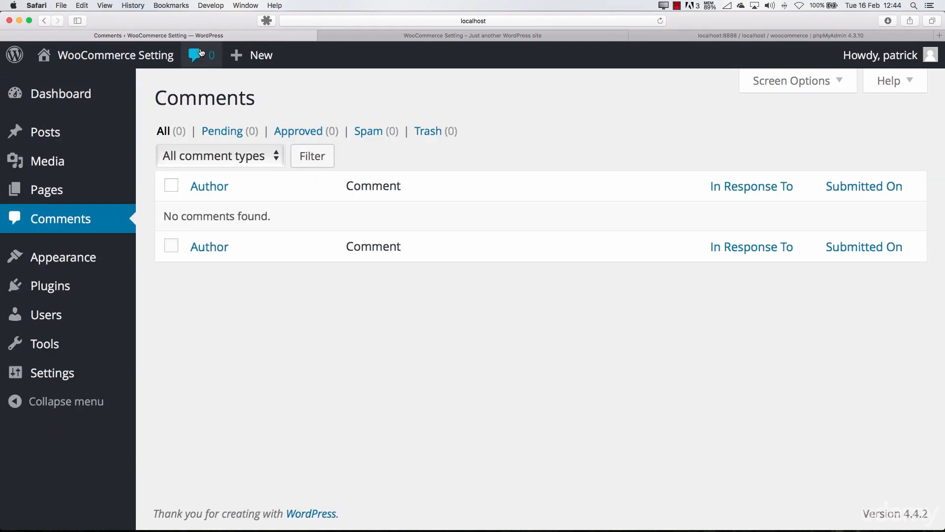
{"action": "mouse_move", "coordinate": [246, 58]}
{"action": "mouse_move", "coordinate": [142, 59]}
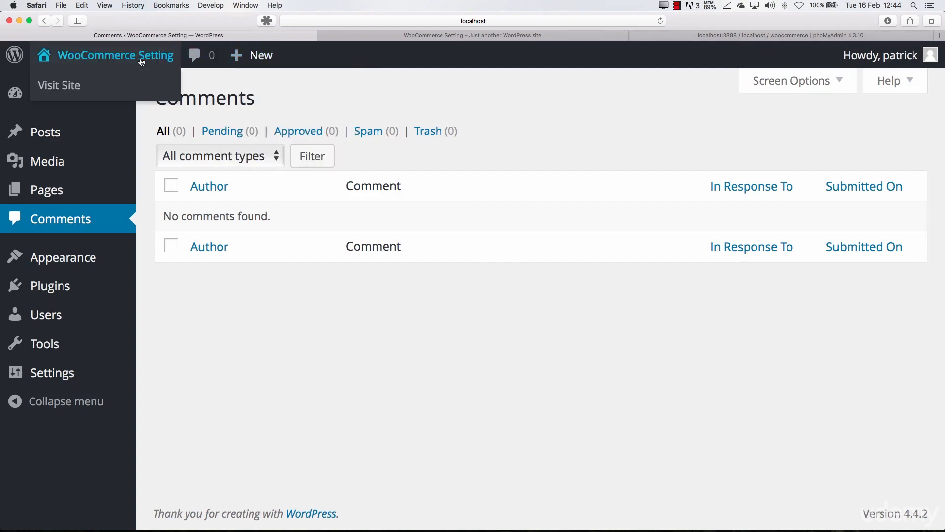
Open the site's front end in a new tab, enlarge the page and look over its content and admin bar
{"action": "left_click", "coordinate": [116, 86], "text": "super"}
{"action": "left_click", "coordinate": [602, 37]}
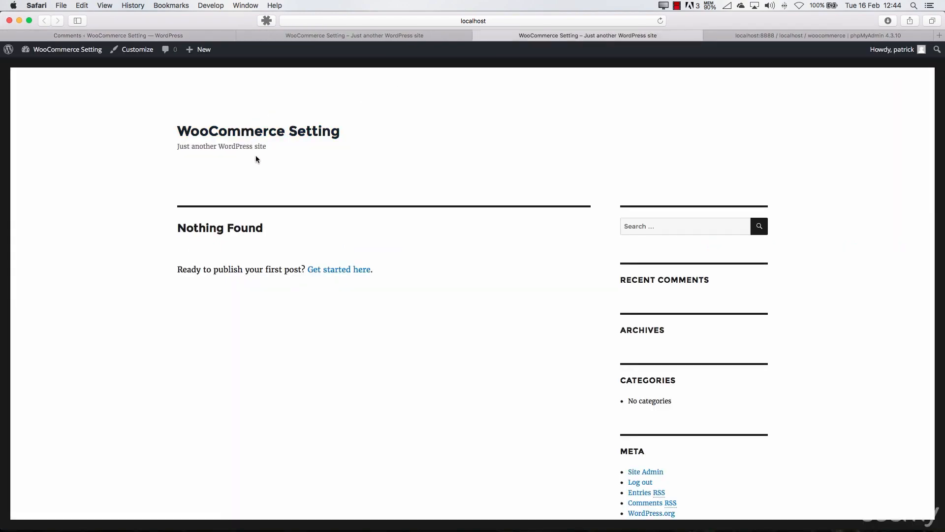
{"action": "key", "text": "super+plus"}
{"action": "key", "text": "super+plus"}
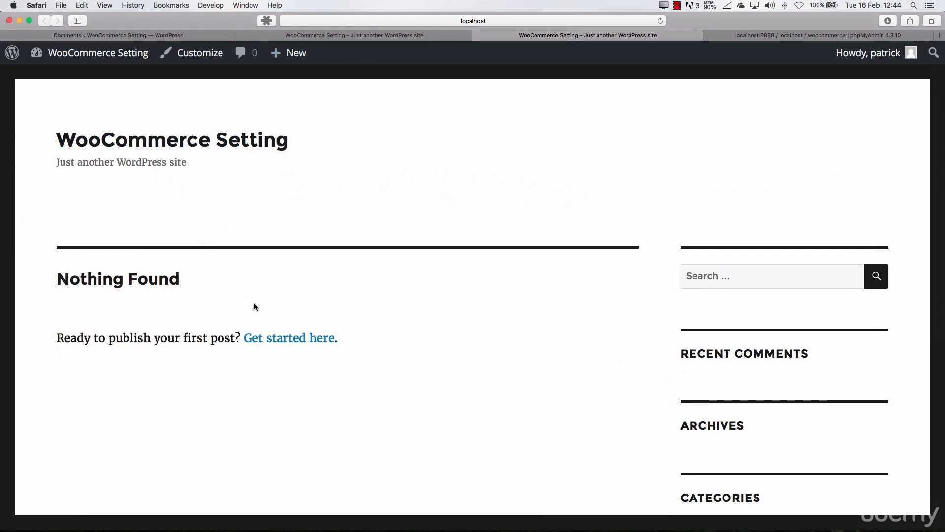
{"action": "scroll", "coordinate": [256, 303], "scroll_direction": "down", "scroll_amount": 2}
{"action": "scroll", "coordinate": [259, 299], "scroll_direction": "up", "scroll_amount": 3}
{"action": "mouse_move", "coordinate": [83, 61]}
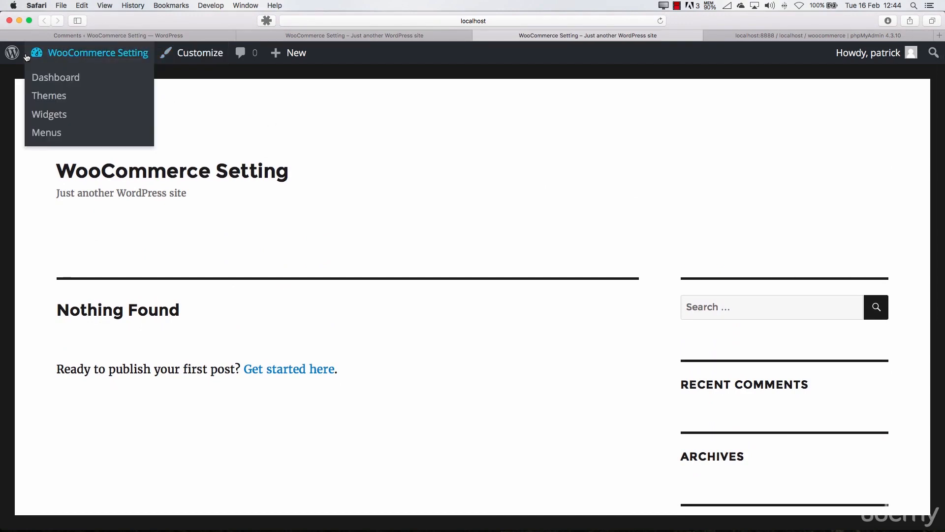
{"action": "mouse_move", "coordinate": [870, 58]}
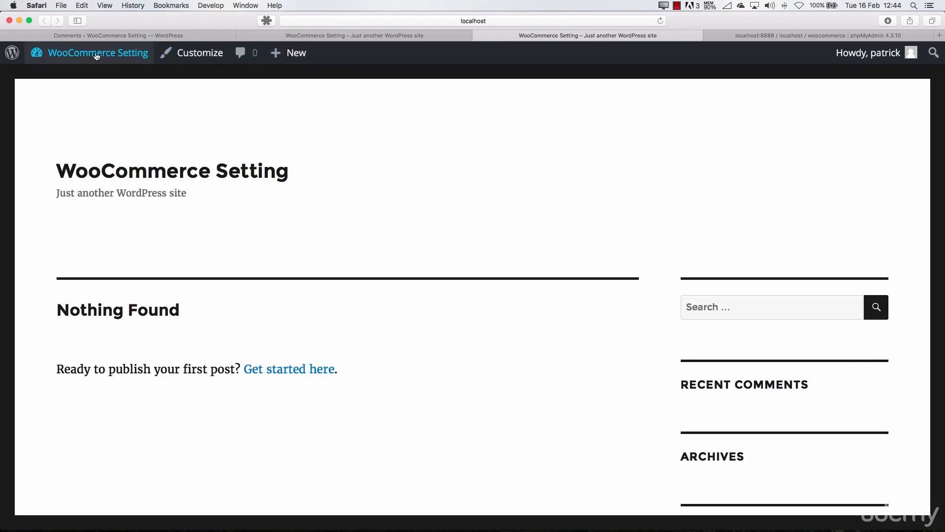
Look at the theme Customizer from both the site's front end and the Dashboard, closing it each time
{"action": "left_click", "coordinate": [192, 60]}
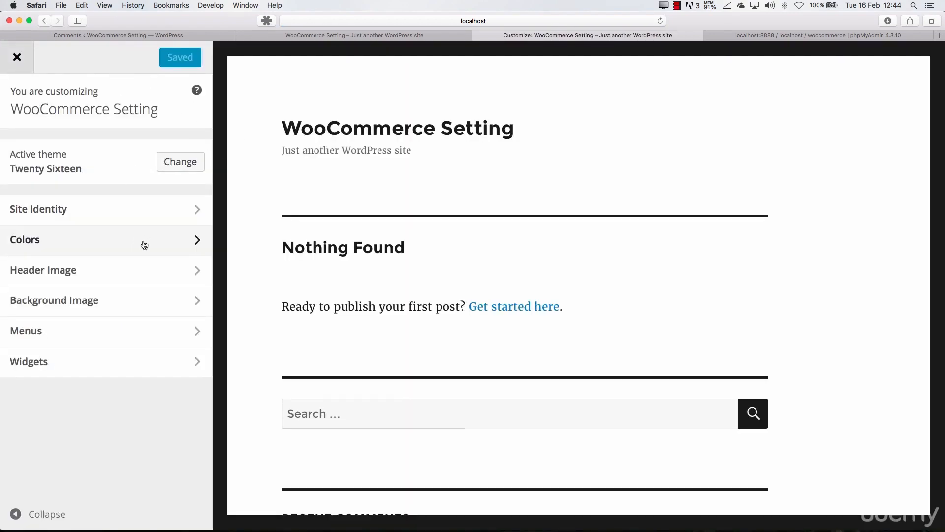
{"action": "left_click", "coordinate": [30, 68]}
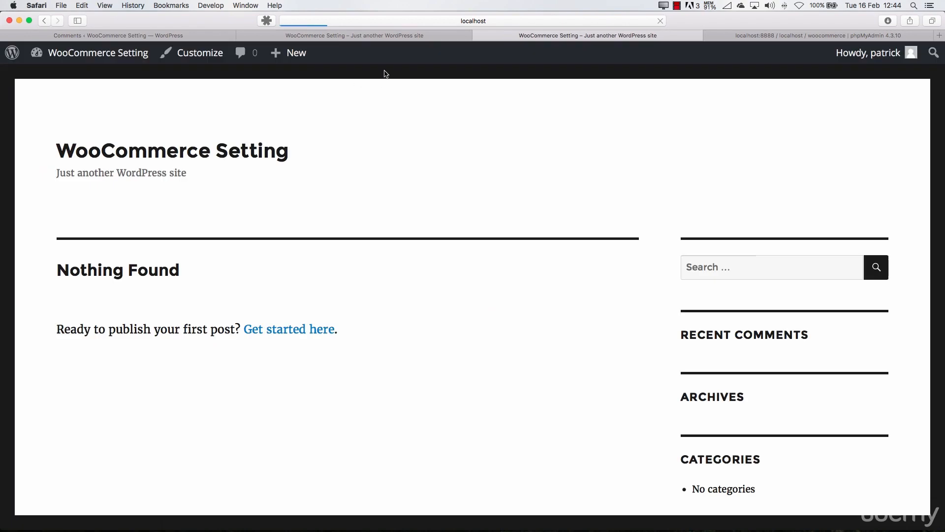
{"action": "left_click", "coordinate": [129, 57]}
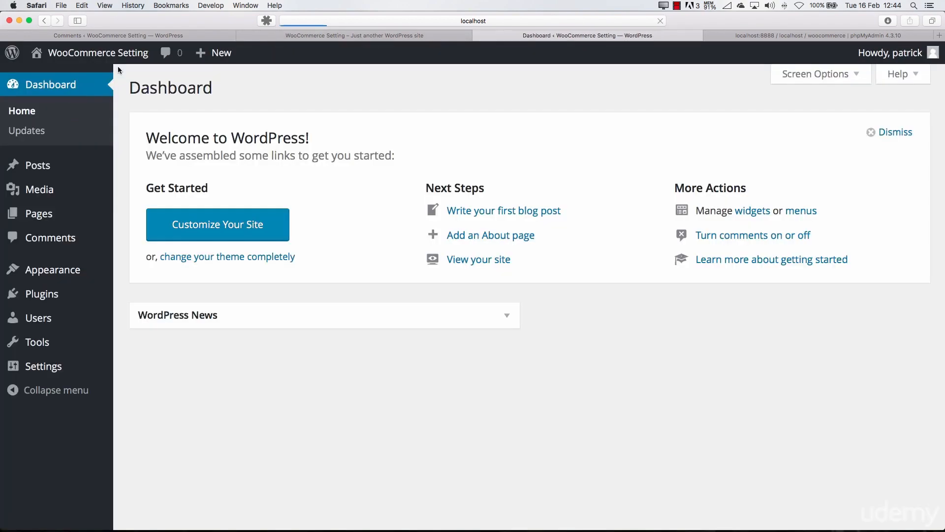
{"action": "mouse_move", "coordinate": [73, 269]}
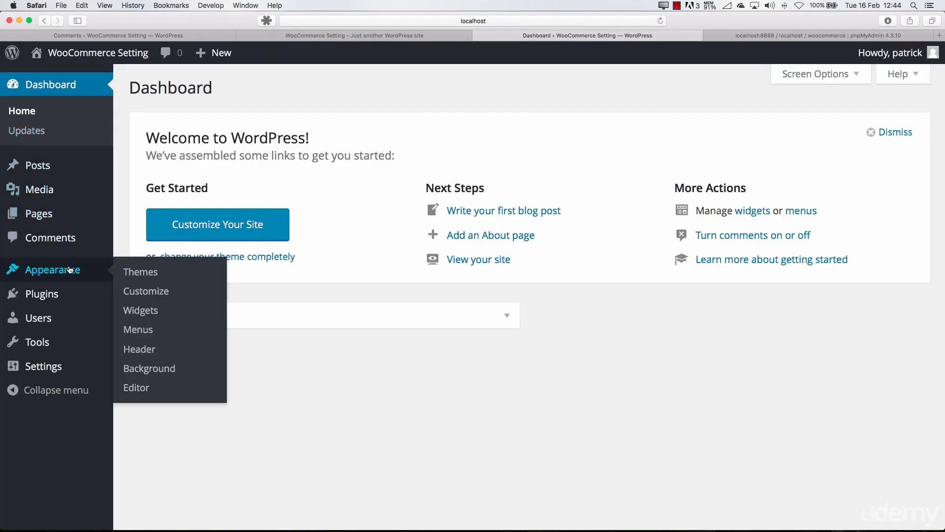
{"action": "left_click", "coordinate": [137, 290]}
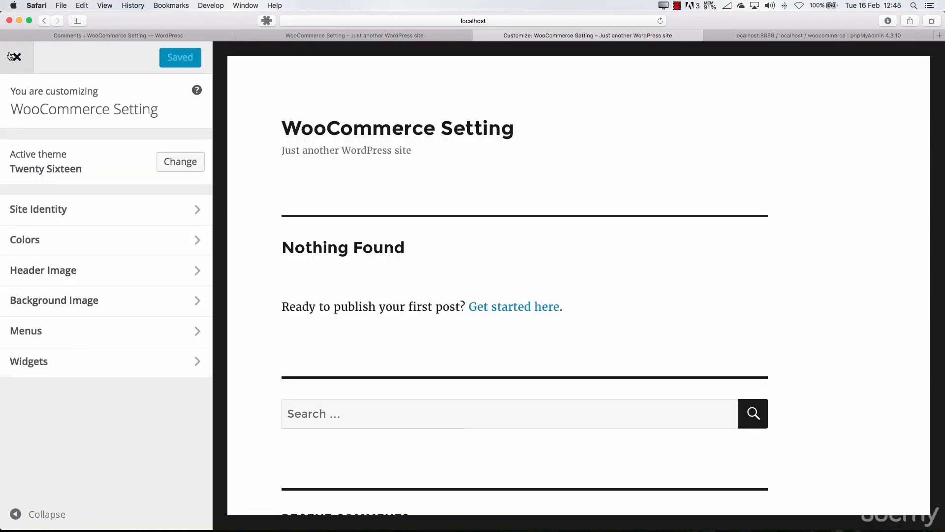
{"action": "left_click", "coordinate": [10, 55]}
{"action": "mouse_move", "coordinate": [11, 54]}
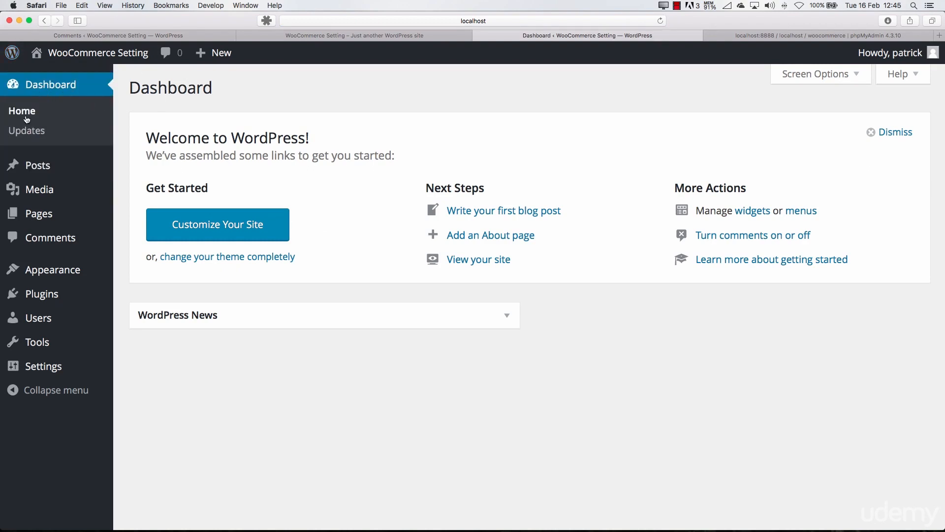
Look over the WordPress updates page and the posts, categories and tags lists
{"action": "left_click", "coordinate": [26, 119]}
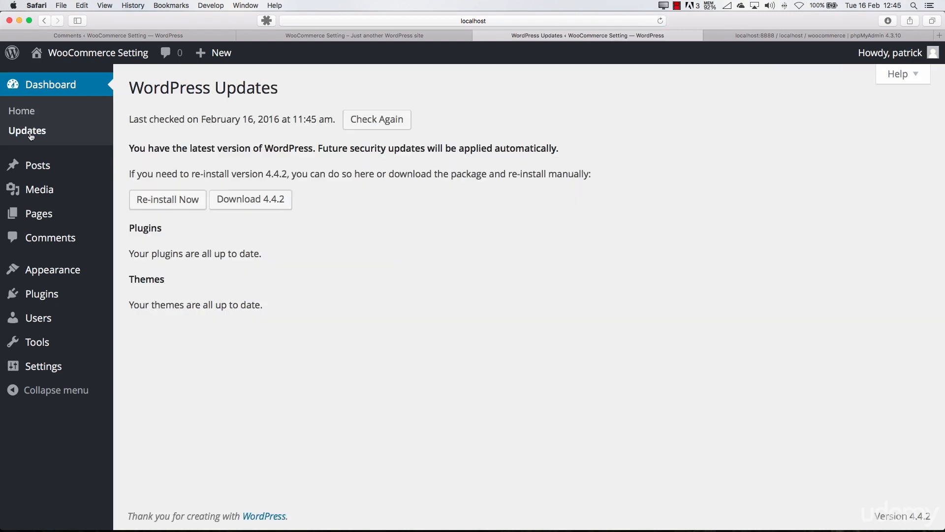
{"action": "left_click", "coordinate": [36, 165]}
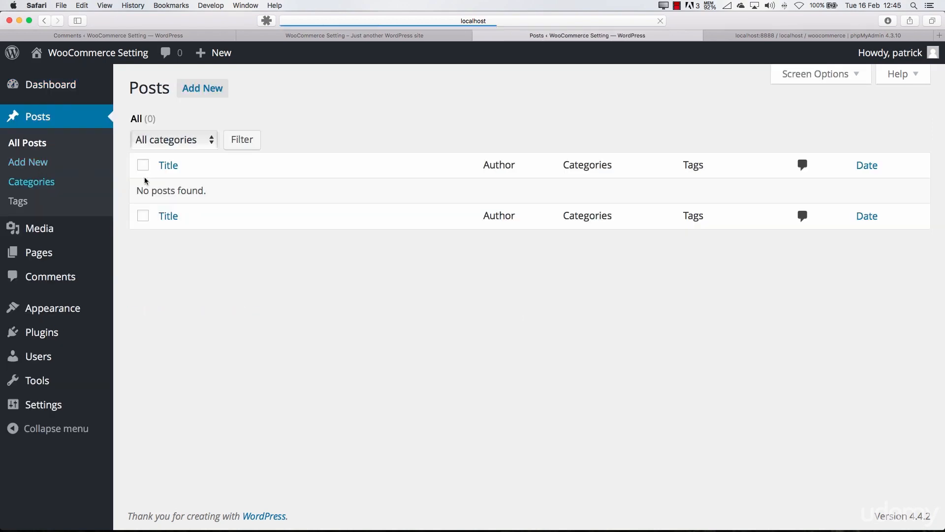
{"action": "triple_click", "coordinate": [205, 191]}
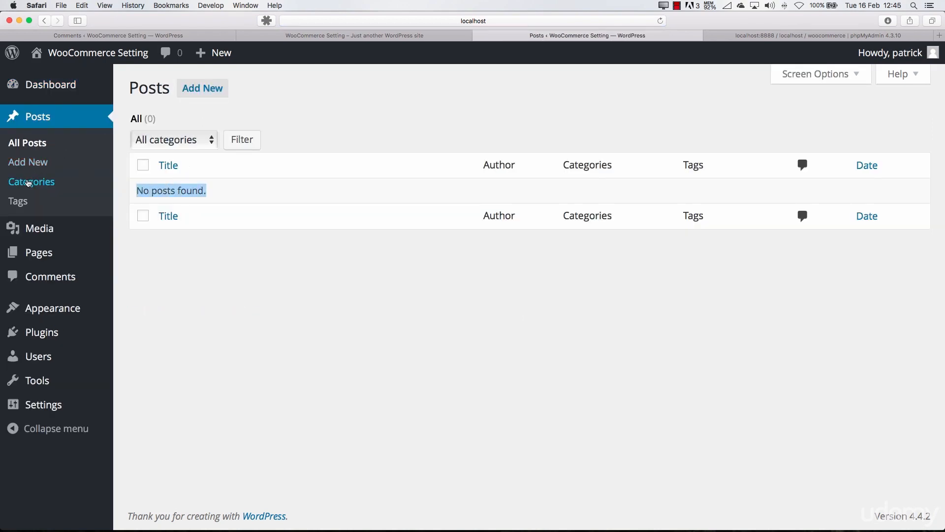
{"action": "left_click", "coordinate": [36, 184]}
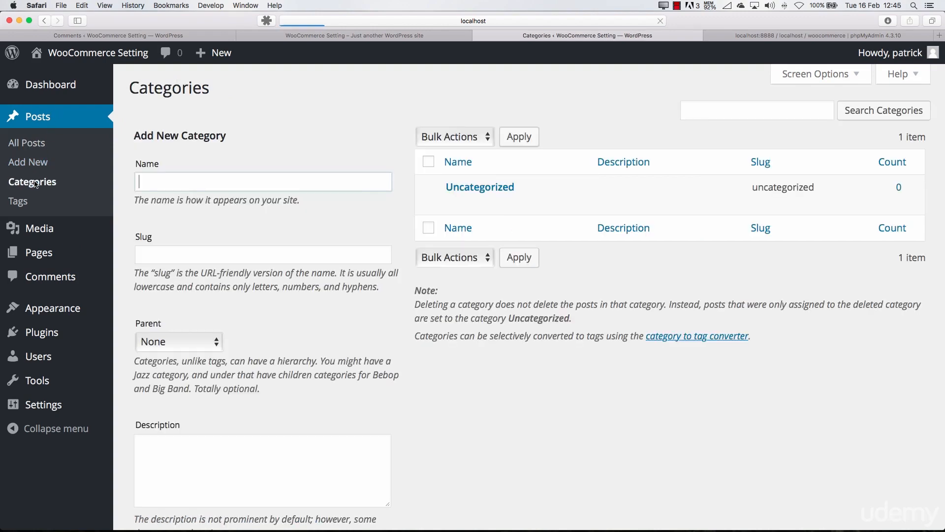
{"action": "mouse_move", "coordinate": [486, 188]}
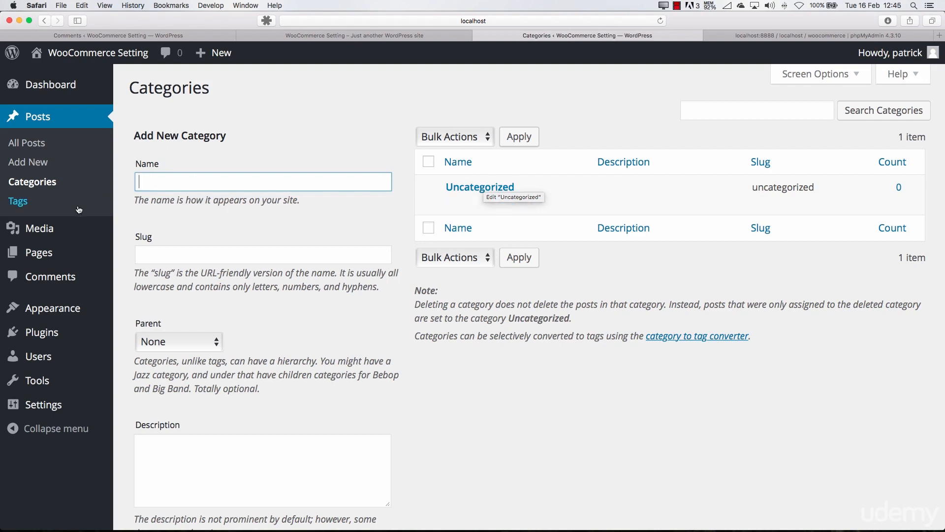
{"action": "left_click", "coordinate": [73, 209]}
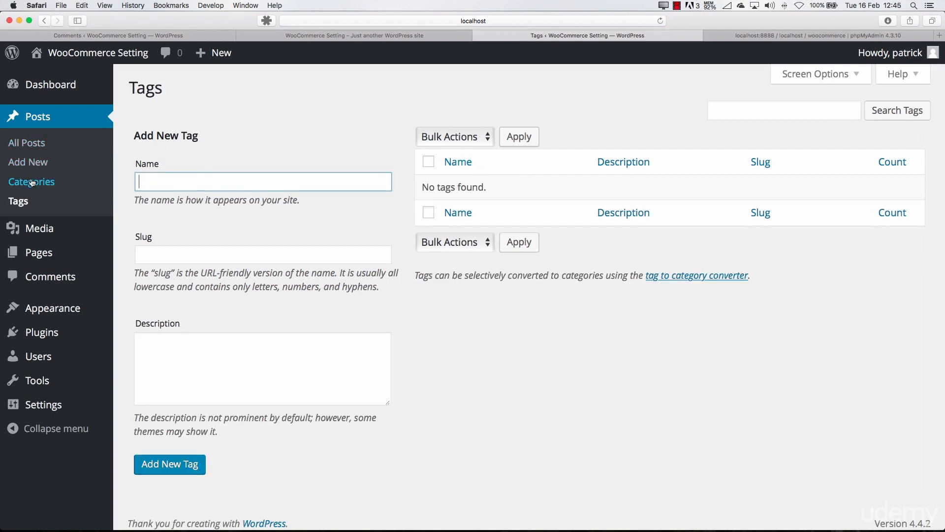
Look over the media library, the pages and comments lists, and the available Appearance and Plugins options
{"action": "left_click", "coordinate": [44, 237]}
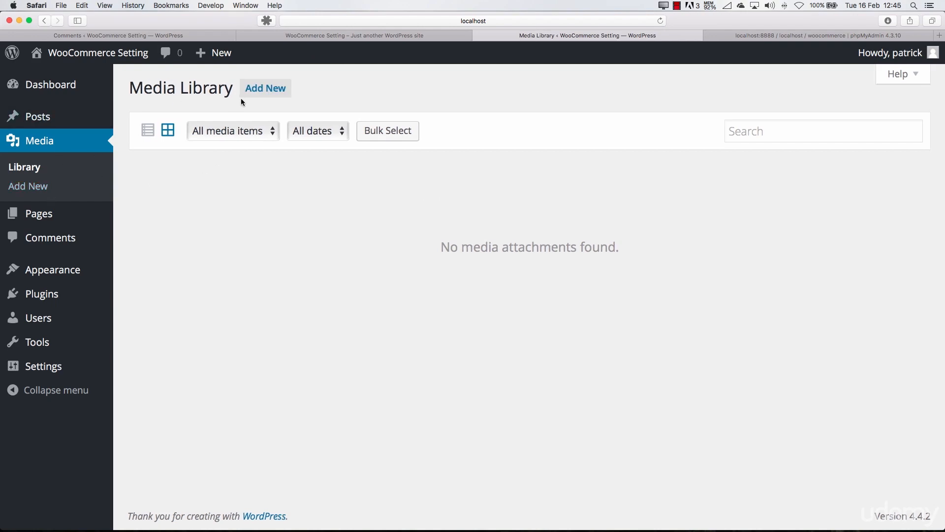
{"action": "left_click", "coordinate": [85, 215]}
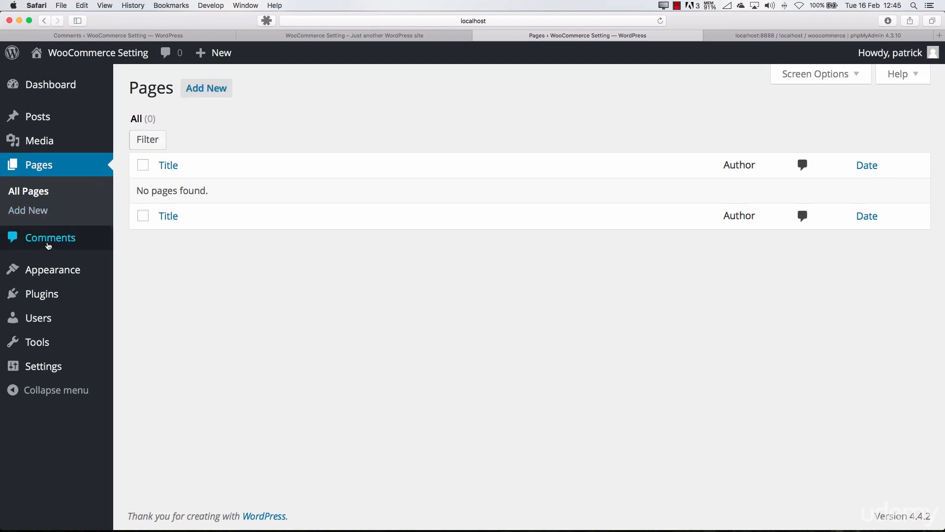
{"action": "left_click", "coordinate": [52, 242]}
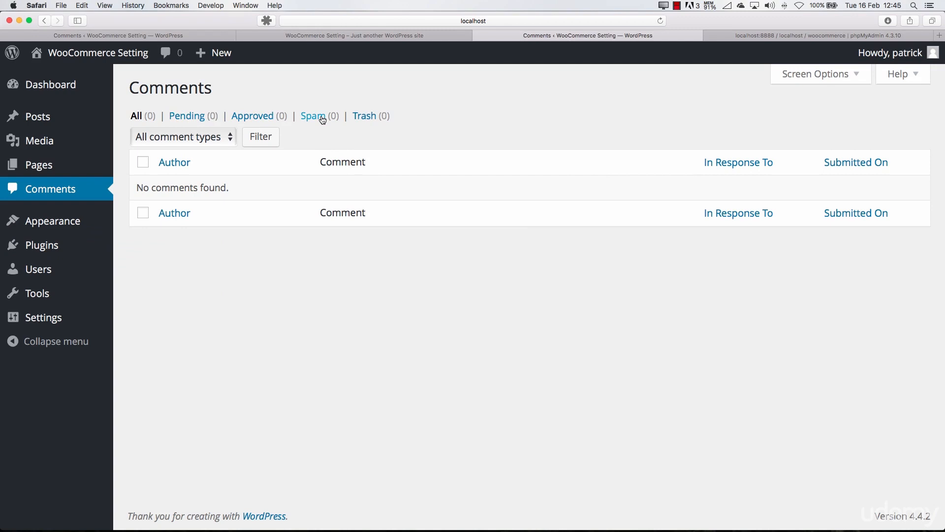
{"action": "mouse_move", "coordinate": [72, 221]}
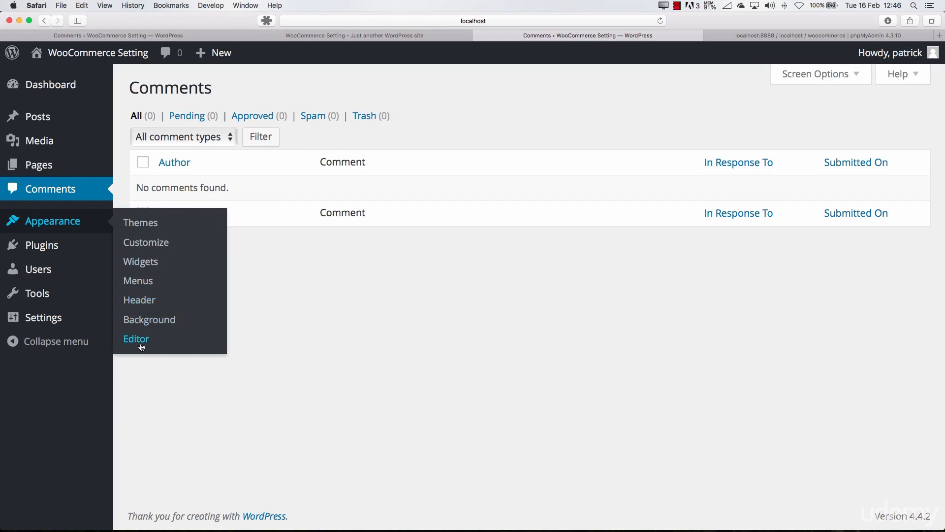
{"action": "mouse_move", "coordinate": [55, 245]}
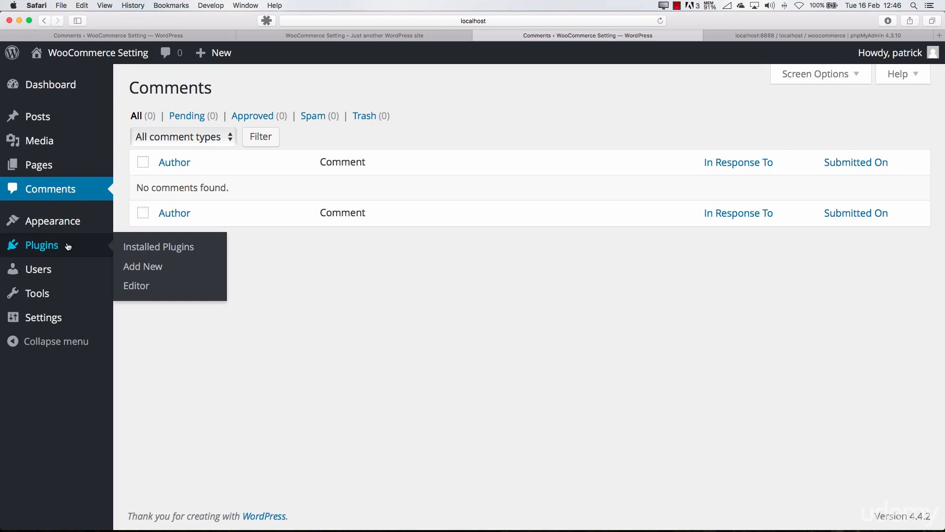
Look over the installed plugins list, the Users options and the Available Tools, Import and Export pages
{"action": "left_click", "coordinate": [66, 245]}
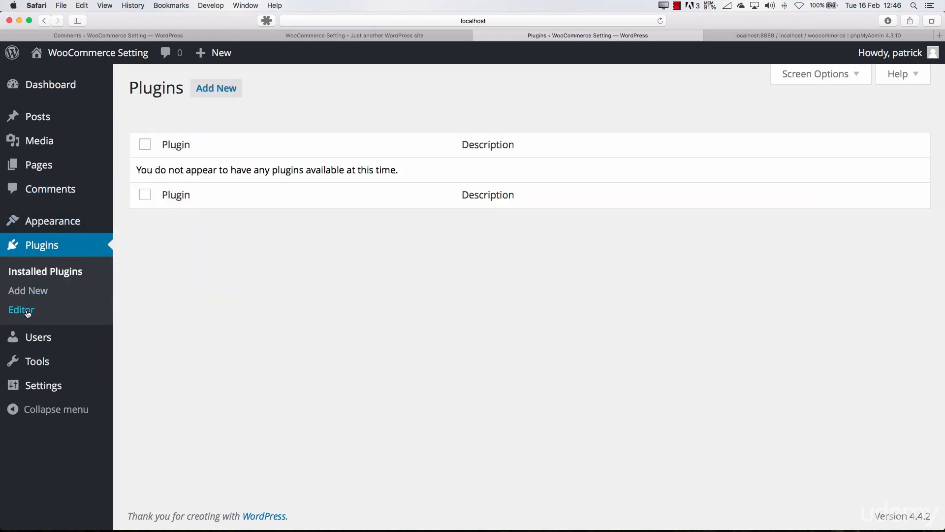
{"action": "mouse_move", "coordinate": [39, 342]}
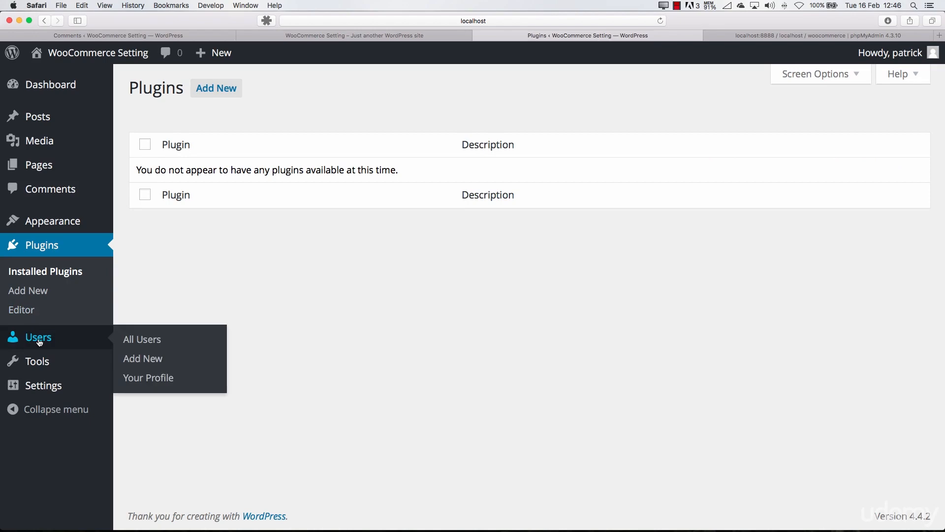
{"action": "mouse_move", "coordinate": [35, 362]}
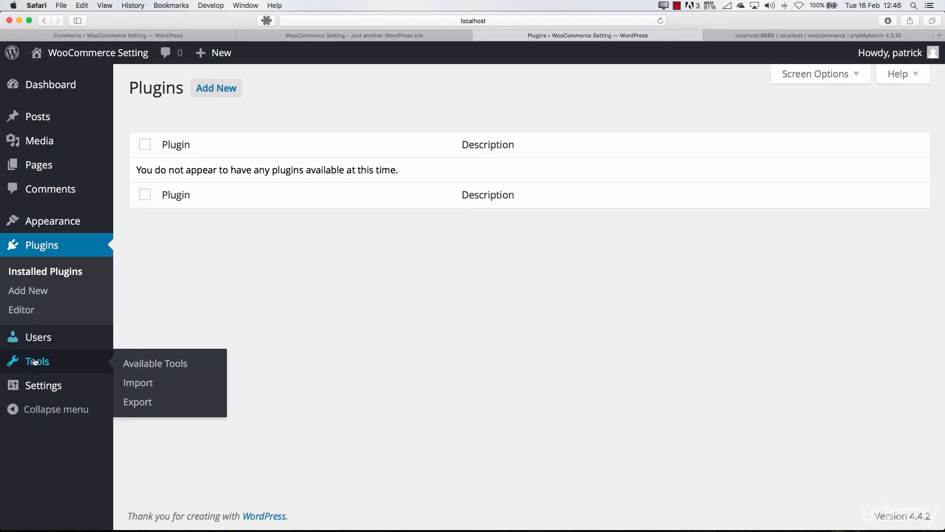
{"action": "left_click", "coordinate": [132, 364]}
{"action": "scroll", "coordinate": [185, 246], "scroll_direction": "down", "scroll_amount": 3}
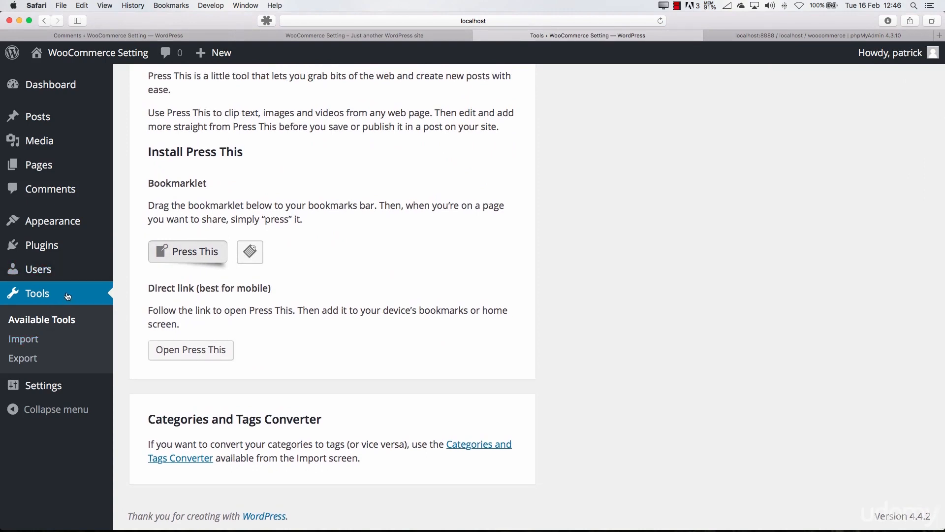
{"action": "left_click", "coordinate": [27, 340]}
{"action": "left_click", "coordinate": [20, 358]}
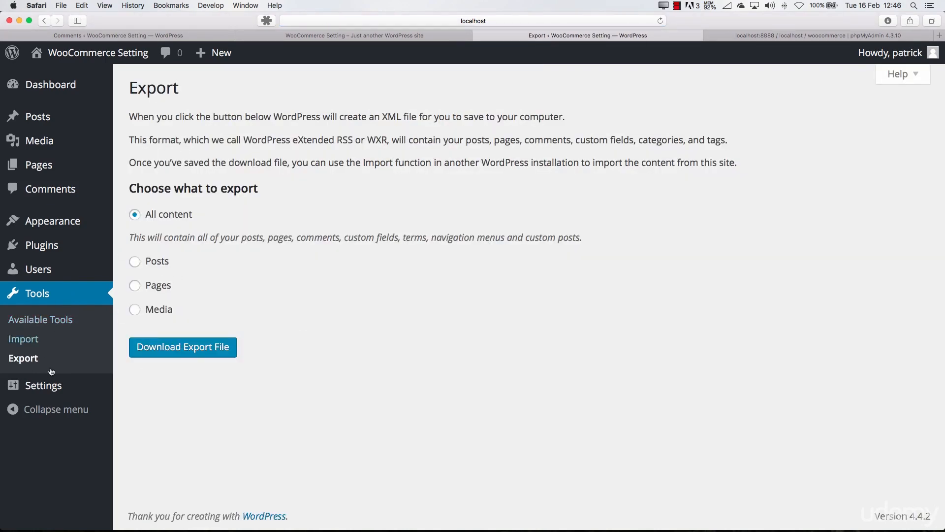
Look over the permalink settings, trying out the Post name, Plain and Numeric URL structures without saving
{"action": "mouse_move", "coordinate": [48, 387]}
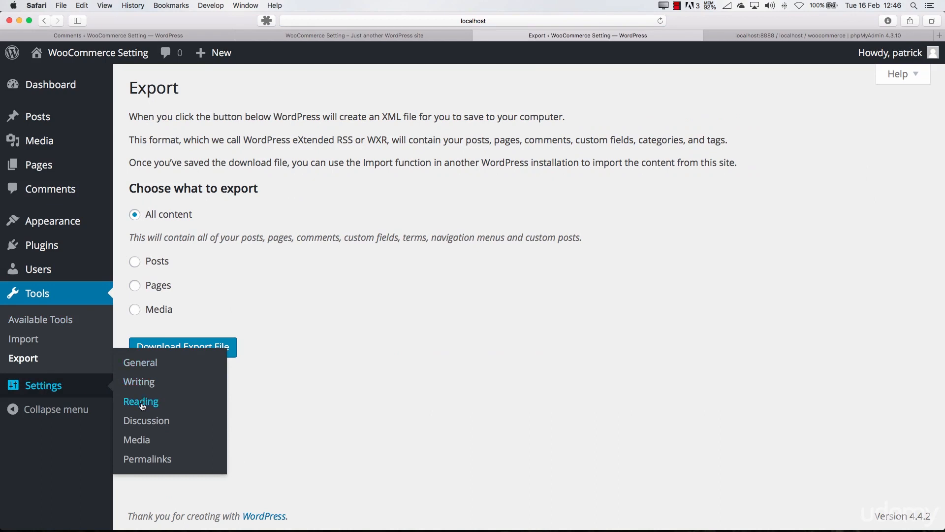
{"action": "left_click", "coordinate": [143, 459]}
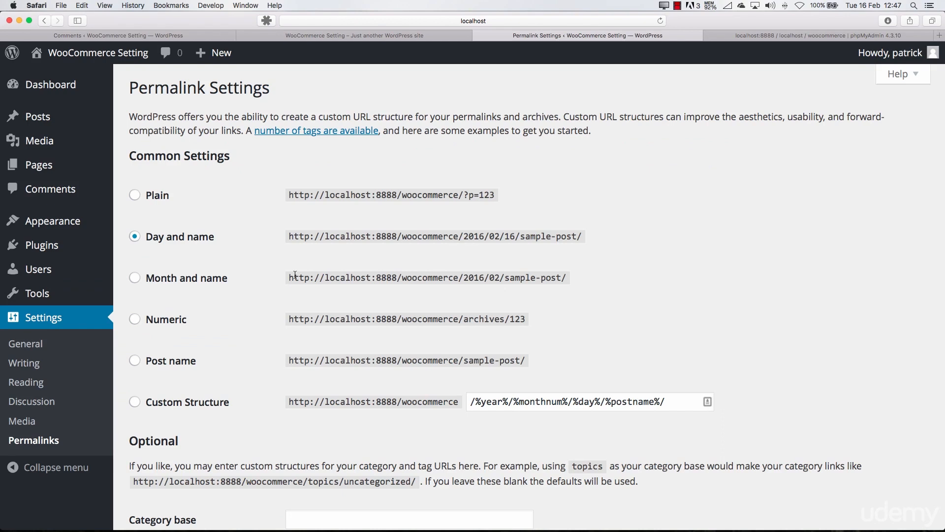
{"action": "left_click_drag", "start_coordinate": [294, 277], "coordinate": [530, 277]}
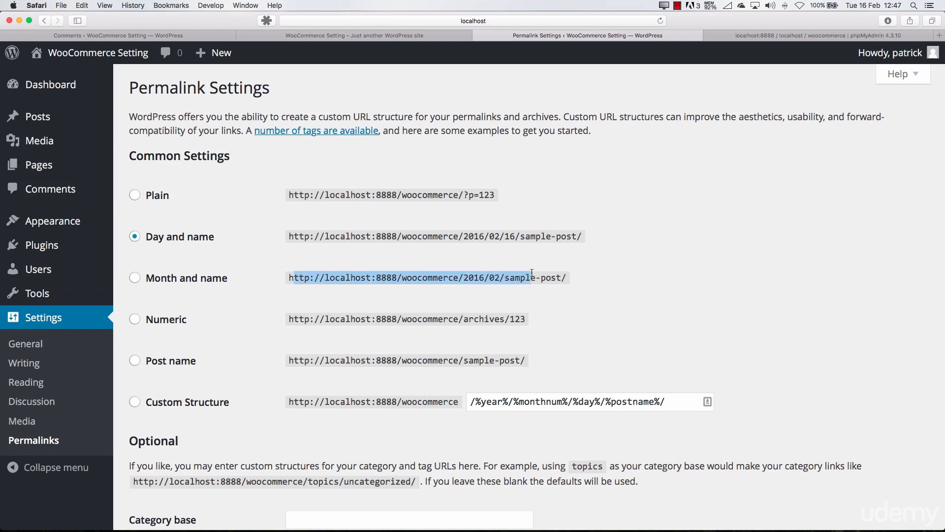
{"action": "left_click", "coordinate": [177, 368]}
{"action": "left_click", "coordinate": [163, 197]}
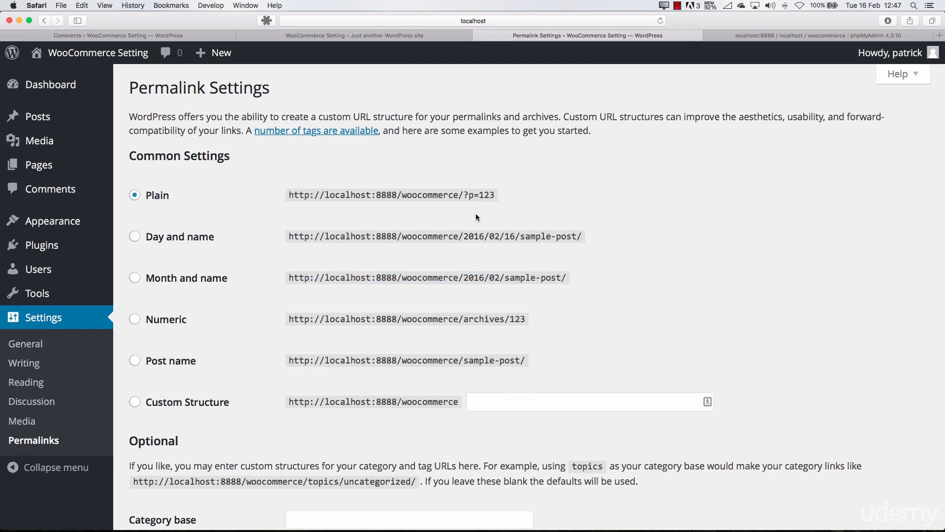
{"action": "left_click", "coordinate": [170, 319]}
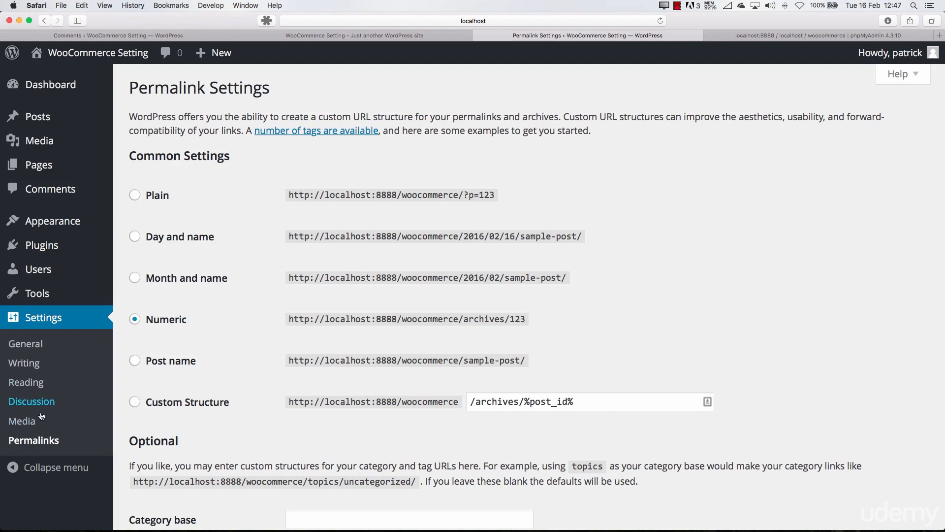
Return to the Dashboard and look over its boxes, menu entries and Screen Options
{"action": "left_click", "coordinate": [58, 86]}
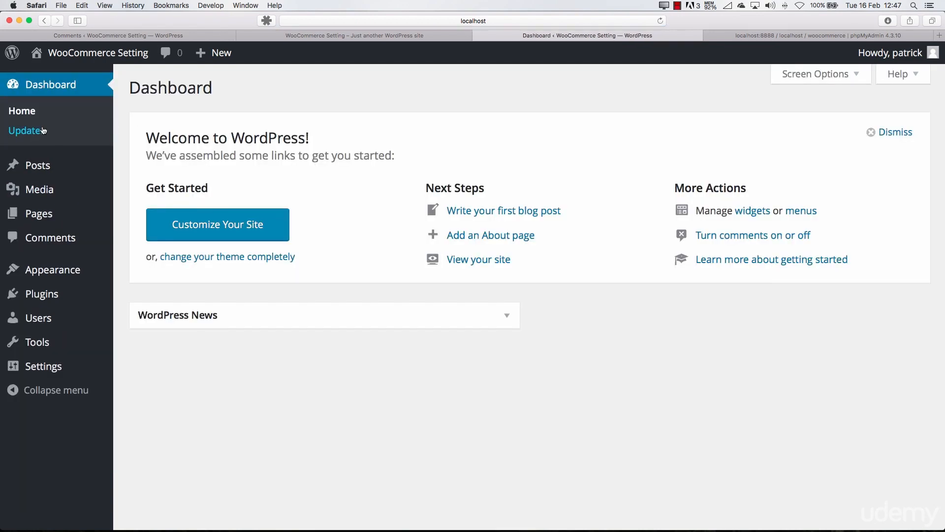
{"action": "mouse_move", "coordinate": [42, 168]}
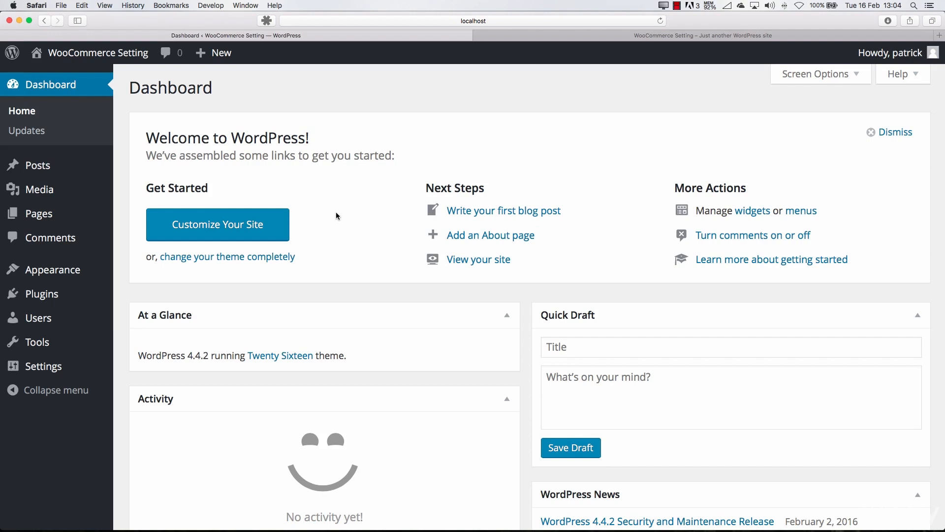
{"action": "mouse_move", "coordinate": [49, 316]}
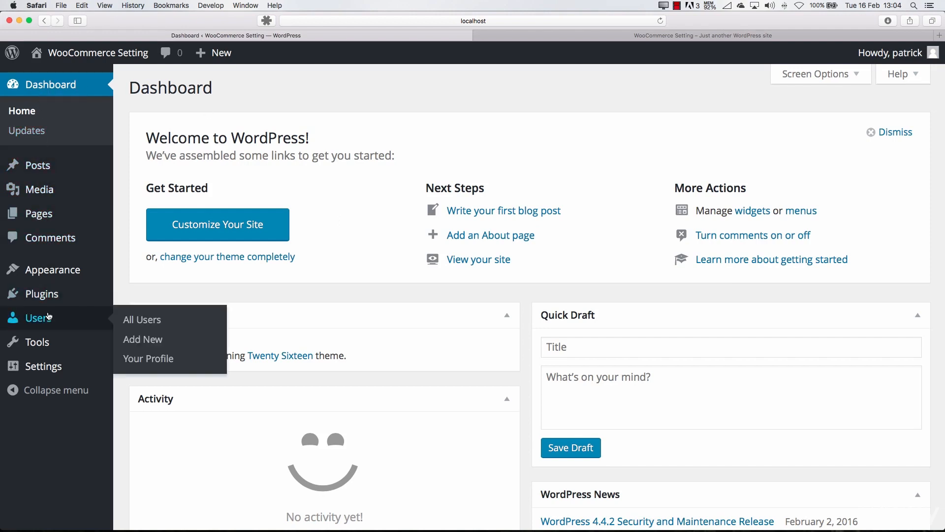
{"action": "mouse_move", "coordinate": [54, 343]}
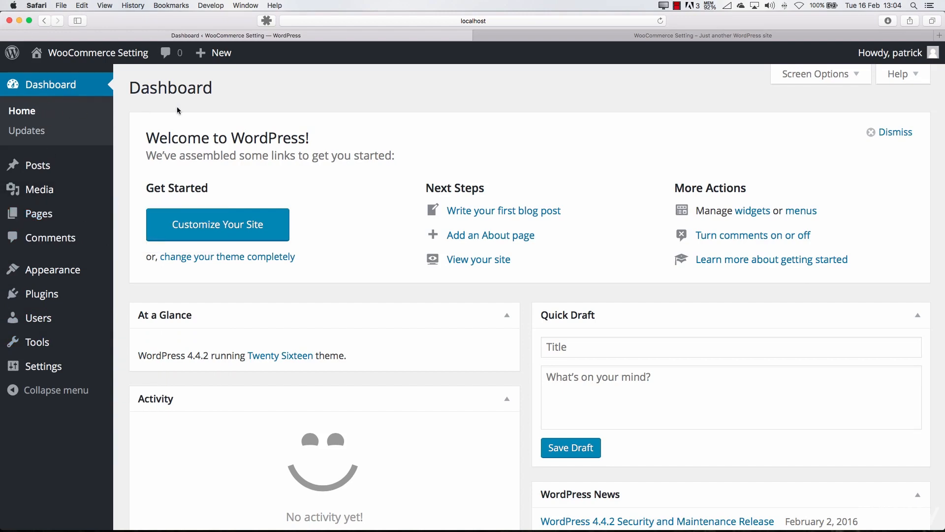
{"action": "scroll", "coordinate": [498, 264], "scroll_direction": "down", "scroll_amount": 3}
{"action": "scroll", "coordinate": [498, 264], "scroll_direction": "up", "scroll_amount": 3}
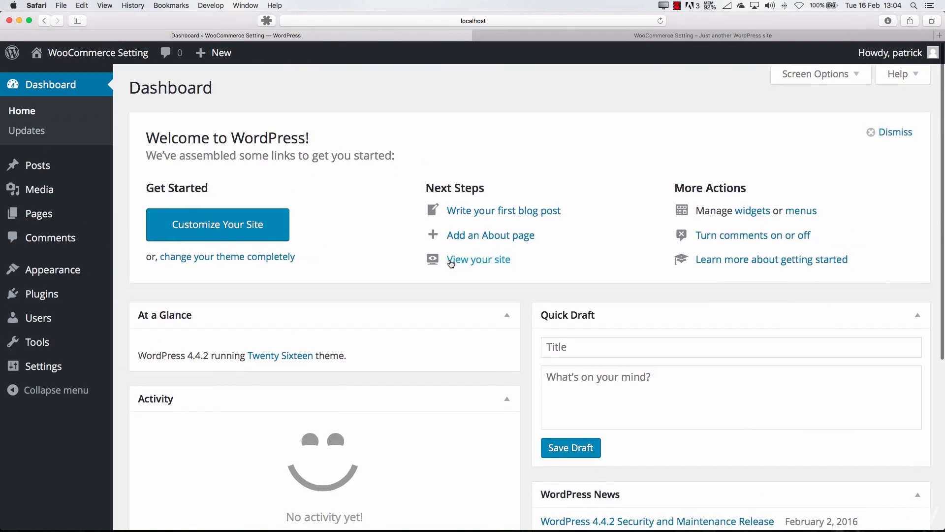
{"action": "left_click", "coordinate": [788, 74]}
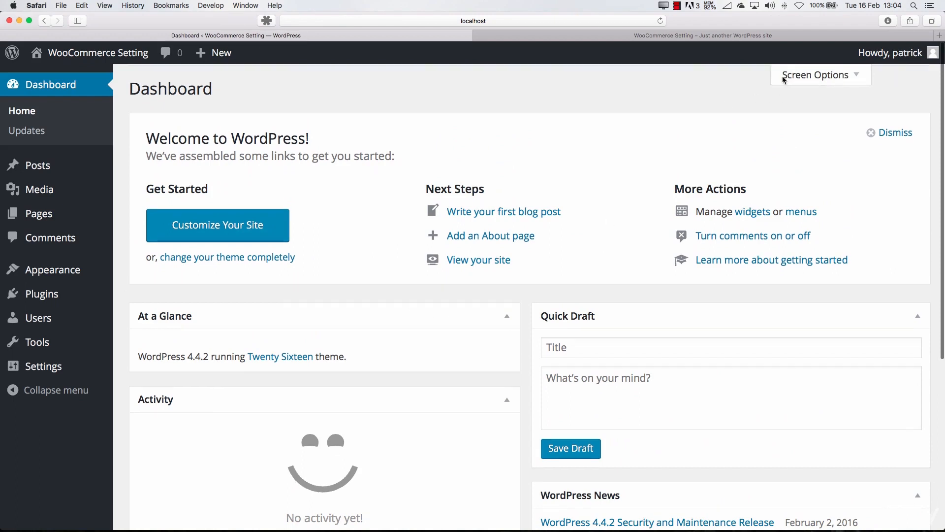
{"action": "left_click", "coordinate": [817, 140]}
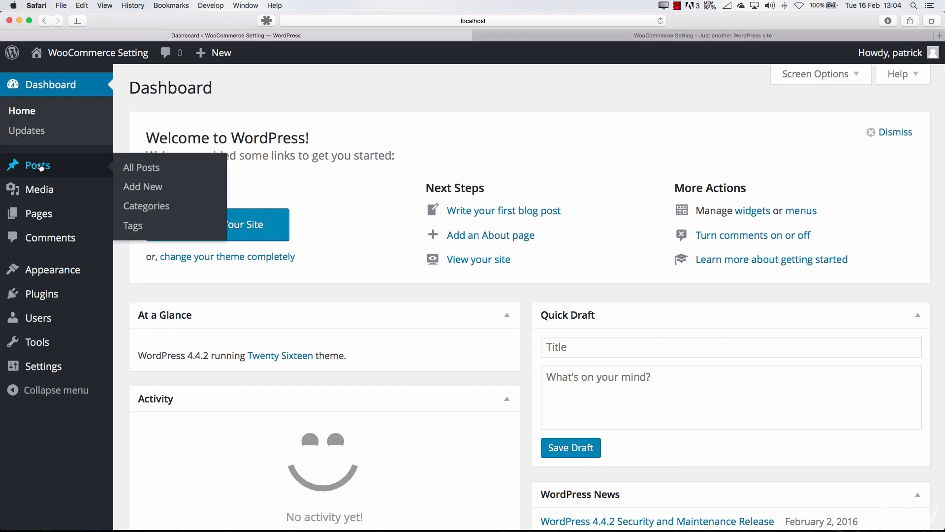
Create a new post titled "How does wordpress work?" and look over its permalink and editing options
{"action": "left_click", "coordinate": [47, 167]}
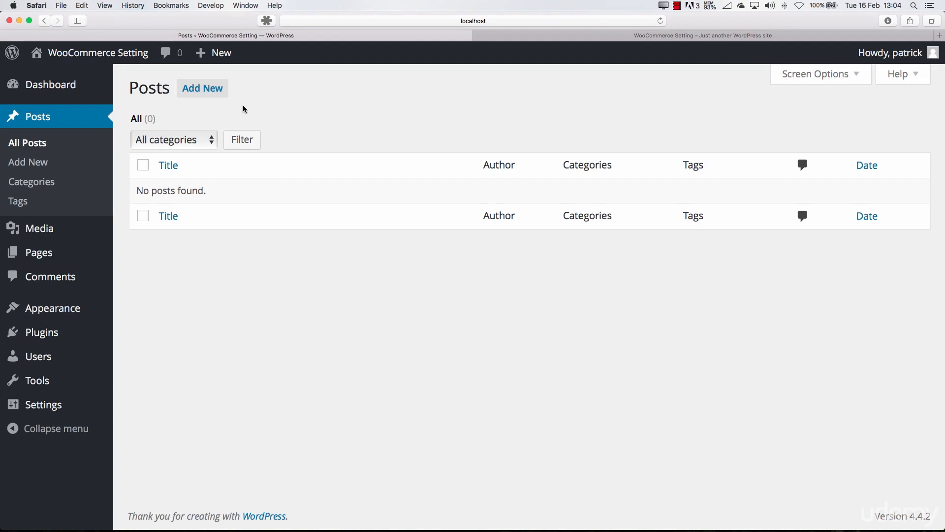
{"action": "left_click", "coordinate": [212, 88]}
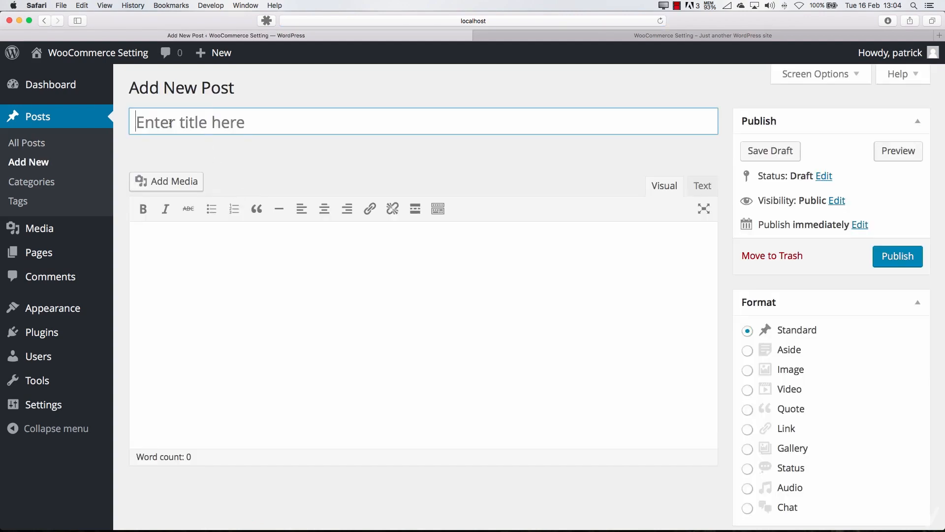
{"action": "left_click", "coordinate": [242, 128]}
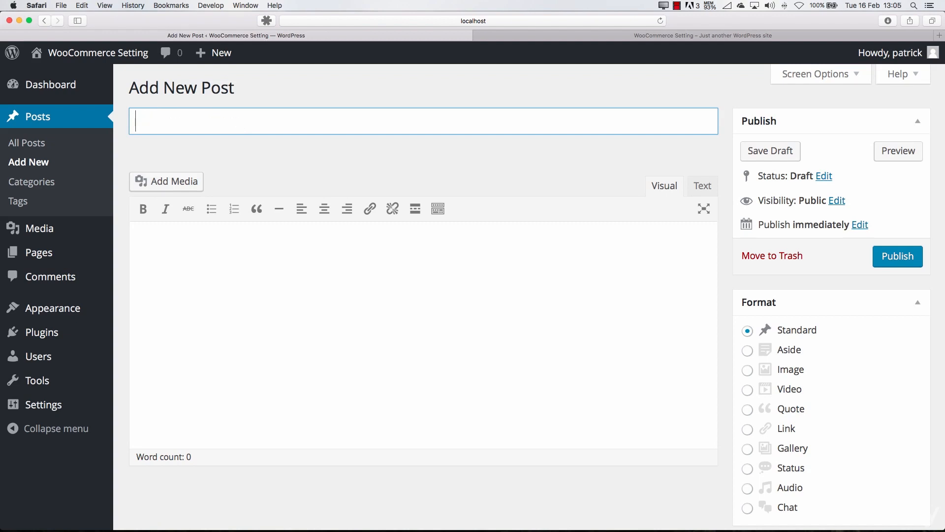
{"action": "type", "text": "How does wordpress work?"}
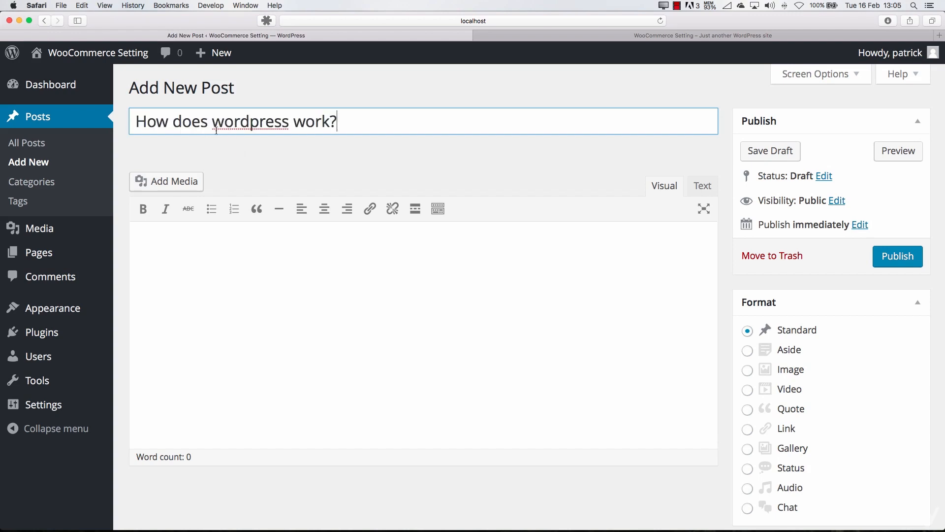
{"action": "left_click", "coordinate": [250, 271]}
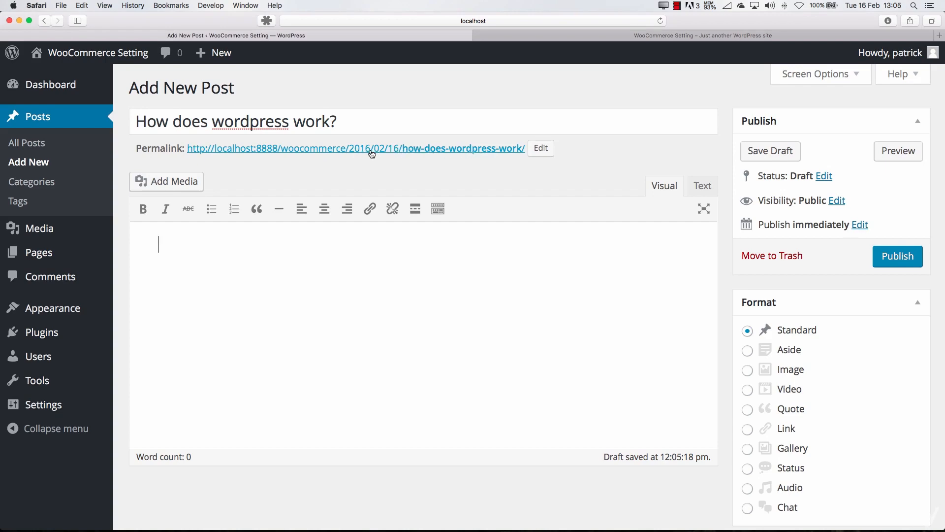
{"action": "scroll", "coordinate": [498, 309], "scroll_direction": "down", "scroll_amount": 3}
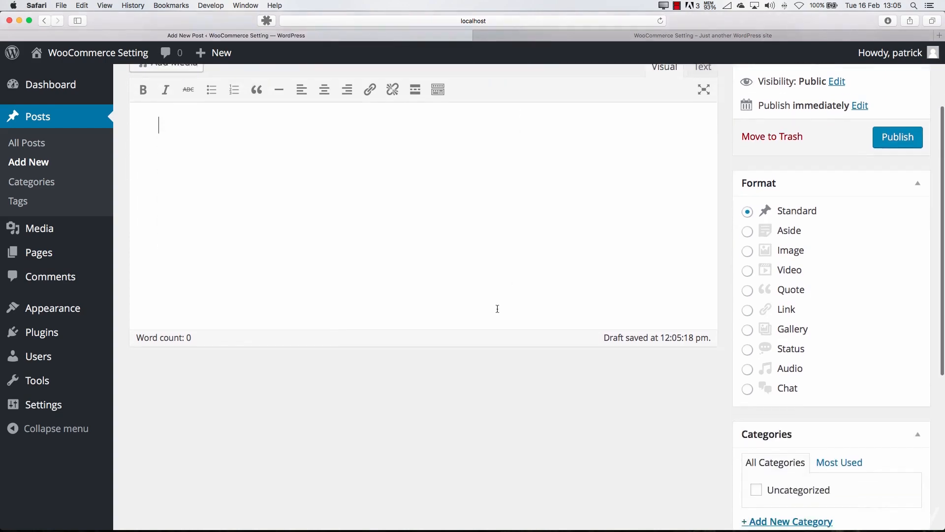
{"action": "scroll", "coordinate": [497, 308], "scroll_direction": "up", "scroll_amount": 3}
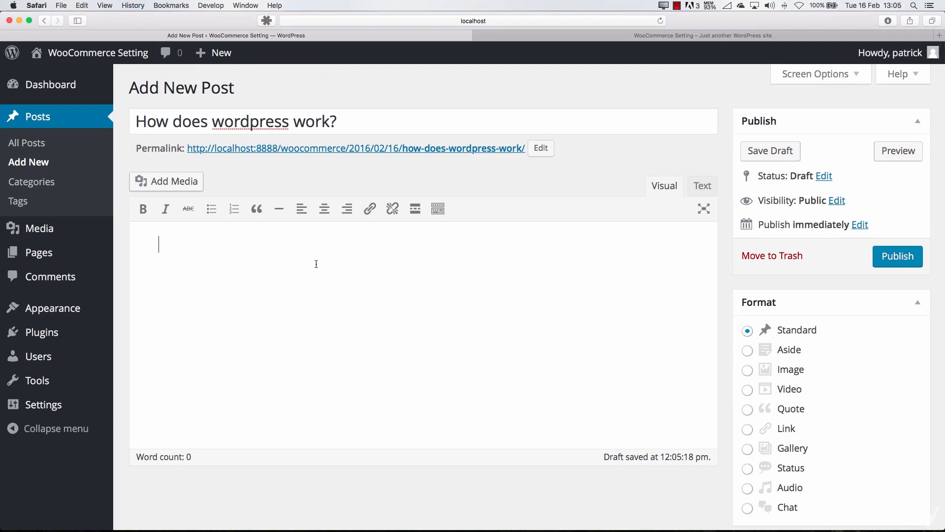
Try the bold tag and image insertion in the post's Text editor, discard both and return to the Visual editor
{"action": "left_click", "coordinate": [699, 187]}
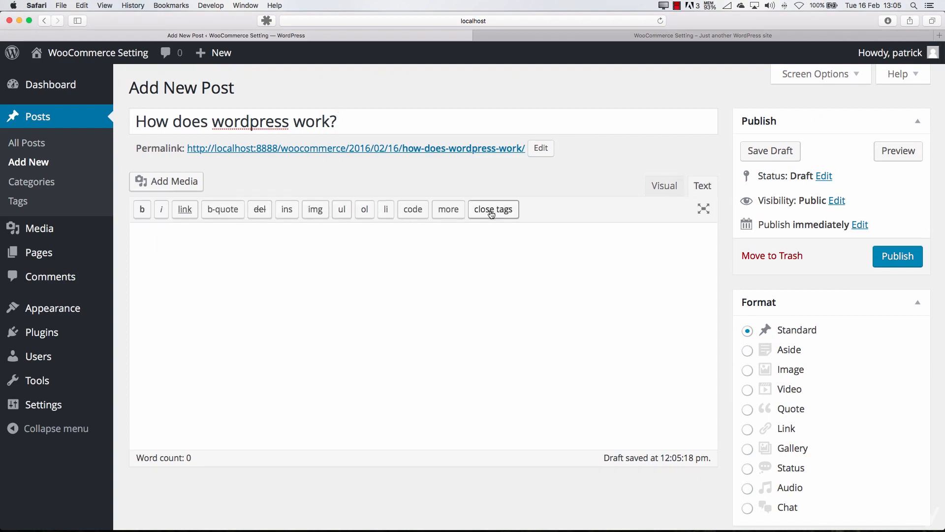
{"action": "left_click", "coordinate": [142, 209]}
{"action": "left_click_drag", "start_coordinate": [188, 241], "coordinate": [131, 239]}
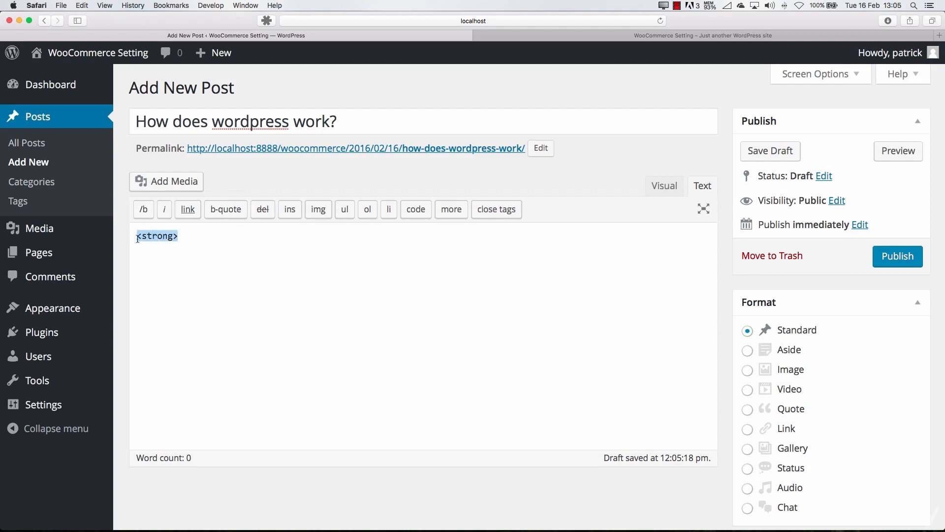
{"action": "key", "text": "BackSpace"}
{"action": "left_click", "coordinate": [318, 210]}
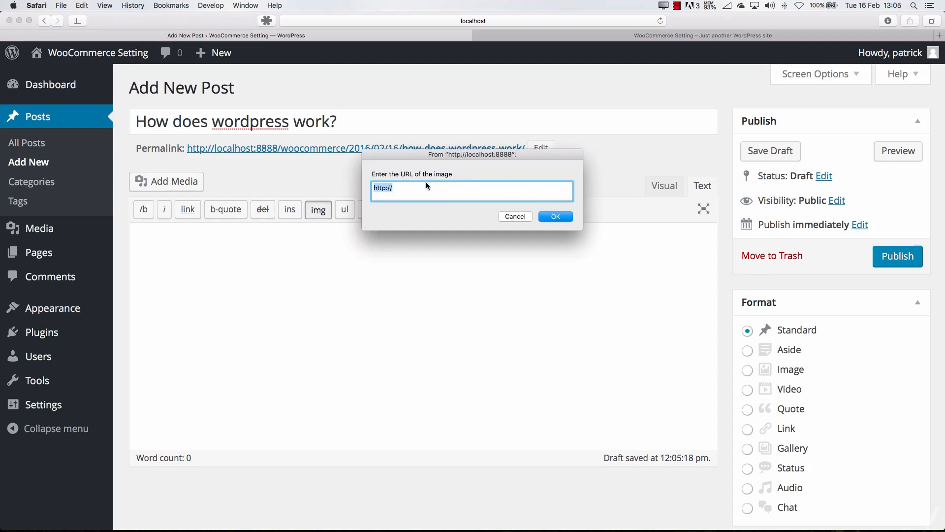
{"action": "left_click", "coordinate": [514, 216]}
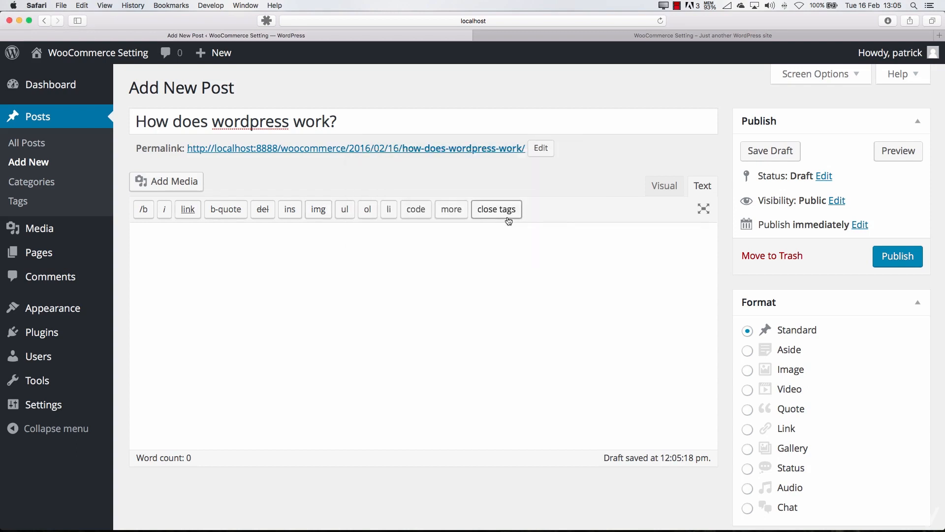
{"action": "left_click", "coordinate": [668, 192]}
Paste the copied Lorem ipsum paragraphs into the post body and review them through to the end
{"action": "left_click", "coordinate": [323, 248]}
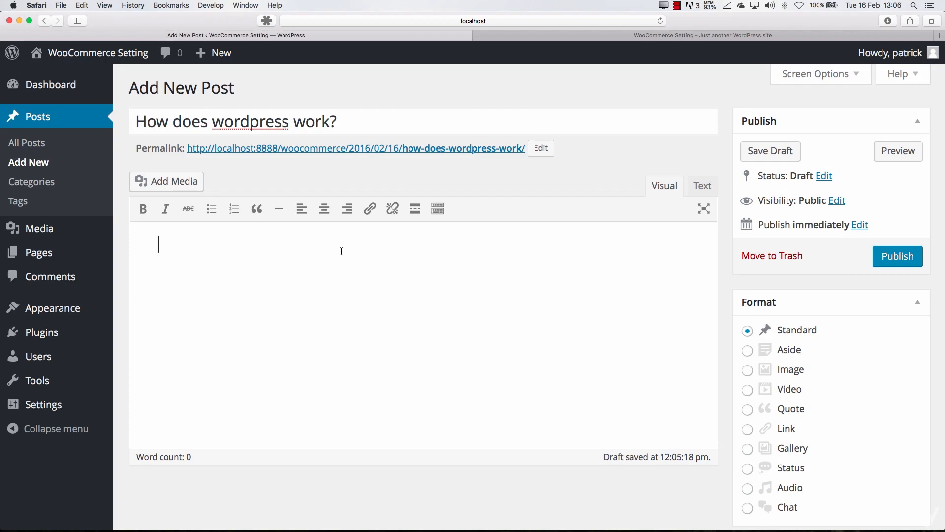
{"action": "key", "text": "super+v"}
{"action": "scroll", "coordinate": [340, 252], "scroll_direction": "down", "scroll_amount": 15}
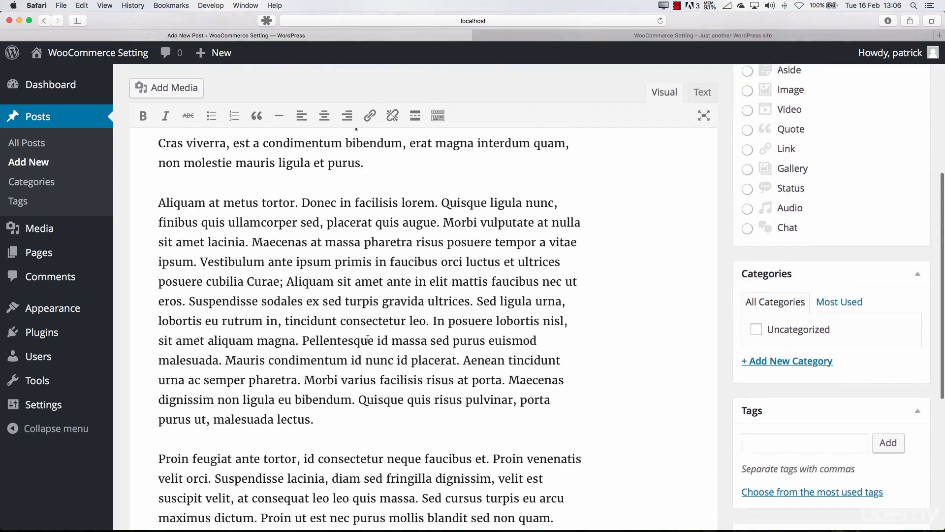
{"action": "scroll", "coordinate": [368, 338], "scroll_direction": "up", "scroll_amount": 10}
{"action": "scroll", "coordinate": [368, 338], "scroll_direction": "up", "scroll_amount": 5}
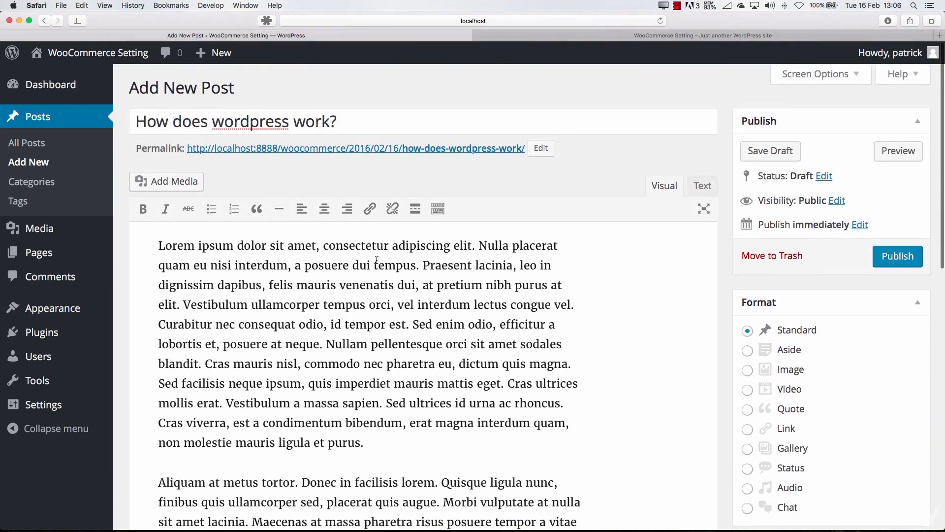
{"action": "scroll", "coordinate": [419, 324], "scroll_direction": "down", "scroll_amount": 2}
{"action": "scroll", "coordinate": [628, 293], "scroll_direction": "down", "scroll_amount": 15}
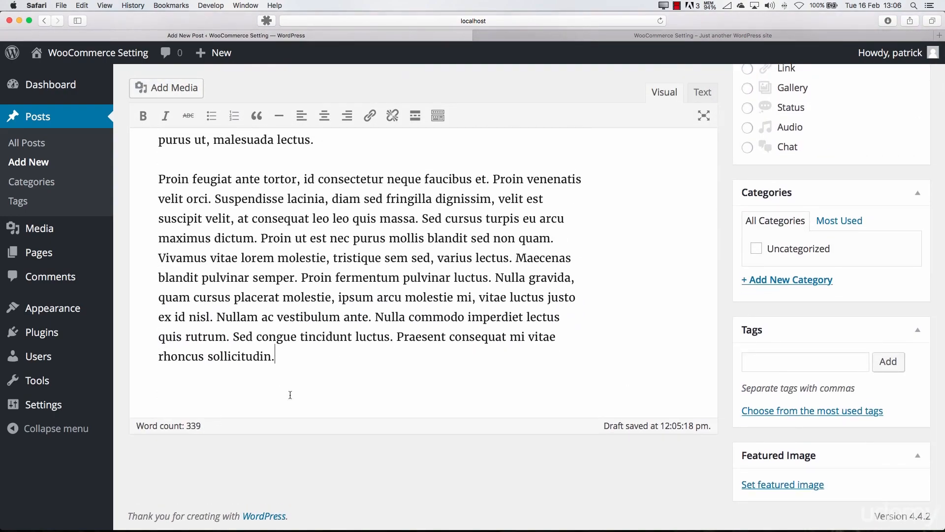
Try the Image, Video, Quote, Link, Chat, Audio, Status and Gallery post formats, and set the format back to Standard
{"action": "scroll", "coordinate": [289, 392], "scroll_direction": "up", "scroll_amount": 15}
{"action": "scroll", "coordinate": [816, 308], "scroll_direction": "down", "scroll_amount": 3}
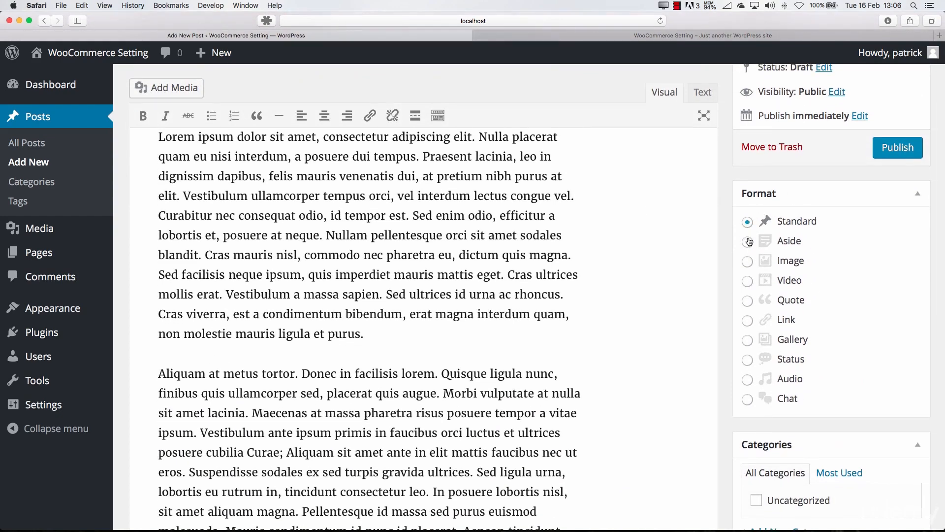
{"action": "left_click", "coordinate": [748, 262]}
{"action": "left_click", "coordinate": [747, 281]}
{"action": "left_click", "coordinate": [748, 300]}
{"action": "scroll", "coordinate": [768, 374], "scroll_direction": "up", "scroll_amount": 5}
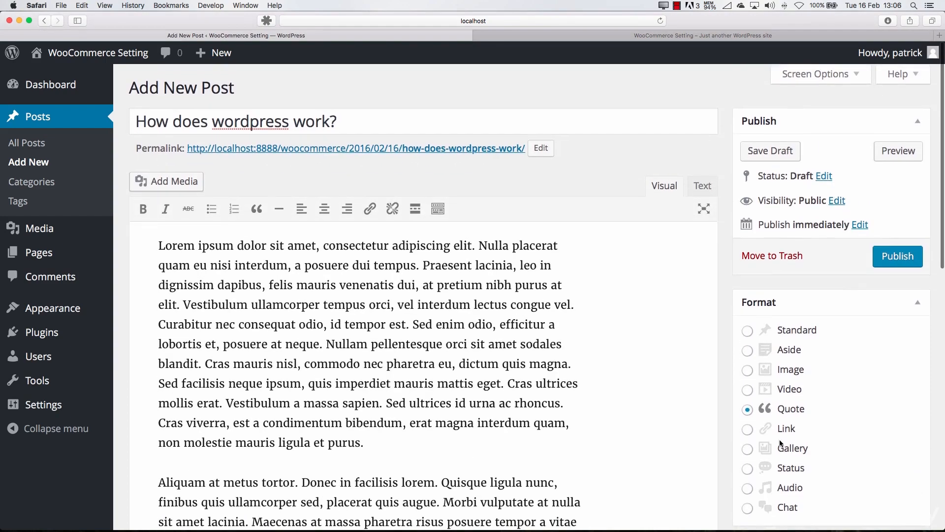
{"action": "left_click", "coordinate": [748, 429]}
{"action": "scroll", "coordinate": [753, 374], "scroll_direction": "down", "scroll_amount": 3}
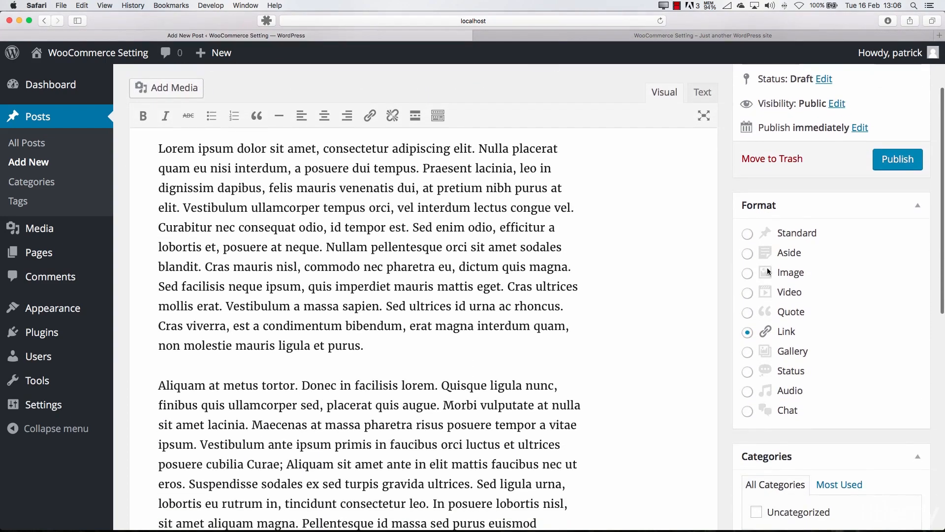
{"action": "left_click", "coordinate": [756, 237]}
{"action": "scroll", "coordinate": [761, 389], "scroll_direction": "down", "scroll_amount": 2}
{"action": "left_click", "coordinate": [748, 360]}
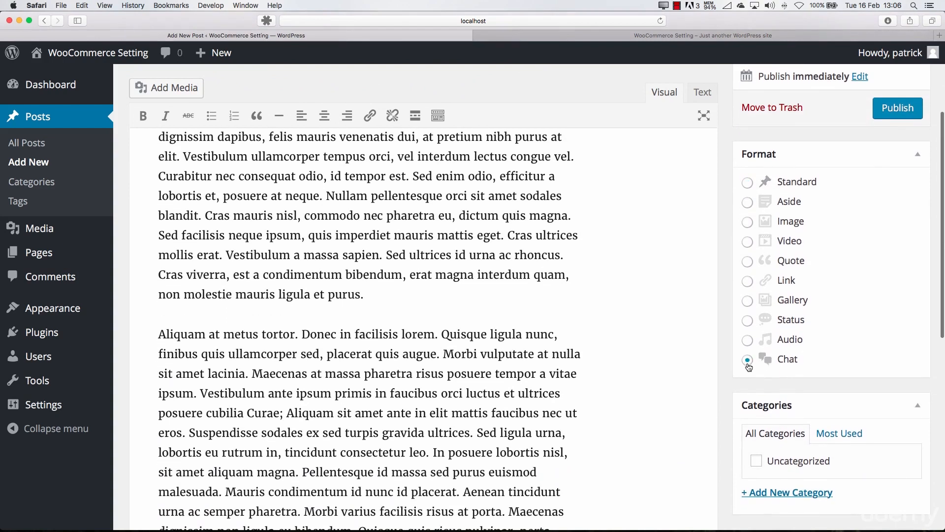
{"action": "left_click", "coordinate": [748, 339]}
{"action": "left_click", "coordinate": [748, 320]}
{"action": "left_click", "coordinate": [747, 300]}
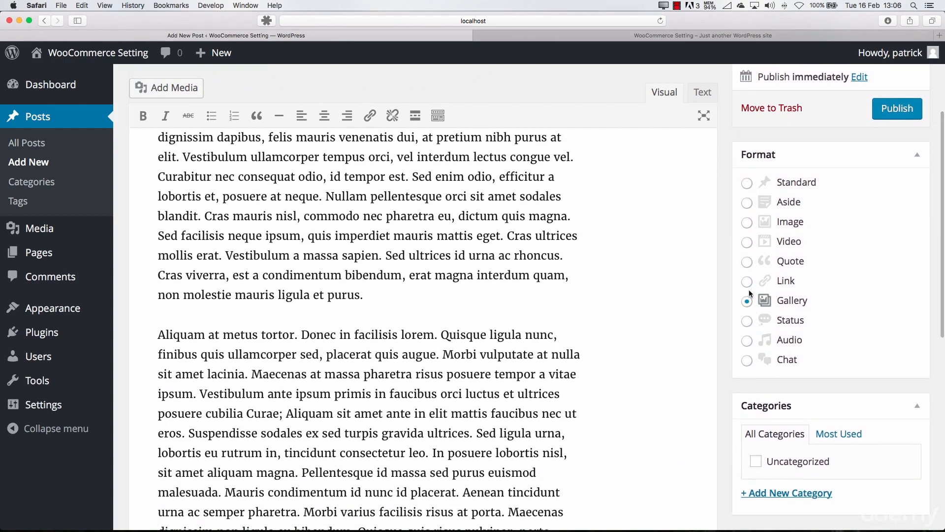
{"action": "left_click", "coordinate": [746, 183]}
Add a new top-level category named "Wordpress Teaching" to the post
{"action": "scroll", "coordinate": [679, 331], "scroll_direction": "down", "scroll_amount": 6}
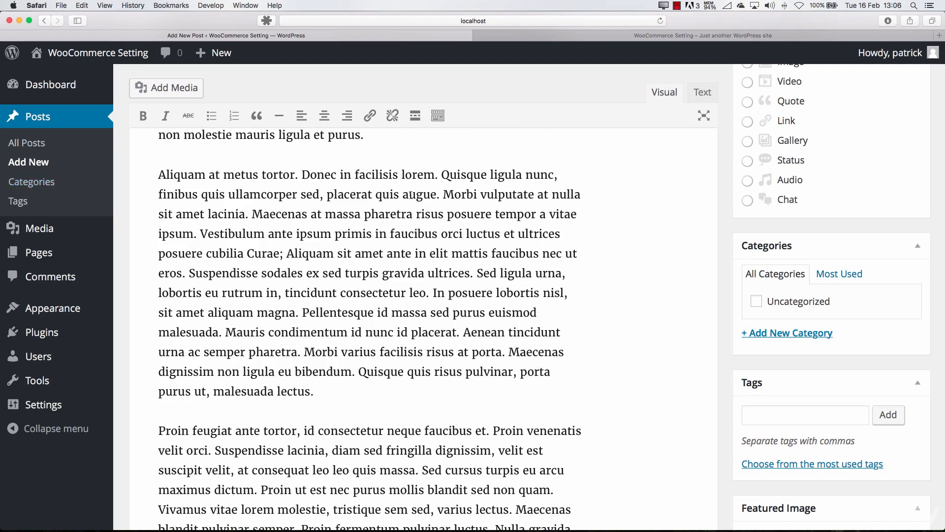
{"action": "left_click", "coordinate": [772, 333]}
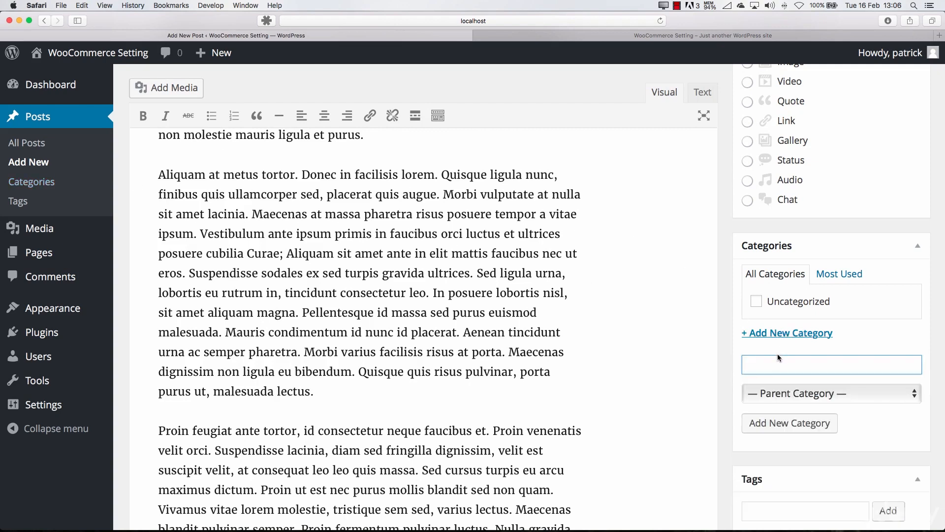
{"action": "type", "text": "Wo"}
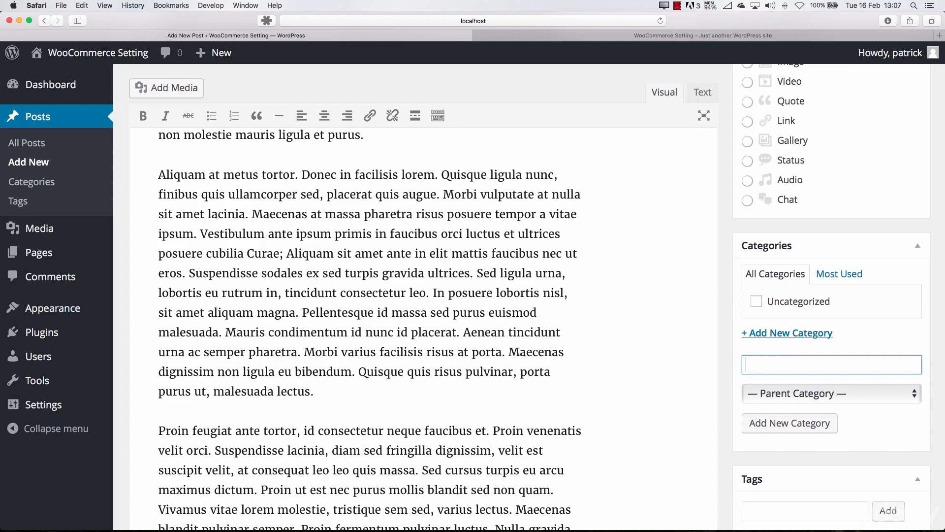
{"action": "type", "text": "ordpress Teaching"}
{"action": "left_click", "coordinate": [816, 397]}
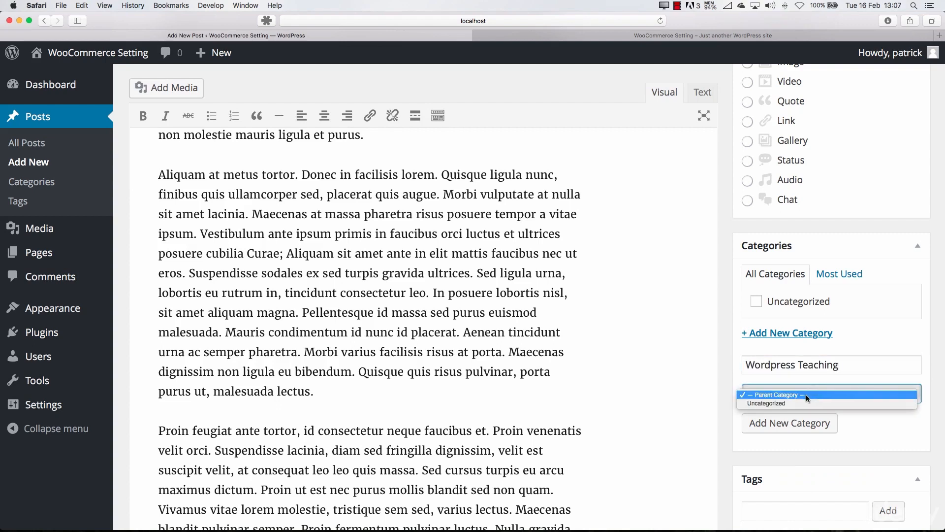
{"action": "left_click", "coordinate": [802, 394]}
{"action": "left_click", "coordinate": [797, 427]}
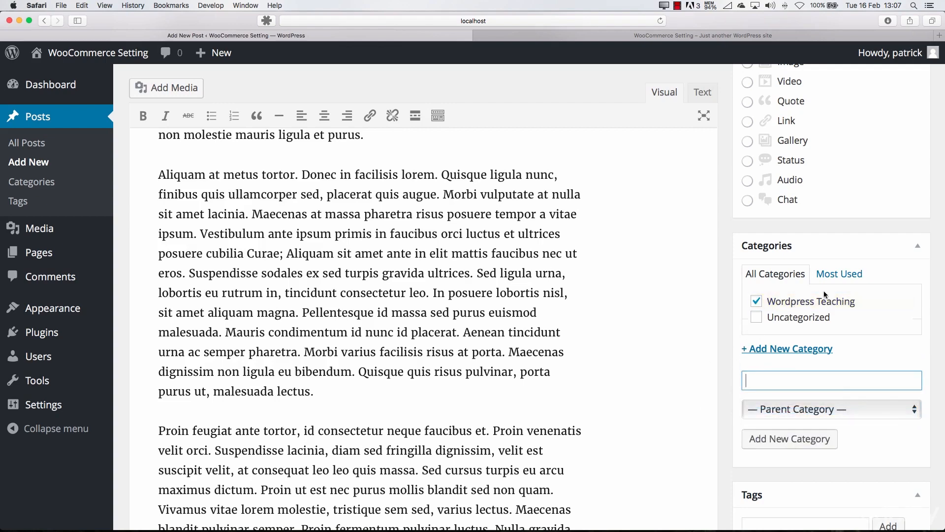
Add the tags Wordpress, teaching, basics and tutorial to the post
{"action": "scroll", "coordinate": [747, 302], "scroll_direction": "down", "scroll_amount": 5}
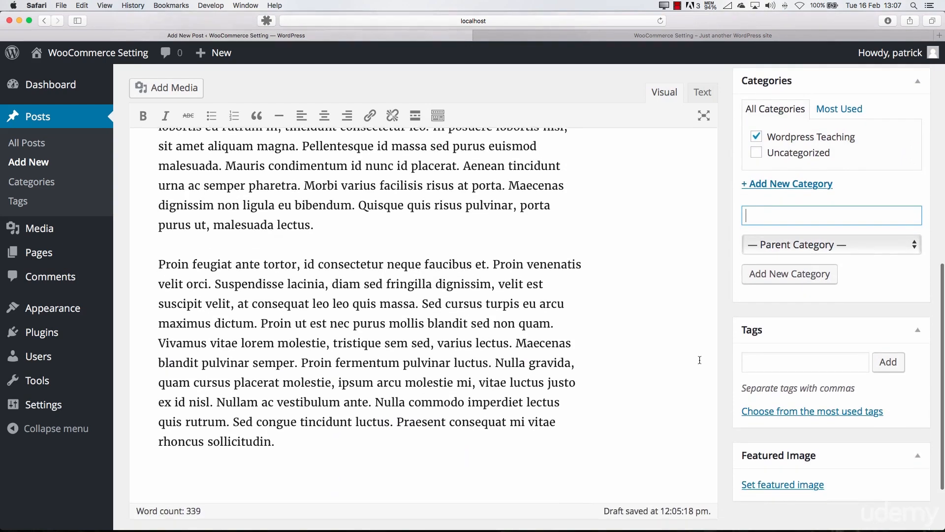
{"action": "left_click", "coordinate": [780, 362]}
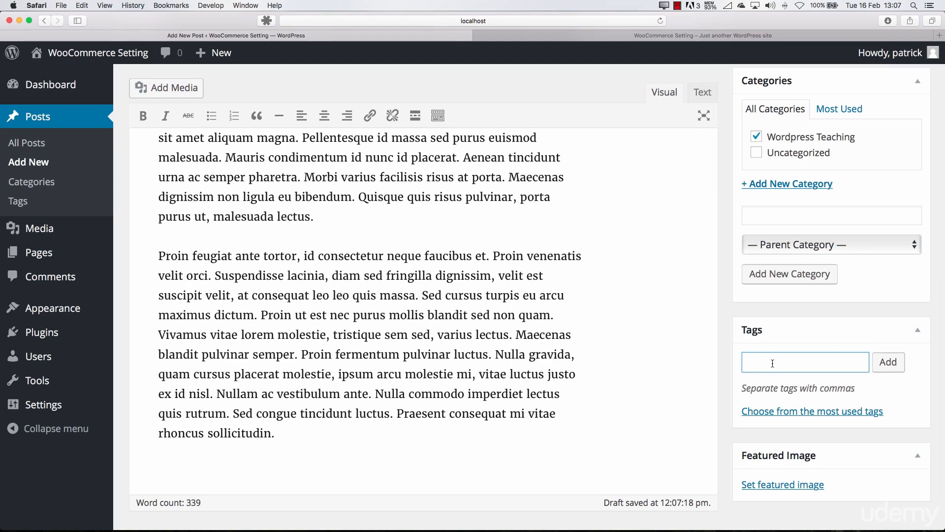
{"action": "type", "text": "Wordpress, teaching, basics, tutorial"}
{"action": "key", "text": "Return"}
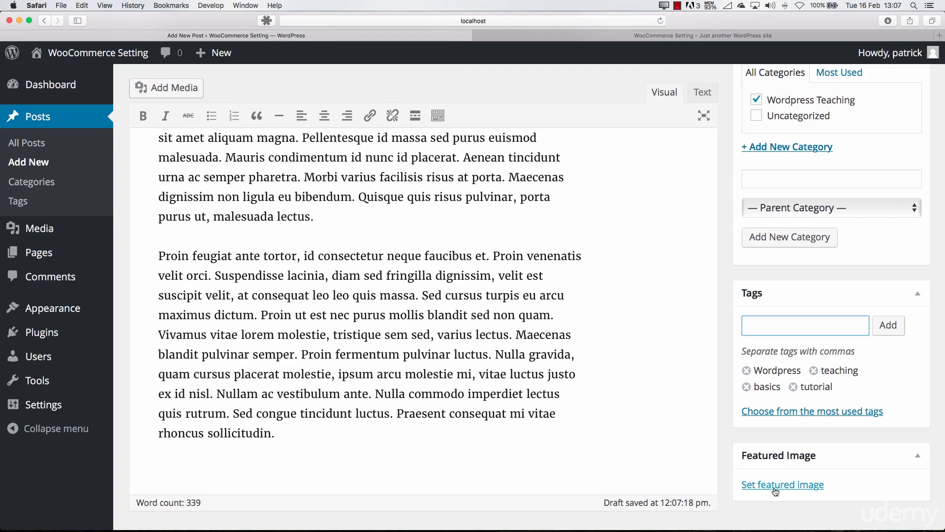
Publish the post and review it on the site's front page down to its tags
{"action": "scroll", "coordinate": [622, 392], "scroll_direction": "up", "scroll_amount": 10}
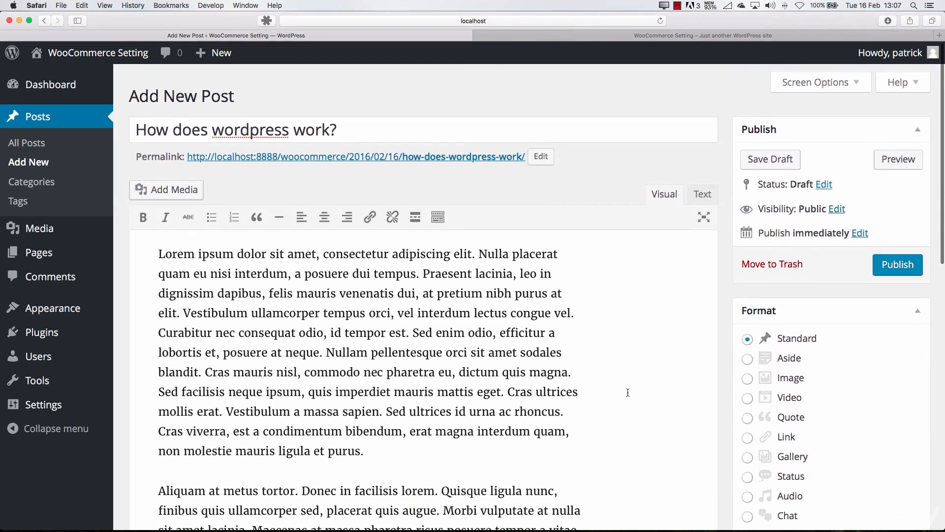
{"action": "left_click", "coordinate": [898, 259]}
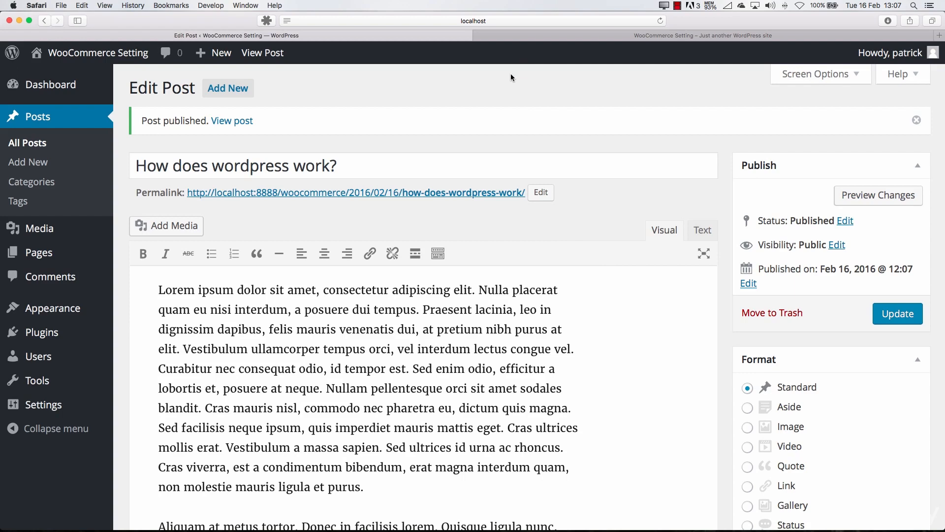
{"action": "left_click", "coordinate": [671, 37]}
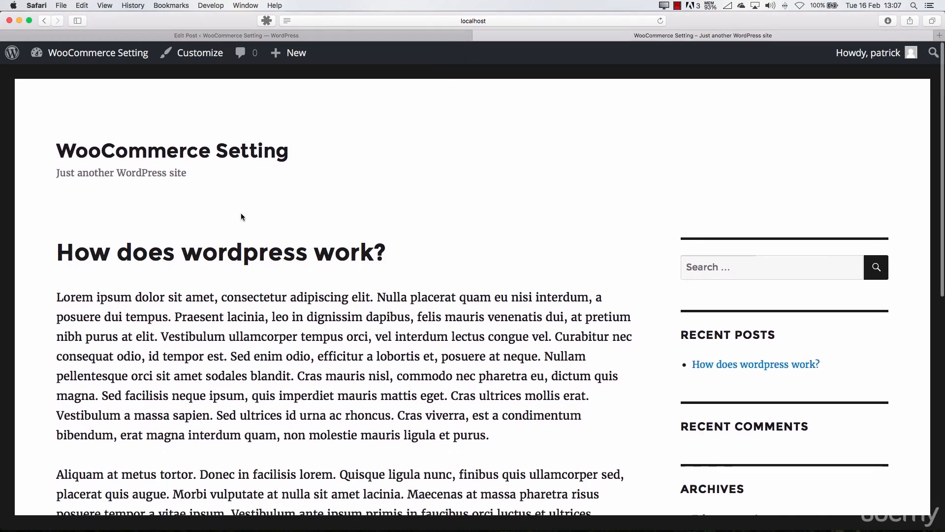
{"action": "scroll", "coordinate": [240, 221], "scroll_direction": "down", "scroll_amount": 5}
{"action": "scroll", "coordinate": [241, 230], "scroll_direction": "down", "scroll_amount": 8}
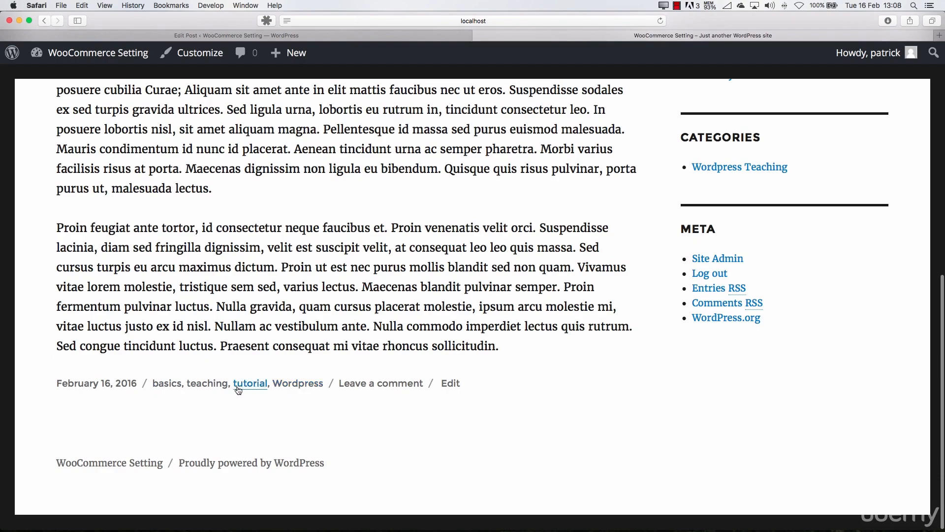
{"action": "scroll", "coordinate": [290, 366], "scroll_direction": "up", "scroll_amount": 13}
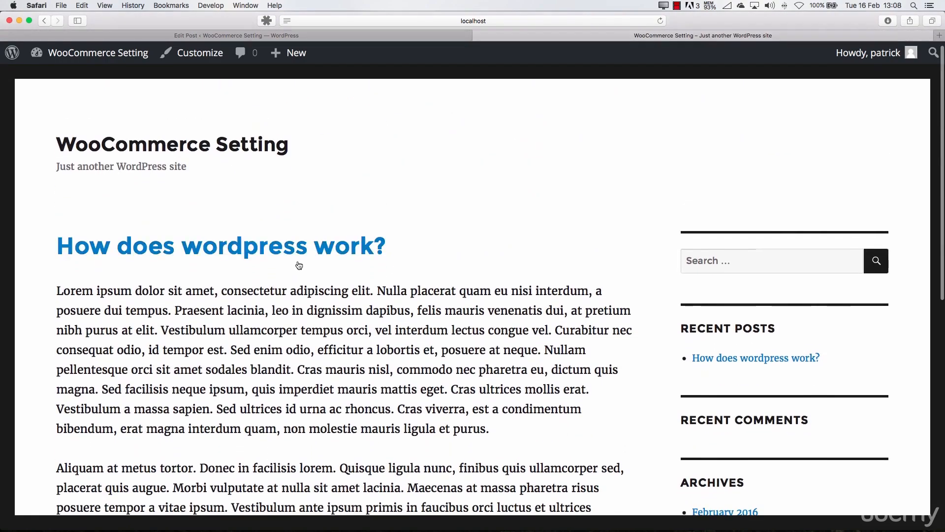
Open the post's own page and look over its text, author and tag line, and comment form
{"action": "left_click", "coordinate": [300, 255]}
{"action": "scroll", "coordinate": [416, 251], "scroll_direction": "down", "scroll_amount": 15}
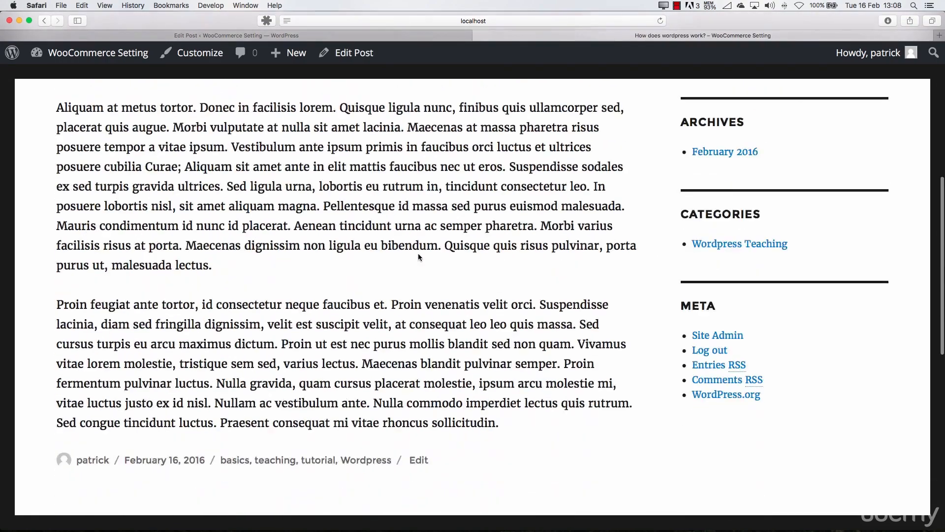
{"action": "scroll", "coordinate": [417, 253], "scroll_direction": "down", "scroll_amount": 3}
{"action": "left_click", "coordinate": [200, 256]}
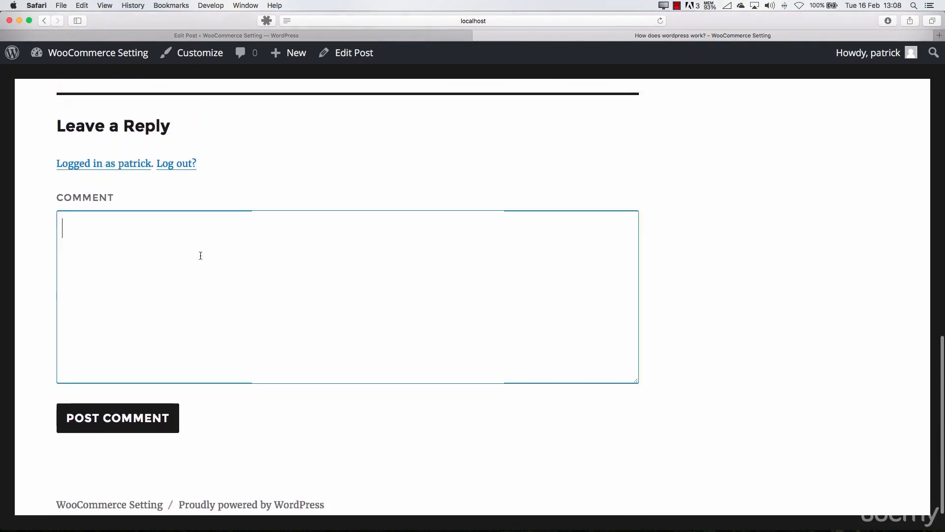
{"action": "scroll", "coordinate": [162, 316], "scroll_direction": "up", "scroll_amount": 5}
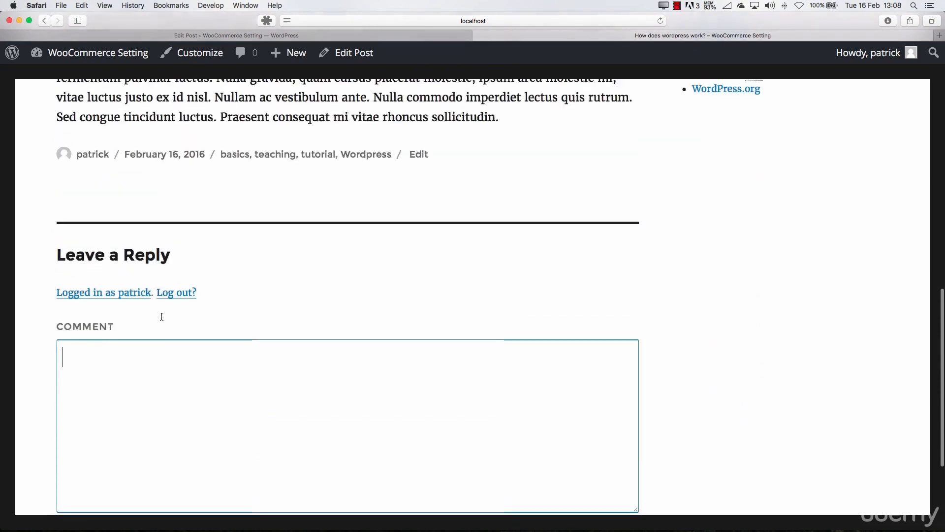
{"action": "scroll", "coordinate": [165, 316], "scroll_direction": "up", "scroll_amount": 15}
{"action": "scroll", "coordinate": [165, 316], "scroll_direction": "down", "scroll_amount": 5}
{"action": "scroll", "coordinate": [164, 315], "scroll_direction": "up", "scroll_amount": 5}
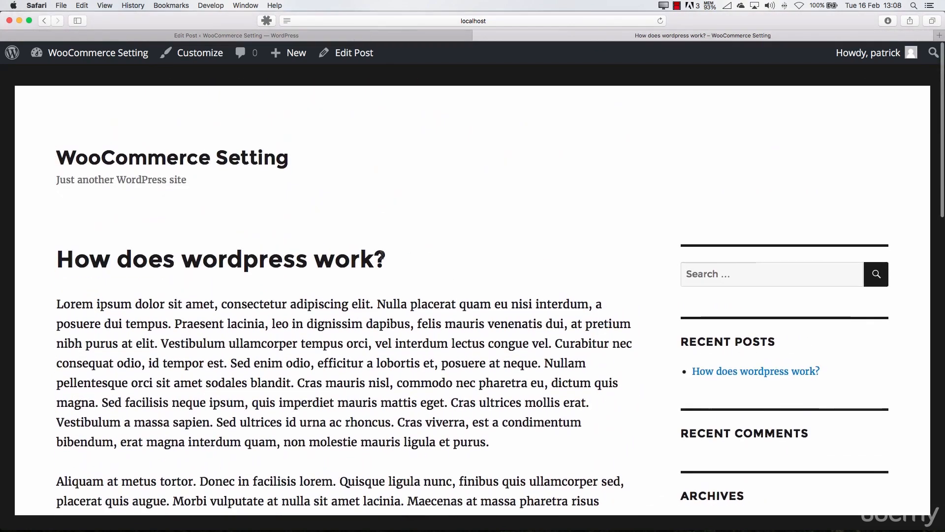
Return to the post's edit page, change its format to Aside and update the post
{"action": "left_click", "coordinate": [276, 35]}
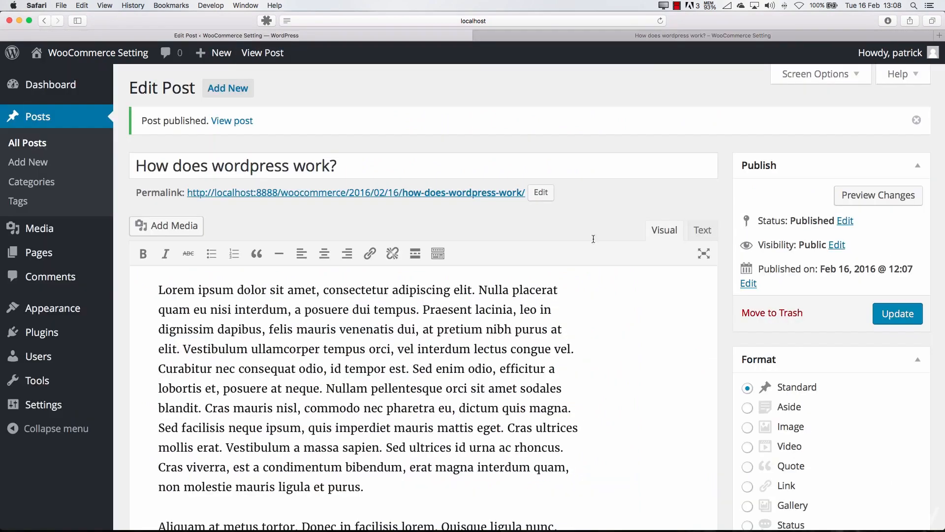
{"action": "scroll", "coordinate": [729, 362], "scroll_direction": "down", "scroll_amount": 2}
{"action": "left_click", "coordinate": [747, 350]}
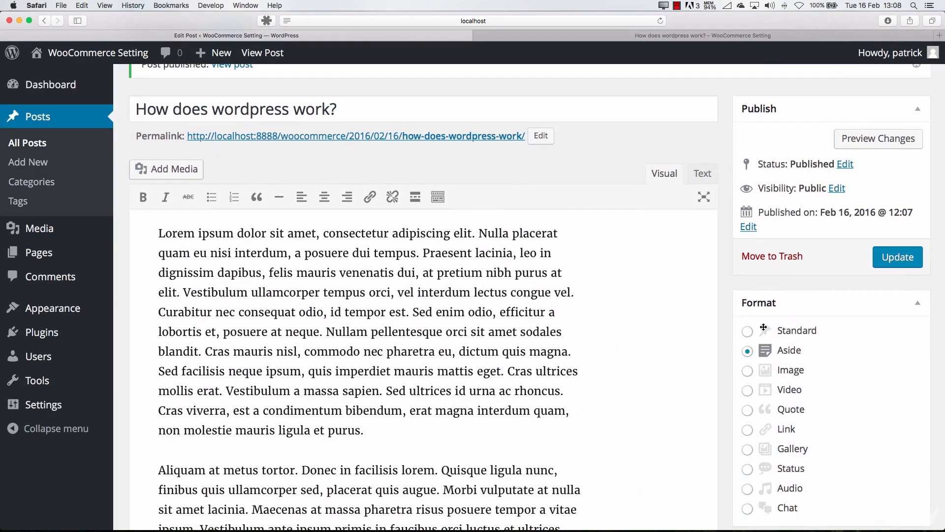
{"action": "left_click", "coordinate": [883, 260]}
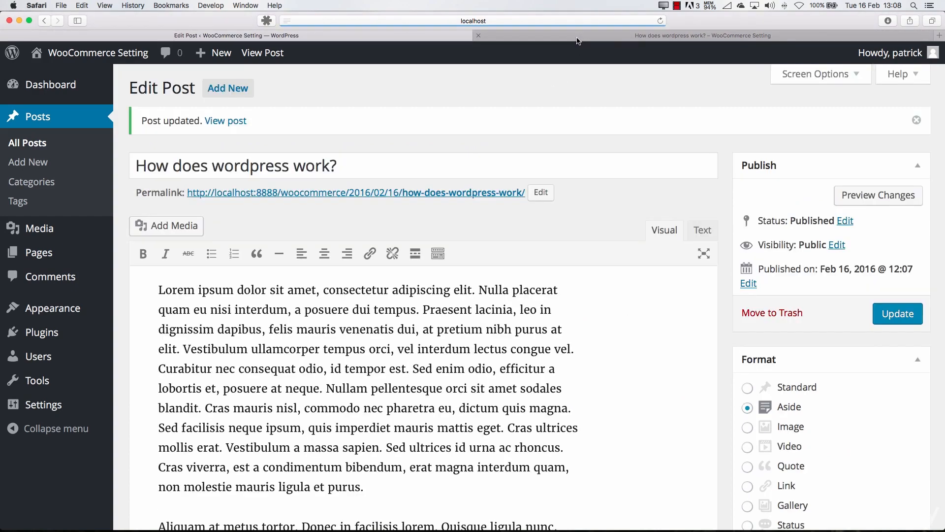
Reload the post's public page and examine how the Aside format affects its title and details line
{"action": "left_click", "coordinate": [577, 39]}
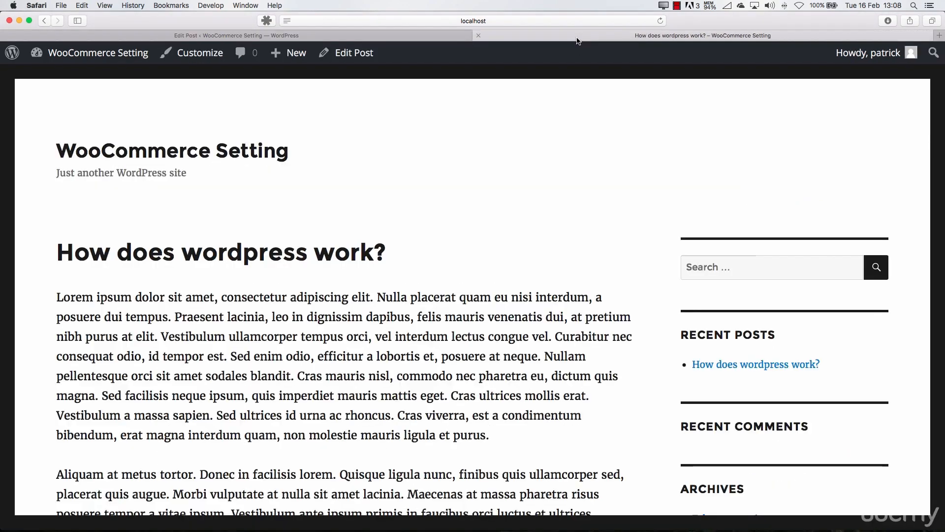
{"action": "key", "text": "super+r"}
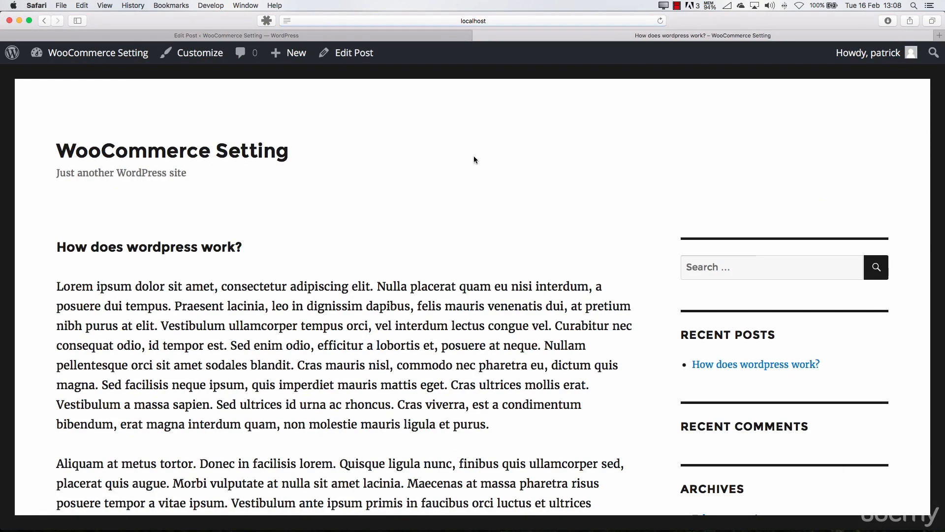
{"action": "scroll", "coordinate": [444, 191], "scroll_direction": "down", "scroll_amount": 15}
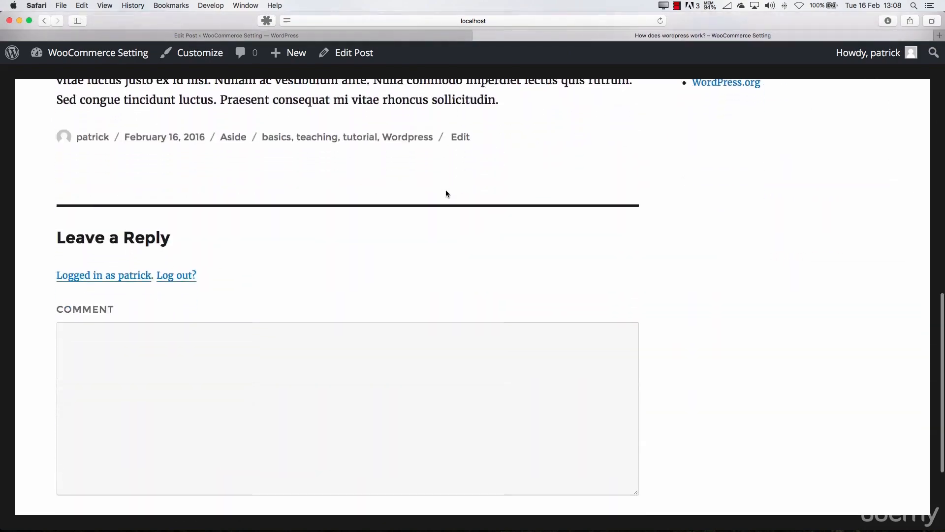
{"action": "scroll", "coordinate": [445, 190], "scroll_direction": "up", "scroll_amount": 15}
{"action": "scroll", "coordinate": [266, 160], "scroll_direction": "up", "scroll_amount": 1}
{"action": "scroll", "coordinate": [259, 258], "scroll_direction": "down", "scroll_amount": 10}
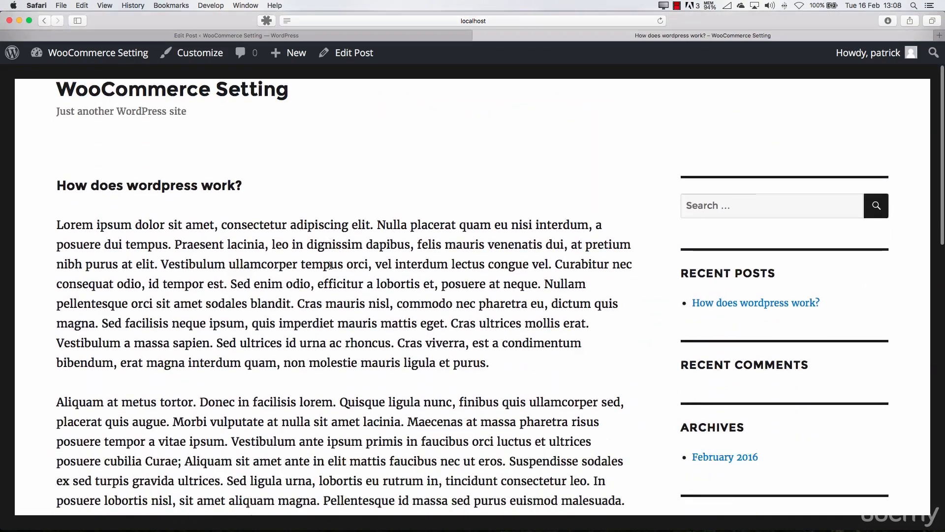
{"action": "scroll", "coordinate": [333, 268], "scroll_direction": "down", "scroll_amount": 5}
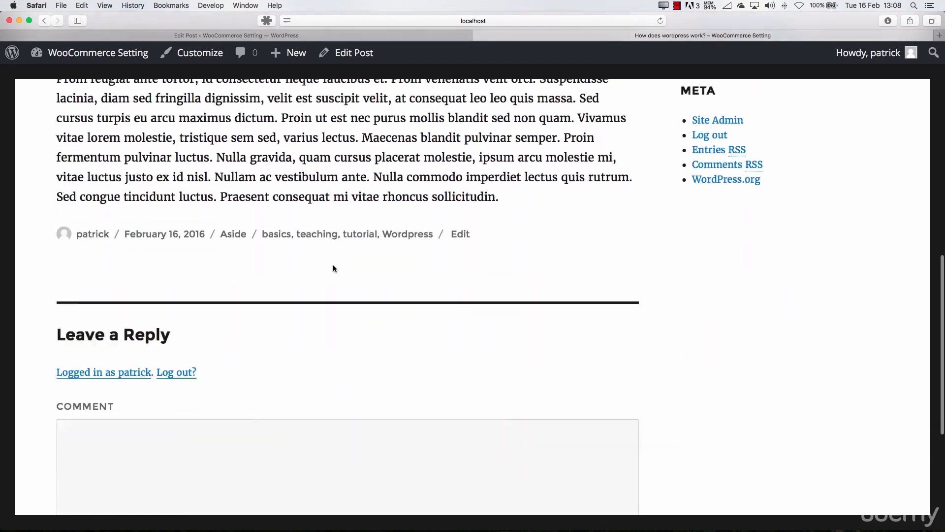
{"action": "scroll", "coordinate": [333, 268], "scroll_direction": "up", "scroll_amount": 15}
Change the post's format to Quote, update it, and reload its public page to check the result
{"action": "left_click", "coordinate": [443, 35]}
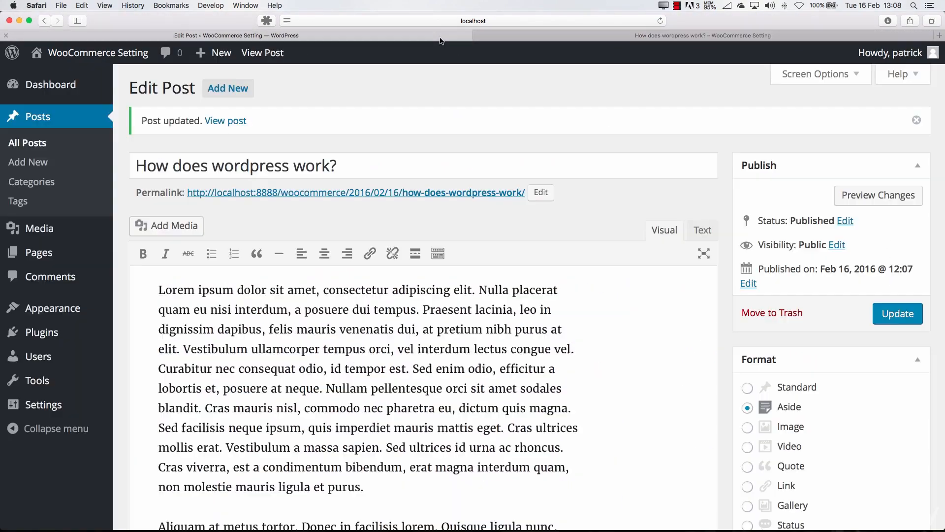
{"action": "scroll", "coordinate": [748, 355], "scroll_direction": "down", "scroll_amount": 3}
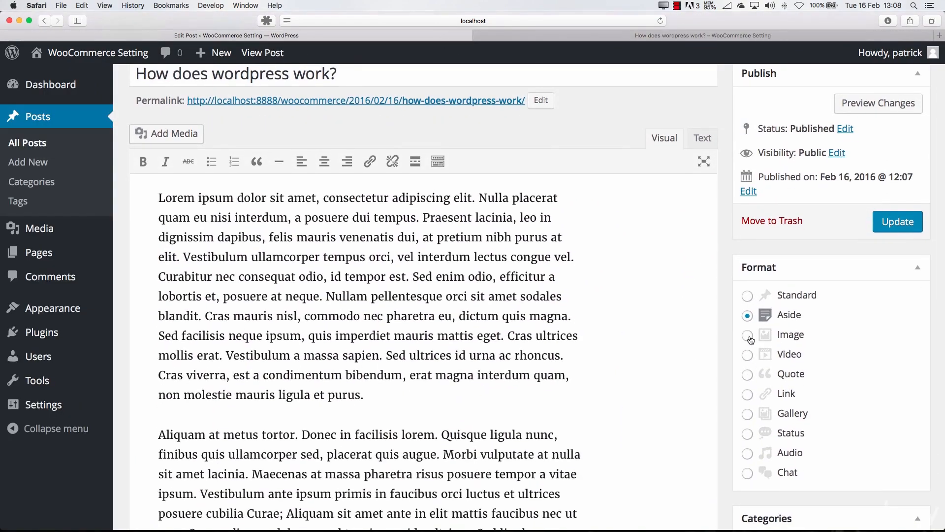
{"action": "left_click", "coordinate": [747, 376]}
{"action": "left_click", "coordinate": [893, 228]}
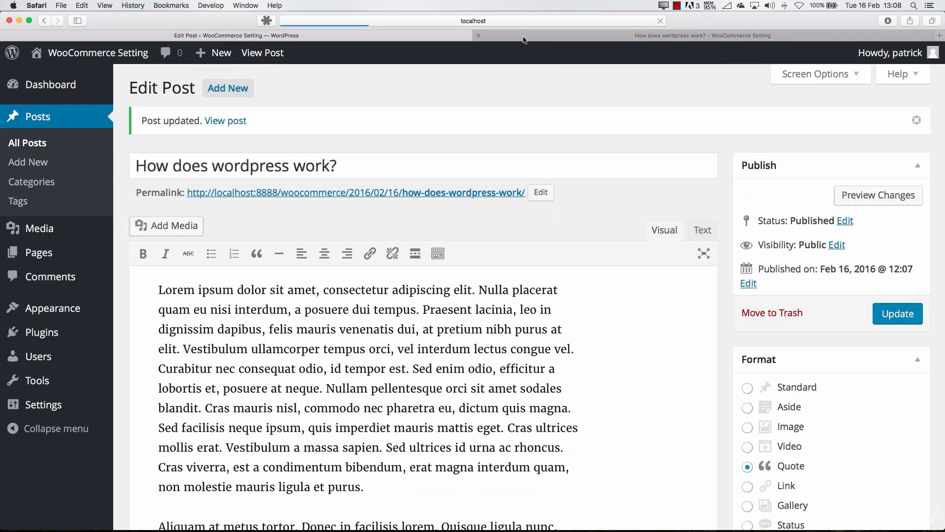
{"action": "left_click", "coordinate": [524, 40]}
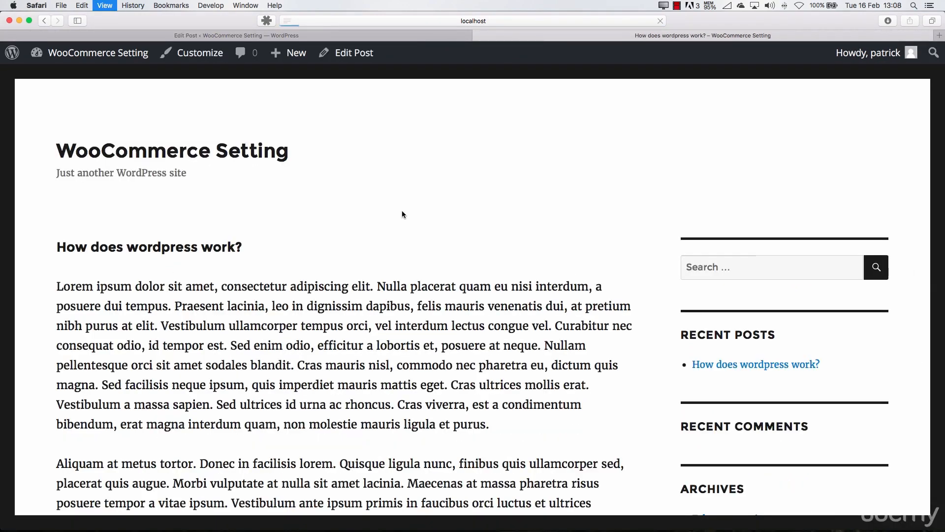
{"action": "scroll", "coordinate": [391, 246], "scroll_direction": "down", "scroll_amount": 15}
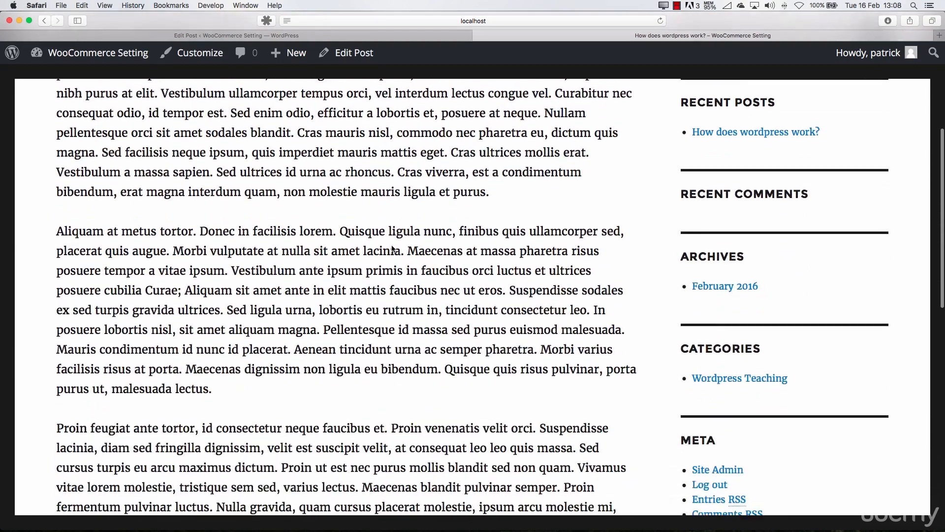
Return to the post's edit page, change its format to Audio and update the post
{"action": "left_click", "coordinate": [397, 37]}
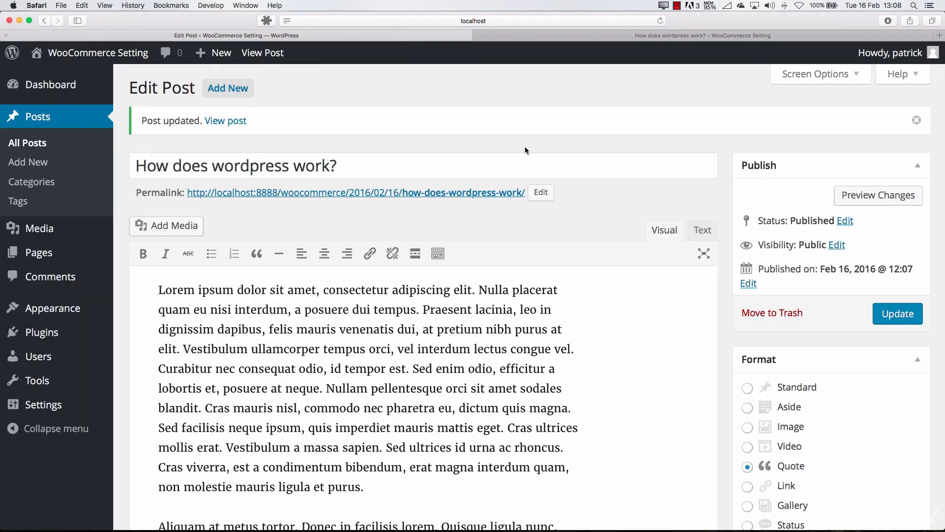
{"action": "scroll", "coordinate": [760, 436], "scroll_direction": "down", "scroll_amount": 1}
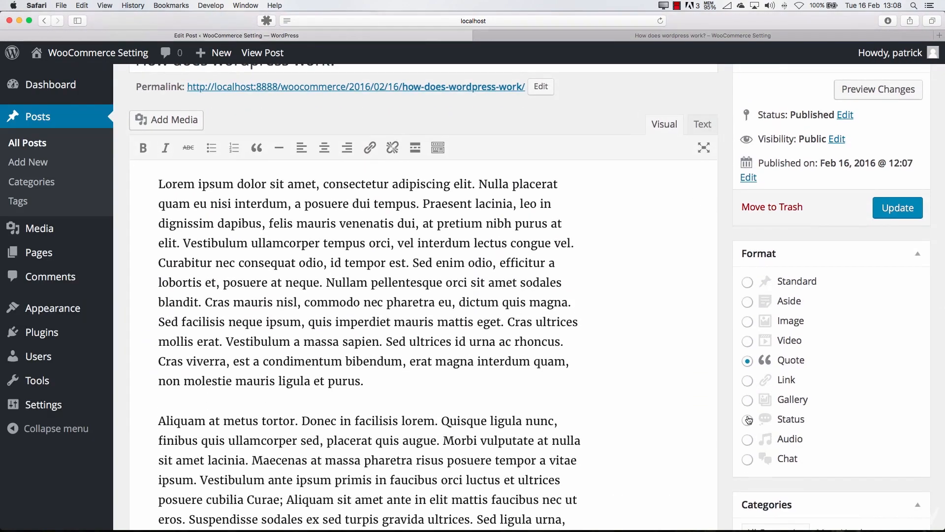
{"action": "left_click", "coordinate": [747, 442]}
{"action": "left_click", "coordinate": [896, 208]}
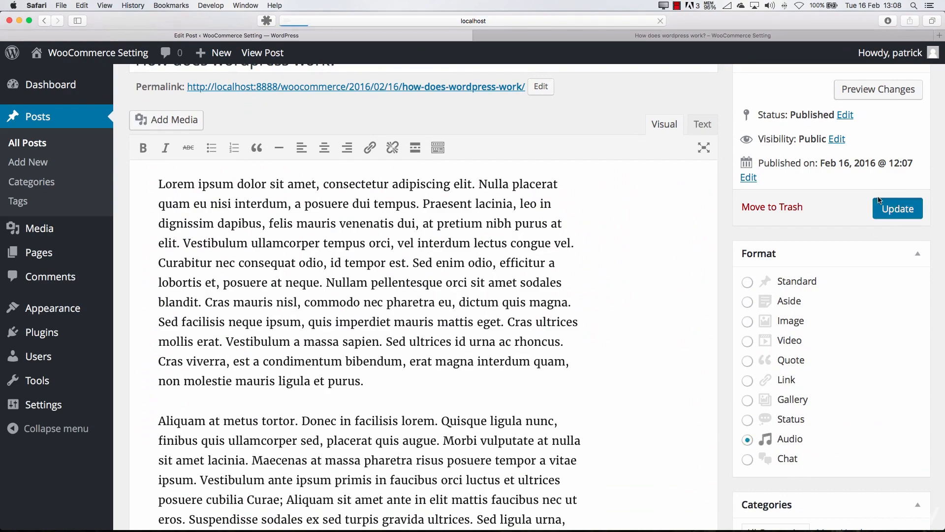
Reload the post's public page and examine how the Audio format affects its title, text and details line
{"action": "left_click", "coordinate": [520, 36]}
{"action": "key", "text": "super+r"}
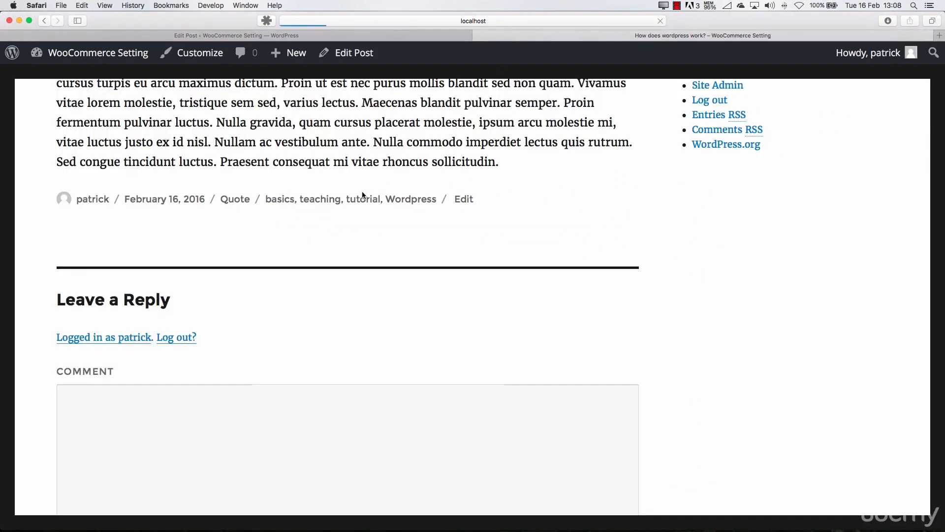
{"action": "scroll", "coordinate": [340, 223], "scroll_direction": "down", "scroll_amount": 2}
{"action": "scroll", "coordinate": [340, 223], "scroll_direction": "up", "scroll_amount": 14}
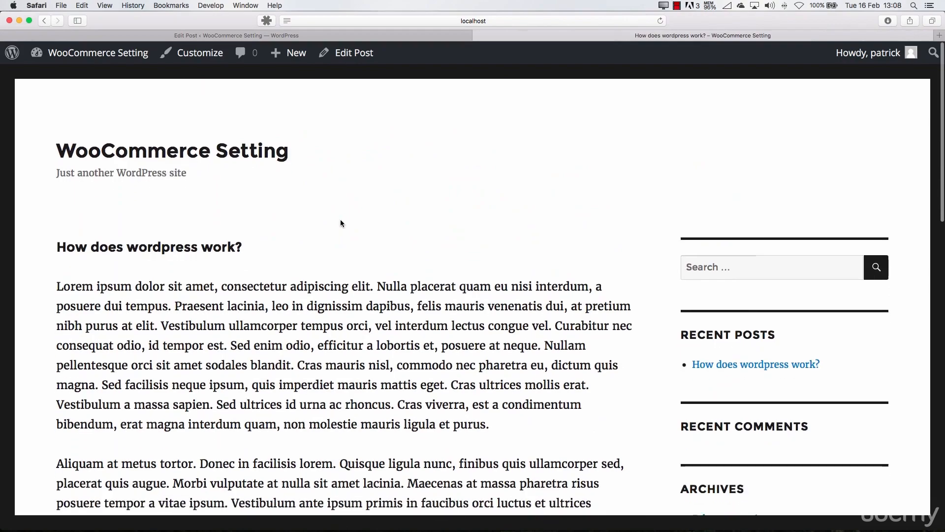
{"action": "scroll", "coordinate": [340, 223], "scroll_direction": "down", "scroll_amount": 17}
Go back to the post's edit page and set its format to Standard
{"action": "left_click", "coordinate": [396, 36]}
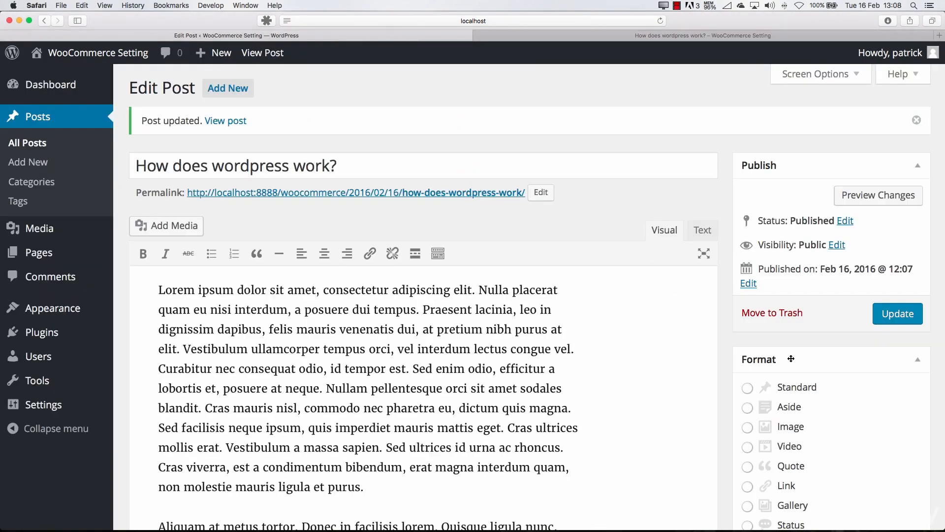
{"action": "left_click", "coordinate": [902, 365]}
{"action": "left_click", "coordinate": [902, 366]}
{"action": "scroll", "coordinate": [841, 376], "scroll_direction": "down", "scroll_amount": 5}
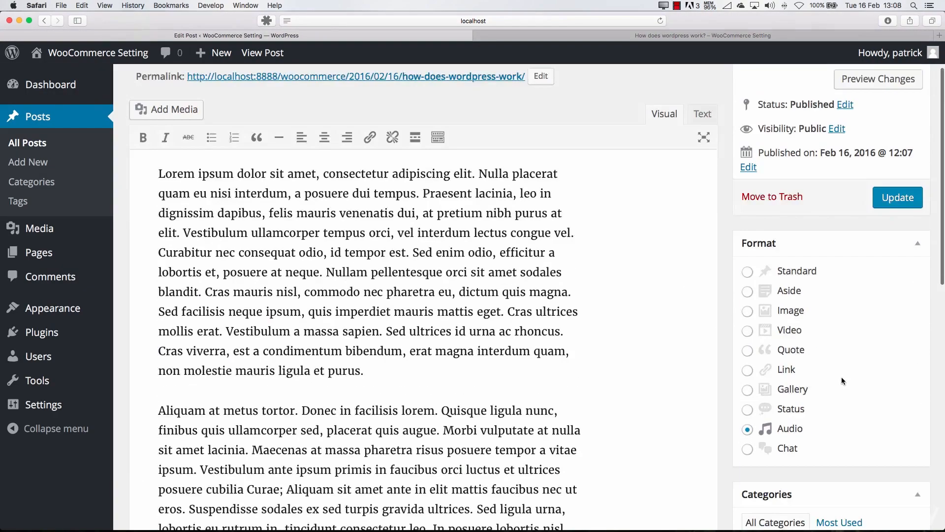
{"action": "left_click", "coordinate": [748, 217]}
Set the post's format to Image and update the post
{"action": "scroll", "coordinate": [749, 295], "scroll_direction": "down", "scroll_amount": 9}
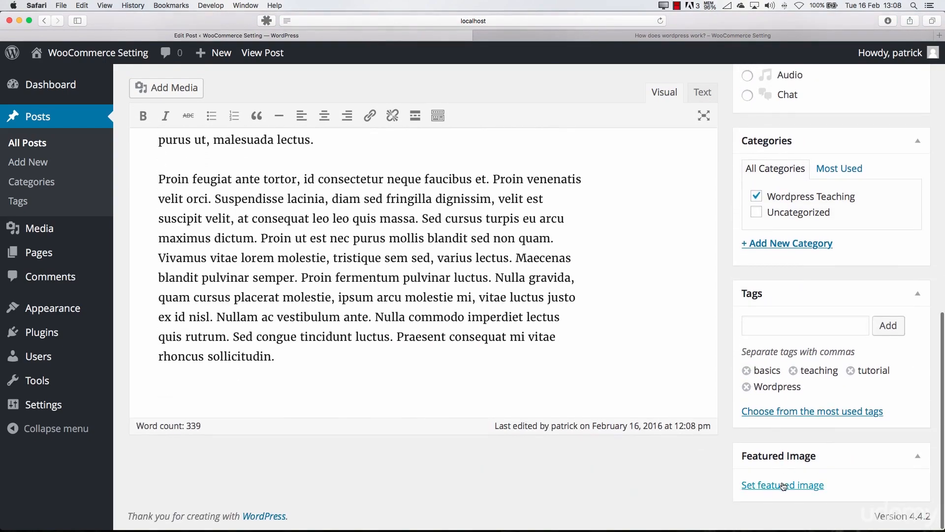
{"action": "scroll", "coordinate": [748, 300], "scroll_direction": "up", "scroll_amount": 12}
{"action": "scroll", "coordinate": [747, 300], "scroll_direction": "down", "scroll_amount": 4}
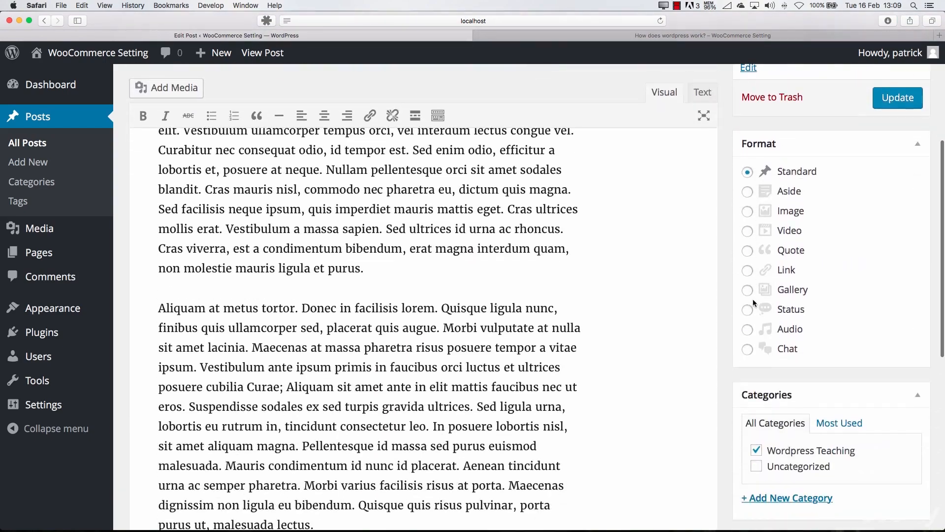
{"action": "left_click", "coordinate": [747, 230]}
{"action": "left_click", "coordinate": [748, 211]}
{"action": "left_click", "coordinate": [891, 101]}
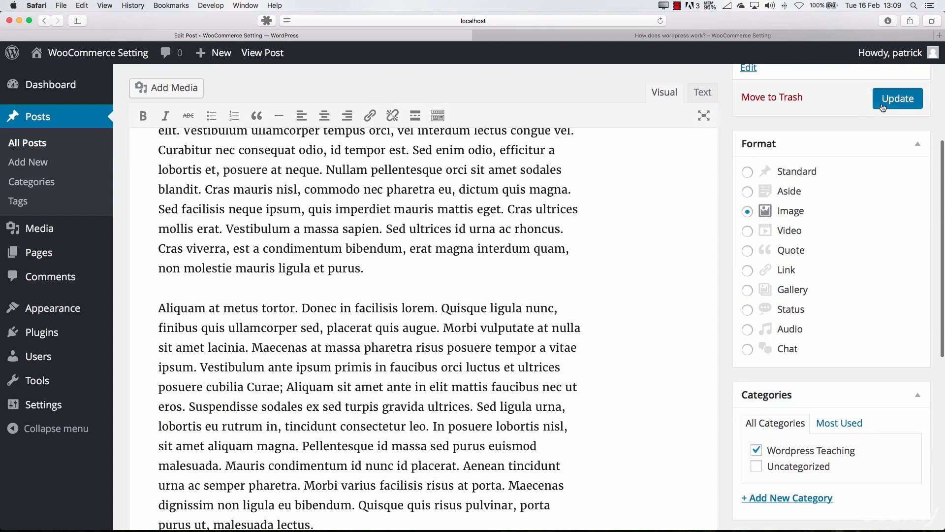
Start setting the post's featured image, checking the media library before choosing to upload a file from the computer
{"action": "scroll", "coordinate": [808, 488], "scroll_direction": "down", "scroll_amount": 10}
{"action": "left_click", "coordinate": [808, 488]}
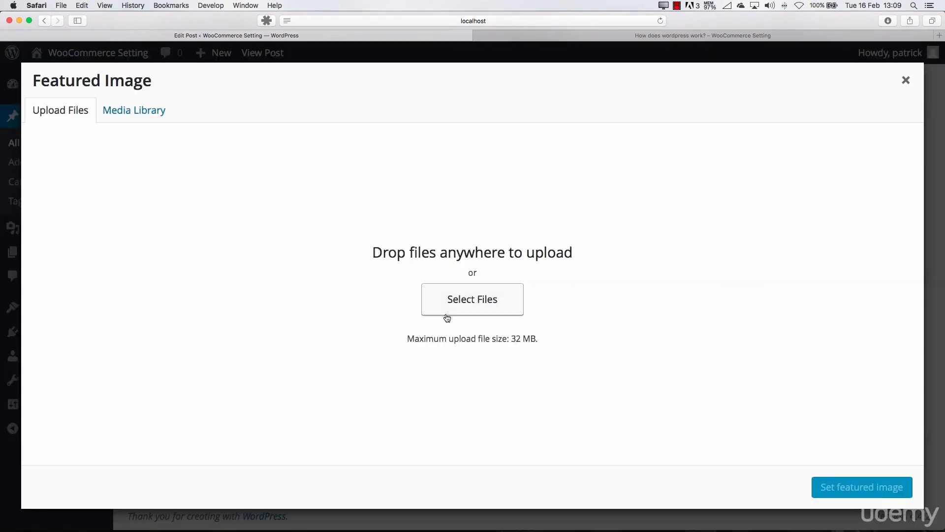
{"action": "left_click", "coordinate": [154, 121]}
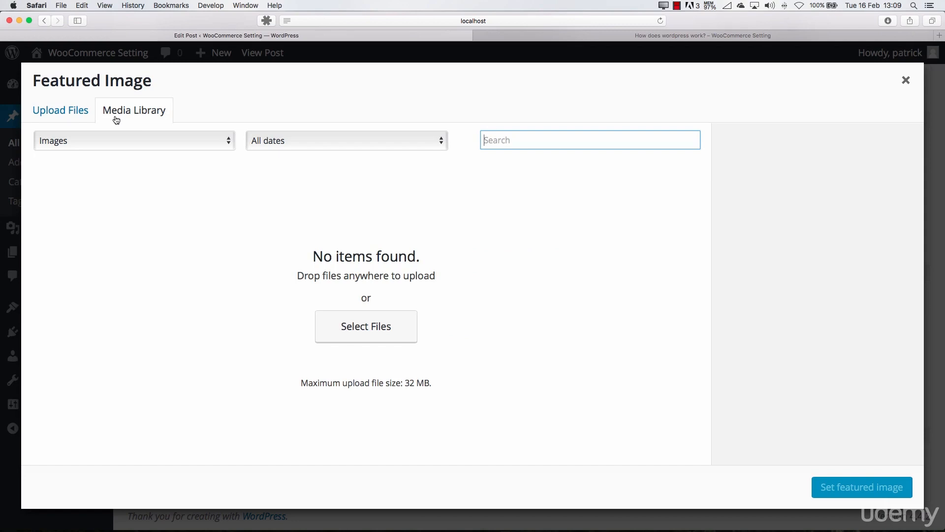
{"action": "left_click", "coordinate": [80, 117]}
{"action": "left_click", "coordinate": [450, 302]}
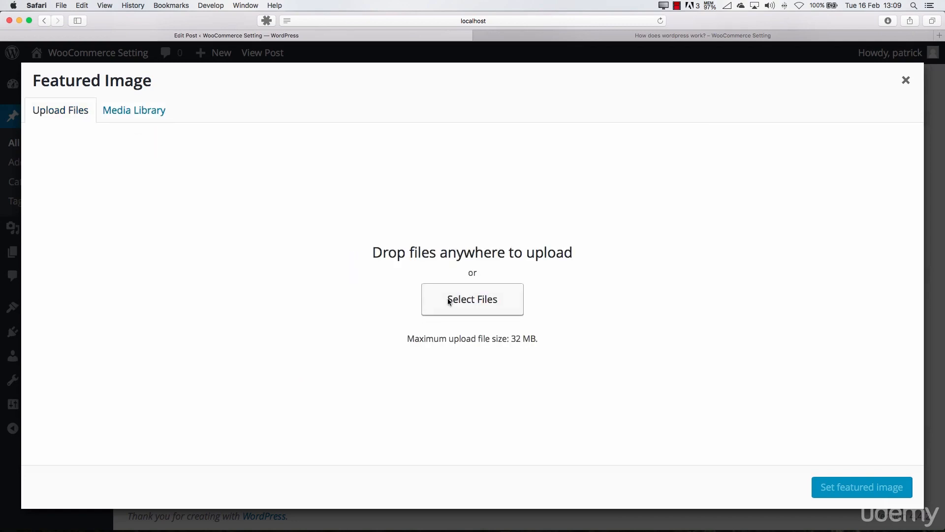
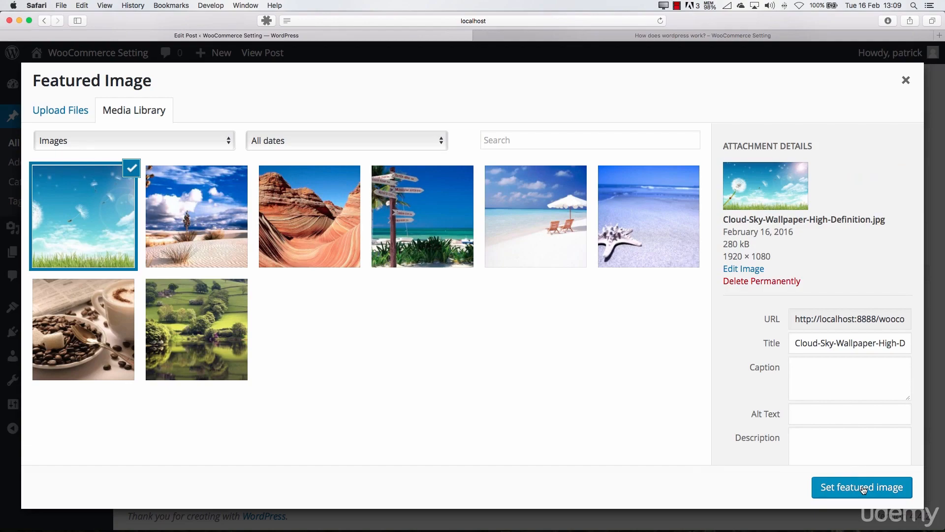
Set the Beach-Australia-Wallpaper-Download-Pics.jpg picture as the post's featured image
{"action": "left_click", "coordinate": [438, 229]}
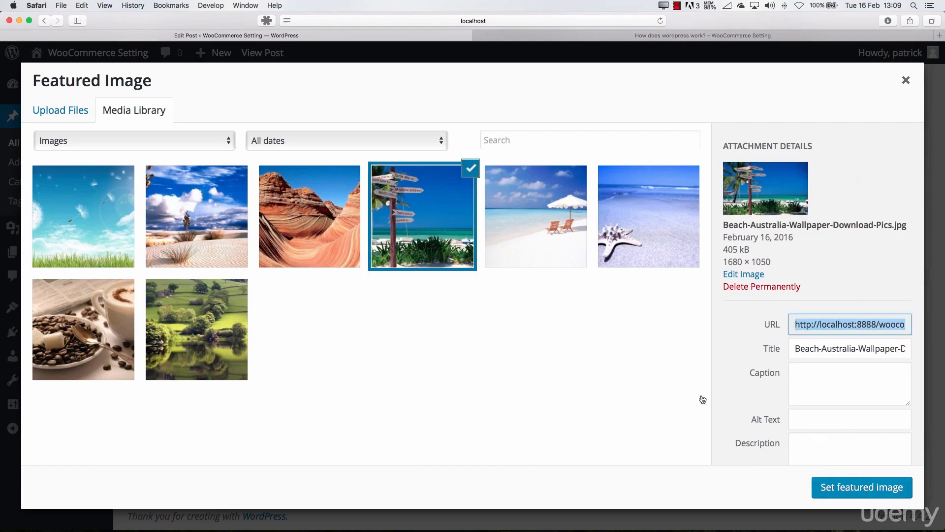
{"action": "left_click", "coordinate": [836, 491]}
{"action": "scroll", "coordinate": [785, 443], "scroll_direction": "down", "scroll_amount": 3}
{"action": "scroll", "coordinate": [786, 438], "scroll_direction": "up", "scroll_amount": 10}
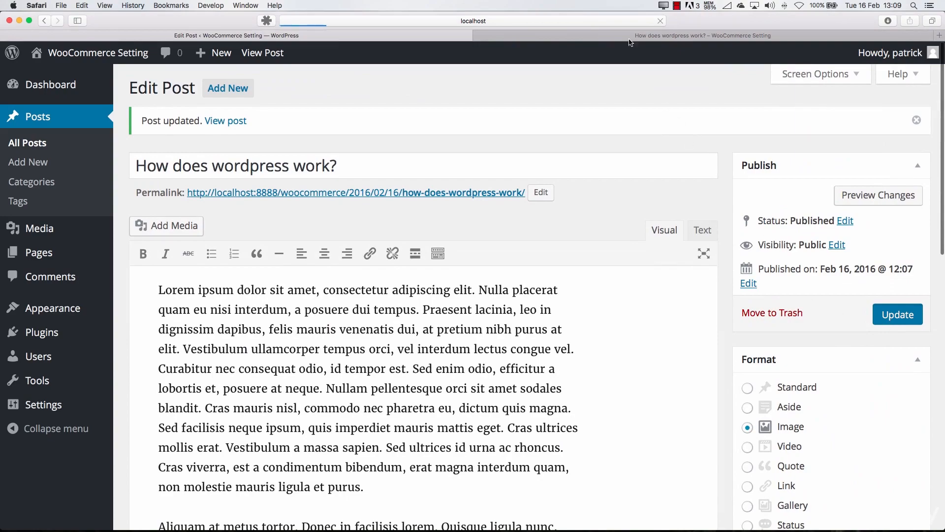
Reload the post's public page and examine how the featured image appears with the title and text
{"action": "left_click", "coordinate": [631, 38]}
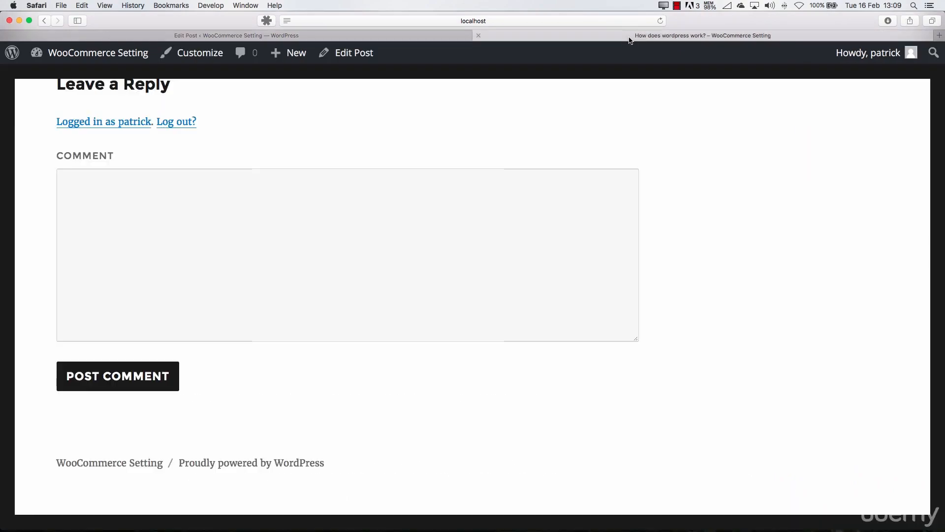
{"action": "key", "text": "super+r"}
{"action": "scroll", "coordinate": [489, 183], "scroll_direction": "down", "scroll_amount": 15}
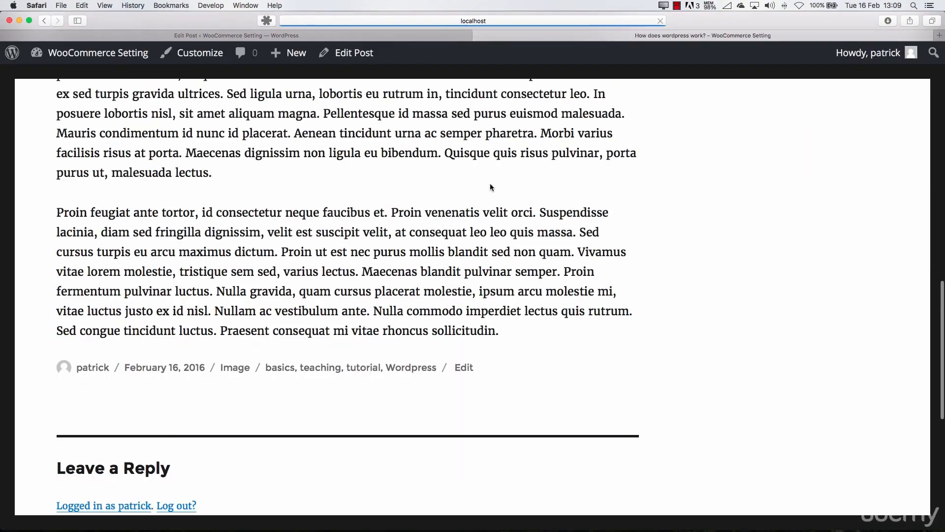
{"action": "scroll", "coordinate": [481, 225], "scroll_direction": "up", "scroll_amount": 15}
{"action": "scroll", "coordinate": [338, 215], "scroll_direction": "down", "scroll_amount": 3}
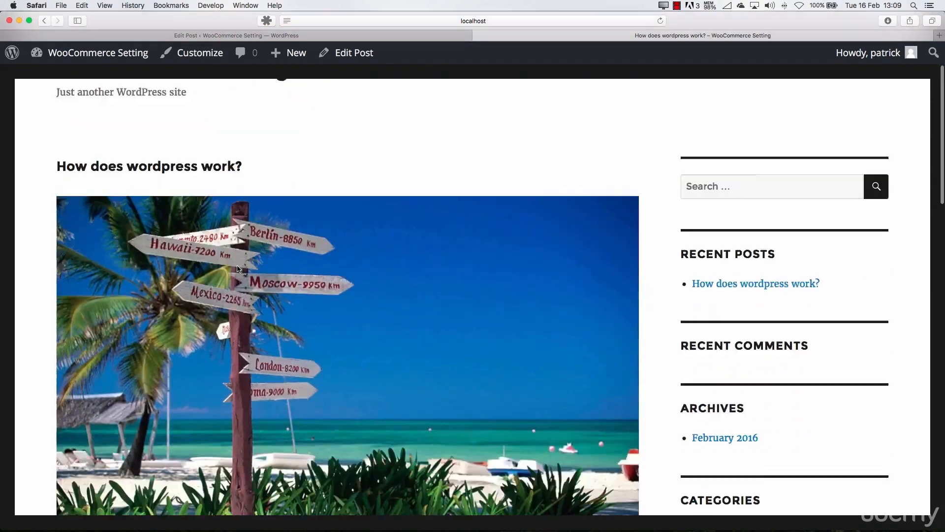
{"action": "scroll", "coordinate": [296, 233], "scroll_direction": "down", "scroll_amount": 4}
{"action": "scroll", "coordinate": [288, 225], "scroll_direction": "up", "scroll_amount": 8}
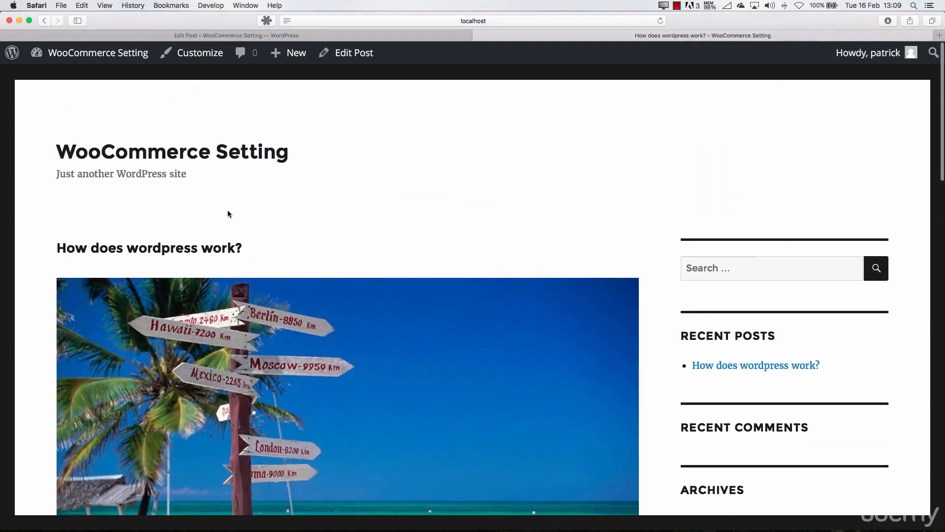
Open the site's home page and check how the post and its featured image are displayed there
{"action": "left_click", "coordinate": [177, 154]}
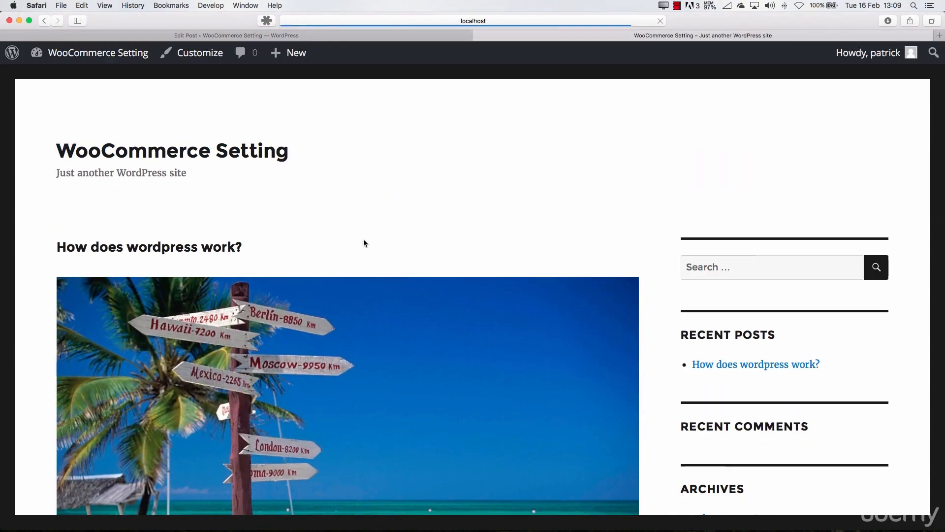
{"action": "scroll", "coordinate": [363, 238], "scroll_direction": "down", "scroll_amount": 6}
{"action": "scroll", "coordinate": [365, 243], "scroll_direction": "down", "scroll_amount": 4}
{"action": "scroll", "coordinate": [363, 245], "scroll_direction": "up", "scroll_amount": 12}
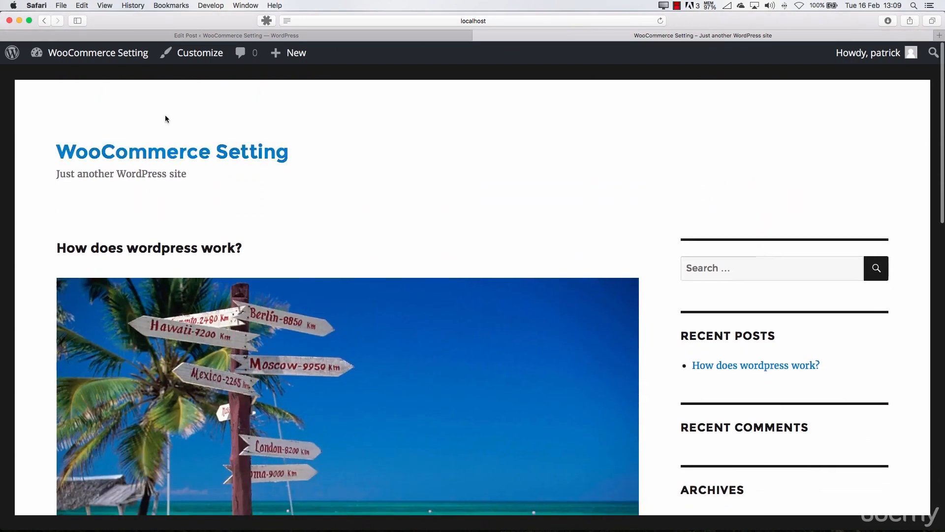
Return to the post's edit page, set its format to Standard and update the post
{"action": "left_click", "coordinate": [308, 39]}
{"action": "scroll", "coordinate": [755, 303], "scroll_direction": "down", "scroll_amount": 3}
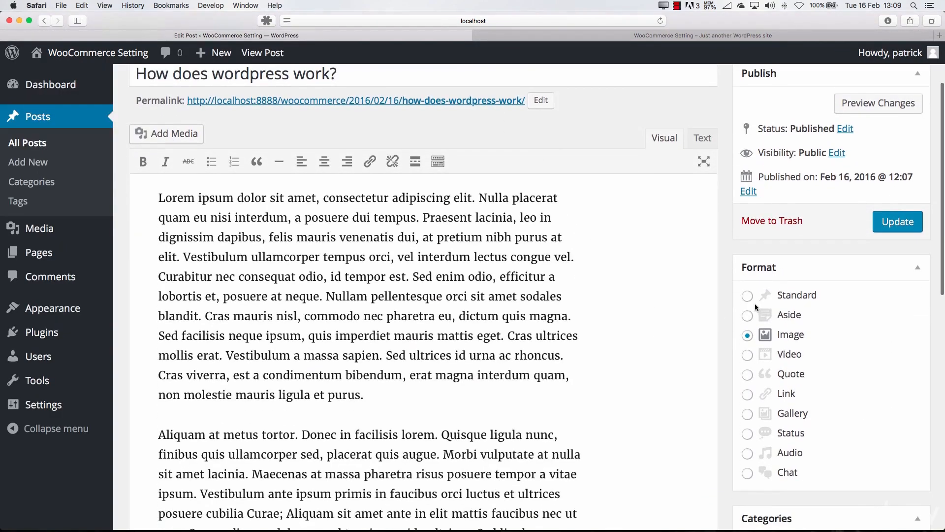
{"action": "left_click", "coordinate": [753, 298]}
{"action": "left_click", "coordinate": [886, 226]}
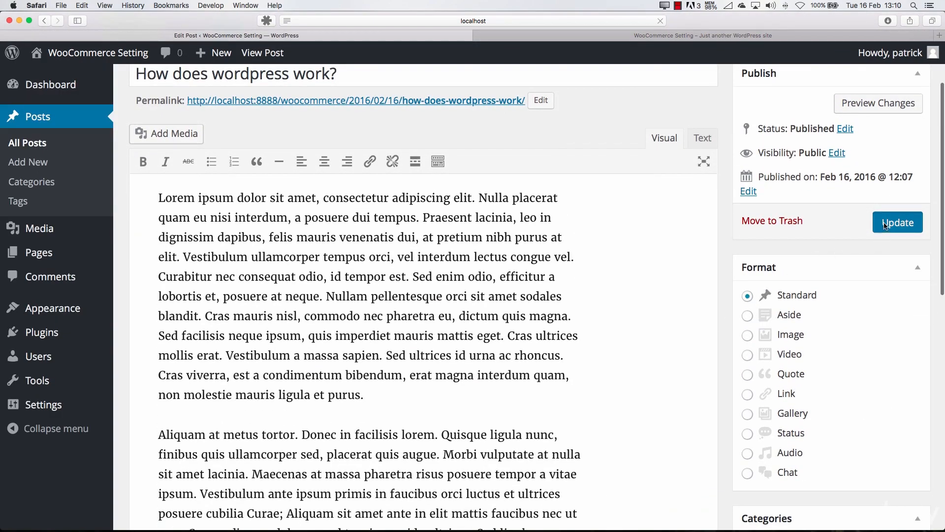
Reload the home page and open the post to examine the Standard format's title, image and details line
{"action": "left_click", "coordinate": [570, 39]}
{"action": "key", "text": "super+r"}
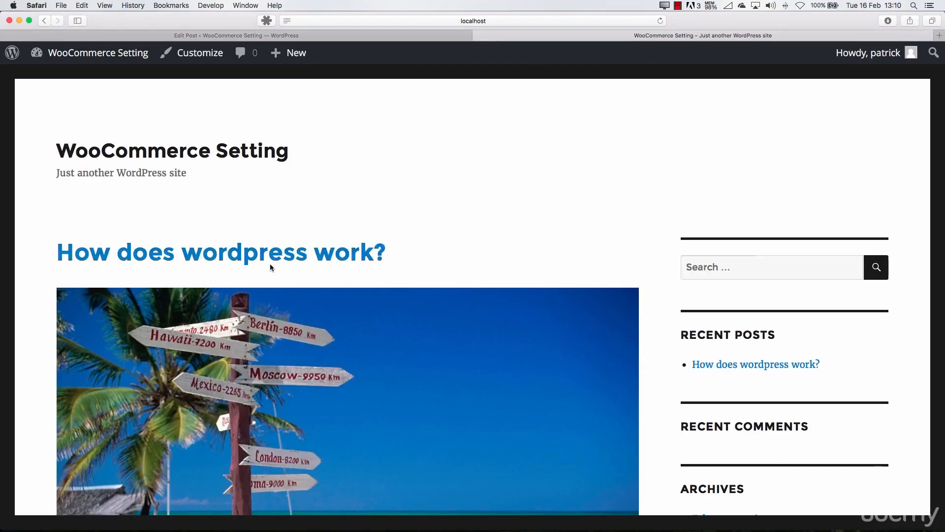
{"action": "scroll", "coordinate": [270, 263], "scroll_direction": "down", "scroll_amount": 5}
{"action": "scroll", "coordinate": [267, 190], "scroll_direction": "up", "scroll_amount": 4}
{"action": "left_click", "coordinate": [315, 328]}
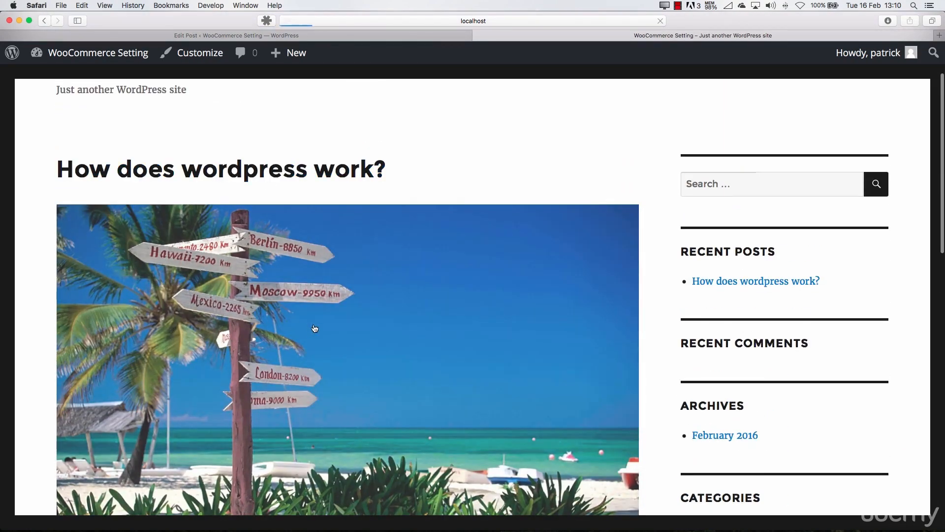
{"action": "scroll", "coordinate": [332, 325], "scroll_direction": "down", "scroll_amount": 10}
{"action": "scroll", "coordinate": [335, 322], "scroll_direction": "down", "scroll_amount": 10}
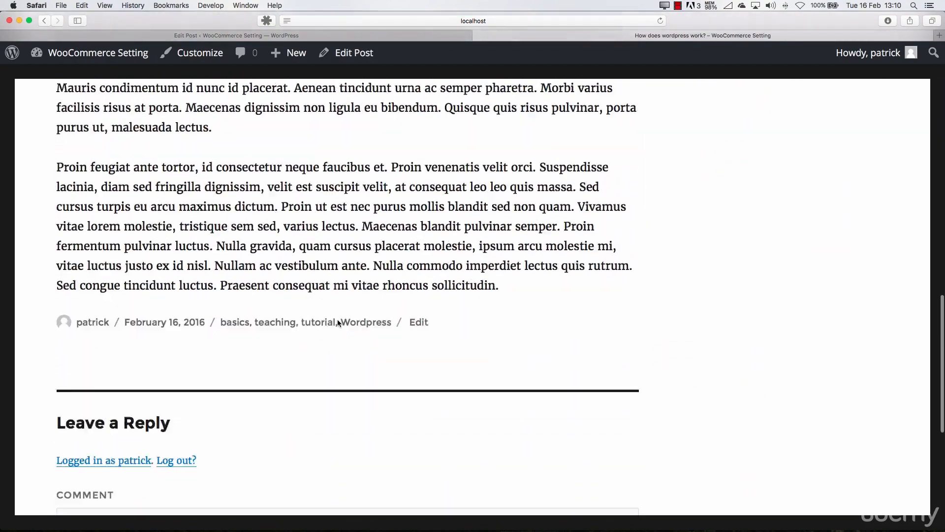
Return to the post's edit page and enable the Excerpt, Custom Fields, Comments, Slug and Author boxes in the screen options
{"action": "left_click", "coordinate": [354, 53]}
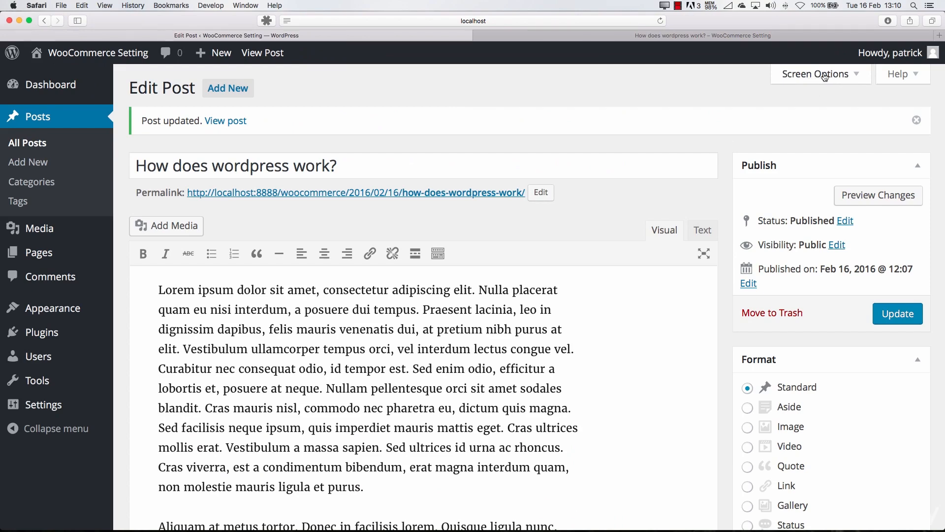
{"action": "left_click", "coordinate": [825, 75]}
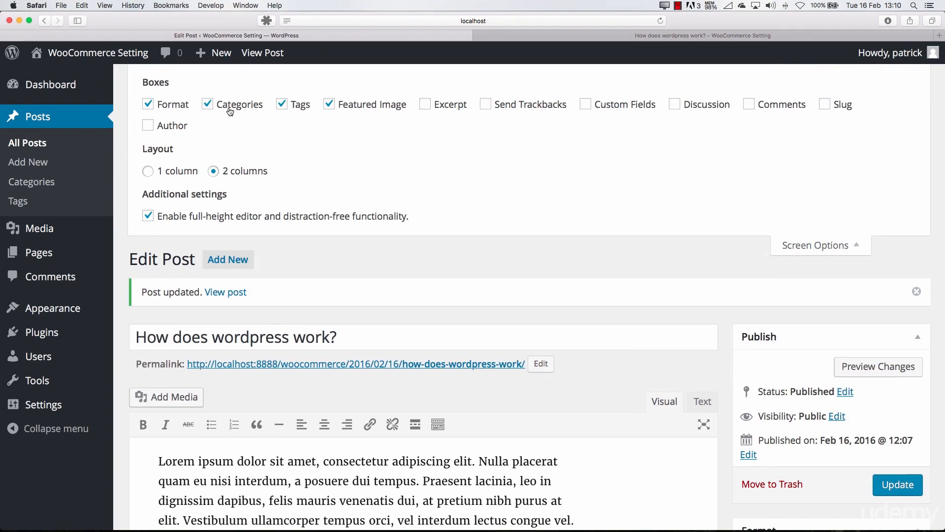
{"action": "scroll", "coordinate": [197, 117], "scroll_direction": "down", "scroll_amount": 3}
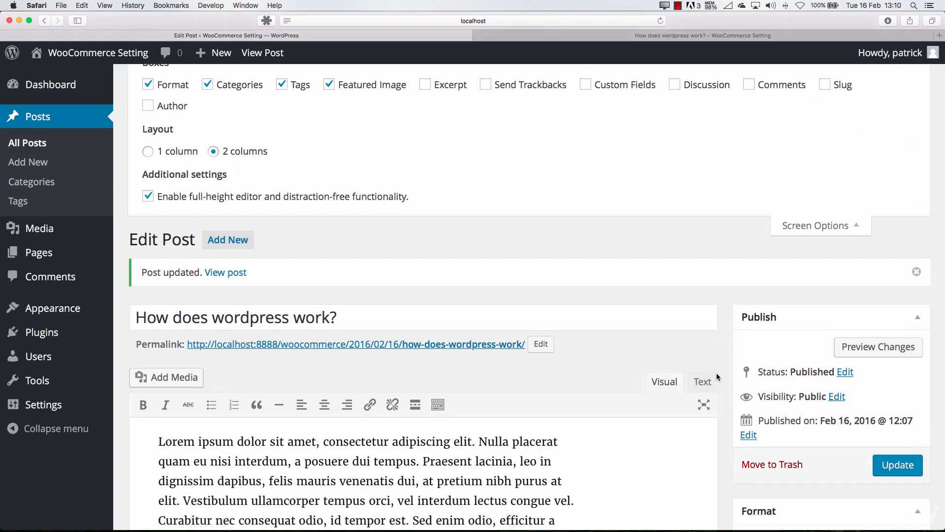
{"action": "scroll", "coordinate": [335, 180], "scroll_direction": "up", "scroll_amount": 3}
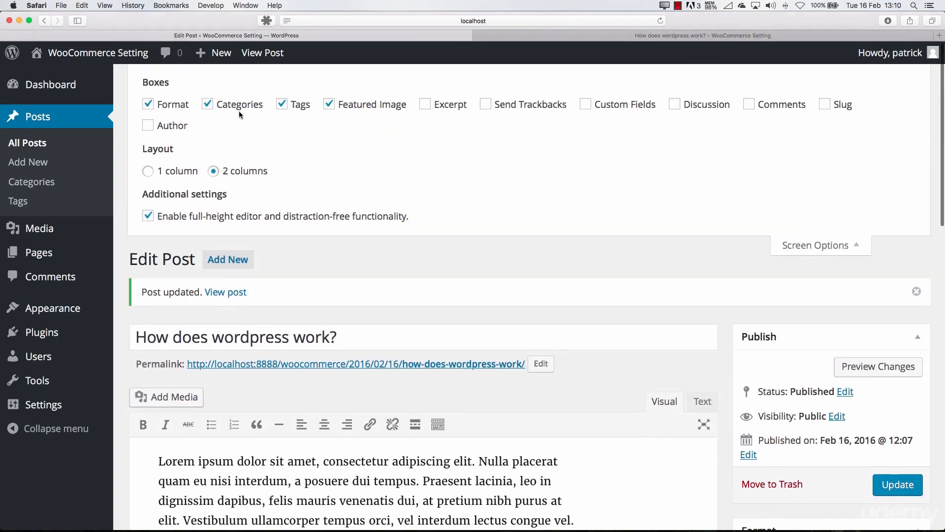
{"action": "scroll", "coordinate": [731, 333], "scroll_direction": "down", "scroll_amount": 10}
{"action": "scroll", "coordinate": [390, 113], "scroll_direction": "up", "scroll_amount": 11}
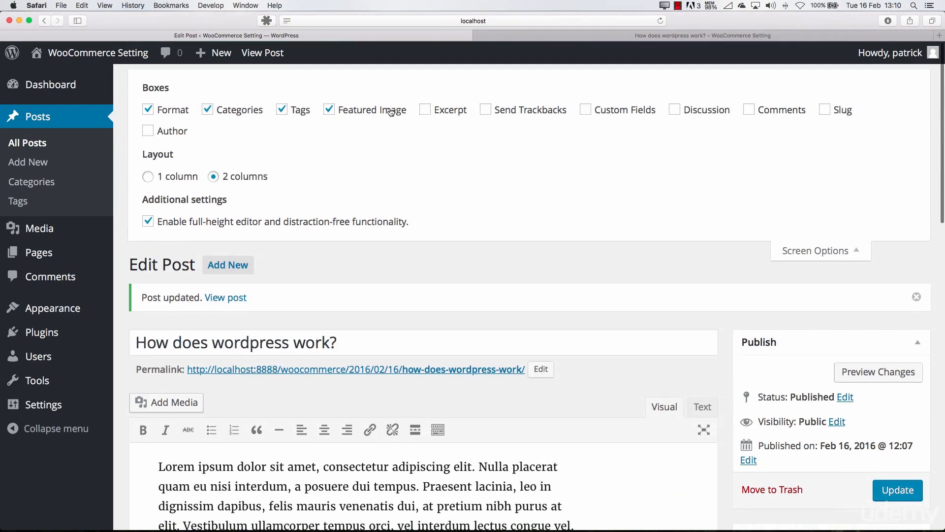
{"action": "left_click", "coordinate": [434, 108]}
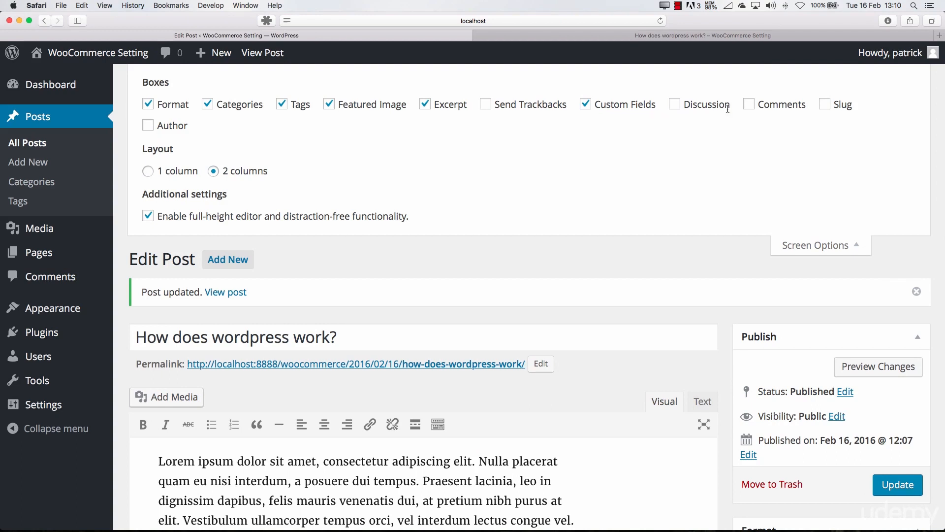
{"action": "left_click", "coordinate": [775, 111]}
{"action": "left_click", "coordinate": [816, 245]}
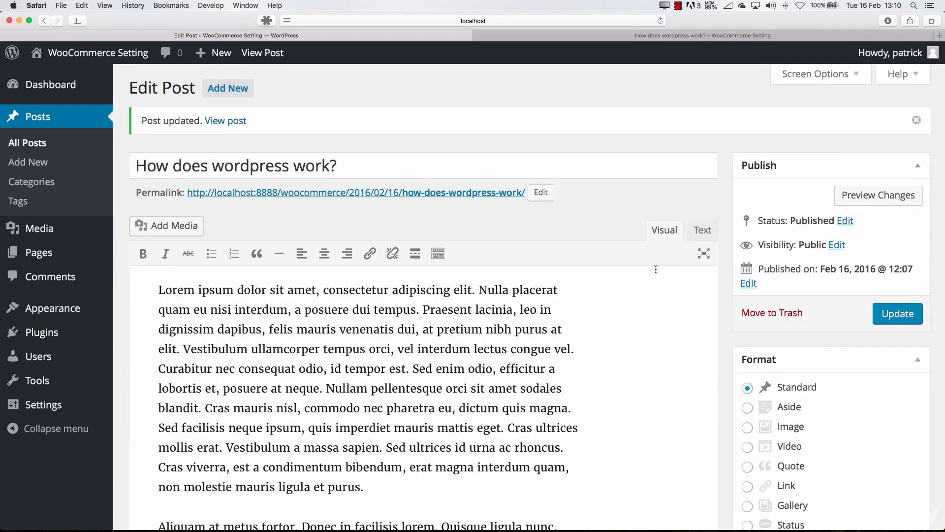
Copy the first paragraph of the post's text into its Excerpt
{"action": "scroll", "coordinate": [639, 279], "scroll_direction": "down", "scroll_amount": 15}
{"action": "scroll", "coordinate": [639, 279], "scroll_direction": "down", "scroll_amount": 4}
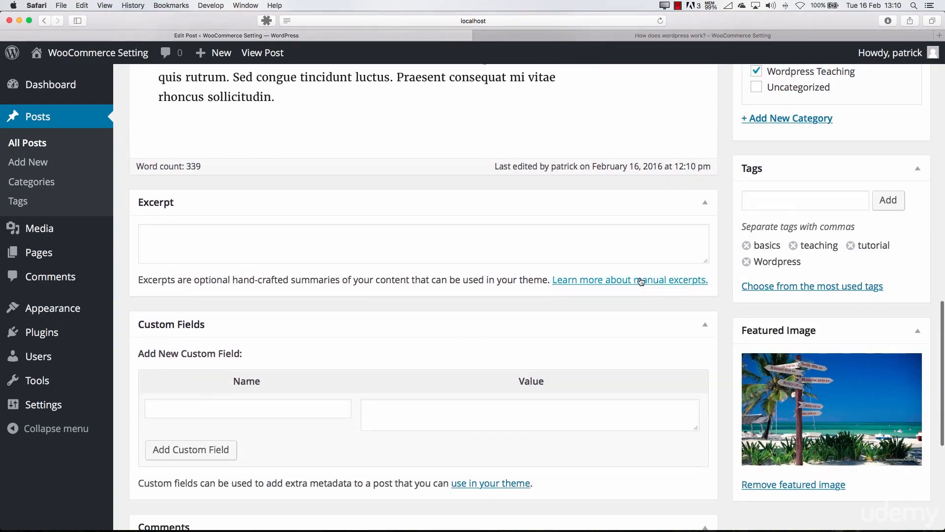
{"action": "left_click", "coordinate": [188, 238]}
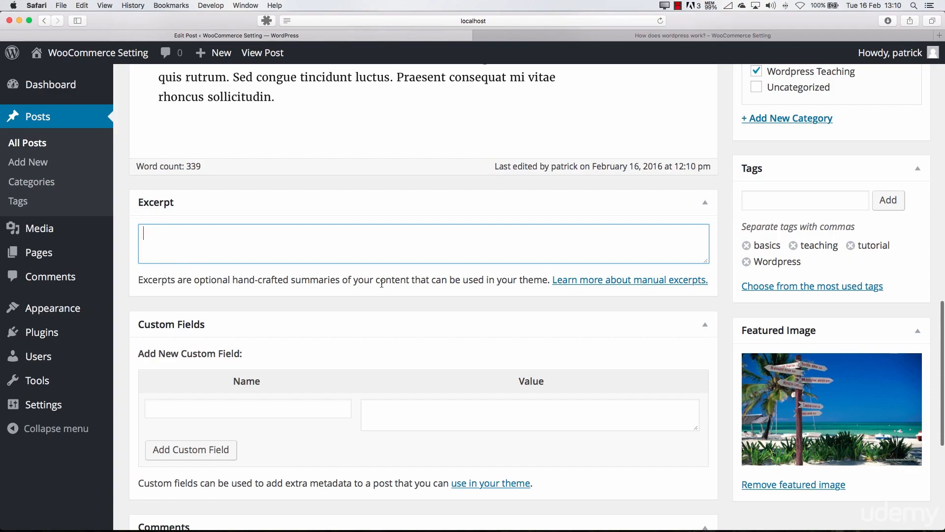
{"action": "scroll", "coordinate": [520, 280], "scroll_direction": "up", "scroll_amount": 20}
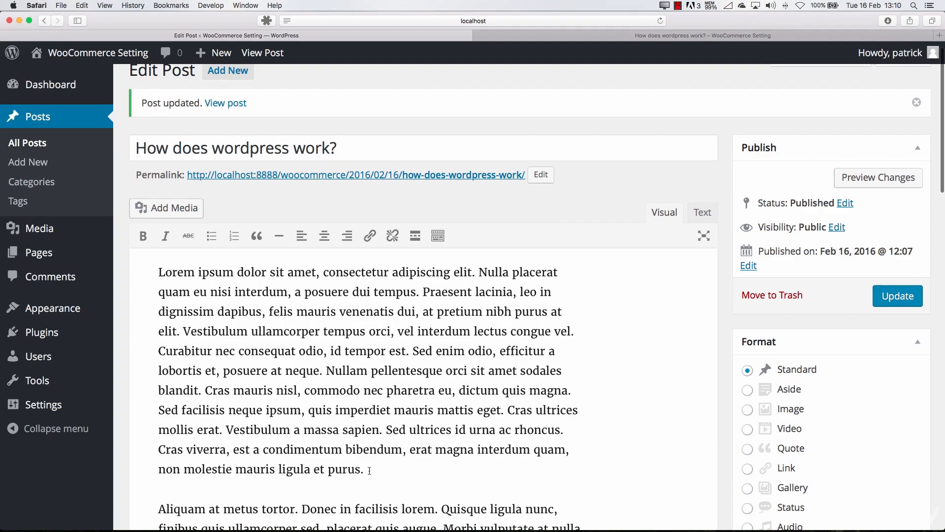
{"action": "left_click_drag", "start_coordinate": [370, 470], "coordinate": [155, 279]}
{"action": "scroll", "coordinate": [239, 290], "scroll_direction": "down", "scroll_amount": 15}
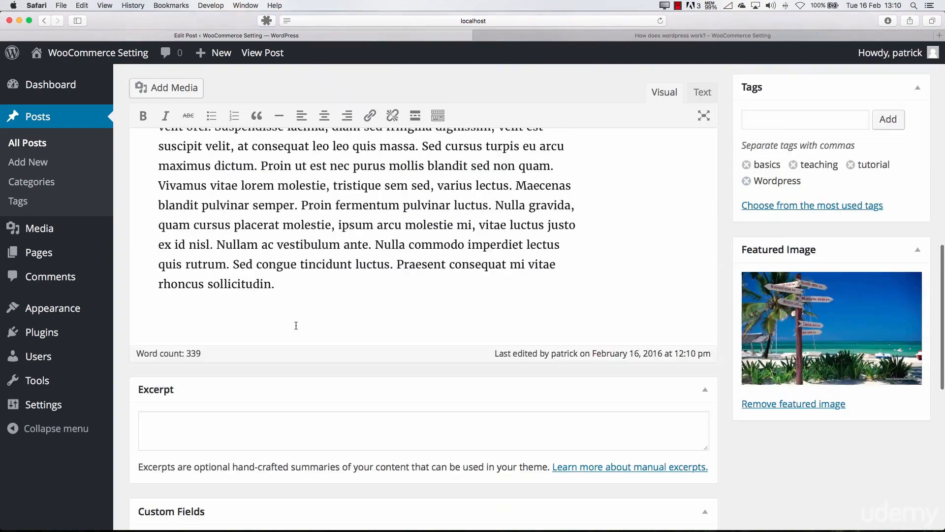
{"action": "left_click", "coordinate": [257, 324]}
{"action": "key", "text": "super+v"}
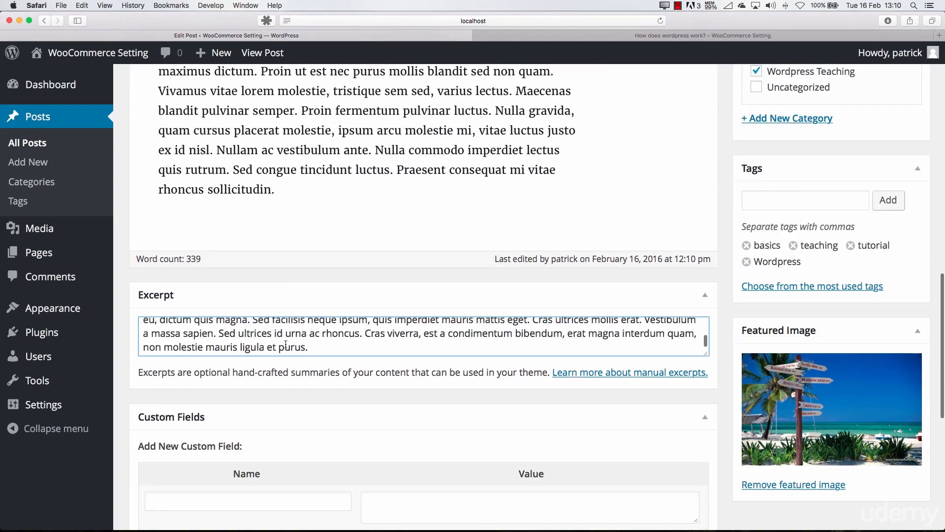
Examine the post's Custom Fields box and the Comments, Slug and Author boxes below it
{"action": "scroll", "coordinate": [283, 352], "scroll_direction": "down", "scroll_amount": 5}
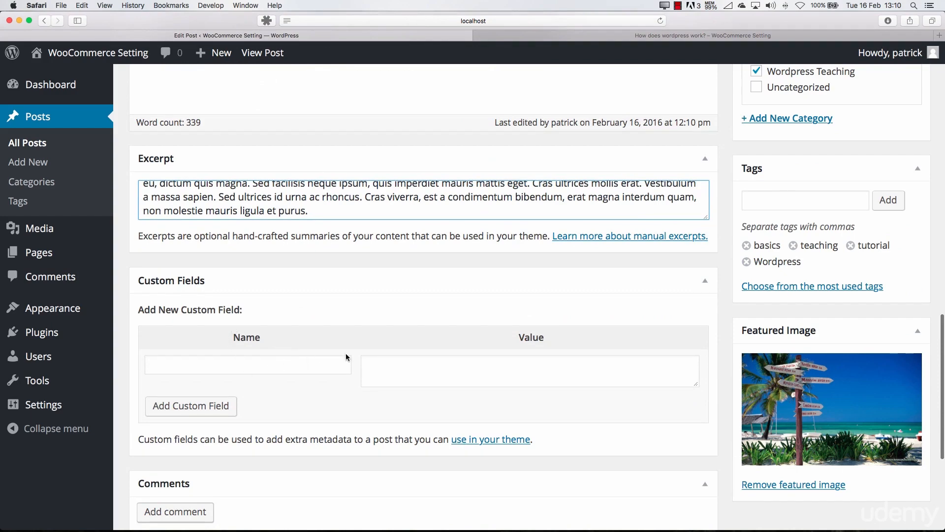
{"action": "left_click", "coordinate": [446, 366]}
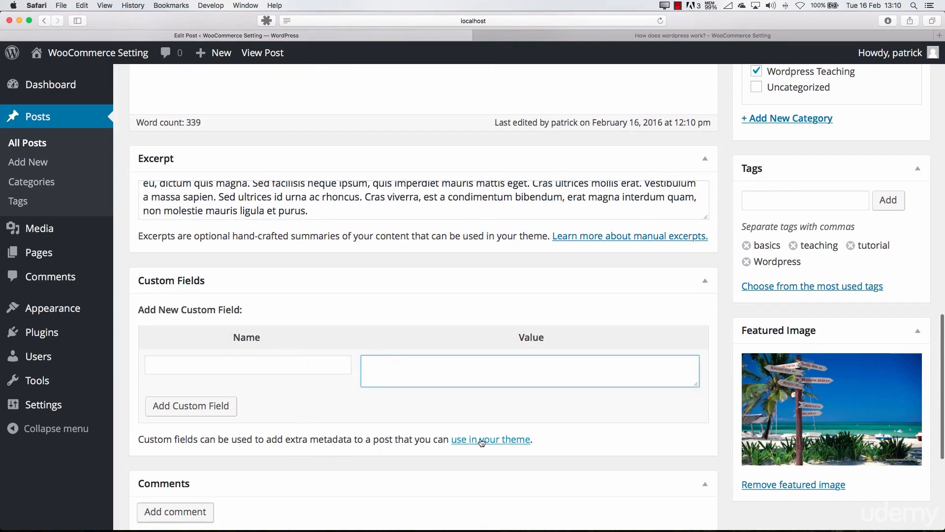
{"action": "scroll", "coordinate": [339, 403], "scroll_direction": "down", "scroll_amount": 5}
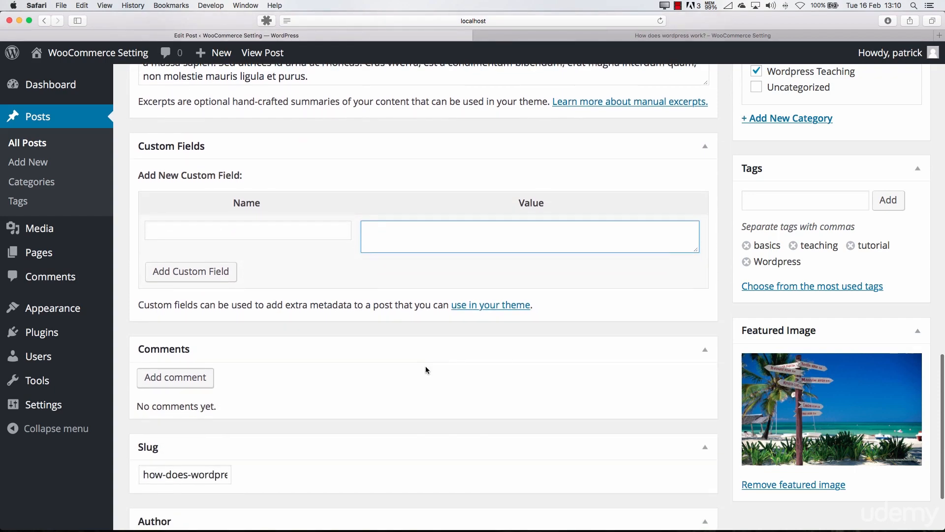
{"action": "scroll", "coordinate": [325, 357], "scroll_direction": "down", "scroll_amount": 3}
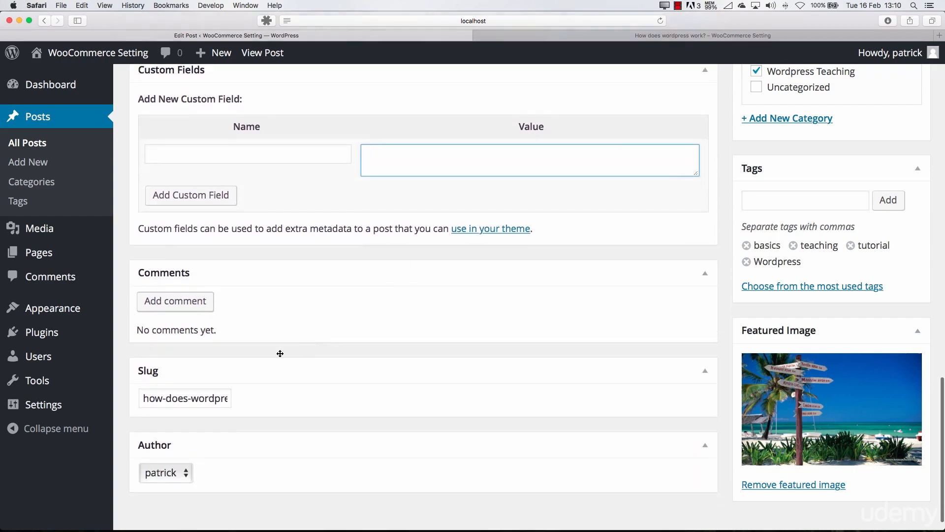
Add the comment "Default comment" to the post from its edit page
{"action": "scroll", "coordinate": [280, 354], "scroll_direction": "down", "scroll_amount": 1}
{"action": "left_click", "coordinate": [204, 277]}
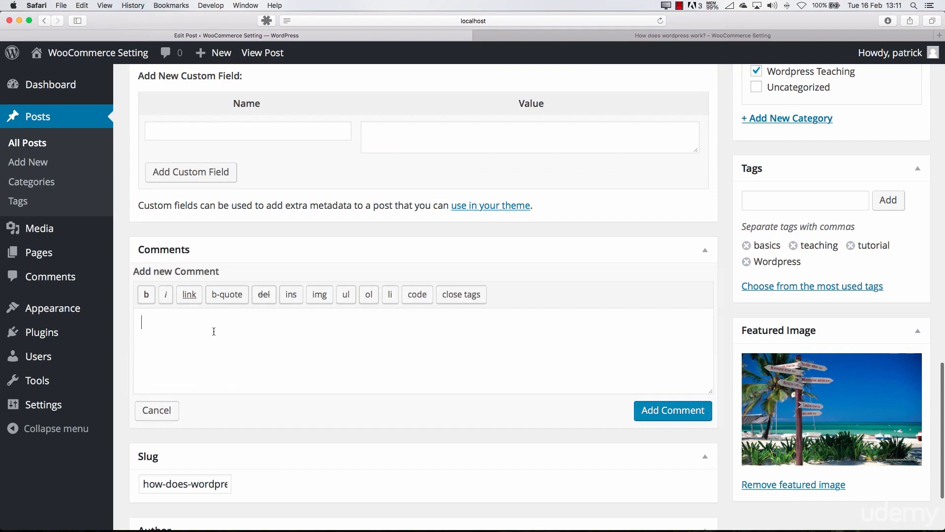
{"action": "type", "text": "Default comment"}
{"action": "left_click", "coordinate": [640, 409]}
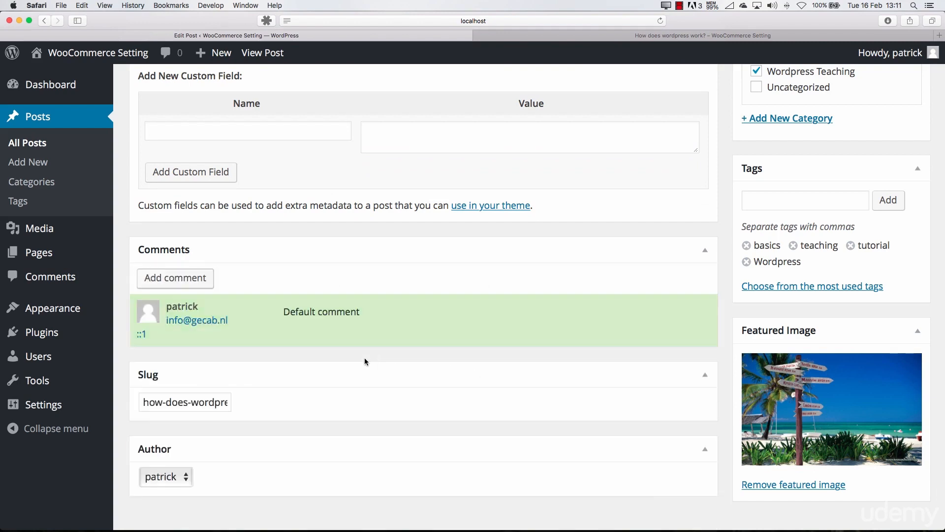
Inspect the full slug of the post and the choices offered for its author
{"action": "scroll", "coordinate": [236, 327], "scroll_direction": "down", "scroll_amount": 1}
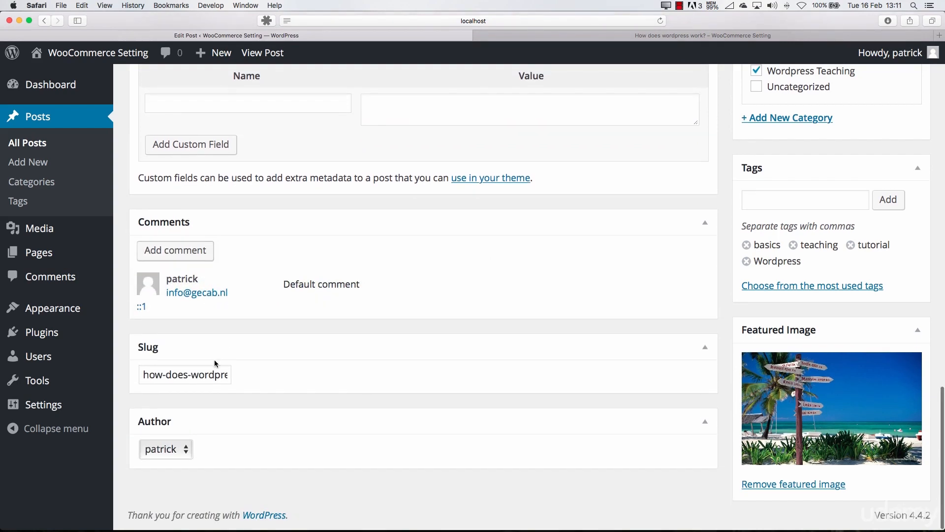
{"action": "left_click_drag", "start_coordinate": [176, 375], "coordinate": [289, 385]}
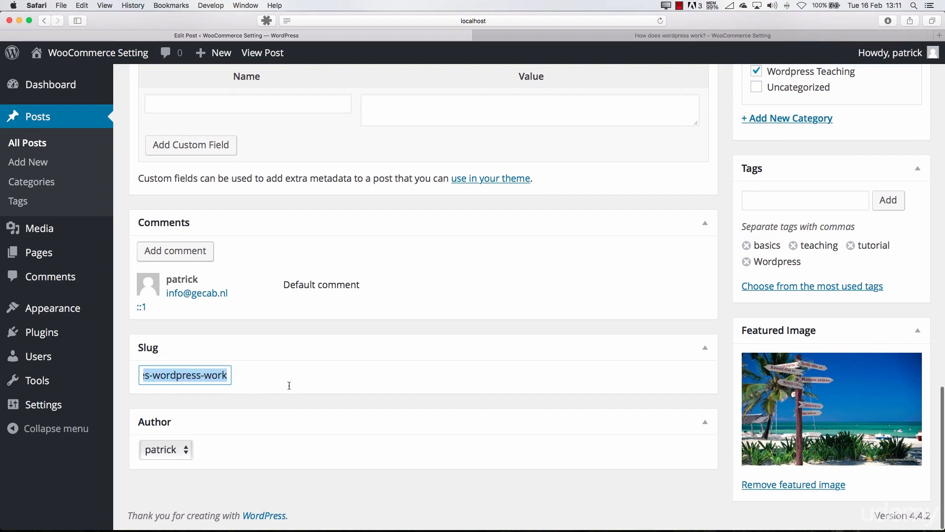
{"action": "left_click", "coordinate": [193, 377]}
{"action": "left_click_drag", "start_coordinate": [212, 377], "coordinate": [107, 378]}
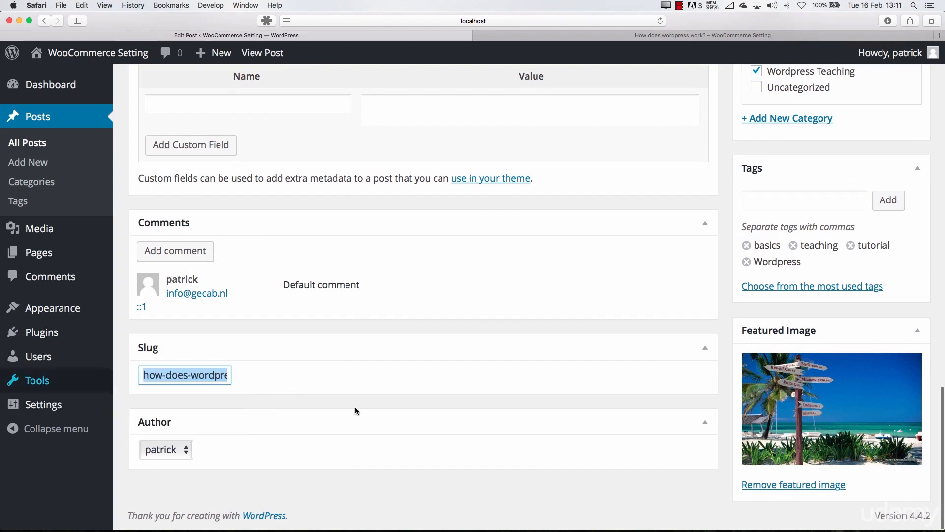
{"action": "left_click", "coordinate": [341, 407]}
{"action": "left_click", "coordinate": [168, 449]}
{"action": "left_click", "coordinate": [192, 455]}
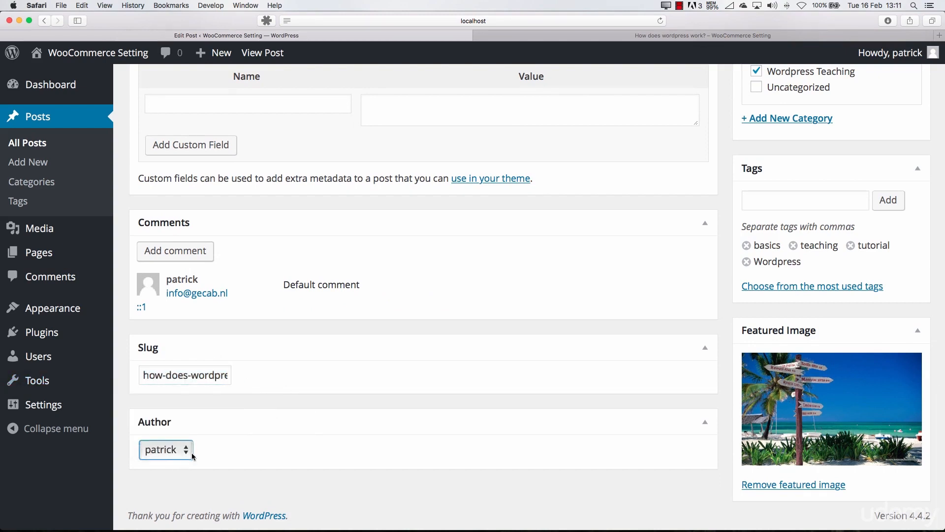
Review the boxes and layout choices in the post's Screen Options and update the post
{"action": "scroll", "coordinate": [590, 437], "scroll_direction": "up", "scroll_amount": 15}
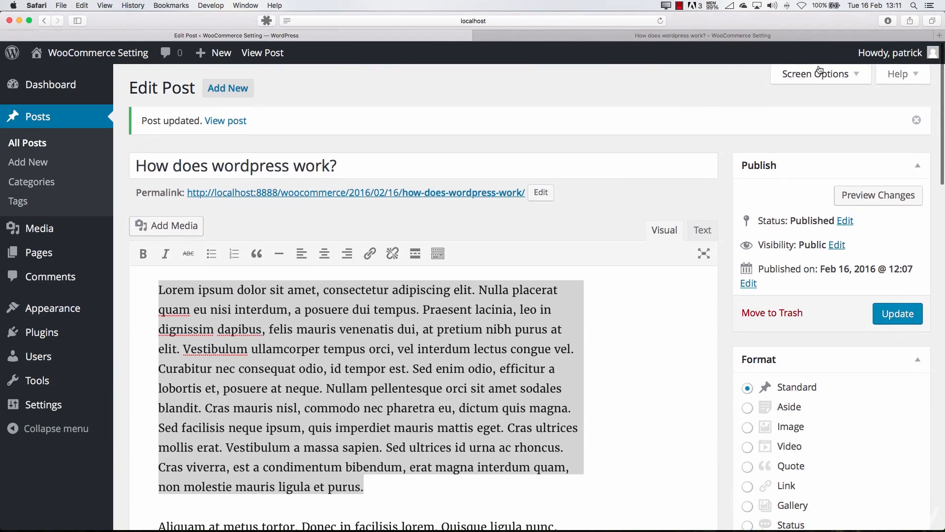
{"action": "left_click", "coordinate": [797, 74]}
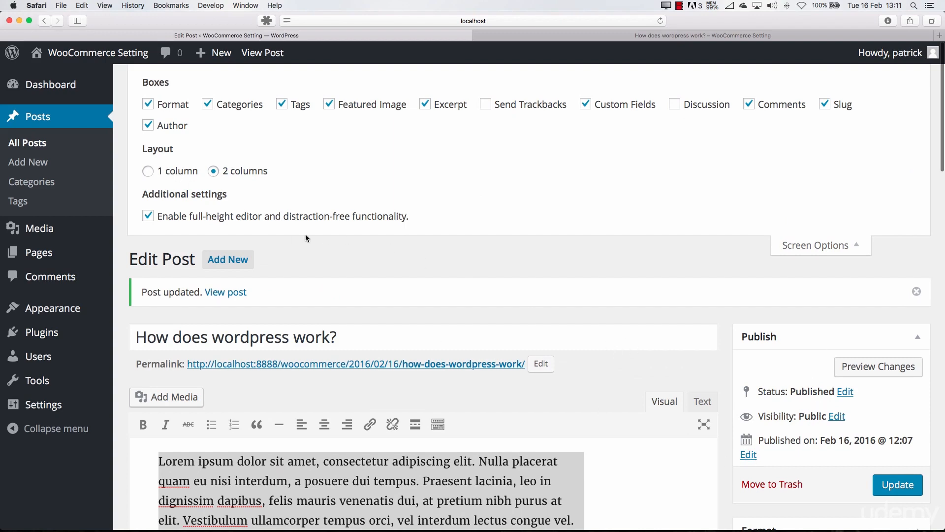
{"action": "mouse_move", "coordinate": [823, 334]}
{"action": "left_mouse_down"}
{"action": "mouse_move", "coordinate": [375, 369]}
{"action": "mouse_move", "coordinate": [858, 440]}
{"action": "mouse_move", "coordinate": [810, 342]}
{"action": "left_mouse_up"}
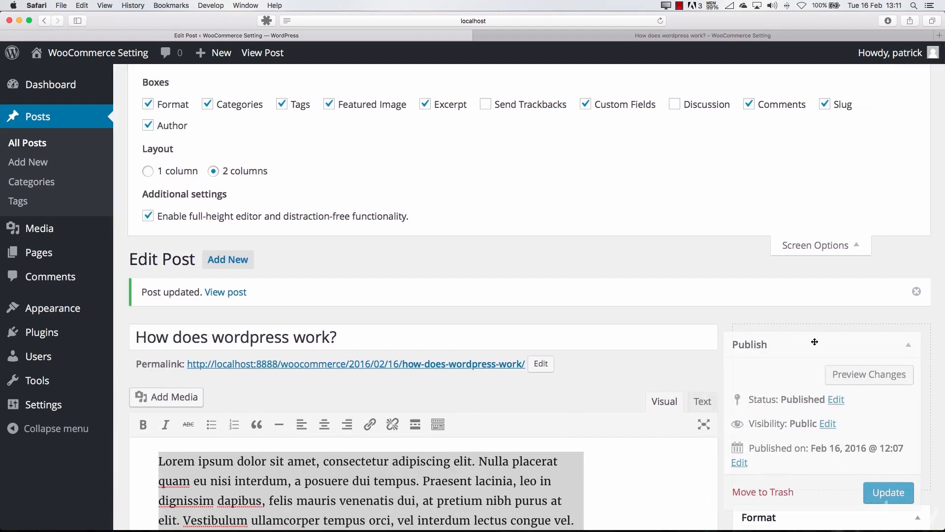
{"action": "left_click", "coordinate": [891, 489]}
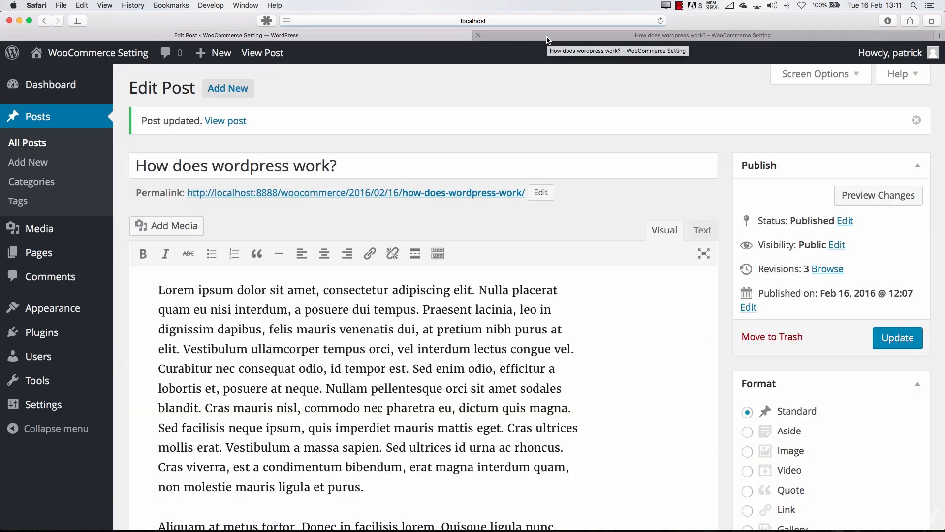
Reload the published post and examine its excerpt, featured image, tags and comment section
{"action": "left_click", "coordinate": [547, 37]}
{"action": "key", "text": "super+r"}
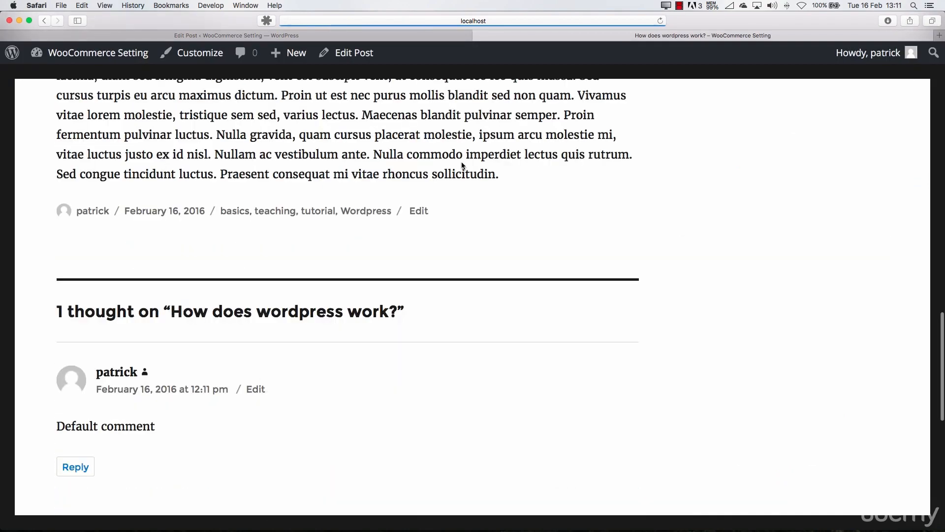
{"action": "scroll", "coordinate": [455, 180], "scroll_direction": "up", "scroll_amount": 15}
{"action": "scroll", "coordinate": [455, 180], "scroll_direction": "up", "scroll_amount": 5}
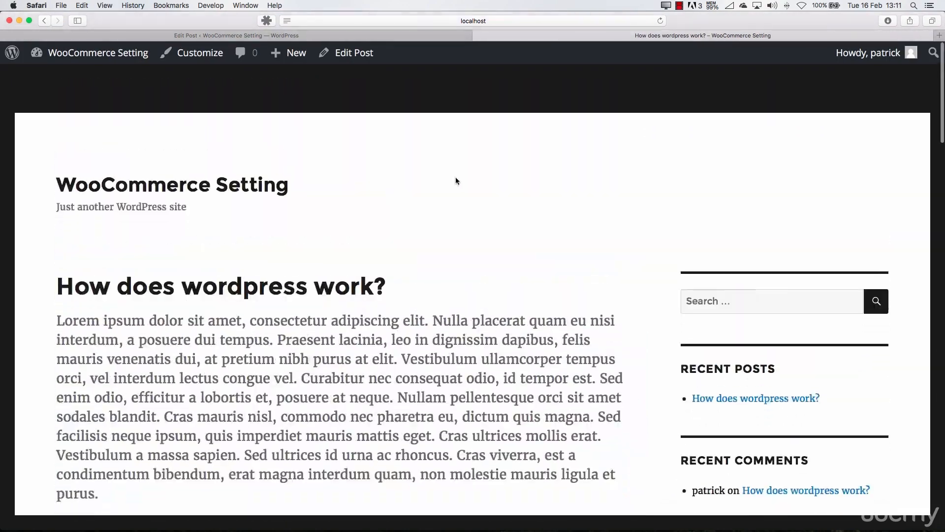
{"action": "scroll", "coordinate": [456, 180], "scroll_direction": "down", "scroll_amount": 15}
{"action": "scroll", "coordinate": [456, 176], "scroll_direction": "down", "scroll_amount": 15}
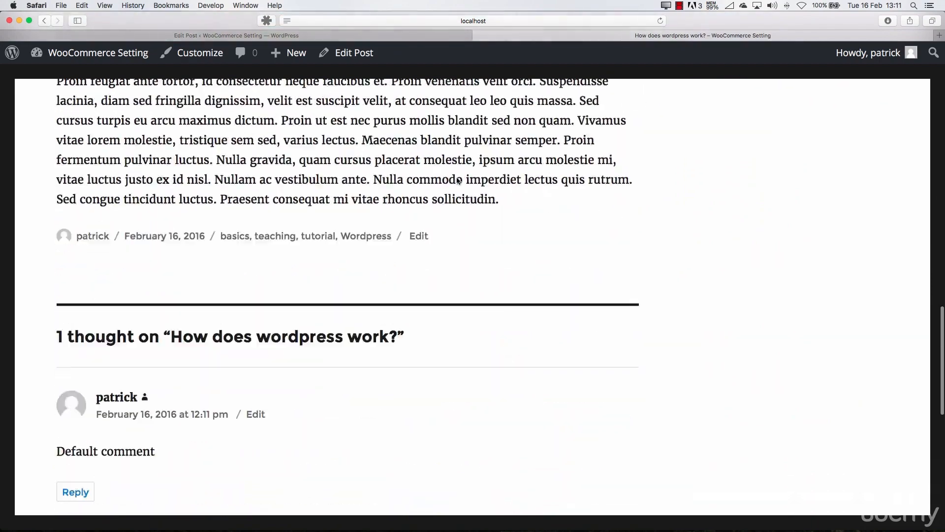
{"action": "scroll", "coordinate": [456, 177], "scroll_direction": "up", "scroll_amount": 6}
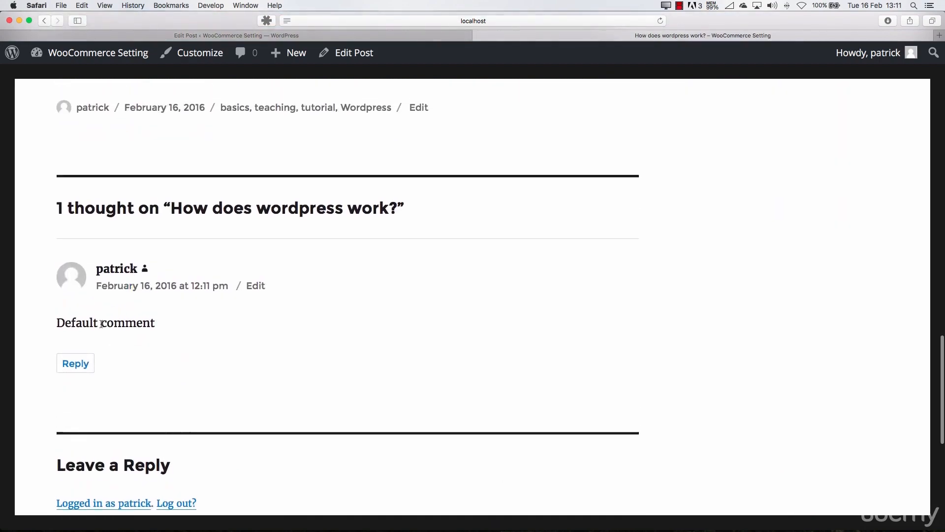
{"action": "scroll", "coordinate": [180, 270], "scroll_direction": "up", "scroll_amount": 20}
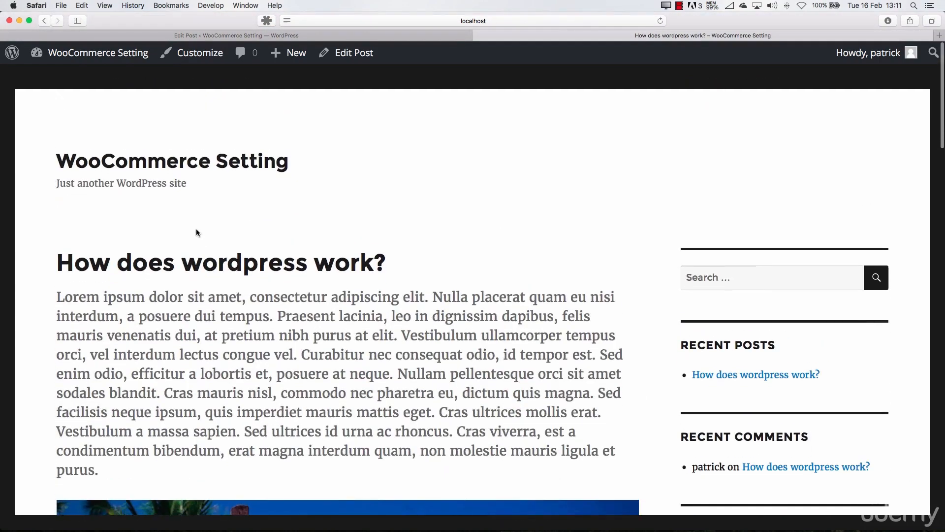
Open the site's home page and examine how the post's excerpt and featured image are shown there
{"action": "left_click", "coordinate": [159, 152]}
{"action": "scroll", "coordinate": [323, 231], "scroll_direction": "down", "scroll_amount": 15}
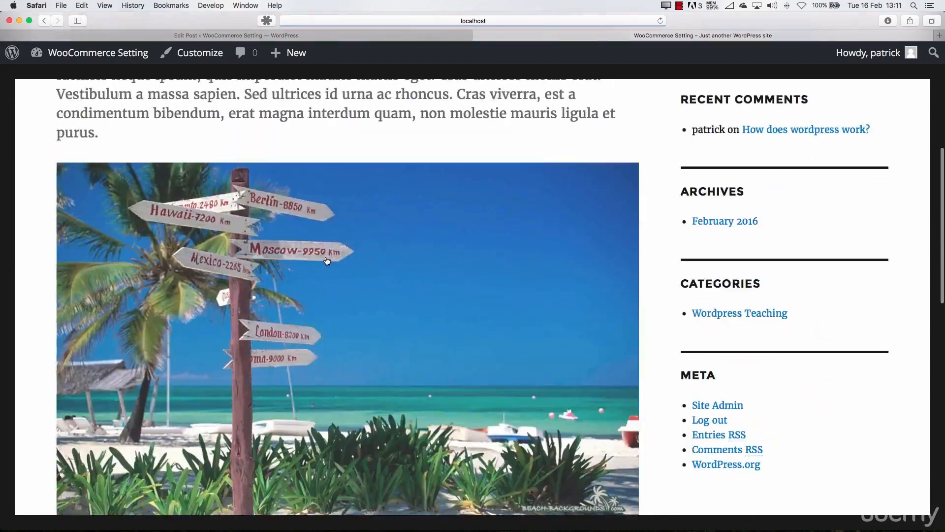
{"action": "scroll", "coordinate": [328, 257], "scroll_direction": "down", "scroll_amount": 3}
{"action": "scroll", "coordinate": [329, 256], "scroll_direction": "up", "scroll_amount": 15}
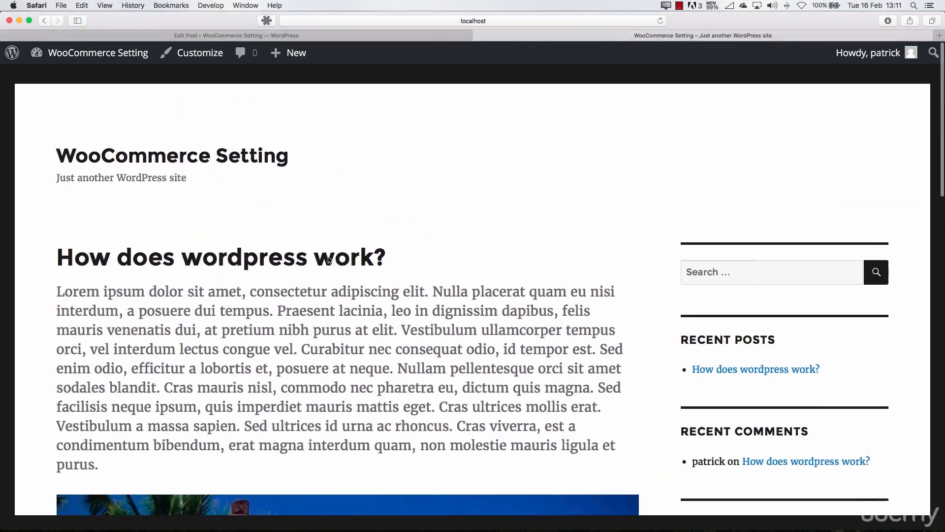
{"action": "scroll", "coordinate": [328, 256], "scroll_direction": "down", "scroll_amount": 3}
{"action": "scroll", "coordinate": [328, 257], "scroll_direction": "down", "scroll_amount": 1}
{"action": "left_click_drag", "start_coordinate": [57, 122], "coordinate": [104, 294]}
{"action": "scroll", "coordinate": [116, 294], "scroll_direction": "down", "scroll_amount": 15}
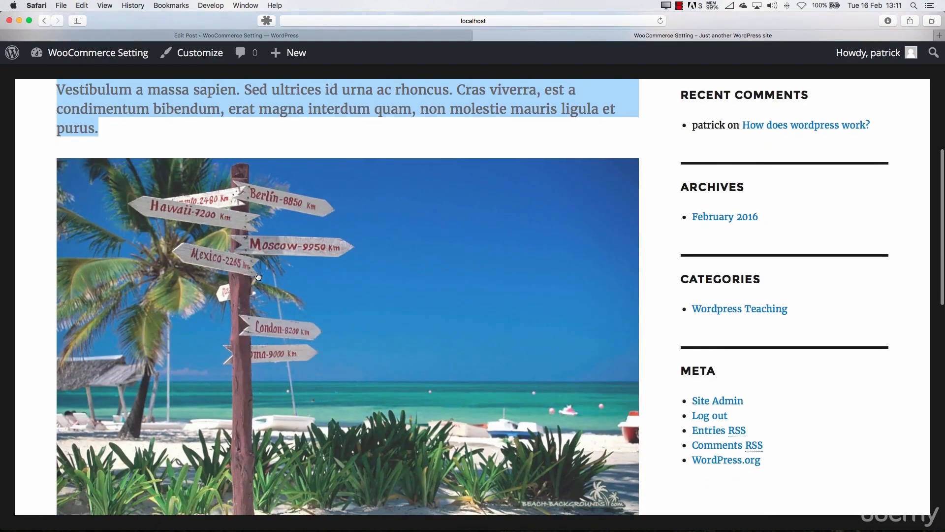
{"action": "scroll", "coordinate": [264, 227], "scroll_direction": "up", "scroll_amount": 15}
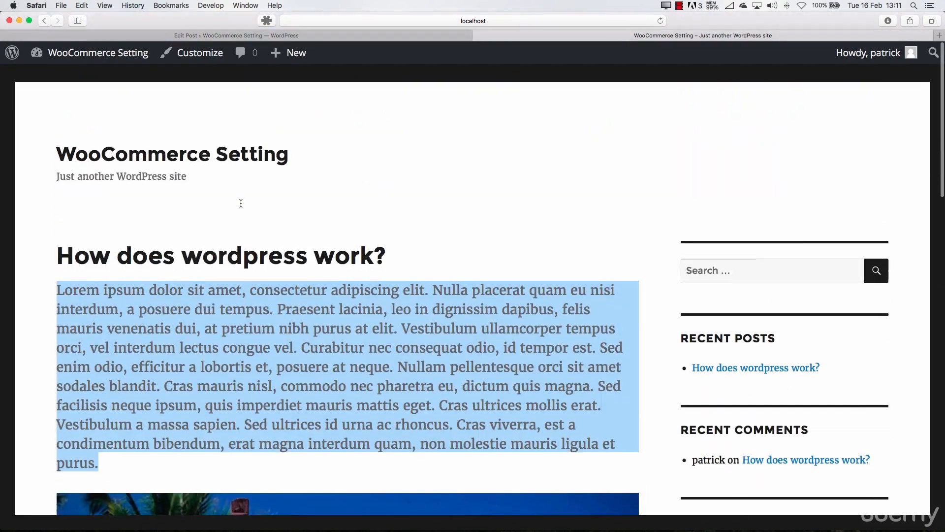
{"action": "left_click", "coordinate": [249, 319]}
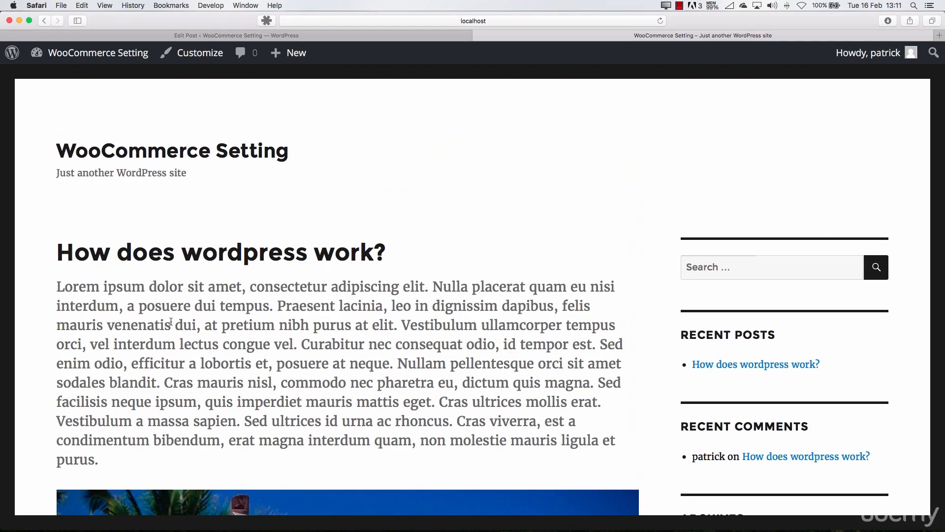
Compare the excerpt with the first paragraph of the post's text on the home page, down to the post's footer
{"action": "double_click", "coordinate": [106, 291]}
{"action": "scroll", "coordinate": [106, 292], "scroll_direction": "down", "scroll_amount": 10}
{"action": "scroll", "coordinate": [138, 272], "scroll_direction": "up", "scroll_amount": 10}
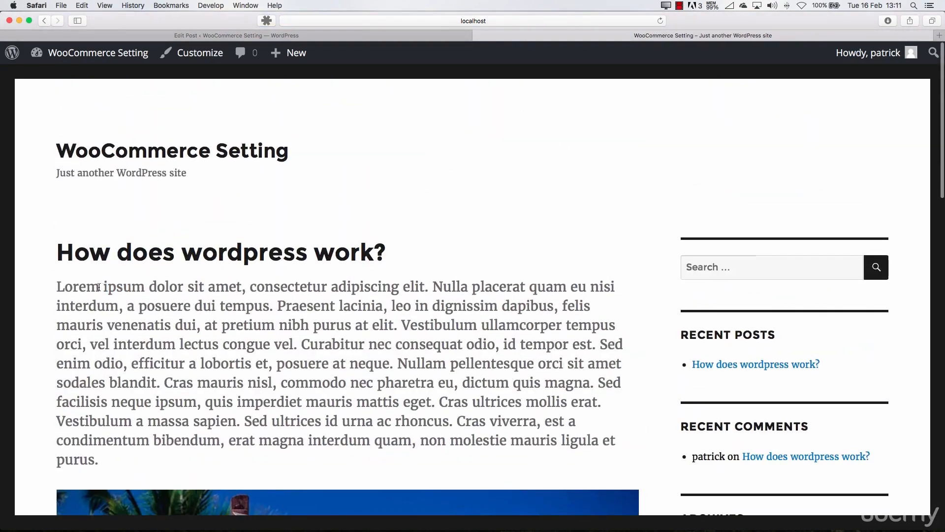
{"action": "left_click_drag", "start_coordinate": [100, 287], "coordinate": [162, 310]}
{"action": "scroll", "coordinate": [167, 315], "scroll_direction": "down", "scroll_amount": 10}
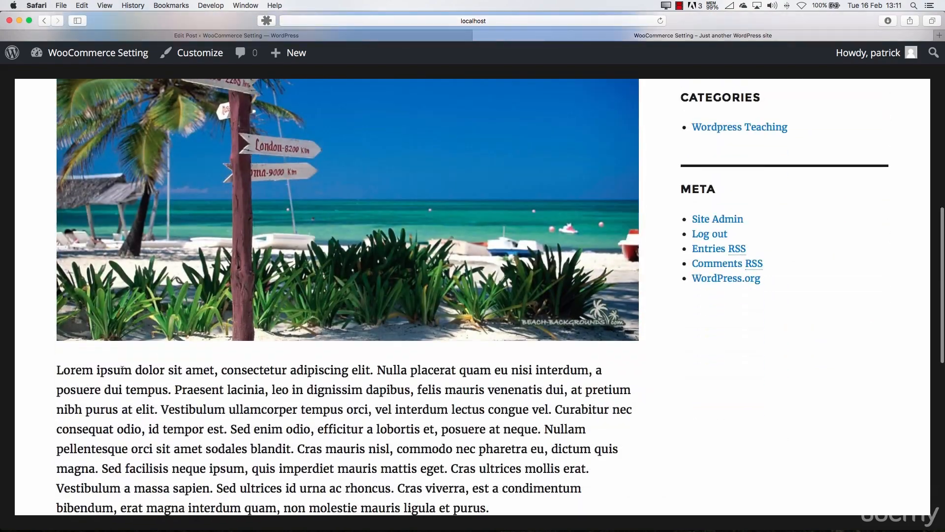
{"action": "left_click_drag", "start_coordinate": [122, 370], "coordinate": [168, 406]}
{"action": "scroll", "coordinate": [172, 398], "scroll_direction": "down", "scroll_amount": 8}
{"action": "scroll", "coordinate": [173, 398], "scroll_direction": "down", "scroll_amount": 4}
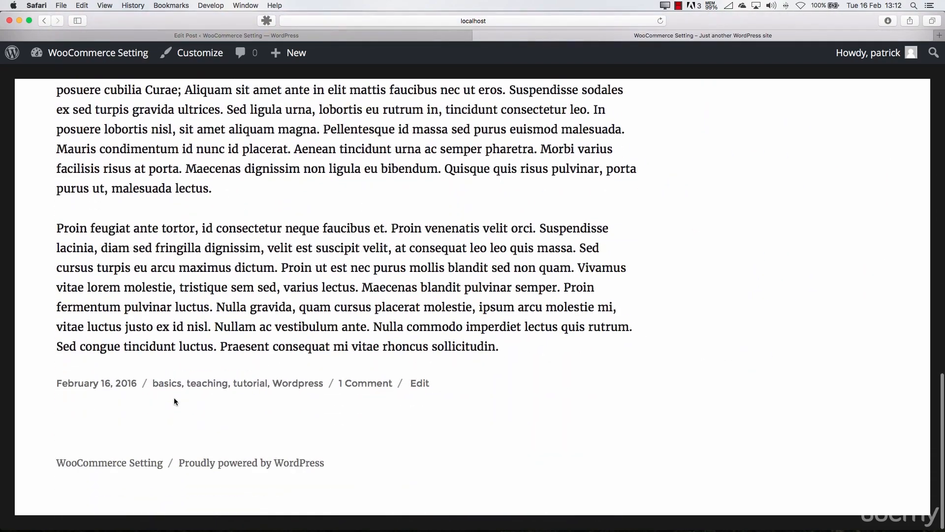
{"action": "scroll", "coordinate": [173, 397], "scroll_direction": "up", "scroll_amount": 20}
Open the single view of the post "How does wordpress work?" and check its author details and comments
{"action": "left_click", "coordinate": [200, 251]}
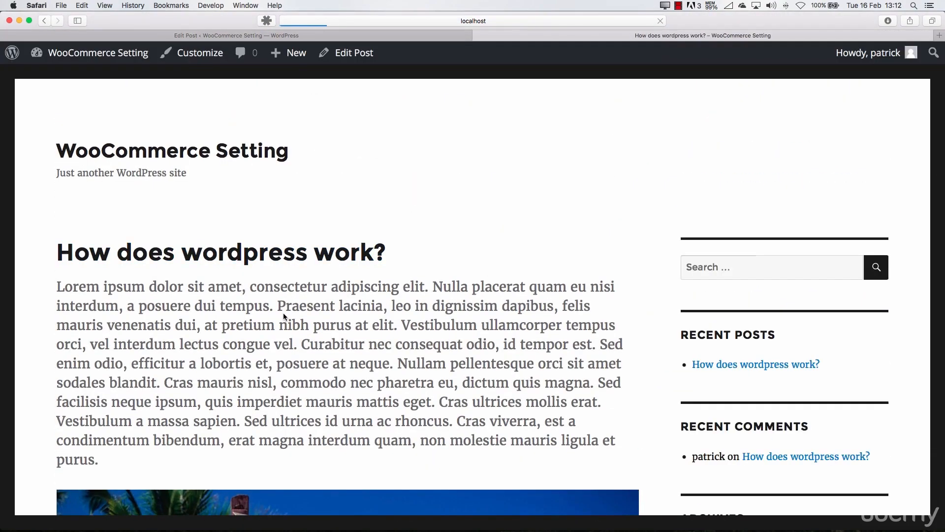
{"action": "scroll", "coordinate": [276, 329], "scroll_direction": "down", "scroll_amount": 15}
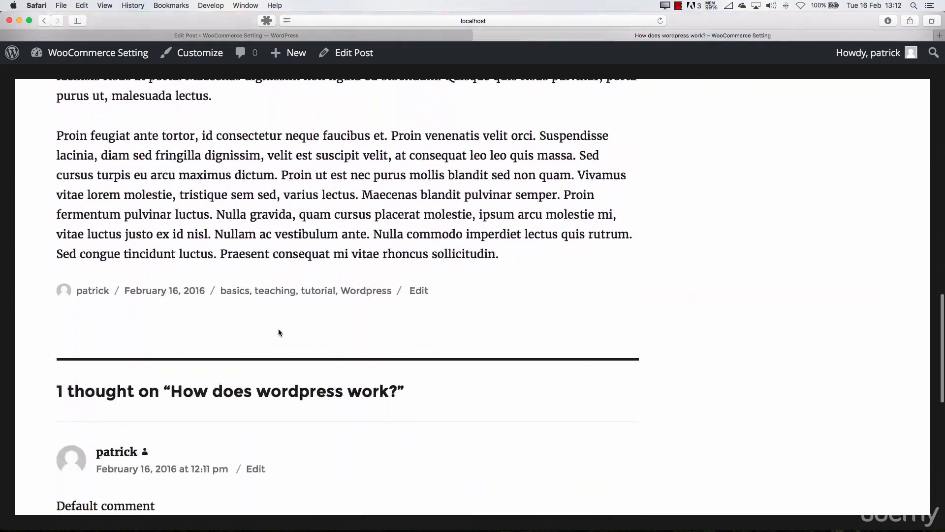
{"action": "scroll", "coordinate": [279, 332], "scroll_direction": "up", "scroll_amount": 15}
{"action": "scroll", "coordinate": [276, 334], "scroll_direction": "up", "scroll_amount": 10}
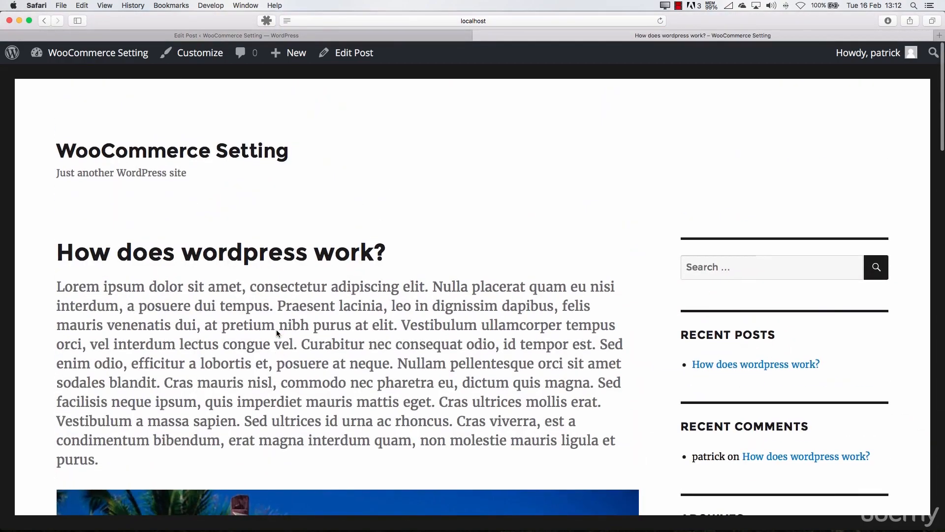
{"action": "scroll", "coordinate": [249, 326], "scroll_direction": "down", "scroll_amount": 3}
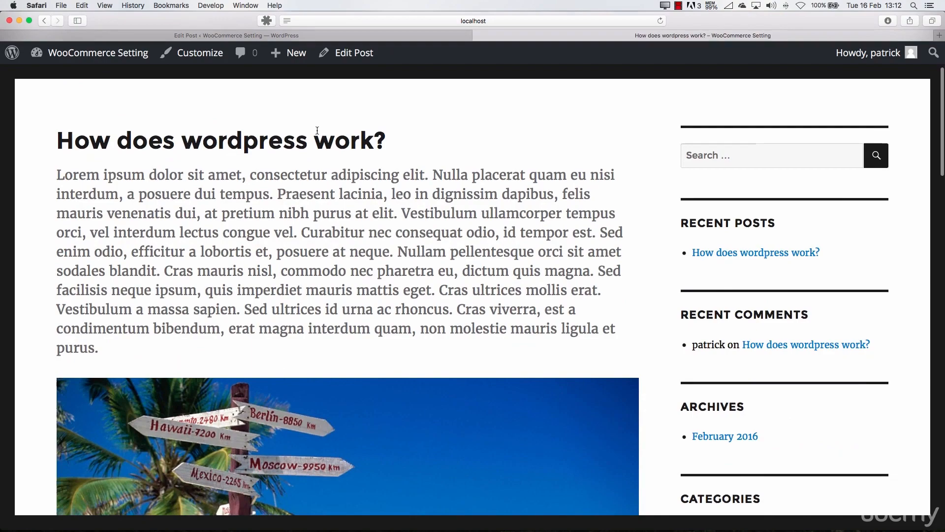
Return to the post's edit page and review its Excerpt, Custom Fields, Comments, Slug, Author and Revisions boxes
{"action": "left_click", "coordinate": [332, 38]}
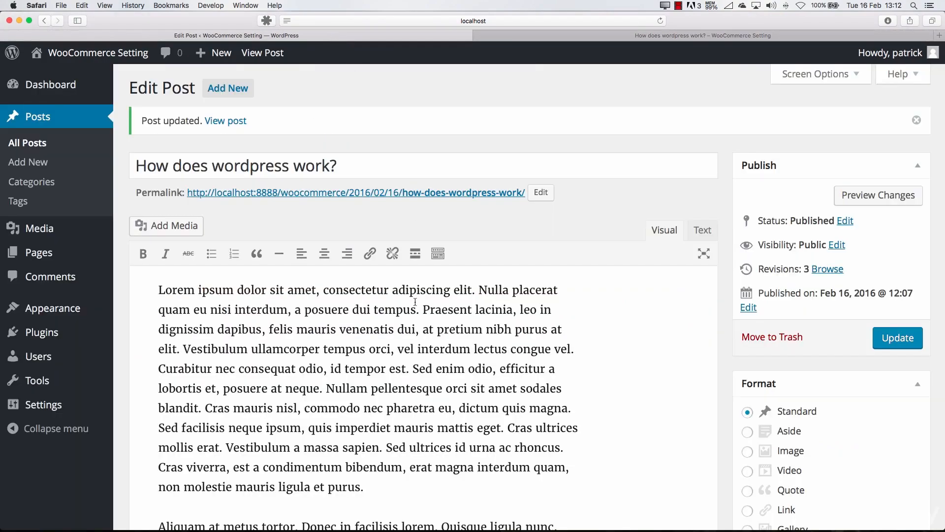
{"action": "scroll", "coordinate": [405, 310], "scroll_direction": "down", "scroll_amount": 20}
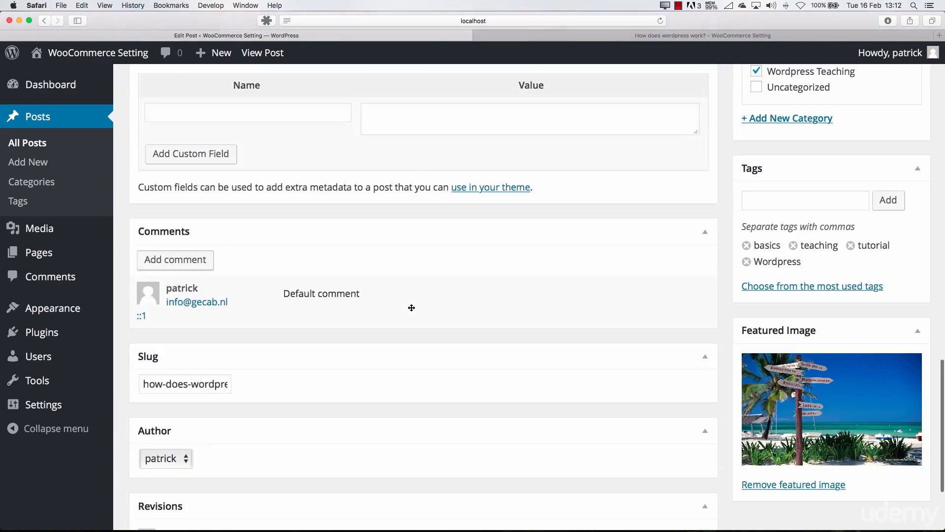
{"action": "scroll", "coordinate": [412, 307], "scroll_direction": "up", "scroll_amount": 10}
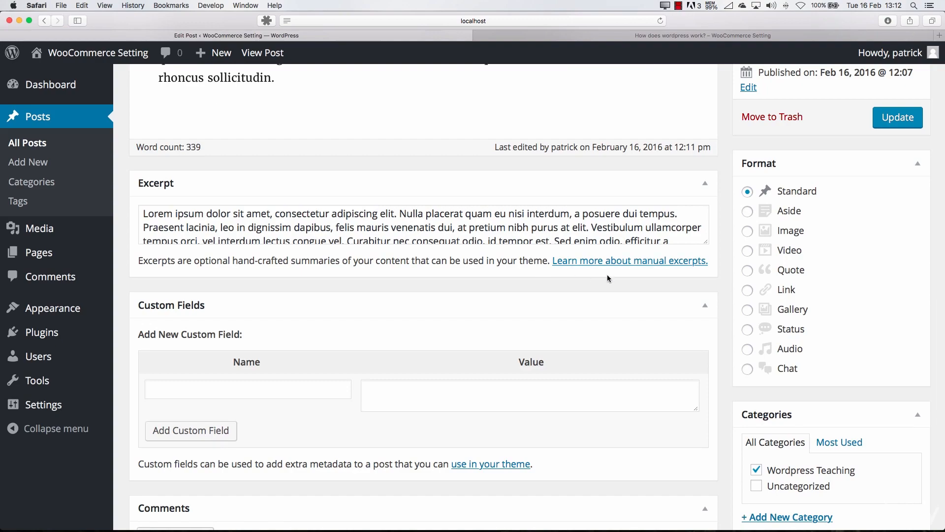
{"action": "scroll", "coordinate": [654, 291], "scroll_direction": "down", "scroll_amount": 5}
{"action": "scroll", "coordinate": [640, 285], "scroll_direction": "up", "scroll_amount": 15}
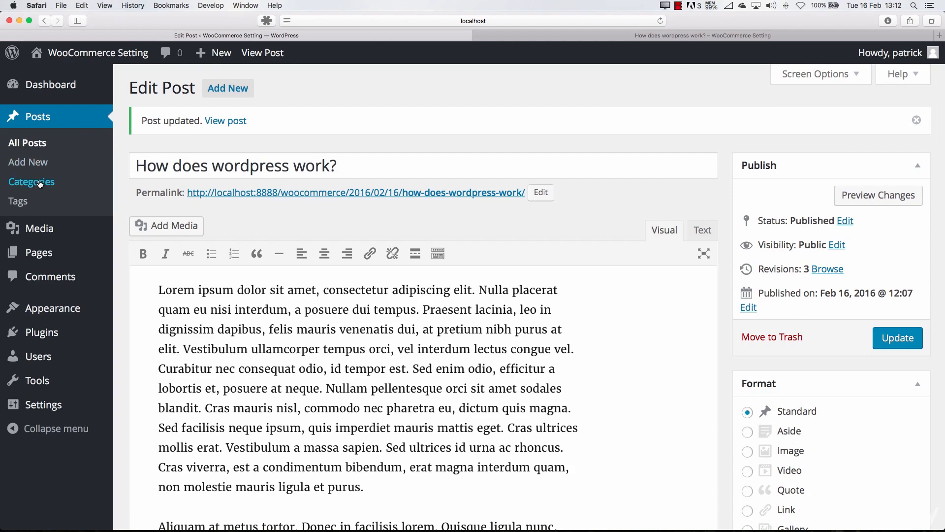
Inspect the site's list of post categories and its list of tags
{"action": "left_click", "coordinate": [42, 184]}
{"action": "mouse_move", "coordinate": [501, 230]}
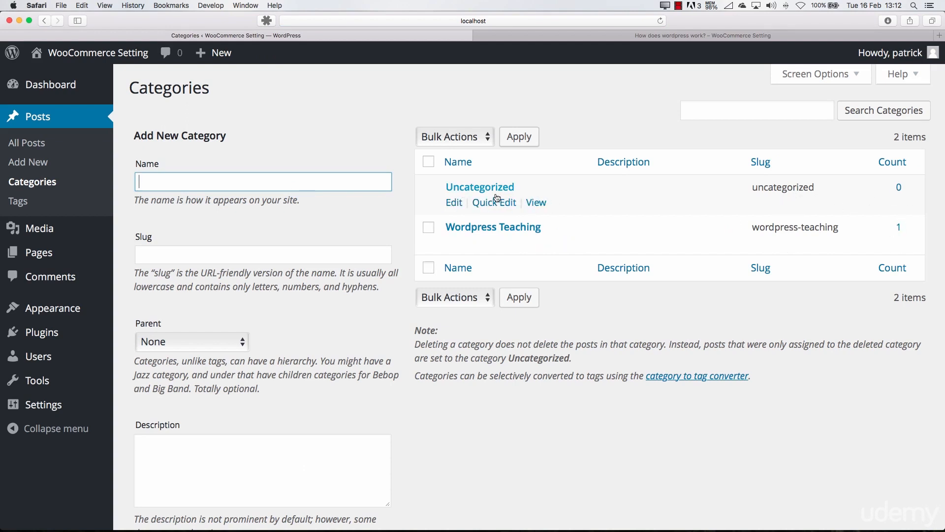
{"action": "left_click", "coordinate": [427, 192]}
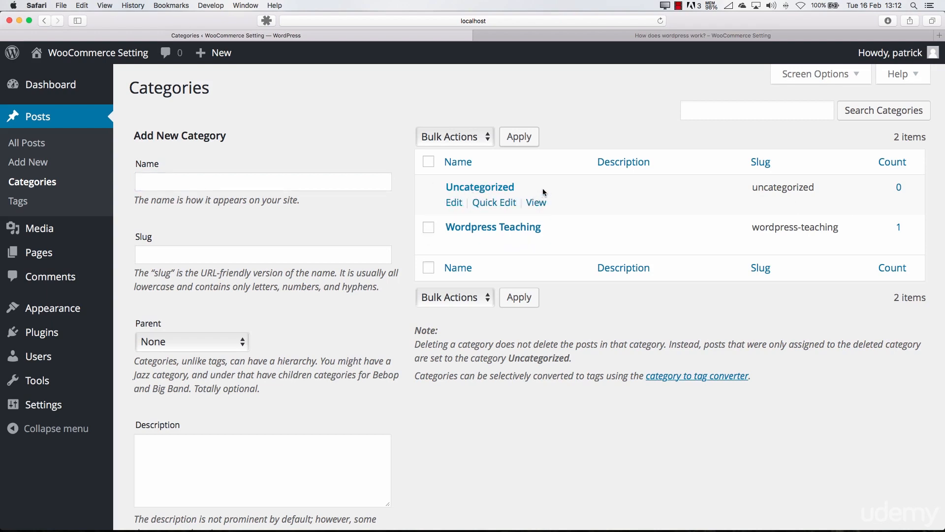
{"action": "left_click", "coordinate": [30, 209]}
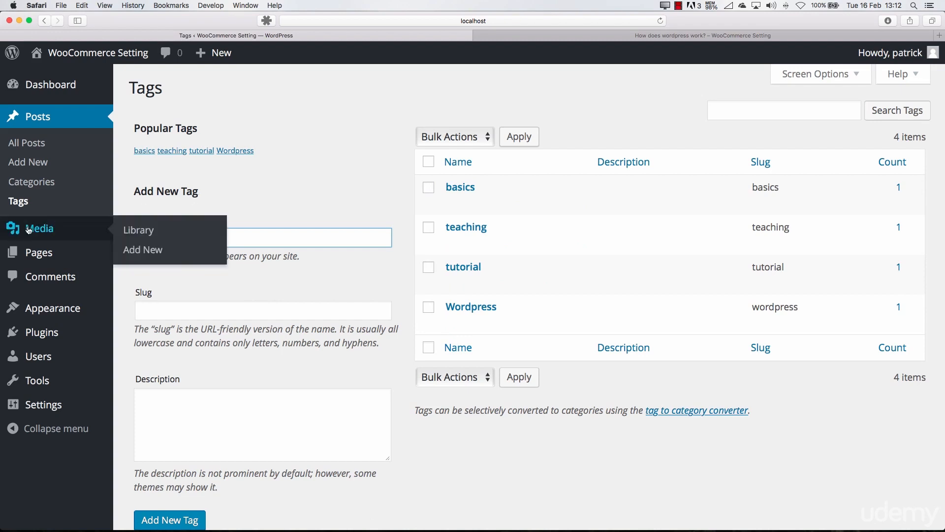
Create and publish a new page titled "Page title" with the copied Lorem ipsum paragraph as its content
{"action": "mouse_move", "coordinate": [54, 258]}
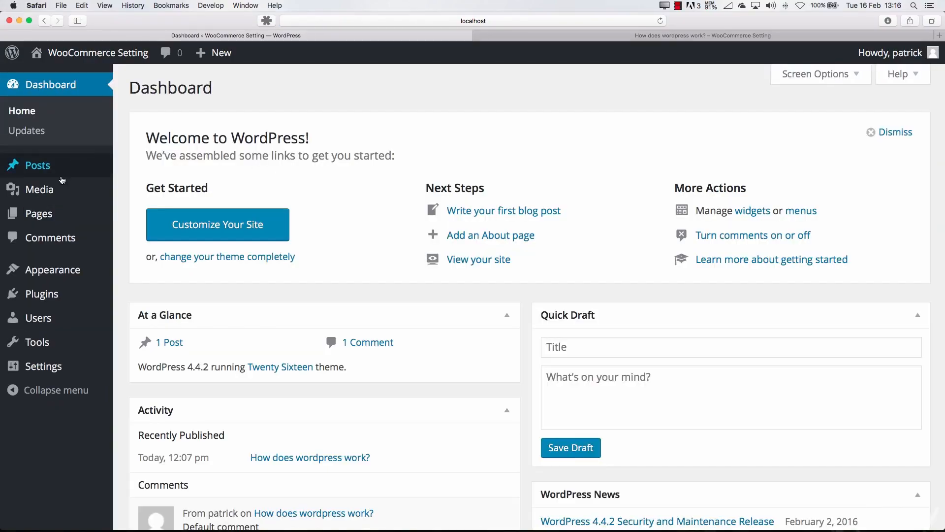
{"action": "left_click", "coordinate": [43, 216]}
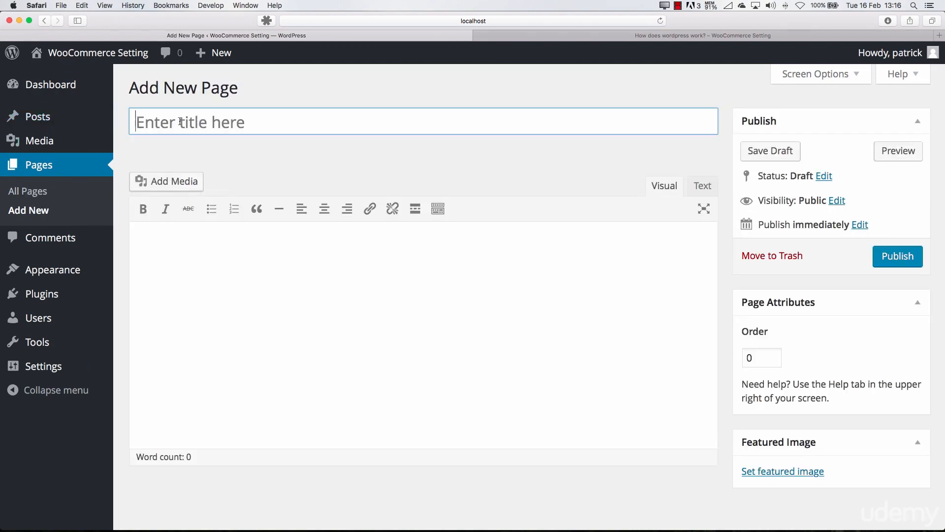
{"action": "type", "text": "Page title"}
{"action": "left_click", "coordinate": [196, 259]}
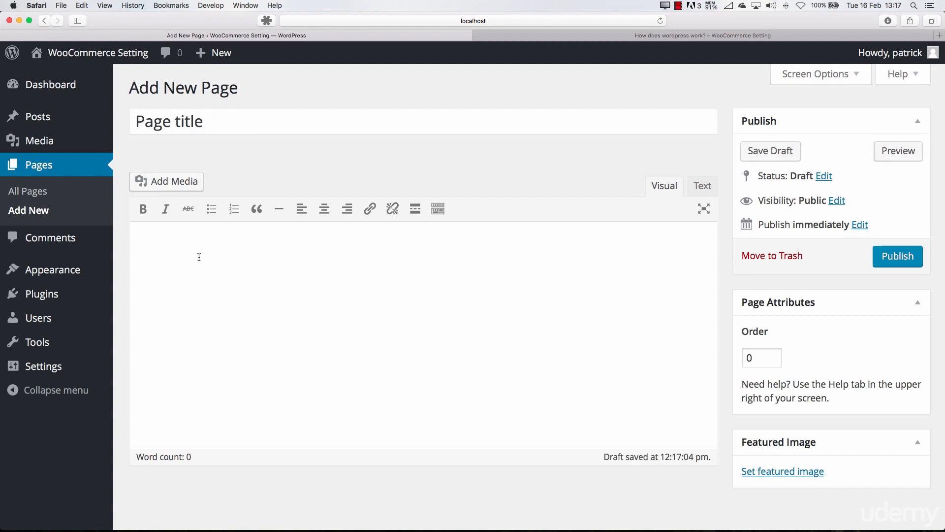
{"action": "type", "text": "Lorem ipsum dolor sit amet, consectetur adipiscing elit. Nulla placerat quam eu nisi interdum, a posuere dui tempus. Praesent lacinia, leo in dignissim dapibus, felis mauris venenatis dui, at pretium nibh purus at elit. Vestibulum ullamcorper tempus orci, vel interdum lectus congue vel. Curabitur nec consequat odio, id tempor est. Sed enim odio, efficitur a lobortis et, posuere at neque. Nullam pellentesque orci sit amet sodales blandit. Cras mauris nisl, commodo nec pharetra eu, dictum quis magna. Sed facilisis neque ipsum, quis imperdiet mauris mattis eget. Cras ultrices mollis erat. Vestibulum a massa sapien. Sed ultrices id urna ac rhoncus. Cras viverra, est a condimentum bibendum, erat magna interdum quam, non molestie mauris ligula et purus."}
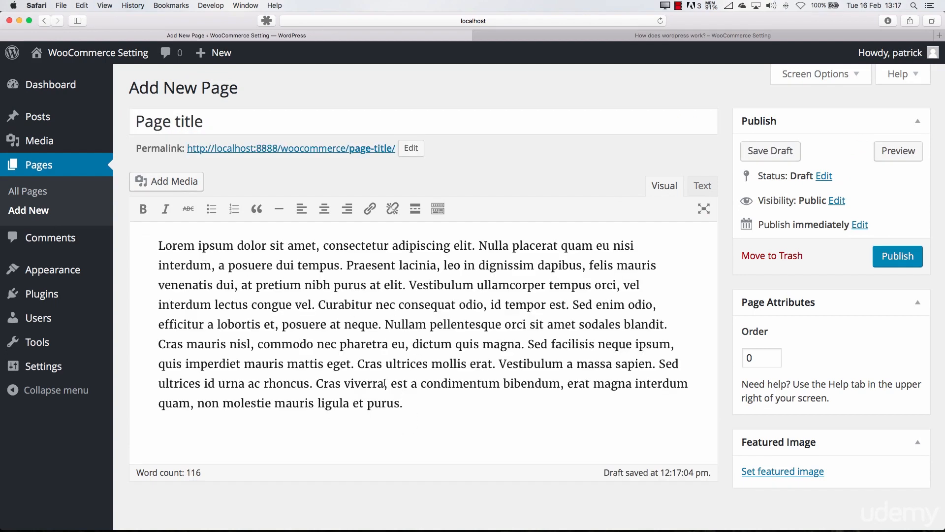
{"action": "left_click", "coordinate": [897, 256]}
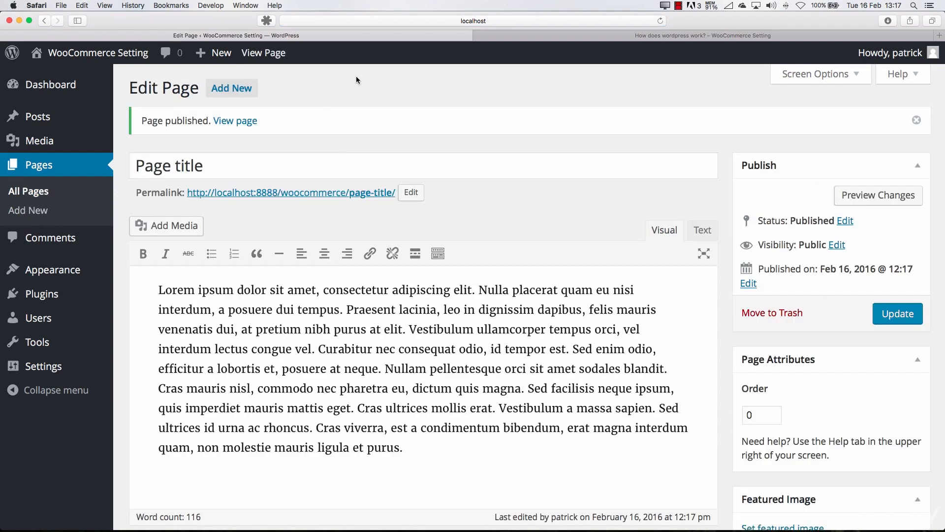
Open the published page "Page title" on the site and close the view of the post "How does wordpress work?"
{"action": "left_click", "coordinate": [244, 122], "text": "super"}
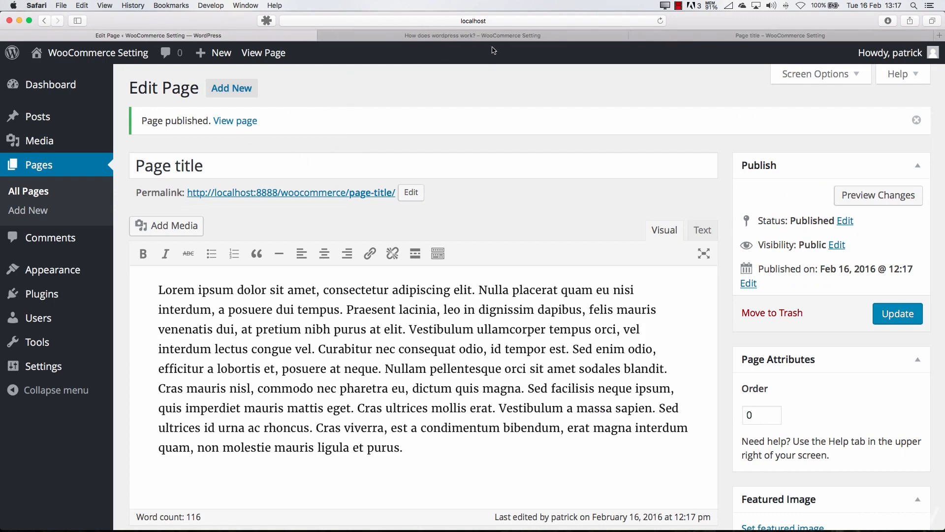
{"action": "left_click", "coordinate": [466, 36]}
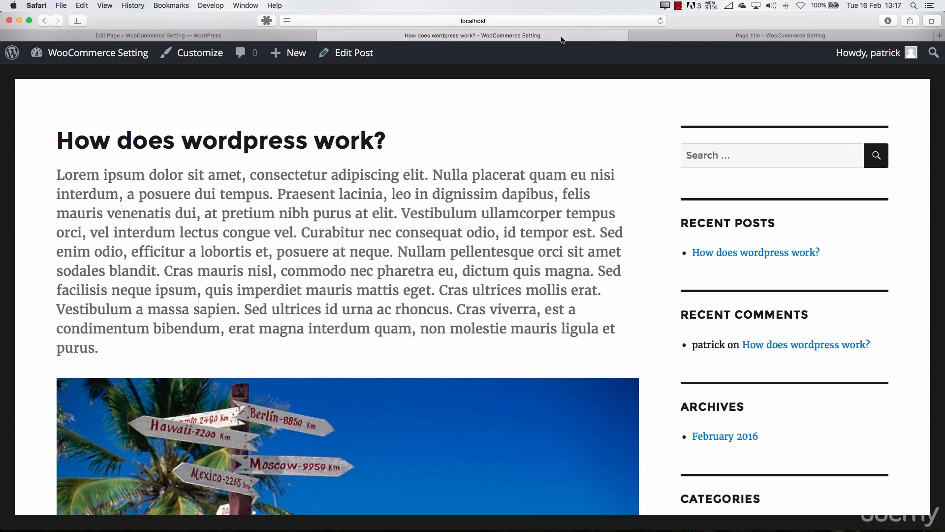
{"action": "left_click", "coordinate": [323, 35]}
{"action": "left_click", "coordinate": [604, 34]}
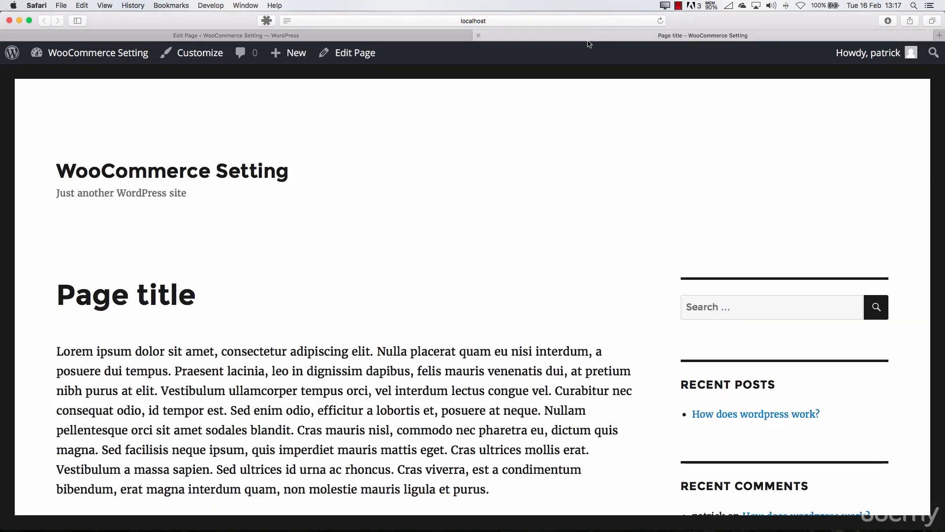
Check the published page's address and look through its layout from the site title down to the Edit link
{"action": "left_click", "coordinate": [498, 19]}
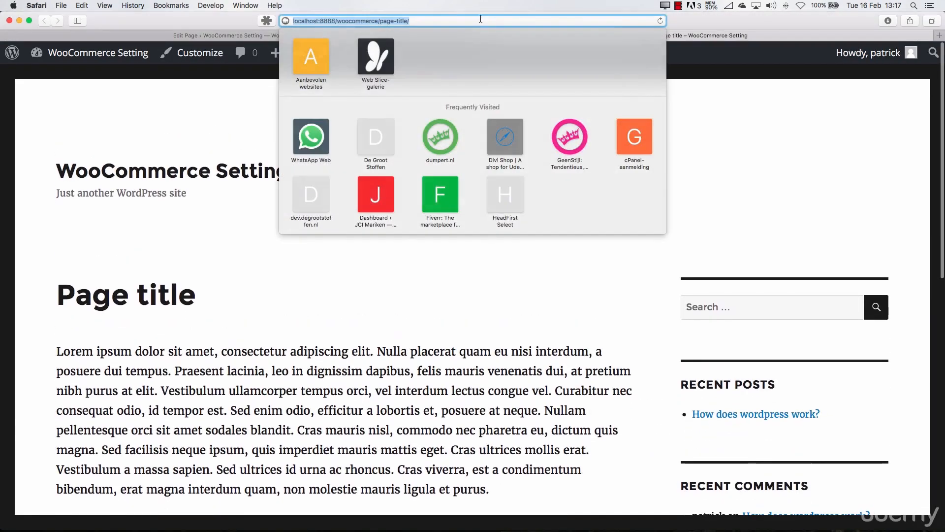
{"action": "left_click", "coordinate": [218, 229]}
{"action": "scroll", "coordinate": [233, 271], "scroll_direction": "down", "scroll_amount": 10}
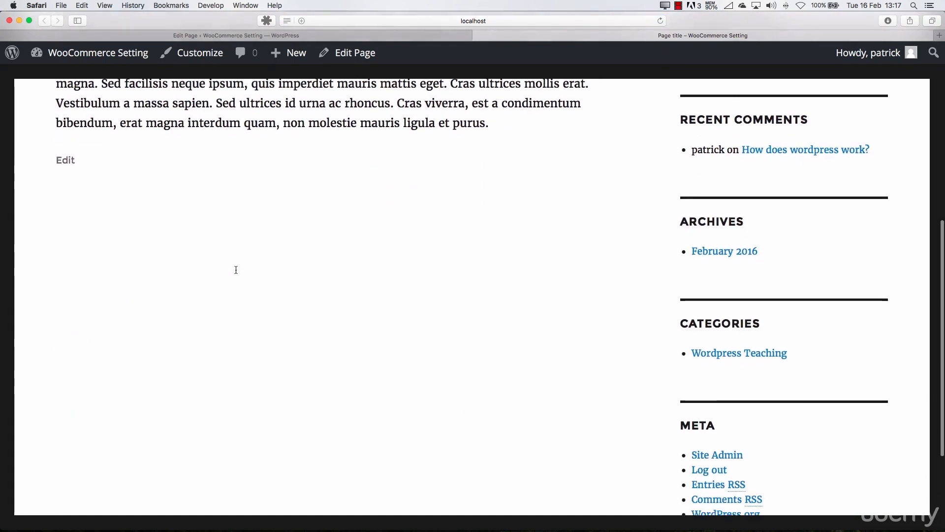
{"action": "scroll", "coordinate": [235, 271], "scroll_direction": "up", "scroll_amount": 10}
{"action": "scroll", "coordinate": [237, 270], "scroll_direction": "down", "scroll_amount": 4}
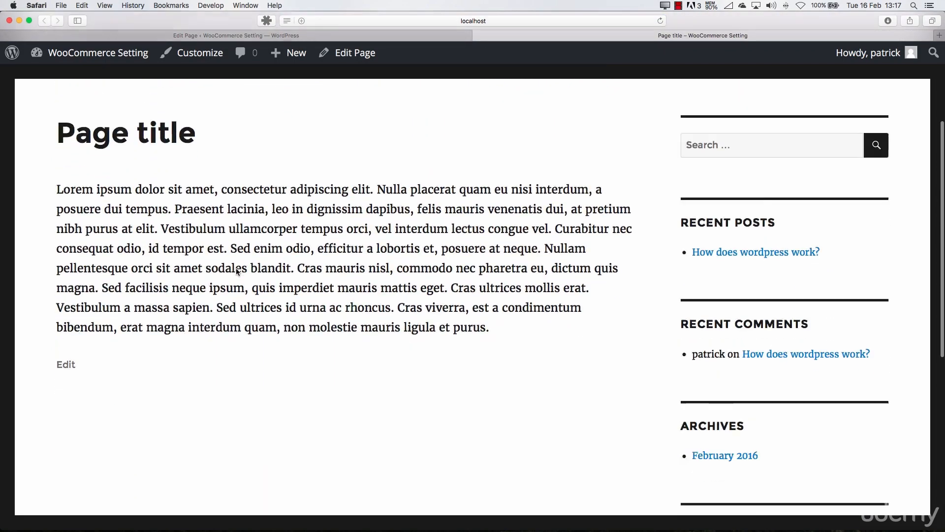
{"action": "scroll", "coordinate": [226, 273], "scroll_direction": "up", "scroll_amount": 5}
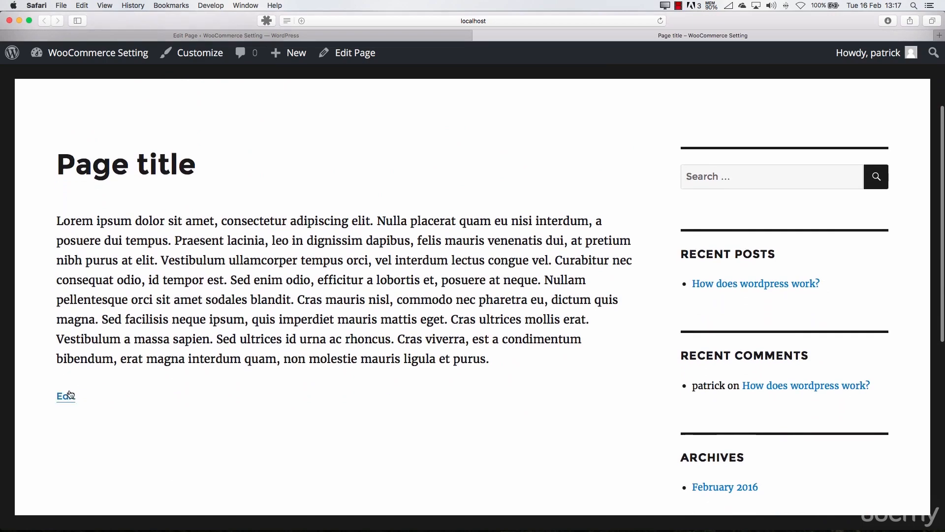
{"action": "scroll", "coordinate": [337, 292], "scroll_direction": "up", "scroll_amount": 5}
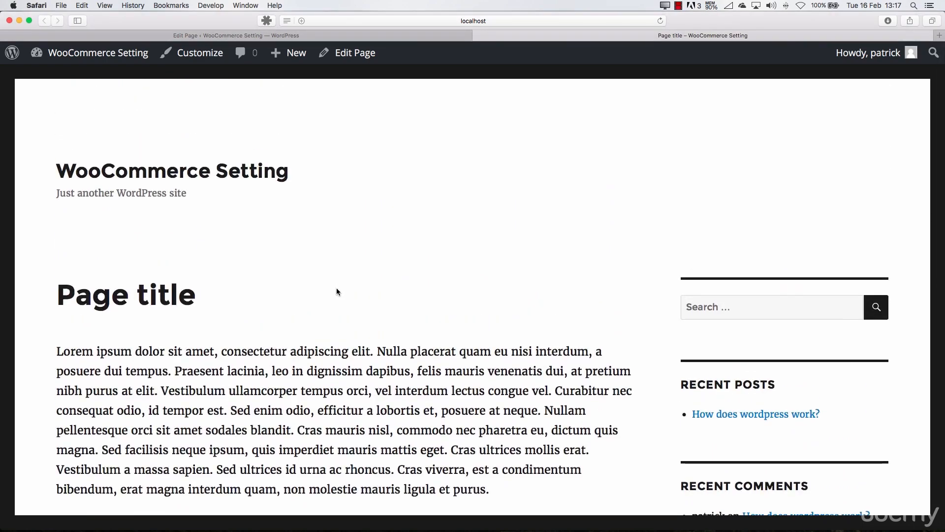
Examine the page's Recent Posts sidebar section and highlight its Lorem ipsum body text
{"action": "double_click", "coordinate": [754, 385]}
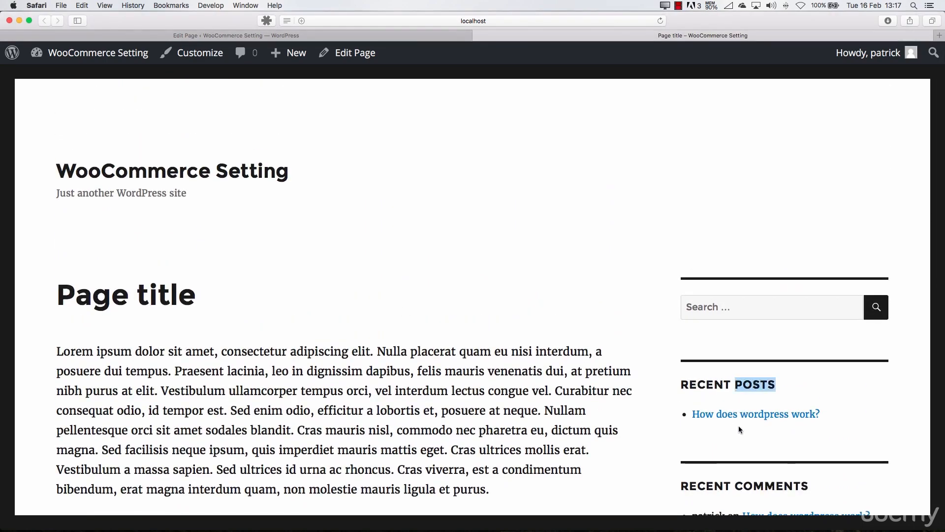
{"action": "scroll", "coordinate": [715, 421], "scroll_direction": "down", "scroll_amount": 5}
{"action": "scroll", "coordinate": [721, 219], "scroll_direction": "up", "scroll_amount": 5}
{"action": "scroll", "coordinate": [721, 220], "scroll_direction": "up", "scroll_amount": 2}
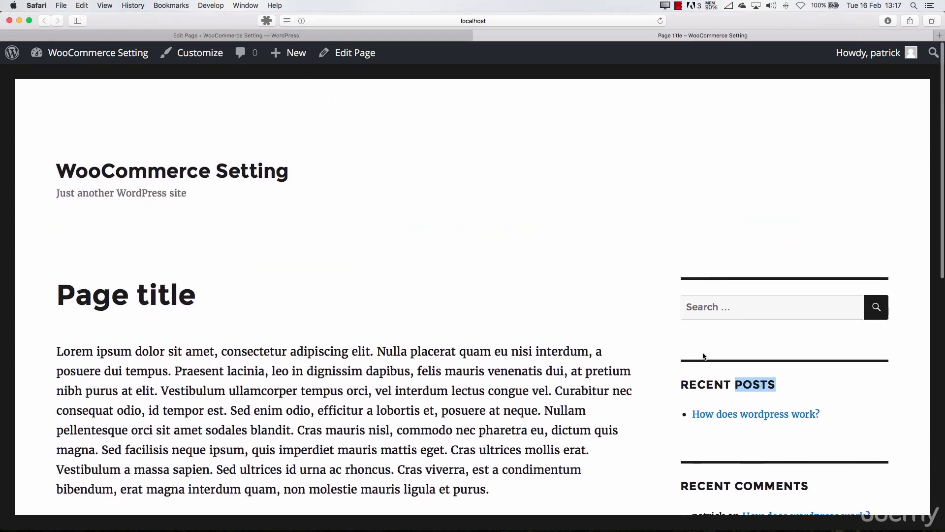
{"action": "scroll", "coordinate": [189, 331], "scroll_direction": "down", "scroll_amount": 3}
{"action": "scroll", "coordinate": [183, 334], "scroll_direction": "down", "scroll_amount": 3}
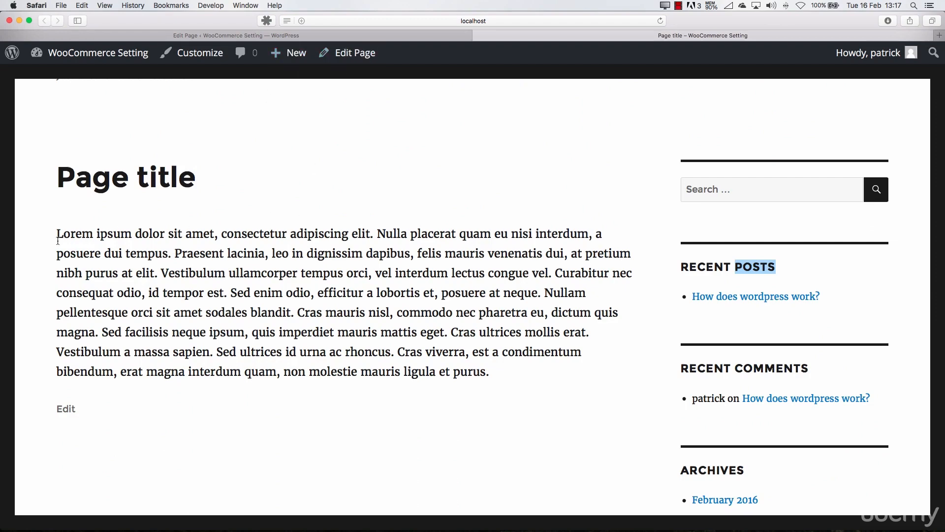
{"action": "left_click_drag", "start_coordinate": [58, 240], "coordinate": [512, 365]}
{"action": "scroll", "coordinate": [424, 367], "scroll_direction": "up", "scroll_amount": 5}
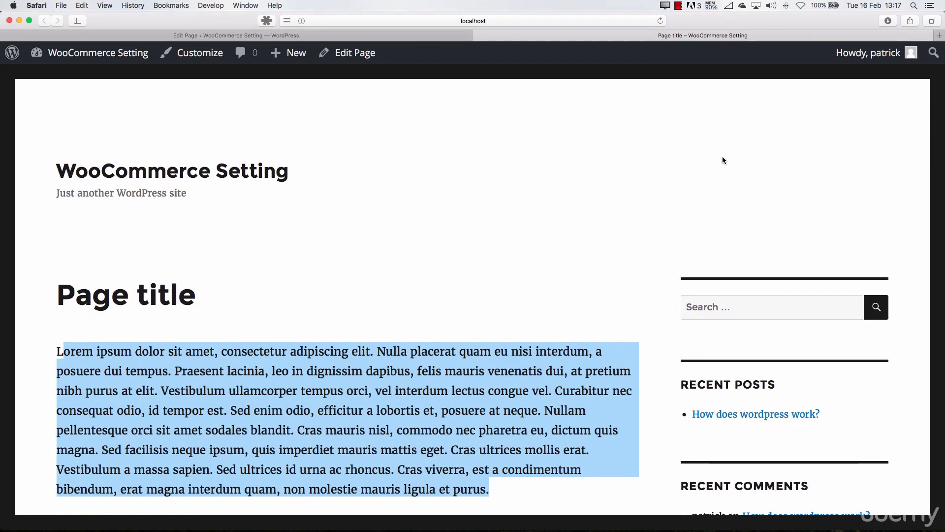
Inspect the "page-title" part of the published page's web address without changing it
{"action": "left_click", "coordinate": [501, 19]}
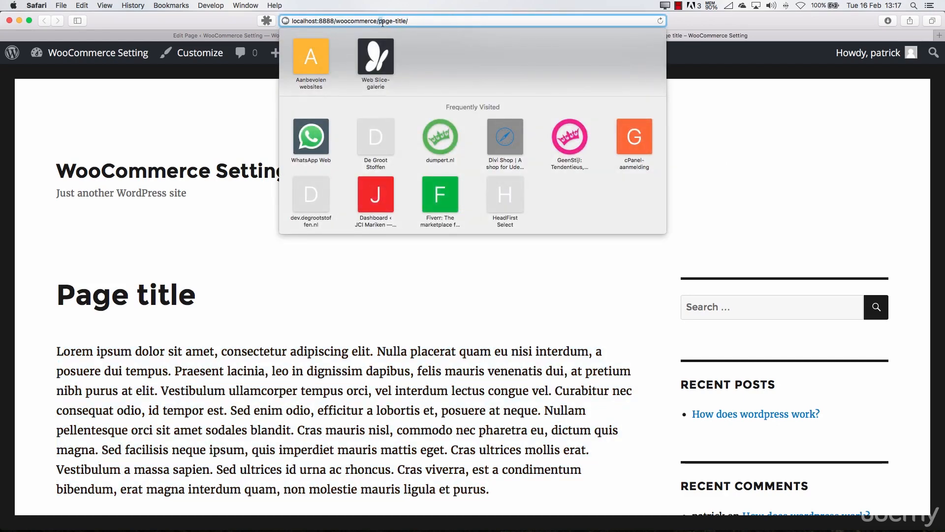
{"action": "left_click_drag", "start_coordinate": [379, 21], "coordinate": [454, 21]}
{"action": "left_click", "coordinate": [386, 22]}
{"action": "left_click", "coordinate": [390, 21]}
{"action": "left_click", "coordinate": [454, 21]}
{"action": "left_click", "coordinate": [235, 218]}
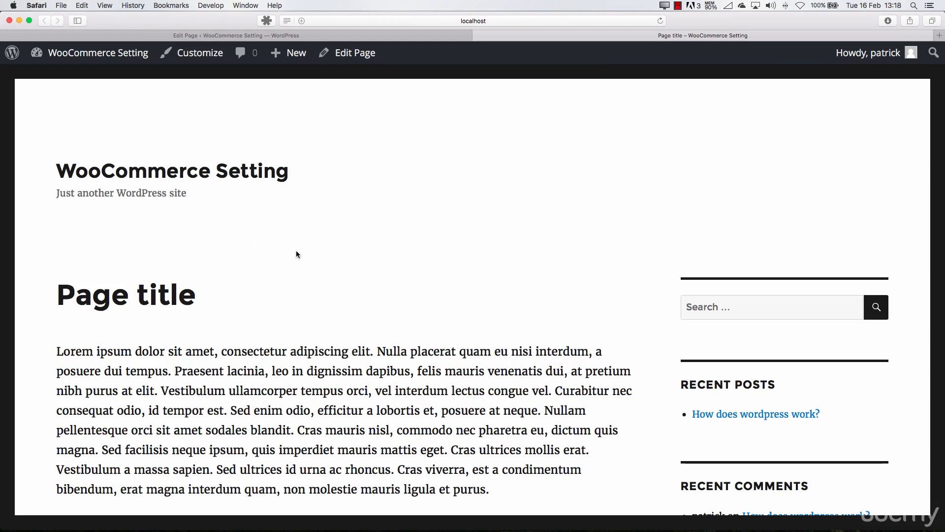
Open the February 2016 archive from the page's sidebar and examine which content it lists
{"action": "scroll", "coordinate": [296, 251], "scroll_direction": "down", "scroll_amount": 7}
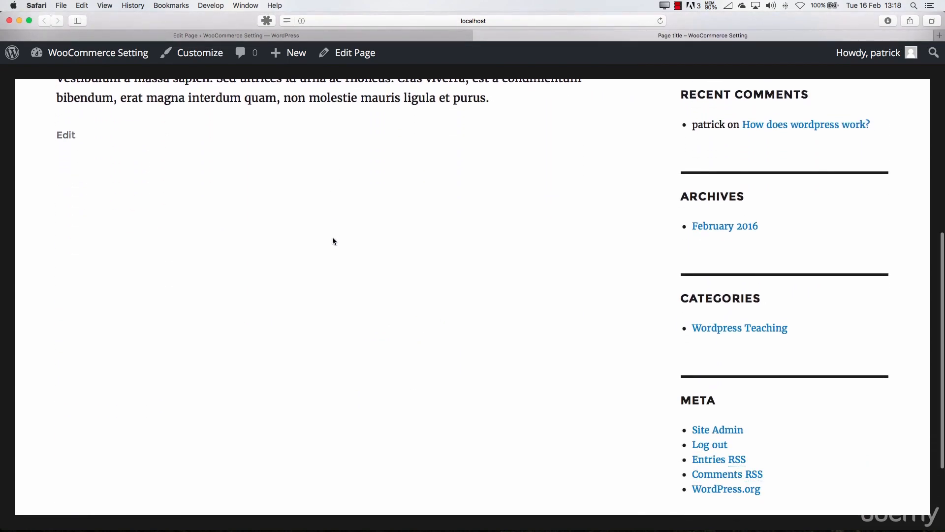
{"action": "scroll", "coordinate": [332, 239], "scroll_direction": "down", "scroll_amount": 3}
{"action": "scroll", "coordinate": [331, 237], "scroll_direction": "up", "scroll_amount": 10}
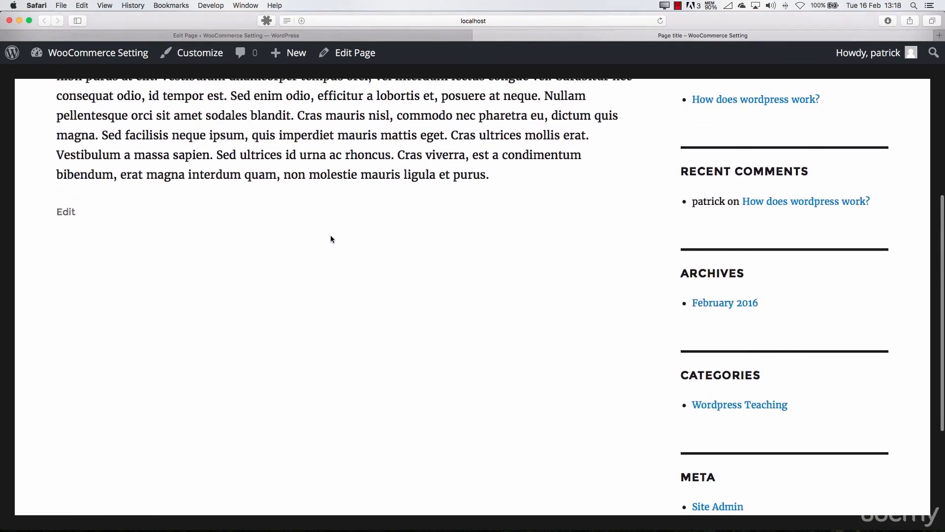
{"action": "scroll", "coordinate": [332, 237], "scroll_direction": "down", "scroll_amount": 3}
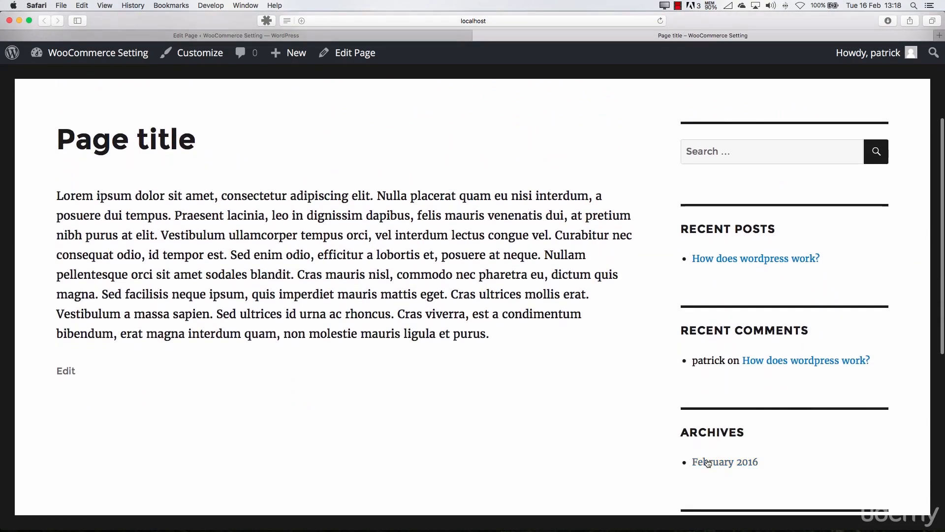
{"action": "left_click", "coordinate": [710, 459]}
{"action": "scroll", "coordinate": [345, 306], "scroll_direction": "down", "scroll_amount": 5}
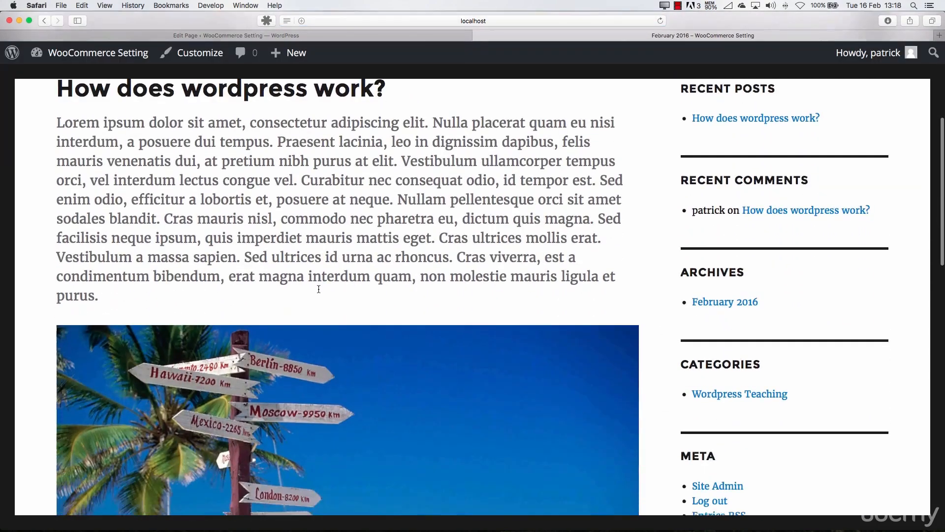
{"action": "scroll", "coordinate": [276, 236], "scroll_direction": "up", "scroll_amount": 3}
{"action": "scroll", "coordinate": [338, 320], "scroll_direction": "down", "scroll_amount": 15}
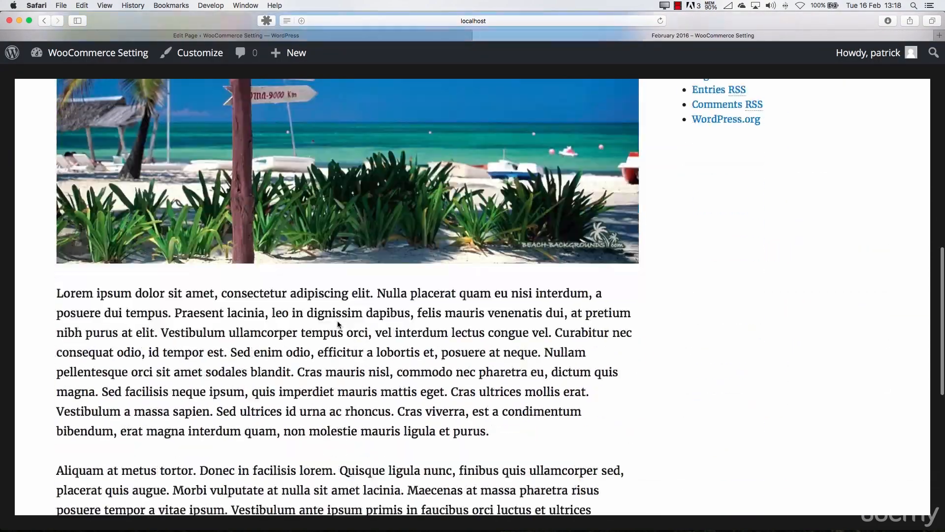
{"action": "scroll", "coordinate": [336, 320], "scroll_direction": "up", "scroll_amount": 13}
{"action": "scroll", "coordinate": [337, 321], "scroll_direction": "up", "scroll_amount": 3}
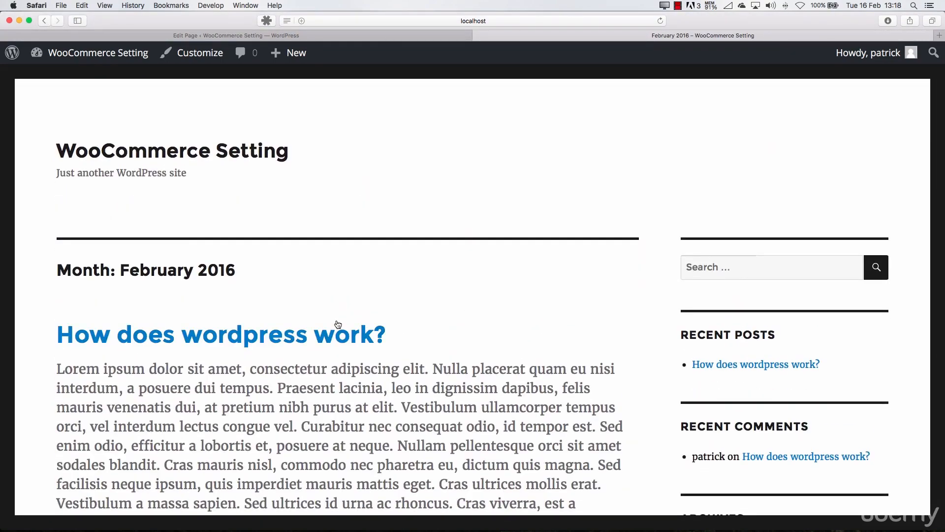
Return to the edit view of "Page title" and review the boxes offered in its Screen Options
{"action": "left_click", "coordinate": [375, 33]}
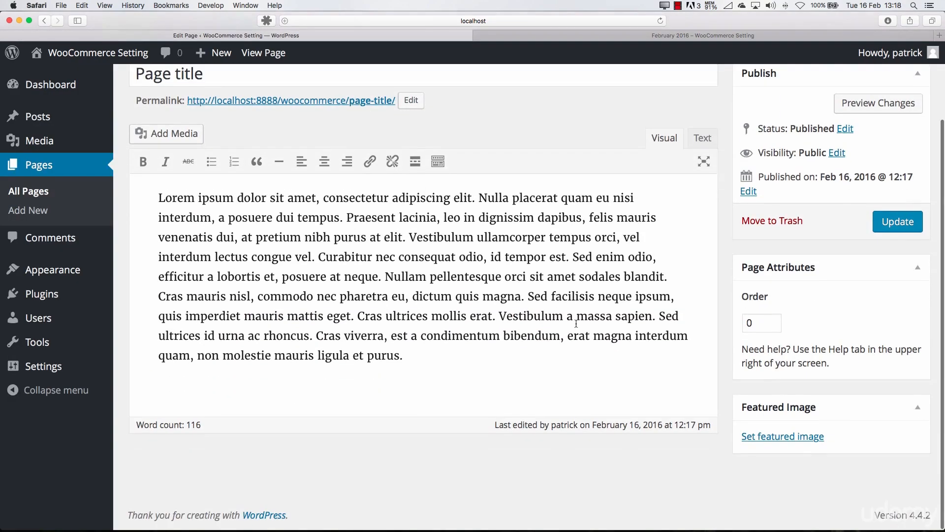
{"action": "scroll", "coordinate": [576, 323], "scroll_direction": "up", "scroll_amount": 3}
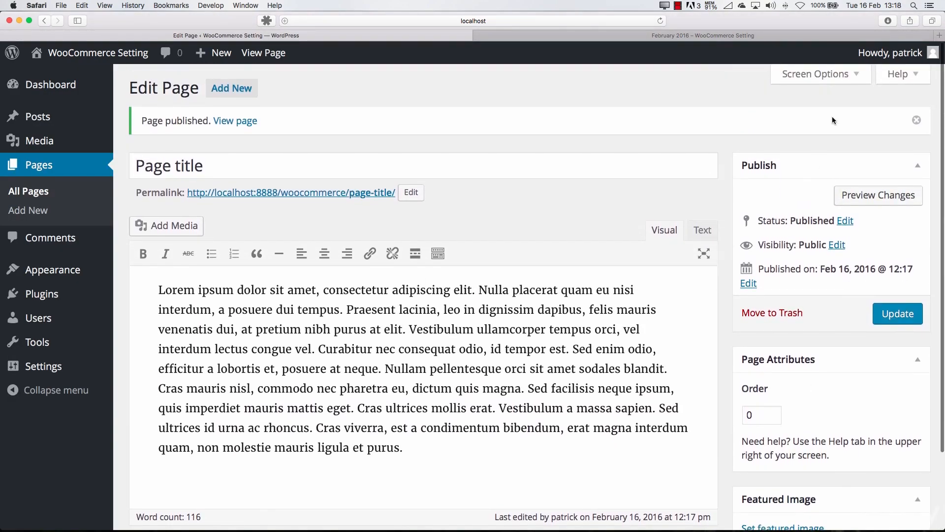
{"action": "left_click", "coordinate": [818, 74]}
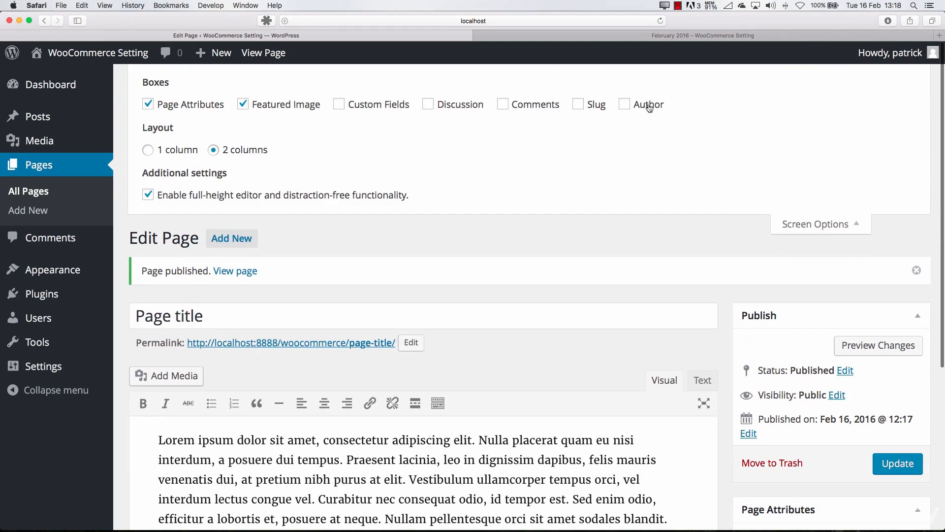
{"action": "left_click", "coordinate": [818, 226]}
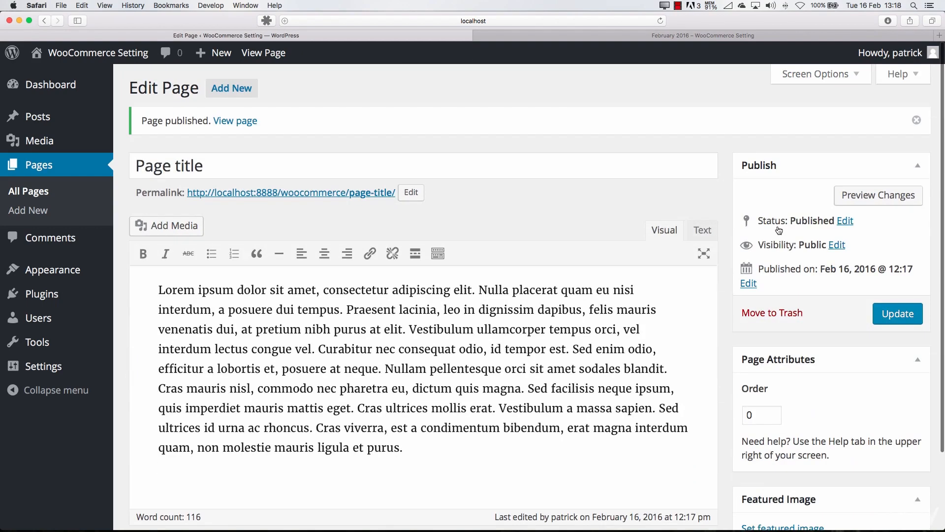
Review the page's body text in the editor and the Order field in its Page Attributes
{"action": "scroll", "coordinate": [477, 316], "scroll_direction": "down", "scroll_amount": 3}
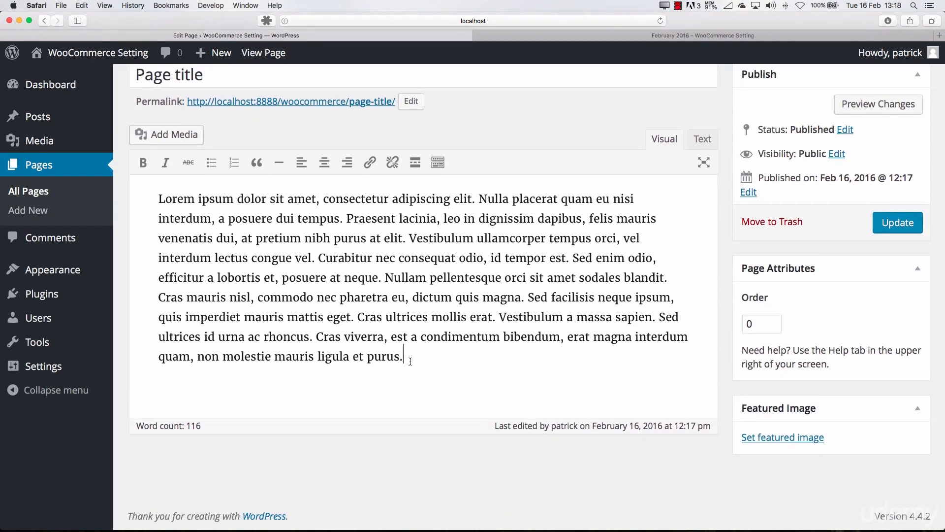
{"action": "left_click_drag", "start_coordinate": [410, 361], "coordinate": [134, 197]}
{"action": "key", "text": "super+c"}
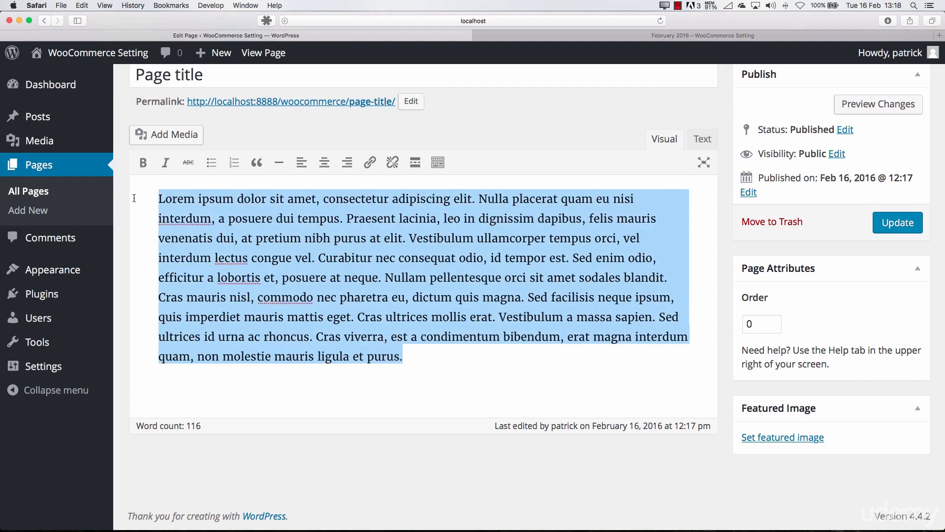
{"action": "scroll", "coordinate": [357, 225], "scroll_direction": "up", "scroll_amount": 3}
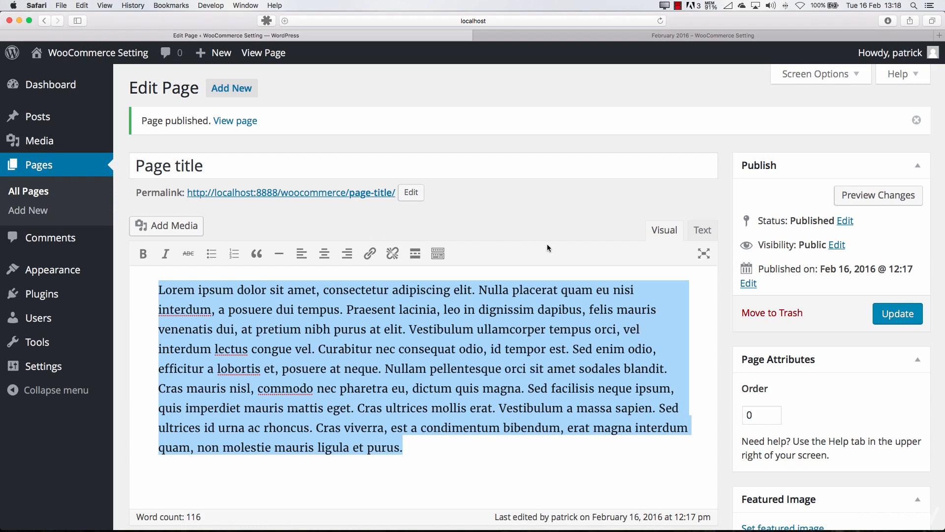
{"action": "scroll", "coordinate": [652, 327], "scroll_direction": "down", "scroll_amount": 3}
{"action": "double_click", "coordinate": [757, 346]}
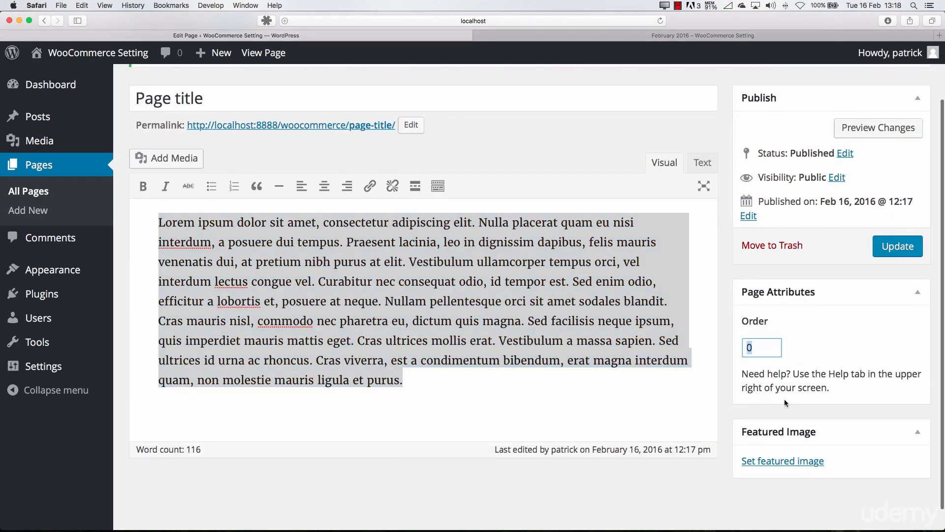
{"action": "left_click", "coordinate": [637, 409]}
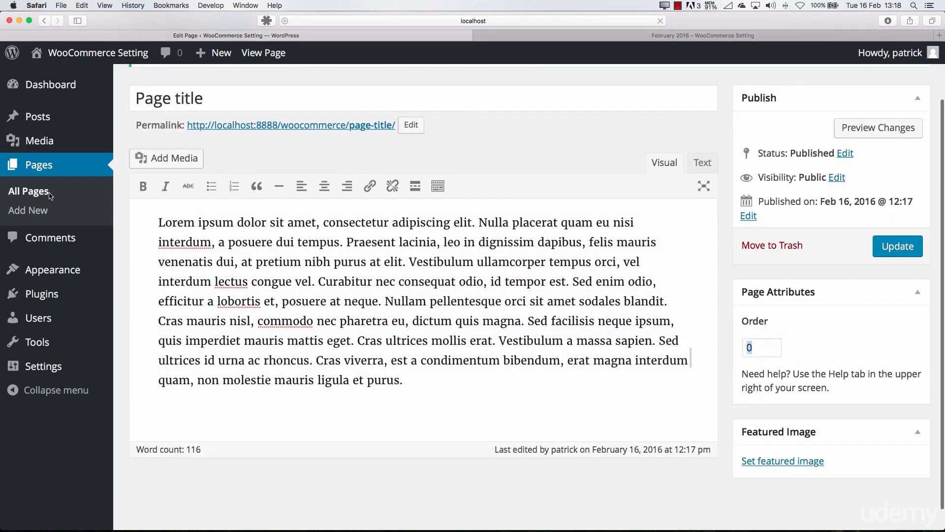
Add a new page titled "Extra Page" and paste the copied Lorem ipsum text as its body
{"action": "left_click", "coordinate": [51, 195]}
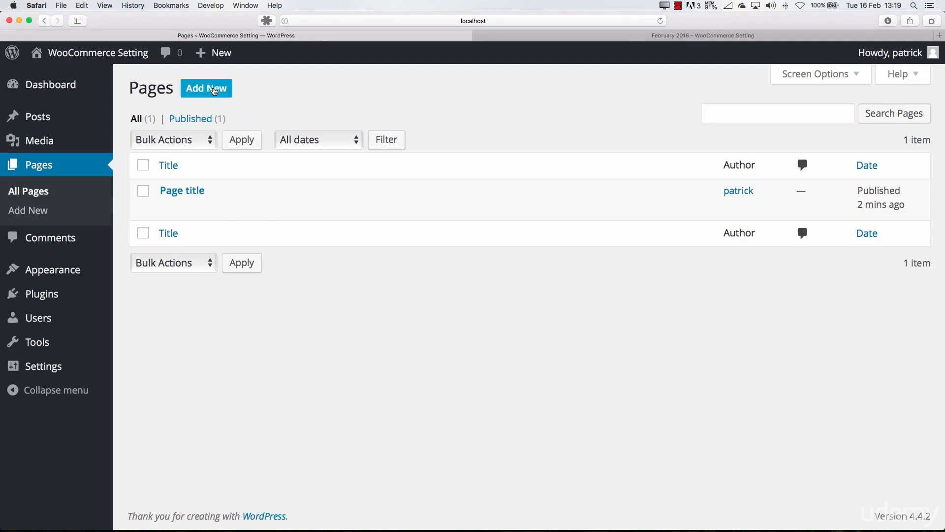
{"action": "left_click", "coordinate": [215, 91]}
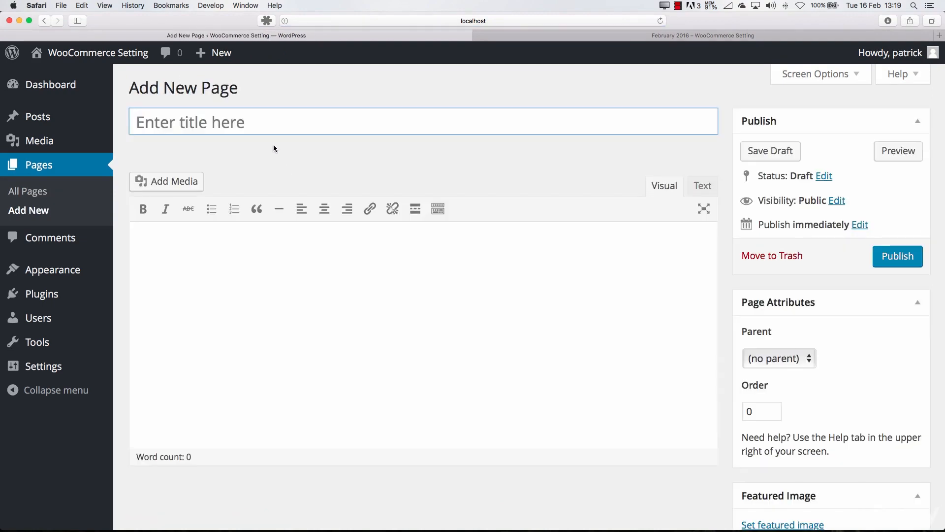
{"action": "type", "text": "Extra "}
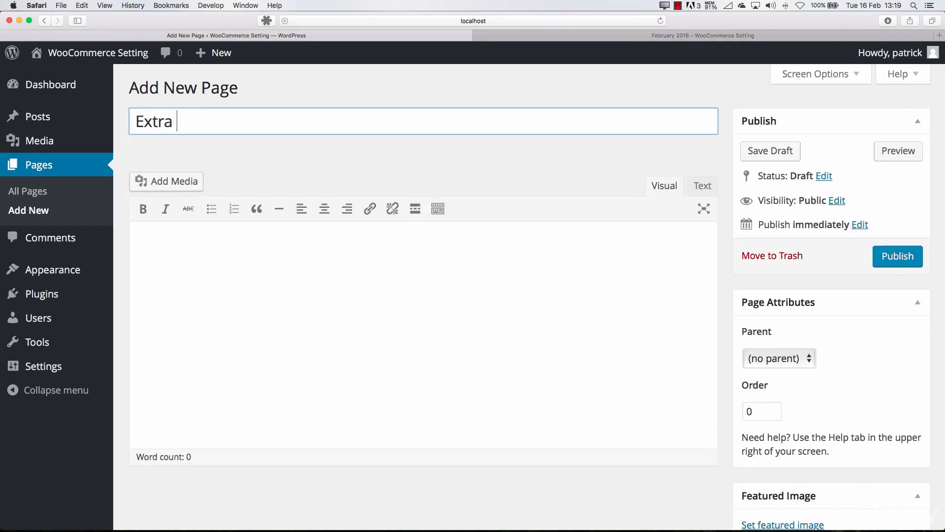
{"action": "type", "text": "Page"}
{"action": "left_click", "coordinate": [321, 303]}
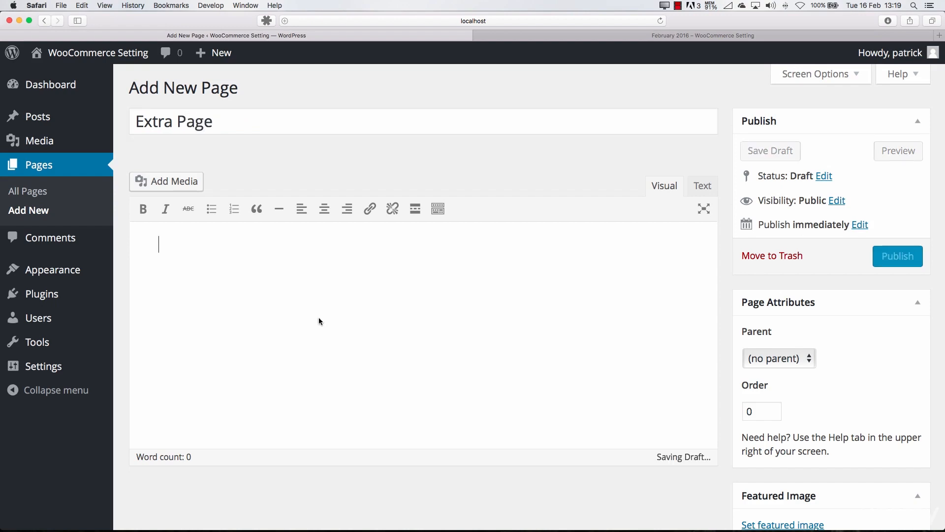
{"action": "key", "text": "super+v"}
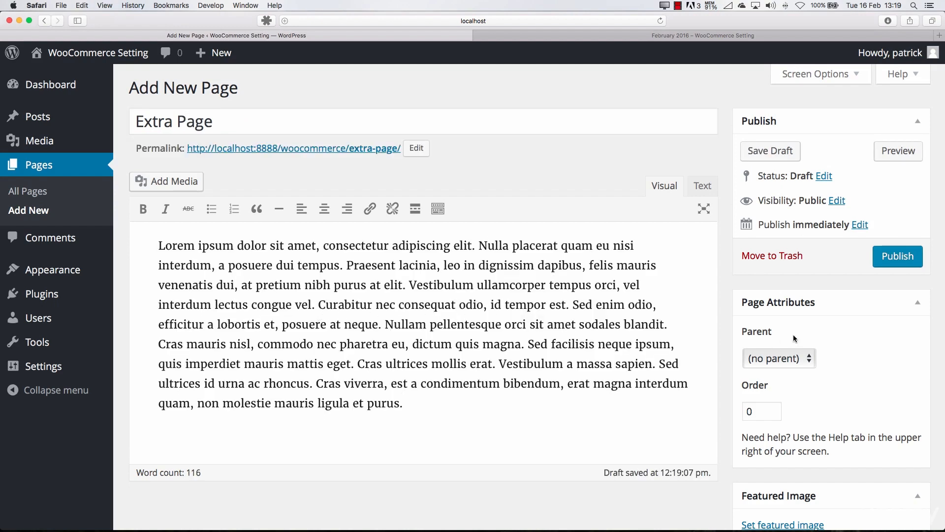
Set "Page title" as the parent of Extra Page, publish it and list all pages
{"action": "left_click", "coordinate": [771, 364]}
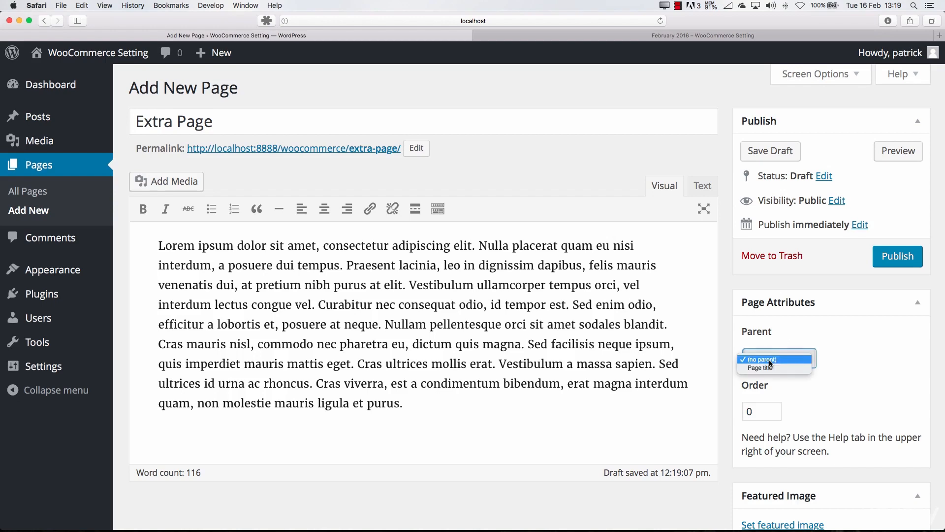
{"action": "left_click", "coordinate": [766, 368]}
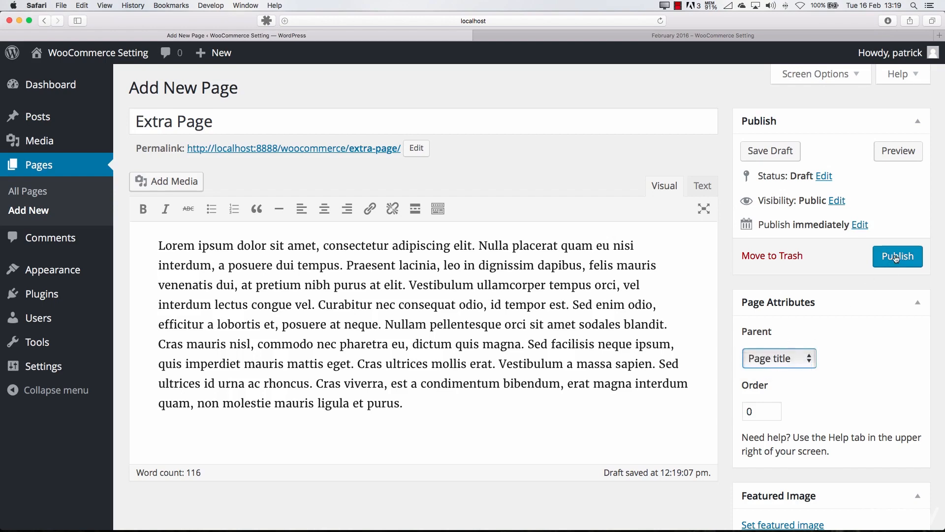
{"action": "left_click", "coordinate": [897, 256]}
{"action": "left_click", "coordinate": [38, 191]}
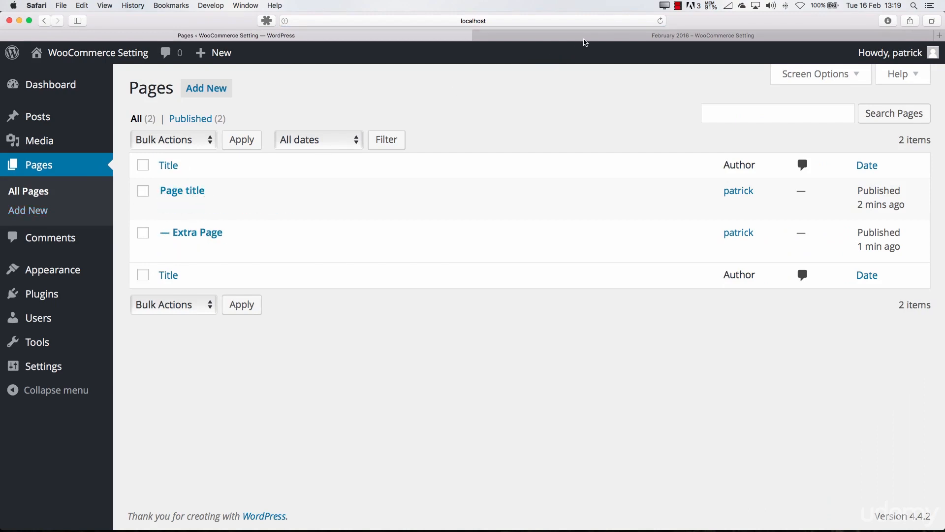
Look at the February 2016 archive on the live site and return to the pages overview
{"action": "left_click", "coordinate": [586, 37]}
{"action": "left_click", "coordinate": [337, 38]}
{"action": "left_click", "coordinate": [525, 36]}
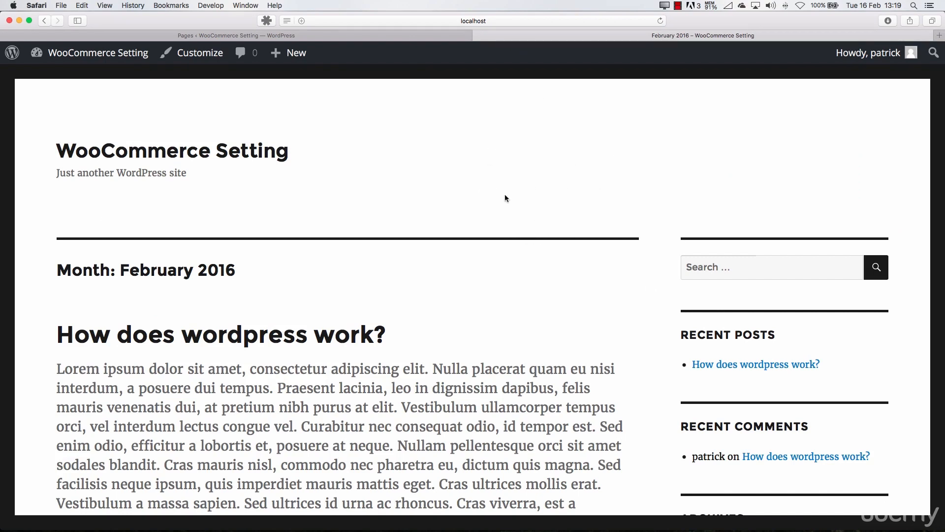
{"action": "left_click", "coordinate": [416, 39]}
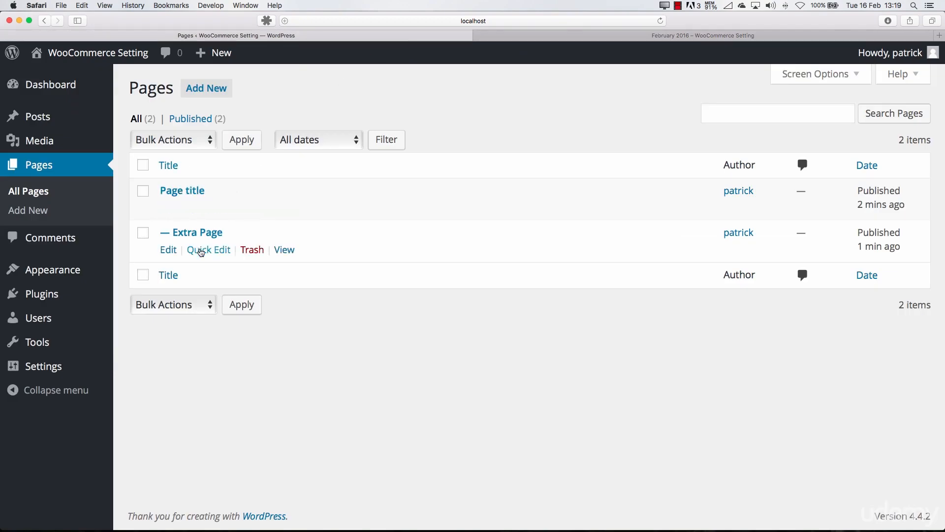
Quick-edit Extra Page so its parent is Main Page (no parent), and update it
{"action": "left_click", "coordinate": [199, 250]}
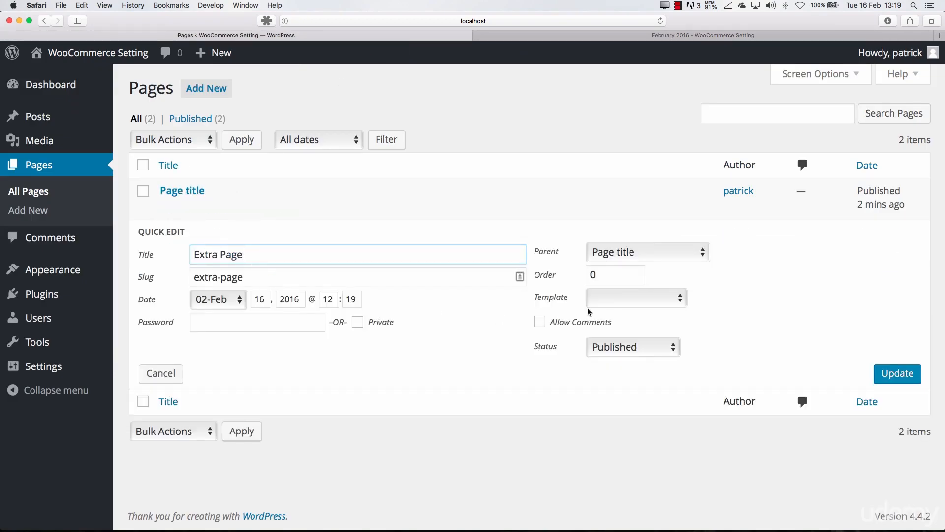
{"action": "left_click", "coordinate": [619, 254]}
{"action": "left_click", "coordinate": [620, 245]}
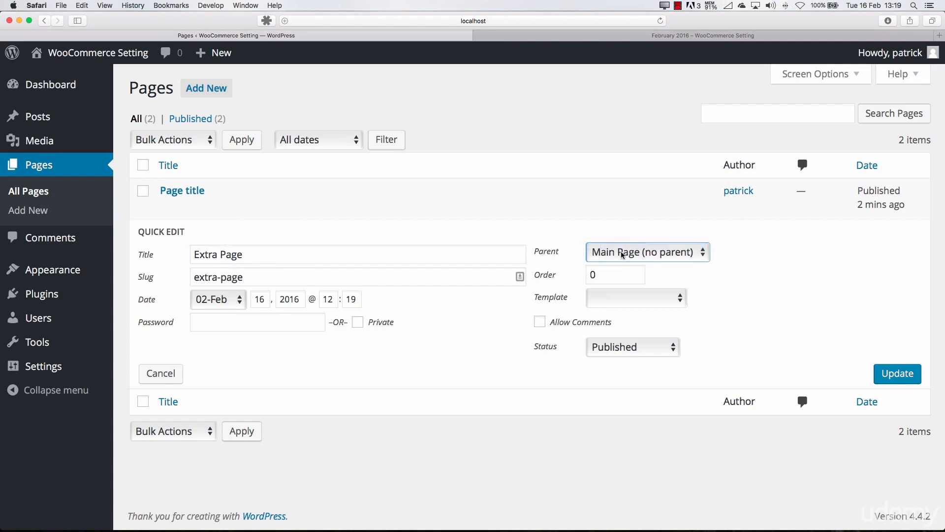
{"action": "left_click", "coordinate": [886, 374]}
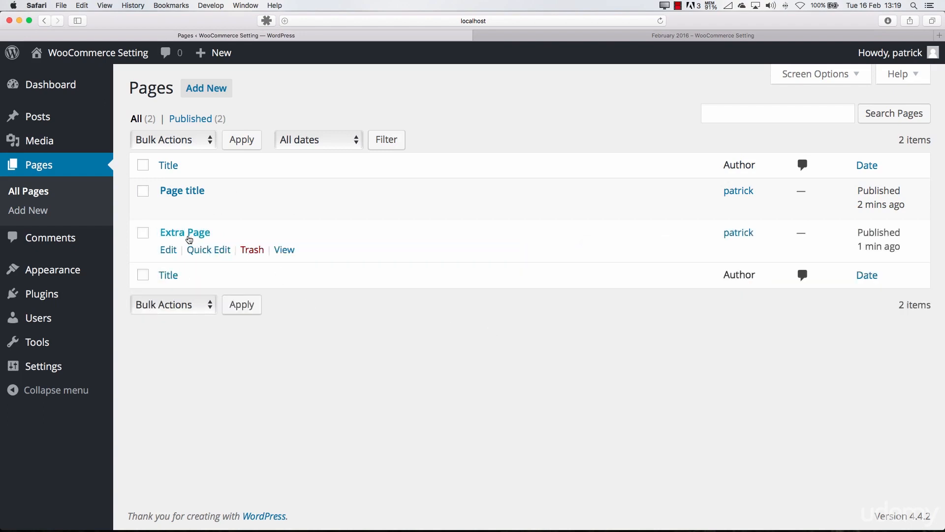
Review the Template choices in Extra Page's Quick Edit and update it without changing any values
{"action": "left_click", "coordinate": [207, 251]}
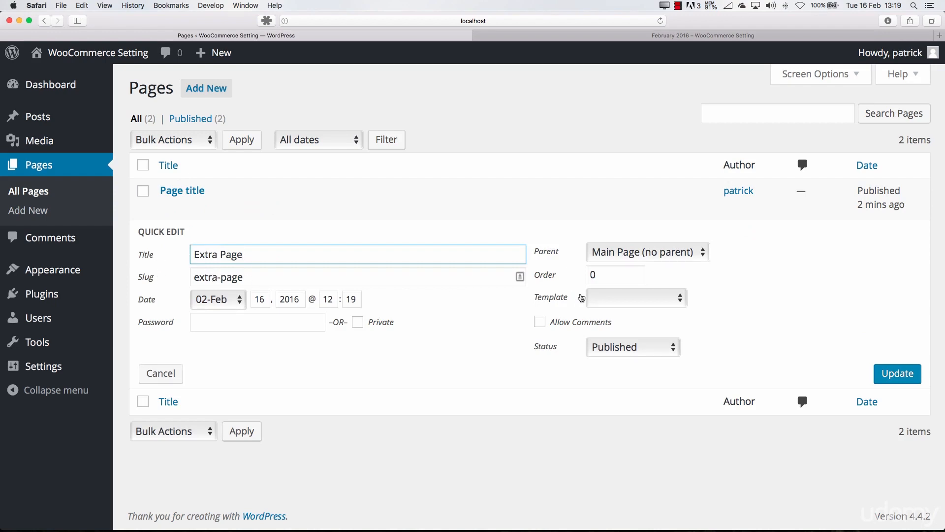
{"action": "left_click", "coordinate": [599, 299]}
{"action": "left_click", "coordinate": [648, 298]}
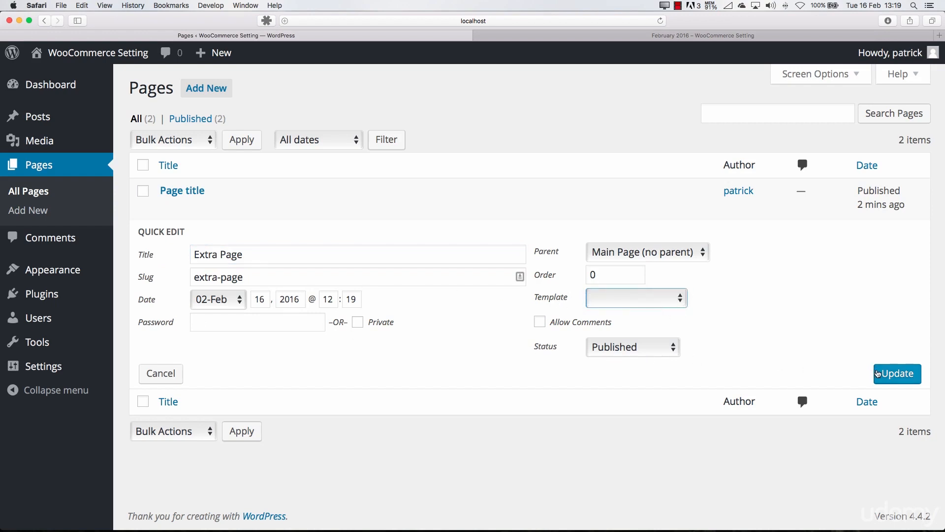
{"action": "left_click", "coordinate": [879, 374]}
{"action": "mouse_move", "coordinate": [182, 228]}
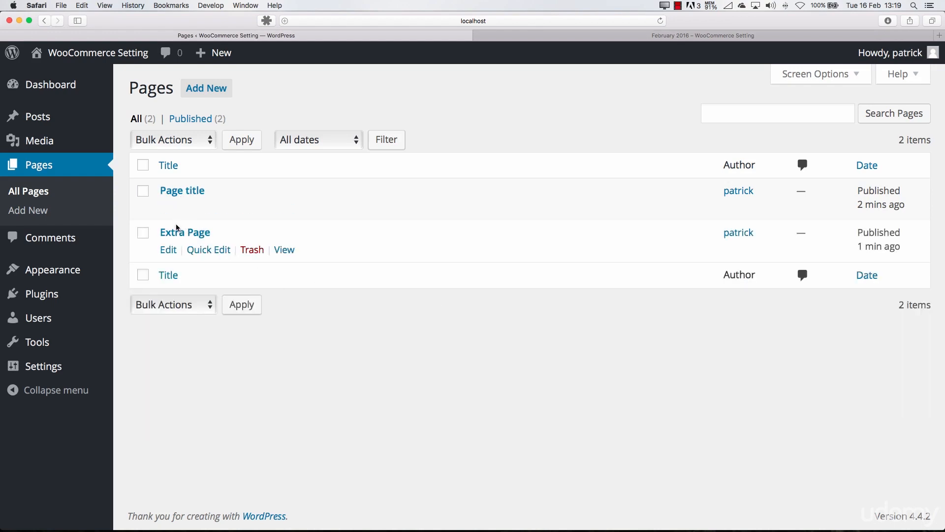
{"action": "mouse_move", "coordinate": [186, 204]}
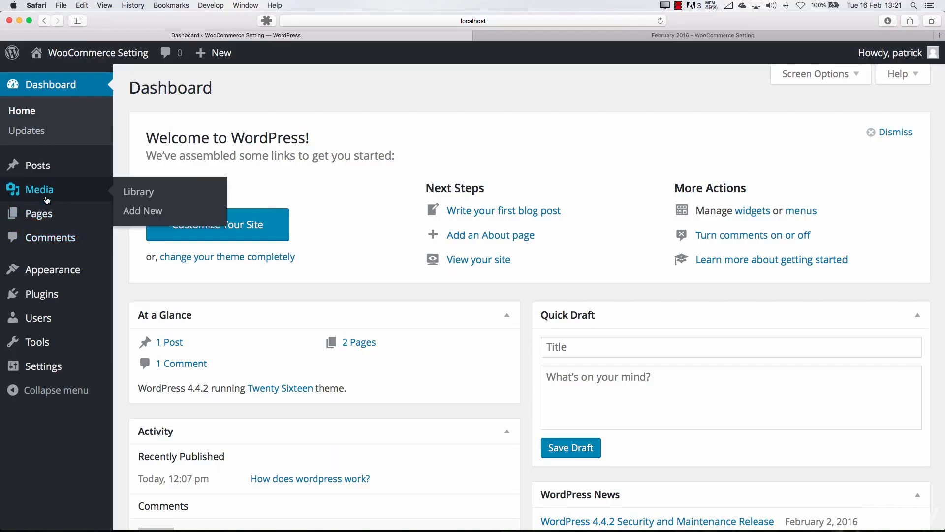
Open the comments overview and examine the author, text and available actions of "Default comment"
{"action": "left_click", "coordinate": [50, 240]}
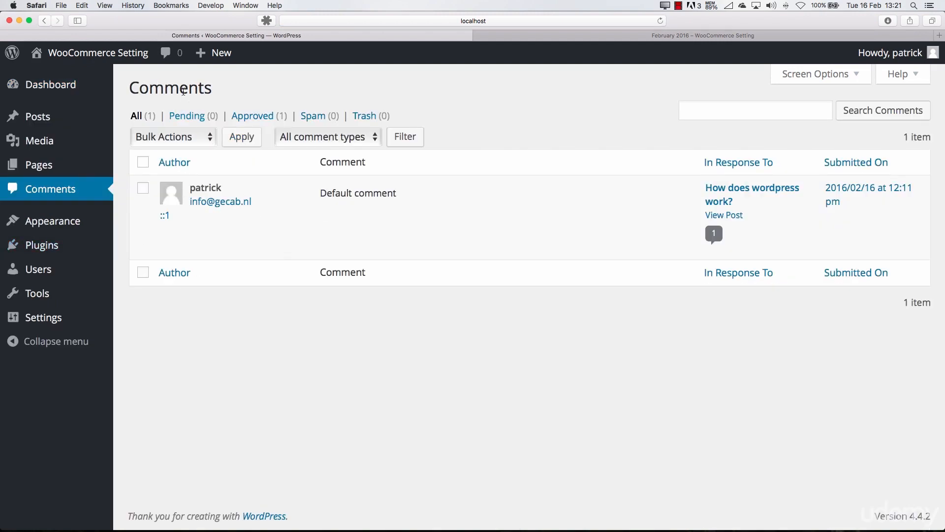
{"action": "mouse_move", "coordinate": [299, 190]}
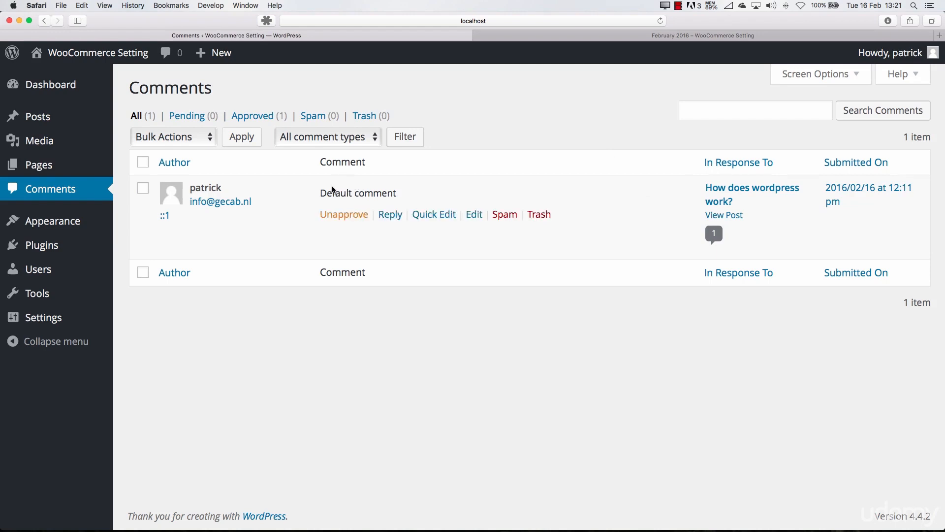
{"action": "left_click_drag", "start_coordinate": [321, 192], "coordinate": [406, 196]}
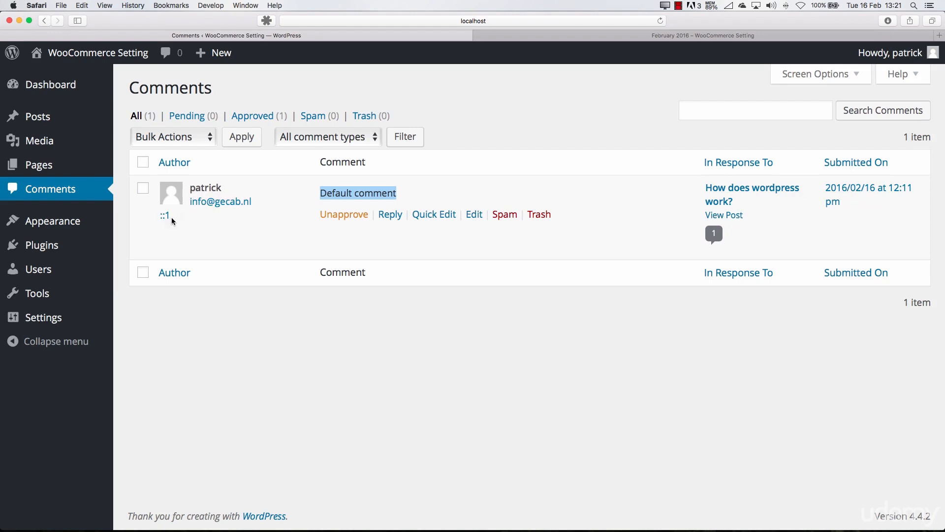
Unapprove "Default comment" and approve it again
{"action": "left_click", "coordinate": [343, 215]}
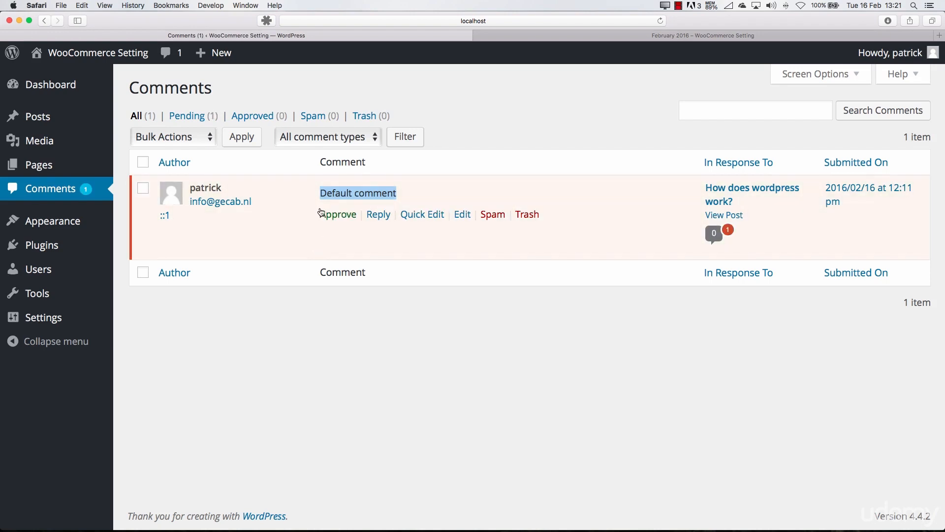
{"action": "left_click", "coordinate": [340, 219]}
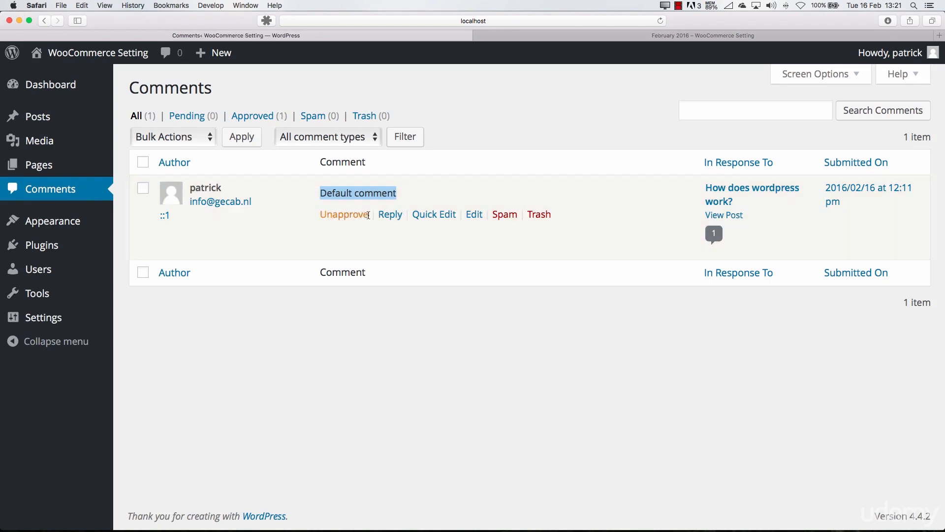
Reply to "Default comment" with "Great post" followed by the author's first name
{"action": "left_click", "coordinate": [385, 217]}
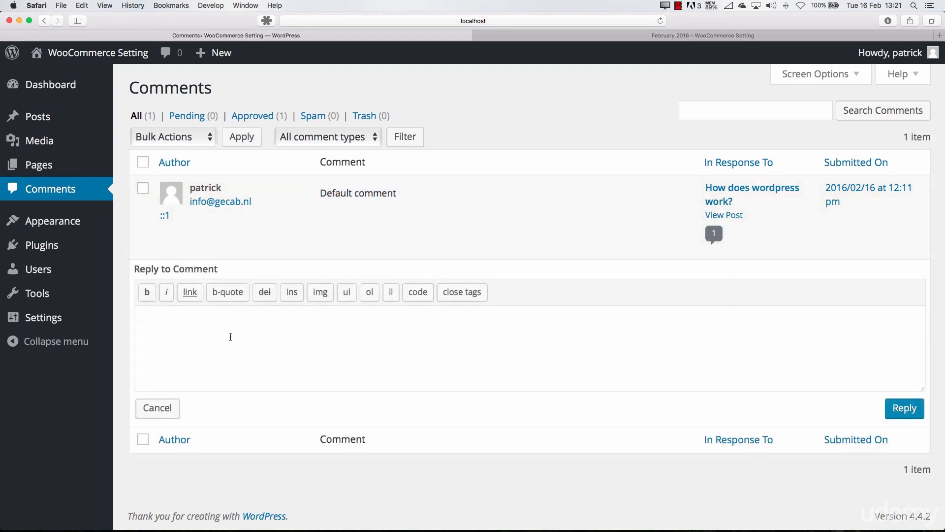
{"action": "type", "text": "Great post patrick"}
{"action": "left_click", "coordinate": [889, 407]}
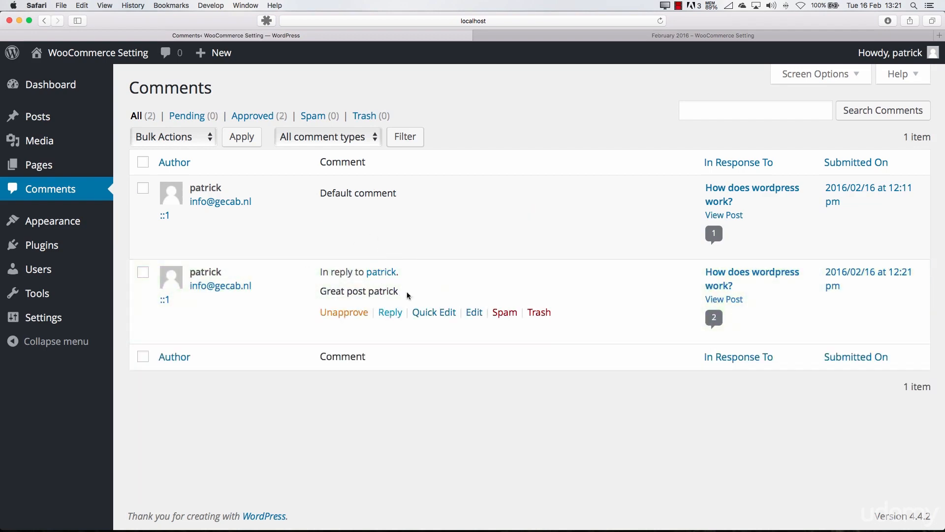
Quick-edit the original comment so its text reads "Default comment!" and update it
{"action": "left_click", "coordinate": [434, 214]}
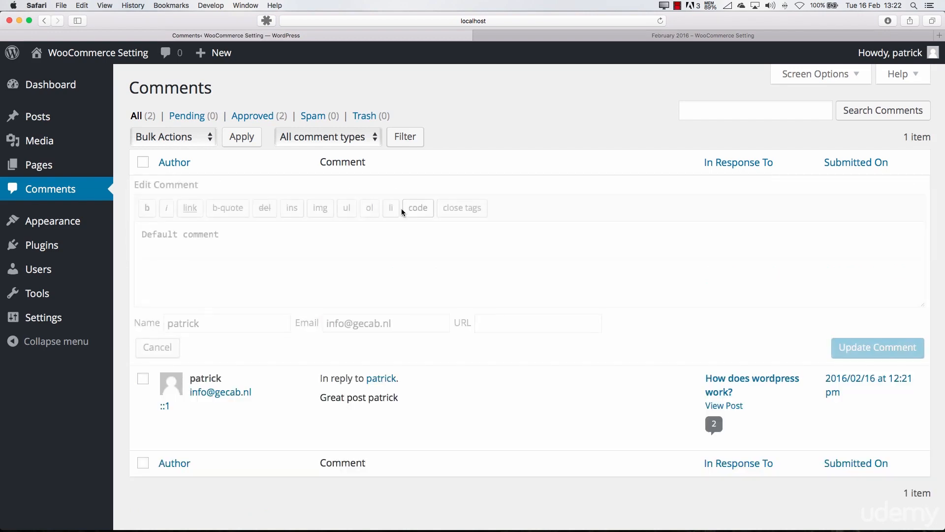
{"action": "type", "text": "!"}
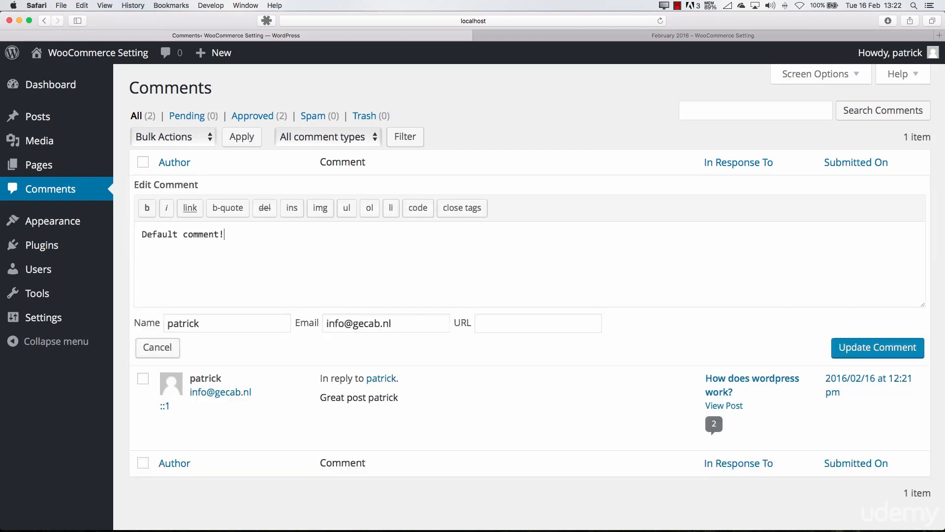
{"action": "left_click", "coordinate": [840, 356]}
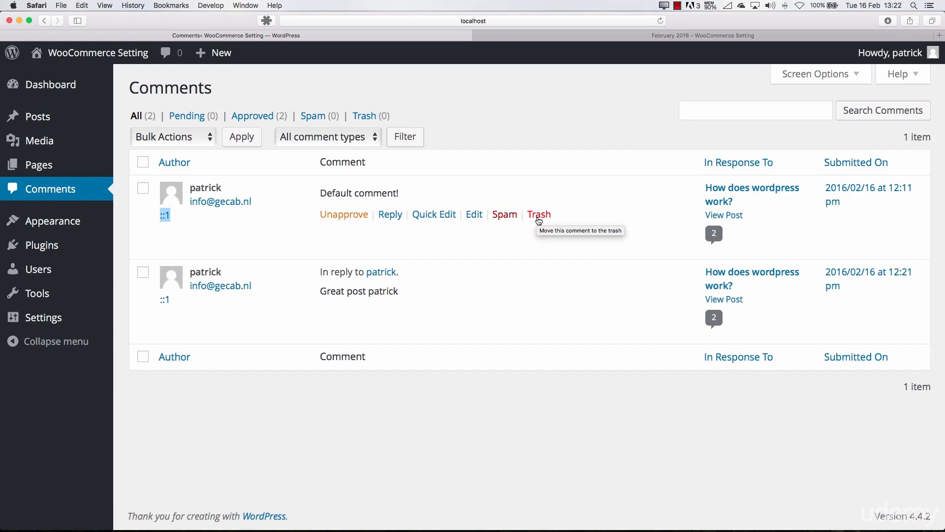
Follow the reply's link to its parent comment and examine the comment thread on the published post
{"action": "left_click", "coordinate": [375, 272]}
{"action": "scroll", "coordinate": [295, 266], "scroll_direction": "up", "scroll_amount": 3}
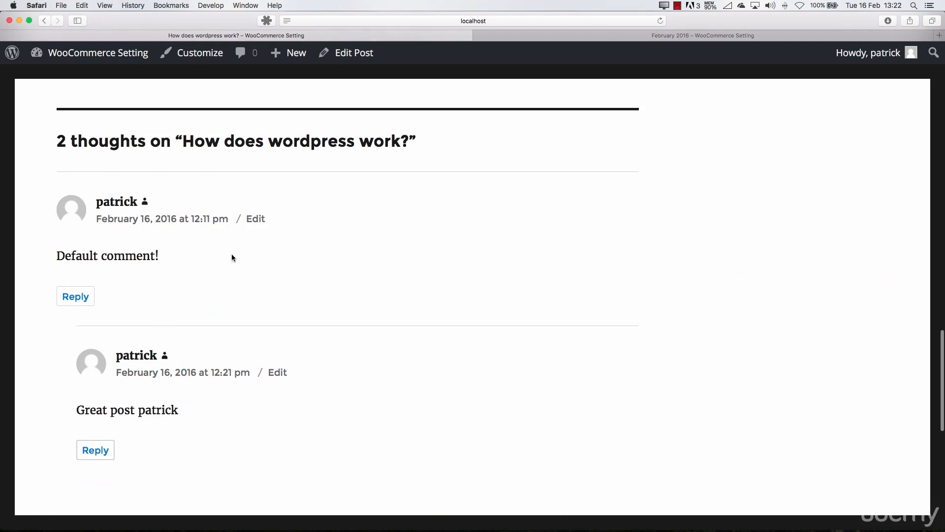
Return to the admin area, open the Media Library's file upload area and examine its maximum upload file size
{"action": "left_click", "coordinate": [59, 55]}
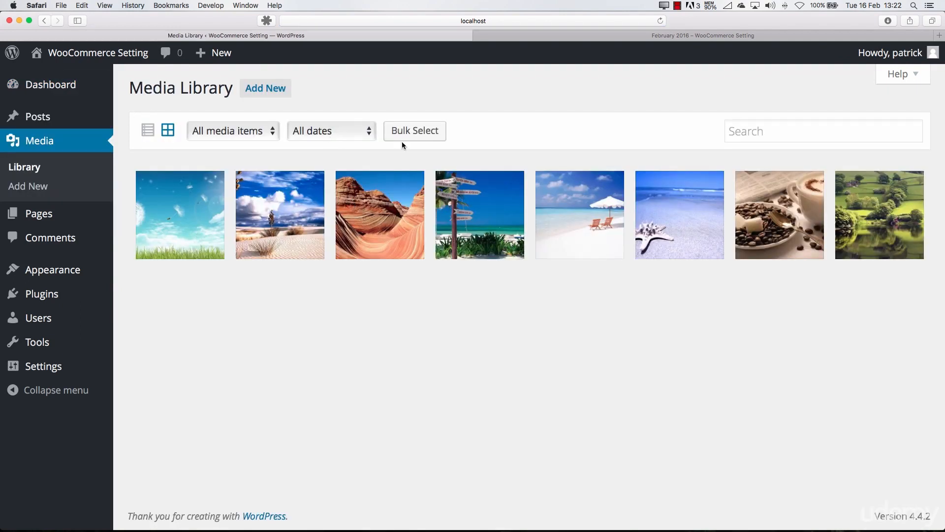
{"action": "left_click", "coordinate": [274, 92]}
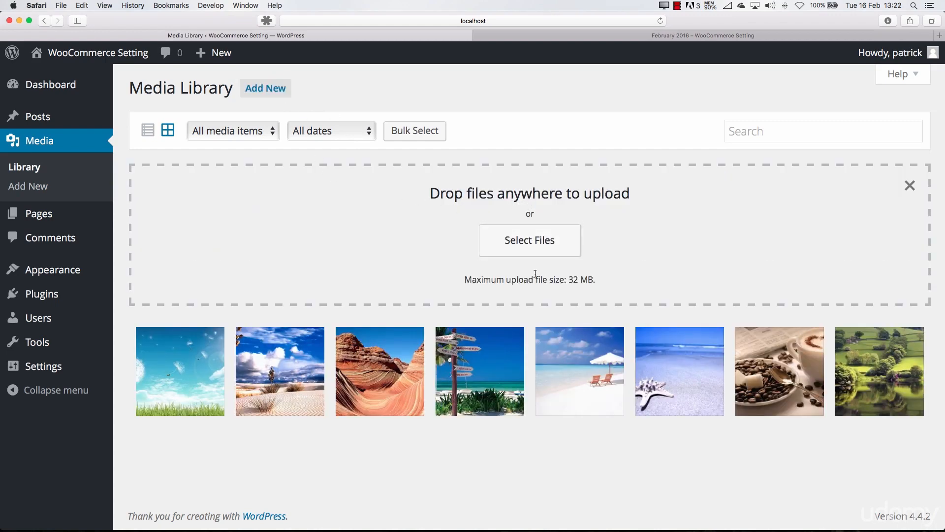
{"action": "left_click_drag", "start_coordinate": [601, 285], "coordinate": [572, 281]}
{"action": "left_click", "coordinate": [570, 285]}
{"action": "left_click_drag", "start_coordinate": [577, 282], "coordinate": [569, 282]}
{"action": "left_click", "coordinate": [577, 282]}
Open the Cloud-Sky-Wallpaper-High-Definition image's attachment details and review its Caption, Alt Text and Description fields
{"action": "left_click", "coordinate": [200, 377]}
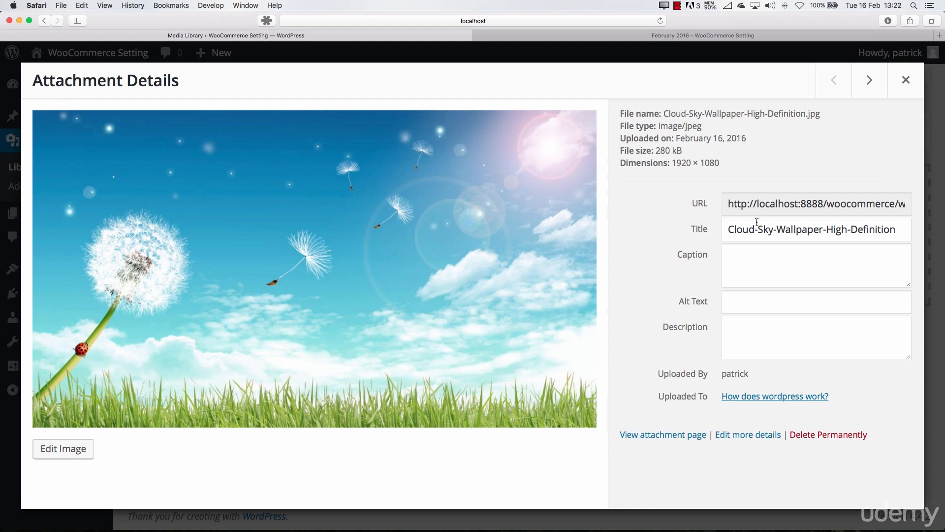
{"action": "left_click", "coordinate": [762, 254]}
{"action": "left_click", "coordinate": [739, 298]}
{"action": "left_click", "coordinate": [740, 323]}
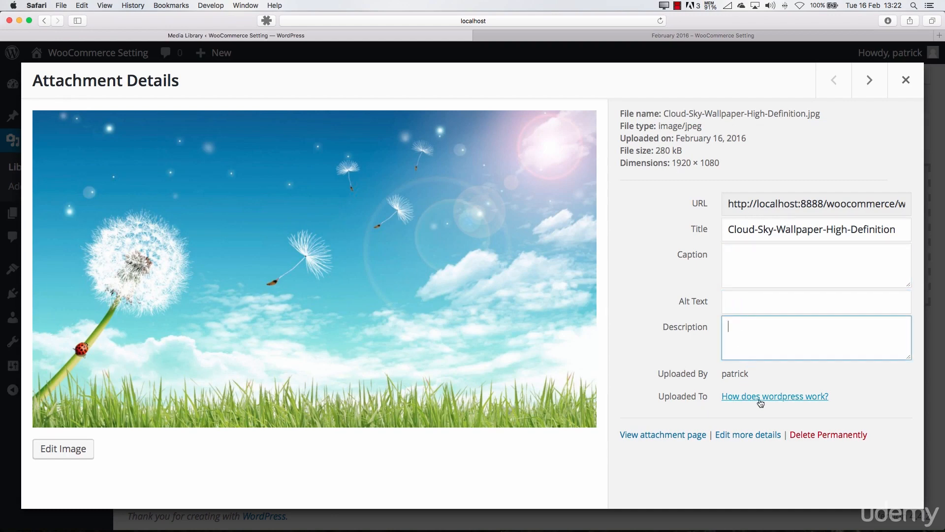
Open the cloud-sky image for editing, rotate it counter-clockwise, and rotate it back clockwise
{"action": "left_click", "coordinate": [90, 448]}
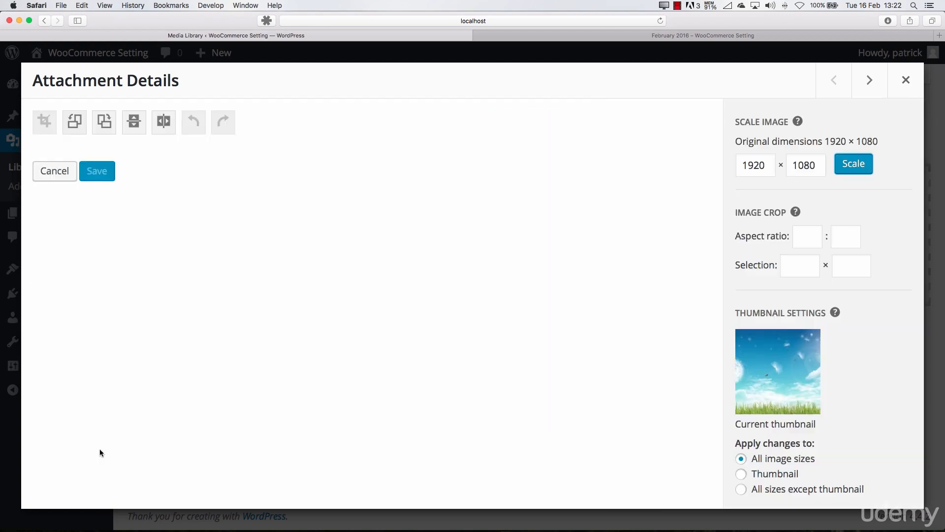
{"action": "left_click", "coordinate": [72, 120]}
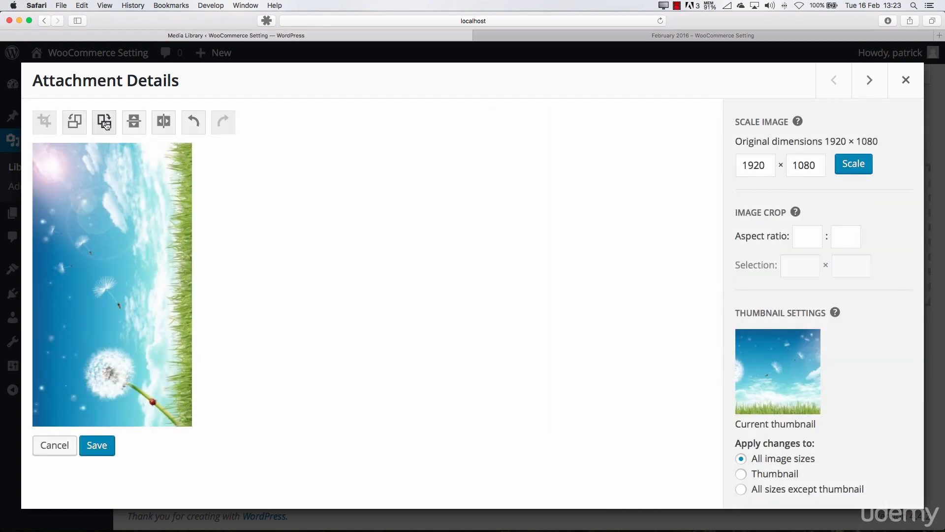
{"action": "left_click", "coordinate": [105, 123]}
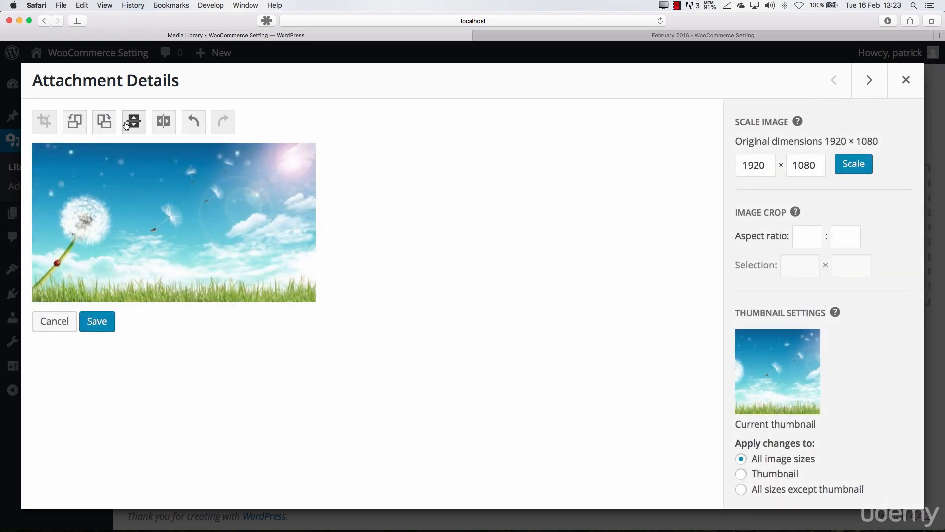
Flip the cloud-sky image vertically and back, and flip it horizontally and back
{"action": "left_click", "coordinate": [126, 125]}
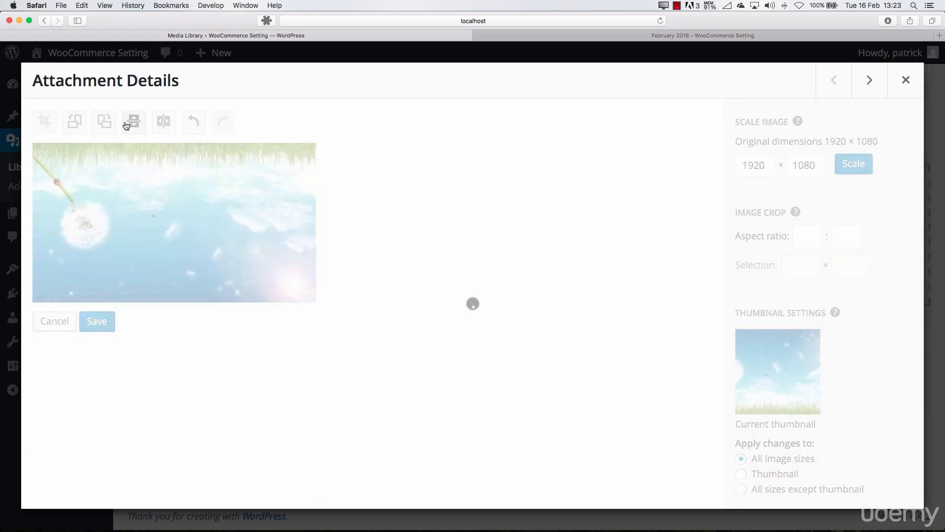
{"action": "left_click", "coordinate": [126, 125]}
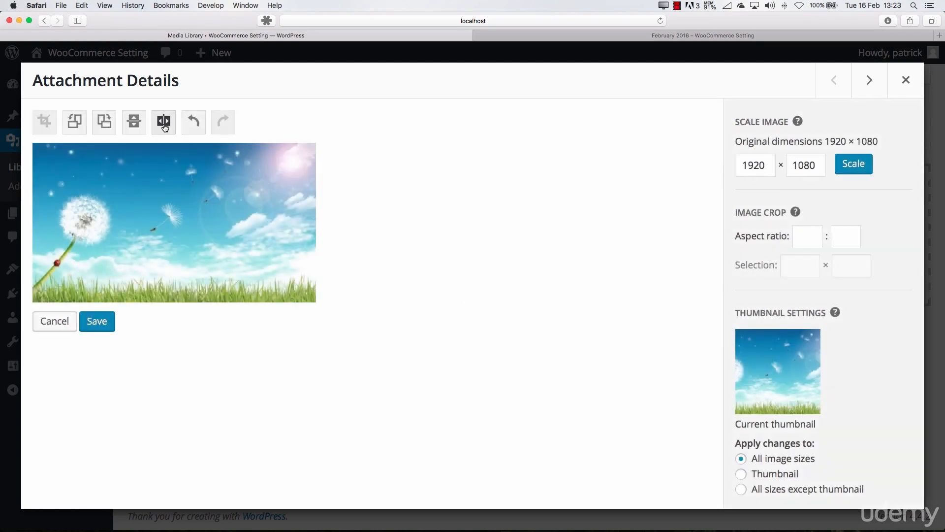
{"action": "left_click", "coordinate": [164, 126]}
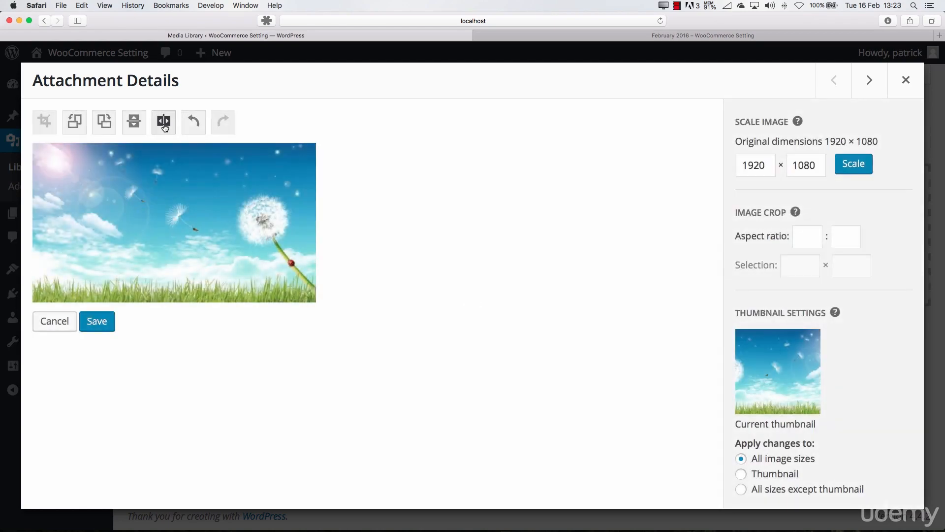
{"action": "left_click", "coordinate": [165, 126]}
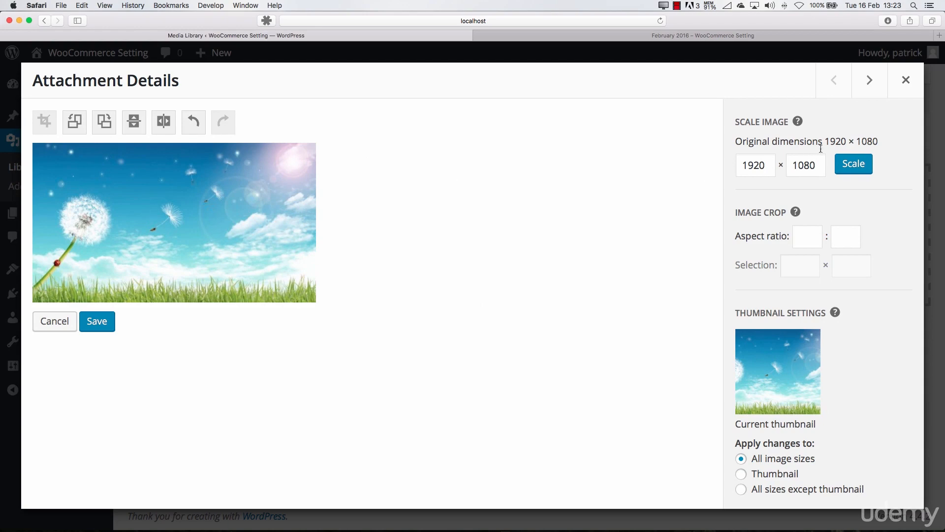
Scale the cloud-sky image to 1280 × 720, discarding the unsaved edits
{"action": "double_click", "coordinate": [767, 165]}
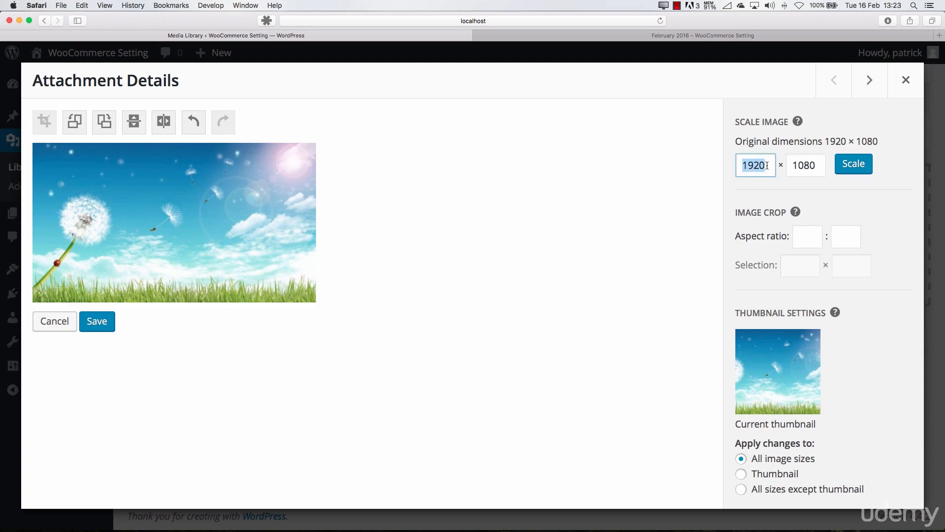
{"action": "type", "text": "1280"}
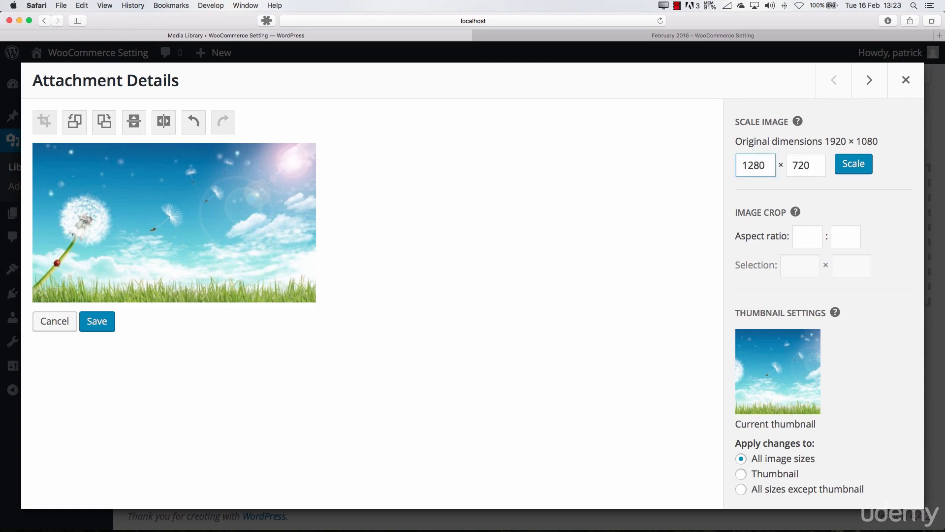
{"action": "left_click", "coordinate": [853, 167]}
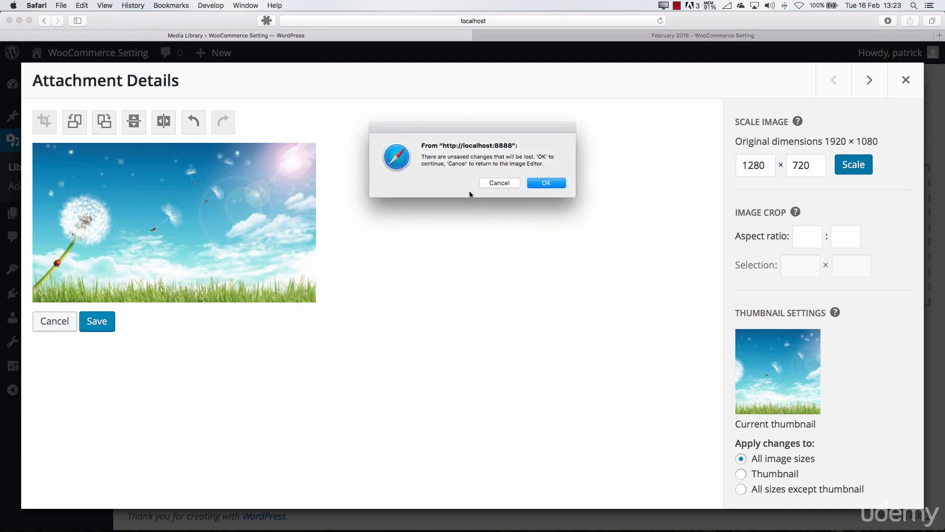
{"action": "left_click", "coordinate": [545, 183]}
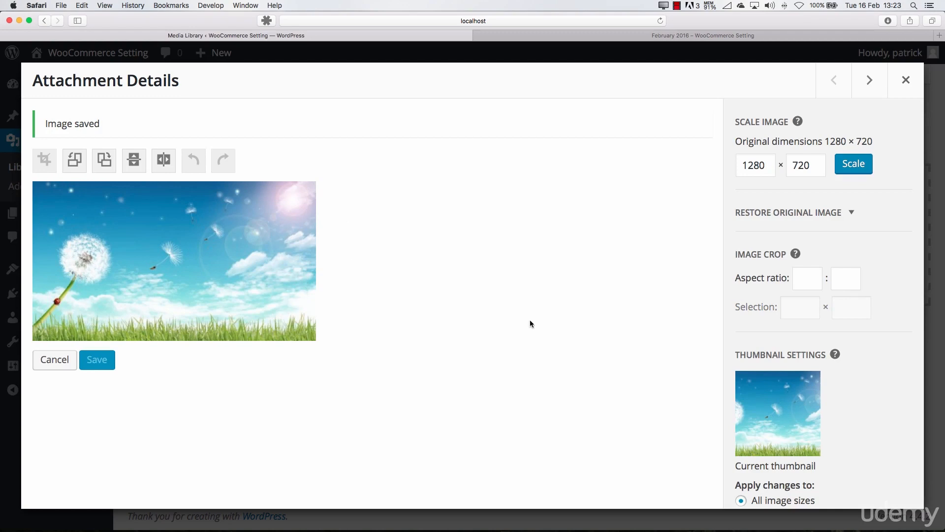
Review the original-image restore, crop aspect ratio and thumbnail settings, trying each apply-changes option and ending on All image sizes
{"action": "left_click", "coordinate": [784, 213]}
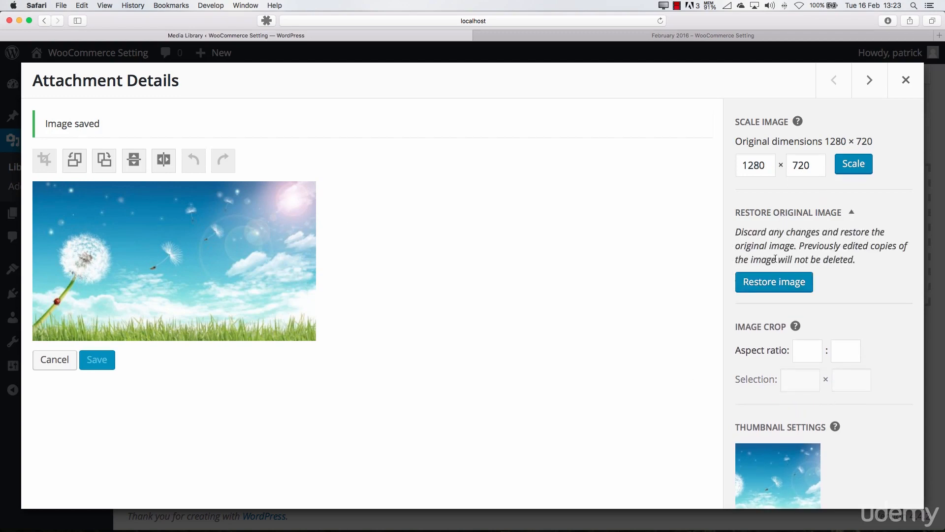
{"action": "left_click", "coordinate": [802, 352]}
{"action": "scroll", "coordinate": [860, 416], "scroll_direction": "down", "scroll_amount": 5}
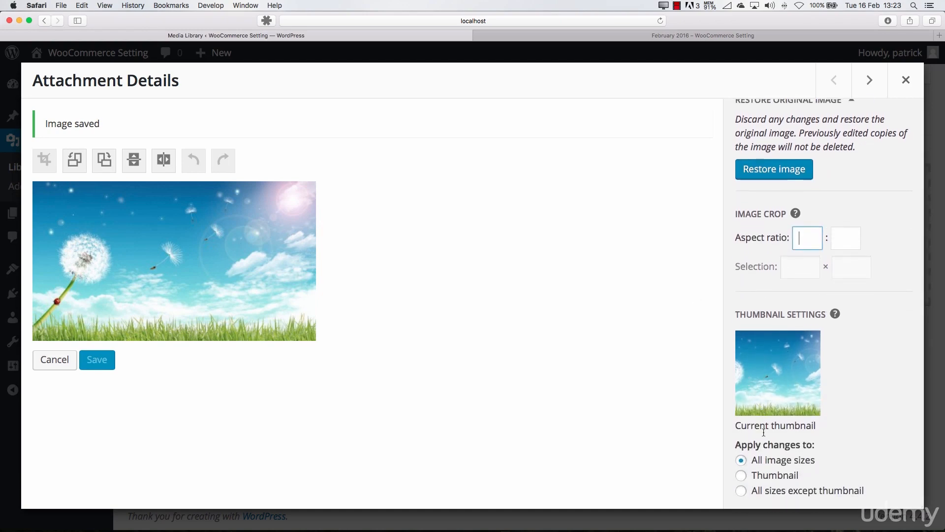
{"action": "left_click", "coordinate": [741, 476]}
{"action": "left_click", "coordinate": [742, 491]}
{"action": "left_click", "coordinate": [742, 460]}
{"action": "scroll", "coordinate": [769, 338], "scroll_direction": "up", "scroll_amount": 4}
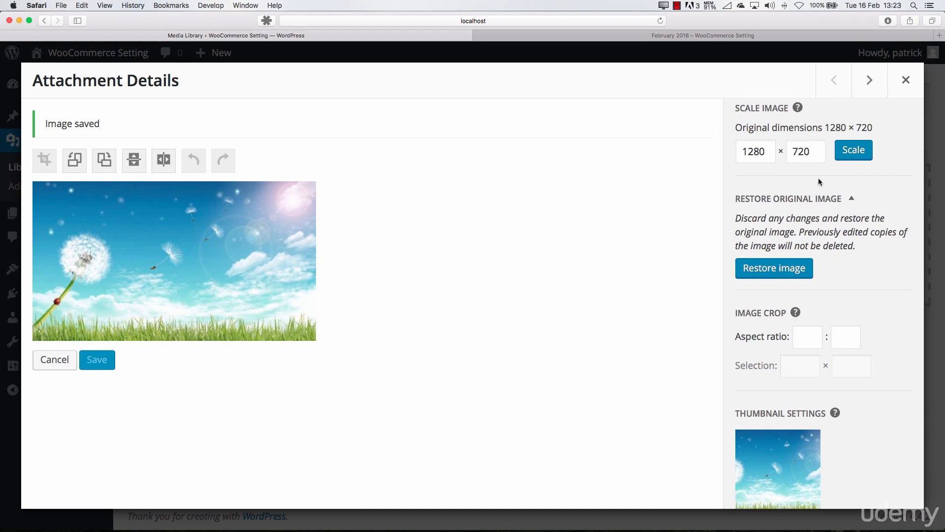
Restore the original cloud-sky image and leave the image editor
{"action": "left_click", "coordinate": [774, 268]}
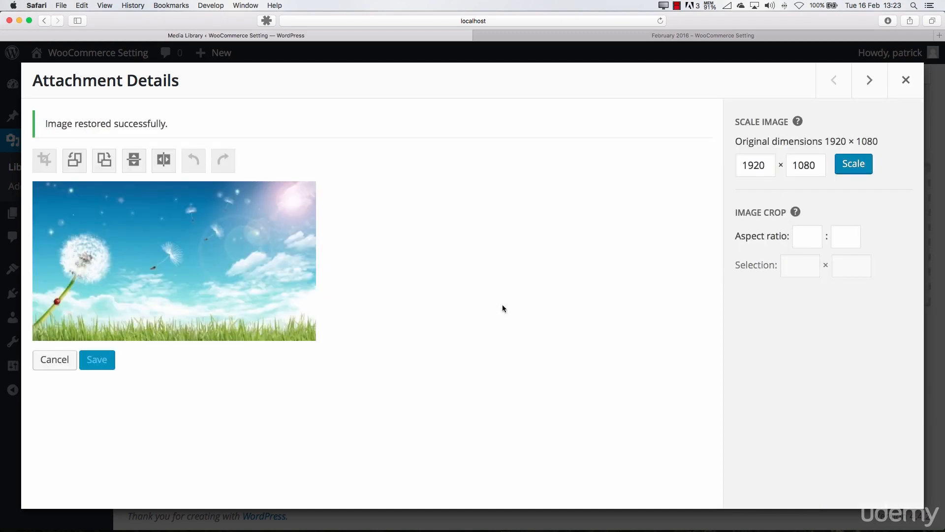
{"action": "left_click", "coordinate": [53, 360]}
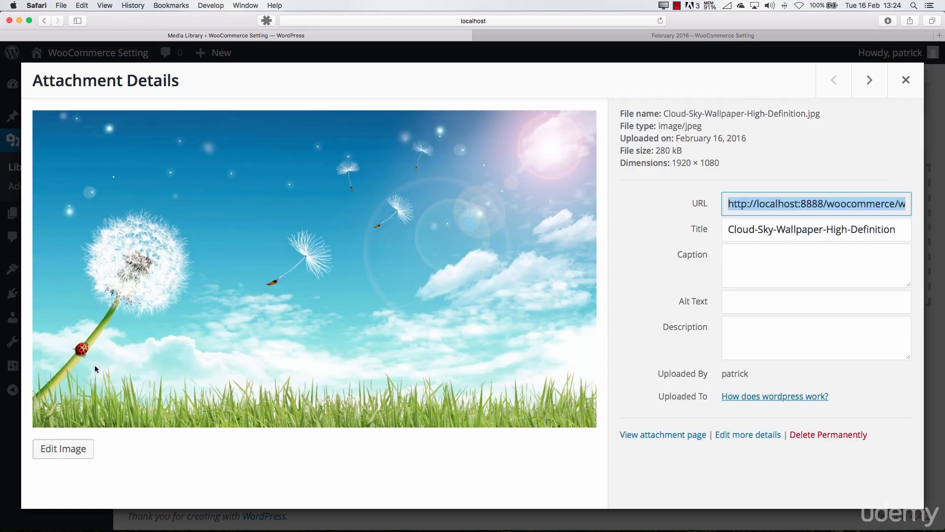
Browse the attachment details of the neighbouring library images and close the details view
{"action": "left_click", "coordinate": [870, 81]}
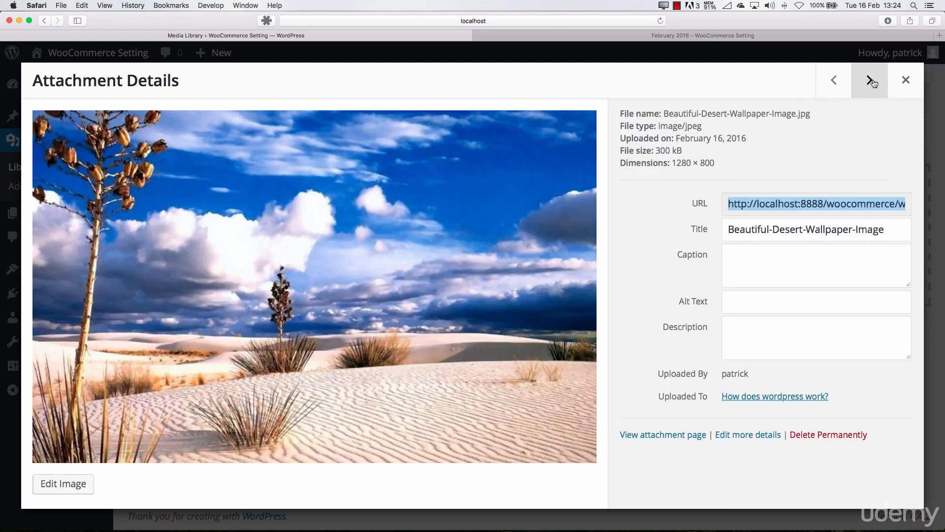
{"action": "left_click", "coordinate": [873, 82]}
{"action": "left_click", "coordinate": [875, 81]}
{"action": "left_click", "coordinate": [876, 82]}
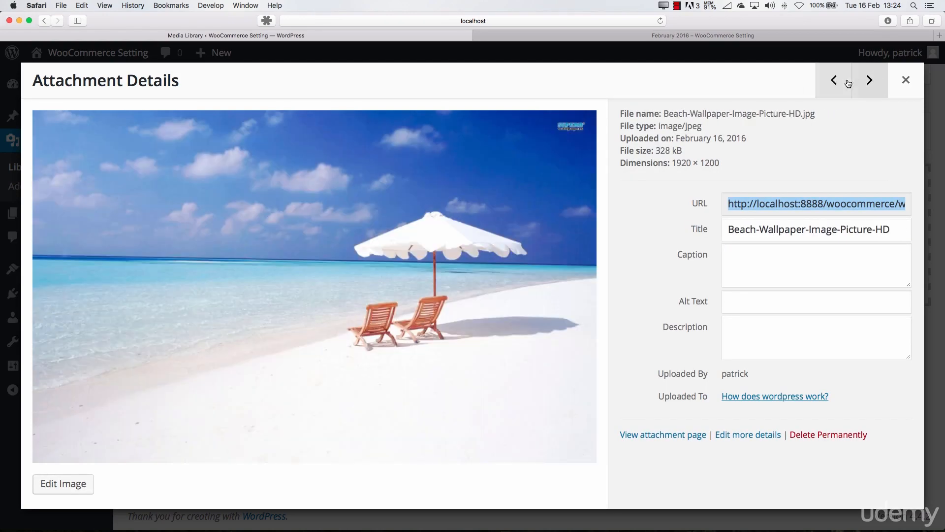
{"action": "left_click", "coordinate": [845, 79]}
{"action": "left_click", "coordinate": [906, 80]}
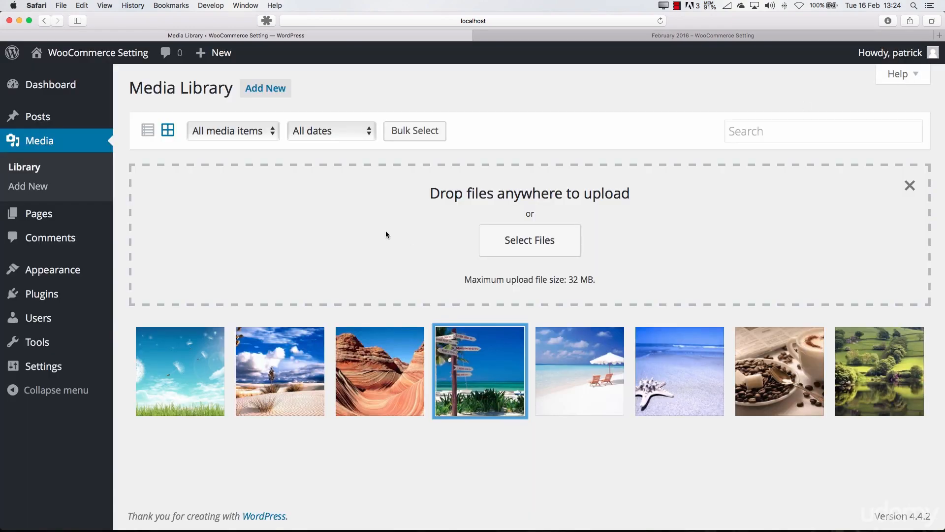
Switch the Media Library to list view and examine each file's author, attached post and available actions
{"action": "left_click", "coordinate": [149, 131]}
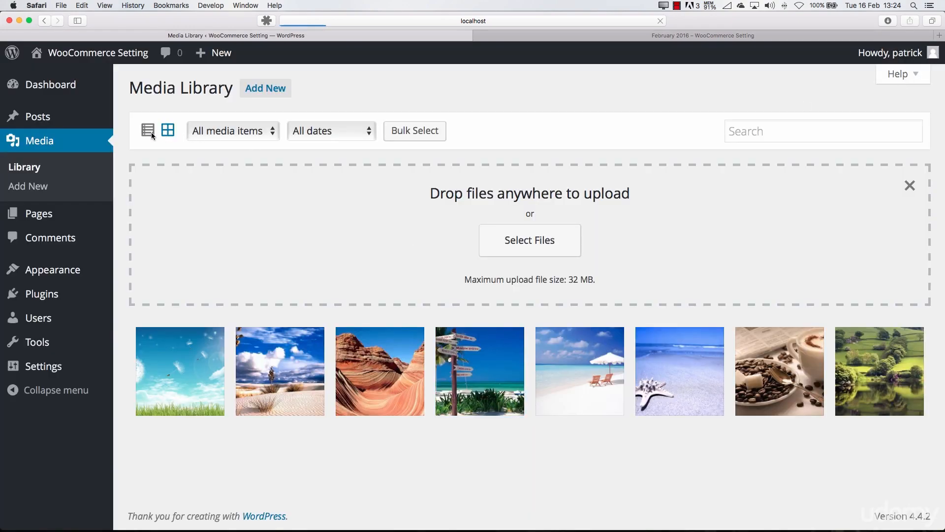
{"action": "scroll", "coordinate": [528, 294], "scroll_direction": "down", "scroll_amount": 1}
{"action": "scroll", "coordinate": [527, 290], "scroll_direction": "down", "scroll_amount": 5}
{"action": "scroll", "coordinate": [540, 290], "scroll_direction": "up", "scroll_amount": 6}
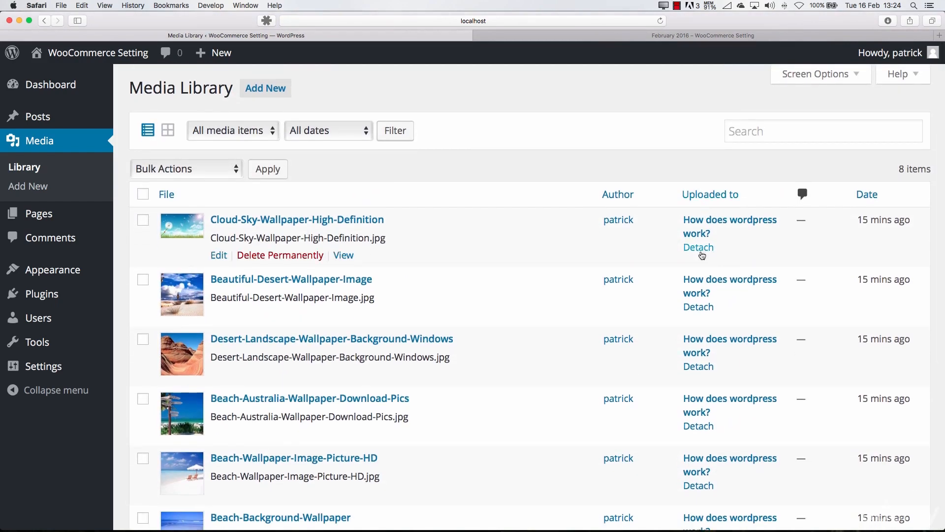
{"action": "scroll", "coordinate": [498, 282], "scroll_direction": "down", "scroll_amount": 5}
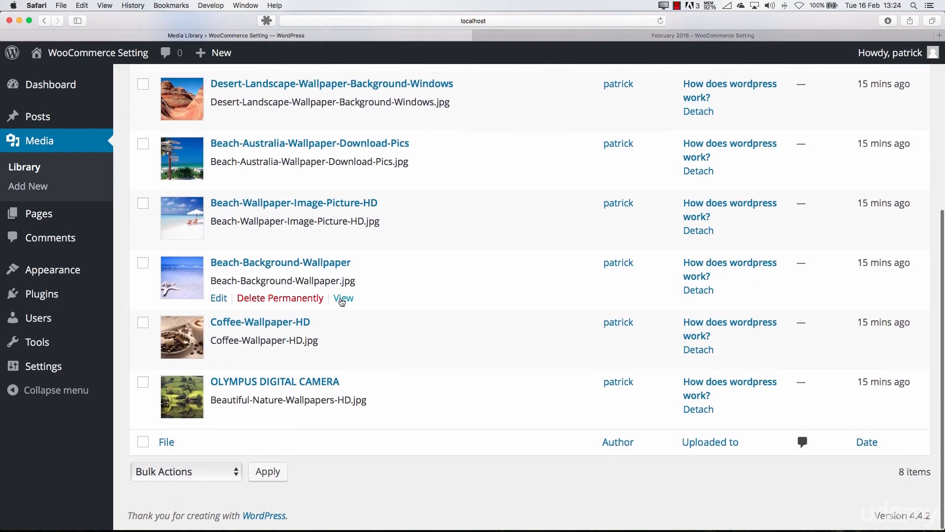
{"action": "scroll", "coordinate": [422, 319], "scroll_direction": "up", "scroll_amount": 5}
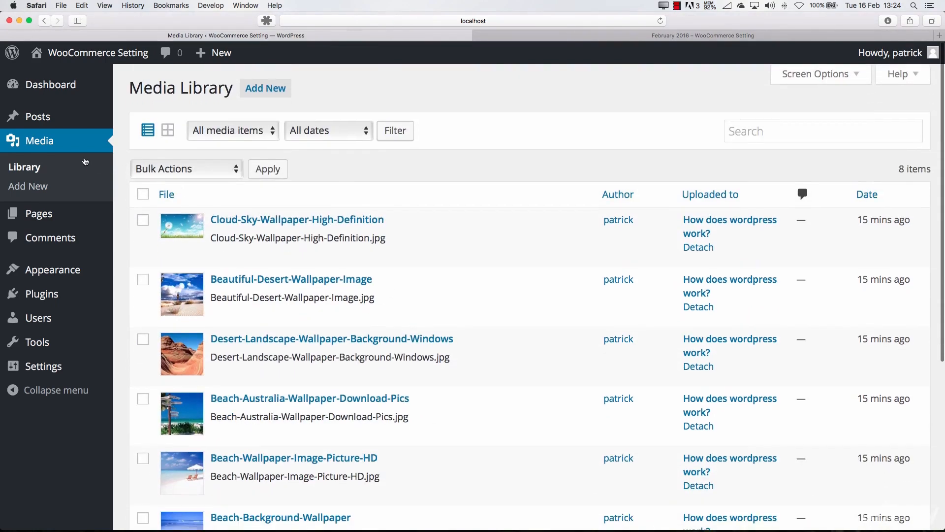
Open the site's Themes page and review the installed themes and the installed-theme search
{"action": "mouse_move", "coordinate": [270, 235]}
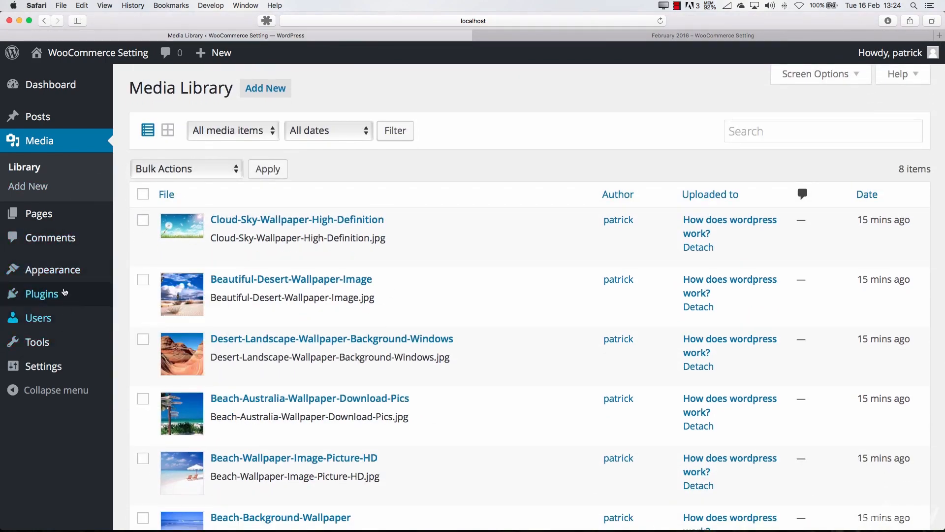
{"action": "mouse_move", "coordinate": [54, 276]}
{"action": "mouse_move", "coordinate": [497, 227]}
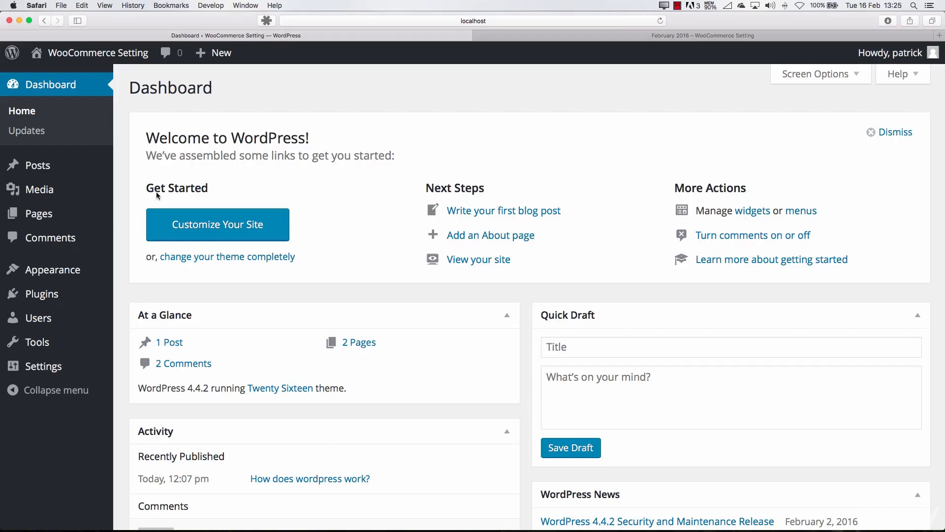
{"action": "mouse_move", "coordinate": [71, 277]}
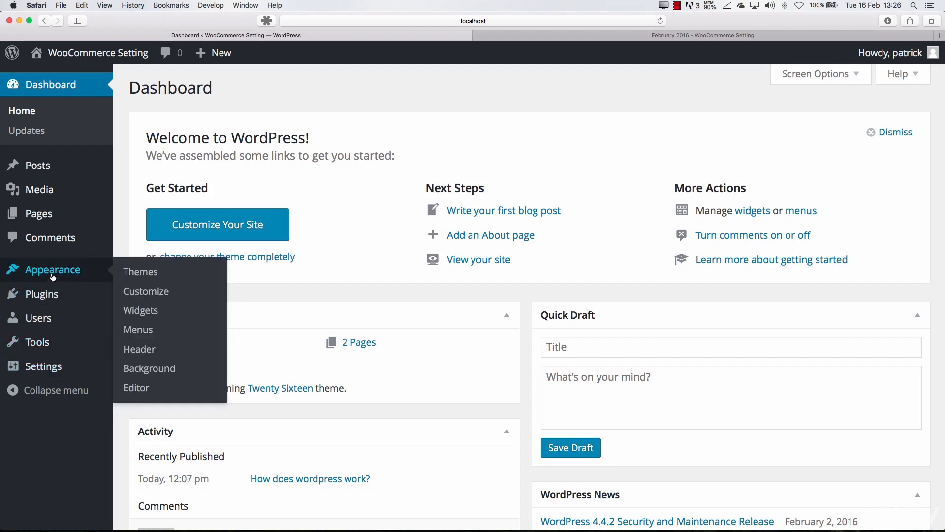
{"action": "left_click", "coordinate": [77, 273]}
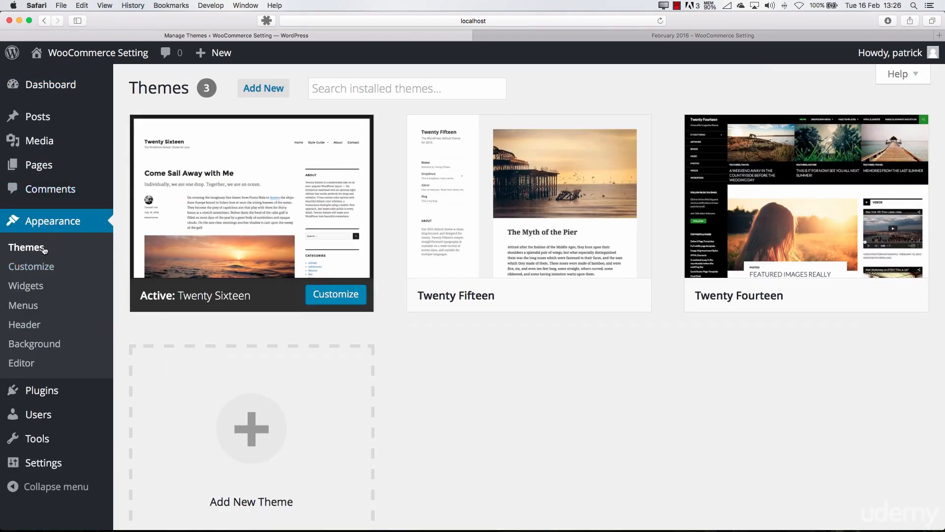
{"action": "mouse_move", "coordinate": [746, 216]}
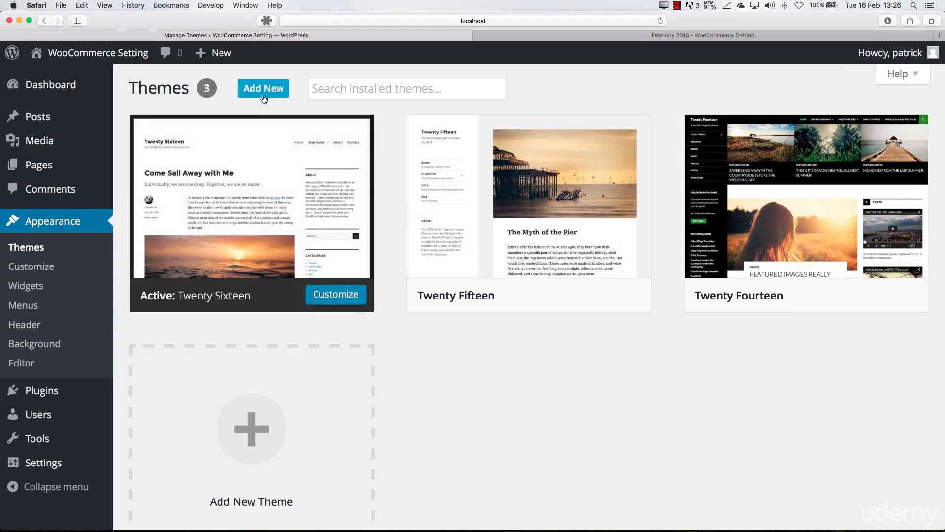
{"action": "left_click", "coordinate": [358, 94]}
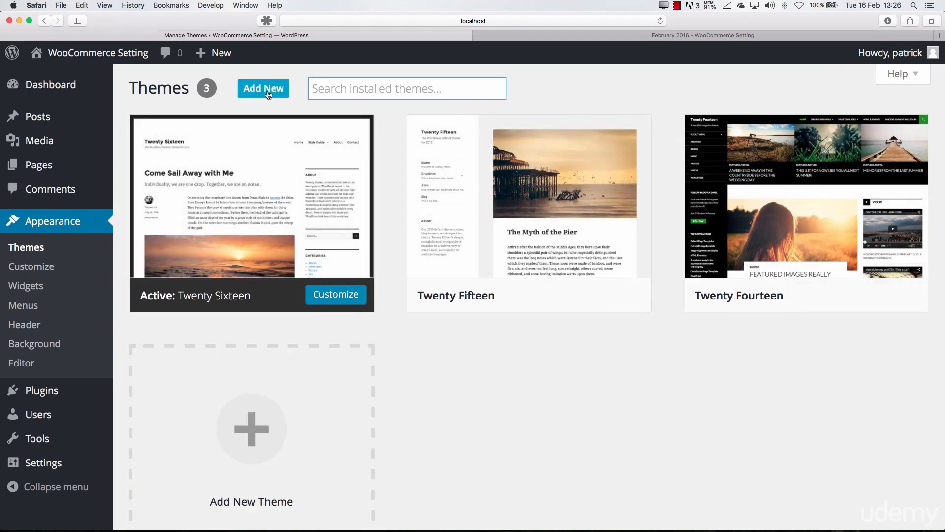
Start adding a new theme and look through the Featured themes
{"action": "left_click", "coordinate": [268, 93]}
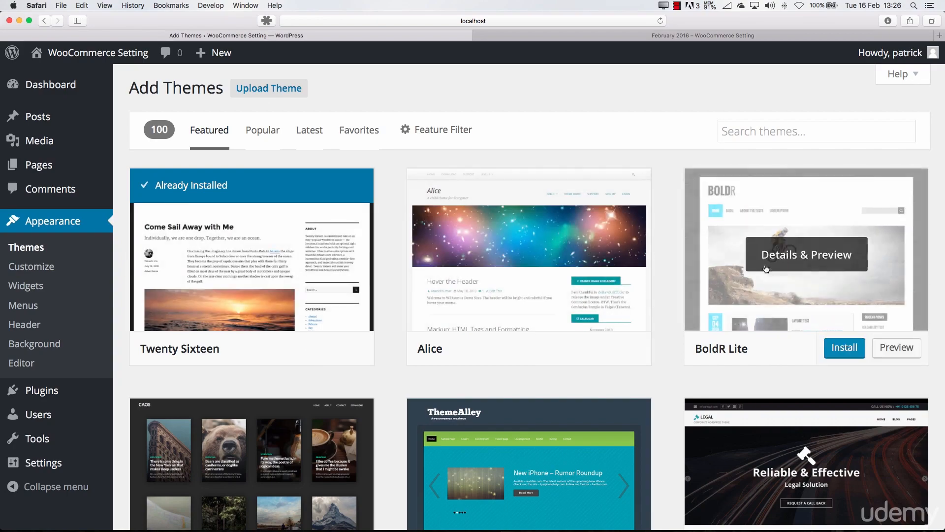
{"action": "scroll", "coordinate": [748, 305], "scroll_direction": "down", "scroll_amount": 15}
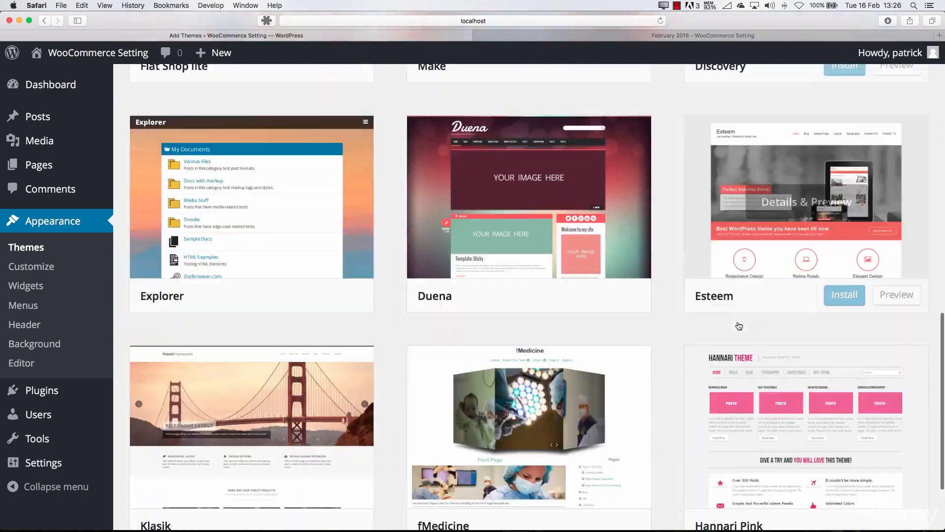
{"action": "scroll", "coordinate": [738, 326], "scroll_direction": "down", "scroll_amount": 5}
{"action": "scroll", "coordinate": [734, 323], "scroll_direction": "up", "scroll_amount": 15}
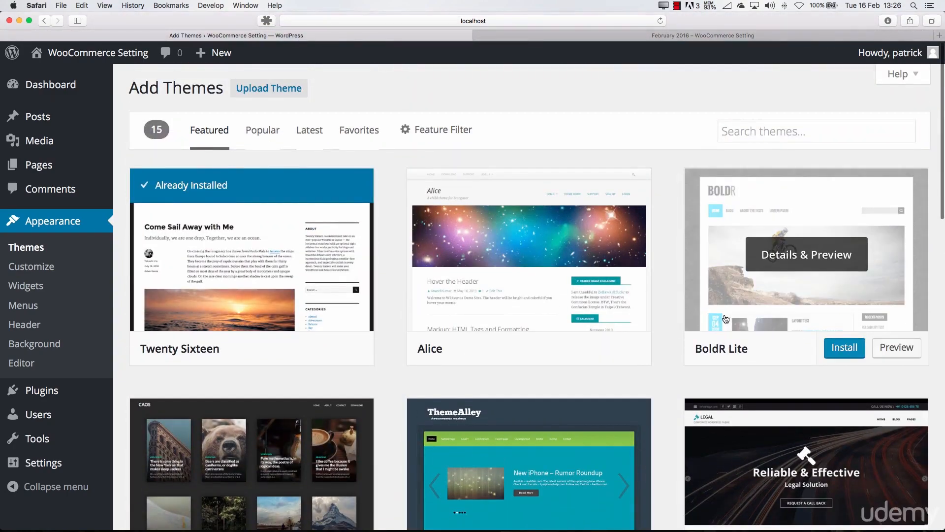
Show the Popular themes and browse them down to the Sydney theme
{"action": "left_click", "coordinate": [265, 134]}
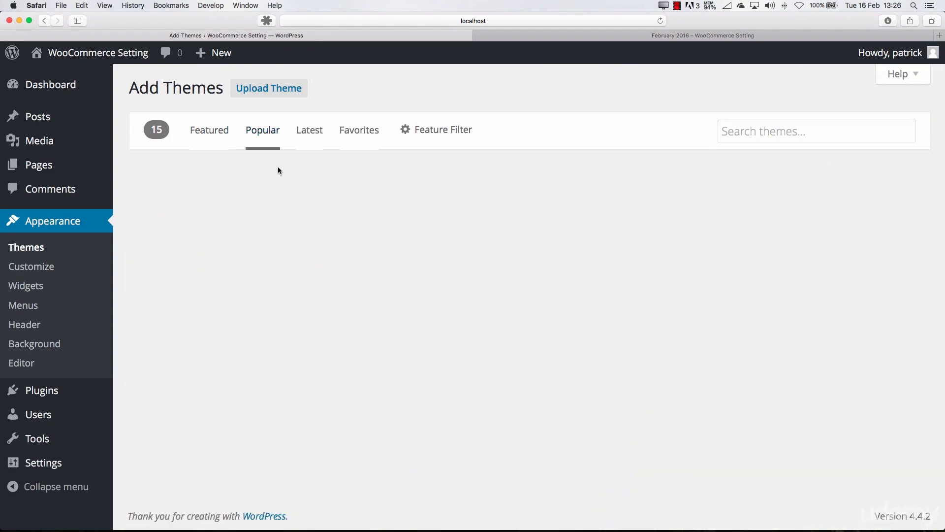
{"action": "scroll", "coordinate": [467, 298], "scroll_direction": "down", "scroll_amount": 3}
{"action": "scroll", "coordinate": [443, 296], "scroll_direction": "down", "scroll_amount": 2}
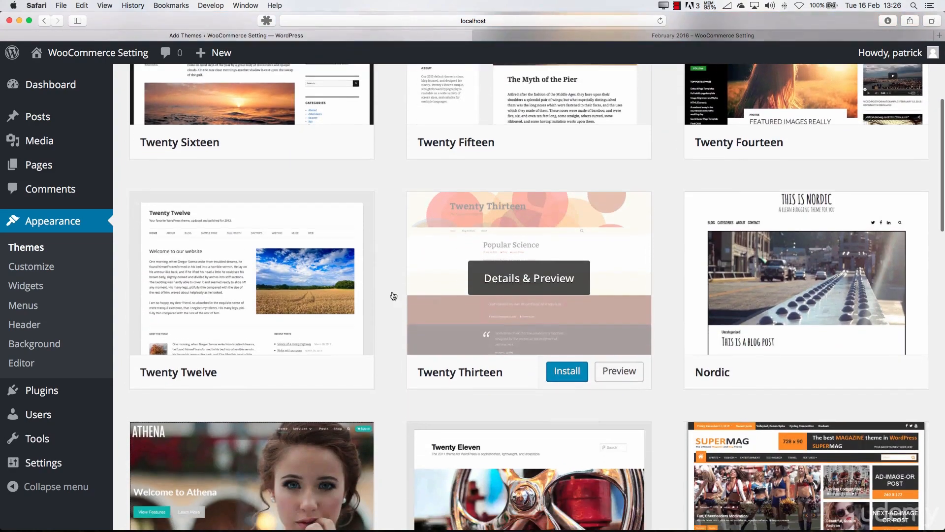
{"action": "scroll", "coordinate": [755, 310], "scroll_direction": "down", "scroll_amount": 3}
{"action": "scroll", "coordinate": [755, 310], "scroll_direction": "down", "scroll_amount": 4}
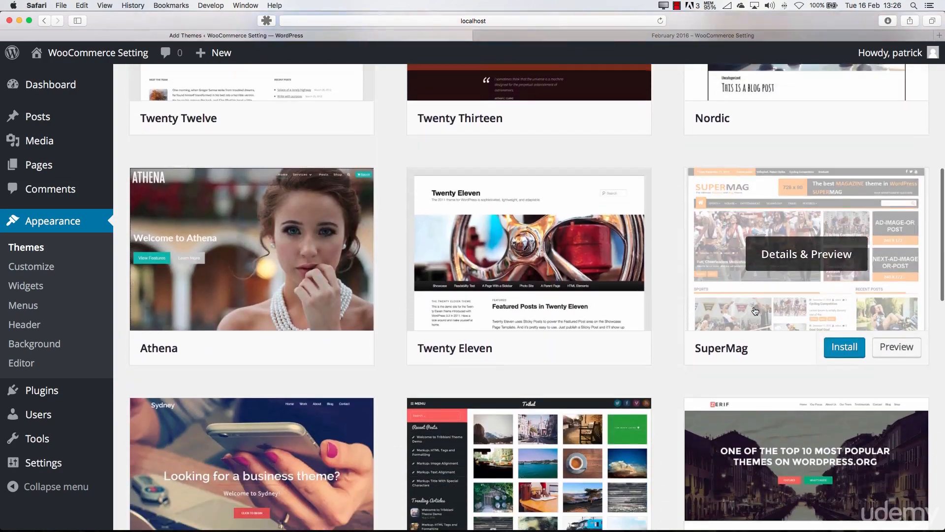
{"action": "scroll", "coordinate": [443, 285], "scroll_direction": "down", "scroll_amount": 2}
{"action": "scroll", "coordinate": [404, 284], "scroll_direction": "down", "scroll_amount": 1}
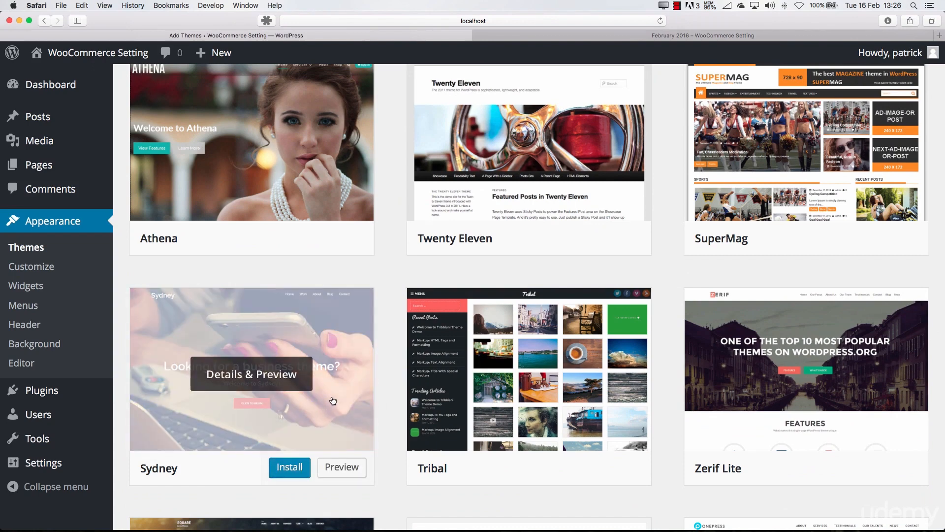
Install the Sydney theme and activate it
{"action": "scroll", "coordinate": [334, 400], "scroll_direction": "up", "scroll_amount": 3}
{"action": "scroll", "coordinate": [333, 400], "scroll_direction": "down", "scroll_amount": 3}
{"action": "left_click", "coordinate": [301, 467]}
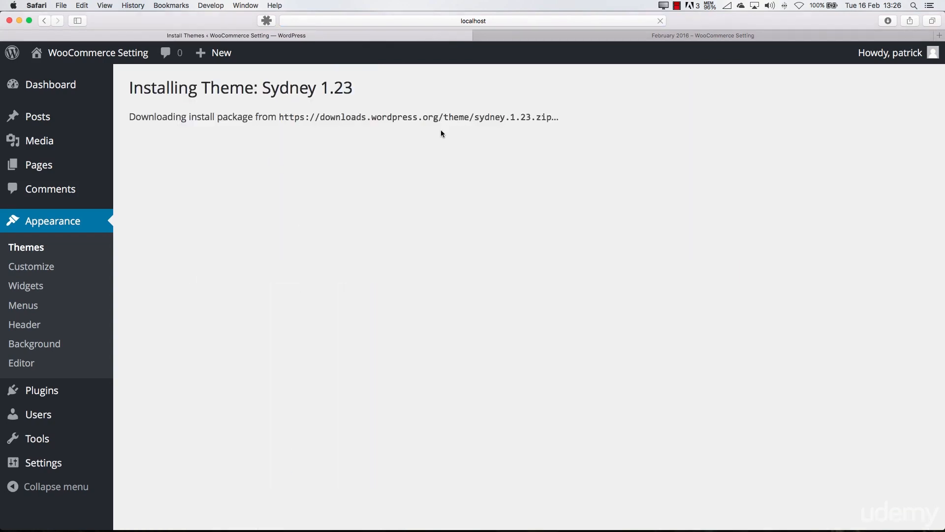
{"action": "left_click", "coordinate": [211, 211]}
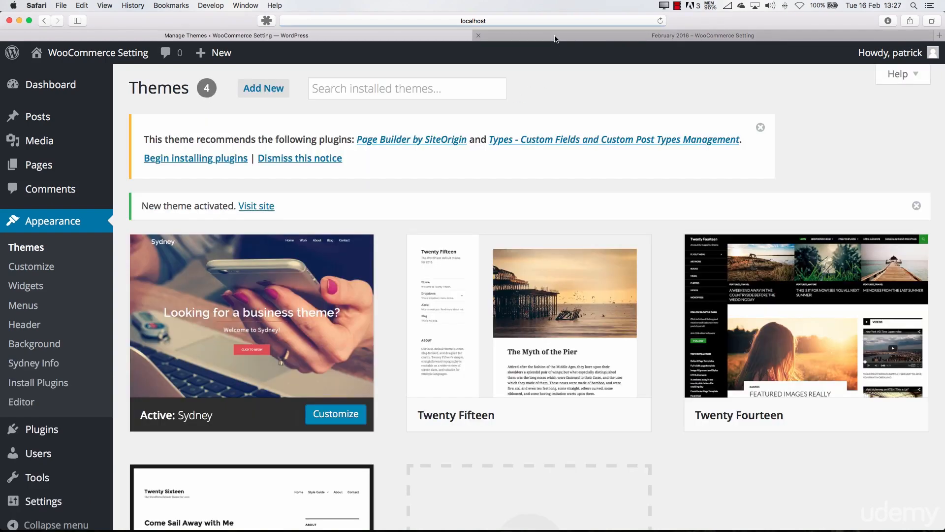
Reload the site's February 2016 archive page and look through it with the Sydney theme applied
{"action": "left_click", "coordinate": [556, 39]}
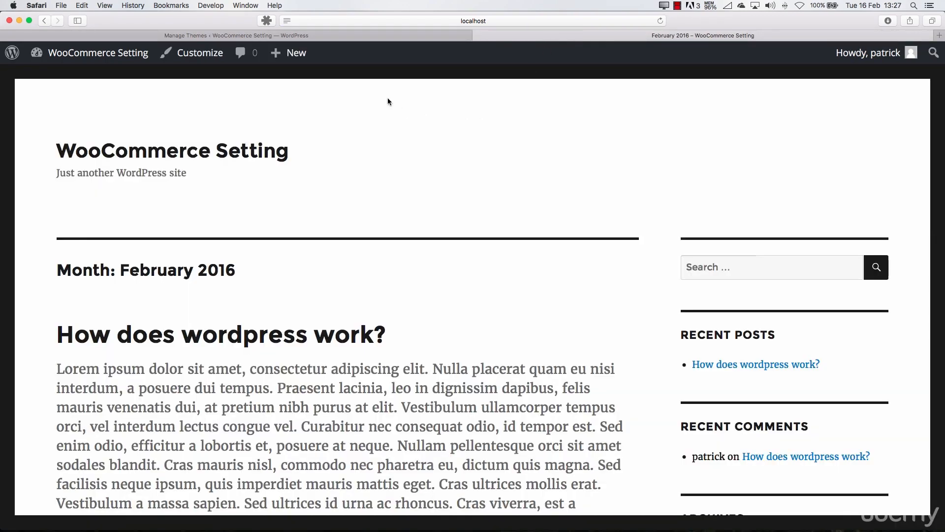
{"action": "key", "text": "super+r"}
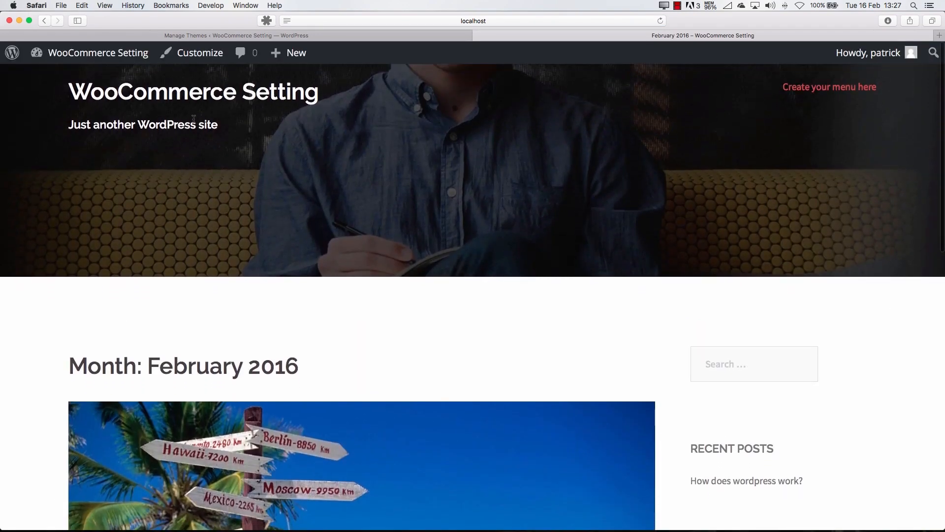
{"action": "scroll", "coordinate": [323, 173], "scroll_direction": "down", "scroll_amount": 10}
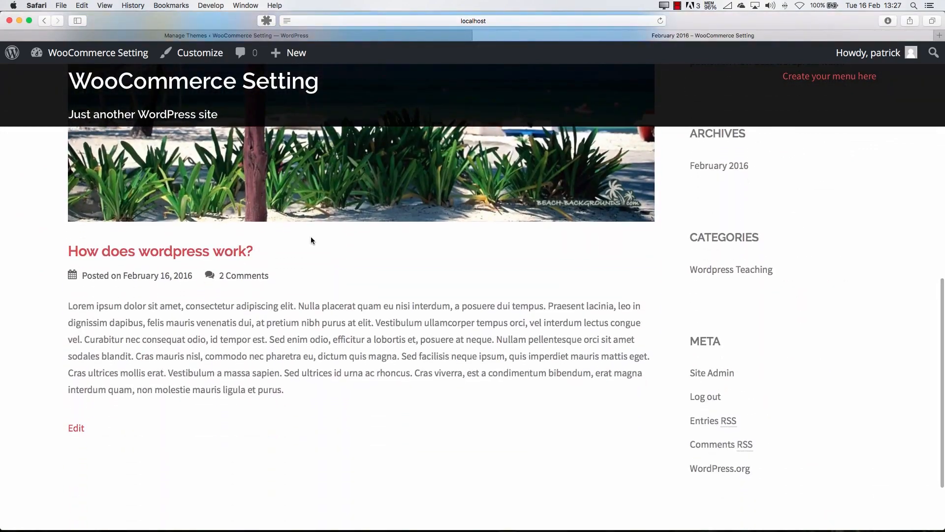
{"action": "left_click_drag", "start_coordinate": [300, 390], "coordinate": [69, 308]}
{"action": "scroll", "coordinate": [174, 323], "scroll_direction": "up", "scroll_amount": 10}
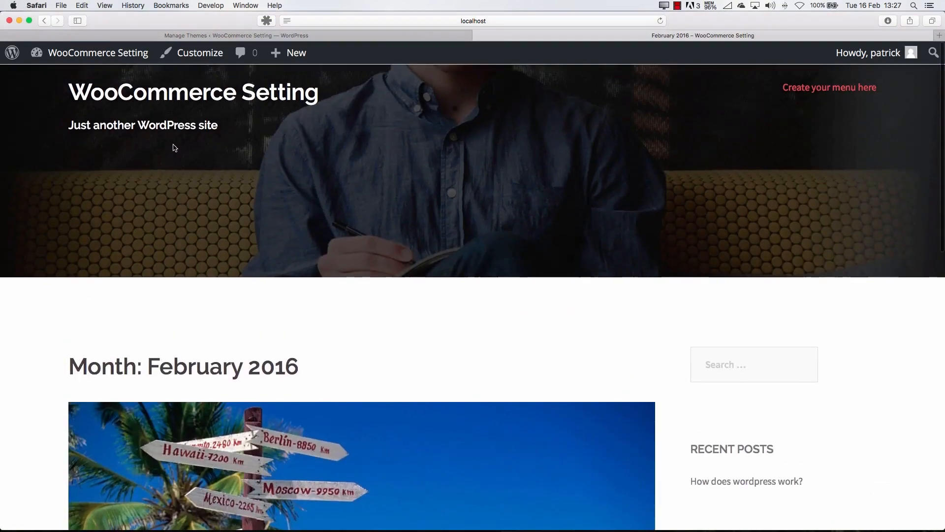
Open the WooCommerce Setting home page and examine its header slideshow, post listing and sidebar in the Sydney theme
{"action": "left_click", "coordinate": [187, 98]}
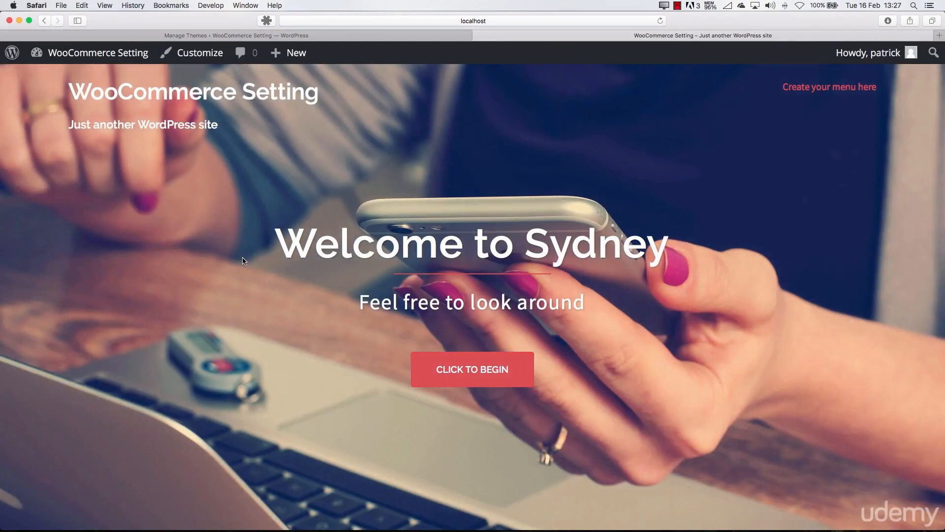
{"action": "scroll", "coordinate": [241, 254], "scroll_direction": "down", "scroll_amount": 10}
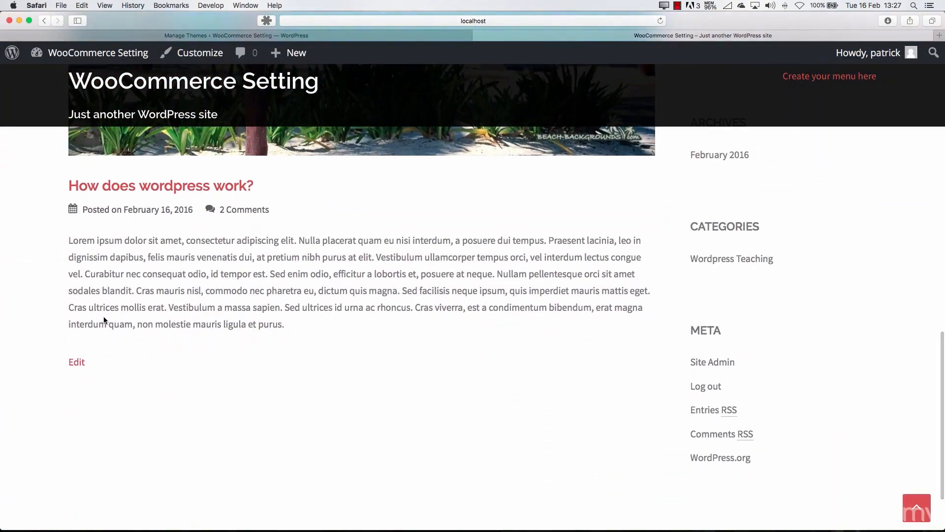
{"action": "scroll", "coordinate": [210, 302], "scroll_direction": "up", "scroll_amount": 10}
{"action": "scroll", "coordinate": [210, 302], "scroll_direction": "up", "scroll_amount": 5}
{"action": "scroll", "coordinate": [212, 297], "scroll_direction": "down", "scroll_amount": 7}
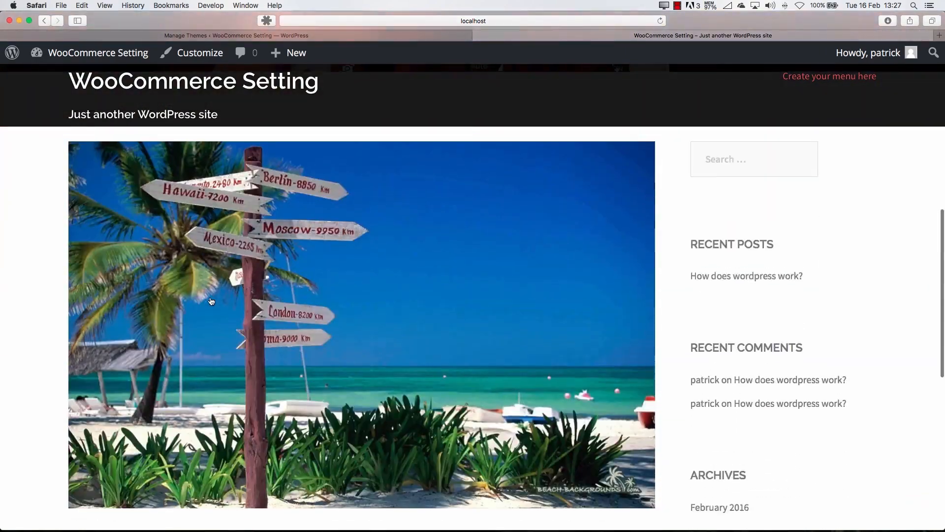
{"action": "scroll", "coordinate": [211, 297], "scroll_direction": "up", "scroll_amount": 10}
{"action": "scroll", "coordinate": [294, 282], "scroll_direction": "down", "scroll_amount": 8}
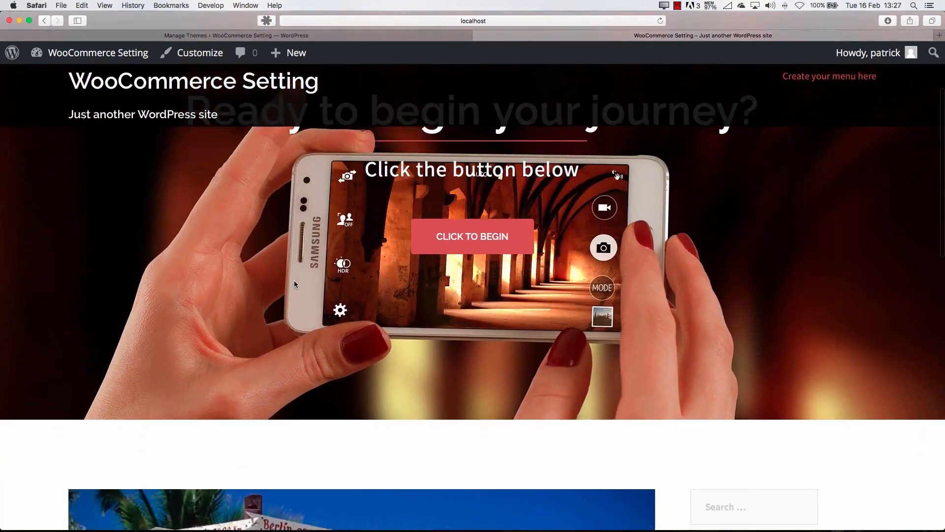
{"action": "scroll", "coordinate": [295, 283], "scroll_direction": "down", "scroll_amount": 3}
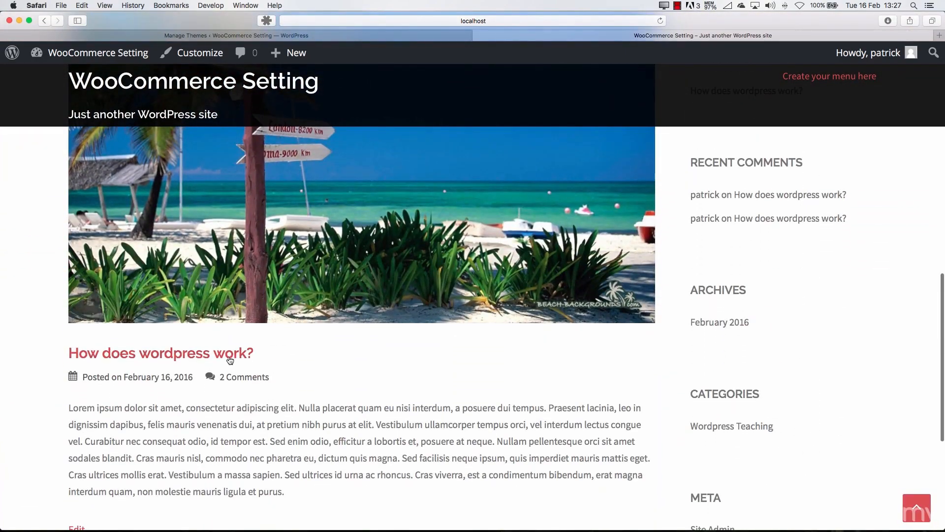
Open the post "How does wordpress work?" and review its image, text, comments and reply form
{"action": "left_click", "coordinate": [232, 354]}
{"action": "scroll", "coordinate": [302, 351], "scroll_direction": "down", "scroll_amount": 12}
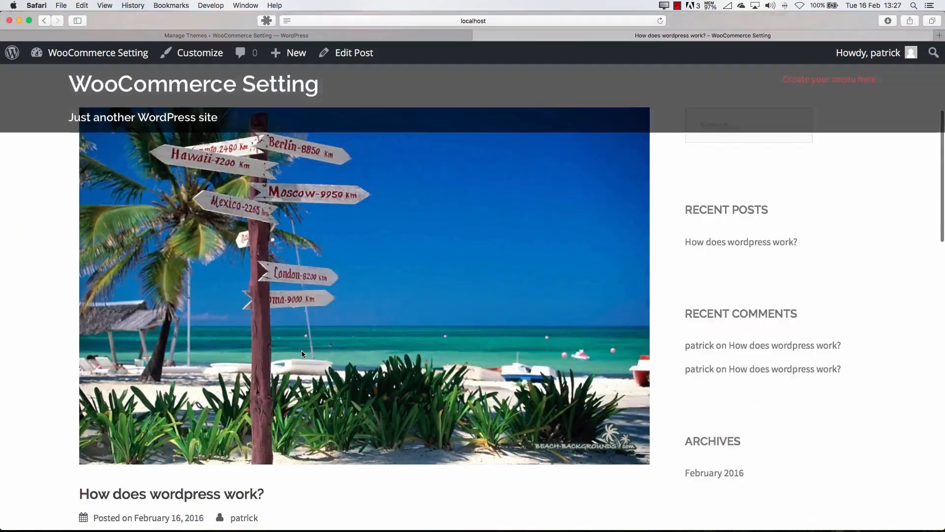
{"action": "scroll", "coordinate": [304, 350], "scroll_direction": "down", "scroll_amount": 10}
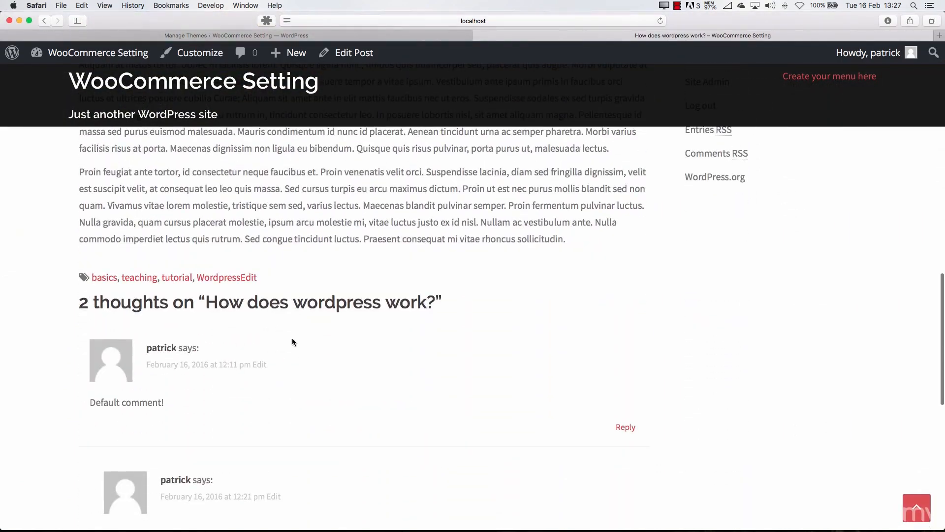
{"action": "scroll", "coordinate": [136, 386], "scroll_direction": "down", "scroll_amount": 10}
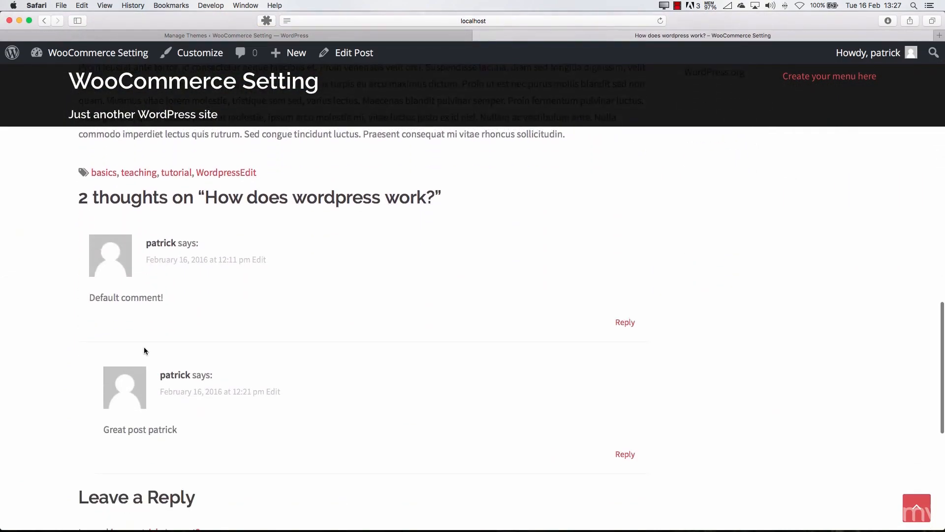
{"action": "scroll", "coordinate": [153, 351], "scroll_direction": "down", "scroll_amount": 2}
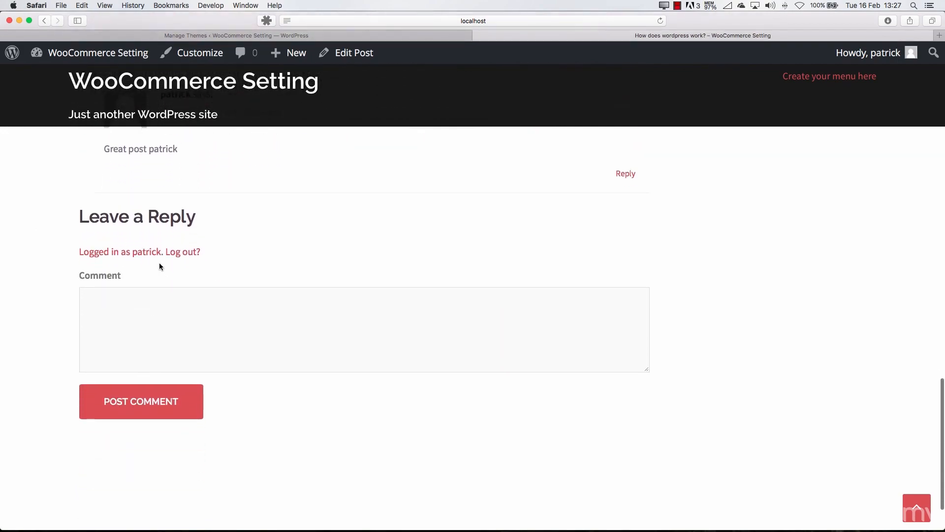
{"action": "scroll", "coordinate": [464, 332], "scroll_direction": "up", "scroll_amount": 20}
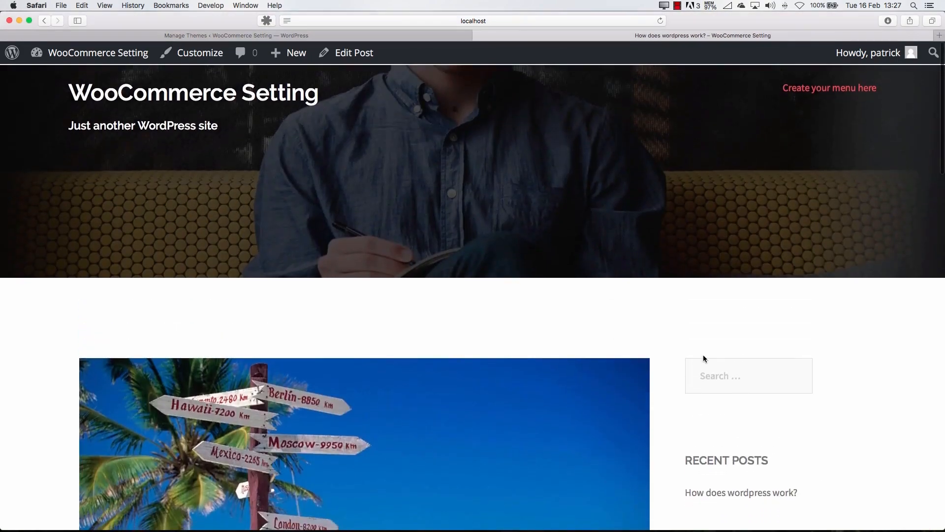
{"action": "scroll", "coordinate": [716, 377], "scroll_direction": "down", "scroll_amount": 10}
{"action": "scroll", "coordinate": [731, 245], "scroll_direction": "up", "scroll_amount": 10}
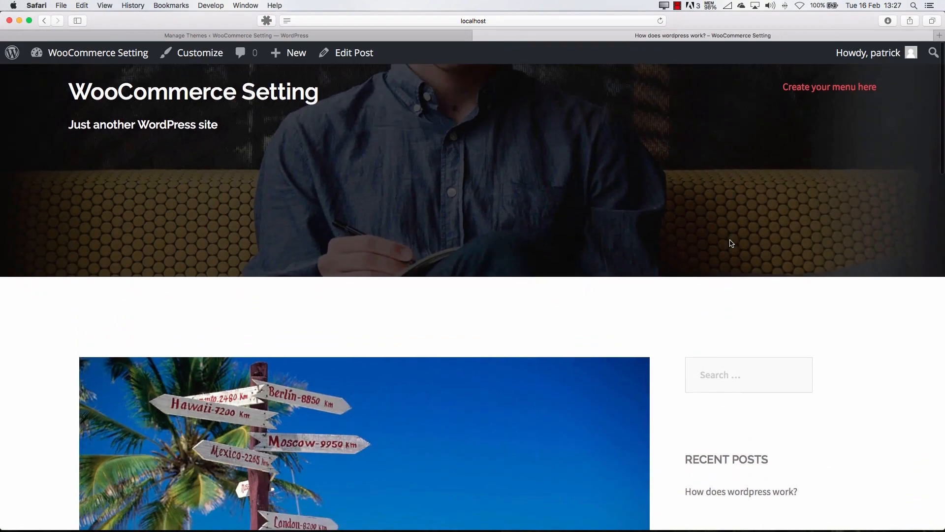
Return to the Themes admin page and activate the Twenty Fifteen theme
{"action": "left_click", "coordinate": [295, 35]}
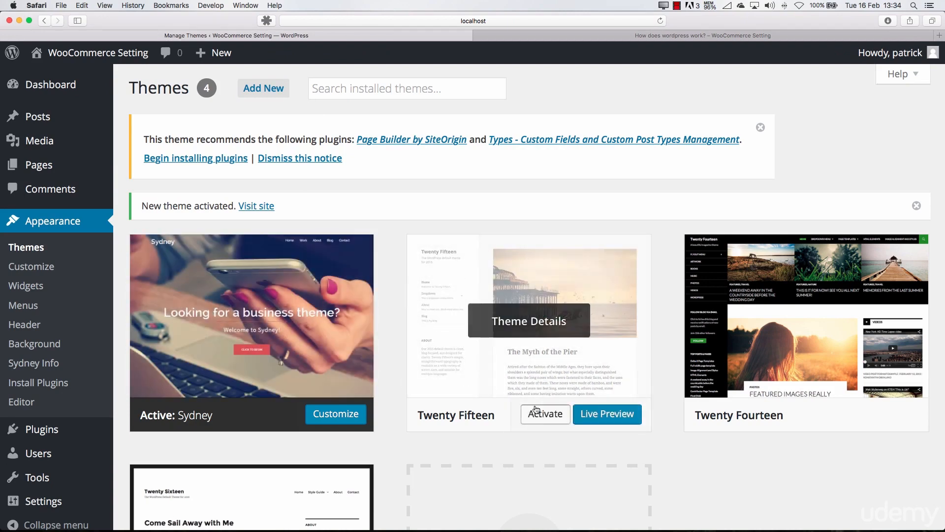
{"action": "left_click", "coordinate": [606, 37]}
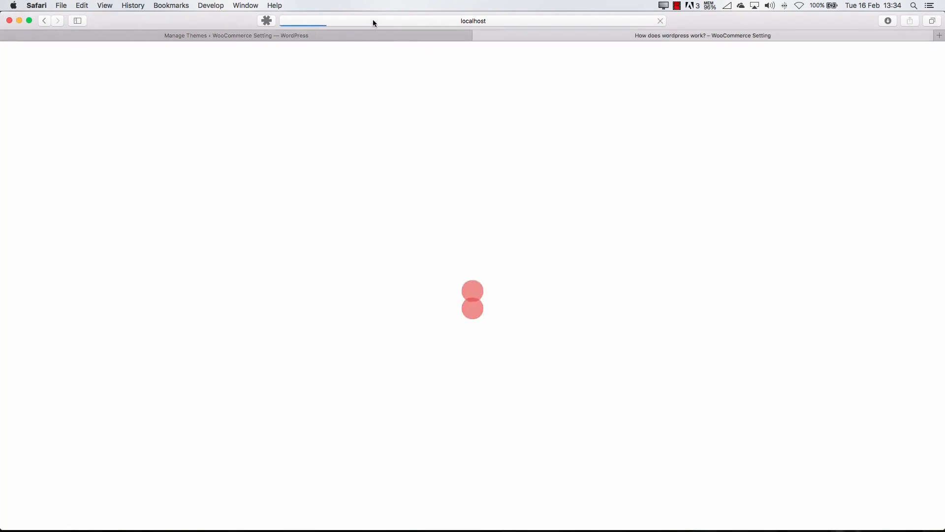
{"action": "left_click", "coordinate": [372, 35]}
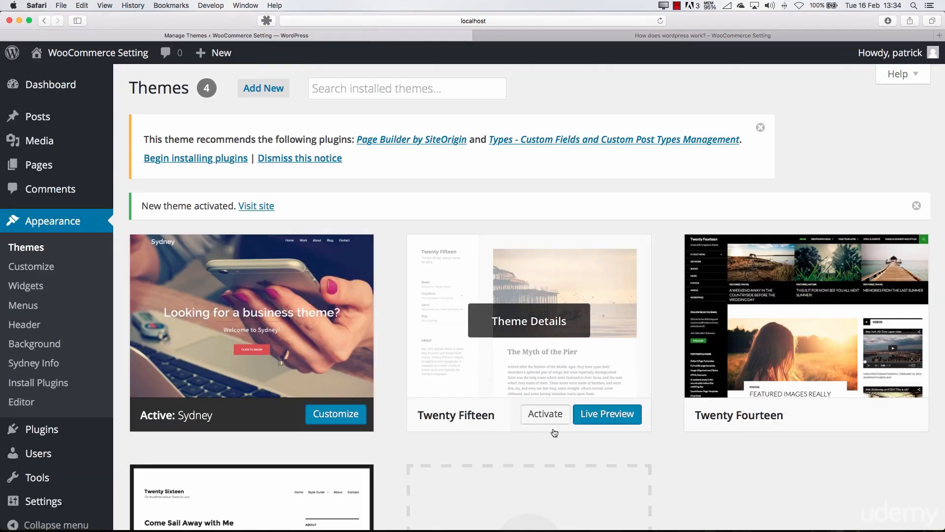
{"action": "left_click", "coordinate": [554, 423]}
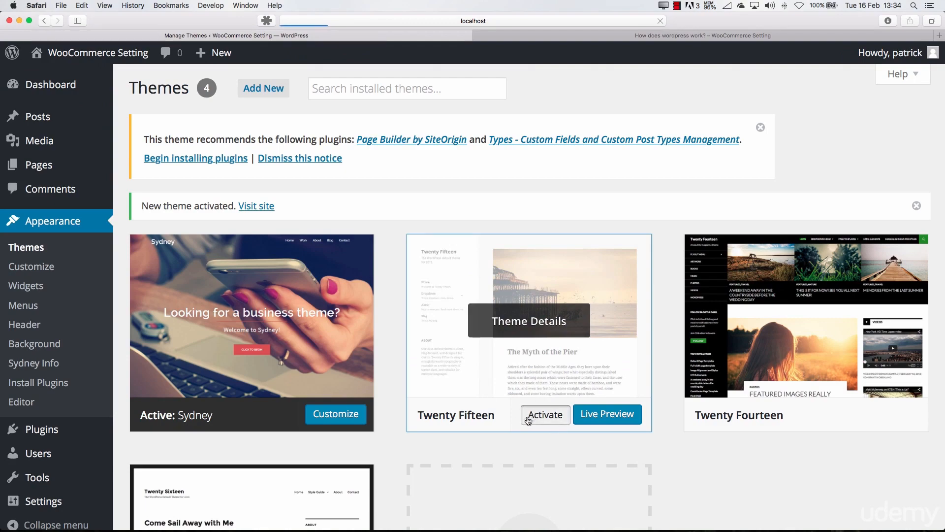
Activate the Twenty Sixteen theme and reload the post page to check the site's appearance
{"action": "scroll", "coordinate": [325, 432], "scroll_direction": "down", "scroll_amount": 5}
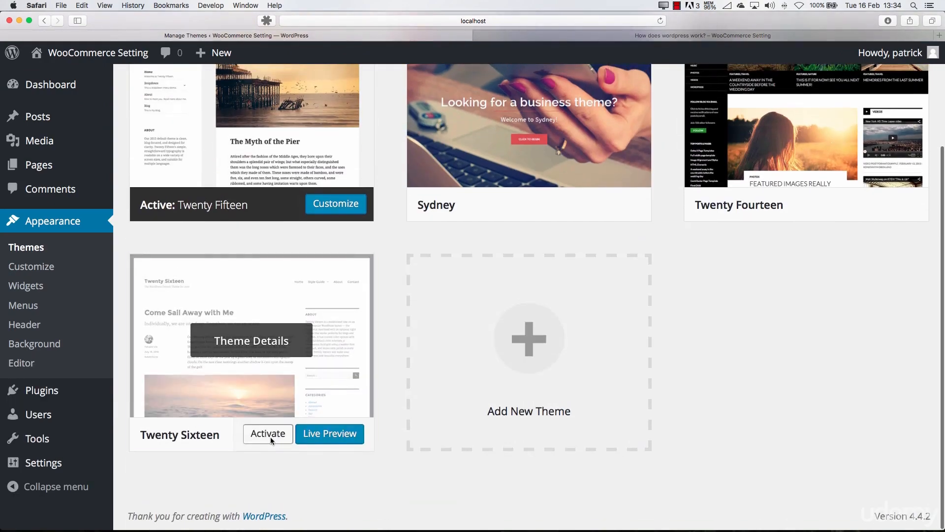
{"action": "left_click", "coordinate": [270, 437]}
{"action": "left_click", "coordinate": [531, 38]}
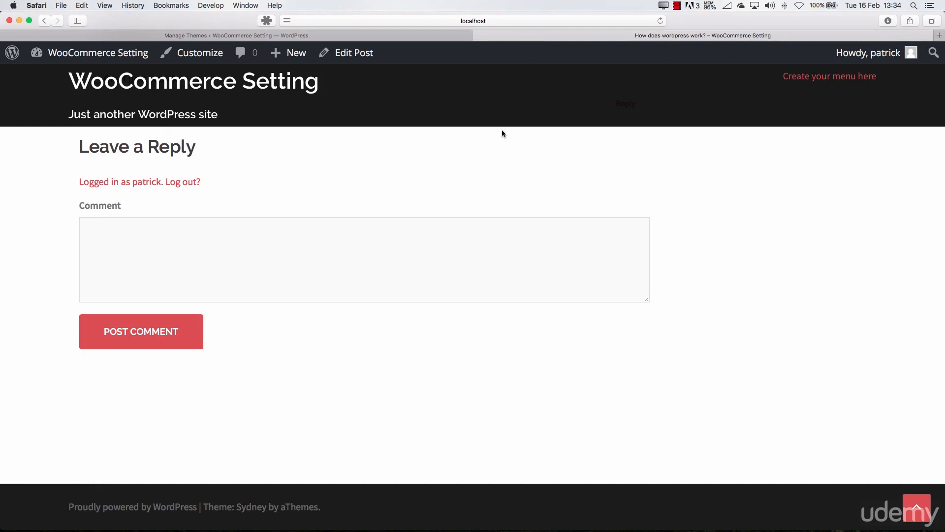
{"action": "key", "text": "super+r"}
{"action": "scroll", "coordinate": [412, 173], "scroll_direction": "up", "scroll_amount": 10}
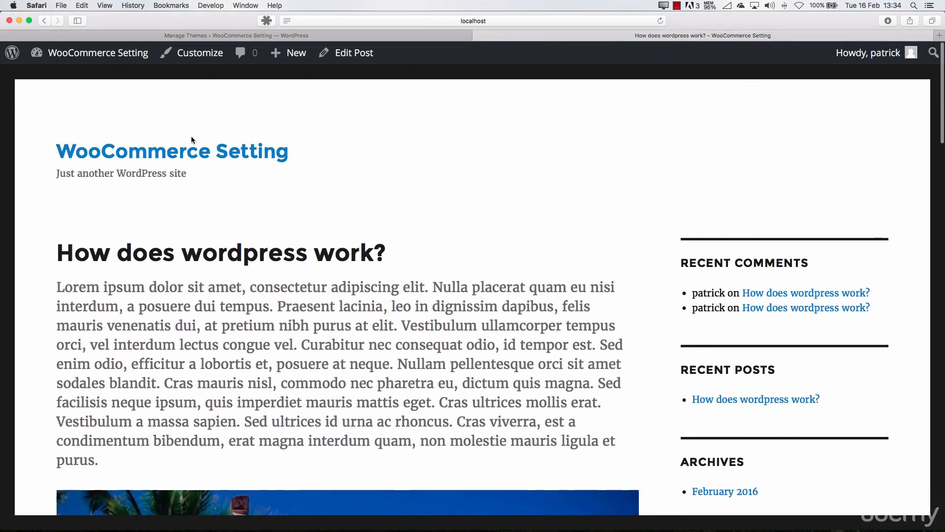
Open the customizer for the Twenty Sixteen theme from the admin area and show its Colors settings
{"action": "left_click", "coordinate": [262, 35]}
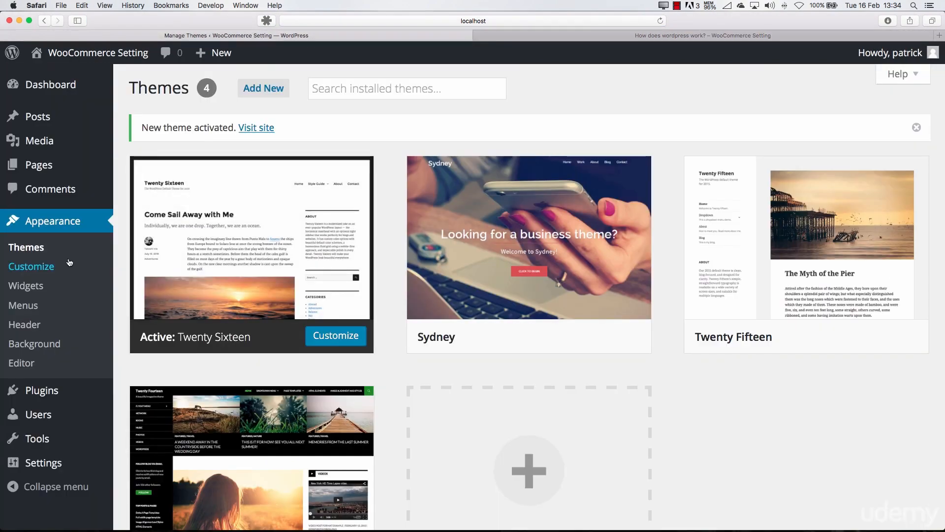
{"action": "left_click", "coordinate": [48, 267]}
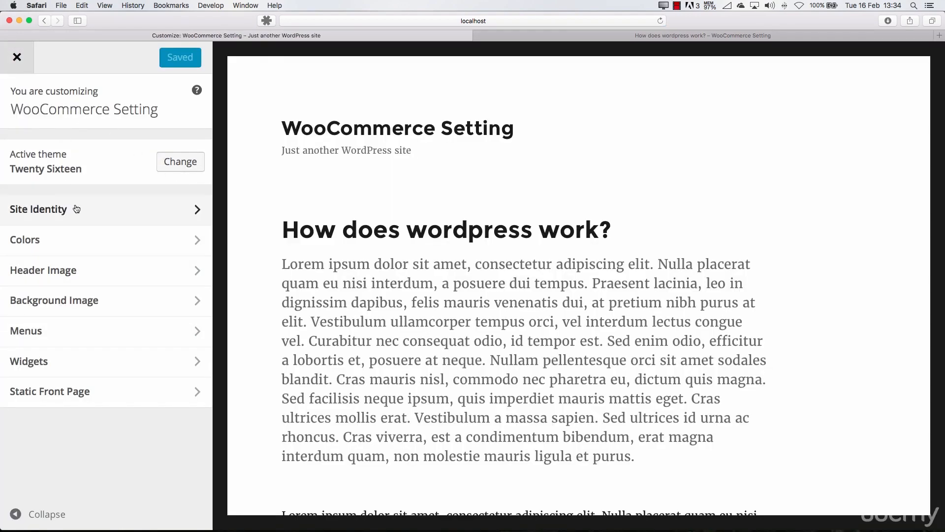
{"action": "left_click", "coordinate": [116, 249]}
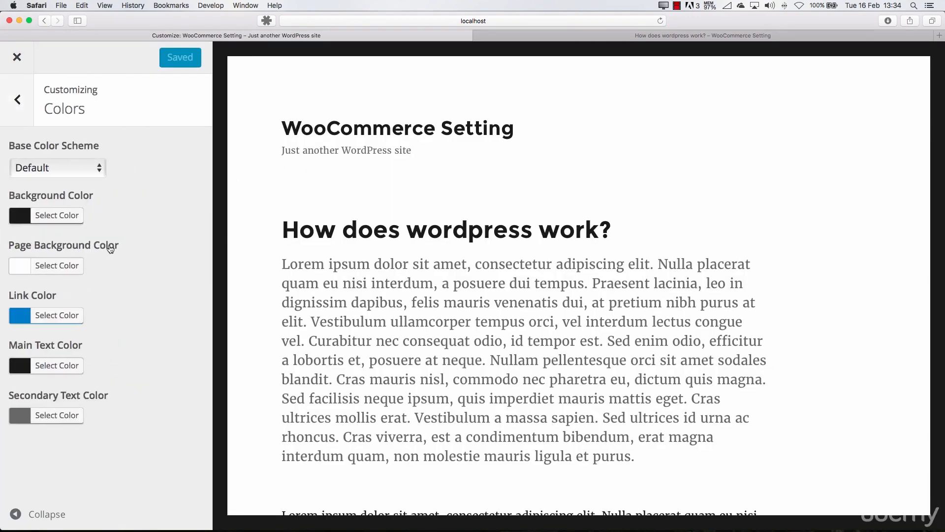
Try out black (#000000) as the background color and restore the default color
{"action": "left_click", "coordinate": [67, 220]}
{"action": "left_click", "coordinate": [80, 273]}
{"action": "left_click_drag", "start_coordinate": [80, 272], "coordinate": [39, 371]}
{"action": "left_click", "coordinate": [89, 376]}
{"action": "left_click", "coordinate": [155, 218]}
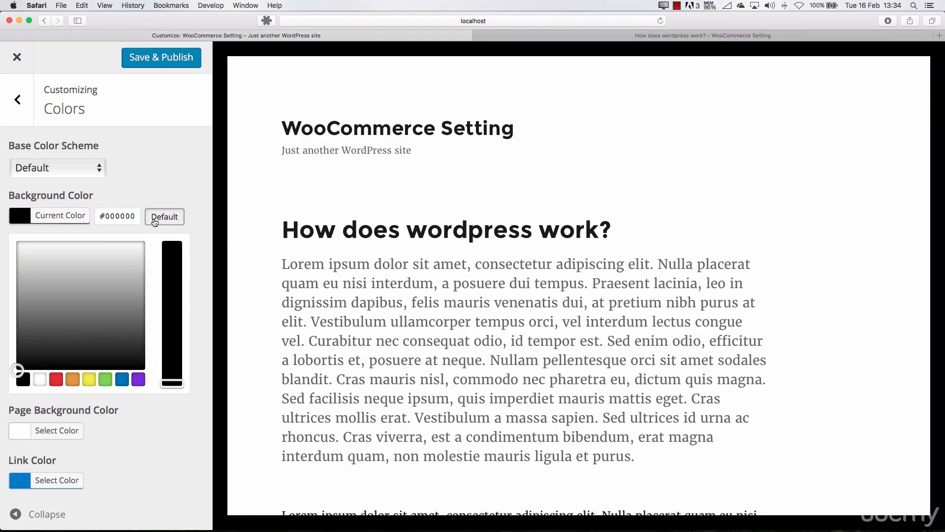
{"action": "left_click", "coordinate": [77, 215]}
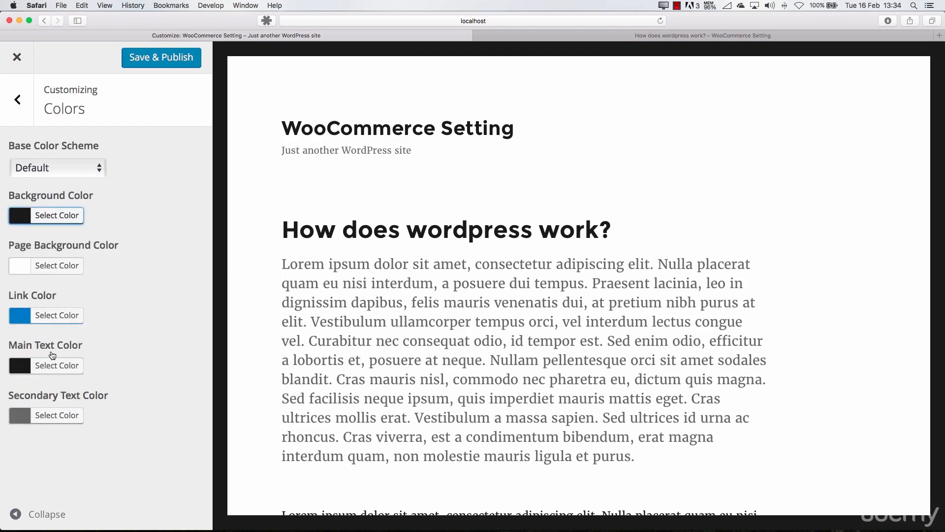
Look at the Widgets and Header Image sections of the customizer
{"action": "left_click", "coordinate": [17, 99]}
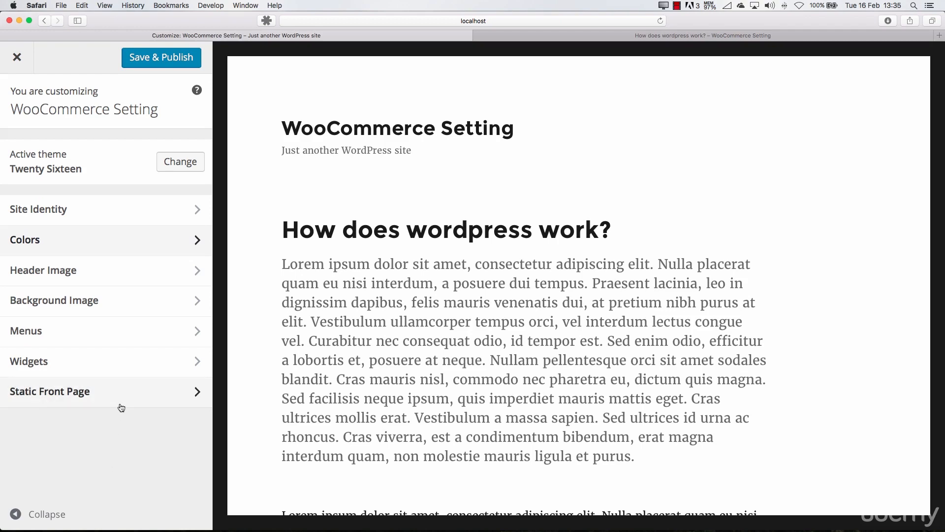
{"action": "left_click", "coordinate": [98, 367]}
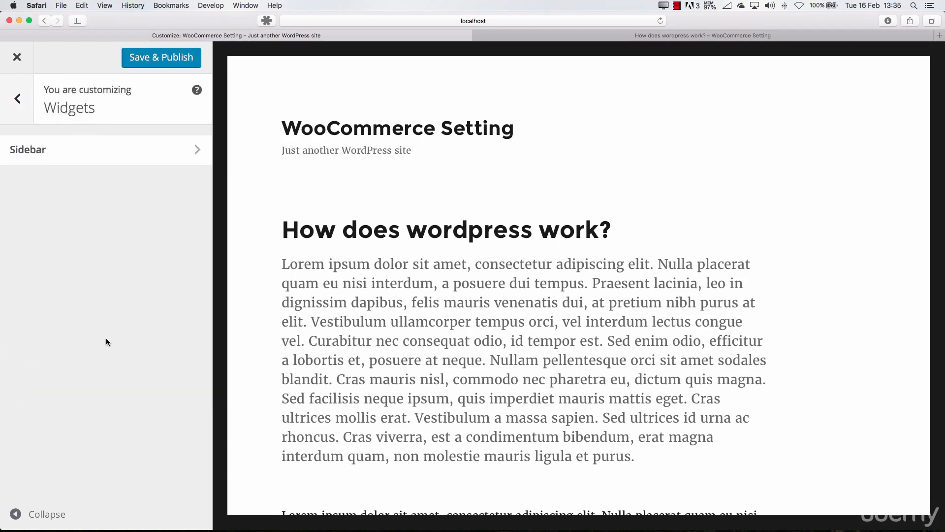
{"action": "left_click", "coordinate": [19, 110]}
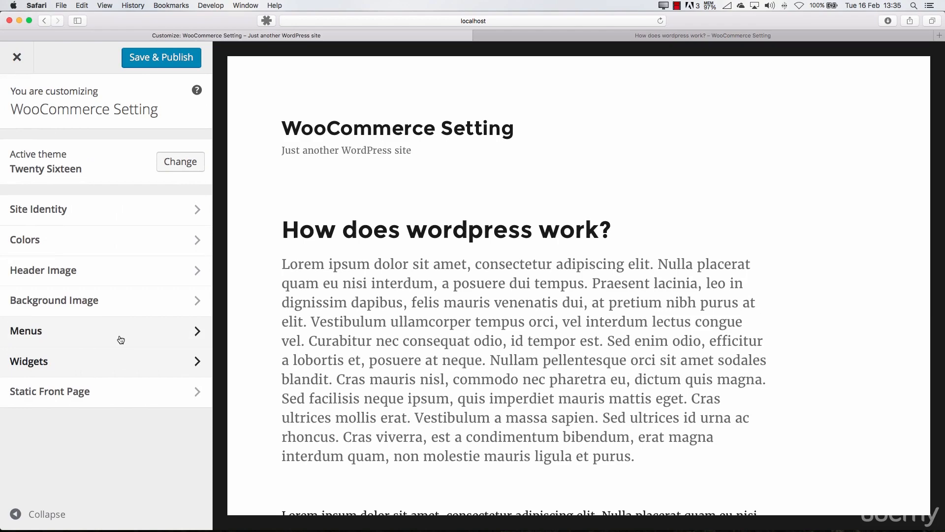
{"action": "left_click", "coordinate": [89, 263]}
{"action": "left_click", "coordinate": [19, 101]}
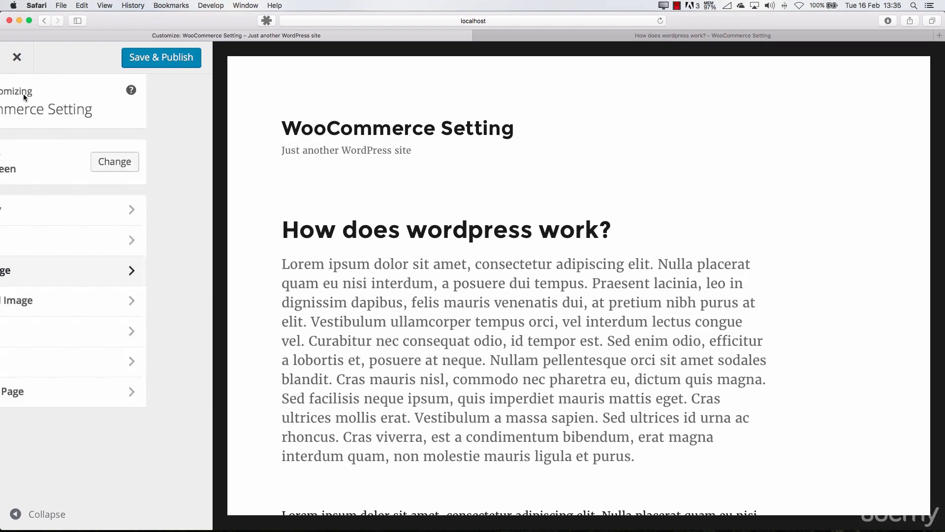
Leave the customizer without publishing and open the Widgets page in the admin area
{"action": "left_click", "coordinate": [17, 57]}
{"action": "key", "text": "Return"}
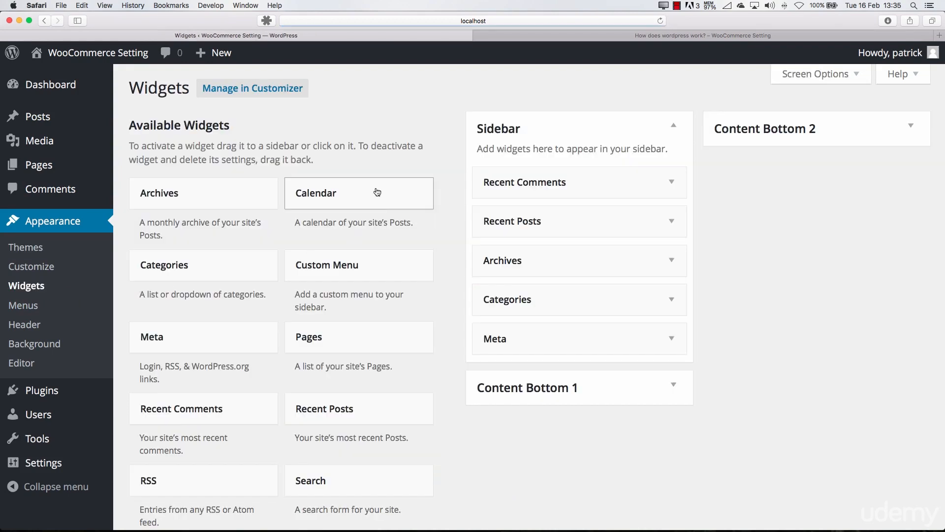
Switch to the post page on the site and examine the widgets in its sidebar down to Meta
{"action": "left_click", "coordinate": [539, 38]}
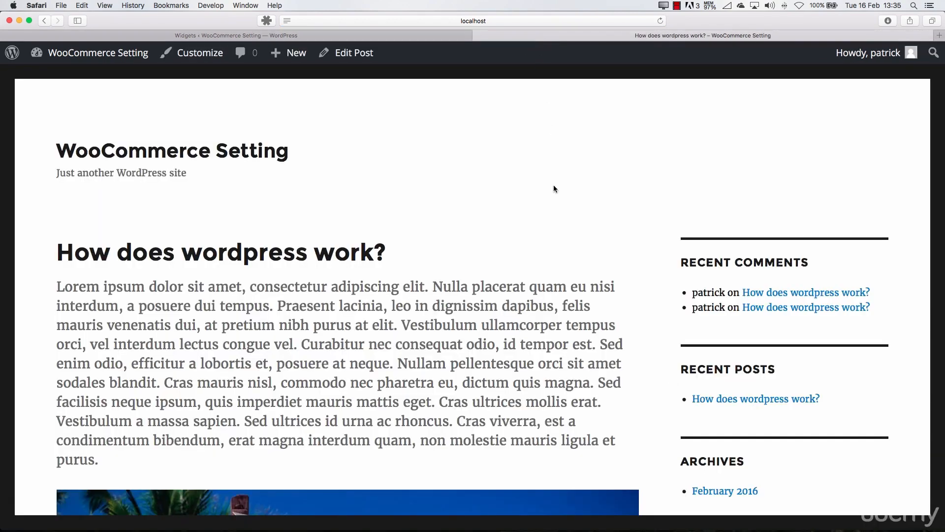
{"action": "scroll", "coordinate": [721, 256], "scroll_direction": "down", "scroll_amount": 5}
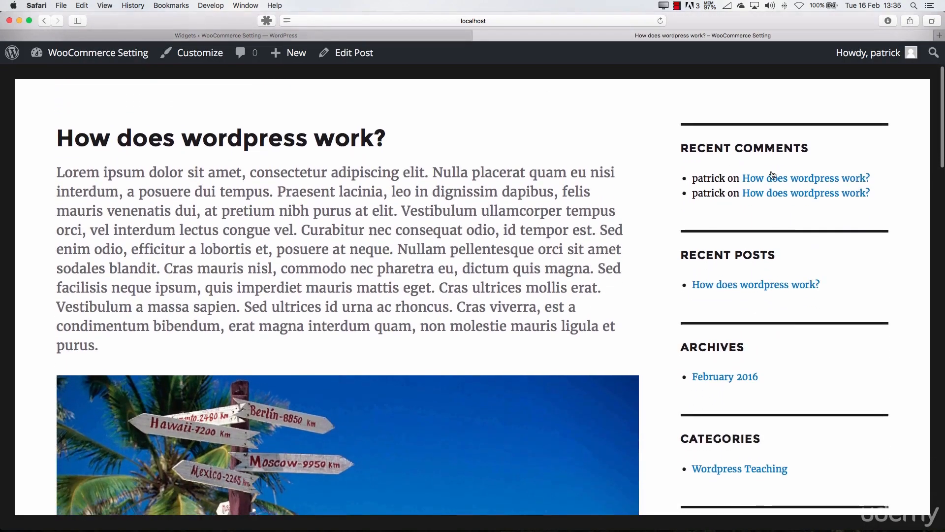
{"action": "scroll", "coordinate": [737, 249], "scroll_direction": "down", "scroll_amount": 10}
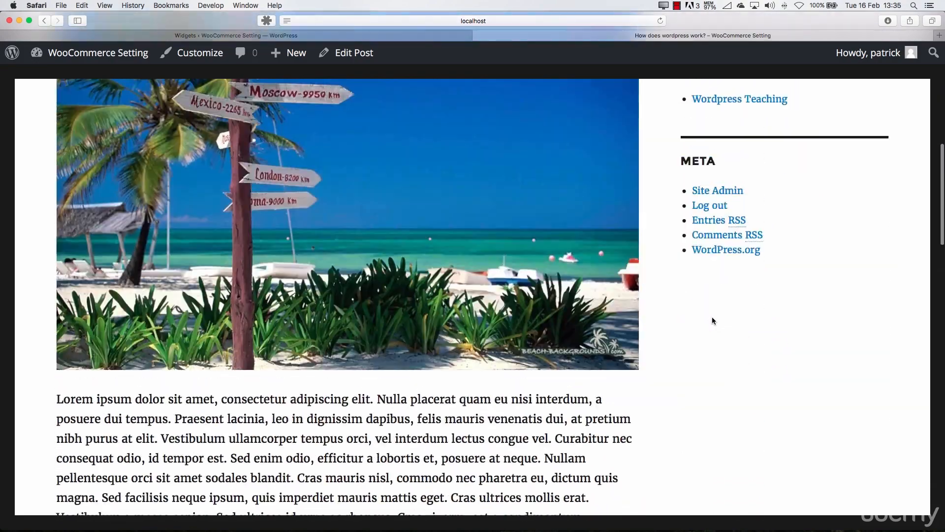
Return to the Widgets page, add an Archives widget at the top of the Sidebar area, and compare with the post page's sidebar
{"action": "scroll", "coordinate": [711, 321], "scroll_direction": "up", "scroll_amount": 15}
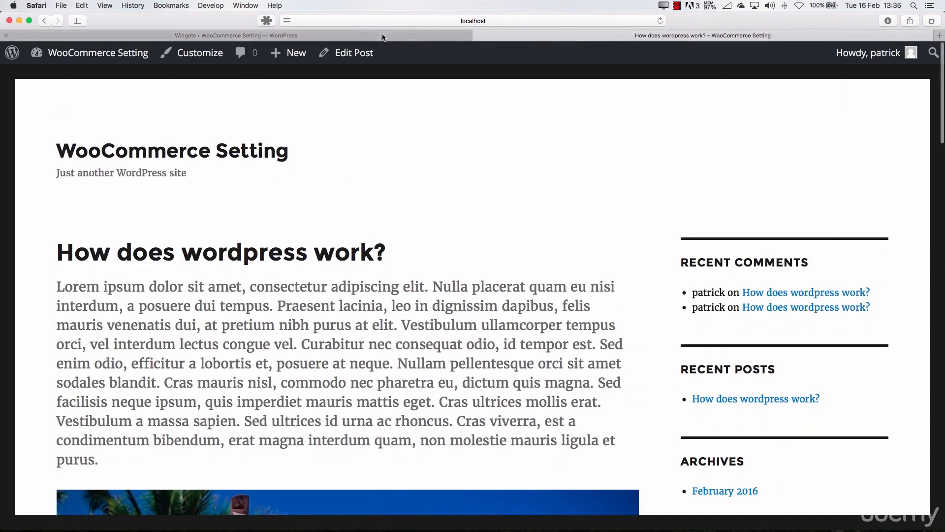
{"action": "left_click", "coordinate": [383, 37]}
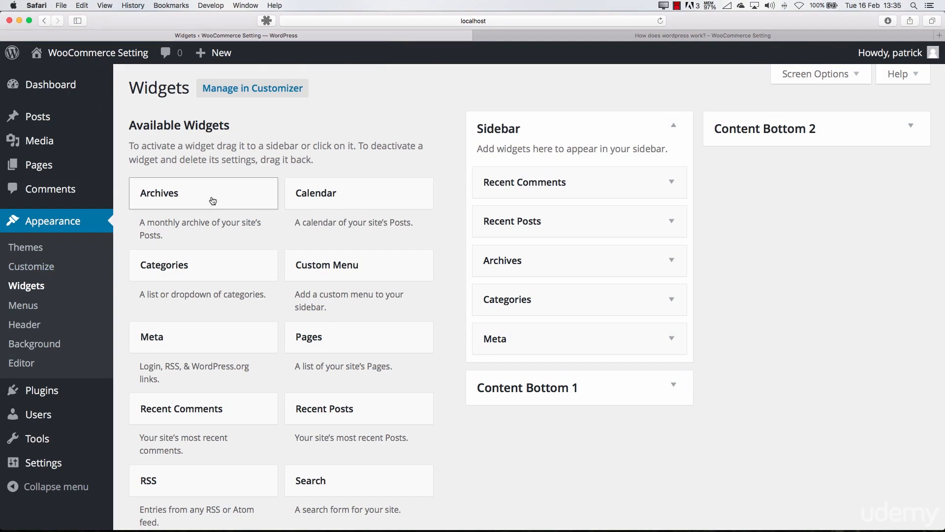
{"action": "left_click_drag", "start_coordinate": [211, 196], "coordinate": [566, 182]}
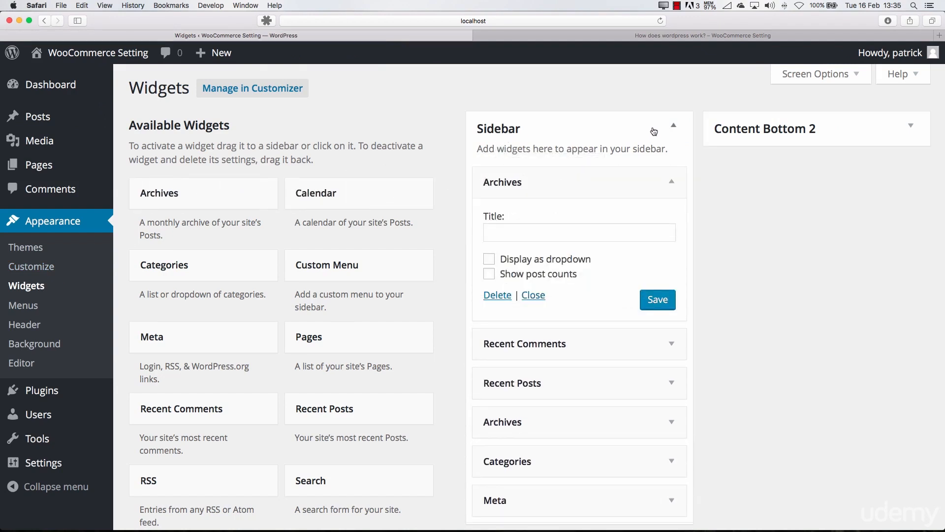
{"action": "left_click", "coordinate": [545, 40]}
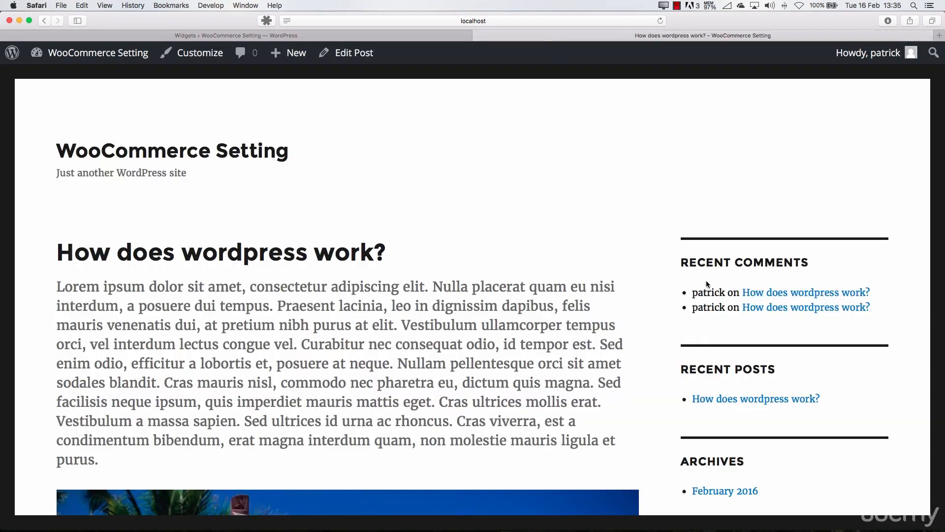
{"action": "left_click", "coordinate": [417, 38]}
Look at the descriptions of the Content Bottom 1 and Content Bottom 2 widget areas
{"action": "scroll", "coordinate": [625, 326], "scroll_direction": "down", "scroll_amount": 6}
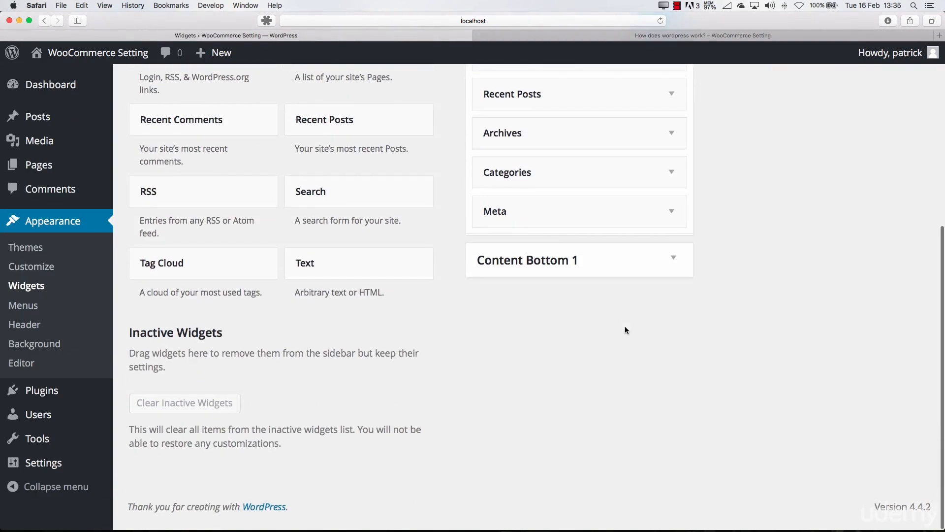
{"action": "left_click", "coordinate": [584, 266]}
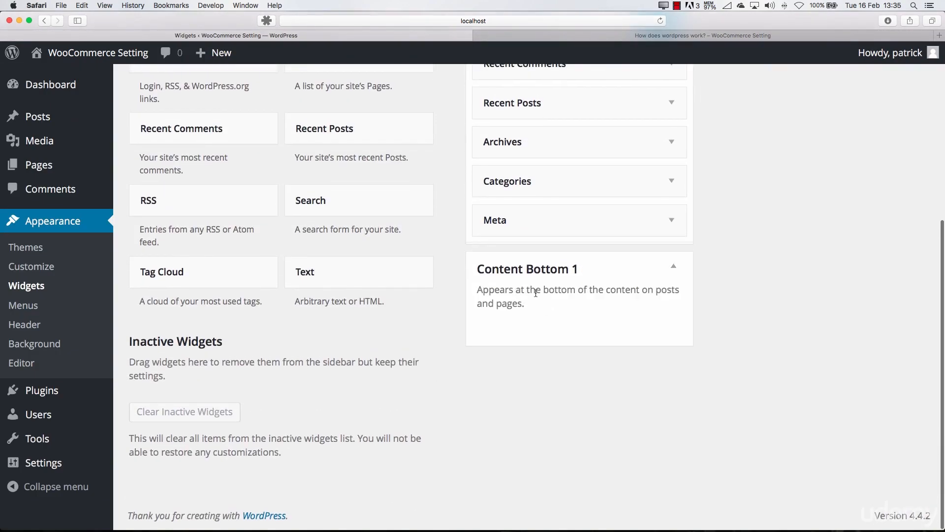
{"action": "scroll", "coordinate": [696, 287], "scroll_direction": "up", "scroll_amount": 3}
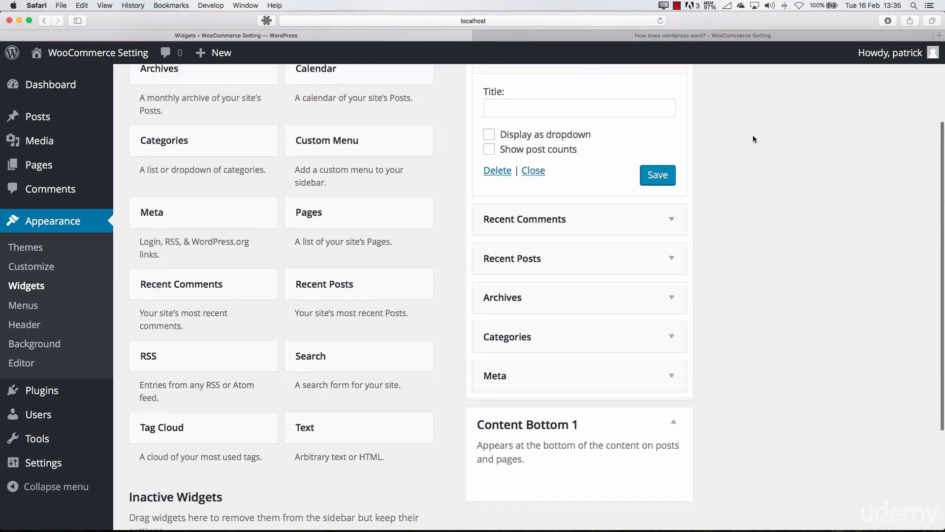
{"action": "scroll", "coordinate": [750, 155], "scroll_direction": "up", "scroll_amount": 3}
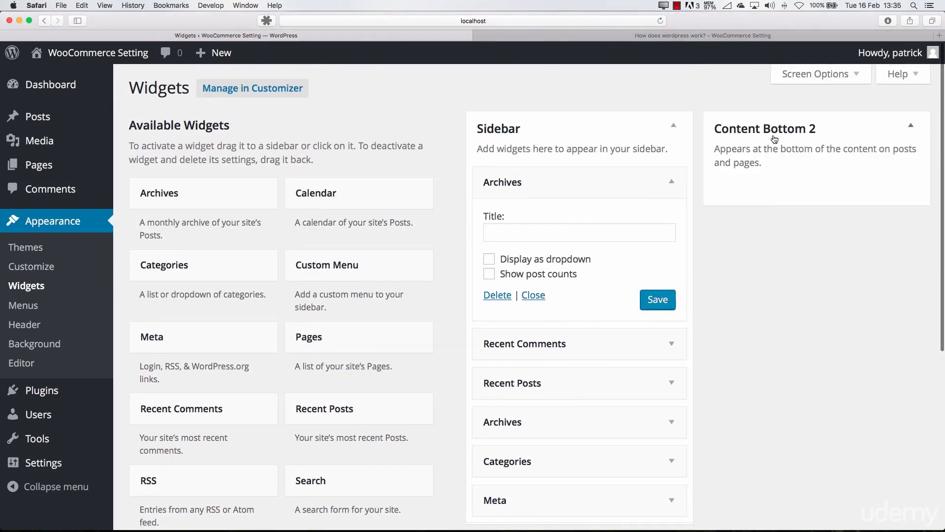
{"action": "left_click", "coordinate": [774, 139]}
{"action": "scroll", "coordinate": [666, 420], "scroll_direction": "down", "scroll_amount": 6}
{"action": "left_click", "coordinate": [541, 272]}
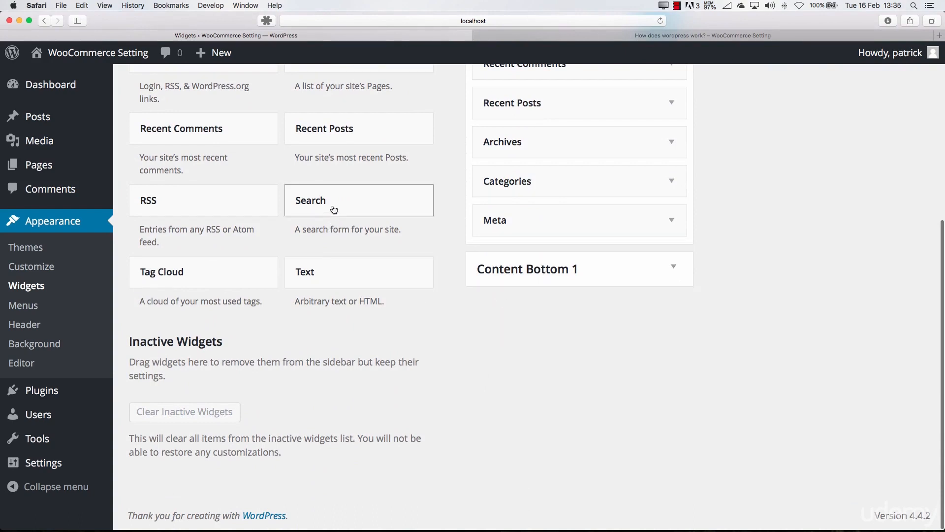
Add a Search widget titled Search1 to the Content Bottom 1 area and save it
{"action": "left_click_drag", "start_coordinate": [332, 209], "coordinate": [520, 305]}
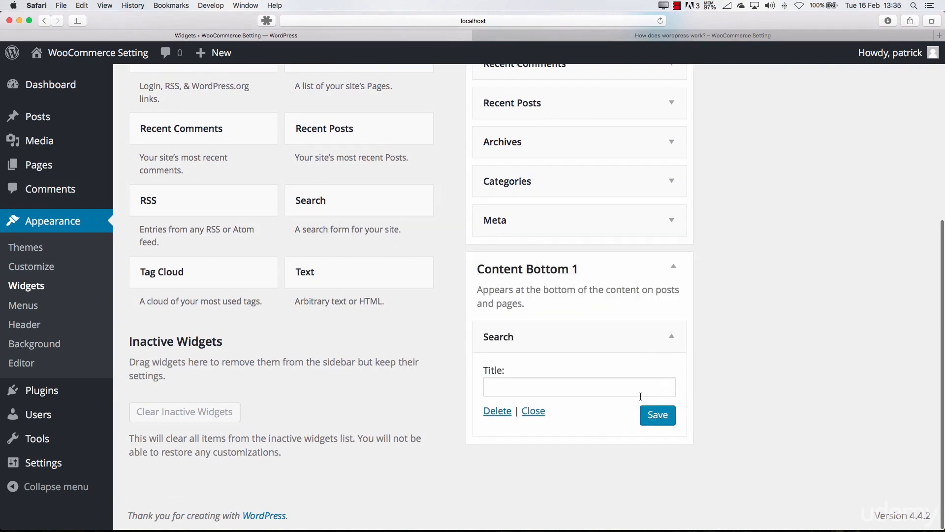
{"action": "left_click", "coordinate": [638, 392]}
{"action": "type", "text": "Search1"}
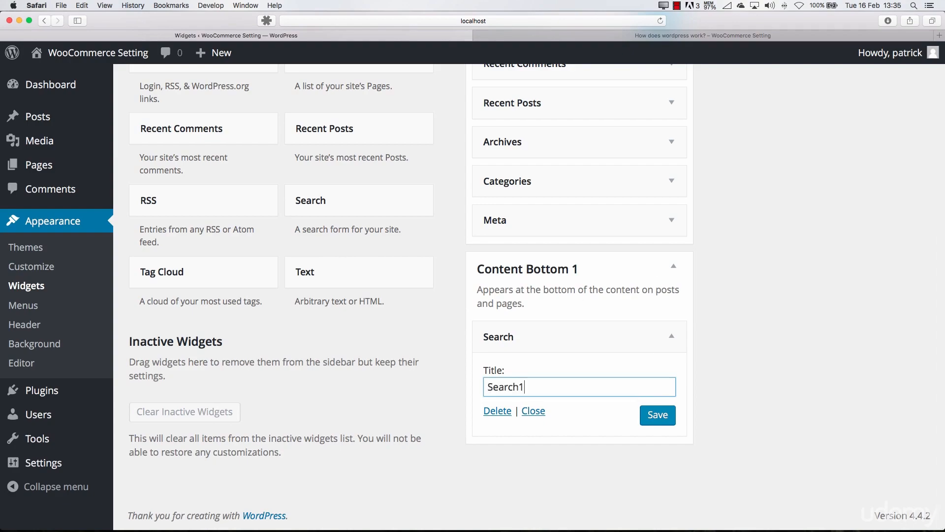
{"action": "left_click", "coordinate": [660, 420]}
Reload the post page on the site and examine its sidebar and the widget area below the comment form
{"action": "left_click", "coordinate": [599, 39]}
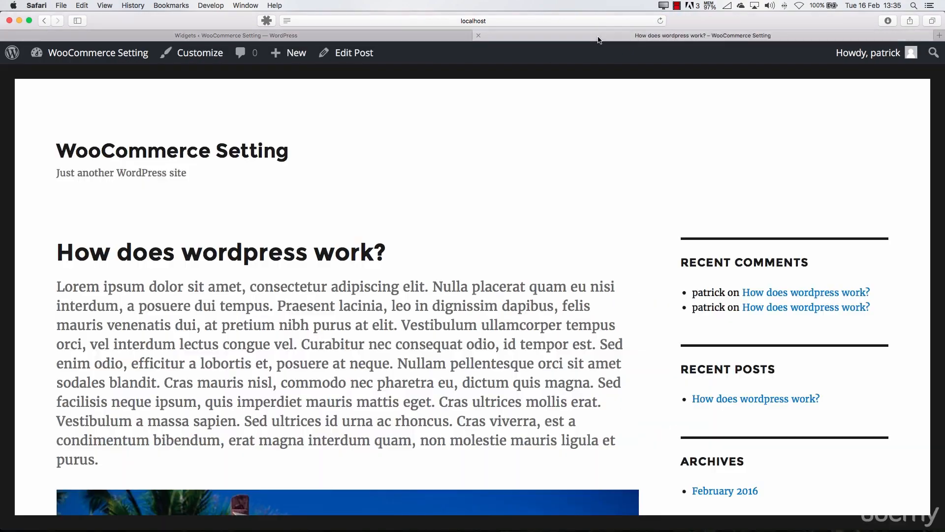
{"action": "key", "text": "super+r"}
{"action": "scroll", "coordinate": [442, 301], "scroll_direction": "down", "scroll_amount": 6}
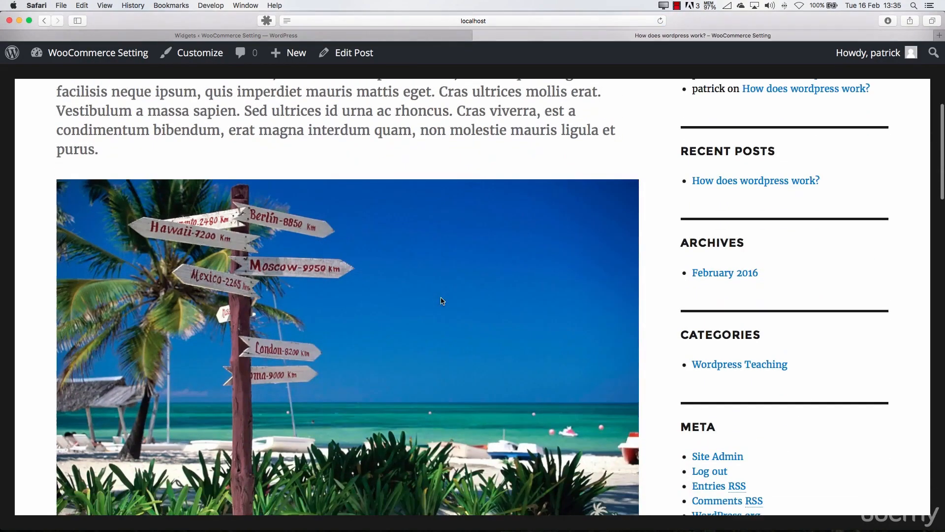
{"action": "scroll", "coordinate": [708, 252], "scroll_direction": "up", "scroll_amount": 6}
{"action": "scroll", "coordinate": [729, 279], "scroll_direction": "down", "scroll_amount": 10}
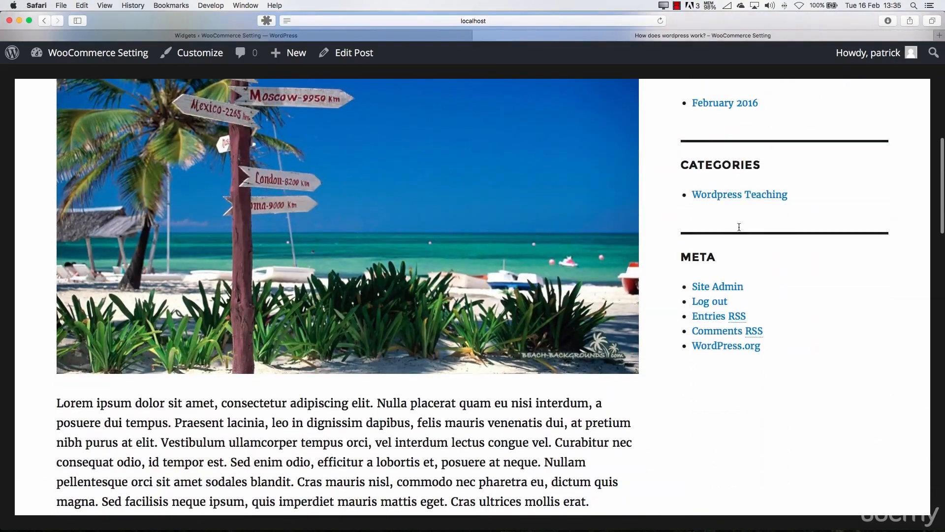
{"action": "scroll", "coordinate": [739, 227], "scroll_direction": "down", "scroll_amount": 15}
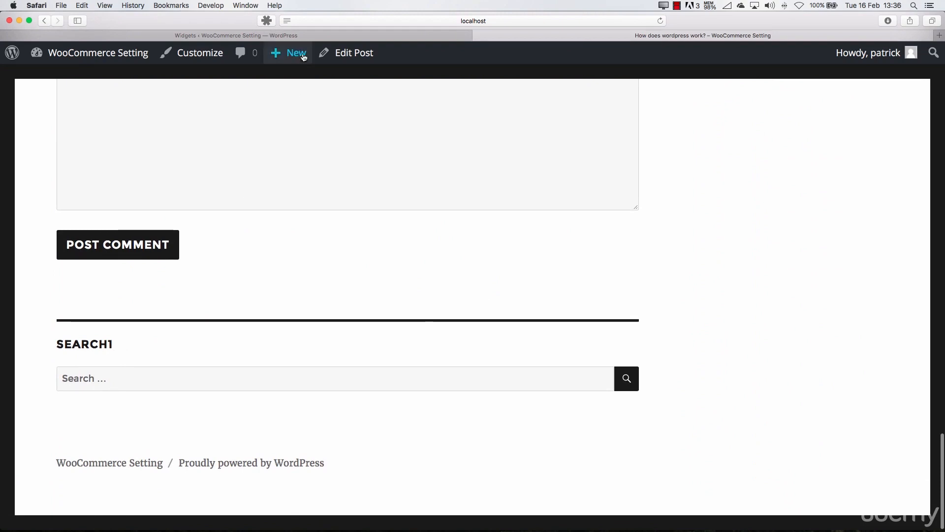
Remove both Archives widgets and Recent Comments from the Sidebar area, and delete the Search widget from Content Bottom 1
{"action": "left_click", "coordinate": [315, 37]}
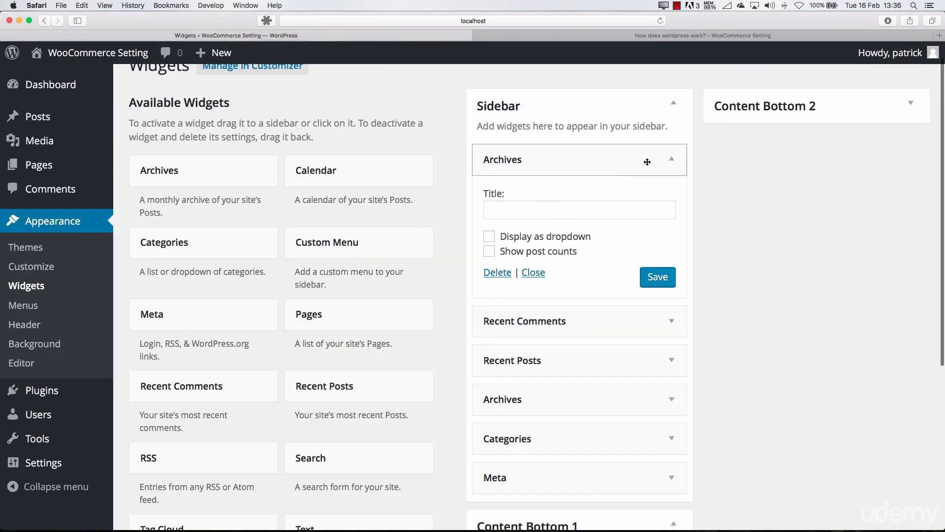
{"action": "left_click_drag", "start_coordinate": [663, 162], "coordinate": [429, 137]}
{"action": "left_click_drag", "start_coordinate": [556, 163], "coordinate": [454, 151]}
{"action": "left_click_drag", "start_coordinate": [564, 183], "coordinate": [364, 127]}
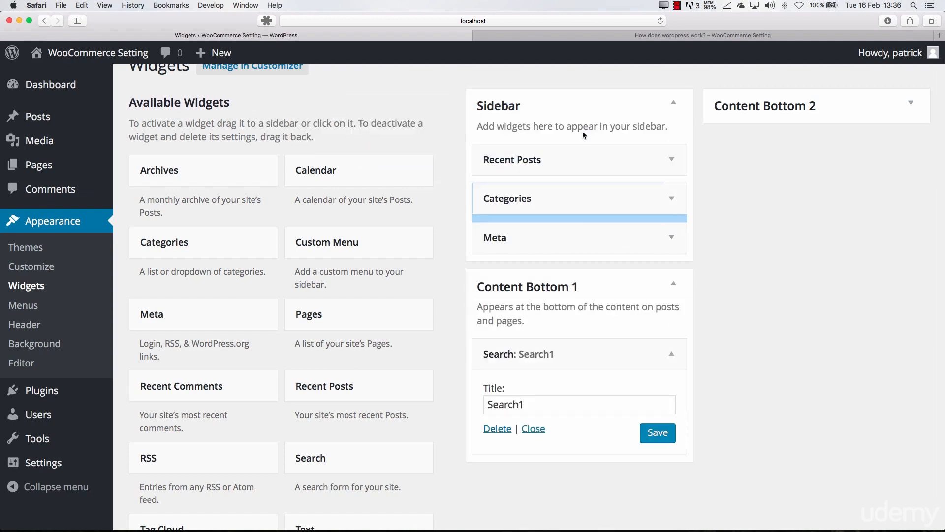
{"action": "left_click", "coordinate": [498, 431]}
Reload the post page on the site and check the widgets in its sidebar after the removals
{"action": "left_click", "coordinate": [748, 37]}
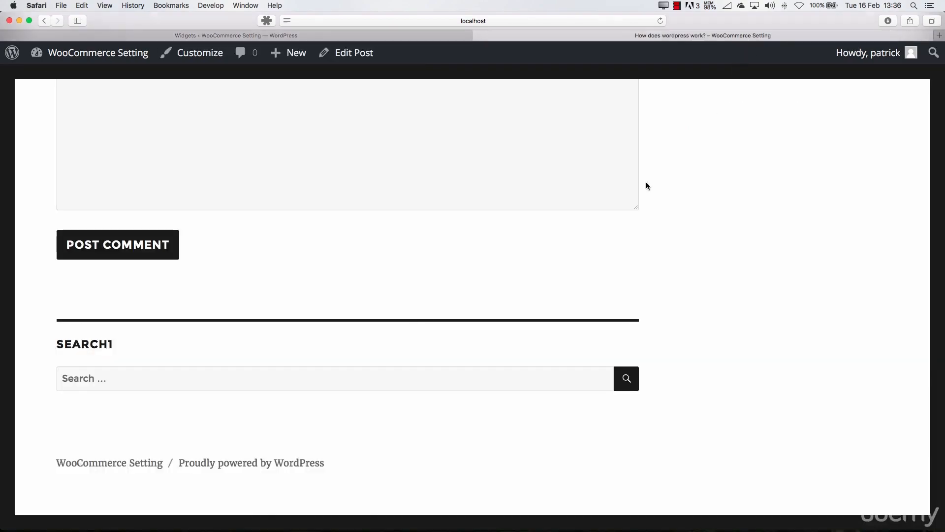
{"action": "key", "text": "super+r"}
{"action": "scroll", "coordinate": [506, 295], "scroll_direction": "up", "scroll_amount": 20}
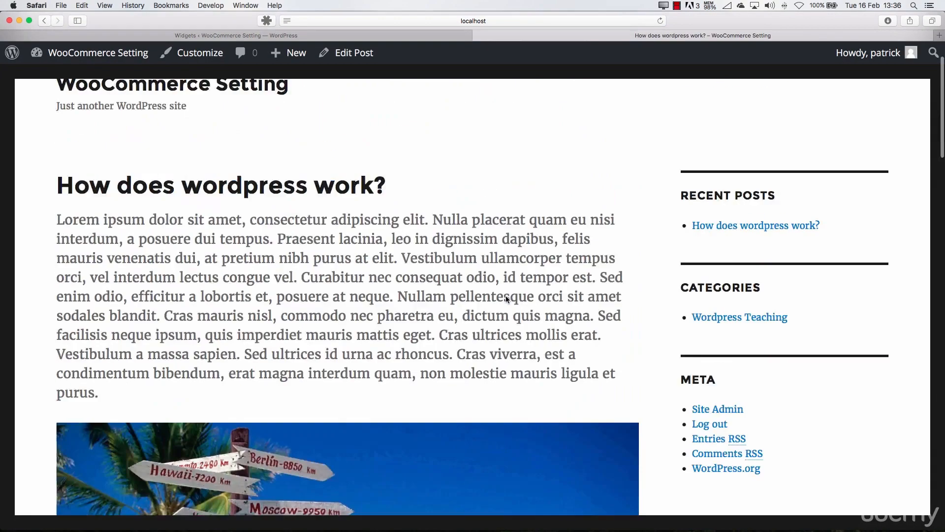
{"action": "scroll", "coordinate": [578, 304], "scroll_direction": "down", "scroll_amount": 4}
{"action": "scroll", "coordinate": [578, 304], "scroll_direction": "up", "scroll_amount": 2}
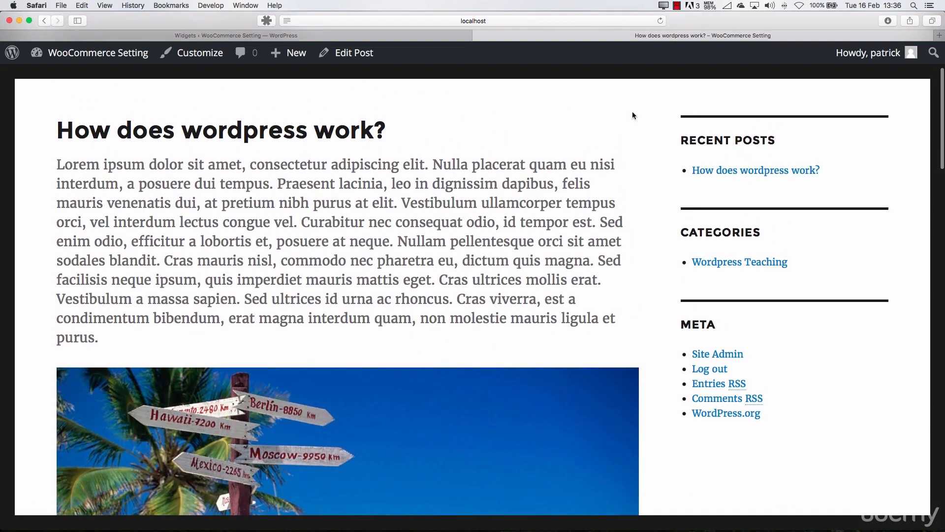
Go back to the admin area, open the Menus page under Appearance and create a menu named Primary Menu
{"action": "left_click", "coordinate": [374, 35]}
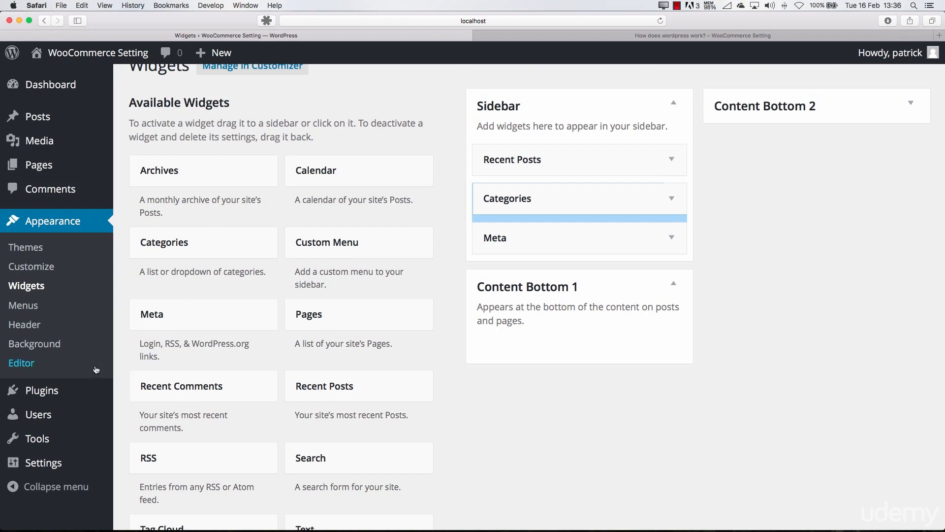
{"action": "mouse_move", "coordinate": [64, 392]}
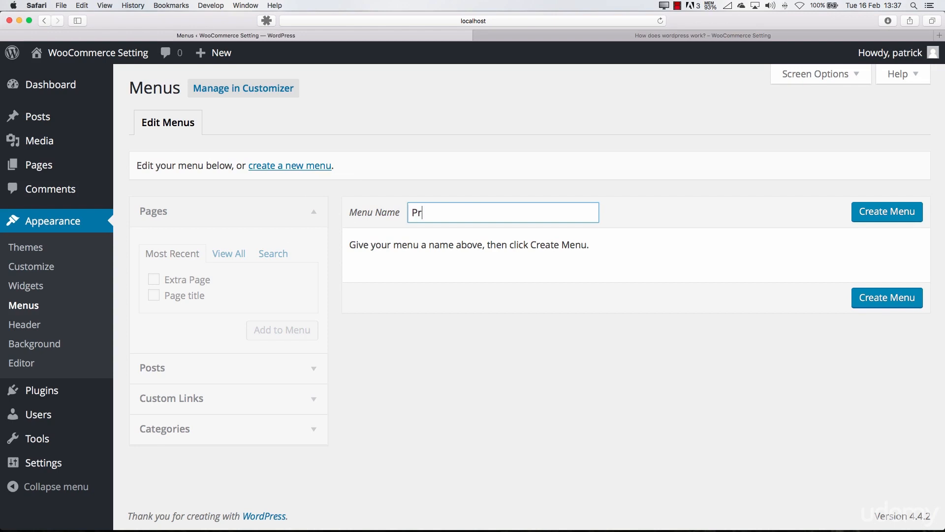
{"action": "key", "text": "BackSpace"}
{"action": "key", "text": "BackSpace"}
{"action": "key", "text": "BackSpace"}
{"action": "type", "text": "ry Me"}
{"action": "left_click", "coordinate": [869, 217]}
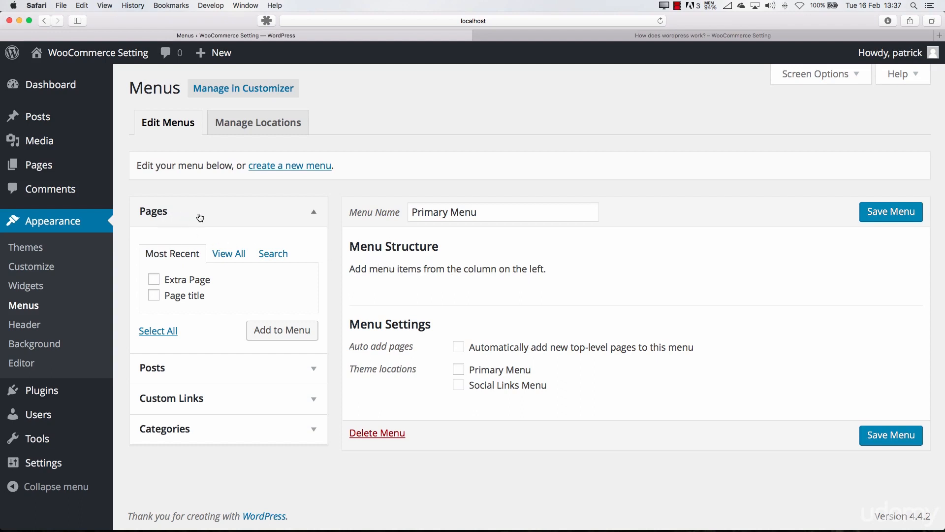
Add the pages Extra Page and Page title to the Primary Menu
{"action": "left_click", "coordinate": [311, 213]}
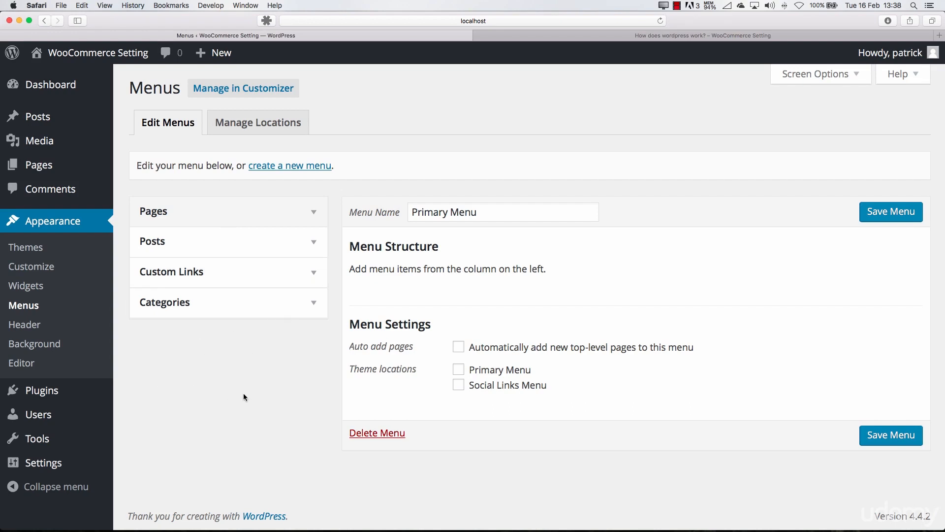
{"action": "left_click", "coordinate": [289, 214]}
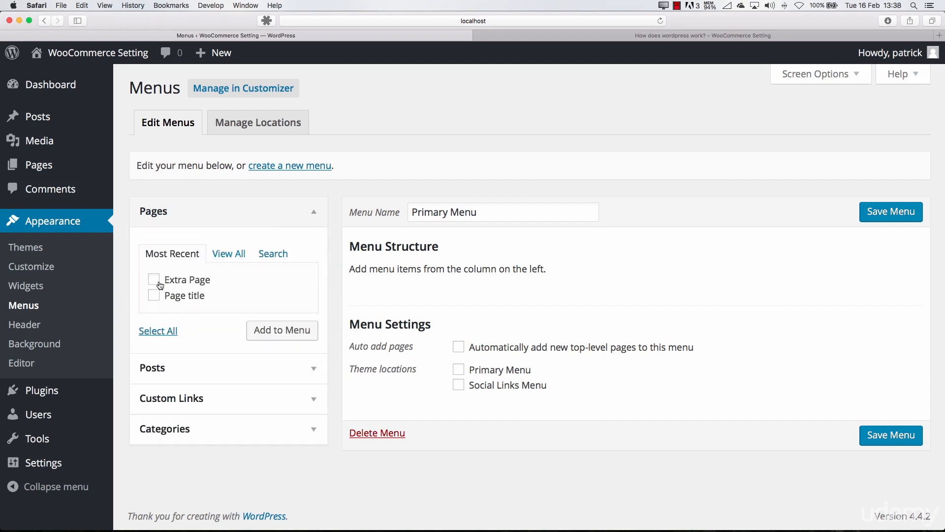
{"action": "left_click", "coordinate": [156, 282]}
{"action": "left_click", "coordinate": [154, 296]}
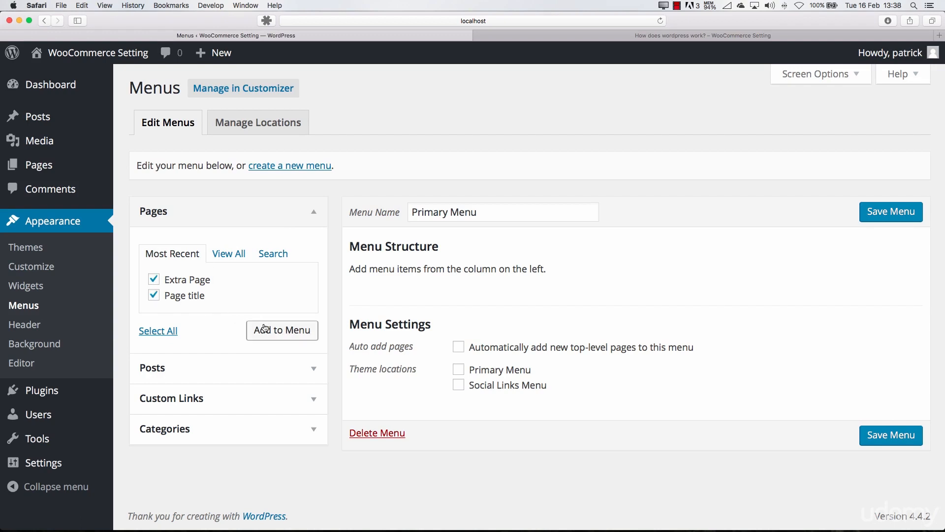
{"action": "left_click", "coordinate": [261, 329]}
Add the post "How does wordpress work?" to the Primary Menu and collapse the list of posts
{"action": "left_click", "coordinate": [203, 369]}
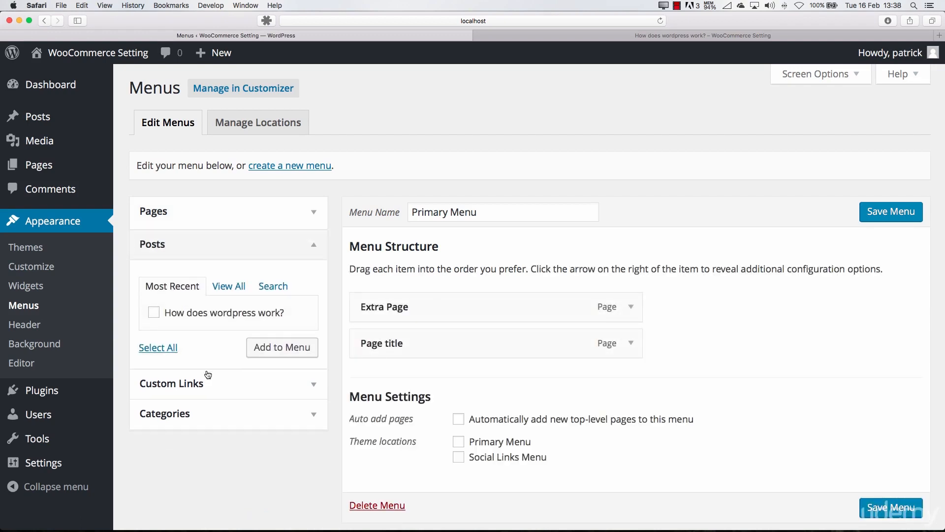
{"action": "left_click", "coordinate": [272, 339]}
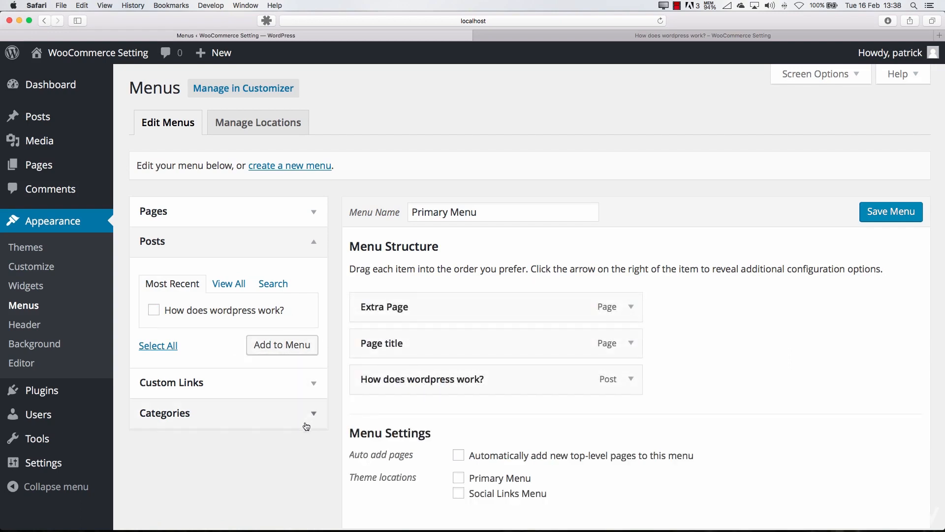
{"action": "left_click", "coordinate": [310, 242]}
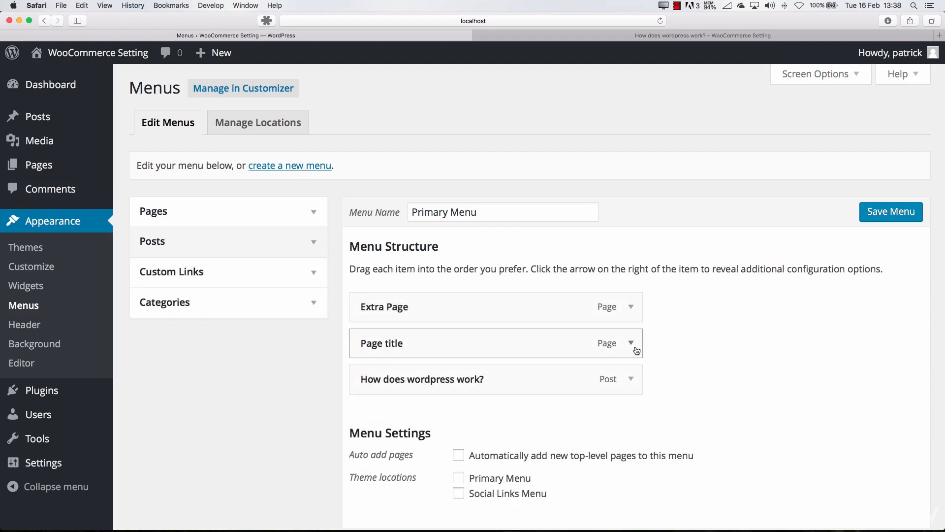
Add the Wordpress Teaching category to the Primary Menu and collapse the list of categories
{"action": "left_click", "coordinate": [315, 303]}
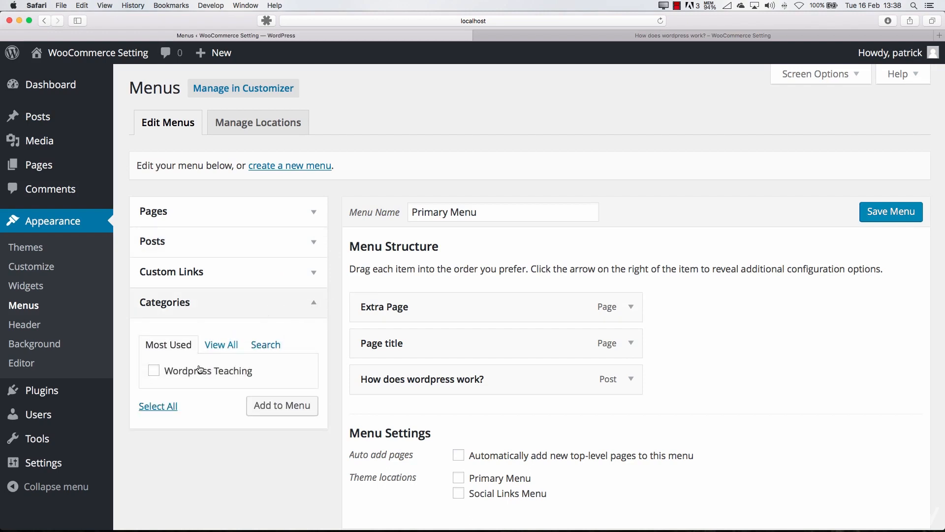
{"action": "left_click", "coordinate": [154, 370]}
{"action": "left_click", "coordinate": [276, 406]}
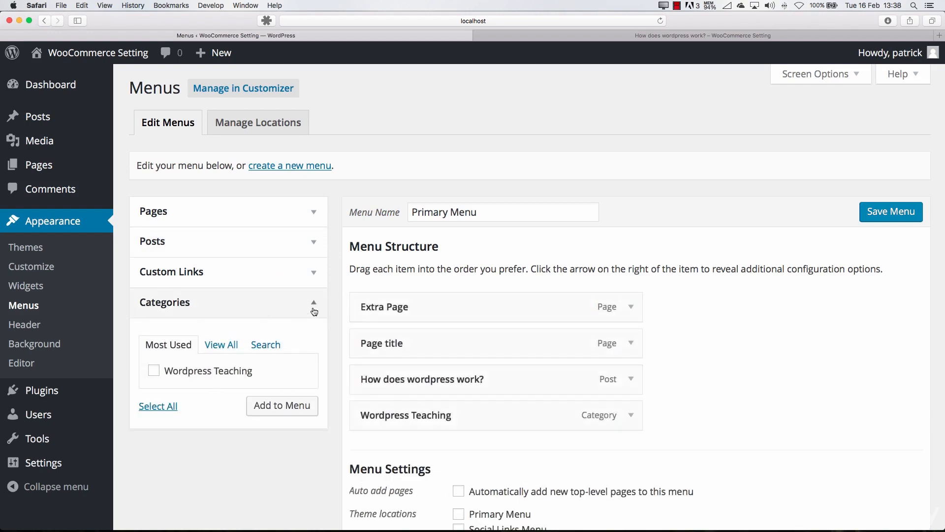
{"action": "left_click", "coordinate": [303, 315]}
Move Wordpress Teaching to the top of the menu structure and nest Extra Page as a sub item under Page title
{"action": "scroll", "coordinate": [485, 321], "scroll_direction": "down", "scroll_amount": 3}
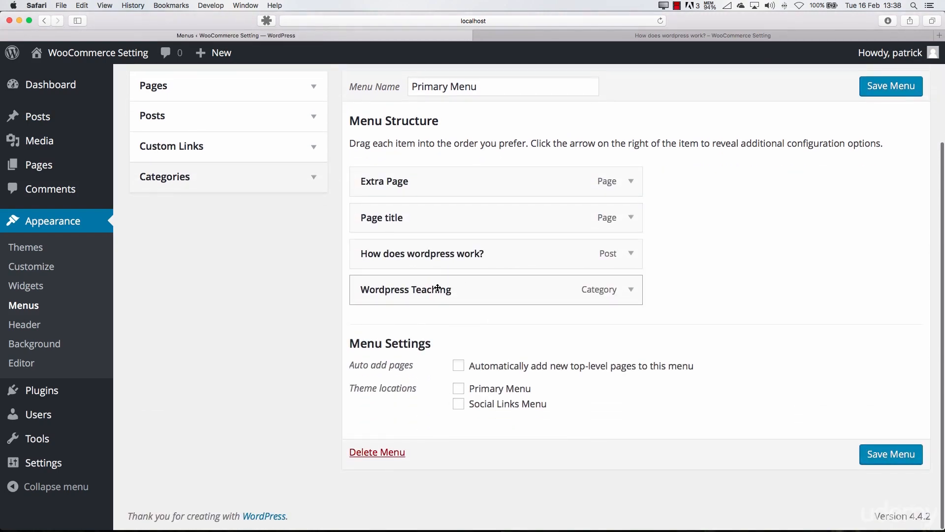
{"action": "left_click_drag", "start_coordinate": [438, 288], "coordinate": [433, 211]}
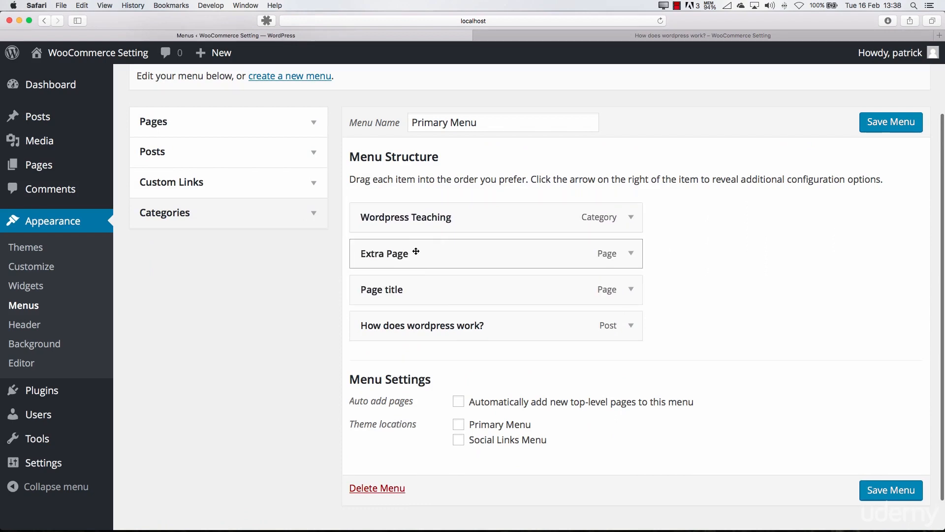
{"action": "left_click_drag", "start_coordinate": [383, 252], "coordinate": [405, 290]}
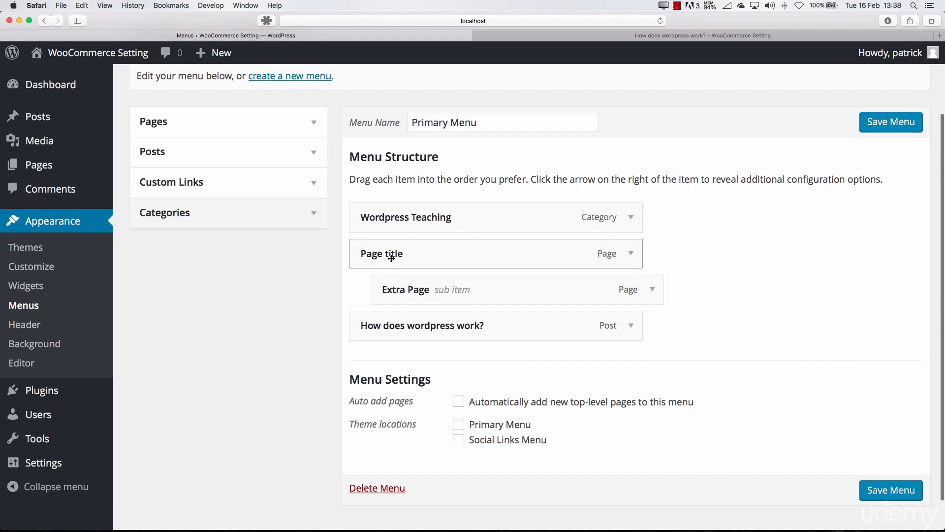
{"action": "scroll", "coordinate": [723, 288], "scroll_direction": "down", "scroll_amount": 2}
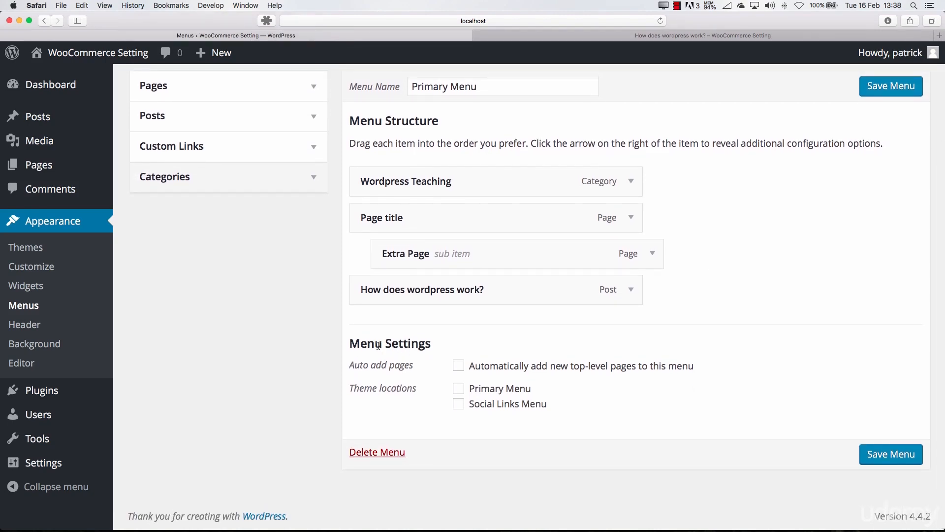
Save the Primary Menu with Extra Page nested under Page title
{"action": "left_click_drag", "start_coordinate": [350, 370], "coordinate": [416, 368]}
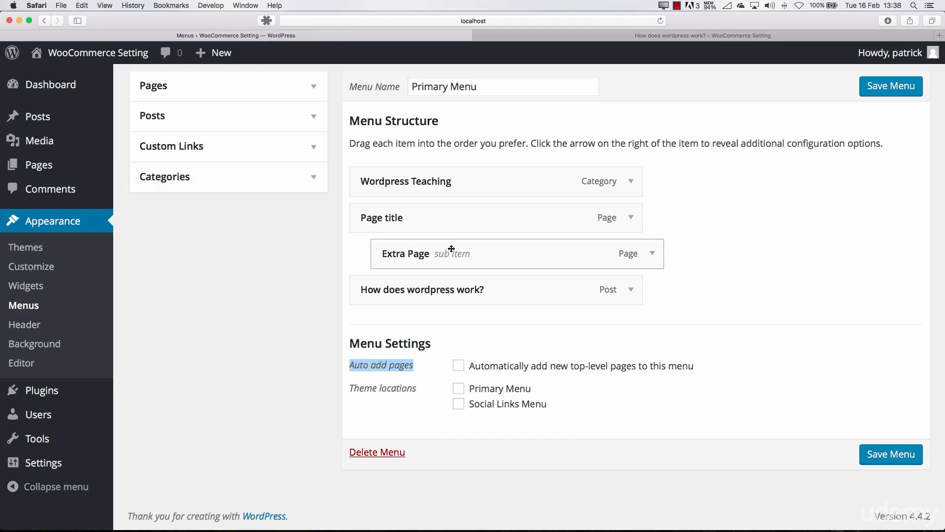
{"action": "left_click", "coordinate": [495, 370]}
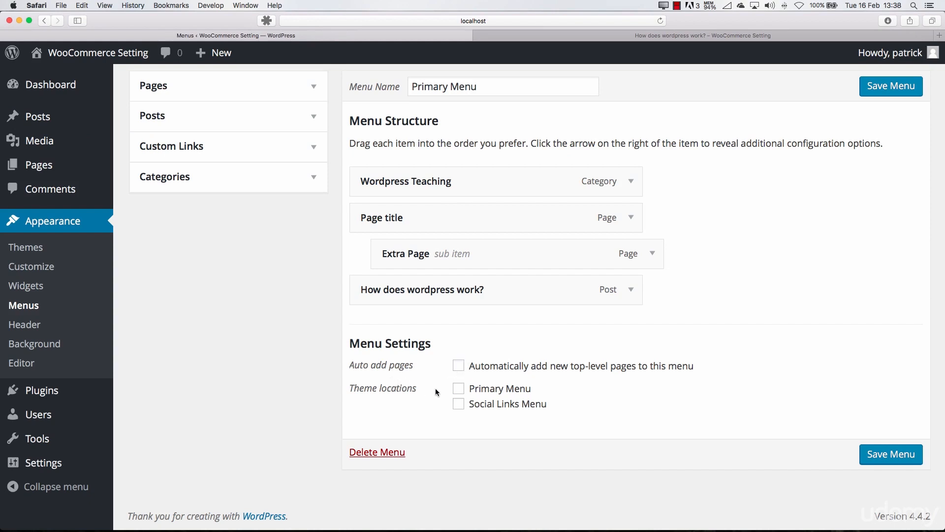
{"action": "scroll", "coordinate": [470, 388], "scroll_direction": "up", "scroll_amount": 3}
{"action": "left_click", "coordinate": [891, 148]}
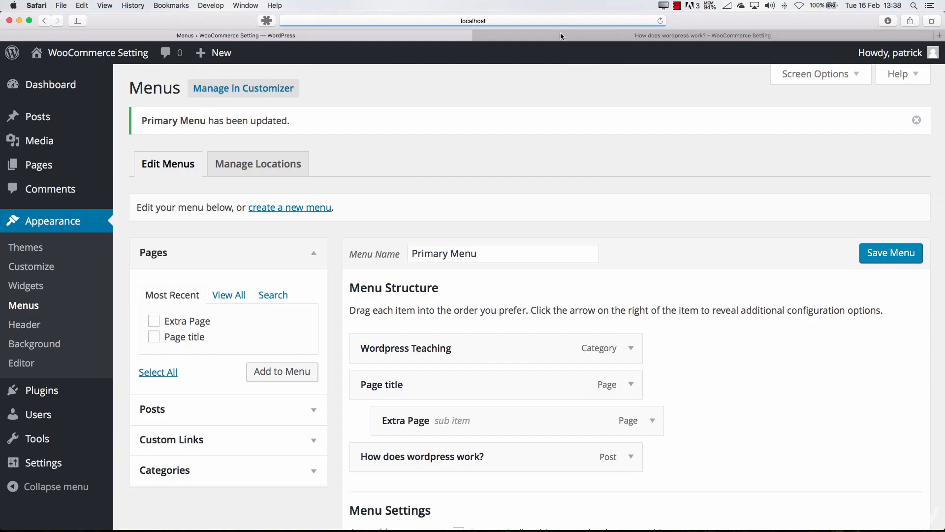
Reload the live site and open its home page to check whether the saved menu is displayed
{"action": "left_click", "coordinate": [571, 37]}
{"action": "key", "text": "super+r"}
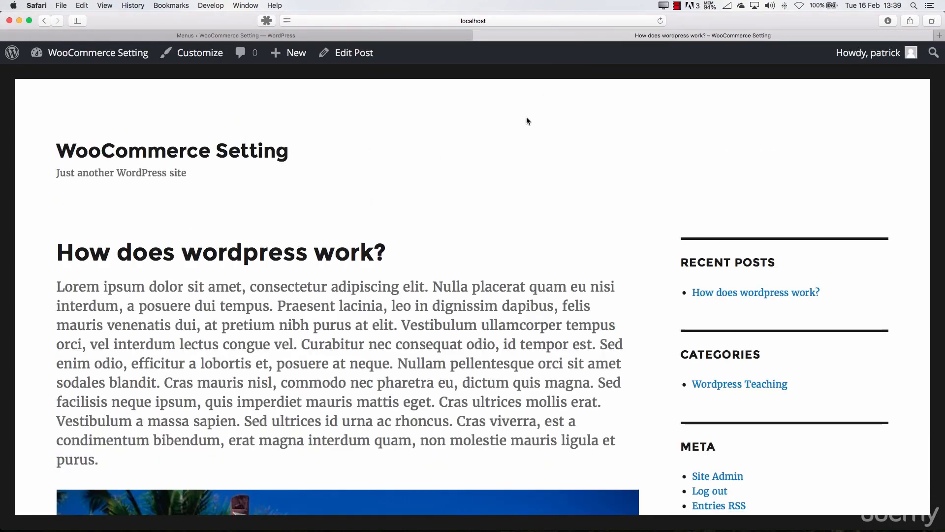
{"action": "scroll", "coordinate": [527, 125], "scroll_direction": "down", "scroll_amount": 8}
{"action": "scroll", "coordinate": [522, 132], "scroll_direction": "up", "scroll_amount": 10}
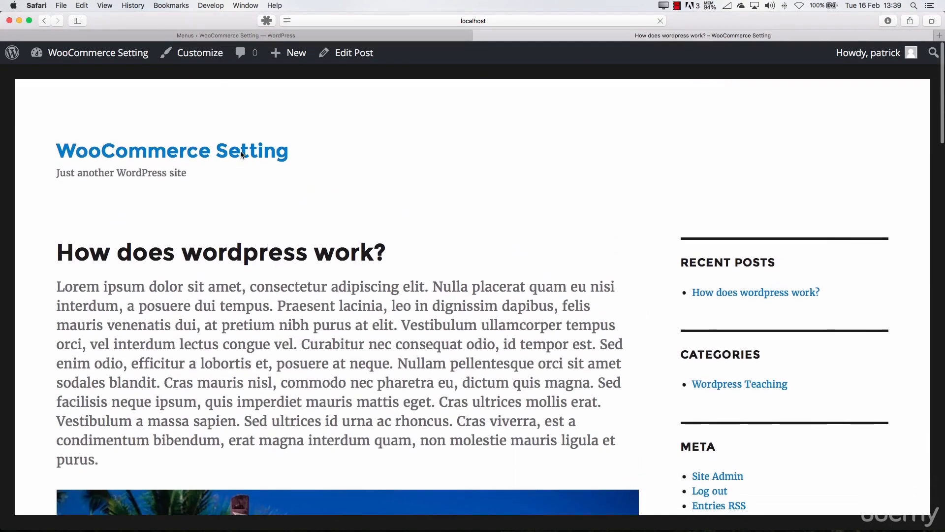
{"action": "left_click", "coordinate": [242, 150]}
{"action": "scroll", "coordinate": [466, 196], "scroll_direction": "down", "scroll_amount": 15}
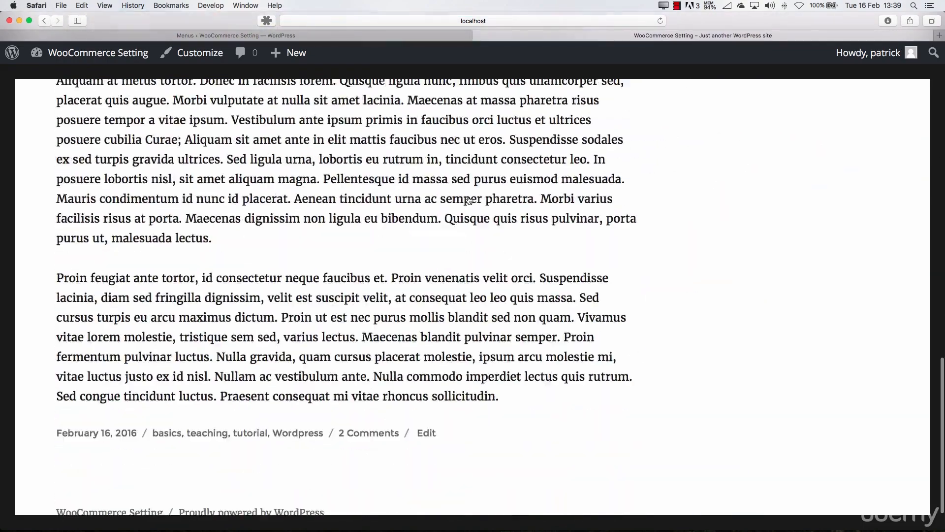
Assign the menu to the Primary Menu theme location and save it
{"action": "left_click", "coordinate": [318, 35]}
{"action": "scroll", "coordinate": [508, 381], "scroll_direction": "down", "scroll_amount": 5}
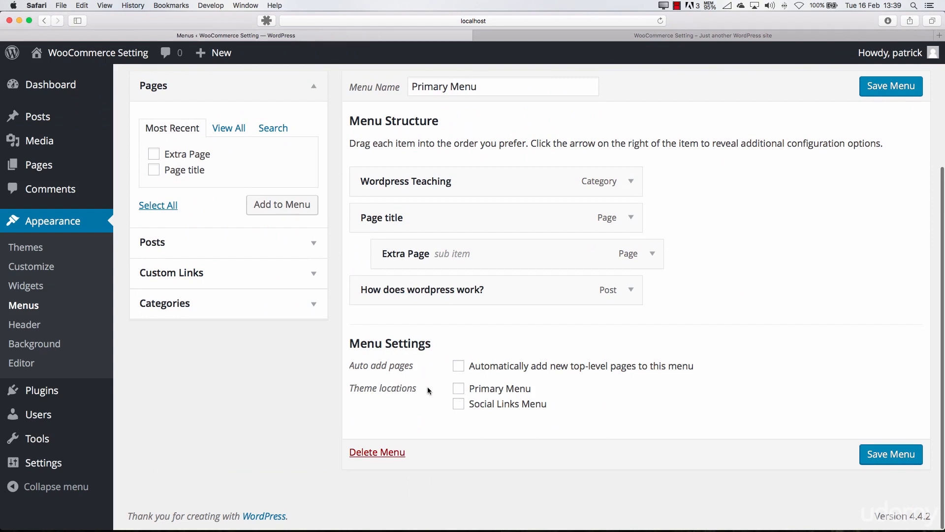
{"action": "left_click", "coordinate": [458, 388]}
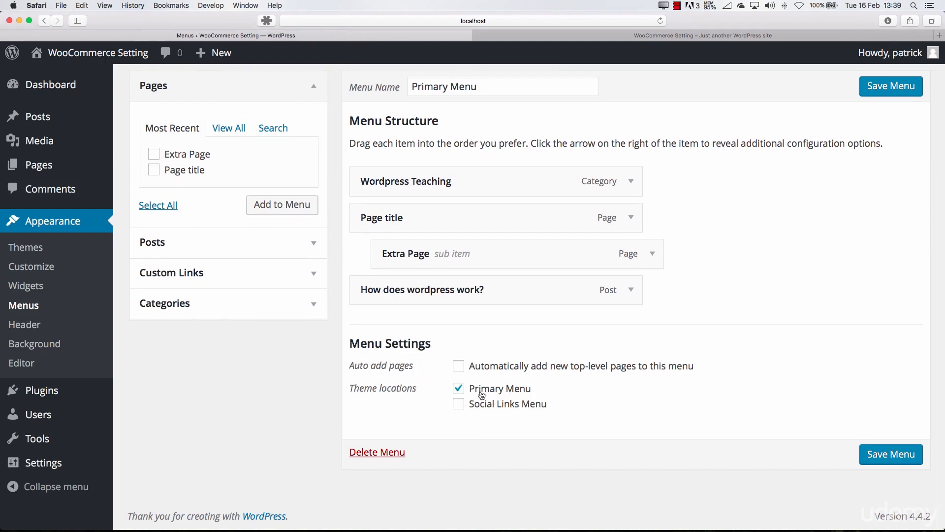
{"action": "left_click", "coordinate": [861, 460]}
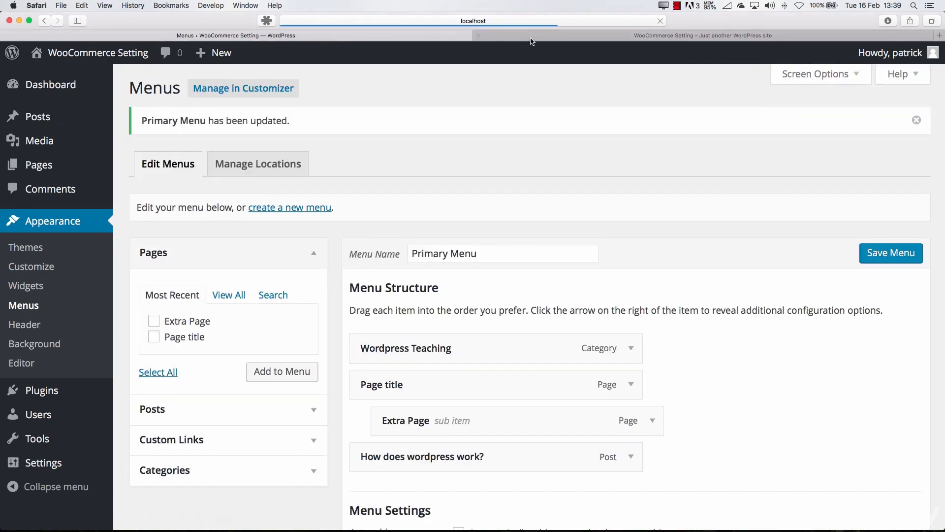
Reload the home page and check the Page title submenu in the site header
{"action": "left_click", "coordinate": [516, 36]}
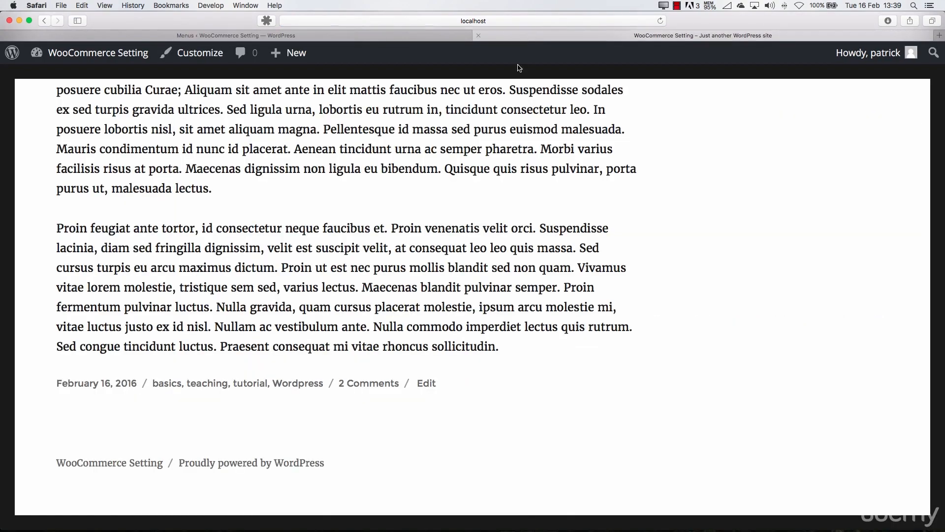
{"action": "scroll", "coordinate": [450, 185], "scroll_direction": "up", "scroll_amount": 20}
{"action": "key", "text": "super+r"}
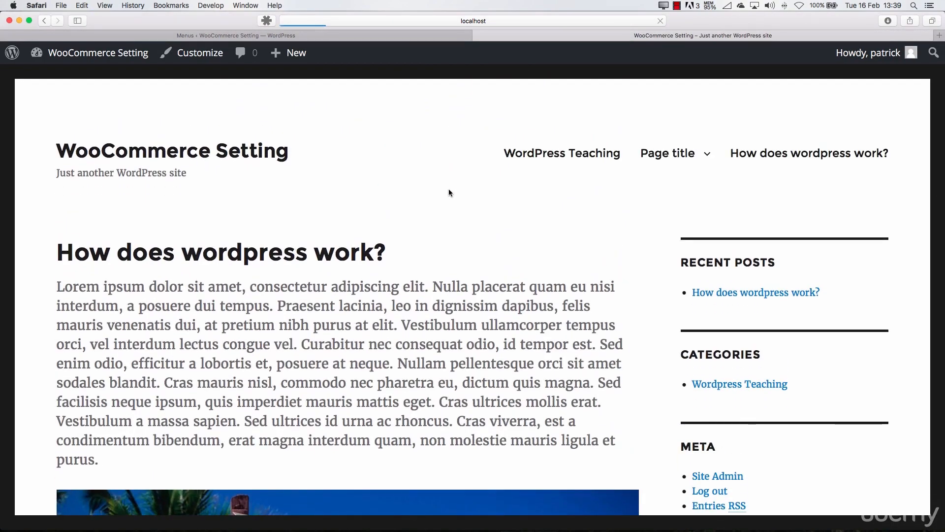
{"action": "mouse_move", "coordinate": [654, 160]}
Move Extra Page out to the top level of the menu structure and save the menu
{"action": "left_click", "coordinate": [402, 35]}
{"action": "left_click_drag", "start_coordinate": [480, 414], "coordinate": [479, 415]}
{"action": "left_click", "coordinate": [861, 261]}
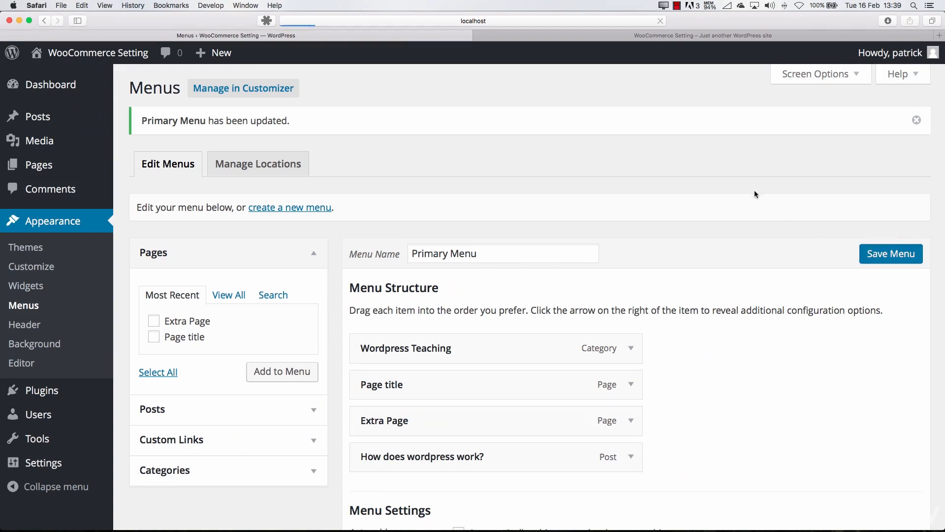
Reload the site and view the Page title page and the WordPress Teaching category archive through the header navigation
{"action": "left_click", "coordinate": [610, 36]}
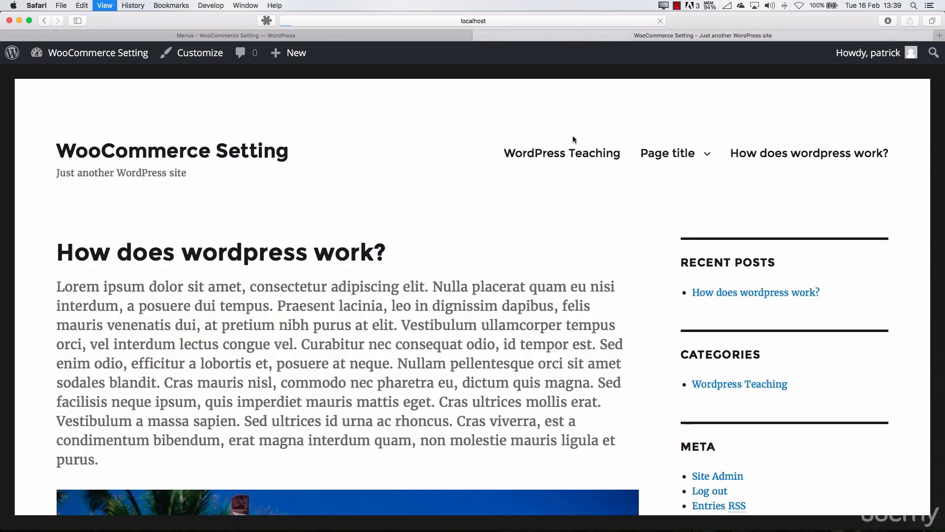
{"action": "key", "text": "super+r"}
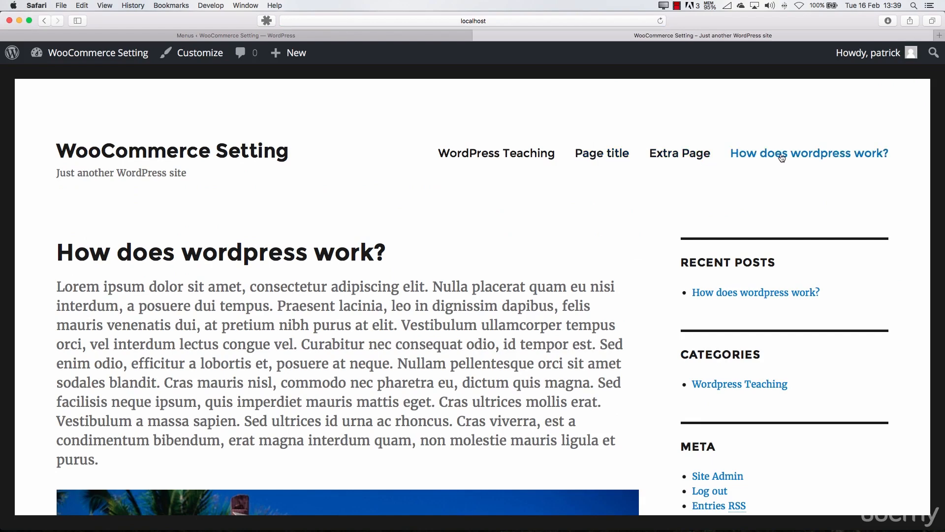
{"action": "left_click", "coordinate": [601, 156]}
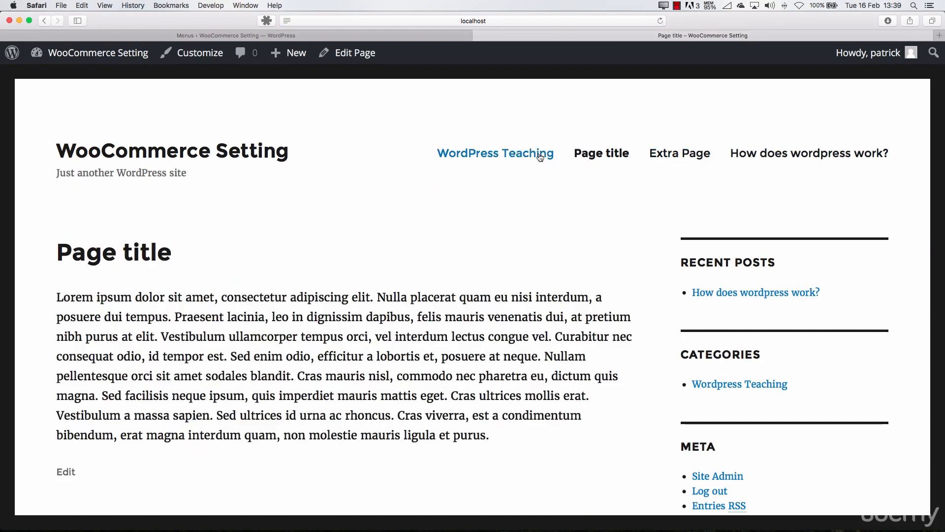
{"action": "left_click", "coordinate": [494, 154]}
{"action": "scroll", "coordinate": [139, 280], "scroll_direction": "down", "scroll_amount": 1}
{"action": "scroll", "coordinate": [138, 280], "scroll_direction": "down", "scroll_amount": 15}
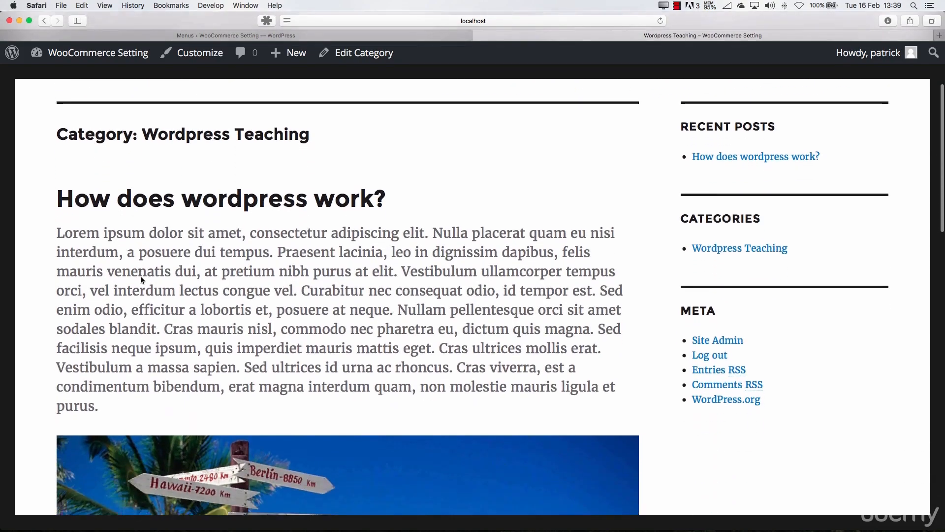
{"action": "scroll", "coordinate": [145, 275], "scroll_direction": "up", "scroll_amount": 15}
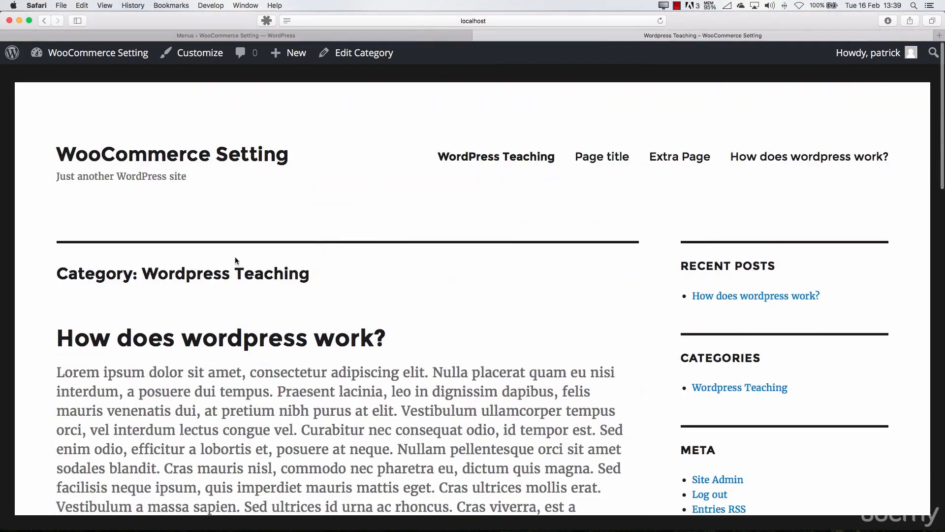
Visit Extra Page and the post "How does wordpress work?" from the header navigation and look through the post's comments
{"action": "left_click", "coordinate": [679, 154]}
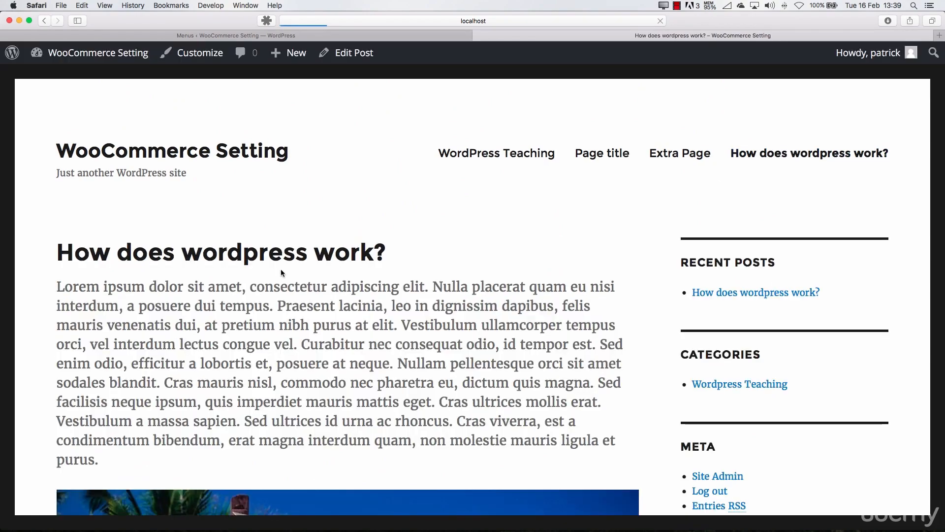
{"action": "scroll", "coordinate": [348, 252], "scroll_direction": "down", "scroll_amount": 12}
{"action": "scroll", "coordinate": [348, 252], "scroll_direction": "down", "scroll_amount": 5}
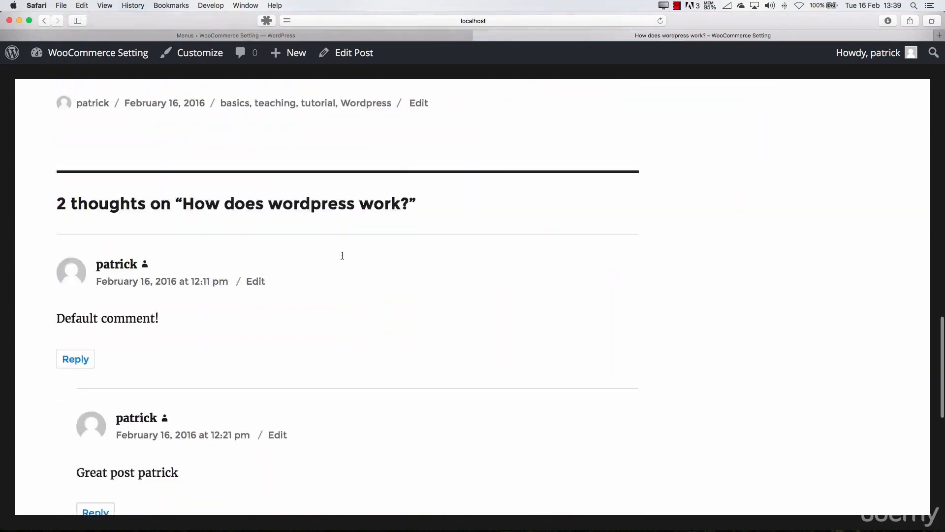
{"action": "scroll", "coordinate": [341, 253], "scroll_direction": "up", "scroll_amount": 15}
Return to the menu editor, view the theme's Header Image settings and close them
{"action": "left_click", "coordinate": [428, 36]}
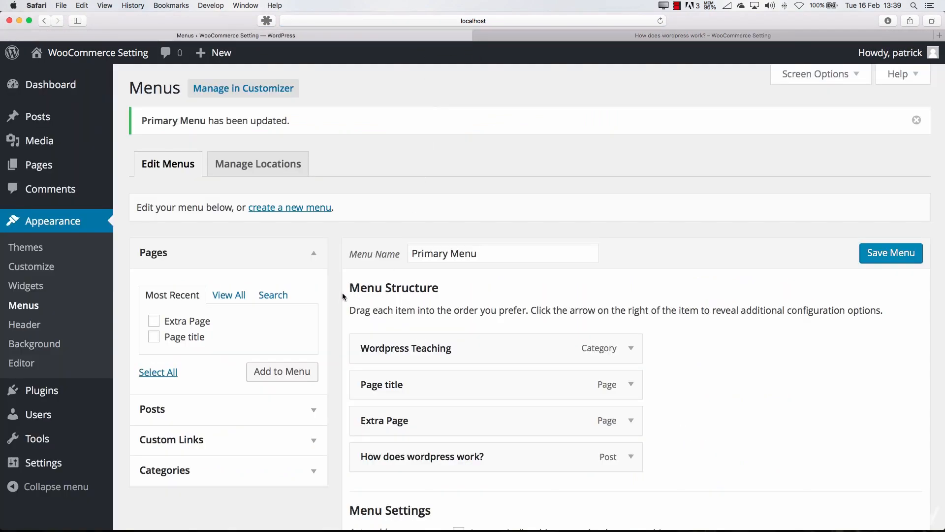
{"action": "scroll", "coordinate": [343, 294], "scroll_direction": "down", "scroll_amount": 5}
{"action": "scroll", "coordinate": [344, 294], "scroll_direction": "up", "scroll_amount": 5}
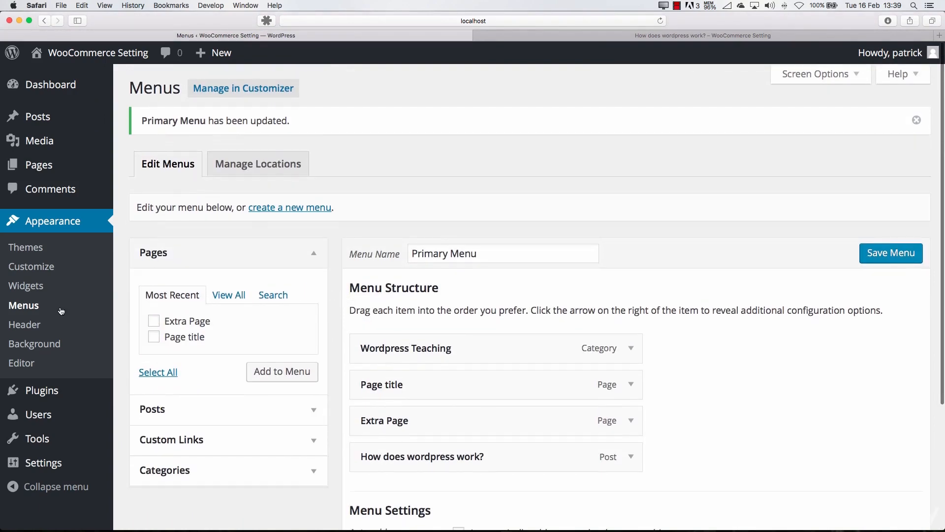
{"action": "left_click", "coordinate": [32, 327]}
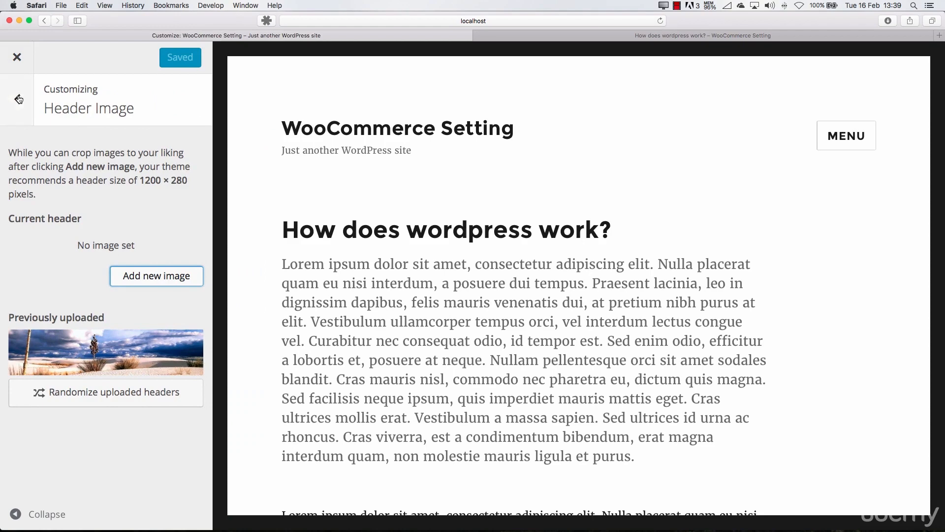
{"action": "left_click", "coordinate": [22, 65]}
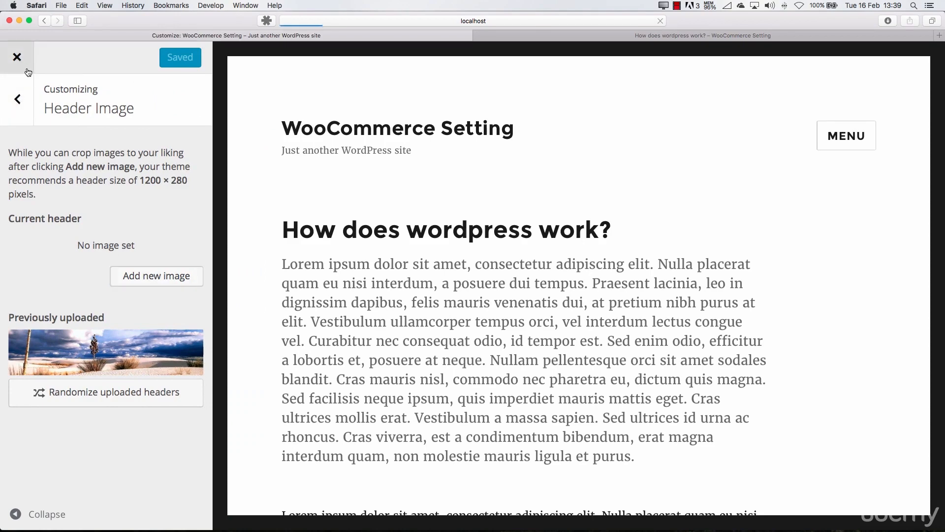
View the theme's Background Image settings and exit the customizer
{"action": "left_click", "coordinate": [59, 345]}
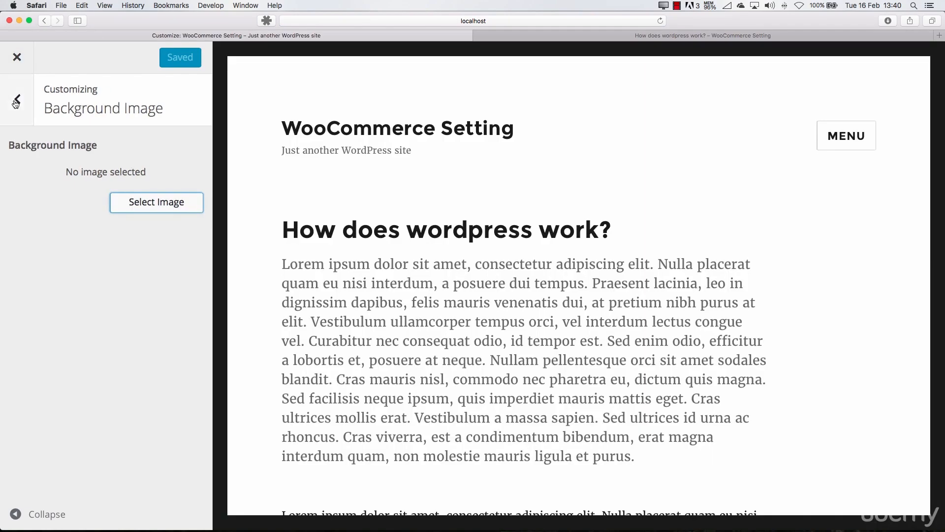
{"action": "left_click", "coordinate": [17, 98]}
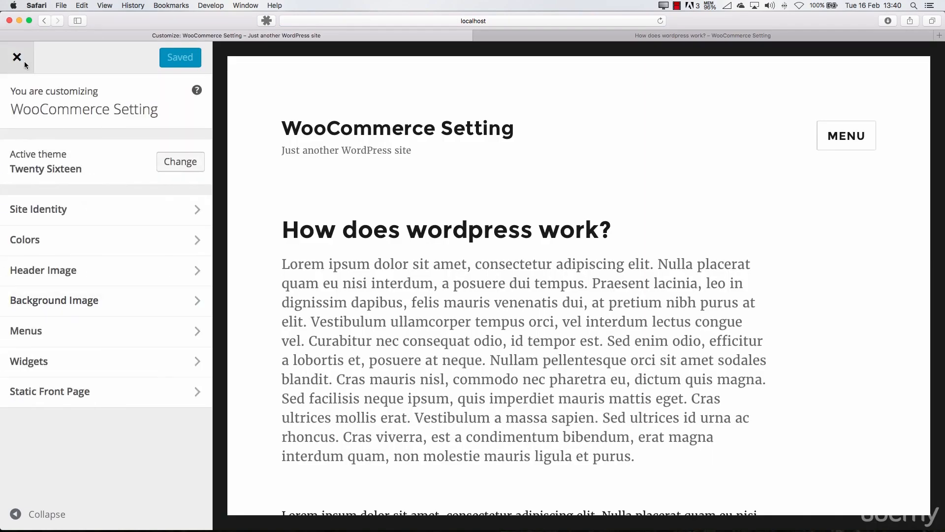
{"action": "left_click", "coordinate": [16, 57]}
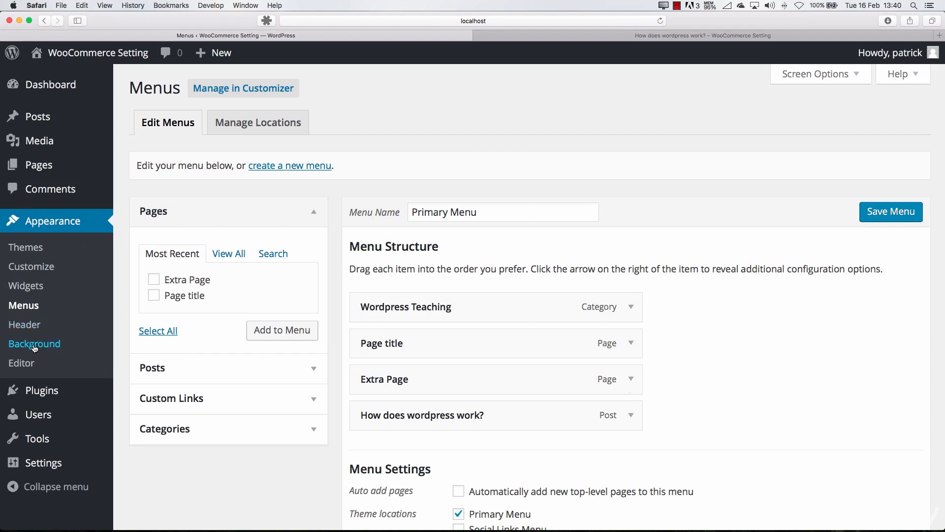
Open the theme file editor, look at the stylesheet and load Twenty Sixteen as the theme to edit
{"action": "left_click", "coordinate": [22, 365]}
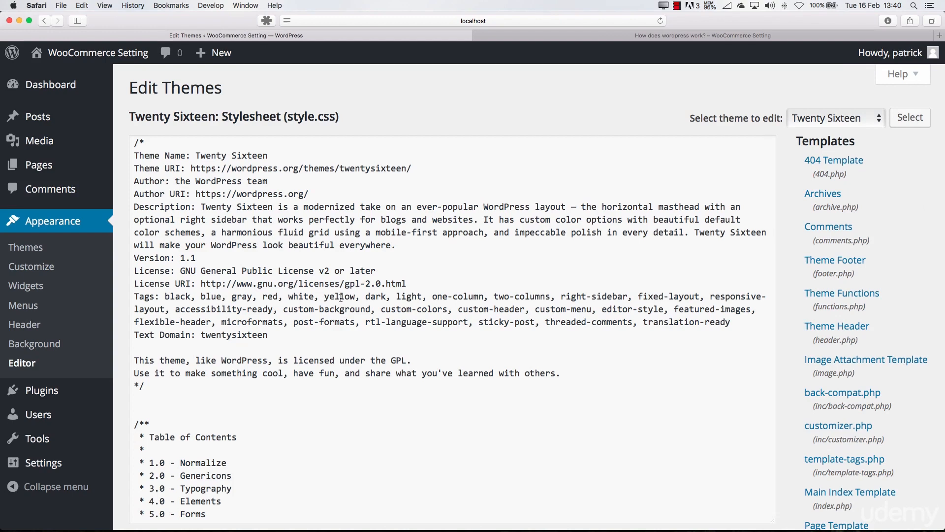
{"action": "left_click", "coordinate": [355, 238]}
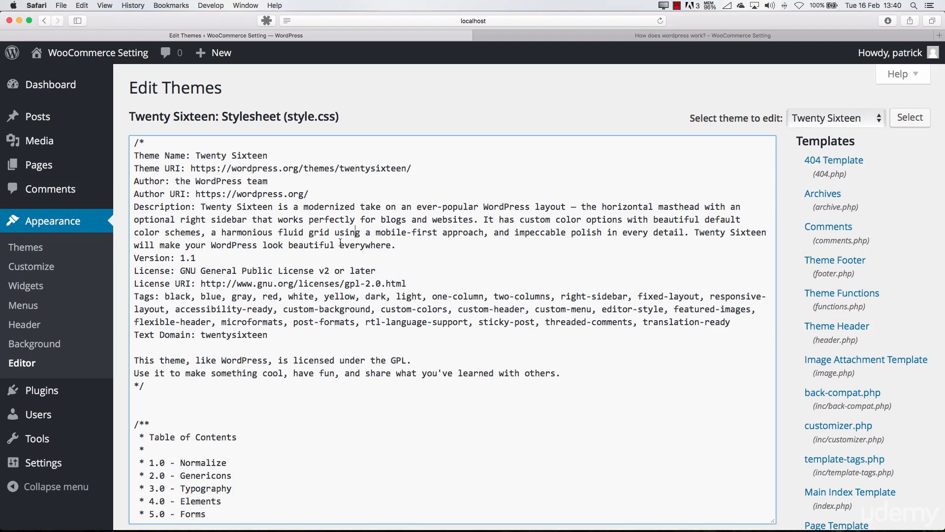
{"action": "scroll", "coordinate": [340, 243], "scroll_direction": "down", "scroll_amount": 15}
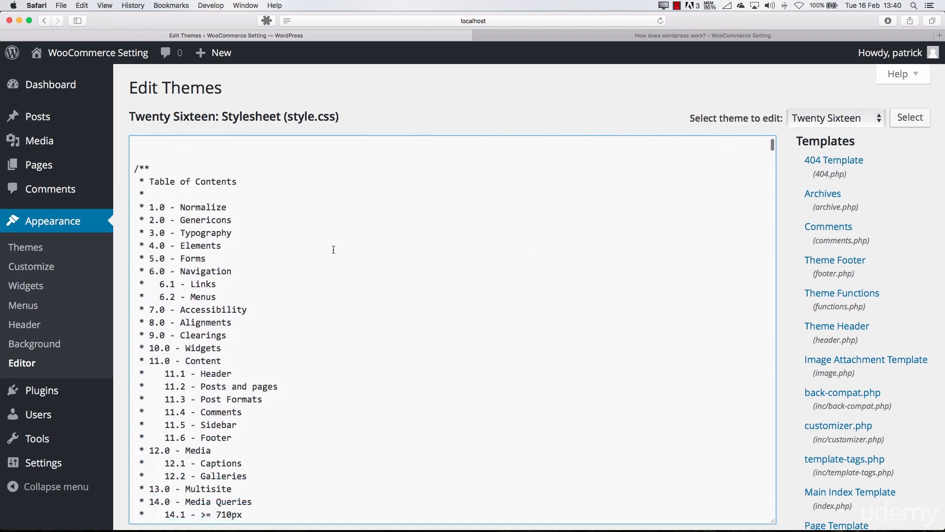
{"action": "left_click", "coordinate": [800, 118]}
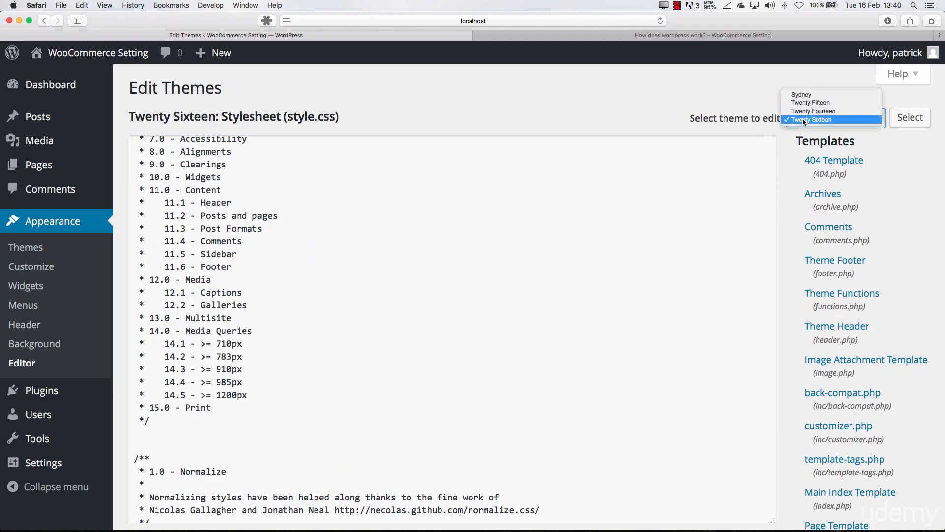
{"action": "left_click", "coordinate": [802, 118]}
{"action": "left_click", "coordinate": [899, 123]}
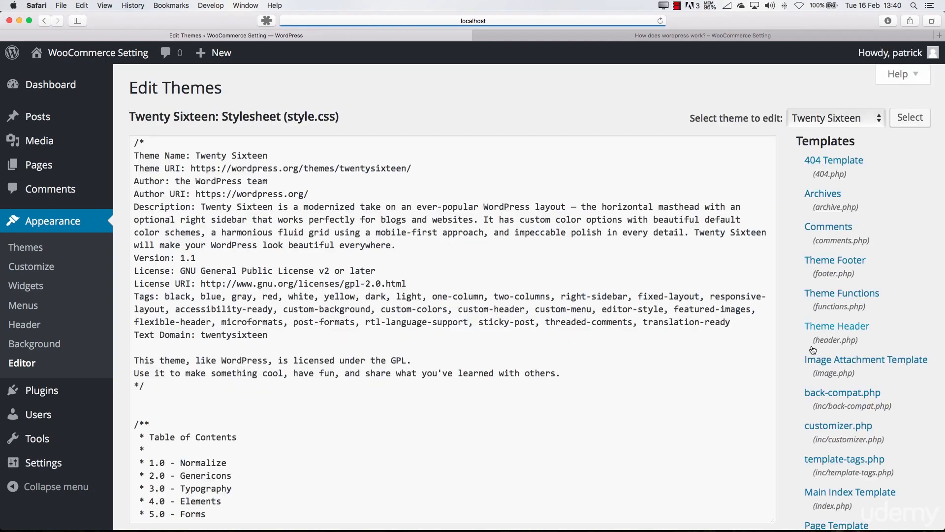
Look through the list of template files and the Twenty Sixteen stylesheet down to its Typography section
{"action": "scroll", "coordinate": [814, 349], "scroll_direction": "down", "scroll_amount": 15}
{"action": "scroll", "coordinate": [814, 349], "scroll_direction": "up", "scroll_amount": 4}
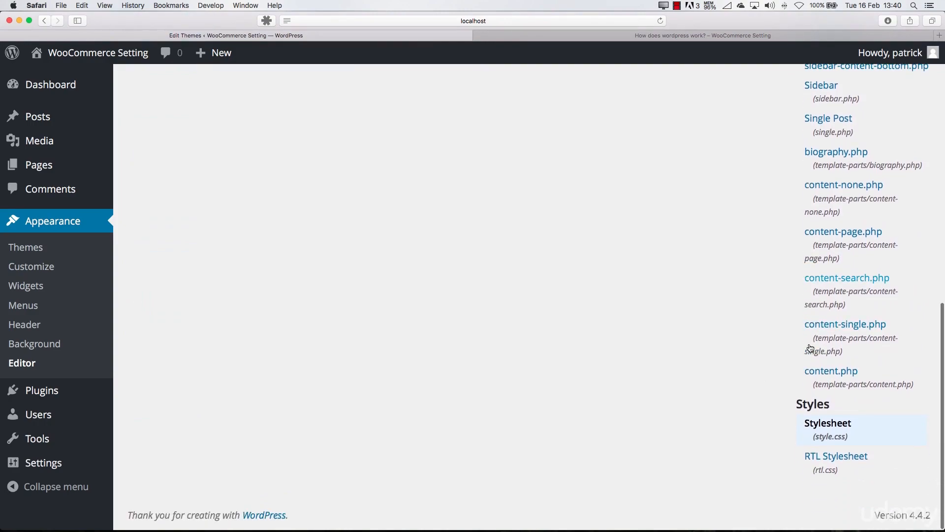
{"action": "scroll", "coordinate": [536, 310], "scroll_direction": "up", "scroll_amount": 10}
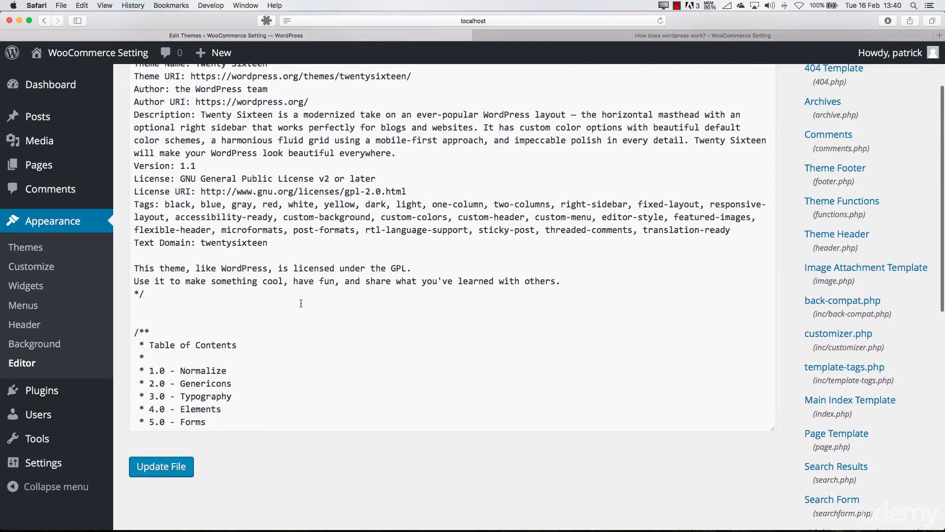
{"action": "scroll", "coordinate": [301, 303], "scroll_direction": "down", "scroll_amount": 20}
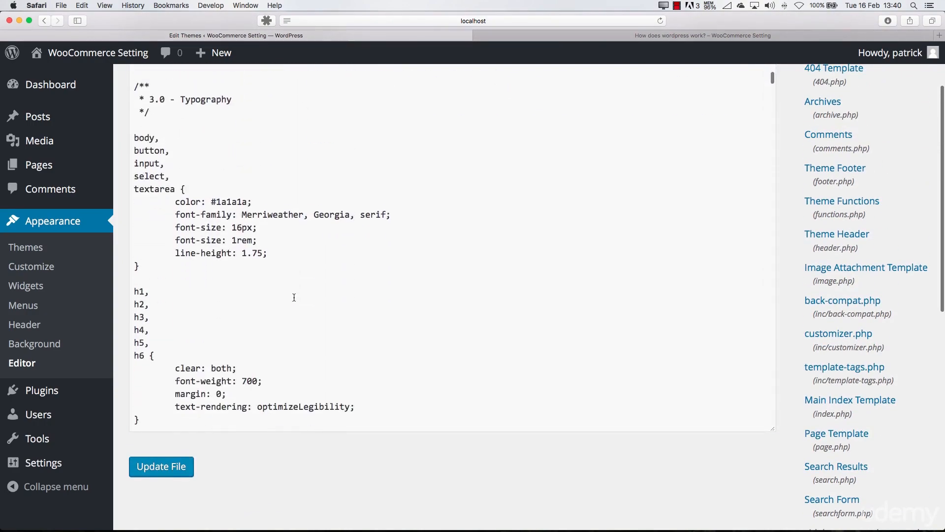
{"action": "left_click", "coordinate": [276, 301]}
{"action": "type", "text": "gggg"}
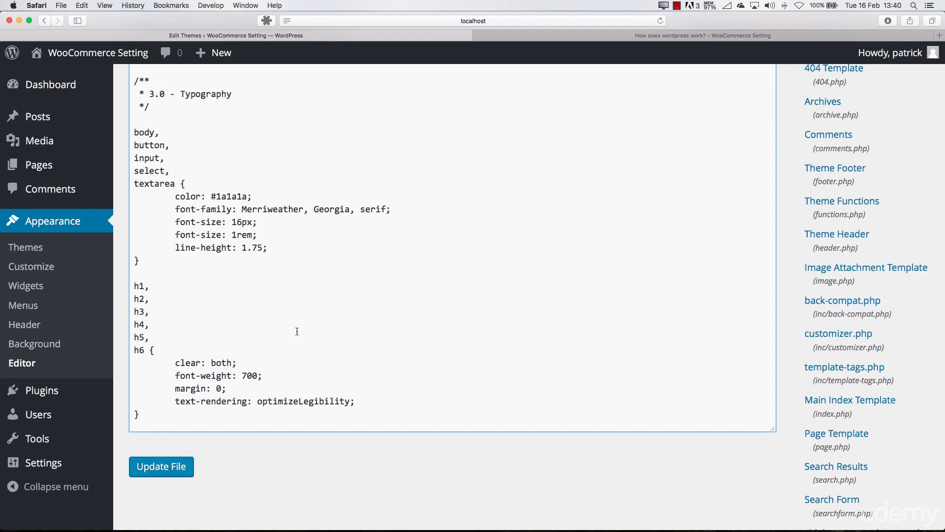
{"action": "scroll", "coordinate": [326, 332], "scroll_direction": "up", "scroll_amount": 15}
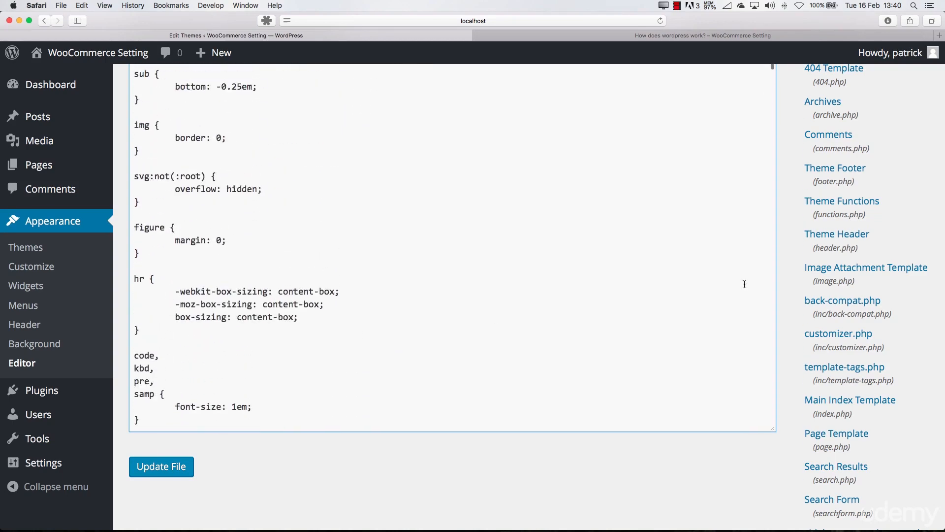
{"action": "scroll", "coordinate": [788, 277], "scroll_direction": "up", "scroll_amount": 3}
{"action": "scroll", "coordinate": [788, 274], "scroll_direction": "down", "scroll_amount": 5}
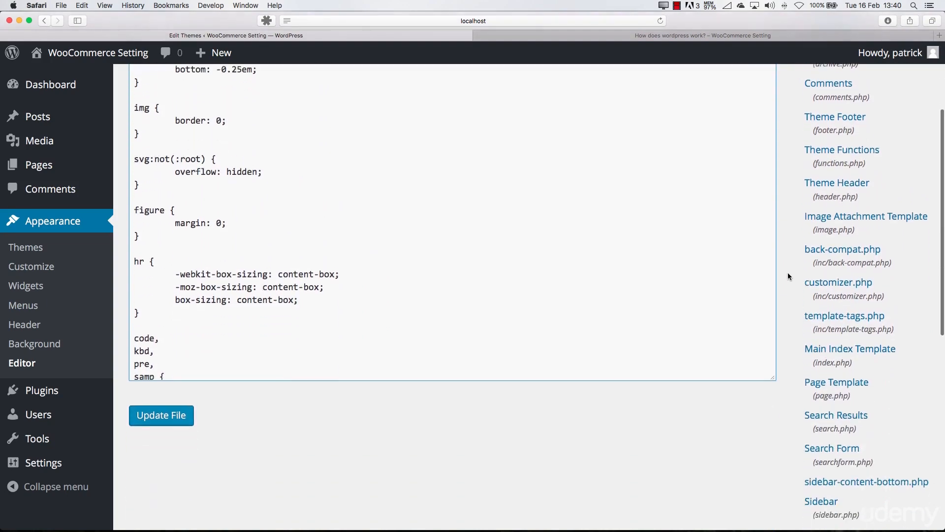
{"action": "scroll", "coordinate": [442, 252], "scroll_direction": "up", "scroll_amount": 9}
{"action": "scroll", "coordinate": [442, 252], "scroll_direction": "up", "scroll_amount": 15}
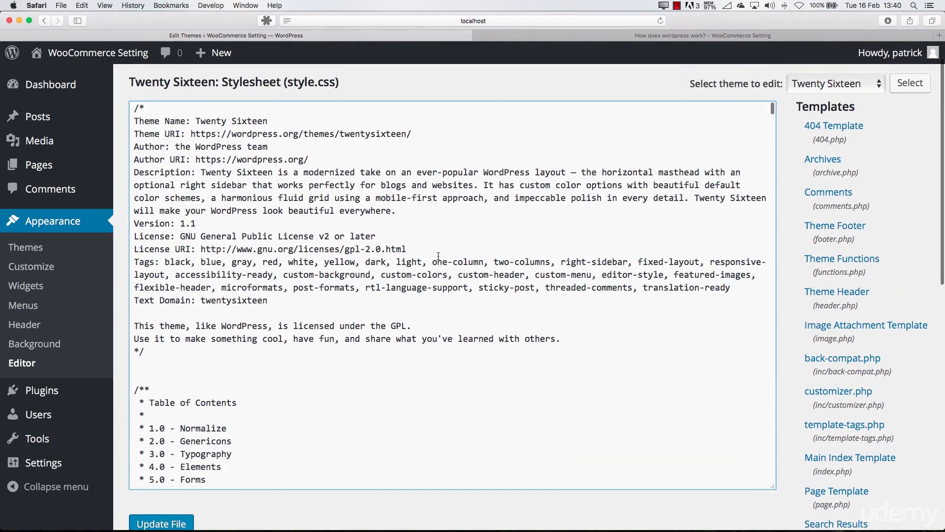
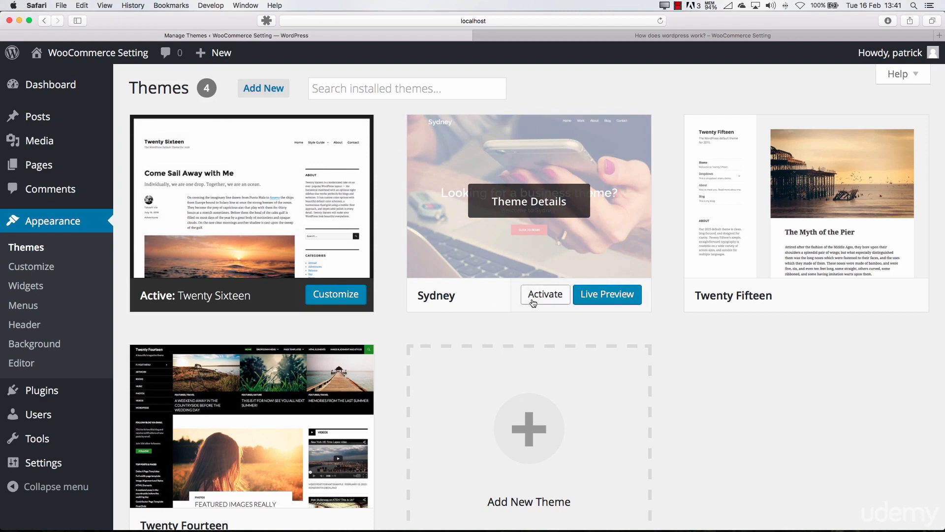
Activate the Sydney theme and install its recommended plugins, Page Builder by SiteOrigin and Types - Custom Fields and Custom Post Types Management
{"action": "left_click", "coordinate": [532, 301]}
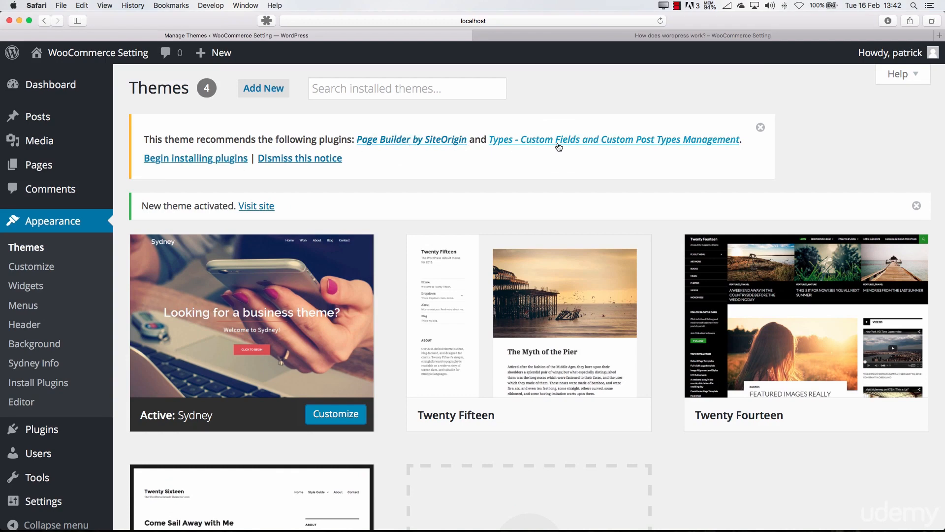
{"action": "left_click", "coordinate": [208, 158]}
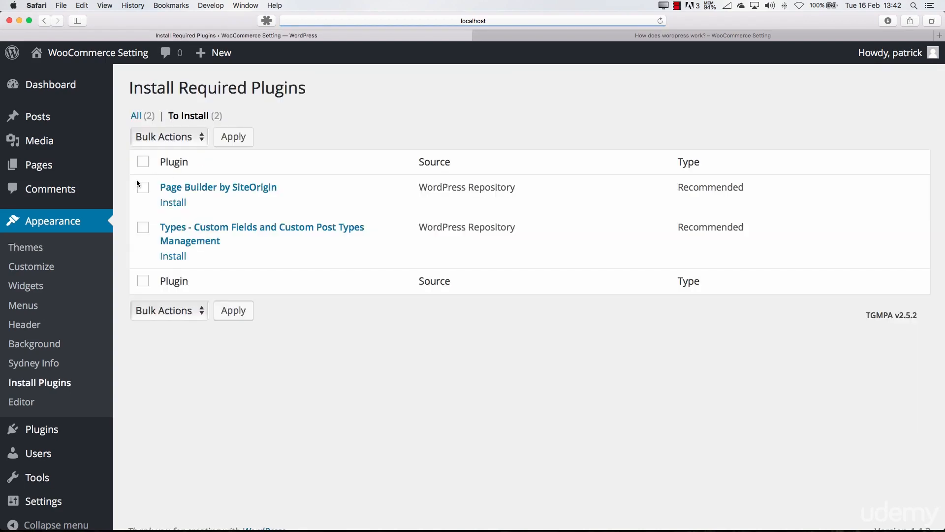
{"action": "left_click", "coordinate": [173, 203]}
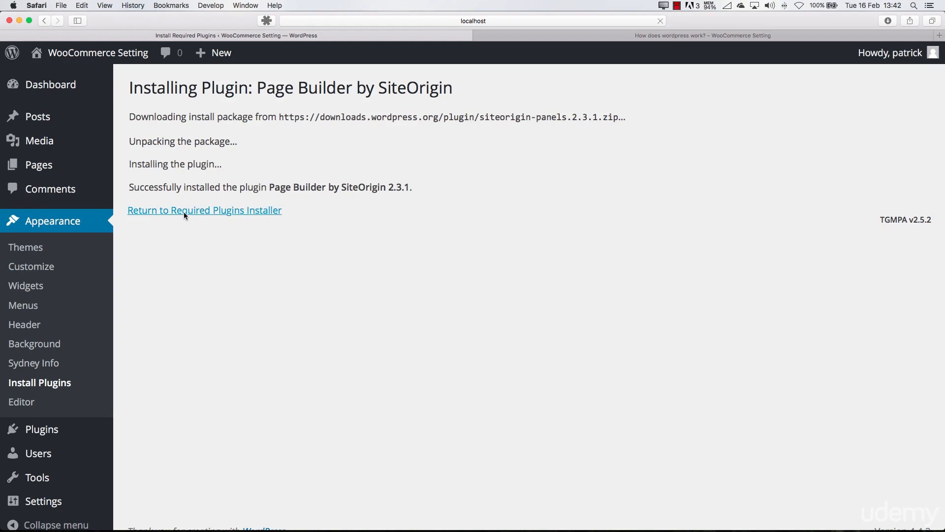
{"action": "left_click", "coordinate": [182, 210]}
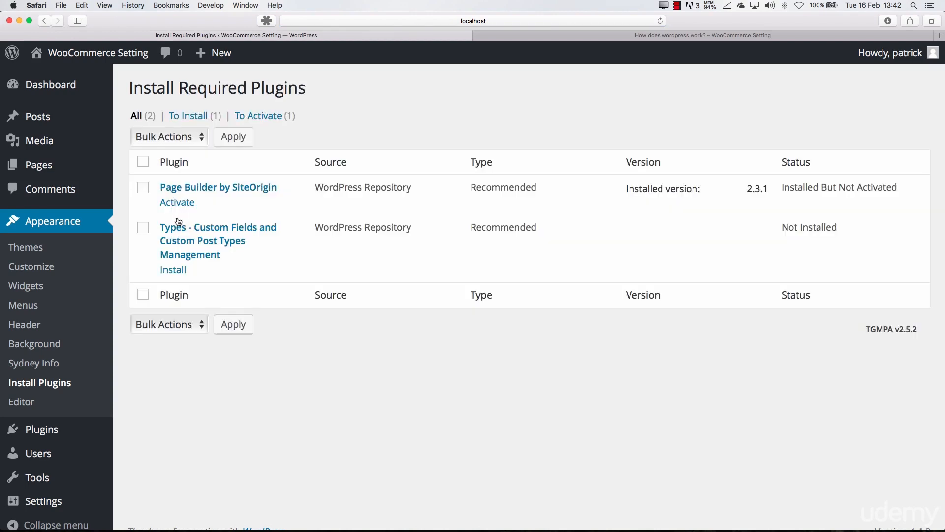
{"action": "left_click", "coordinate": [183, 271]}
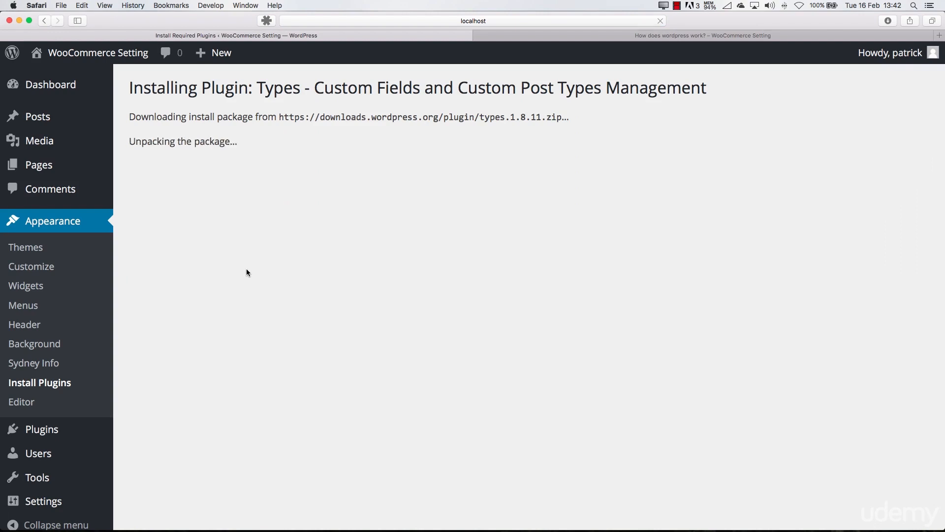
{"action": "left_click", "coordinate": [205, 210]}
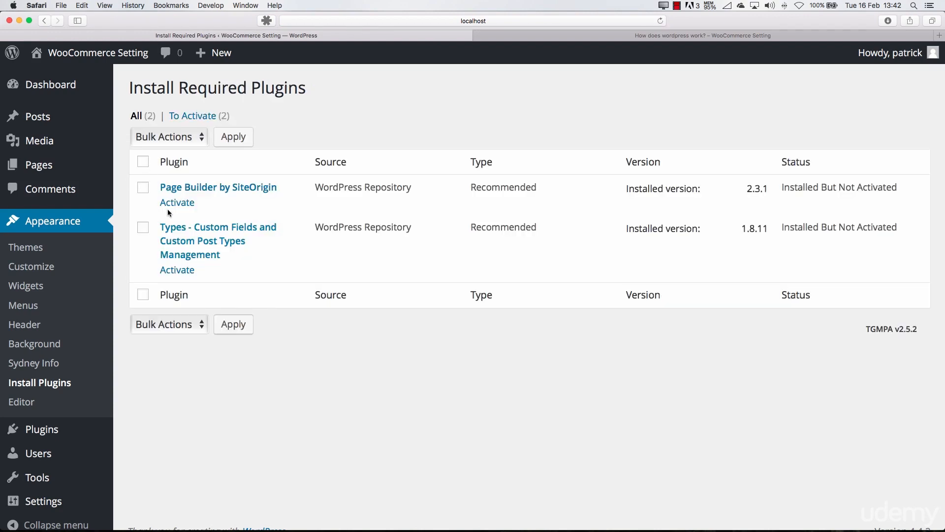
Activate both installed plugins together with a bulk action
{"action": "left_click", "coordinate": [143, 162]}
{"action": "left_click", "coordinate": [176, 139]}
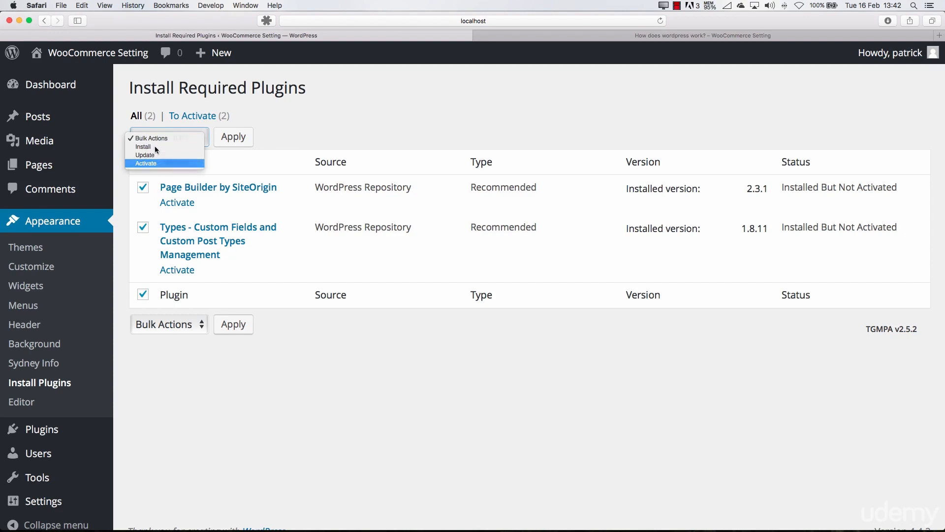
{"action": "left_click", "coordinate": [148, 163]}
{"action": "left_click", "coordinate": [234, 137]}
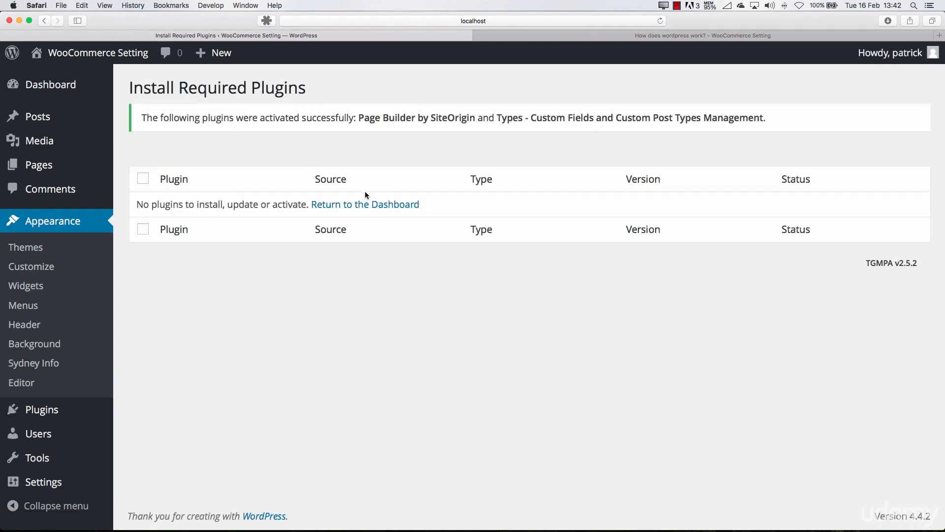
View the Sydney Info page and open the customizer to look over the theme's front page preview
{"action": "left_click", "coordinate": [51, 248]}
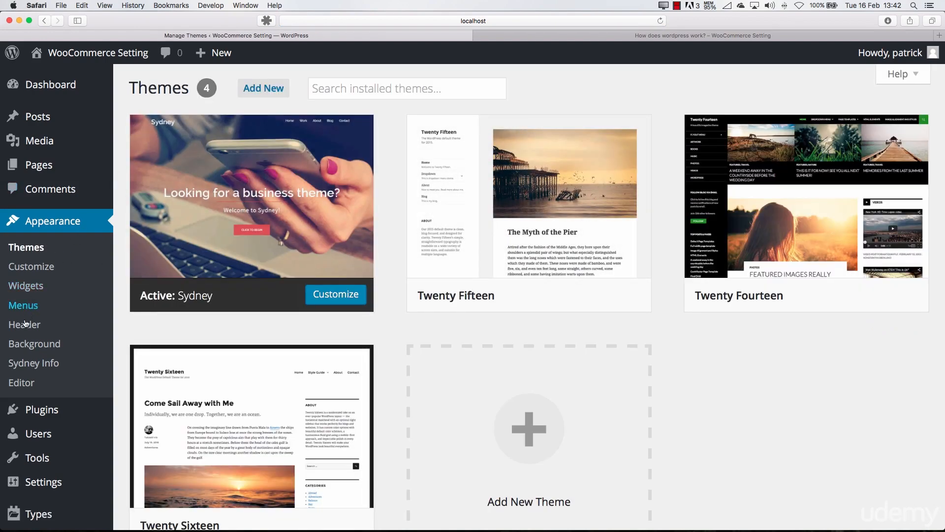
{"action": "left_click", "coordinate": [40, 368]}
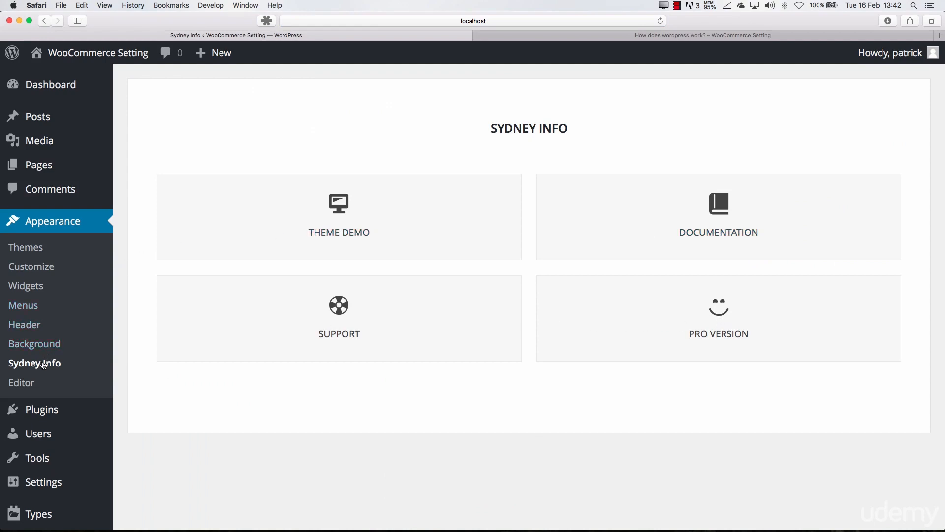
{"action": "left_click", "coordinate": [42, 269]}
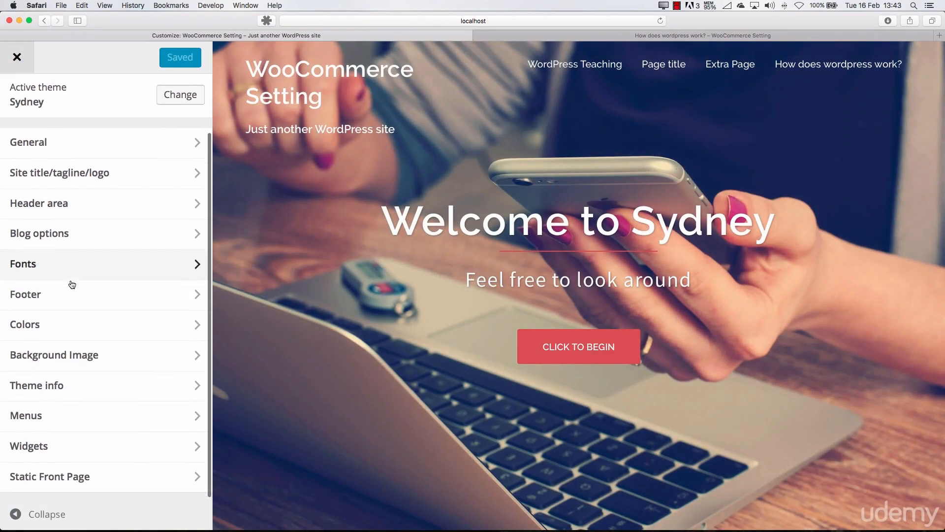
{"action": "scroll", "coordinate": [70, 253], "scroll_direction": "up", "scroll_amount": 3}
{"action": "scroll", "coordinate": [381, 315], "scroll_direction": "down", "scroll_amount": 8}
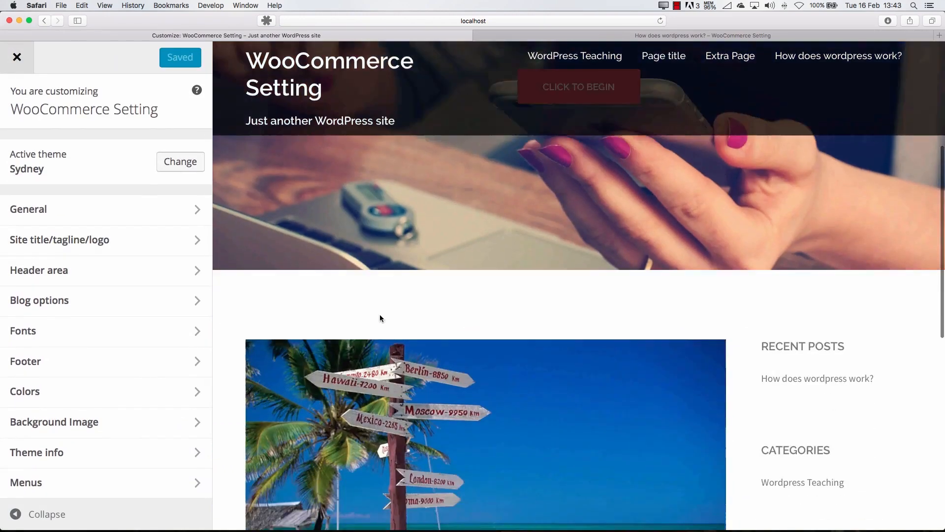
{"action": "scroll", "coordinate": [379, 315], "scroll_direction": "up", "scroll_amount": 8}
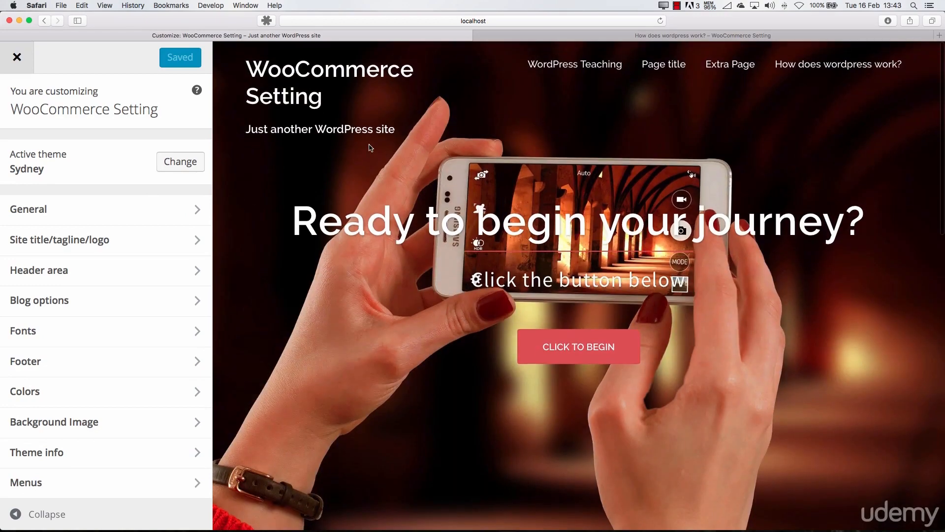
Reload the published post in the other browser tab to view it in the Sydney theme, and return to the customizer
{"action": "left_click", "coordinate": [565, 37]}
{"action": "key", "text": "super+r"}
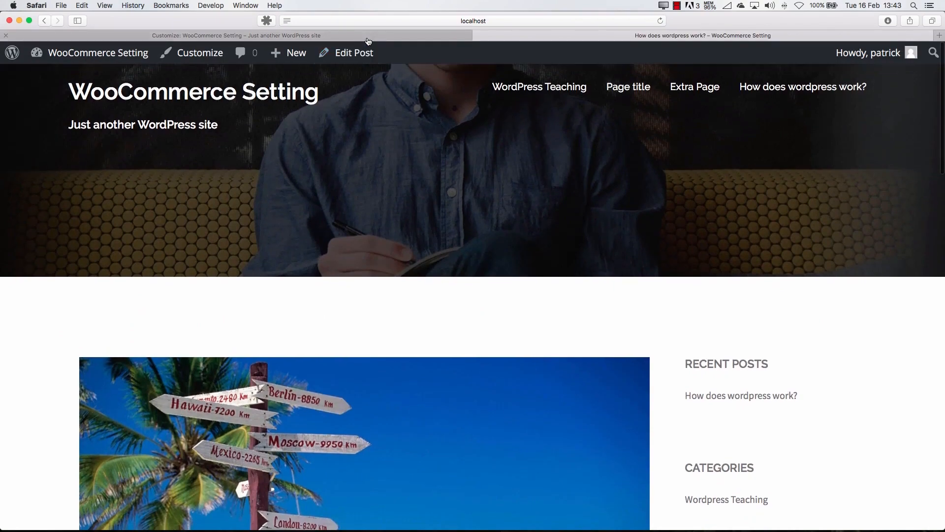
{"action": "left_click", "coordinate": [366, 38]}
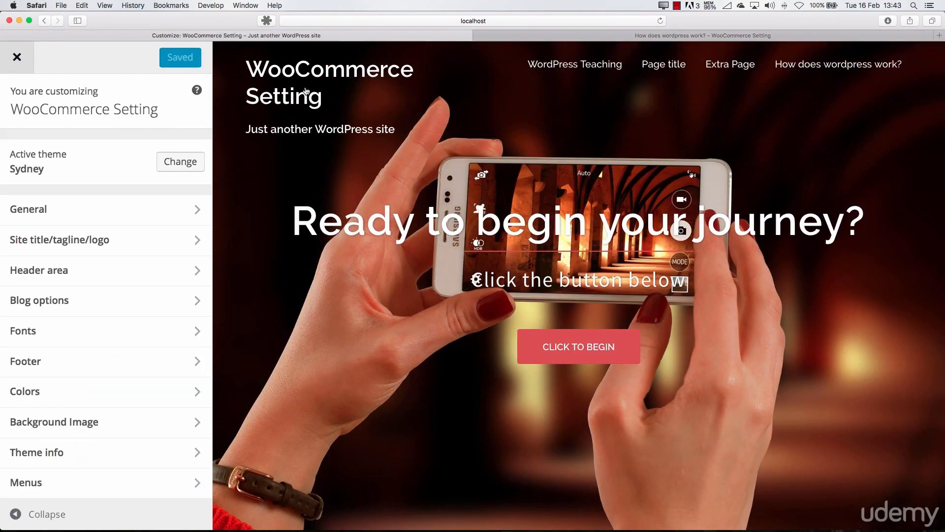
Open the customizer's General settings and set the page wrapper's top padding to 80
{"action": "left_click", "coordinate": [88, 206]}
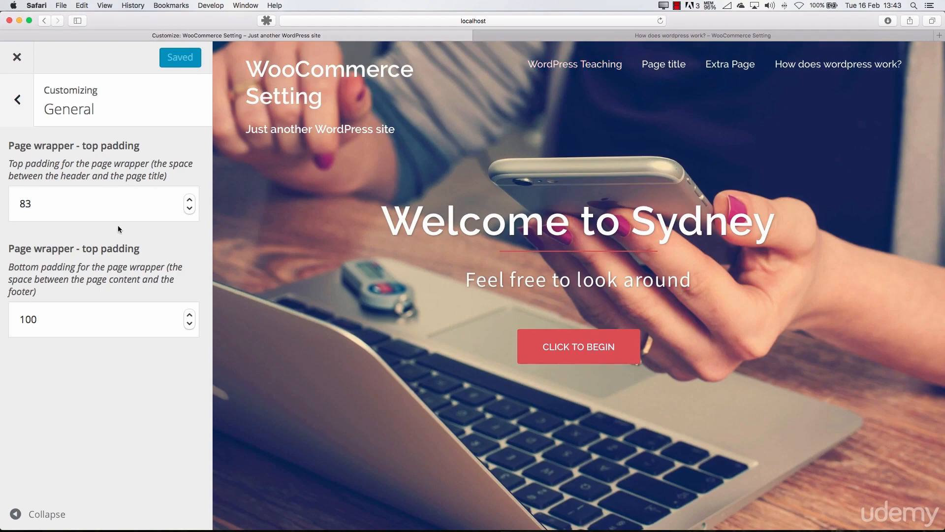
{"action": "left_click", "coordinate": [191, 211]}
{"action": "left_click", "coordinate": [191, 211]}
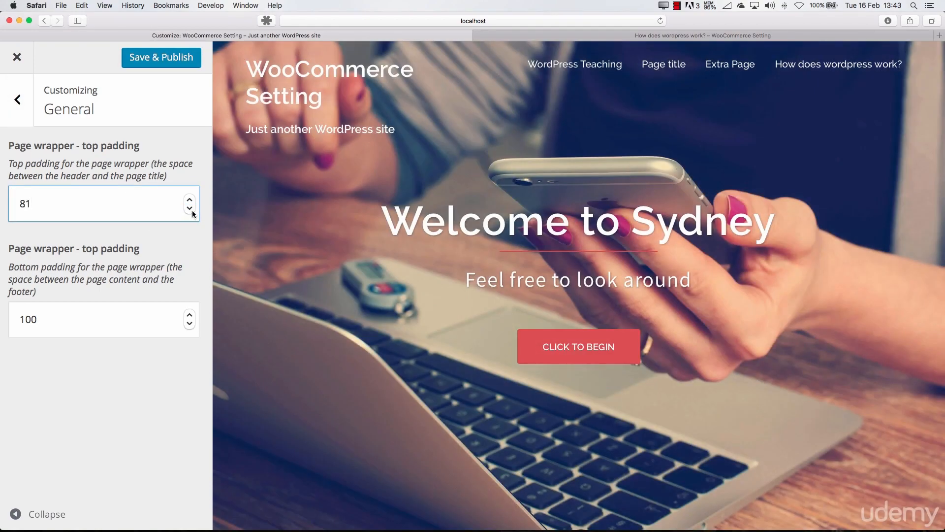
{"action": "left_click_drag", "start_coordinate": [192, 211], "coordinate": [193, 213]}
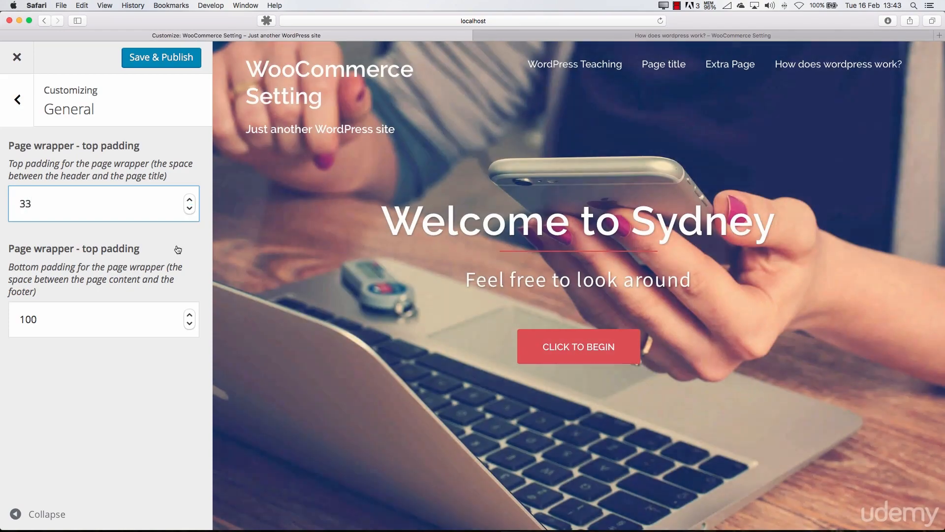
{"action": "left_click", "coordinate": [190, 200]}
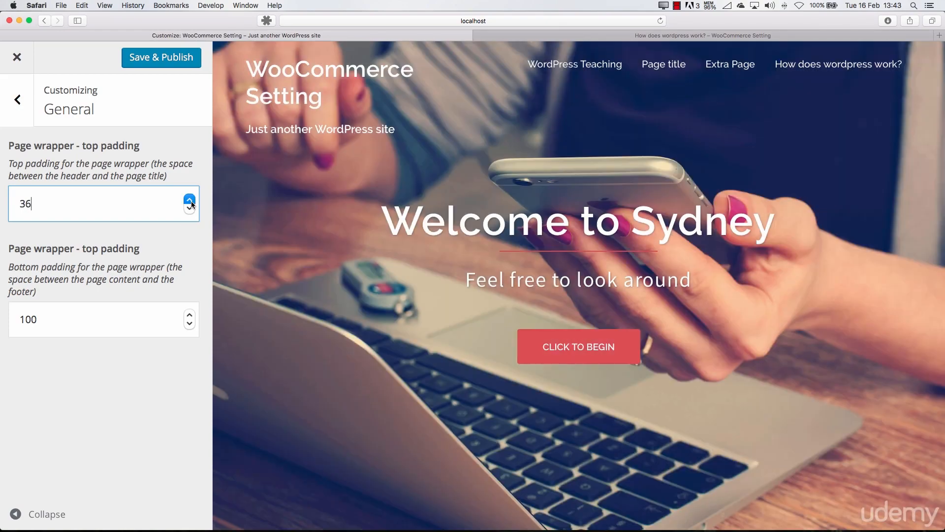
{"action": "left_click_drag", "start_coordinate": [192, 202], "coordinate": [191, 202]}
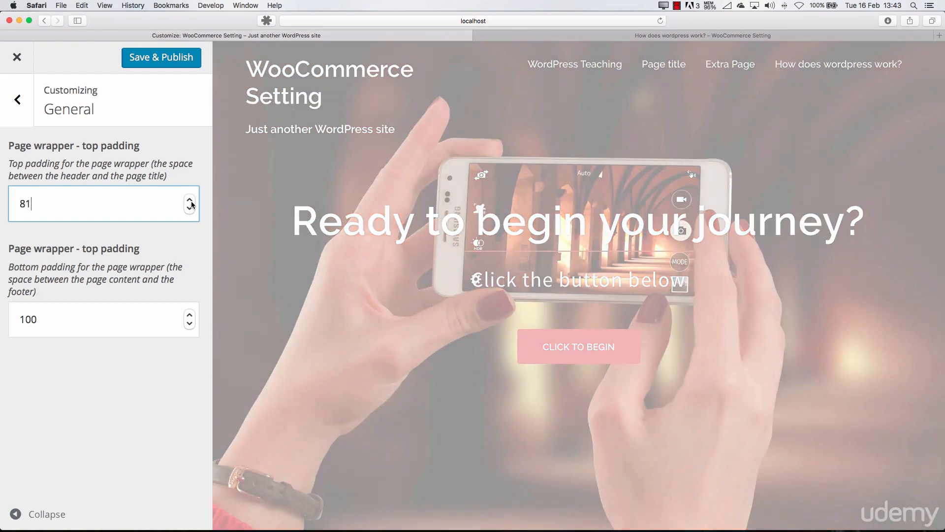
{"action": "left_click", "coordinate": [189, 207]}
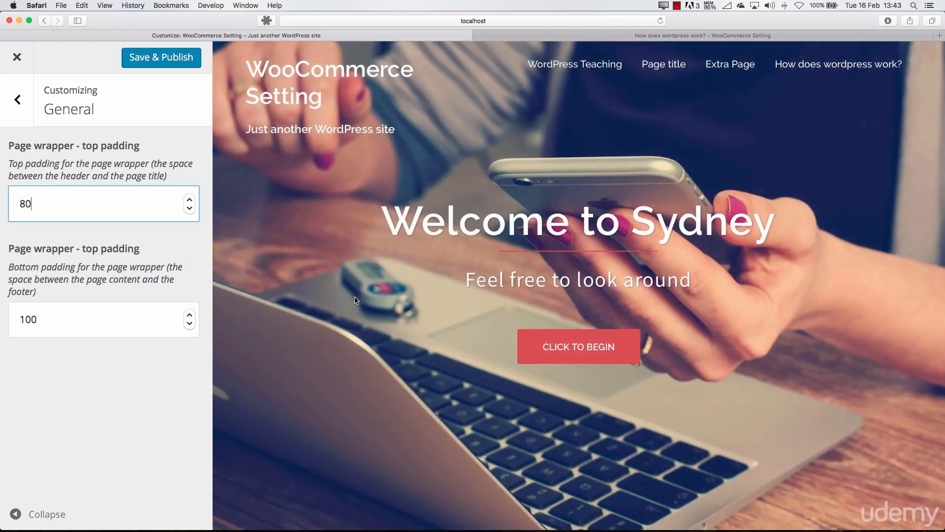
Check the space above the post in the preview and reduce the page wrapper's top padding to 16
{"action": "scroll", "coordinate": [354, 299], "scroll_direction": "down", "scroll_amount": 5}
{"action": "scroll", "coordinate": [355, 297], "scroll_direction": "up", "scroll_amount": 1}
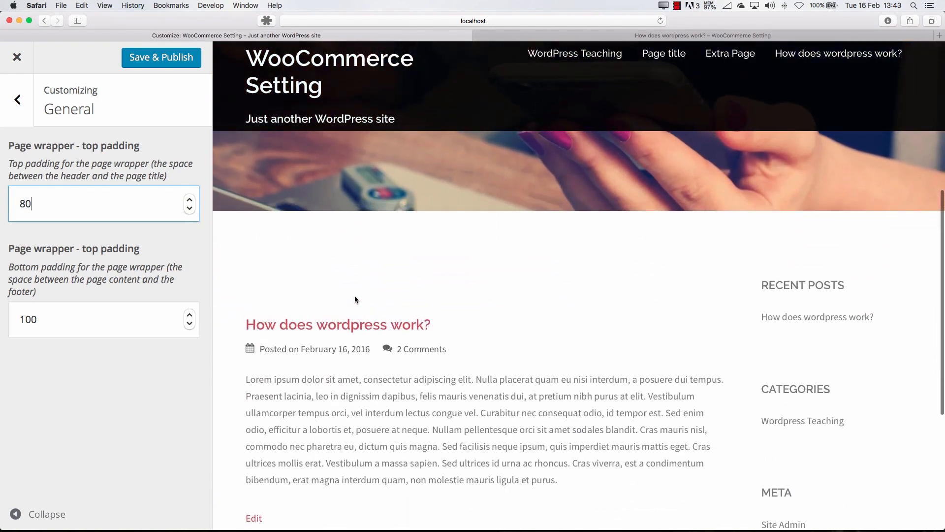
{"action": "scroll", "coordinate": [352, 174], "scroll_direction": "up", "scroll_amount": 4}
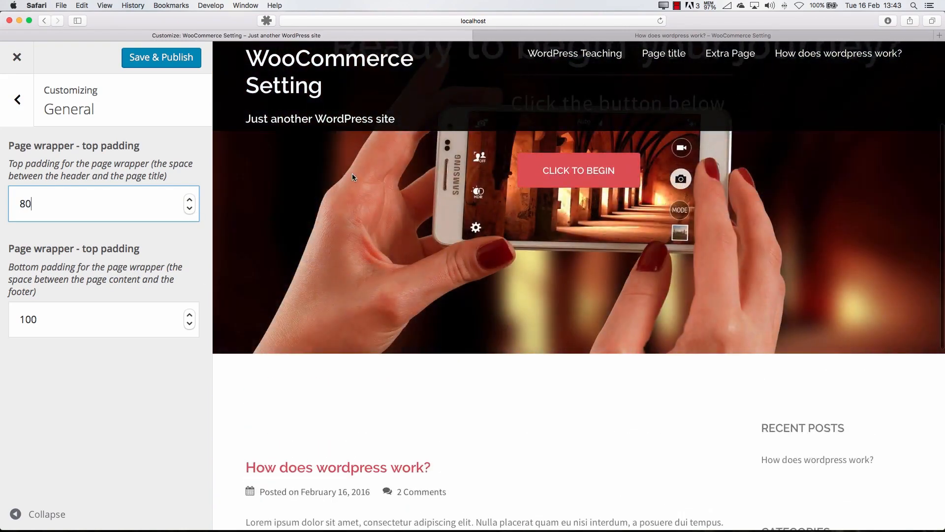
{"action": "left_click", "coordinate": [190, 209]}
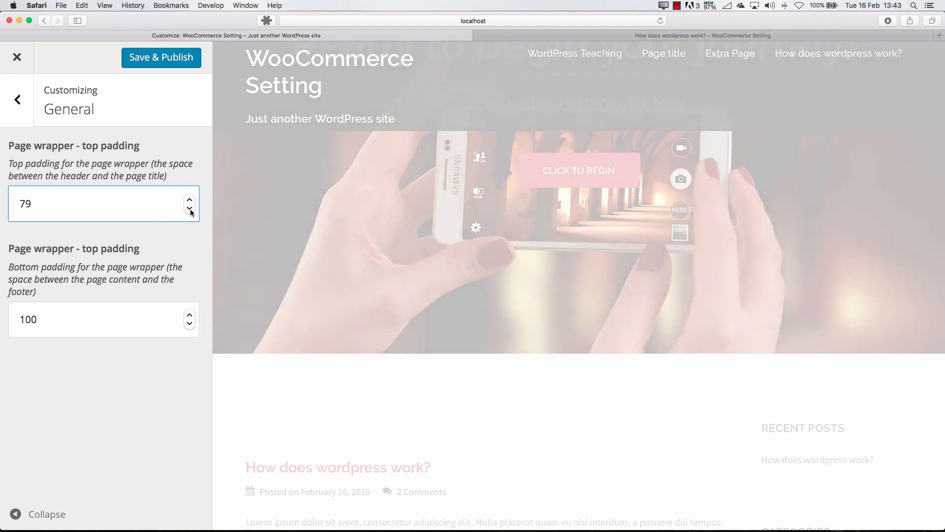
{"action": "left_click", "coordinate": [189, 209]}
{"action": "left_click", "coordinate": [189, 209]}
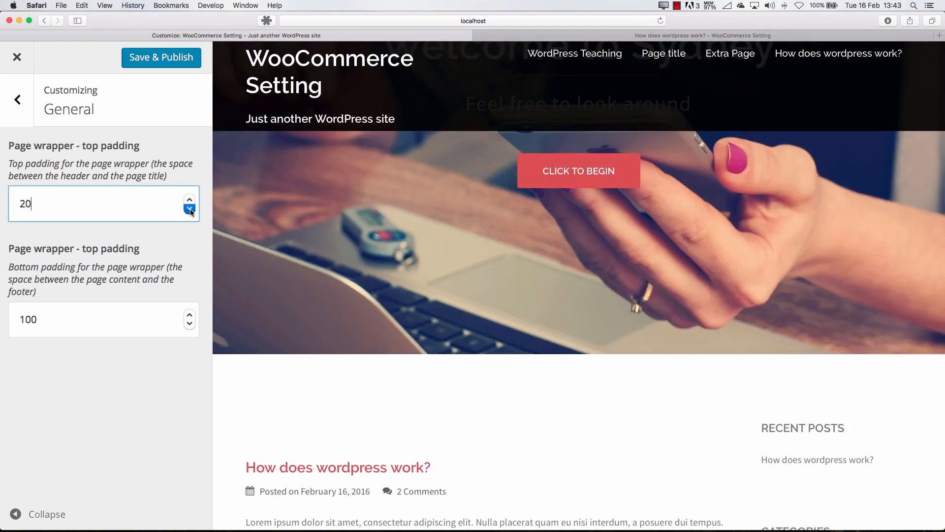
{"action": "left_click", "coordinate": [190, 208]}
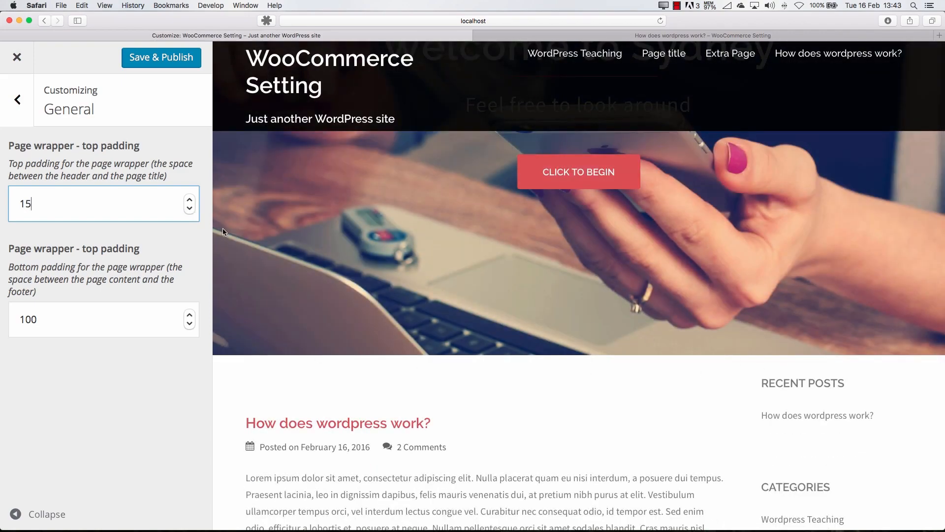
{"action": "left_click", "coordinate": [190, 199]}
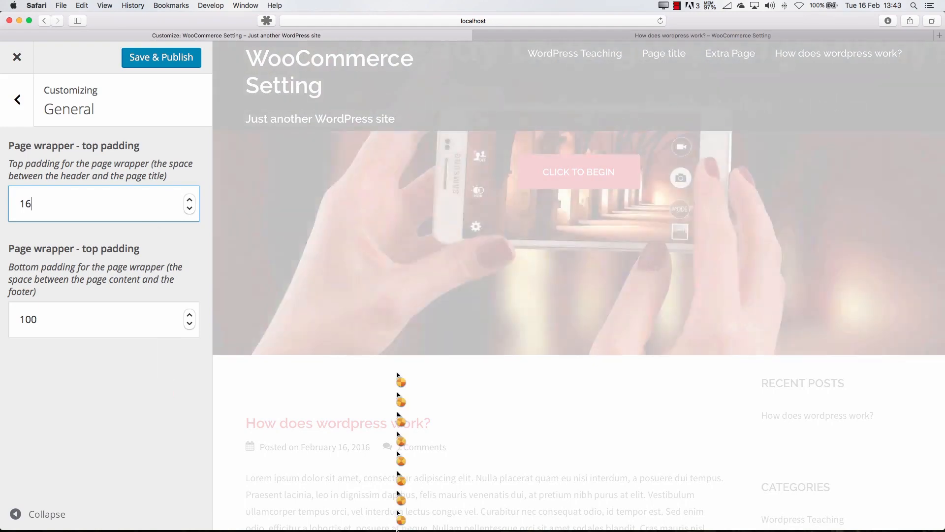
Set both the bottom and top padding of the page wrapper to 20 and check the preview
{"action": "scroll", "coordinate": [391, 368], "scroll_direction": "down", "scroll_amount": 3}
{"action": "scroll", "coordinate": [391, 368], "scroll_direction": "down", "scroll_amount": 4}
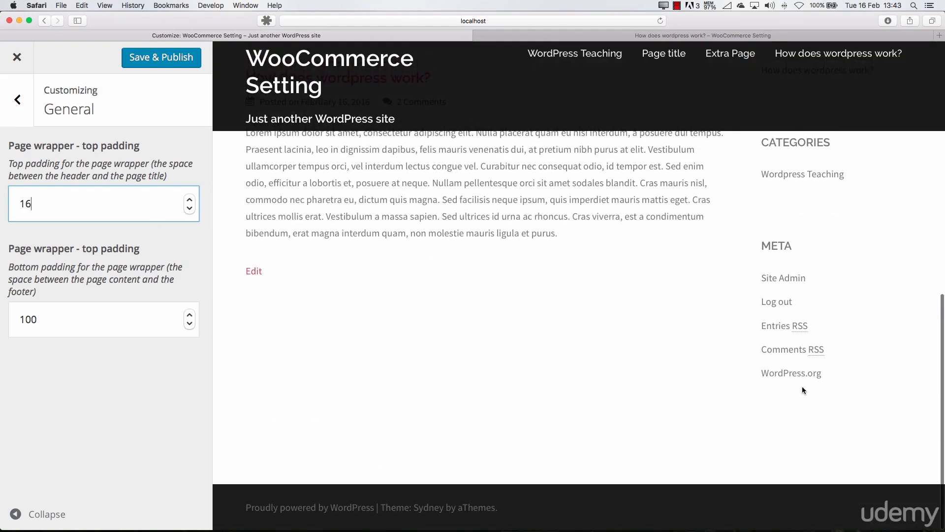
{"action": "double_click", "coordinate": [142, 327]}
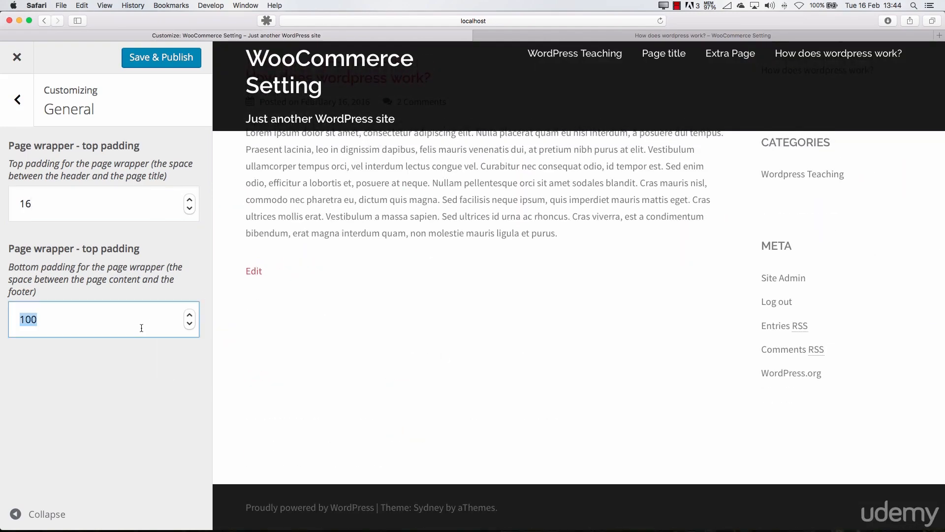
{"action": "type", "text": "20"}
{"action": "left_click", "coordinate": [74, 204]}
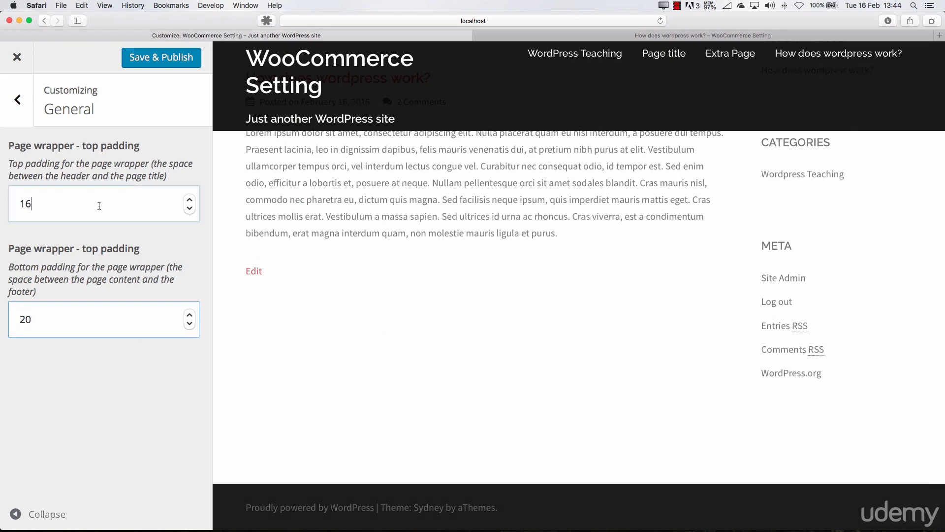
{"action": "double_click", "coordinate": [74, 205]}
{"action": "type", "text": "20"}
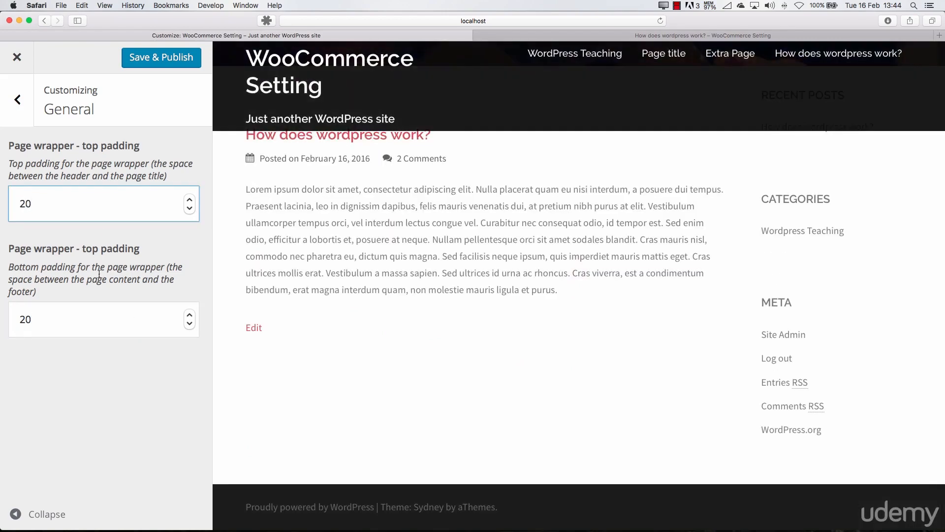
{"action": "left_click", "coordinate": [140, 416]}
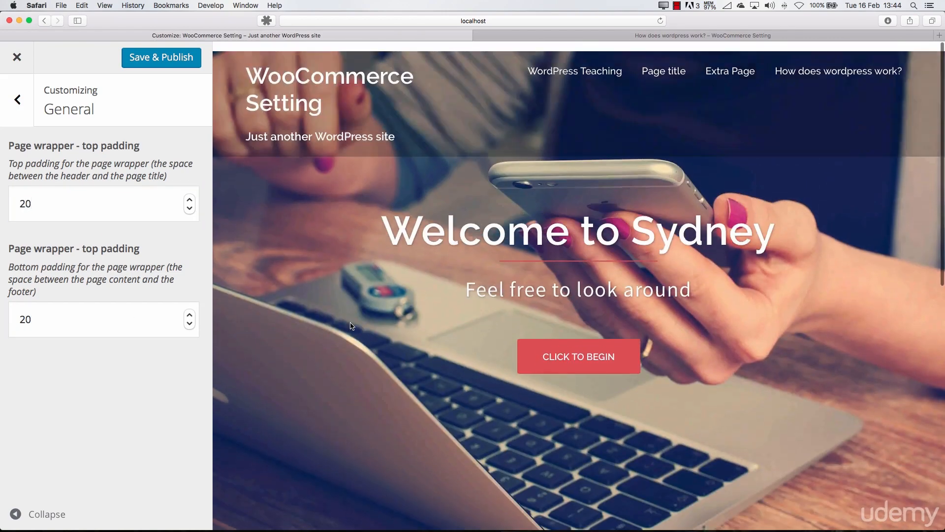
Open the site title, tagline and logo settings, try editing the end of the tagline, and restore it to Just another WordPress site
{"action": "left_click", "coordinate": [22, 118]}
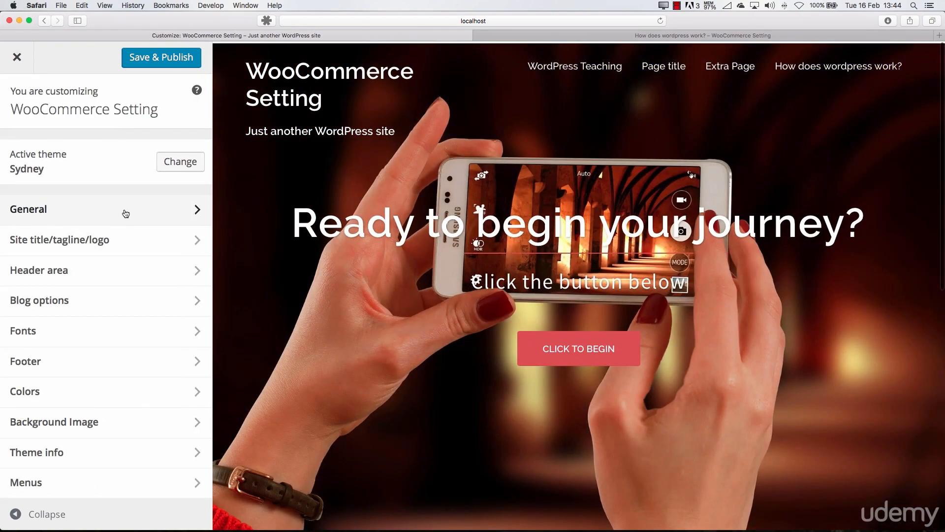
{"action": "left_click", "coordinate": [111, 240]}
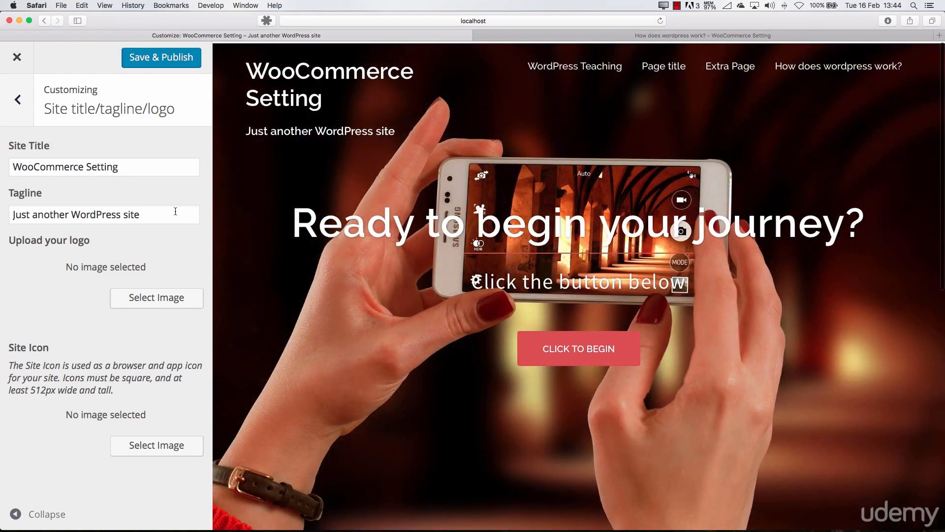
{"action": "left_click", "coordinate": [158, 213]}
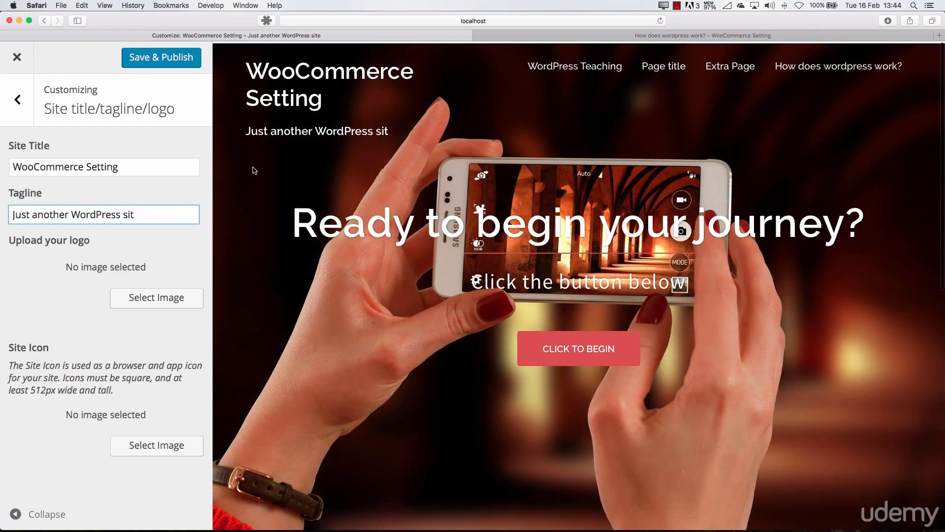
{"action": "type", "text": "e"}
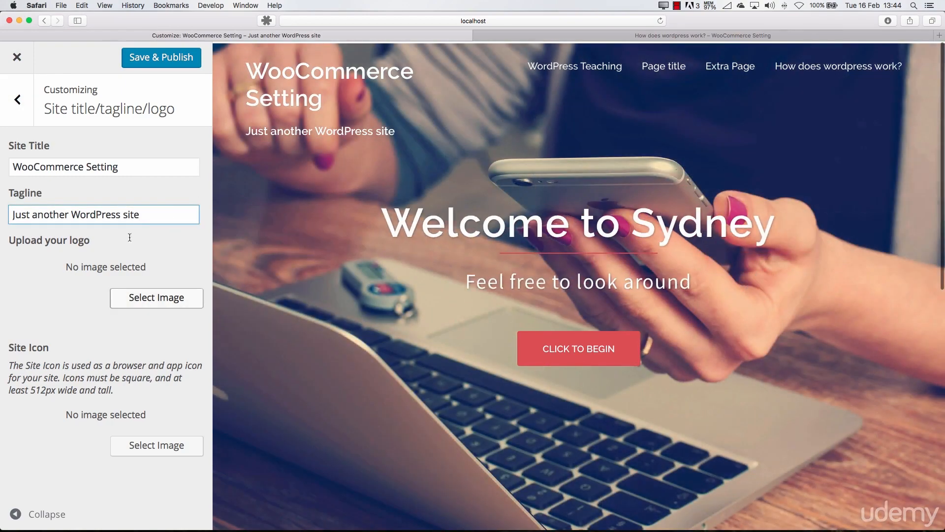
Reload the published post in the other browser tab to check its header and spacing, and return to the customizer
{"action": "left_click", "coordinate": [675, 35]}
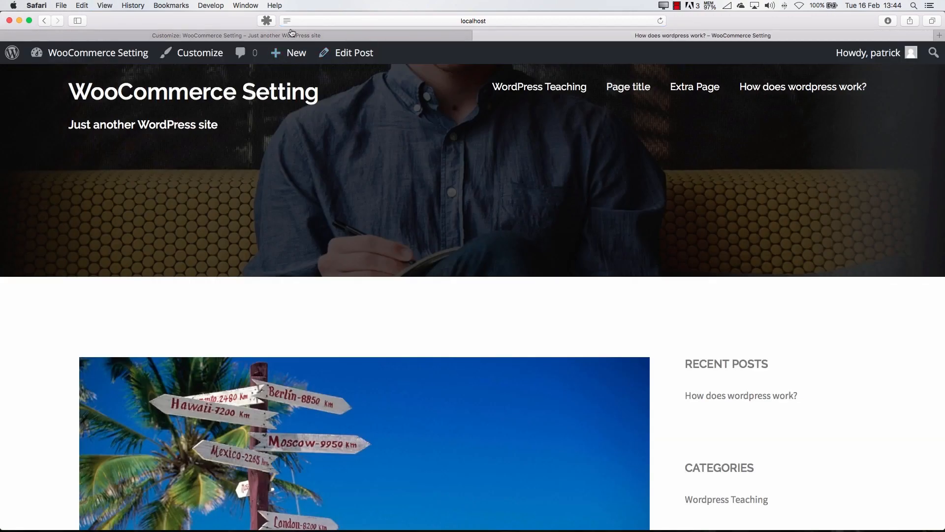
{"action": "left_click", "coordinate": [291, 35]}
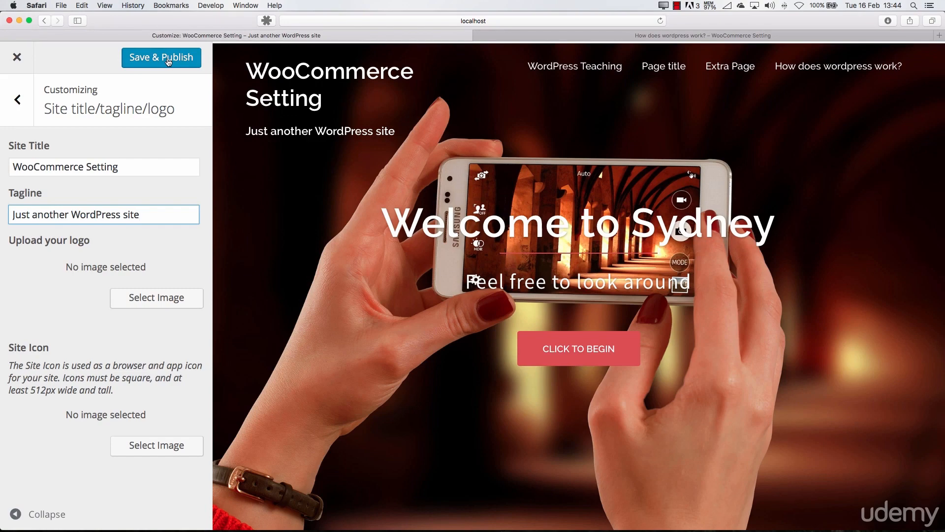
{"action": "left_click", "coordinate": [619, 37]}
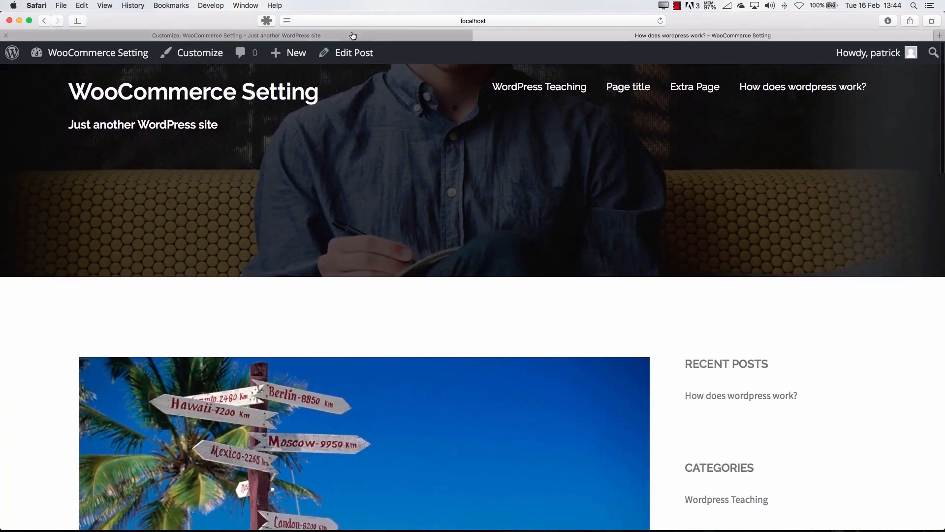
{"action": "left_click", "coordinate": [353, 36]}
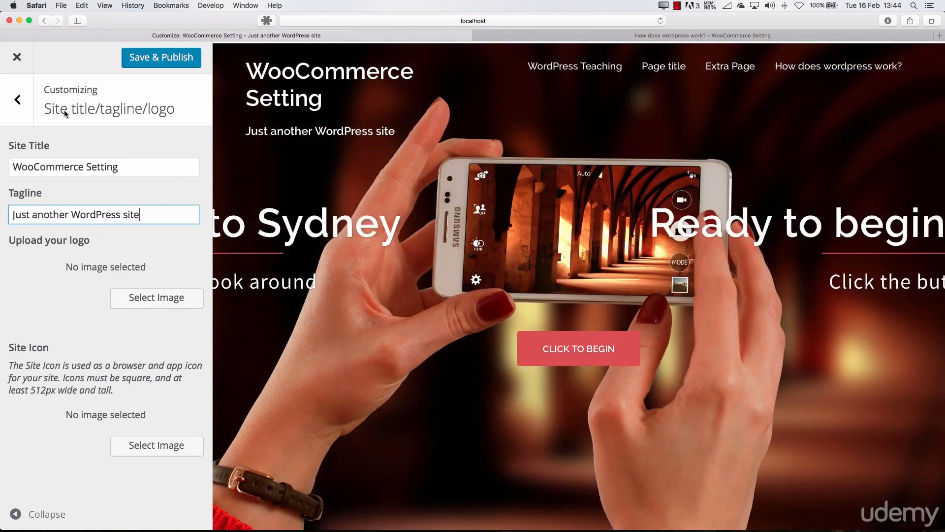
Leave the site title settings, check the header in the preview, and open the Header type settings of the Header area
{"action": "left_click", "coordinate": [17, 99]}
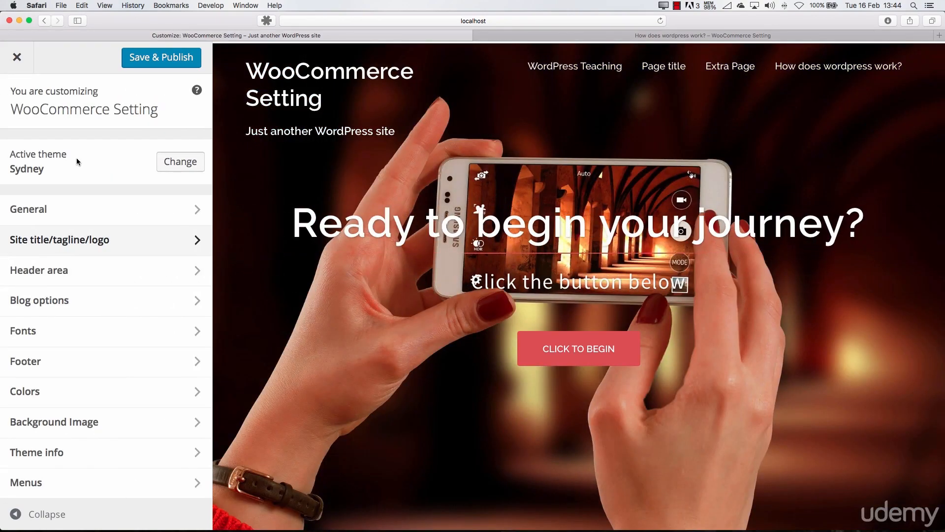
{"action": "left_click", "coordinate": [126, 274]}
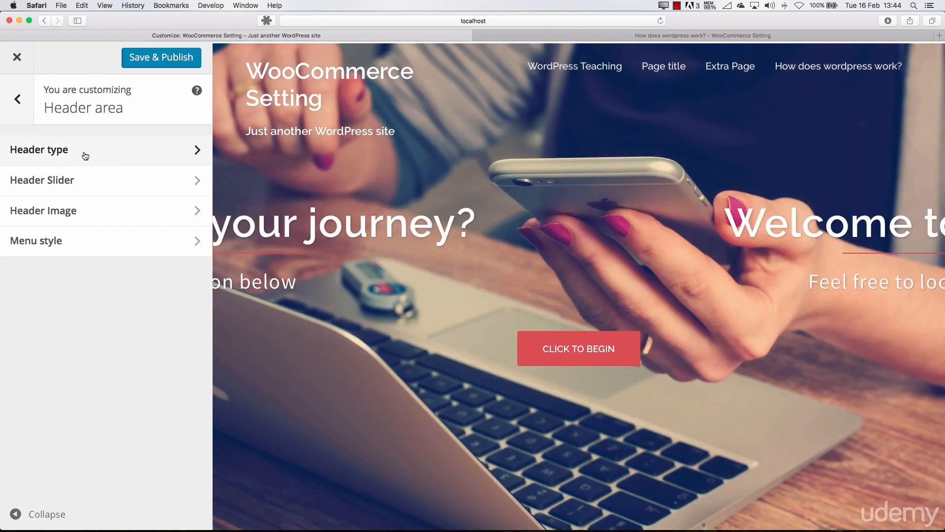
{"action": "scroll", "coordinate": [303, 269], "scroll_direction": "down", "scroll_amount": 10}
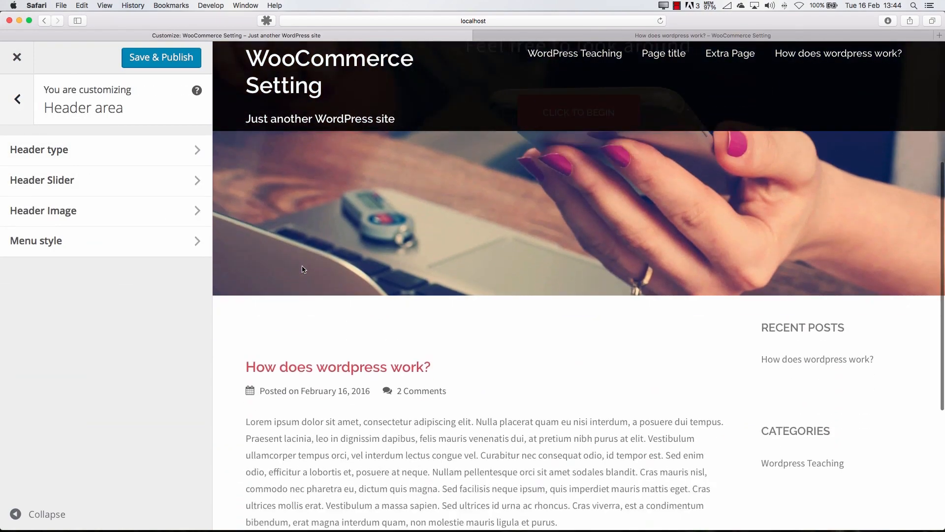
{"action": "scroll", "coordinate": [302, 265], "scroll_direction": "up", "scroll_amount": 10}
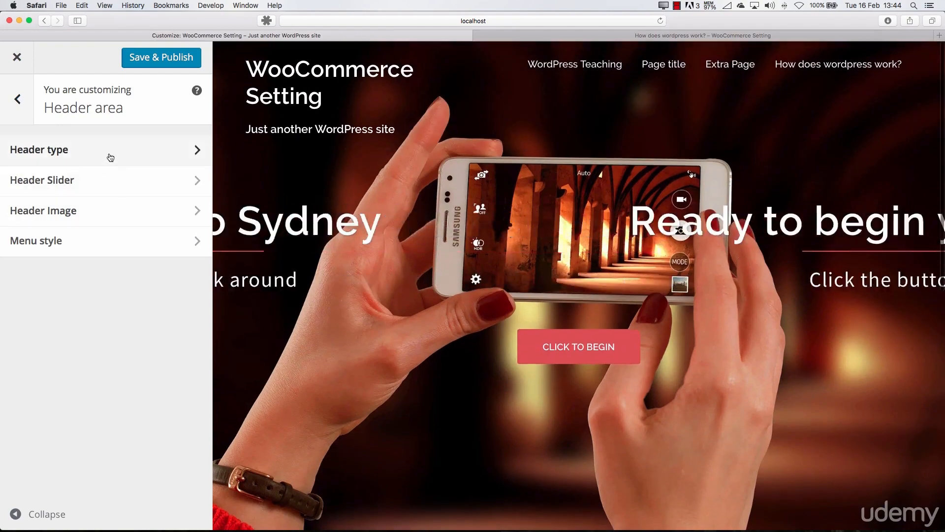
{"action": "left_click", "coordinate": [110, 153]}
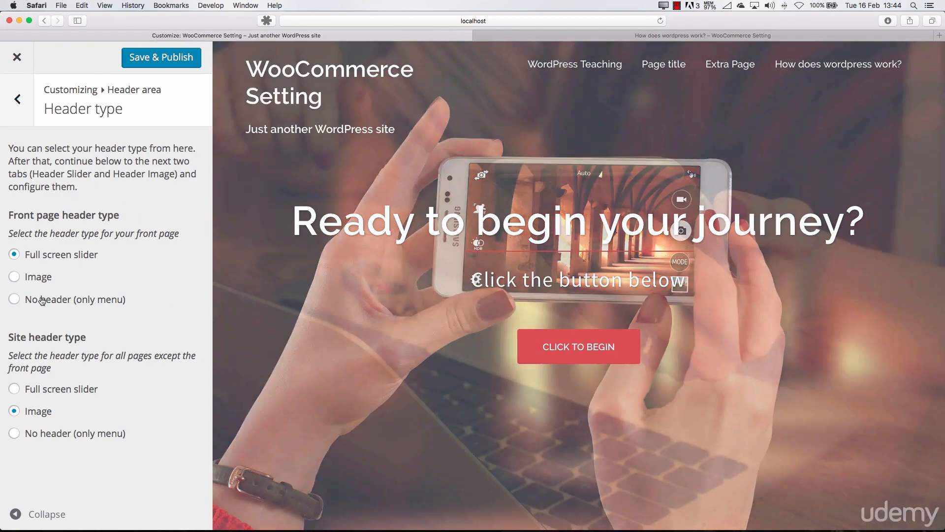
Try the No header and Image options as the front page header type, and return it to Full screen slider
{"action": "left_click", "coordinate": [49, 300]}
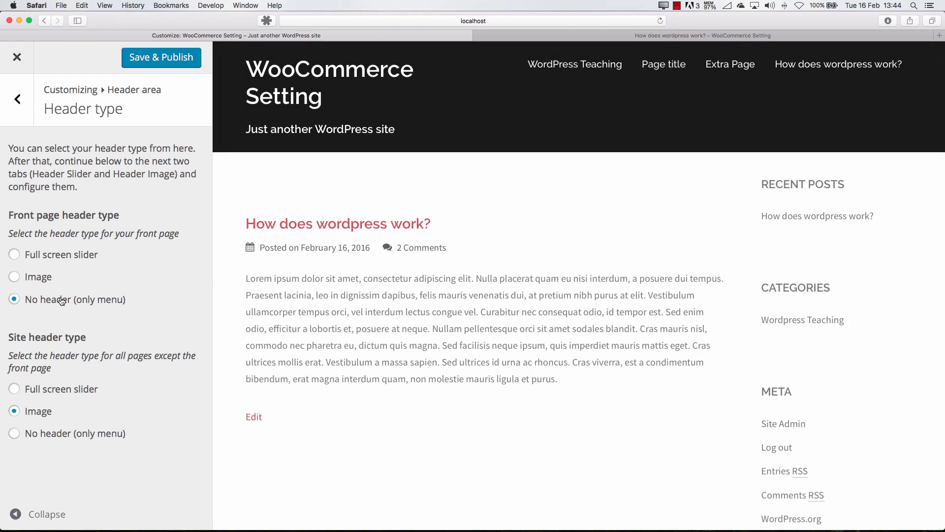
{"action": "left_click", "coordinate": [39, 275]}
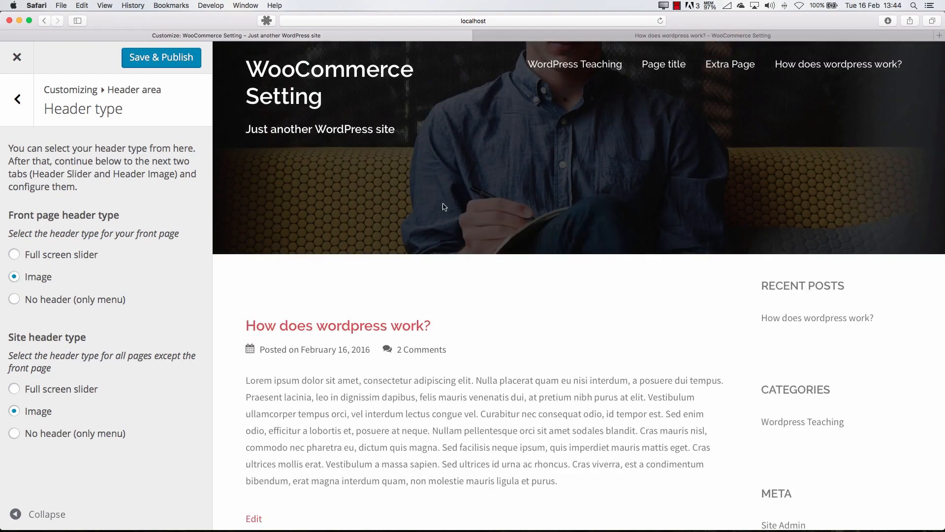
{"action": "left_click", "coordinate": [95, 306]}
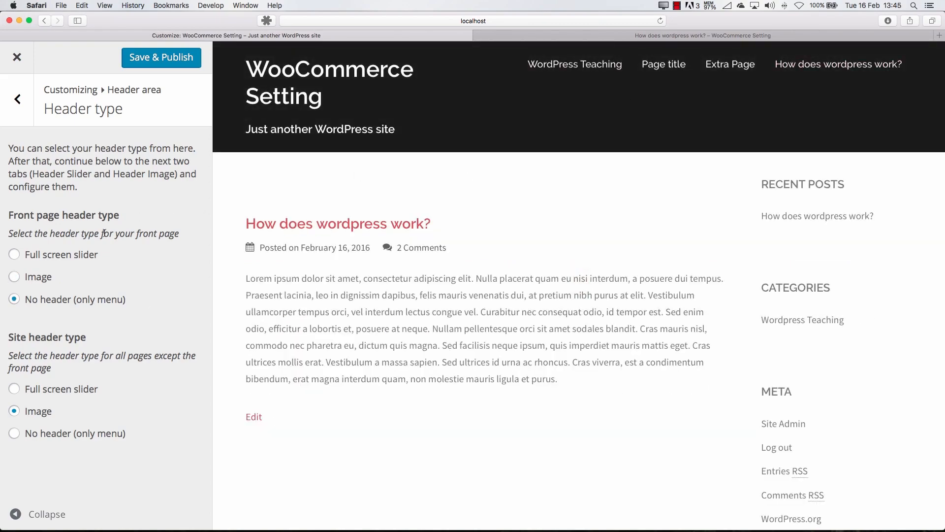
{"action": "left_click", "coordinate": [73, 257]}
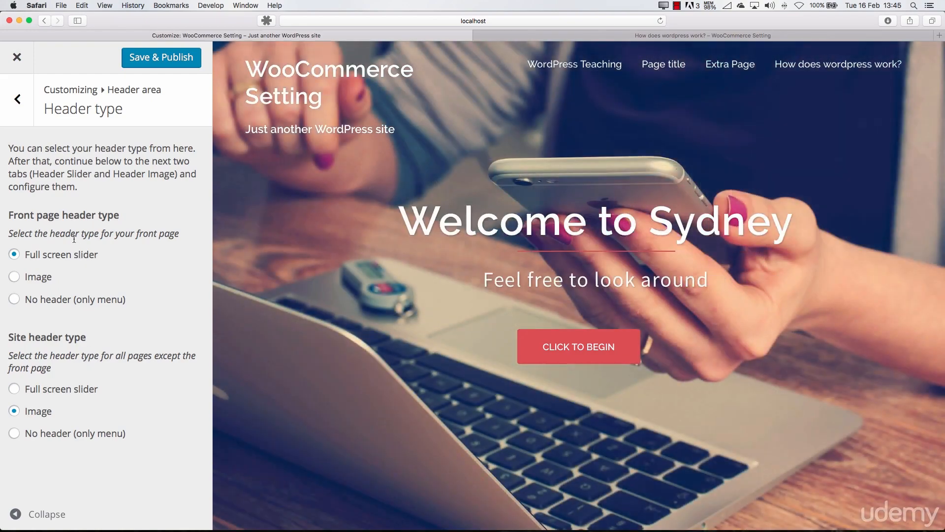
Preview the WordPress Teaching category, set the site header type to No header (only menu), and return the preview to the front page
{"action": "left_click_drag", "start_coordinate": [22, 217], "coordinate": [140, 218]}
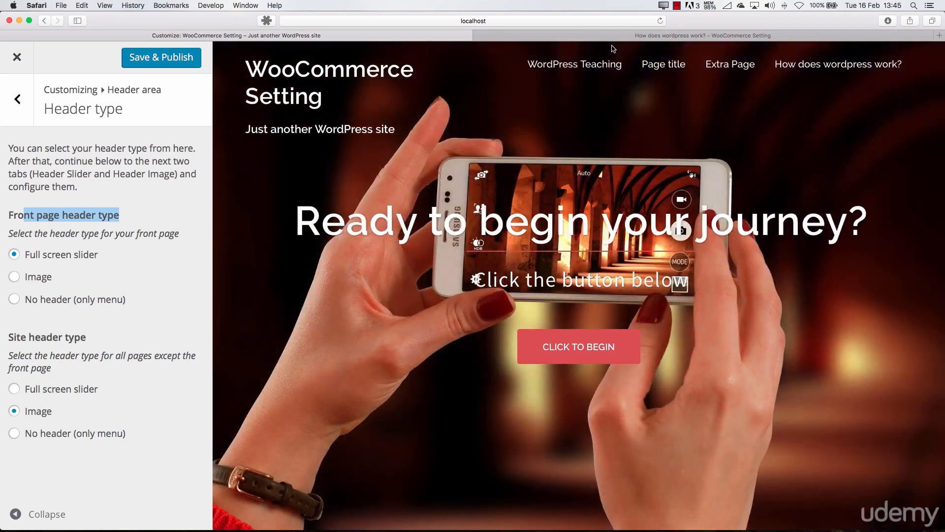
{"action": "left_click", "coordinate": [592, 69]}
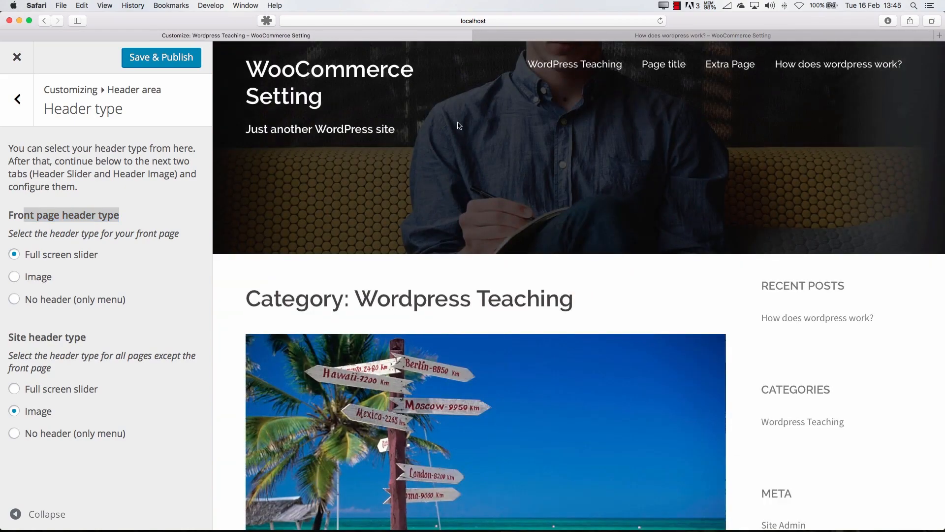
{"action": "left_click", "coordinate": [50, 435]}
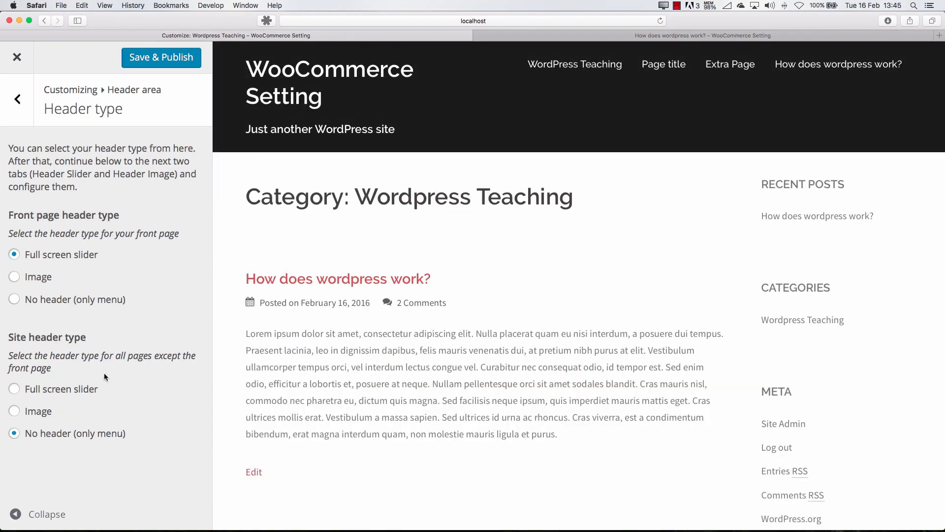
{"action": "left_click", "coordinate": [339, 90]}
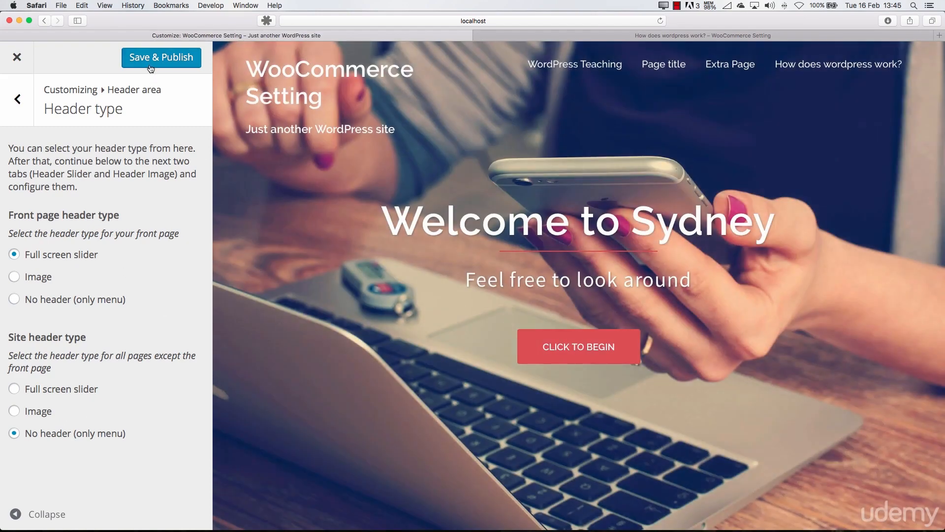
Publish the customizer changes and check the reloaded post and the home page in the other browser tab
{"action": "left_click", "coordinate": [624, 39]}
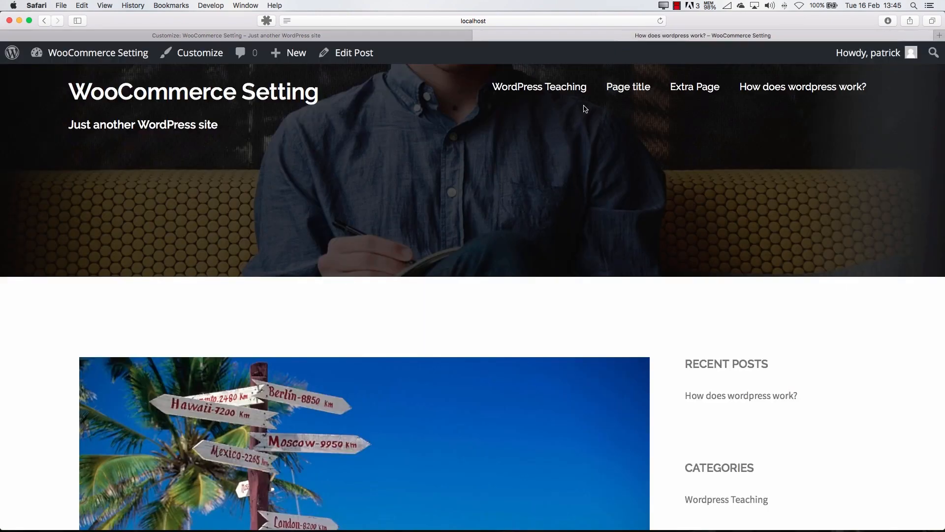
{"action": "key", "text": "super+r"}
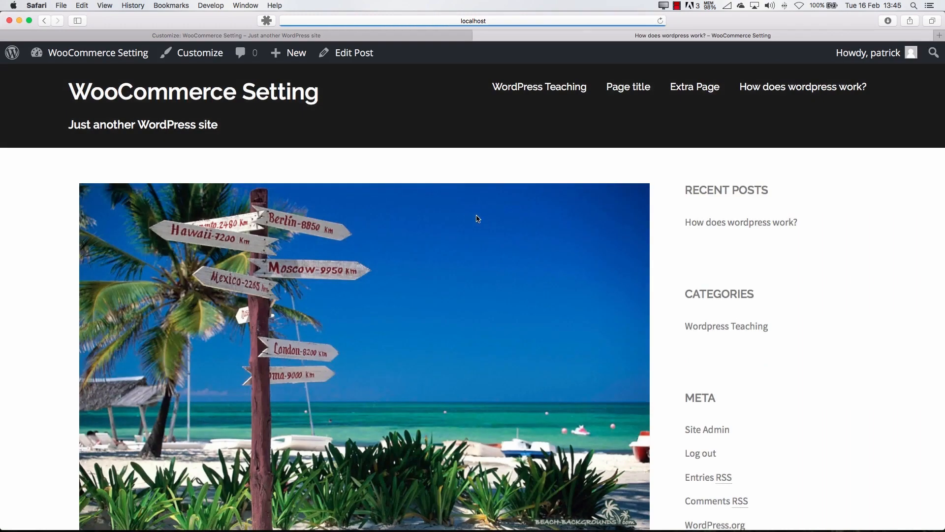
{"action": "left_click", "coordinate": [255, 93]}
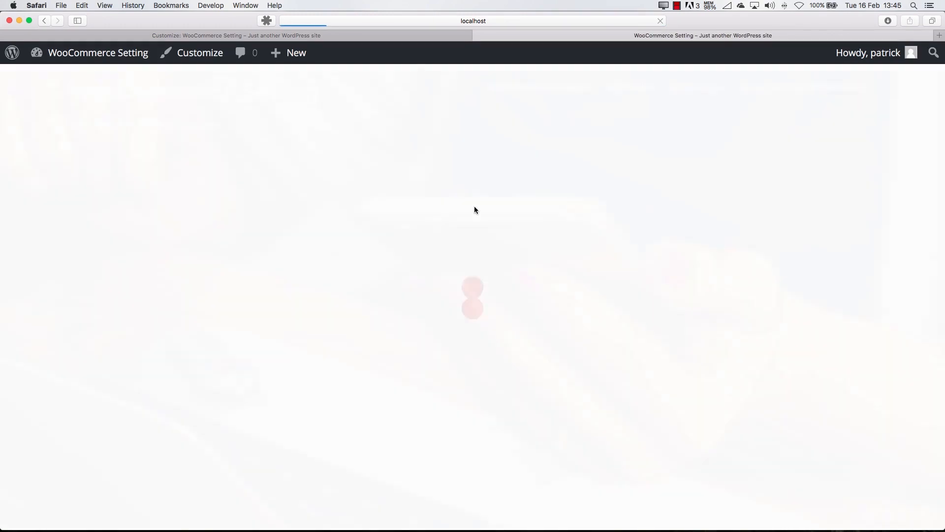
{"action": "scroll", "coordinate": [474, 209], "scroll_direction": "down", "scroll_amount": 15}
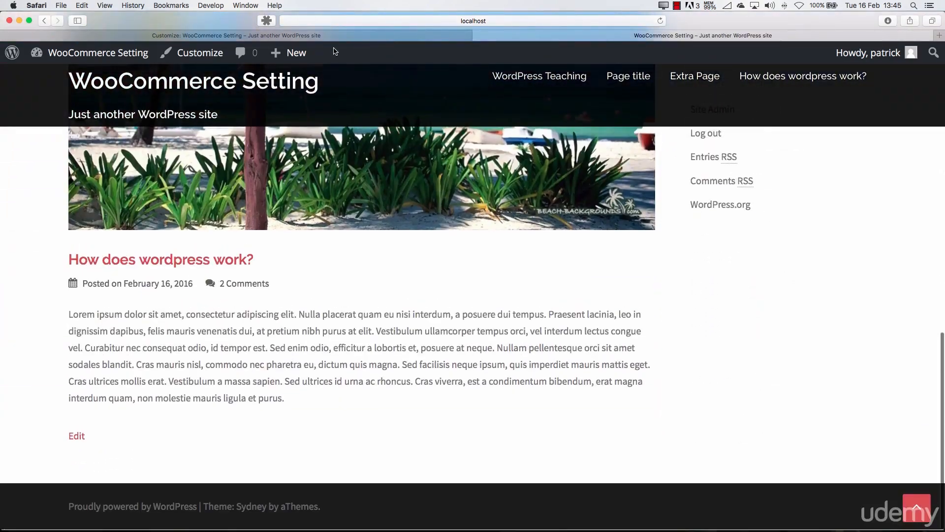
{"action": "left_click", "coordinate": [334, 37]}
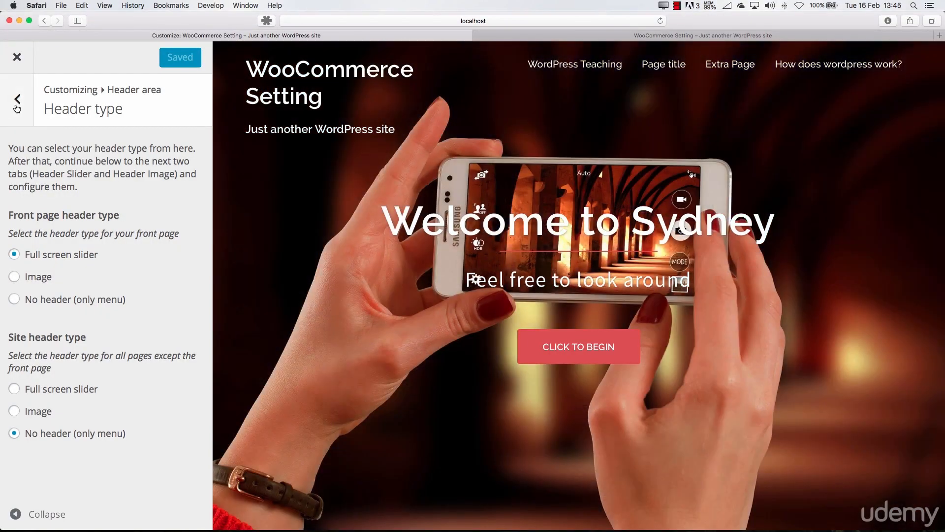
Open the Header Slider settings and examine the speed options, the five slides' images and texts, and the call to action button fields
{"action": "left_click", "coordinate": [17, 99]}
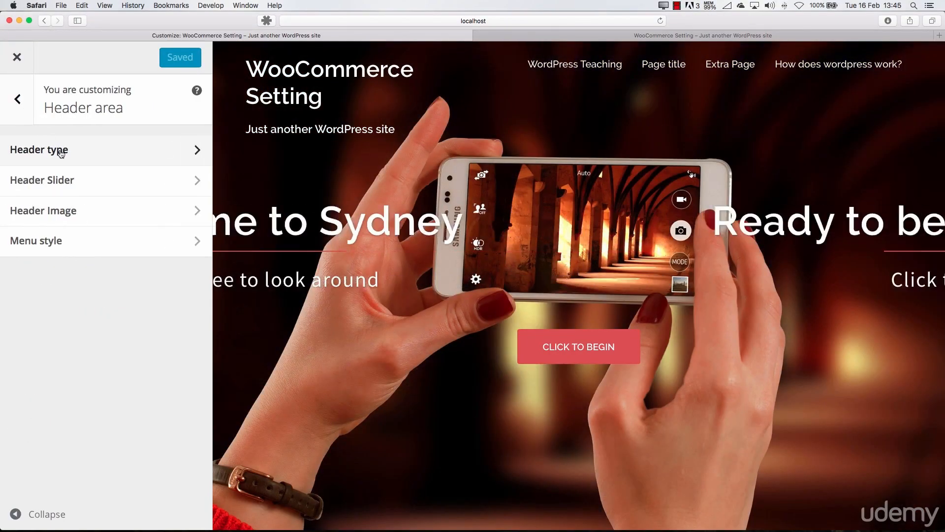
{"action": "left_click", "coordinate": [104, 185]}
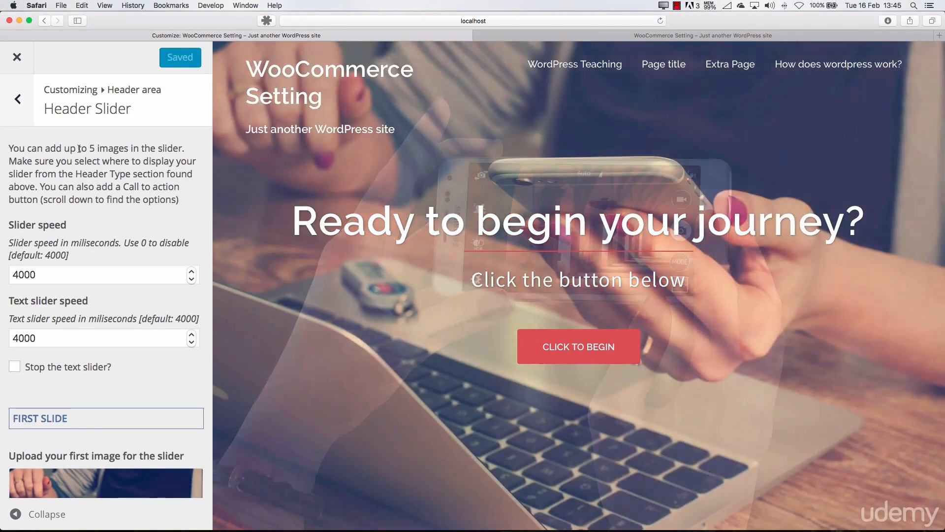
{"action": "scroll", "coordinate": [100, 177], "scroll_direction": "down", "scroll_amount": 3}
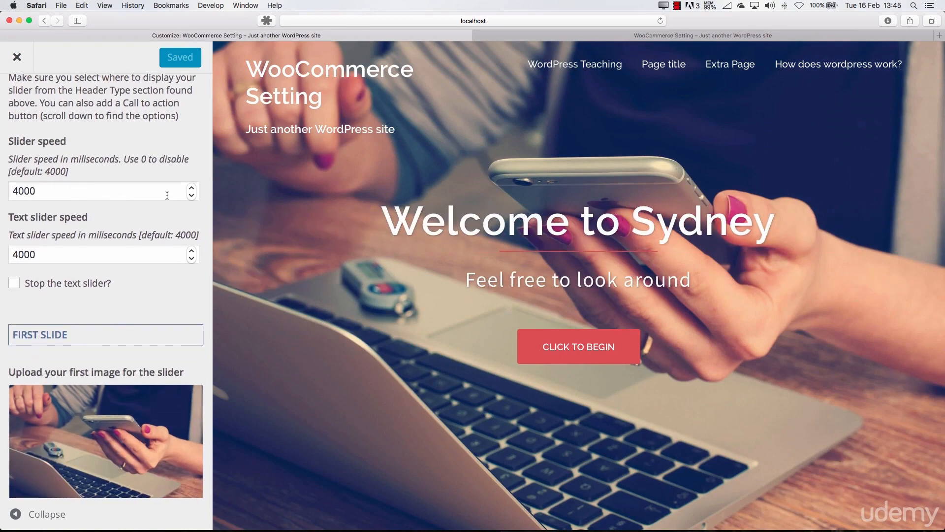
{"action": "scroll", "coordinate": [83, 196], "scroll_direction": "down", "scroll_amount": 2}
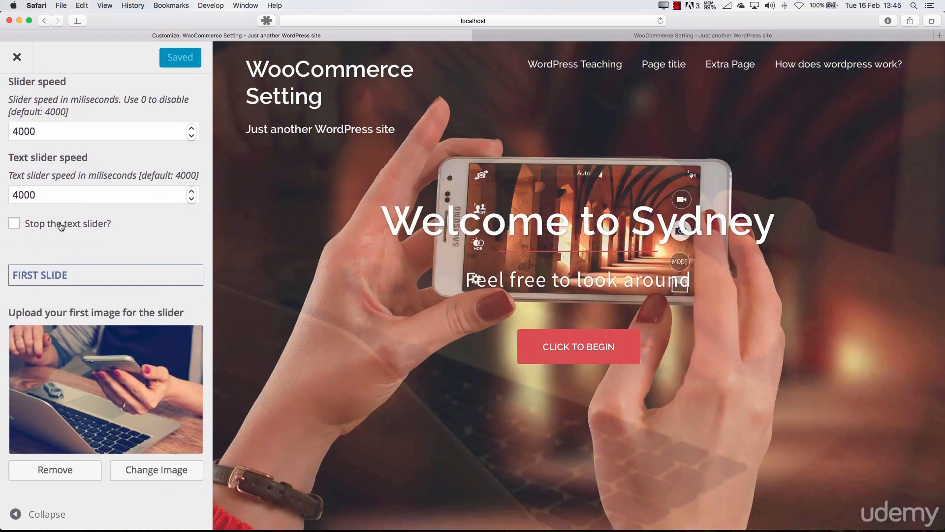
{"action": "scroll", "coordinate": [67, 295], "scroll_direction": "down", "scroll_amount": 2}
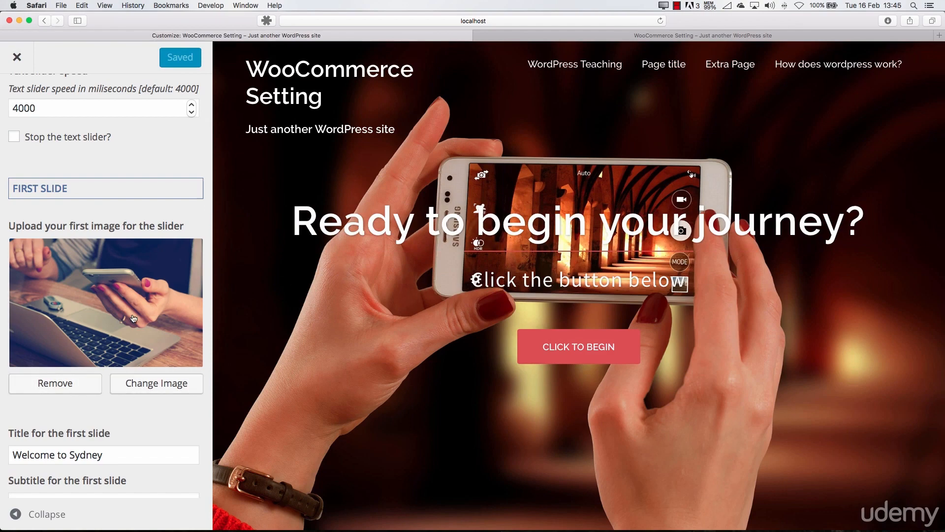
{"action": "scroll", "coordinate": [104, 246], "scroll_direction": "down", "scroll_amount": 12}
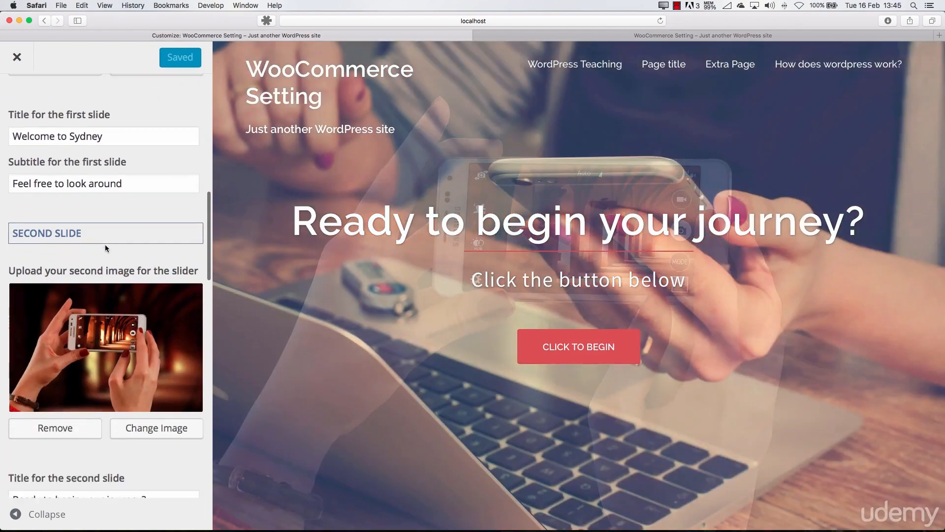
{"action": "scroll", "coordinate": [103, 249], "scroll_direction": "down", "scroll_amount": 8}
{"action": "scroll", "coordinate": [99, 231], "scroll_direction": "up", "scroll_amount": 9}
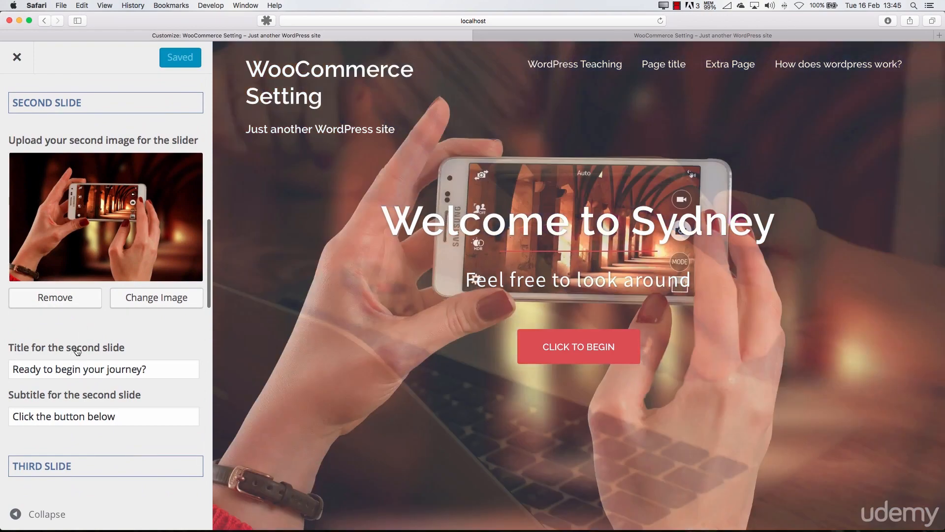
{"action": "scroll", "coordinate": [64, 320], "scroll_direction": "up", "scroll_amount": 5}
{"action": "scroll", "coordinate": [59, 262], "scroll_direction": "up", "scroll_amount": 10}
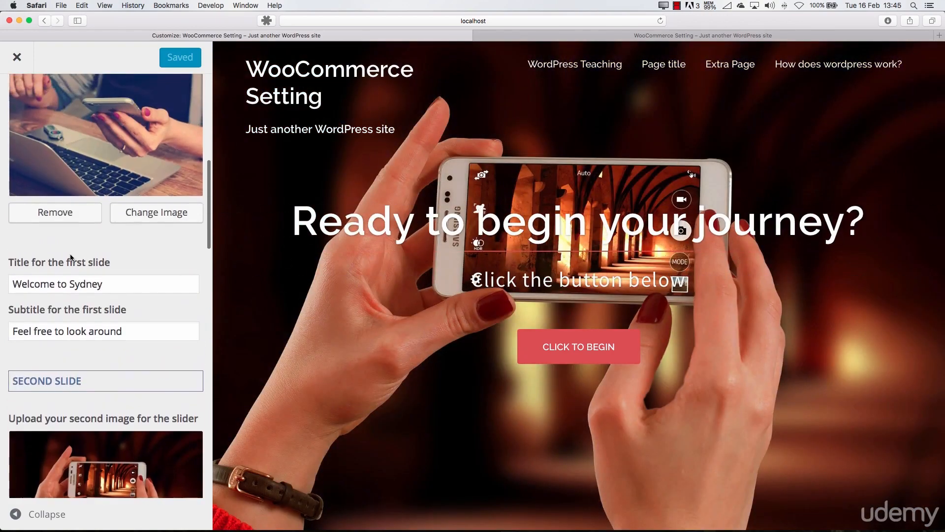
{"action": "scroll", "coordinate": [68, 267], "scroll_direction": "down", "scroll_amount": 7}
{"action": "scroll", "coordinate": [68, 266], "scroll_direction": "down", "scroll_amount": 20}
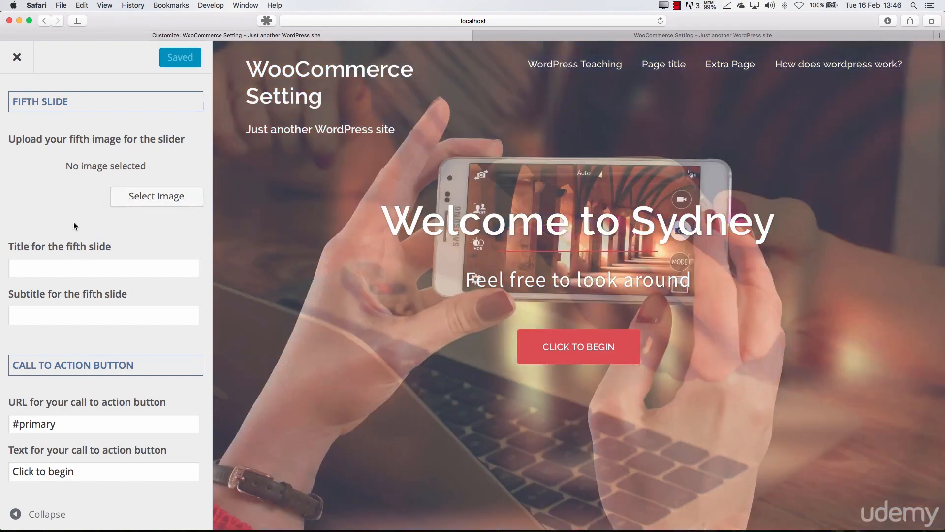
Examine the Header Image settings, including the current image, background size, height and overlay options, and close the customizer
{"action": "scroll", "coordinate": [75, 225], "scroll_direction": "up", "scroll_amount": 20}
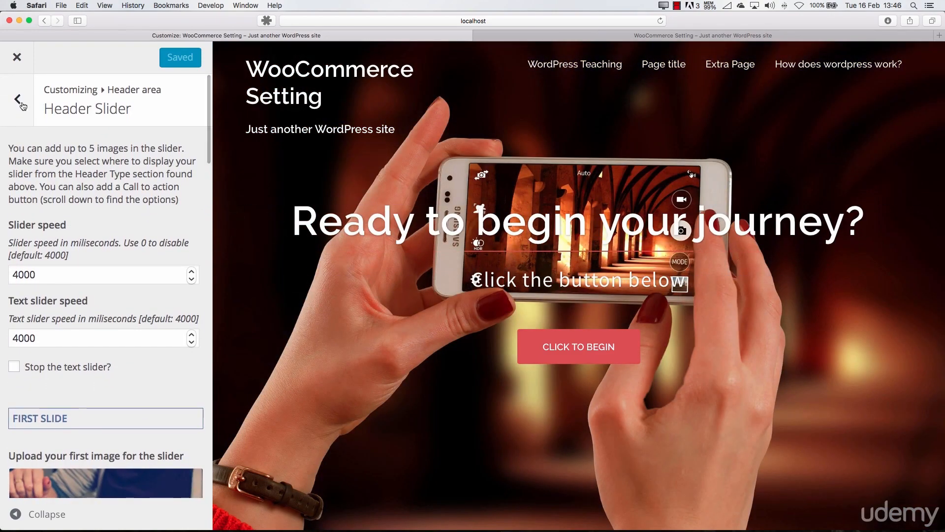
{"action": "left_click", "coordinate": [22, 106]}
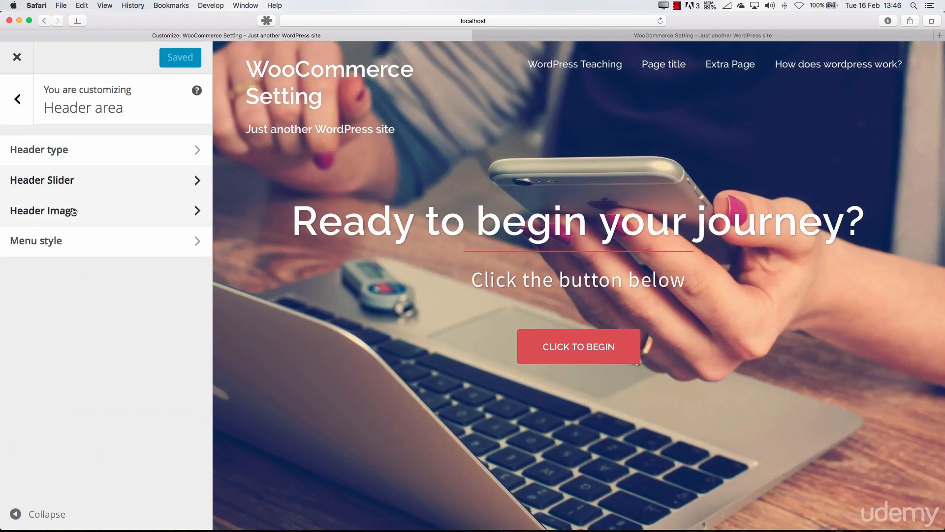
{"action": "left_click", "coordinate": [73, 211]}
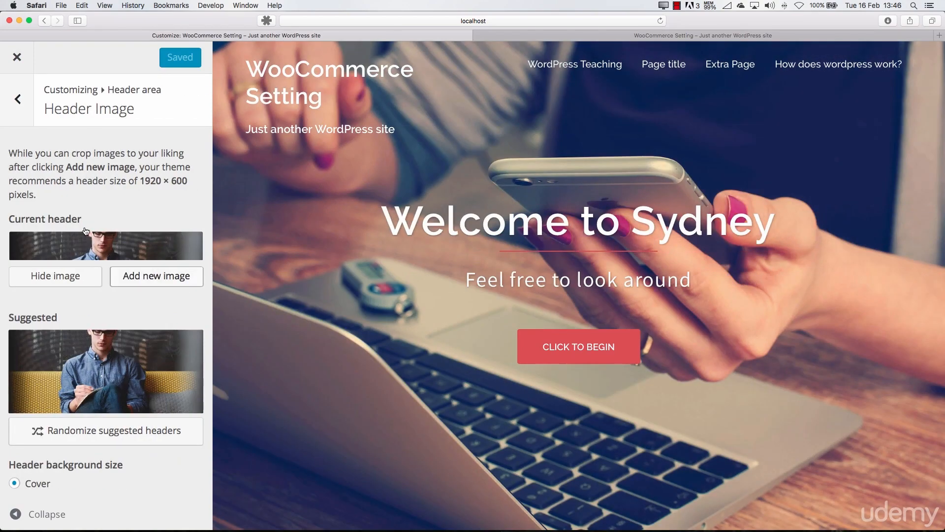
{"action": "scroll", "coordinate": [84, 229], "scroll_direction": "down", "scroll_amount": 3}
{"action": "scroll", "coordinate": [84, 227], "scroll_direction": "up", "scroll_amount": 3}
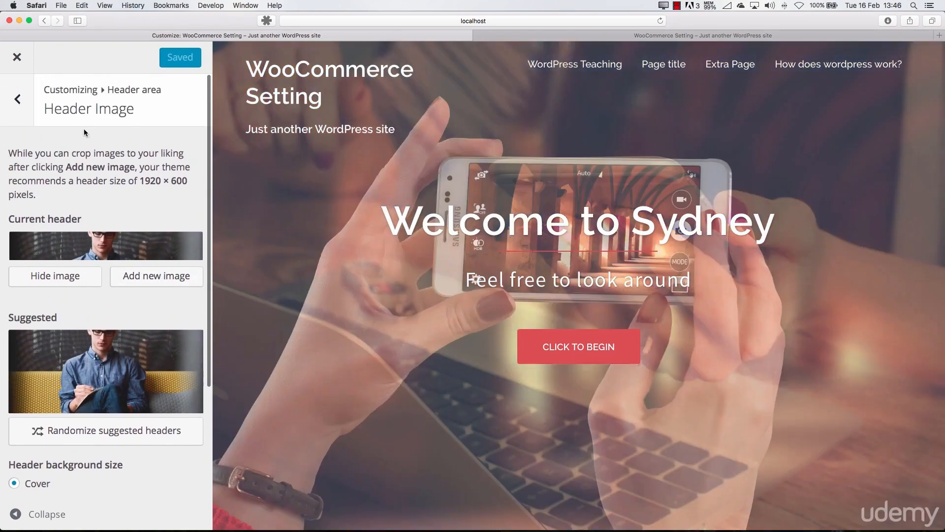
{"action": "scroll", "coordinate": [84, 298], "scroll_direction": "down", "scroll_amount": 5}
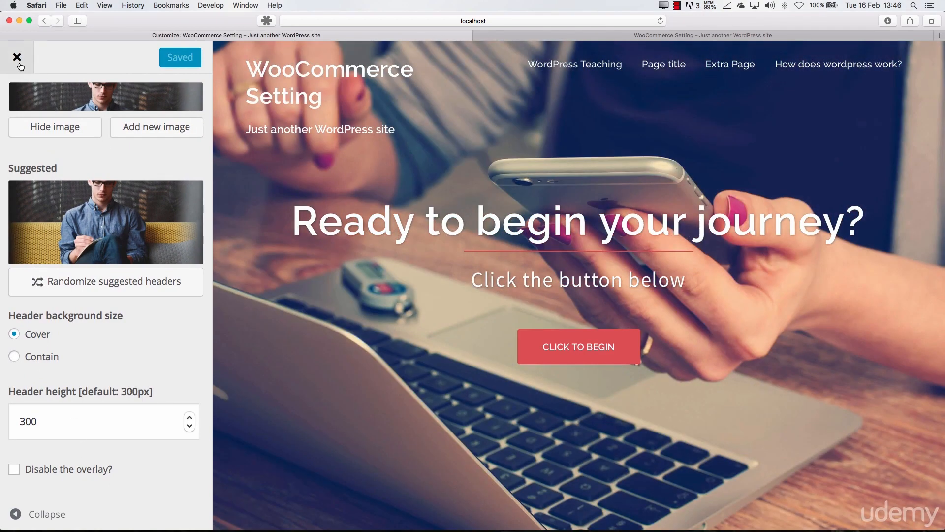
{"action": "left_click", "coordinate": [19, 64]}
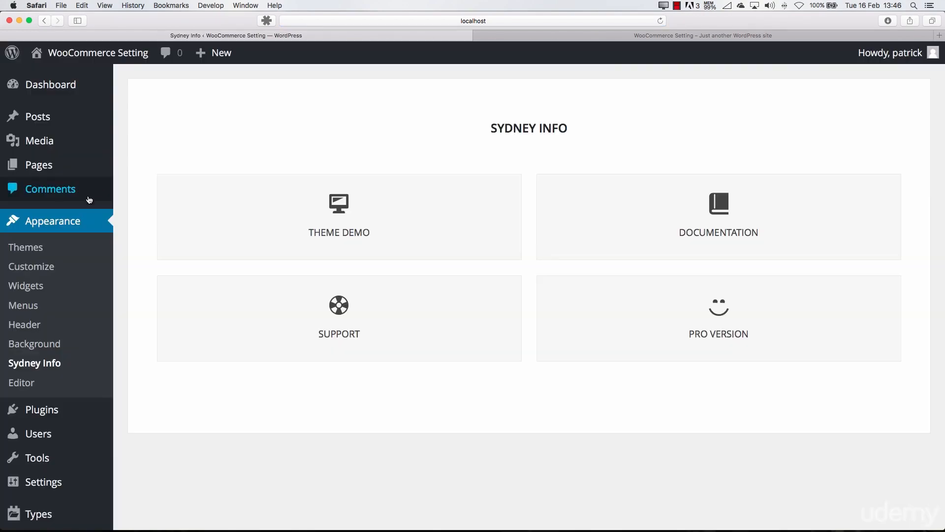
Reopen the theme customizer and examine the colour options in its Colors section
{"action": "left_click", "coordinate": [44, 267]}
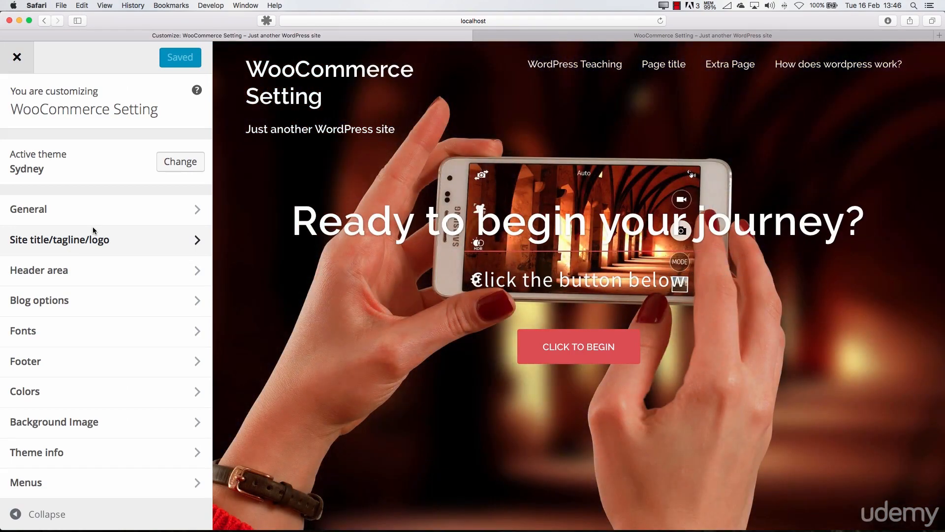
{"action": "scroll", "coordinate": [90, 261], "scroll_direction": "down", "scroll_amount": 3}
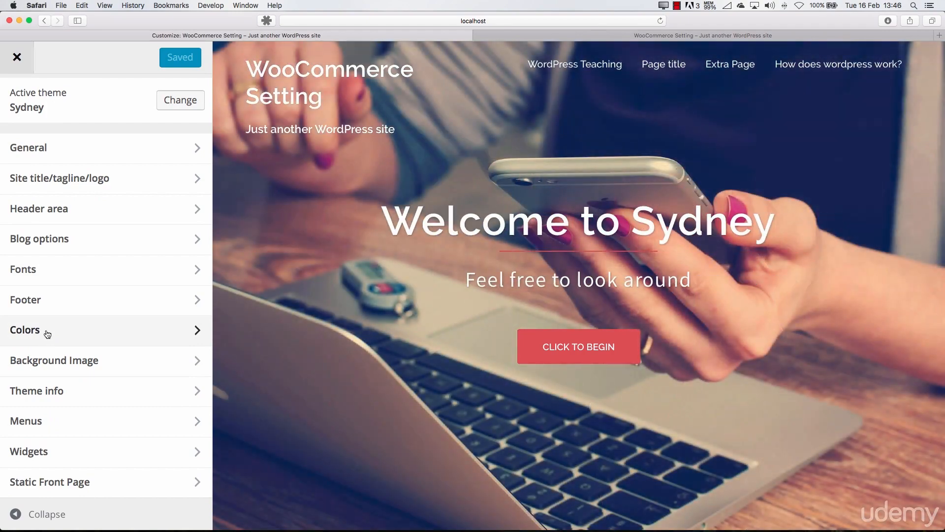
{"action": "left_click", "coordinate": [48, 334]}
{"action": "scroll", "coordinate": [118, 261], "scroll_direction": "down", "scroll_amount": 10}
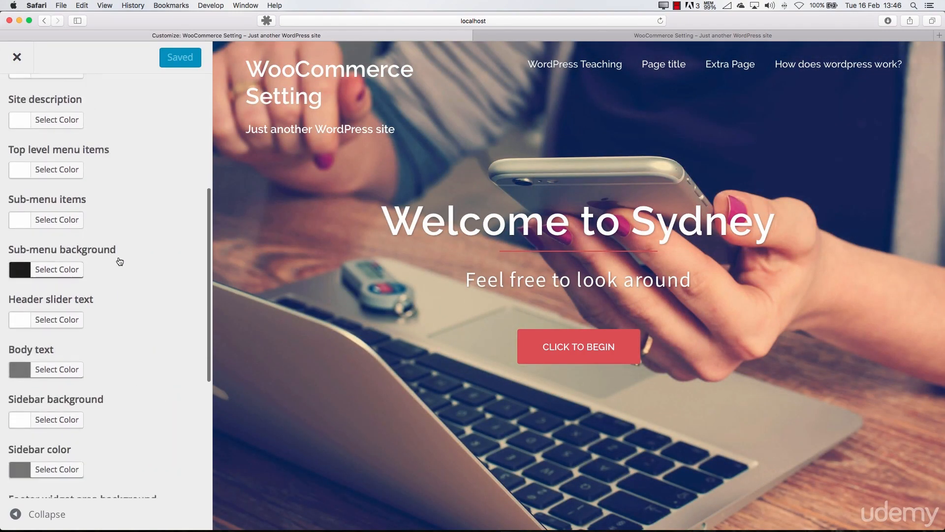
{"action": "scroll", "coordinate": [119, 261], "scroll_direction": "up", "scroll_amount": 10}
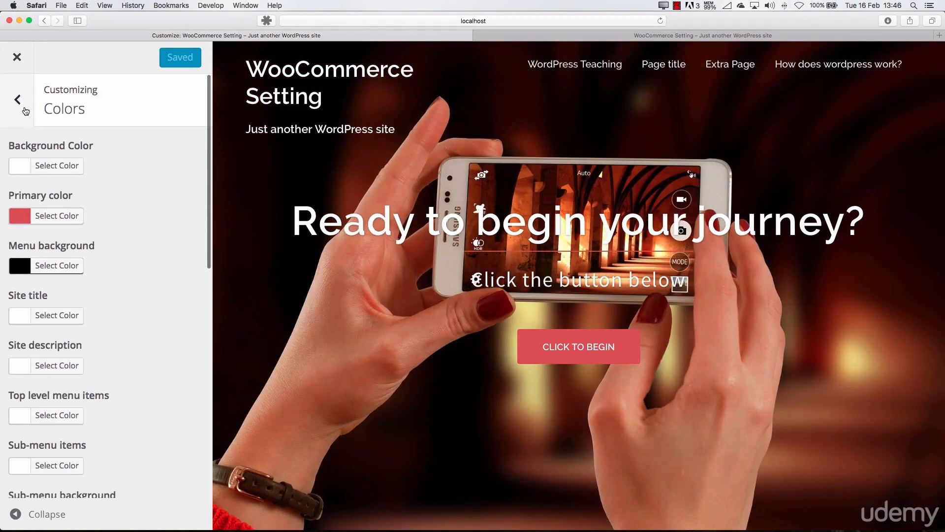
{"action": "left_click", "coordinate": [17, 98]}
Open the header area's Menu style settings, try the Static option for the sticky menu, and check it in the preview
{"action": "left_click", "coordinate": [74, 270]}
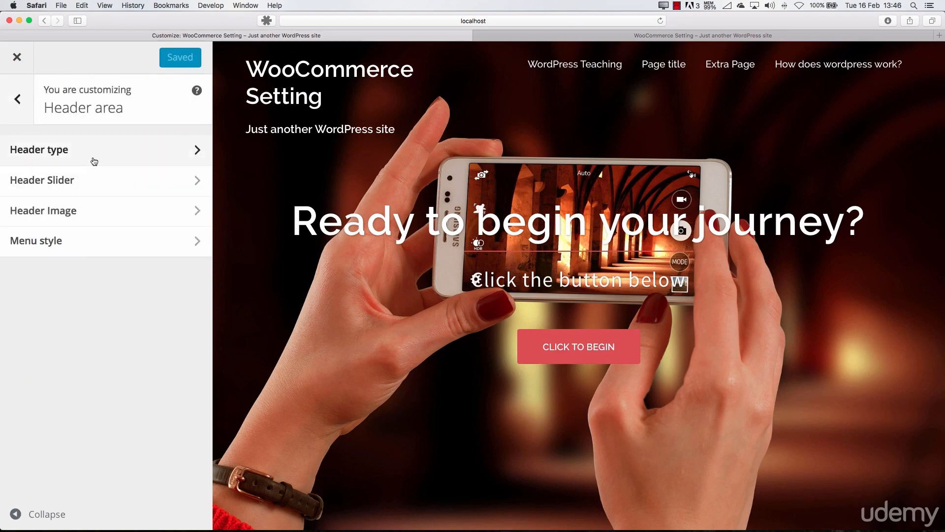
{"action": "left_click", "coordinate": [26, 109]}
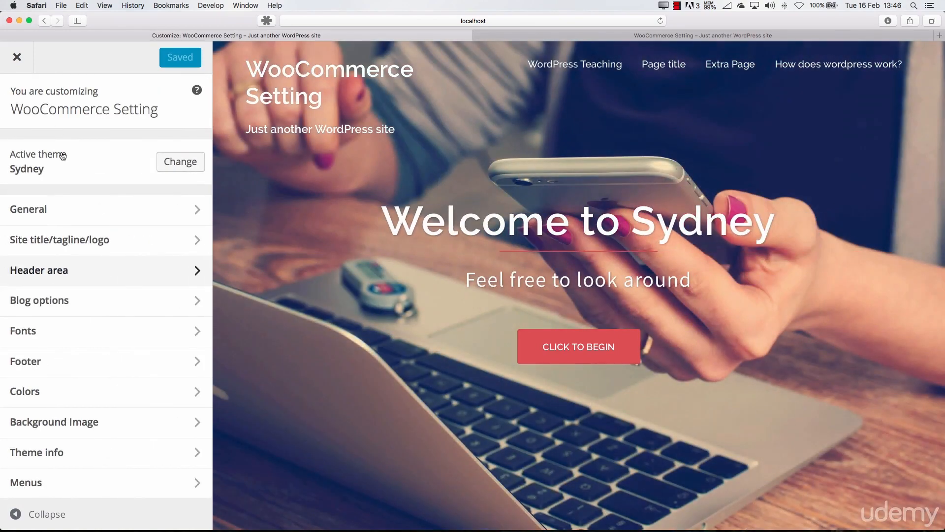
{"action": "left_click", "coordinate": [74, 276]}
{"action": "left_click", "coordinate": [79, 255]}
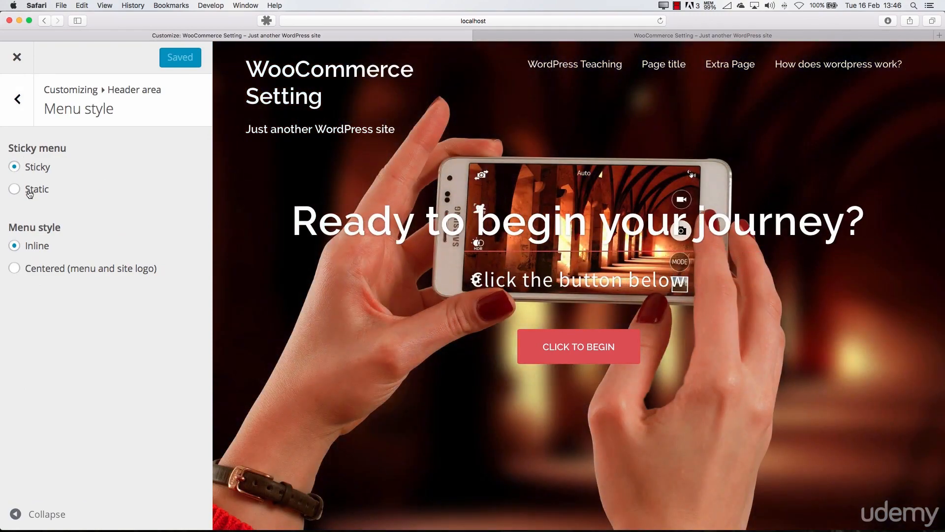
{"action": "left_click", "coordinate": [30, 192]}
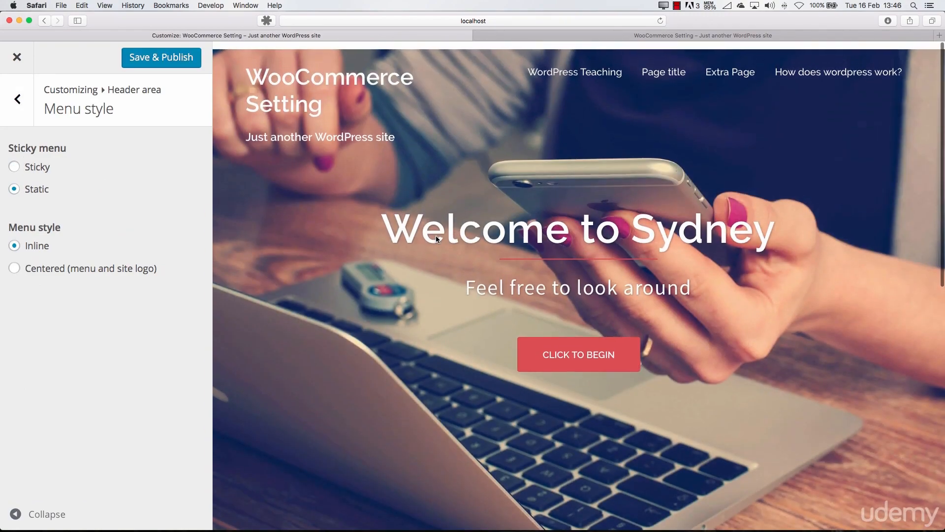
{"action": "scroll", "coordinate": [436, 235], "scroll_direction": "down", "scroll_amount": 6}
{"action": "scroll", "coordinate": [436, 240], "scroll_direction": "down", "scroll_amount": 3}
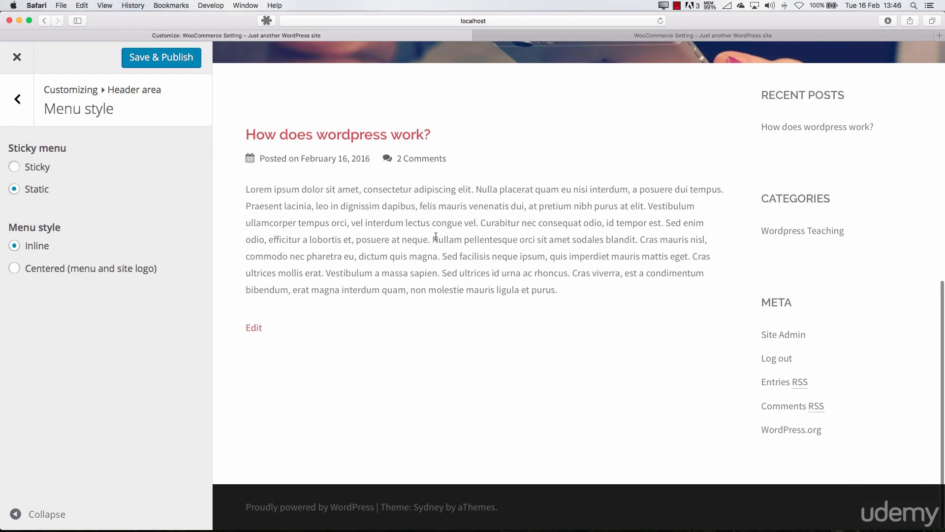
{"action": "scroll", "coordinate": [436, 240], "scroll_direction": "up", "scroll_amount": 10}
{"action": "scroll", "coordinate": [406, 229], "scroll_direction": "down", "scroll_amount": 8}
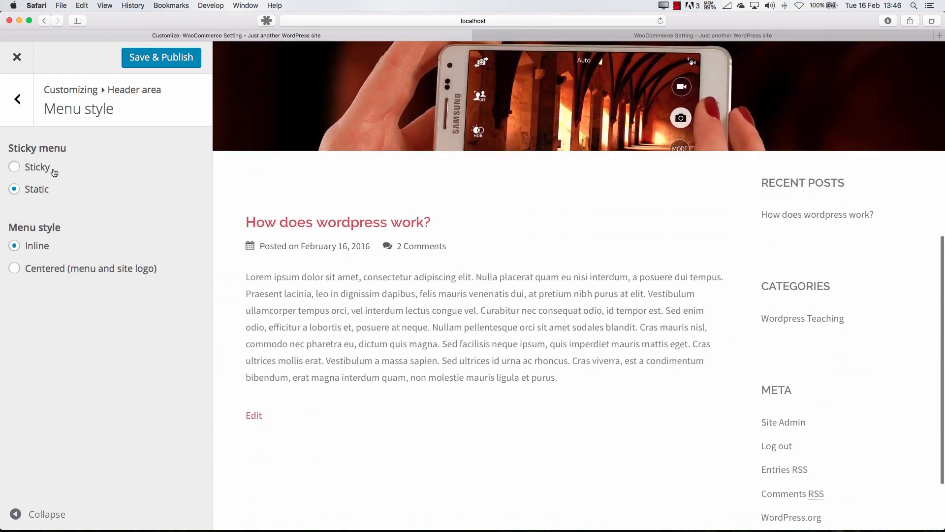
Set the sticky menu option back to Sticky and check the menu's behaviour in the page preview
{"action": "left_click", "coordinate": [54, 172]}
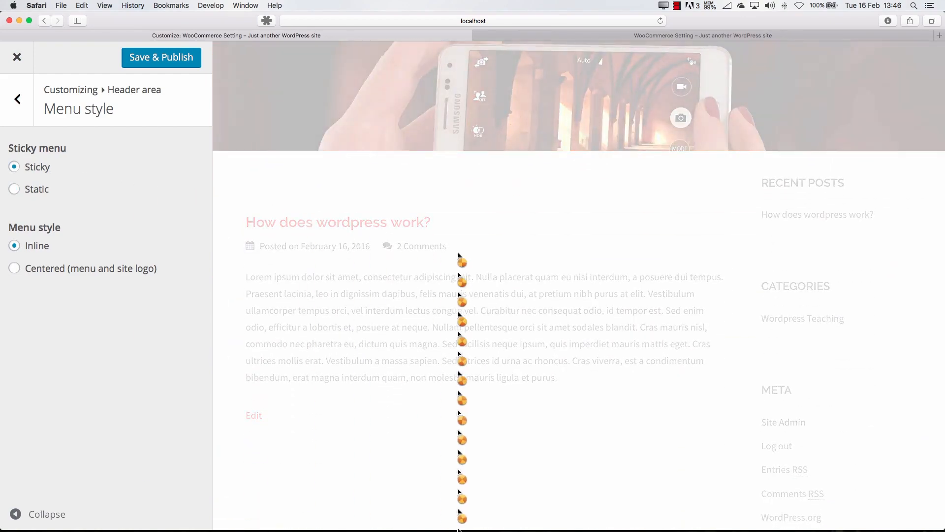
{"action": "scroll", "coordinate": [473, 231], "scroll_direction": "down", "scroll_amount": 2}
{"action": "scroll", "coordinate": [472, 231], "scroll_direction": "up", "scroll_amount": 8}
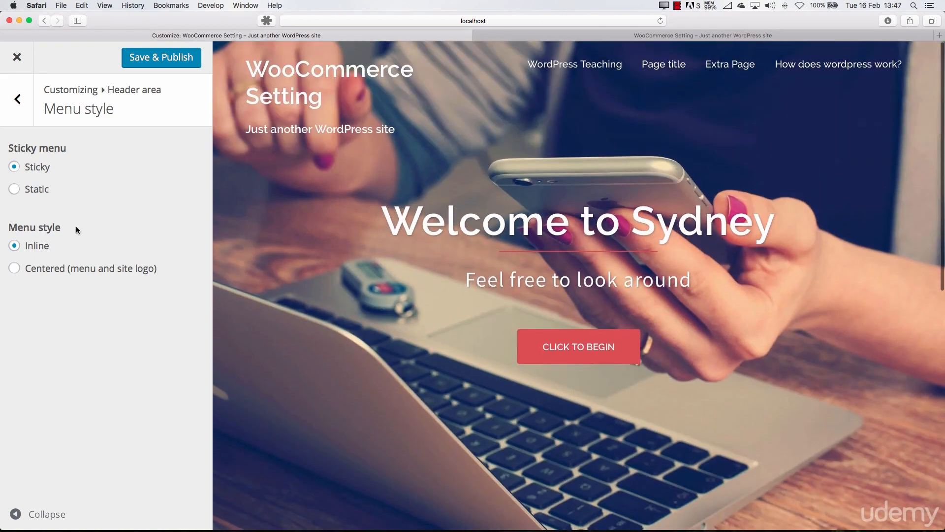
Try the Centered (menu and site logo) menu style in the preview and return it to Inline
{"action": "left_click", "coordinate": [40, 269]}
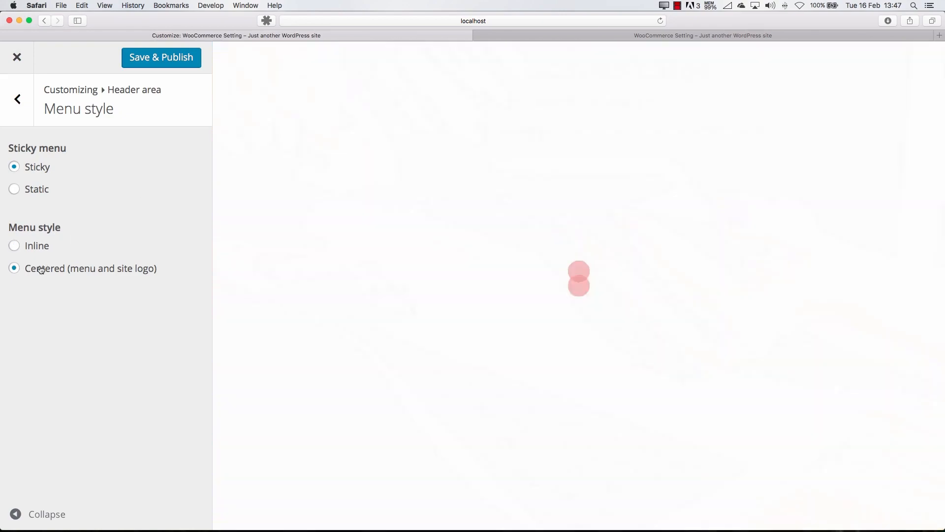
{"action": "scroll", "coordinate": [668, 247], "scroll_direction": "down", "scroll_amount": 5}
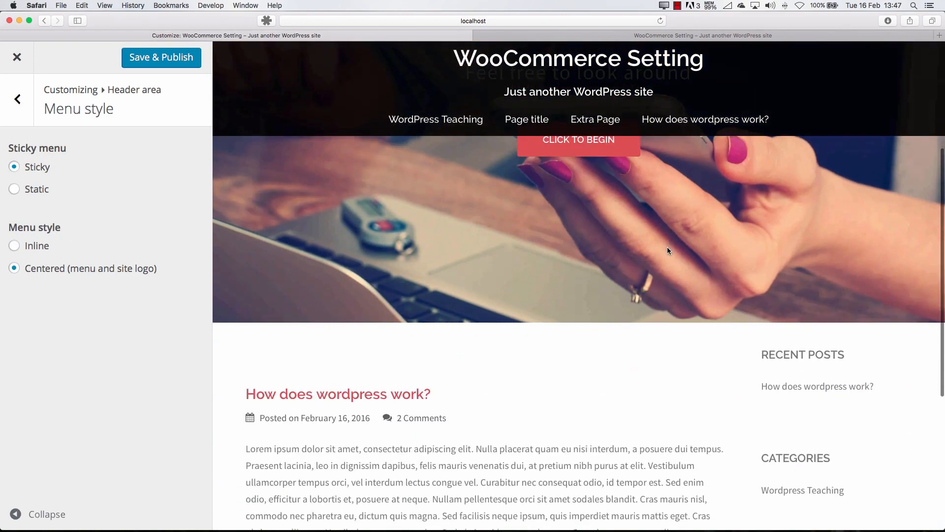
{"action": "scroll", "coordinate": [667, 246], "scroll_direction": "up", "scroll_amount": 5}
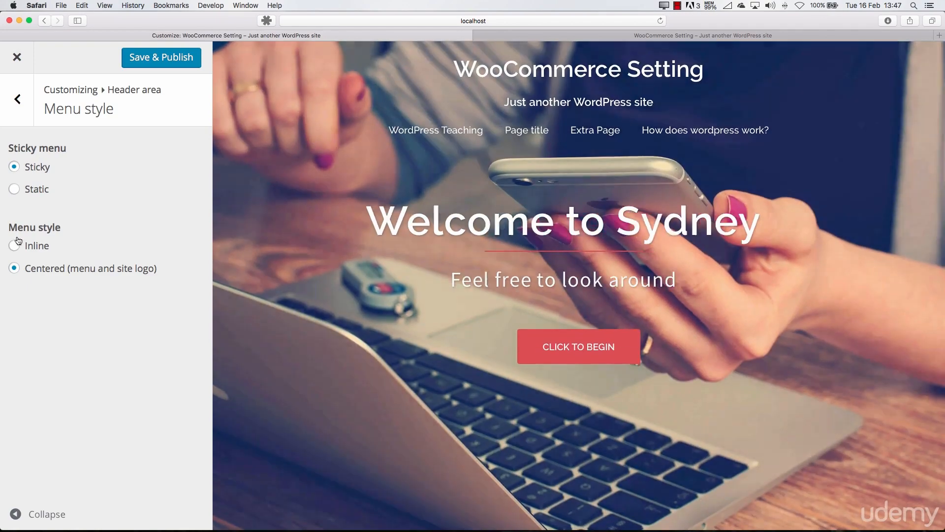
{"action": "left_click", "coordinate": [14, 245]}
Save and publish the header area settings and close the customizer
{"action": "left_click", "coordinate": [27, 114]}
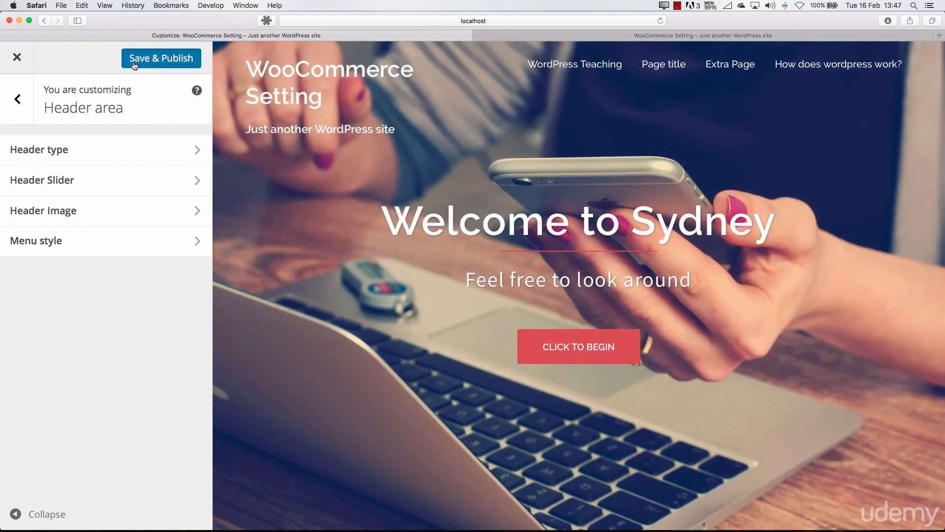
{"action": "left_click", "coordinate": [161, 58]}
{"action": "left_click", "coordinate": [18, 57]}
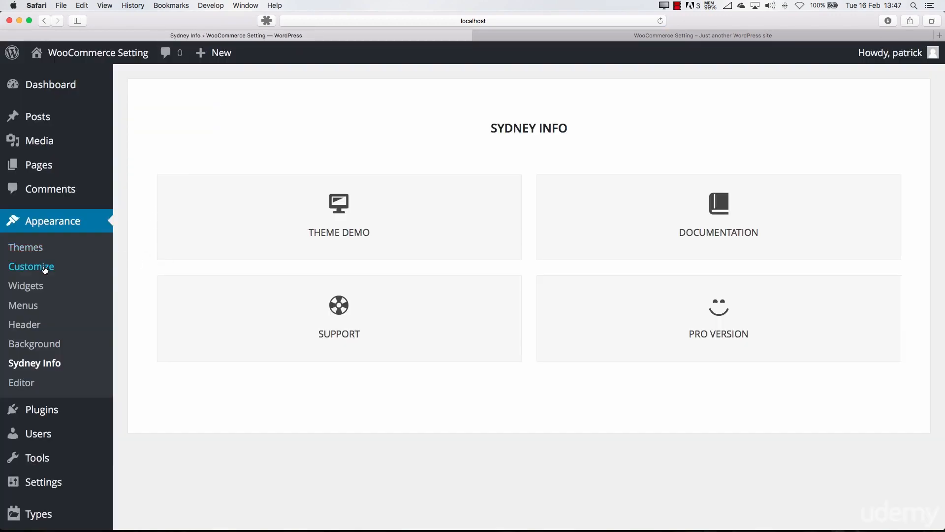
{"action": "scroll", "coordinate": [109, 293], "scroll_direction": "down", "scroll_amount": 2}
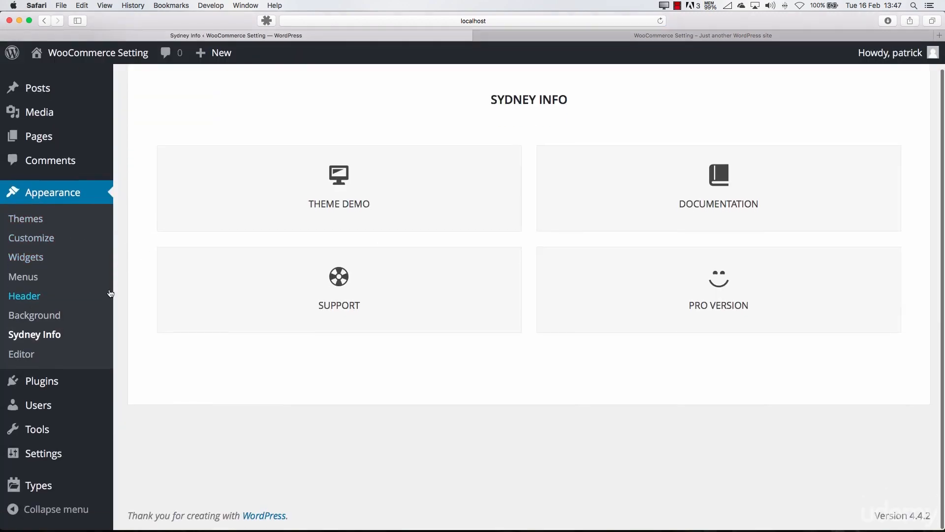
{"action": "scroll", "coordinate": [110, 294], "scroll_direction": "up", "scroll_amount": 2}
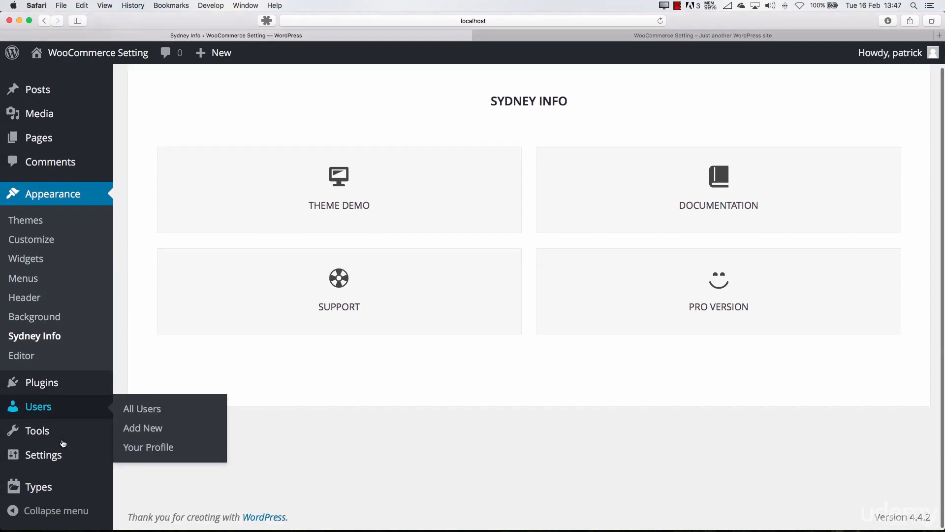
{"action": "scroll", "coordinate": [60, 440], "scroll_direction": "down", "scroll_amount": 1}
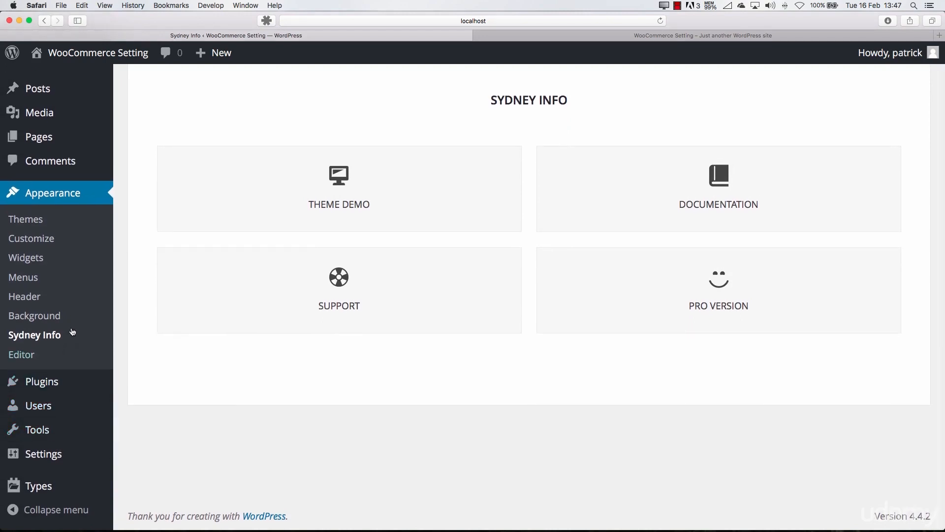
{"action": "mouse_move", "coordinate": [48, 383]}
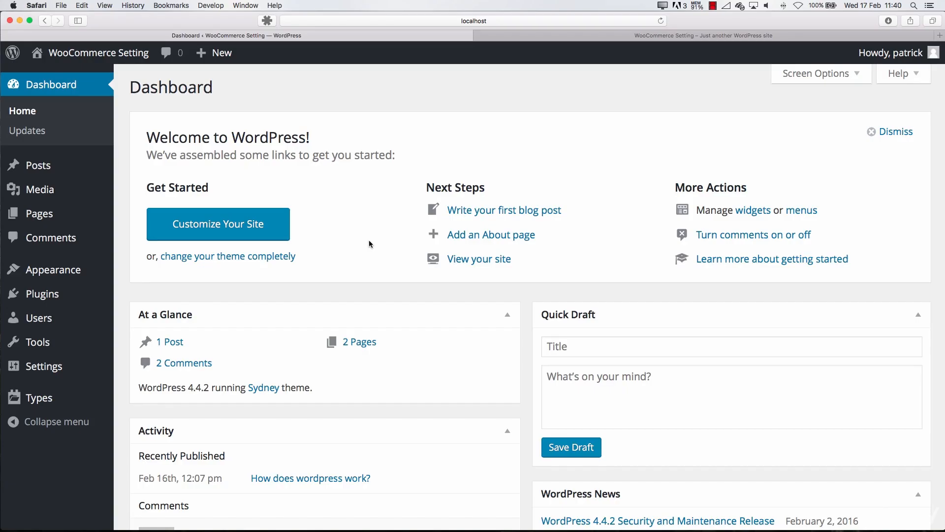
Open the installed themes and activate the Twenty Sixteen theme
{"action": "mouse_move", "coordinate": [62, 270]}
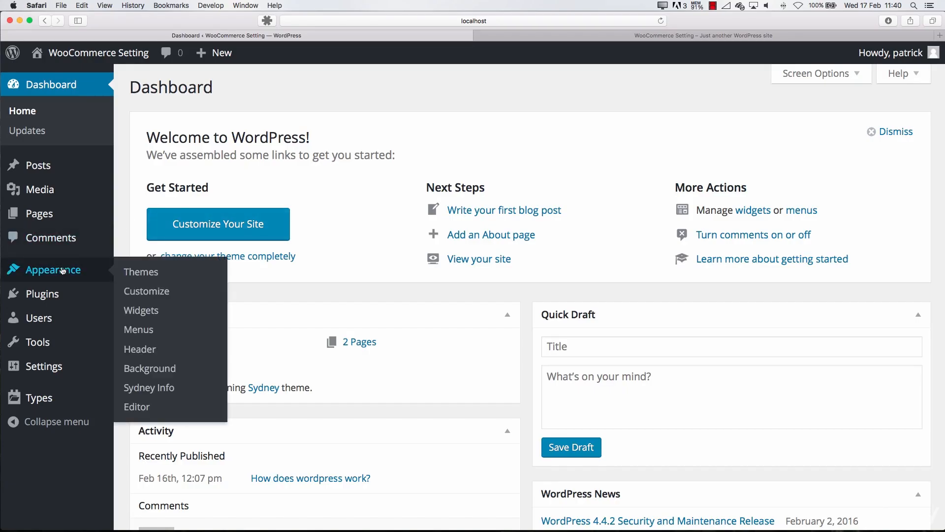
{"action": "mouse_move", "coordinate": [53, 304]}
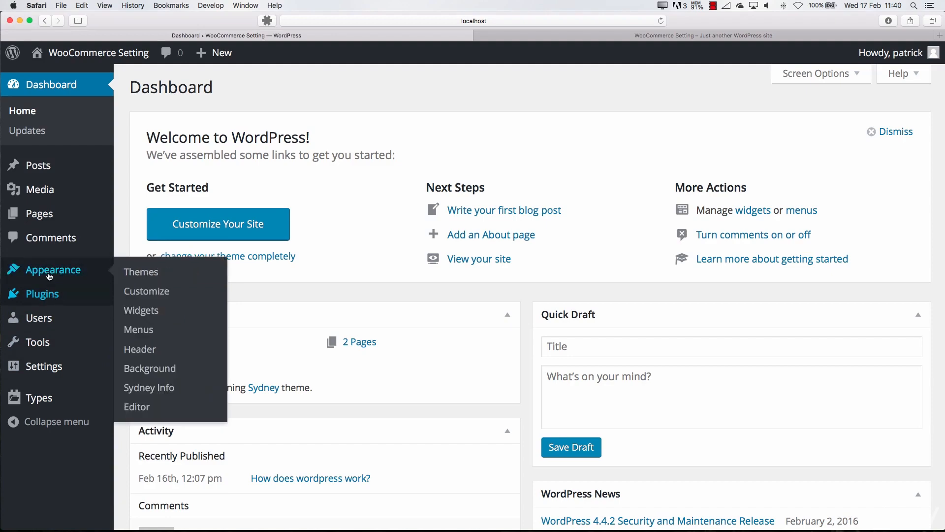
{"action": "left_click", "coordinate": [128, 272]}
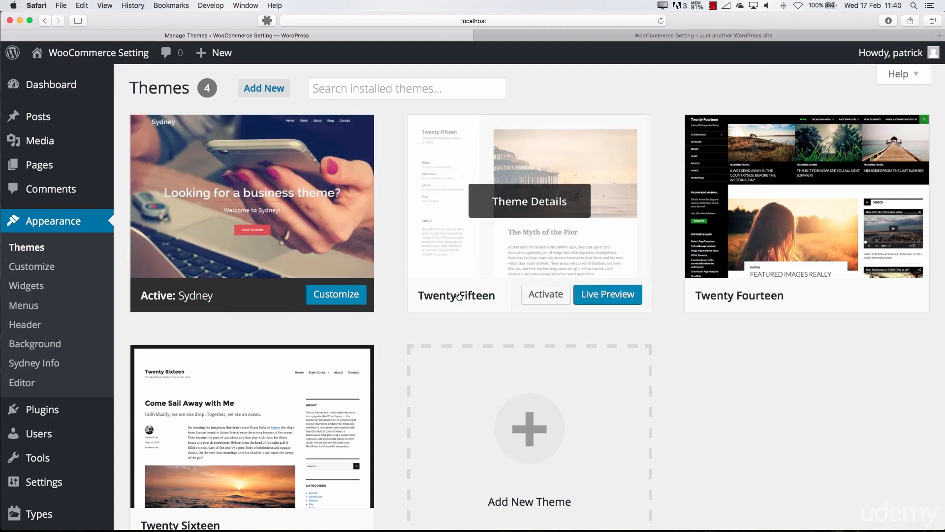
{"action": "scroll", "coordinate": [275, 468], "scroll_direction": "down", "scroll_amount": 3}
{"action": "left_click", "coordinate": [283, 445]}
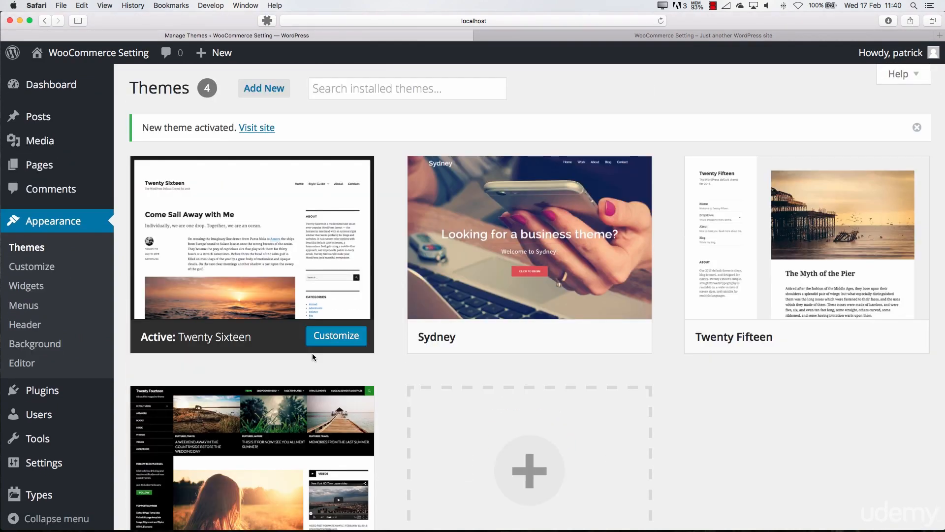
{"action": "scroll", "coordinate": [246, 347], "scroll_direction": "down", "scroll_amount": 1}
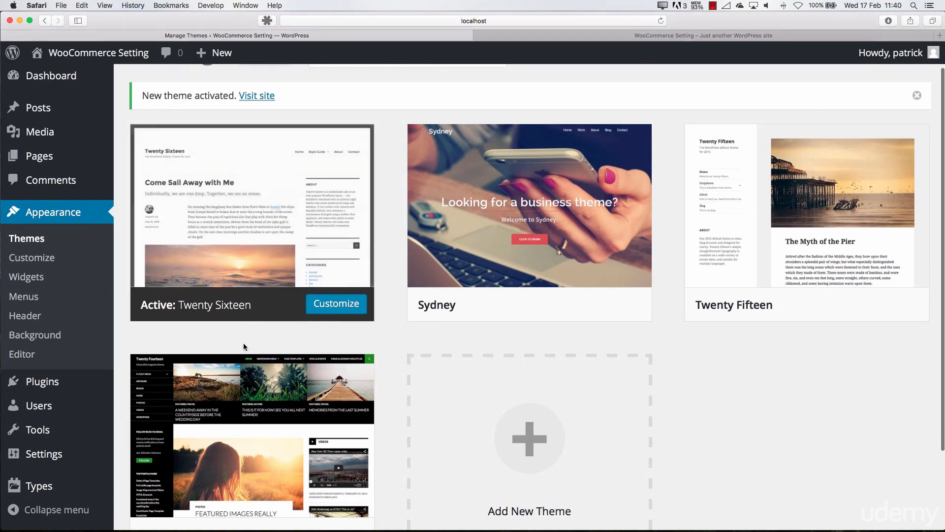
Reload the site's front page in the other browser tab to check the theme, and return to the admin area
{"action": "left_click", "coordinate": [569, 36]}
{"action": "key", "text": "super+r"}
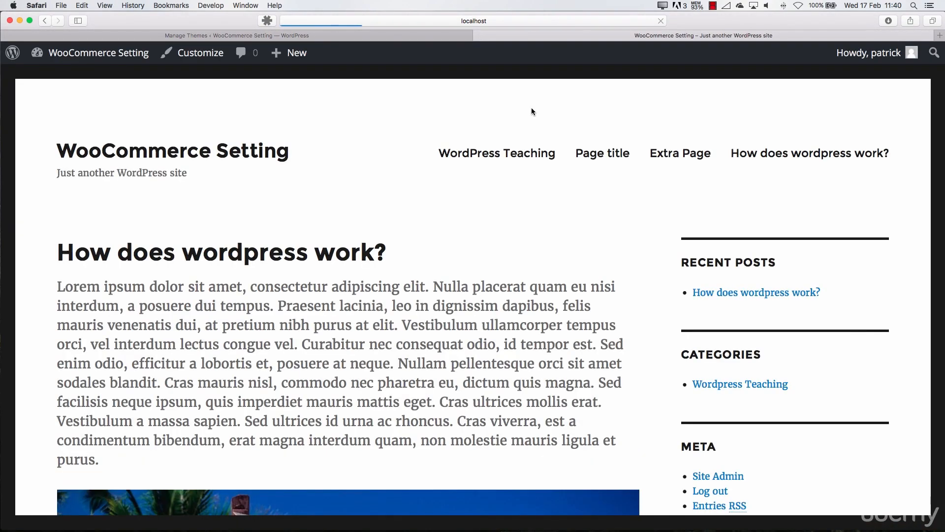
{"action": "left_click", "coordinate": [379, 39]}
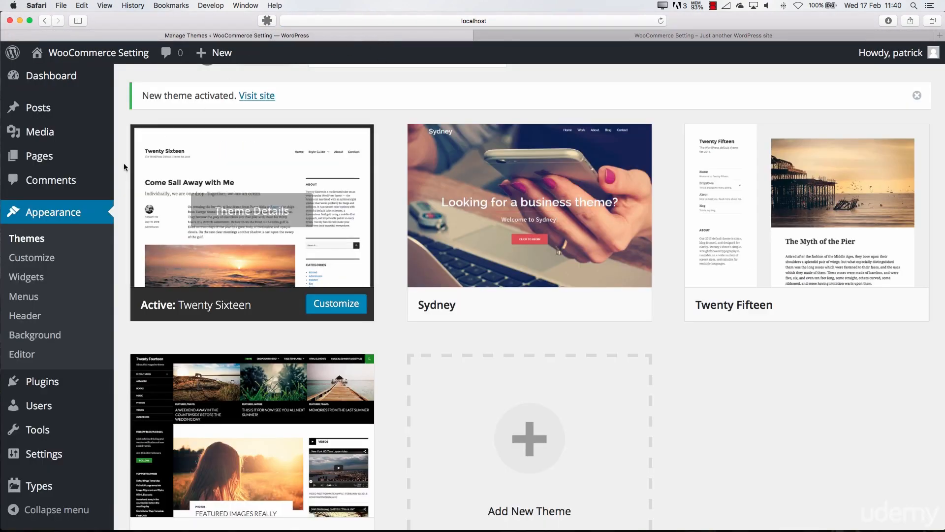
Open the installed plugins, deactivate Page Builder by SiteOrigin, and activate it again
{"action": "left_click", "coordinate": [44, 381]}
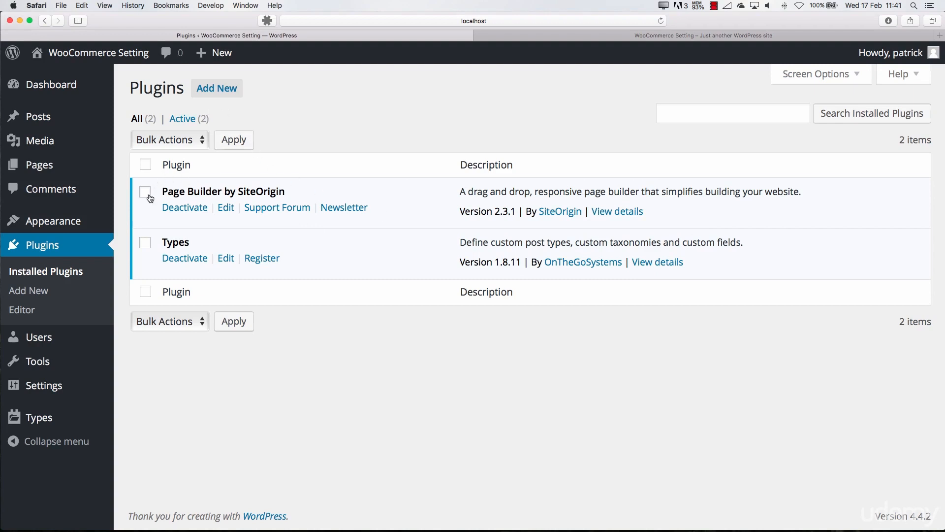
{"action": "left_click", "coordinate": [176, 208]}
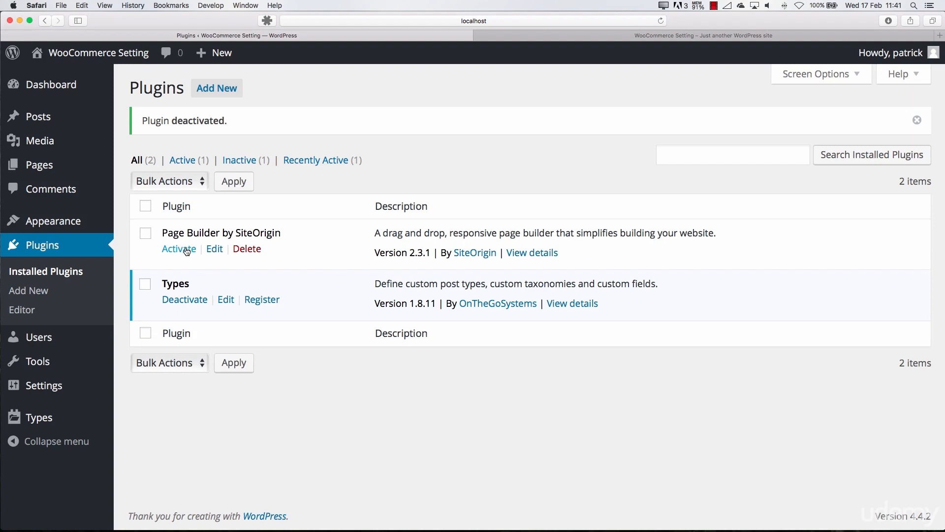
{"action": "left_click", "coordinate": [188, 250]}
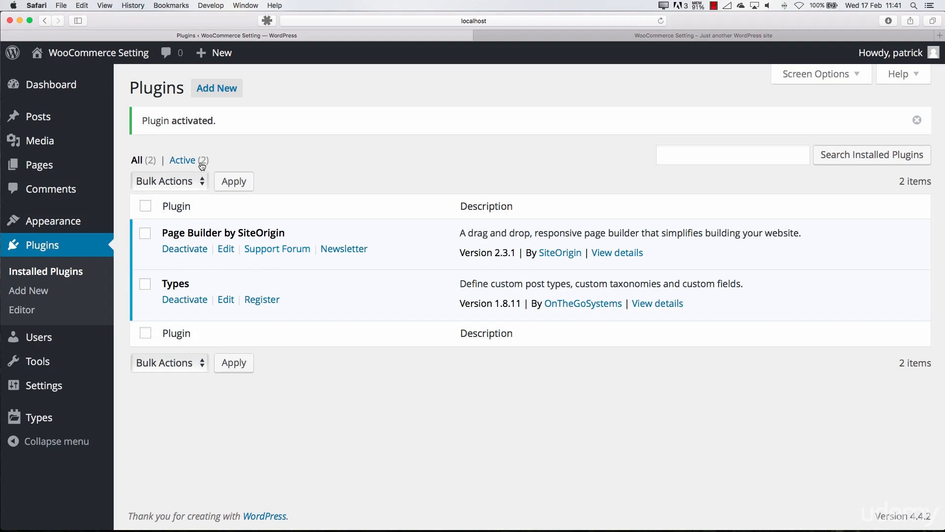
Open the page for adding new plugins and examine the featured plugins, their descriptions and install counts, and the popular tags
{"action": "left_click", "coordinate": [215, 93]}
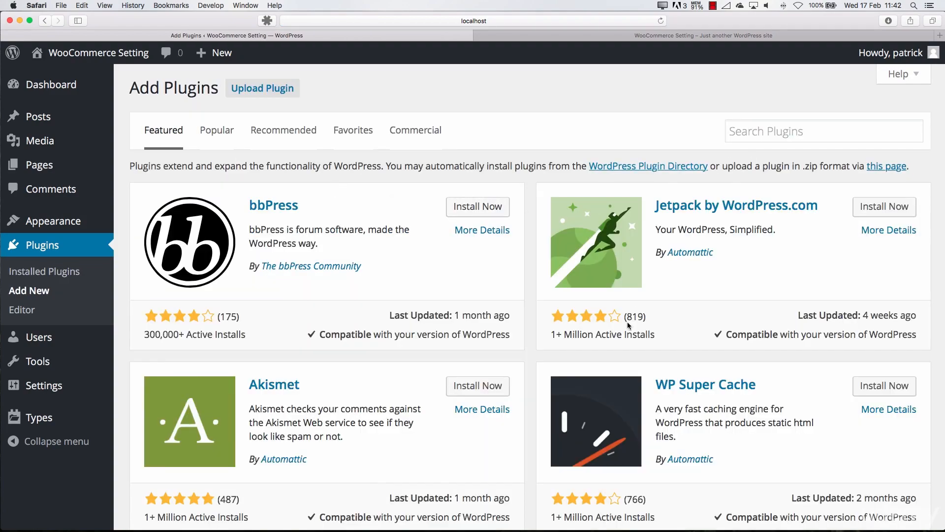
{"action": "scroll", "coordinate": [627, 321], "scroll_direction": "down", "scroll_amount": 10}
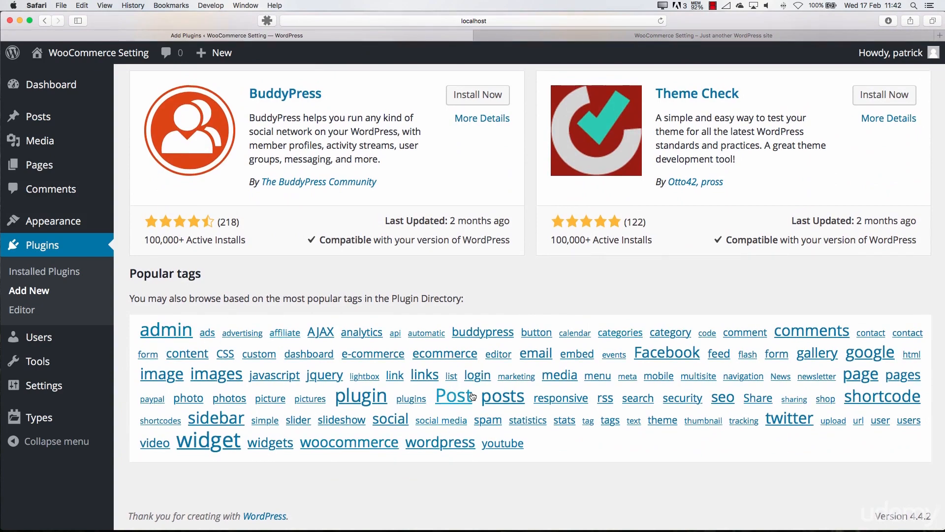
{"action": "scroll", "coordinate": [605, 358], "scroll_direction": "down", "scroll_amount": 1}
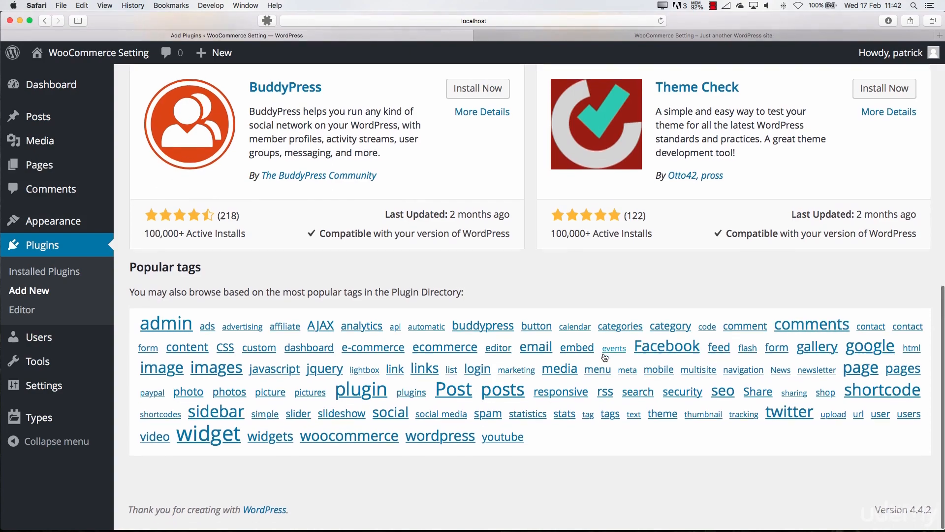
{"action": "scroll", "coordinate": [605, 357], "scroll_direction": "up", "scroll_amount": 10}
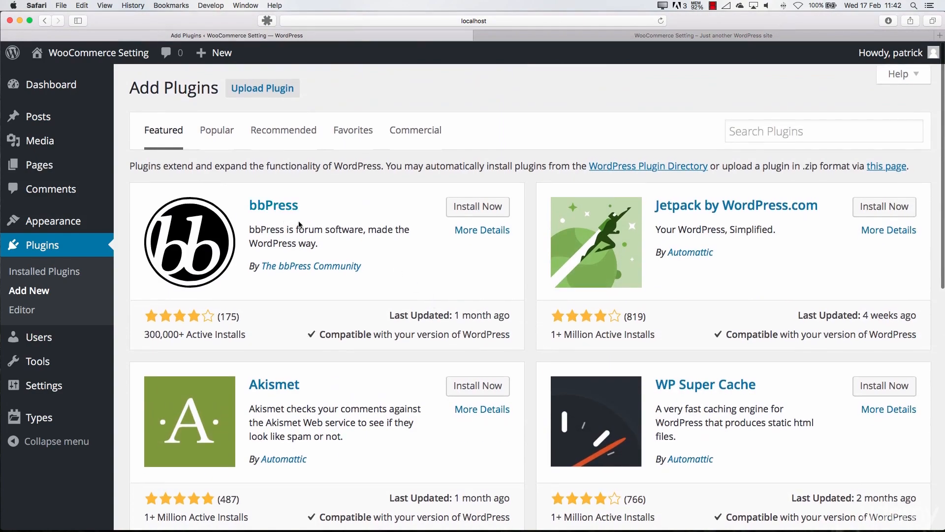
{"action": "left_click_drag", "start_coordinate": [257, 228], "coordinate": [340, 230]}
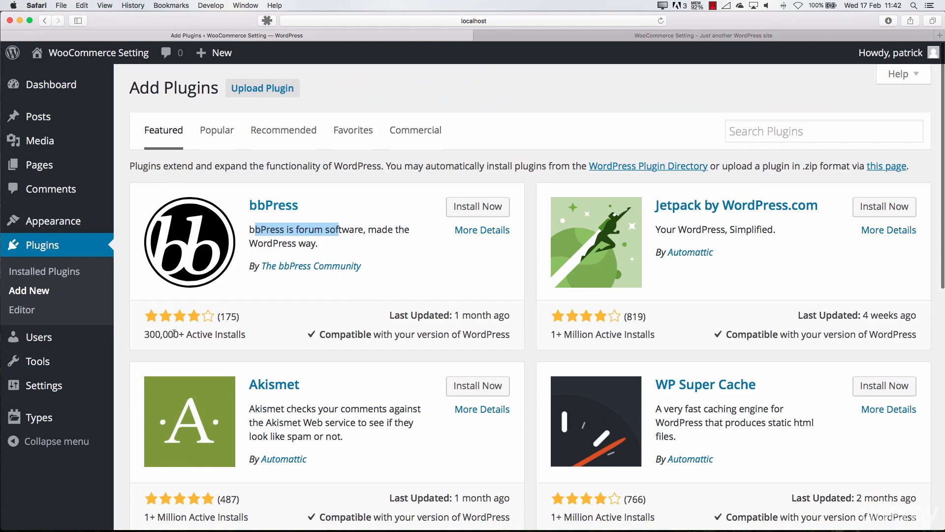
{"action": "left_click_drag", "start_coordinate": [145, 335], "coordinate": [188, 336]}
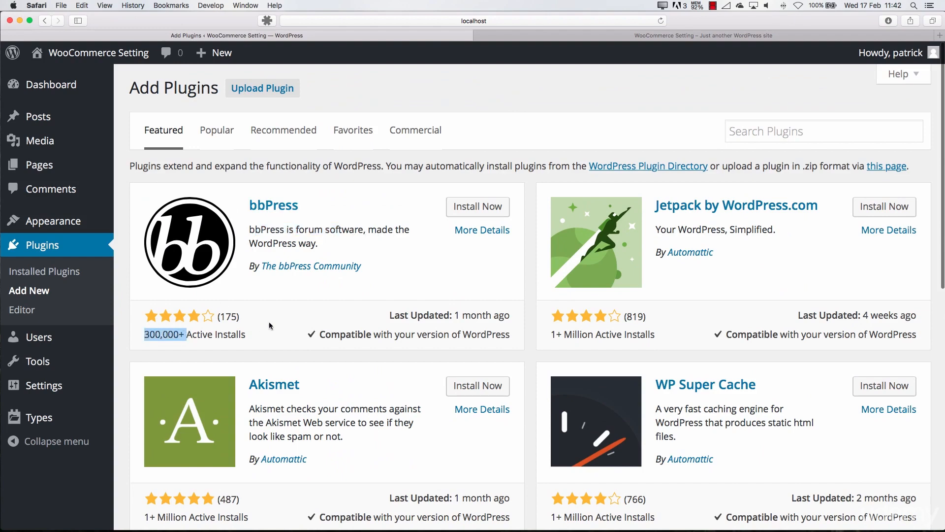
{"action": "scroll", "coordinate": [270, 326], "scroll_direction": "down", "scroll_amount": 6}
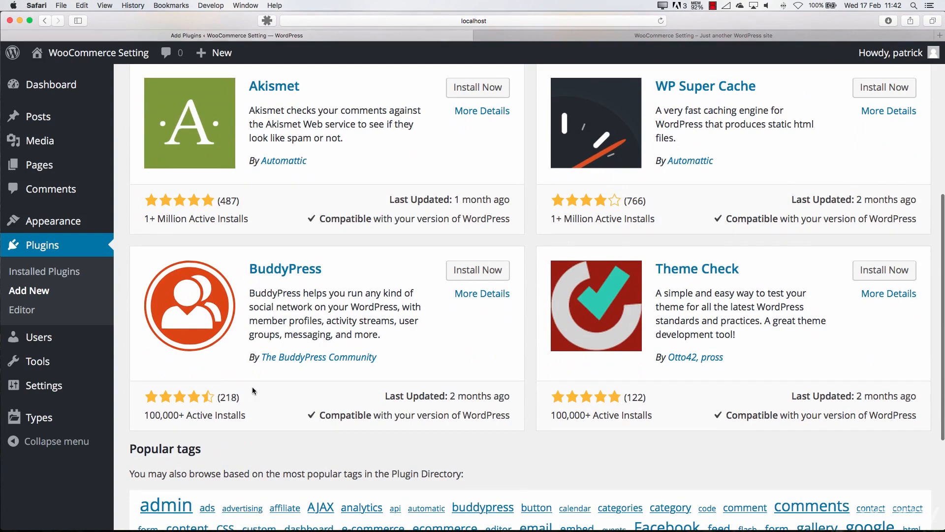
{"action": "scroll", "coordinate": [253, 390], "scroll_direction": "up", "scroll_amount": 6}
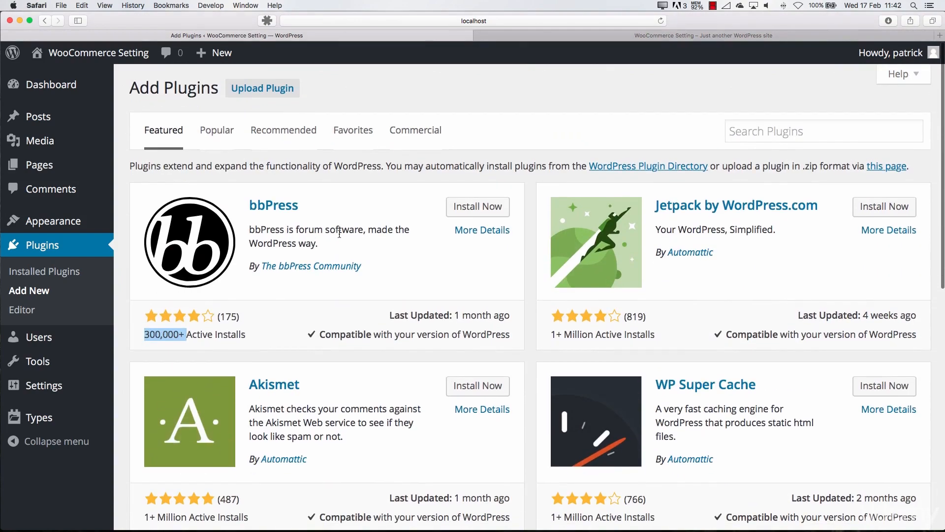
Open the bbPress plugin details and review its description, installation, changelog, reviews and rating information
{"action": "left_click", "coordinate": [275, 209]}
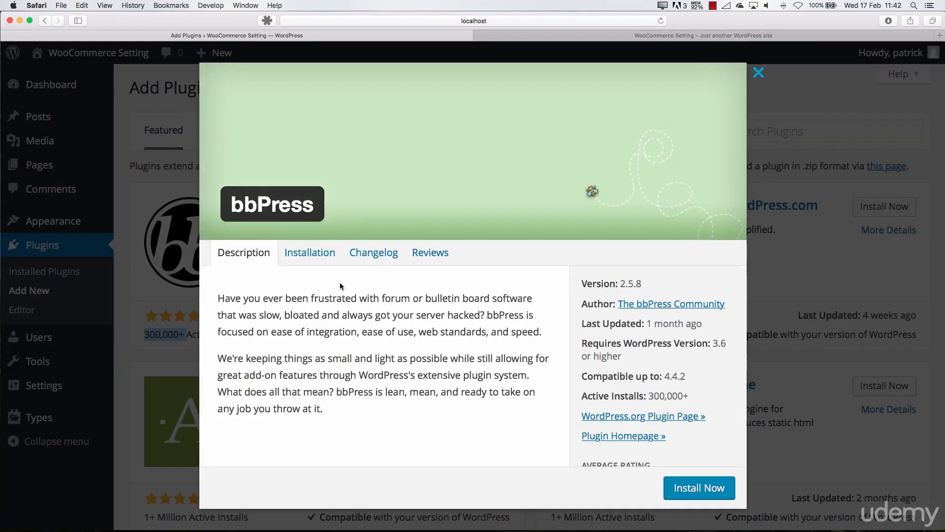
{"action": "scroll", "coordinate": [383, 329], "scroll_direction": "down", "scroll_amount": 3}
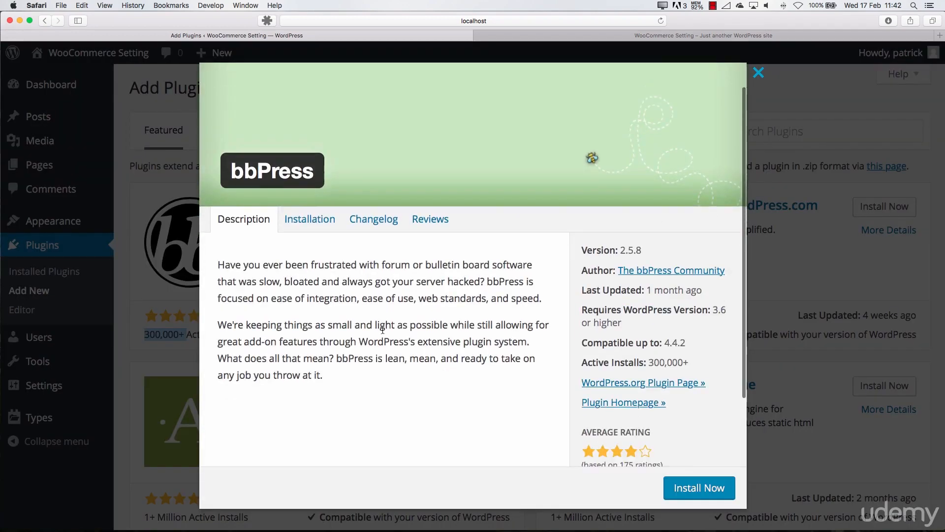
{"action": "scroll", "coordinate": [383, 329], "scroll_direction": "up", "scroll_amount": 5}
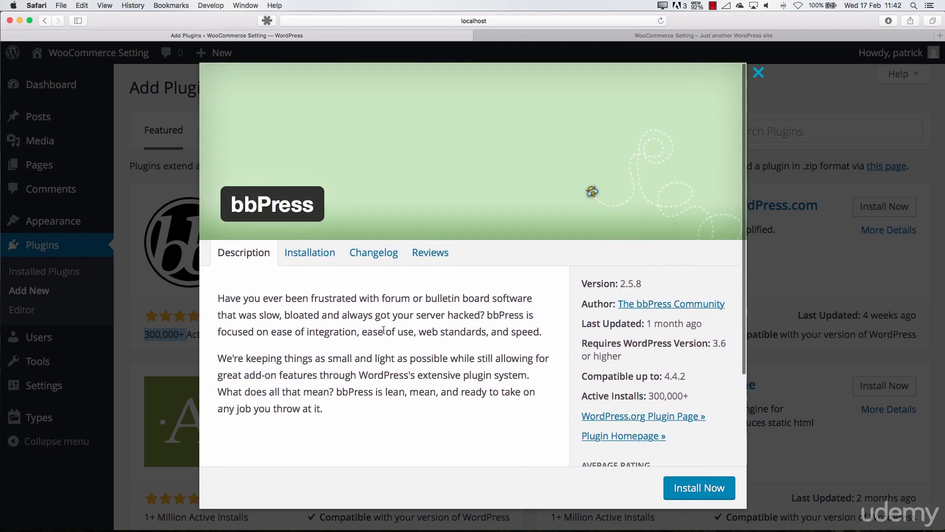
{"action": "left_click", "coordinate": [297, 262]}
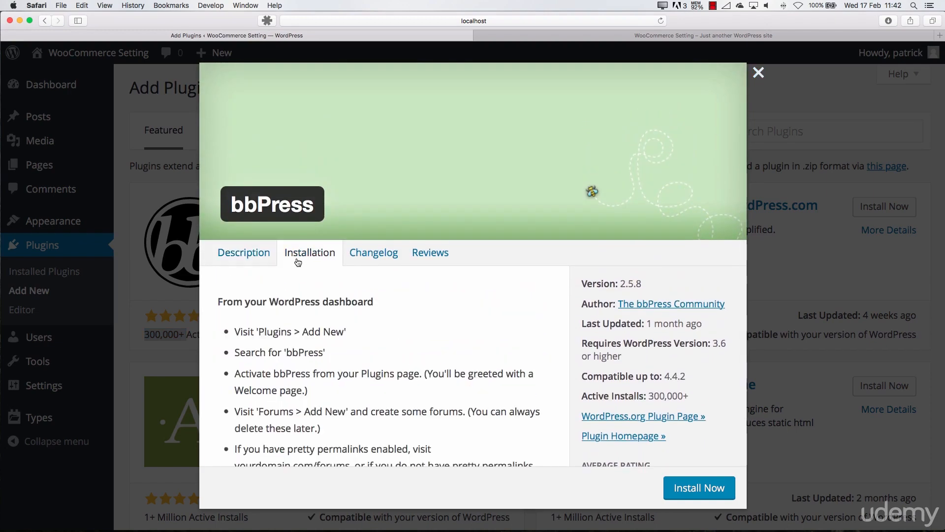
{"action": "left_click", "coordinate": [354, 253]}
{"action": "left_click", "coordinate": [425, 254]}
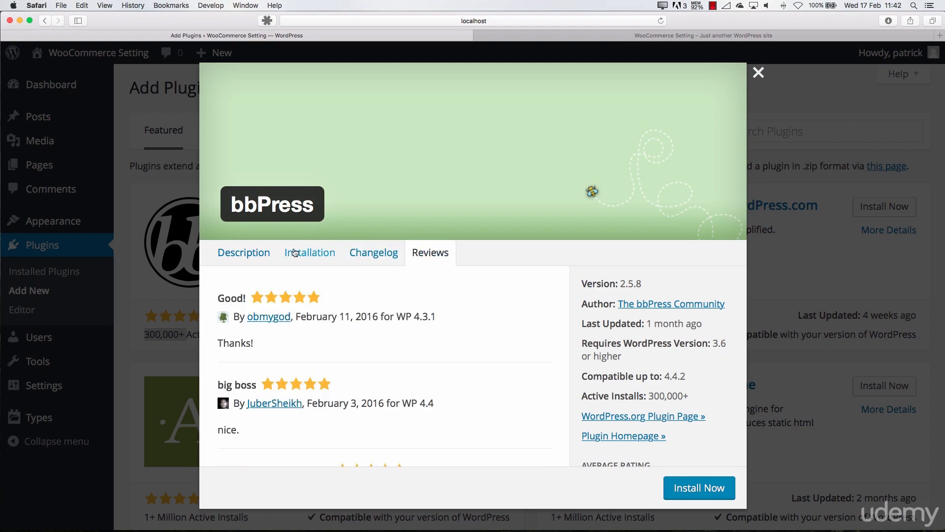
{"action": "left_click", "coordinate": [265, 252]}
{"action": "scroll", "coordinate": [426, 312], "scroll_direction": "down", "scroll_amount": 5}
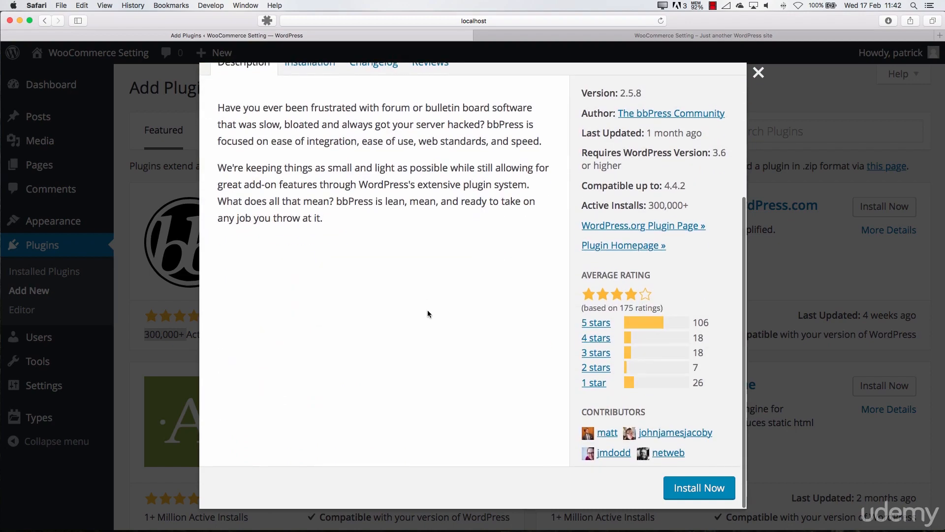
View the bbPress page in the WordPress.org Plugin Directory, and return to the plugin's details in the admin area
{"action": "left_click", "coordinate": [631, 228]}
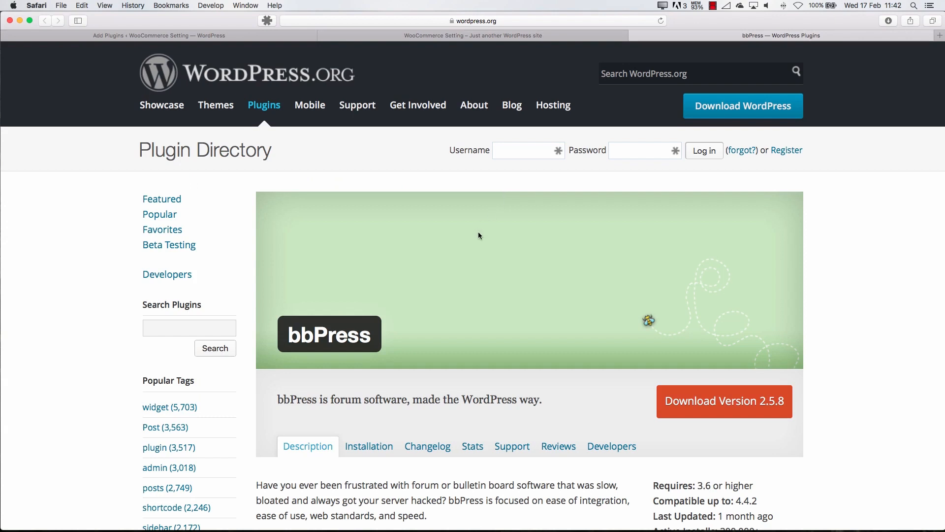
{"action": "scroll", "coordinate": [478, 236], "scroll_direction": "down", "scroll_amount": 6}
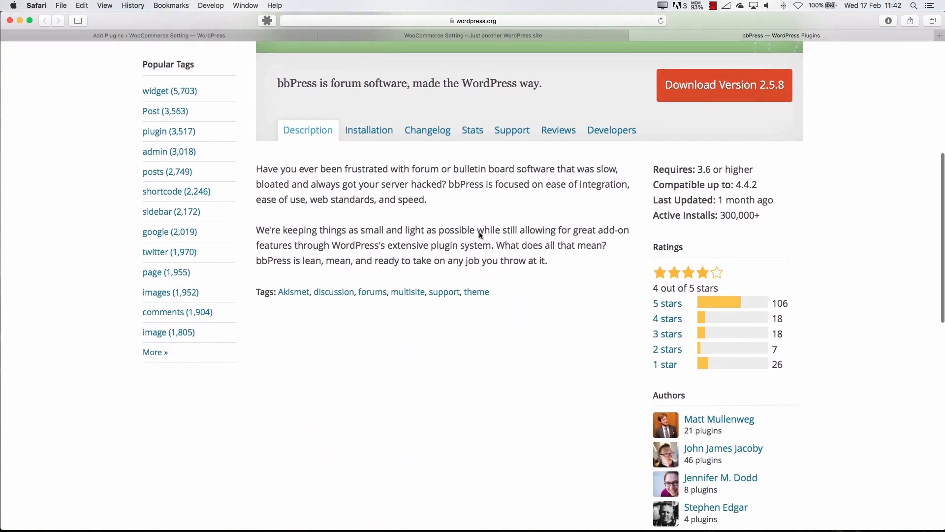
{"action": "scroll", "coordinate": [479, 234], "scroll_direction": "up", "scroll_amount": 6}
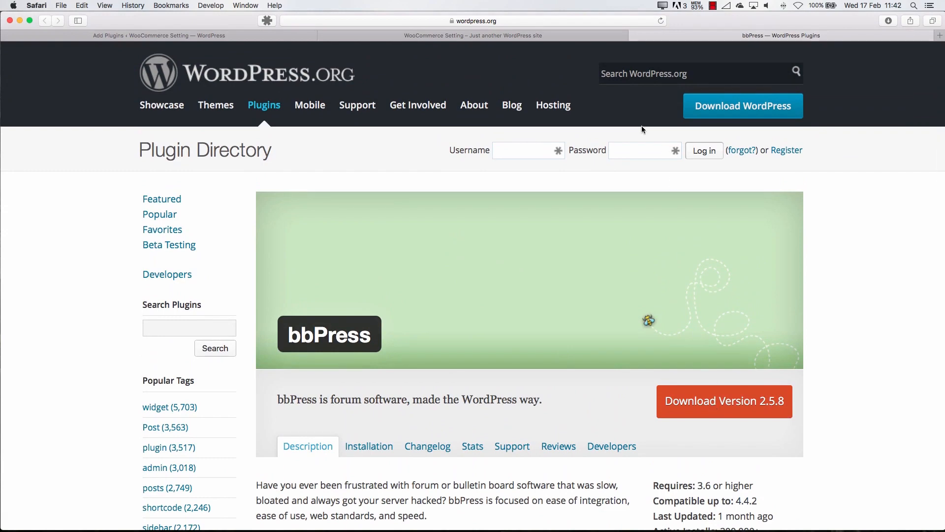
{"action": "left_click", "coordinate": [570, 37]}
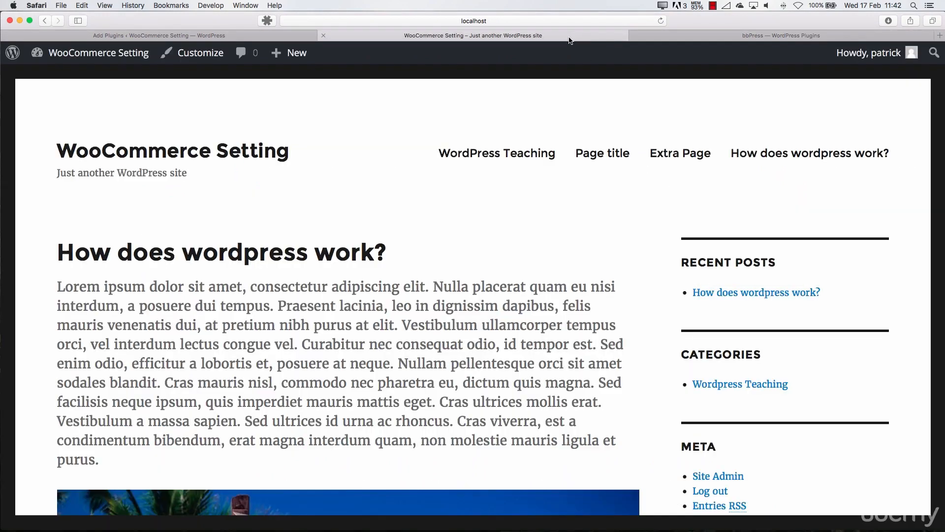
{"action": "left_click", "coordinate": [254, 35]}
{"action": "scroll", "coordinate": [367, 222], "scroll_direction": "up", "scroll_amount": 5}
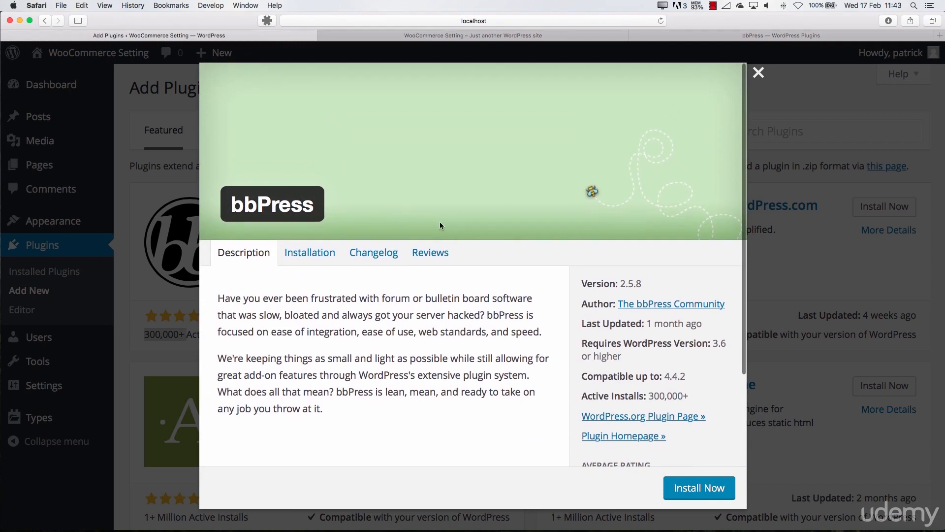
Install the bbPress plugin and activate it from the installed plugins list
{"action": "left_click", "coordinate": [704, 483]}
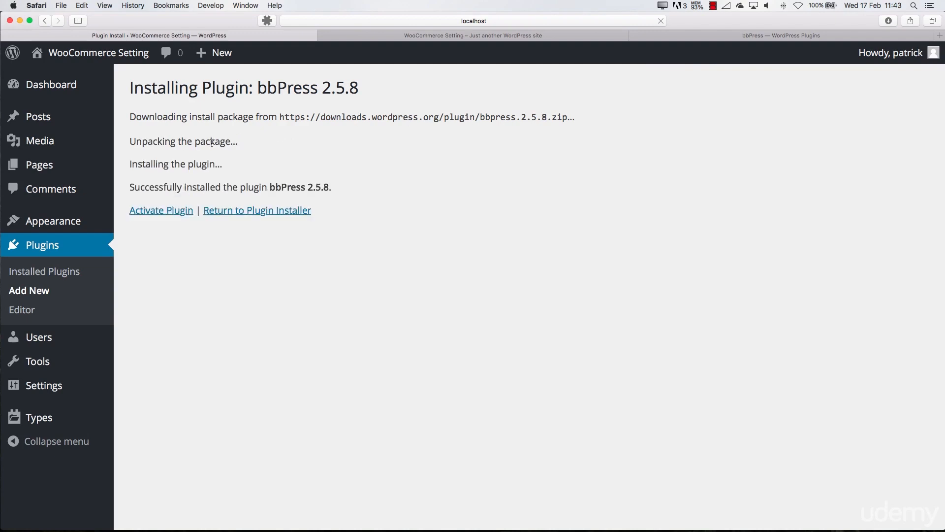
{"action": "left_click", "coordinate": [51, 253]}
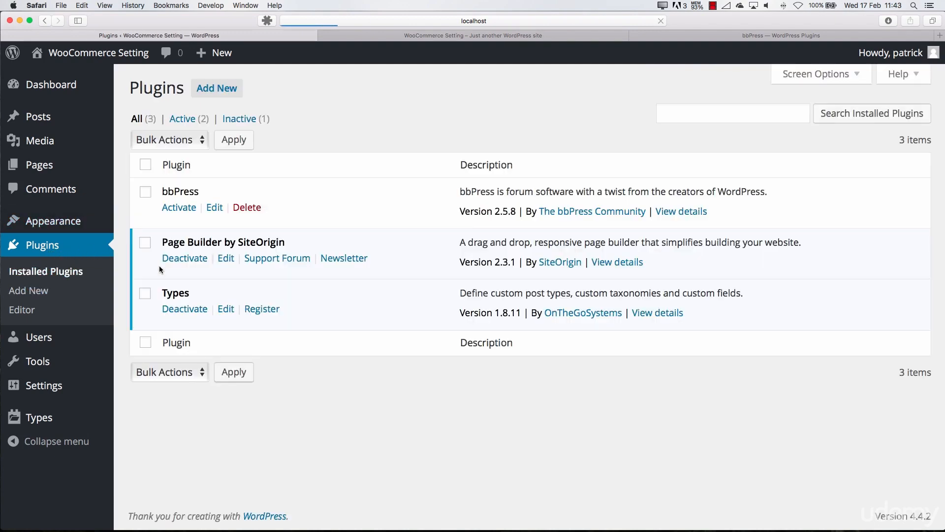
{"action": "double_click", "coordinate": [164, 191]}
{"action": "left_click", "coordinate": [185, 211]}
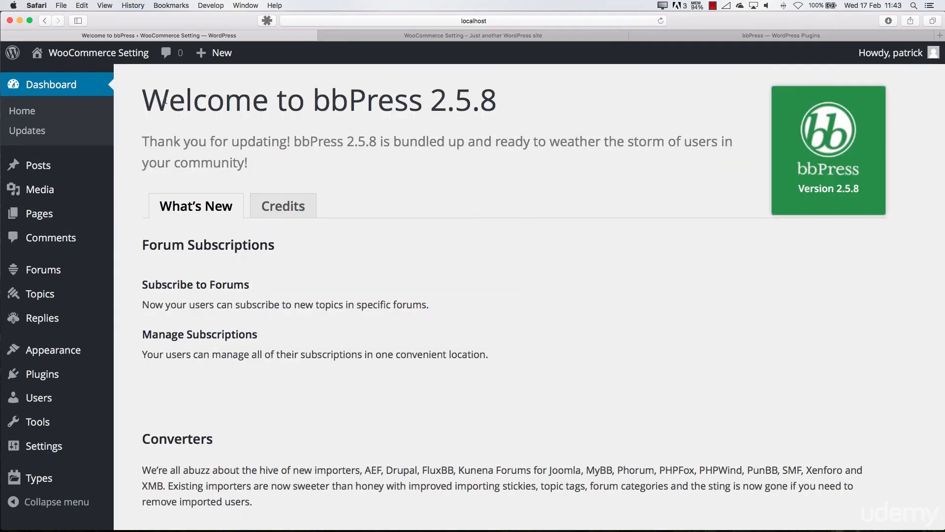
Look through the bbPress welcome page and the list of all forums, and return to the dashboard
{"action": "scroll", "coordinate": [344, 257], "scroll_direction": "down", "scroll_amount": 10}
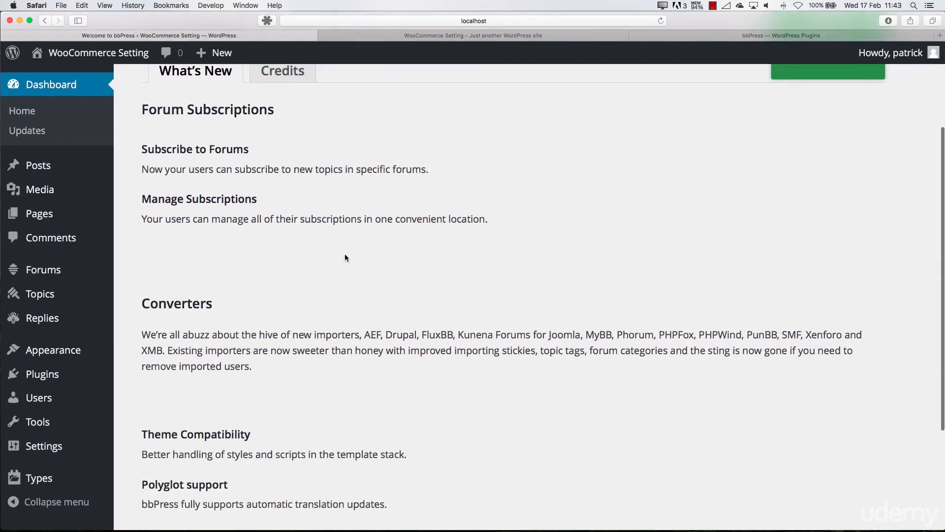
{"action": "scroll", "coordinate": [344, 256], "scroll_direction": "up", "scroll_amount": 10}
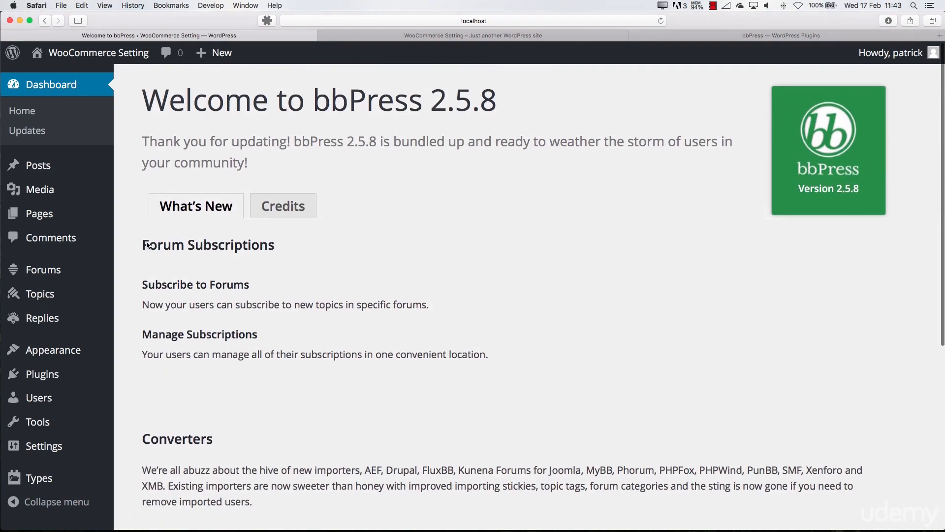
{"action": "mouse_move", "coordinate": [59, 270]}
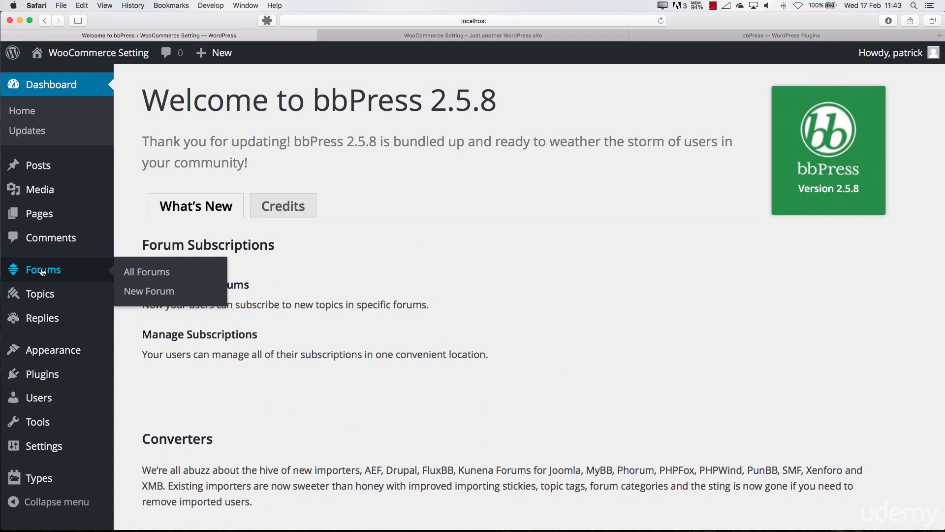
{"action": "left_click", "coordinate": [58, 270]}
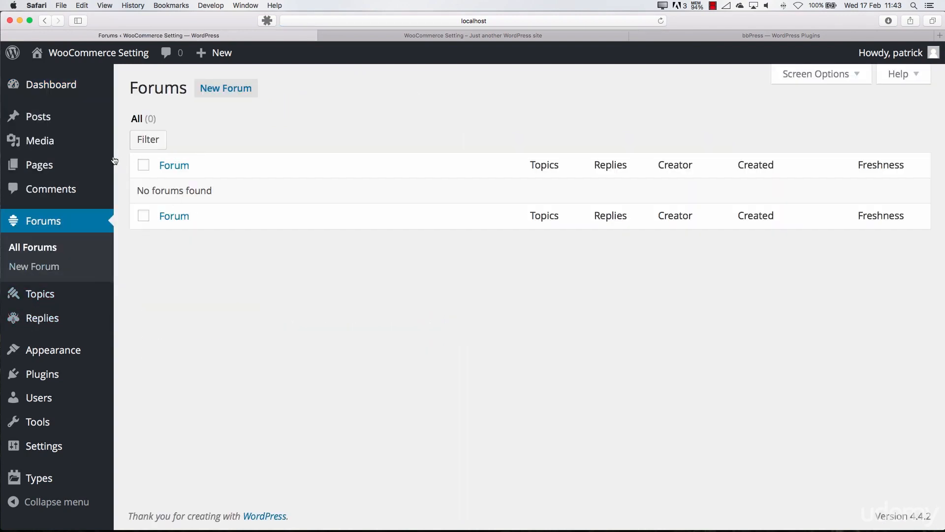
{"action": "left_click", "coordinate": [84, 86]}
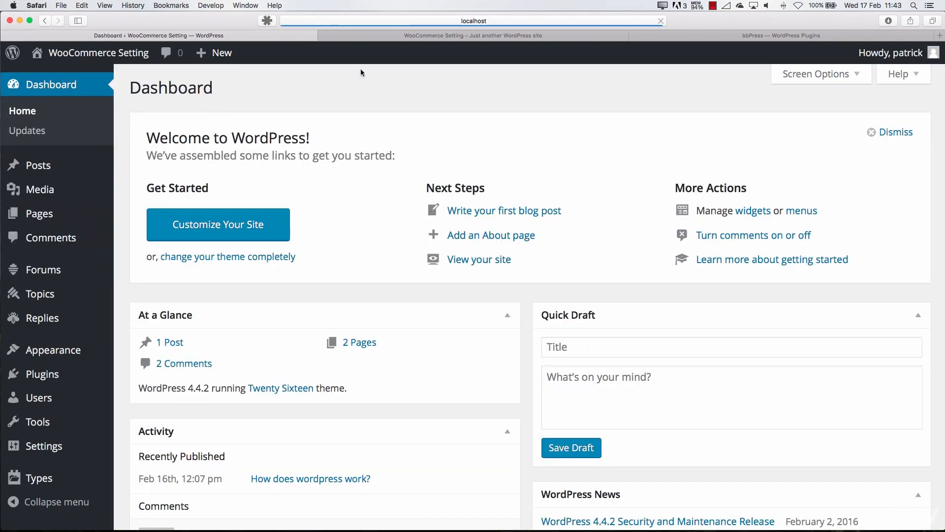
View the site's front page in the other browser tab and return to the admin dashboard
{"action": "left_click", "coordinate": [570, 39]}
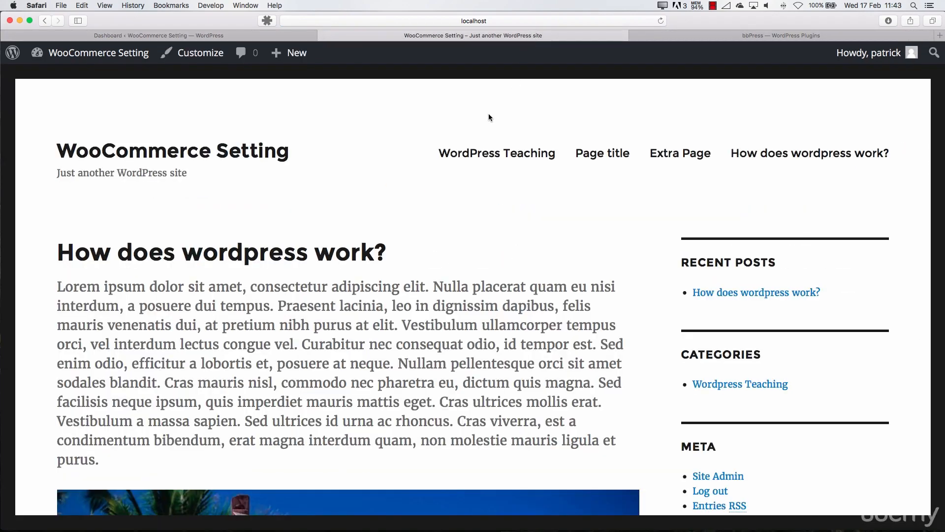
{"action": "left_click", "coordinate": [460, 150]}
{"action": "scroll", "coordinate": [400, 229], "scroll_direction": "down", "scroll_amount": 10}
{"action": "scroll", "coordinate": [403, 230], "scroll_direction": "up", "scroll_amount": 10}
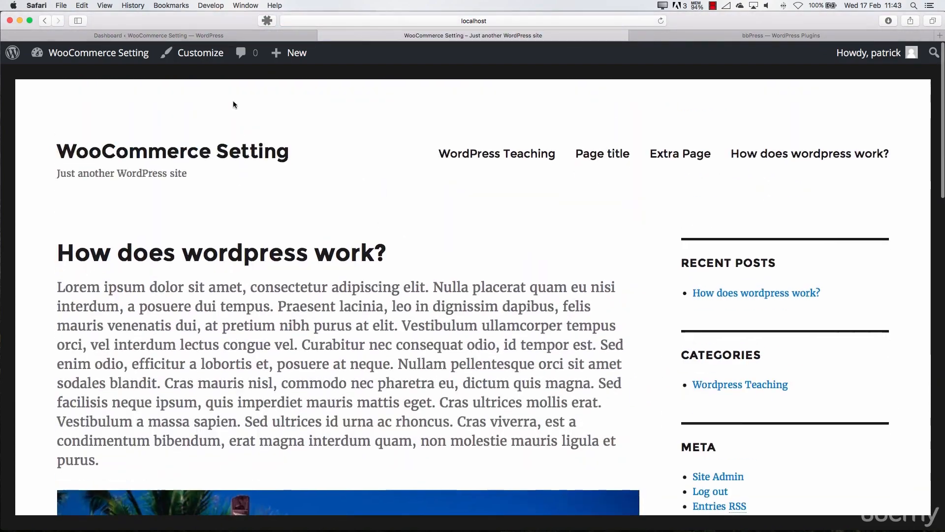
{"action": "left_click", "coordinate": [235, 38]}
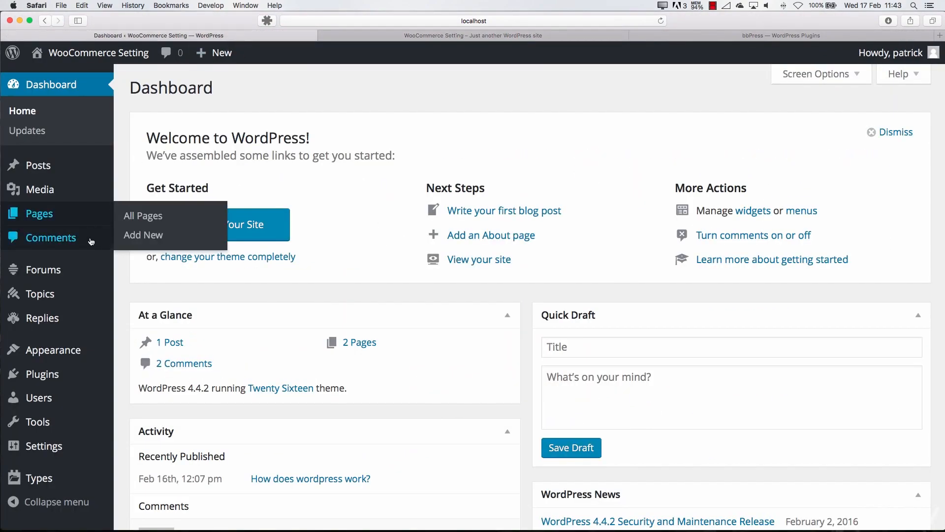
{"action": "mouse_move", "coordinate": [63, 274]}
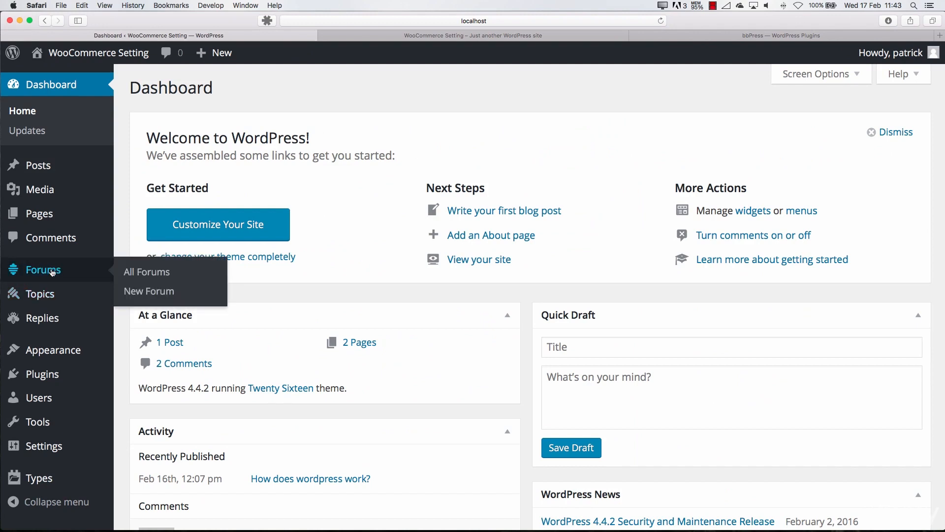
{"action": "scroll", "coordinate": [53, 272], "scroll_direction": "down", "scroll_amount": 3}
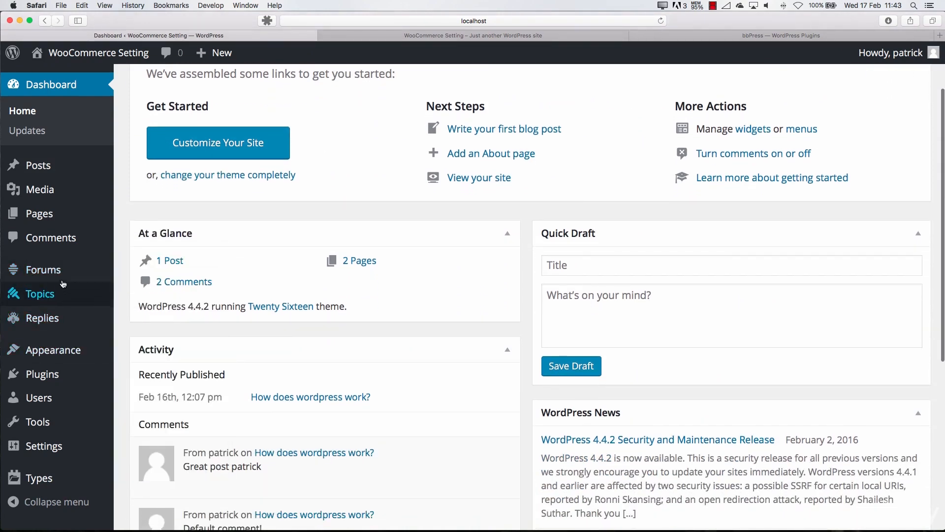
Create and publish a new forum titled "dirge", and open its page on the site
{"action": "left_click", "coordinate": [52, 274]}
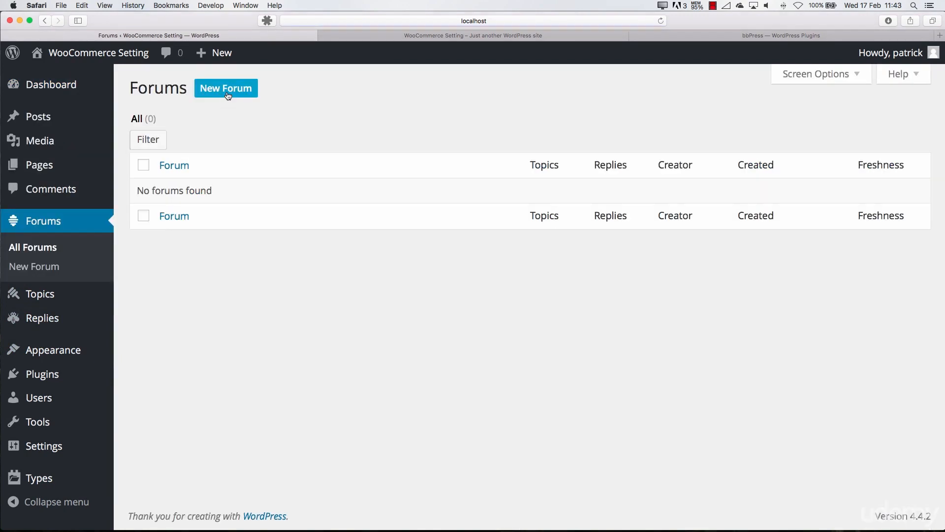
{"action": "left_click", "coordinate": [228, 96]}
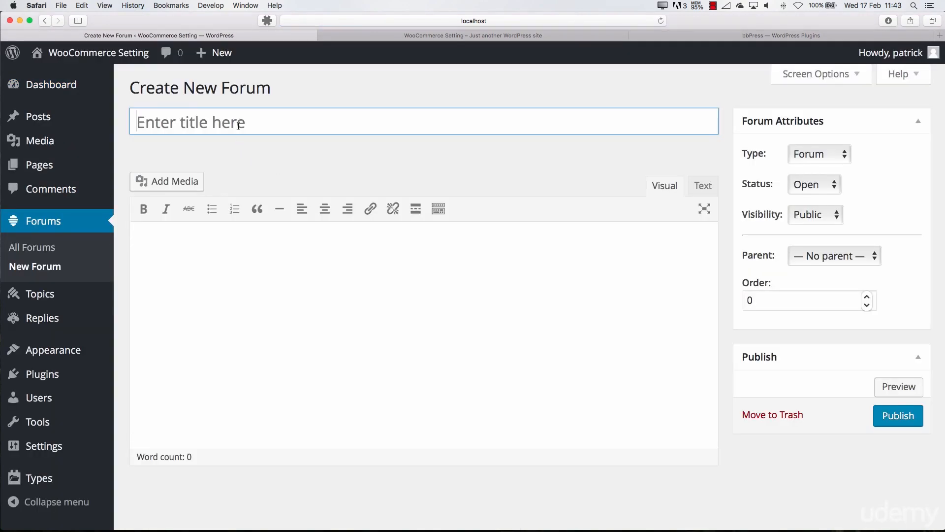
{"action": "type", "text": "drgf"}
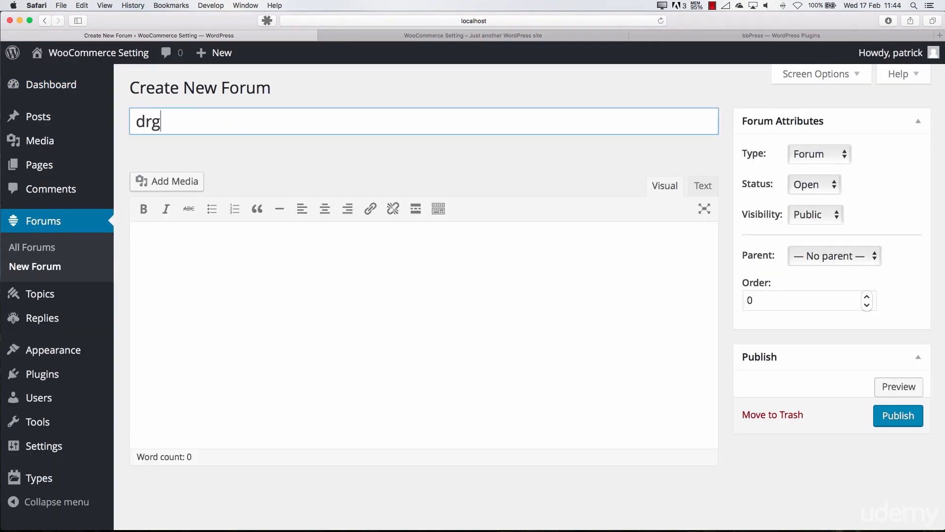
{"action": "left_click", "coordinate": [262, 274]}
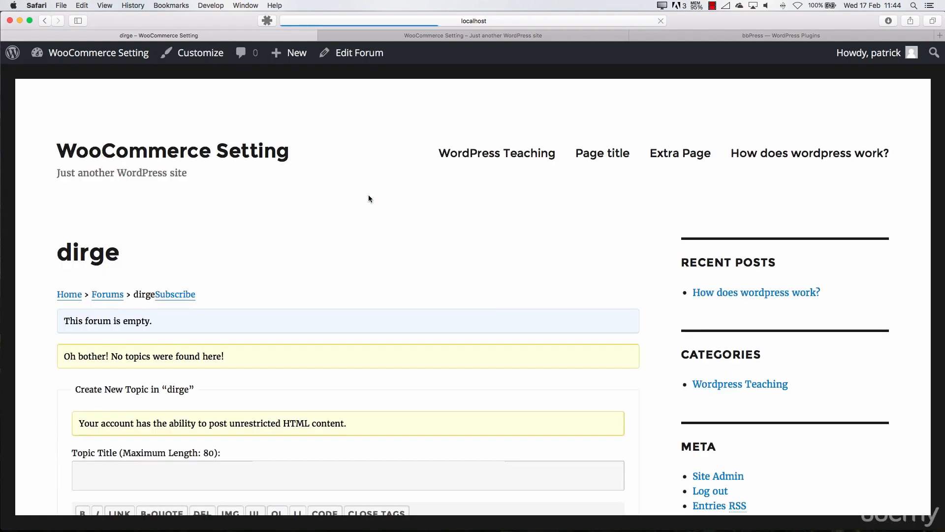
Look through the dirge forum's page and its new topic form, and return to the admin dashboard
{"action": "scroll", "coordinate": [266, 224], "scroll_direction": "down", "scroll_amount": 4}
{"action": "scroll", "coordinate": [265, 226], "scroll_direction": "down", "scroll_amount": 1}
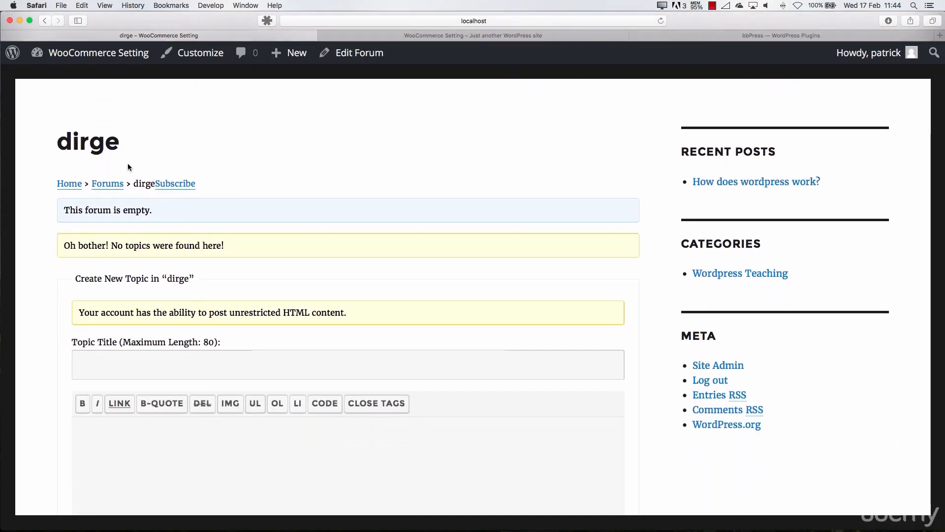
{"action": "scroll", "coordinate": [103, 230], "scroll_direction": "down", "scroll_amount": 6}
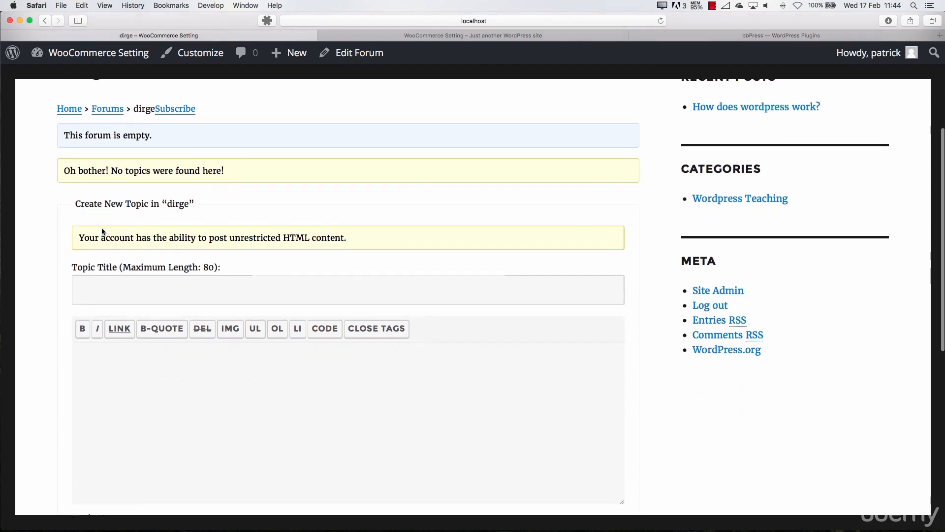
{"action": "left_click", "coordinate": [102, 223]}
{"action": "scroll", "coordinate": [108, 272], "scroll_direction": "down", "scroll_amount": 10}
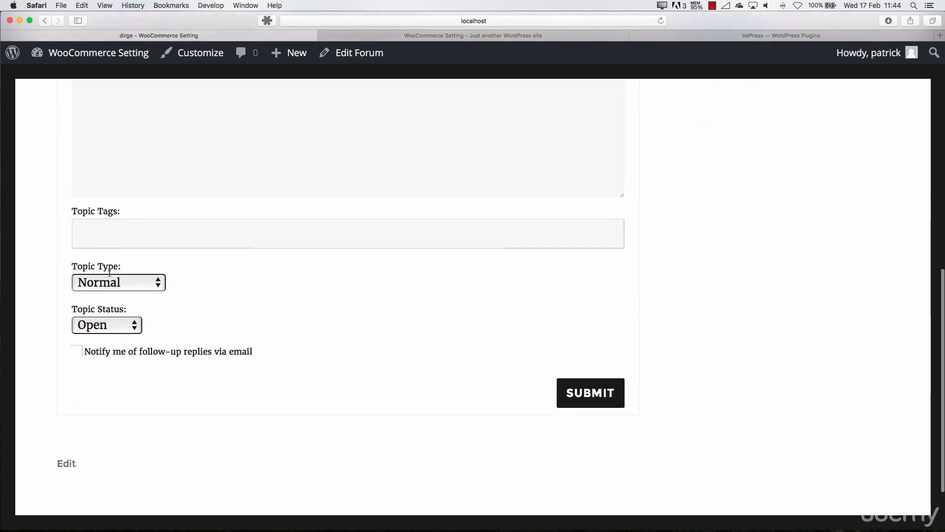
{"action": "scroll", "coordinate": [151, 279], "scroll_direction": "up", "scroll_amount": 15}
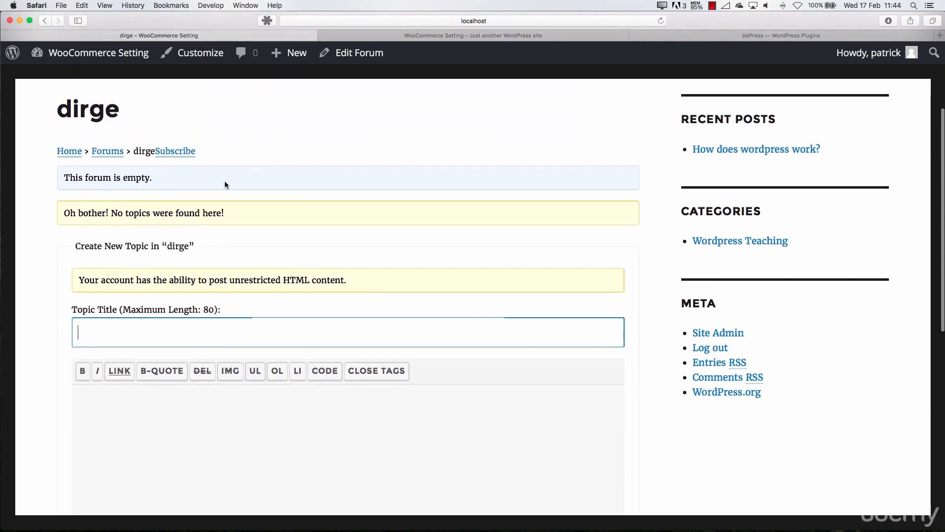
{"action": "scroll", "coordinate": [178, 230], "scroll_direction": "down", "scroll_amount": 9}
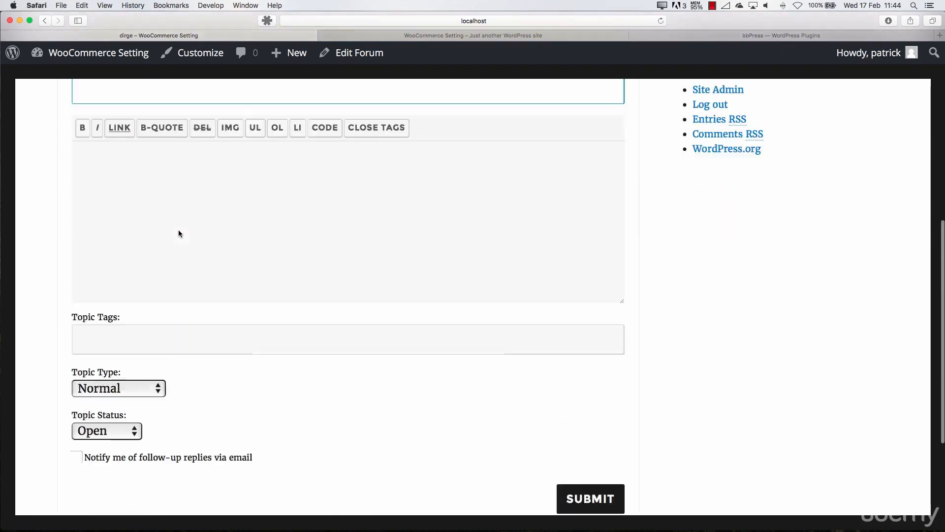
{"action": "scroll", "coordinate": [179, 233], "scroll_direction": "up", "scroll_amount": 14}
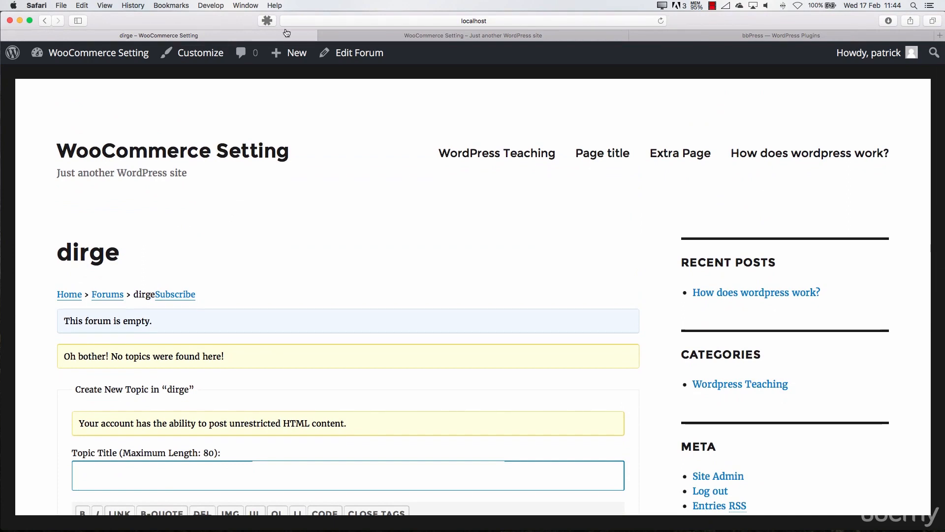
{"action": "left_click", "coordinate": [68, 54]}
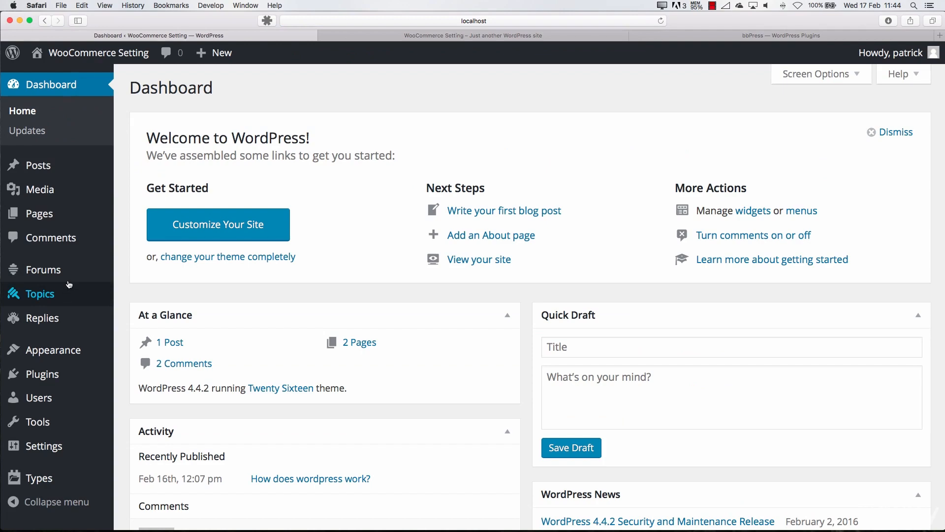
Deactivate and reactivate the bbPress plugin, and check the list of all forums for the dirge forum
{"action": "mouse_move", "coordinate": [69, 281]}
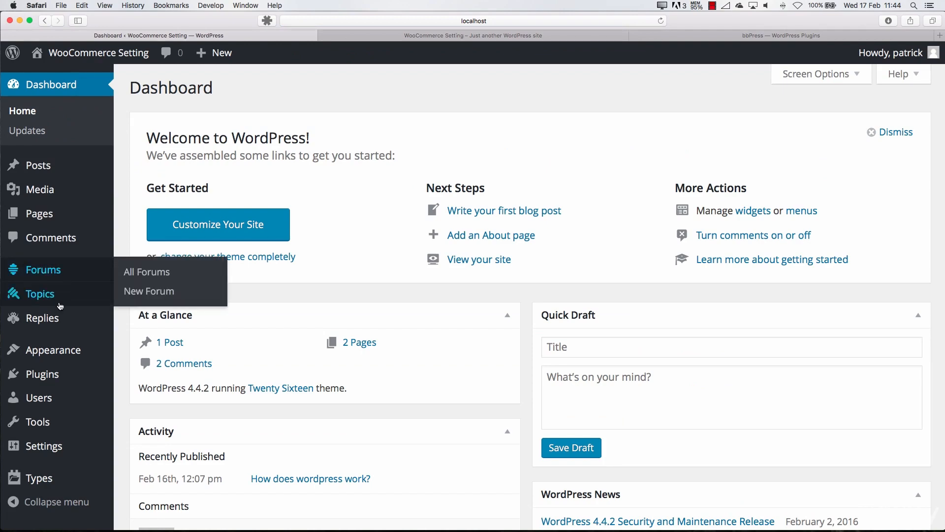
{"action": "left_click", "coordinate": [59, 373]}
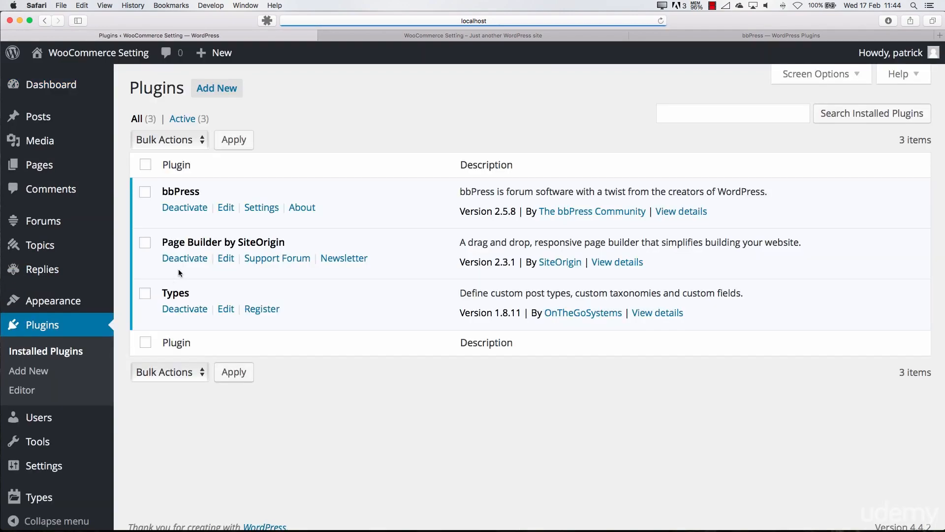
{"action": "left_click", "coordinate": [183, 206]}
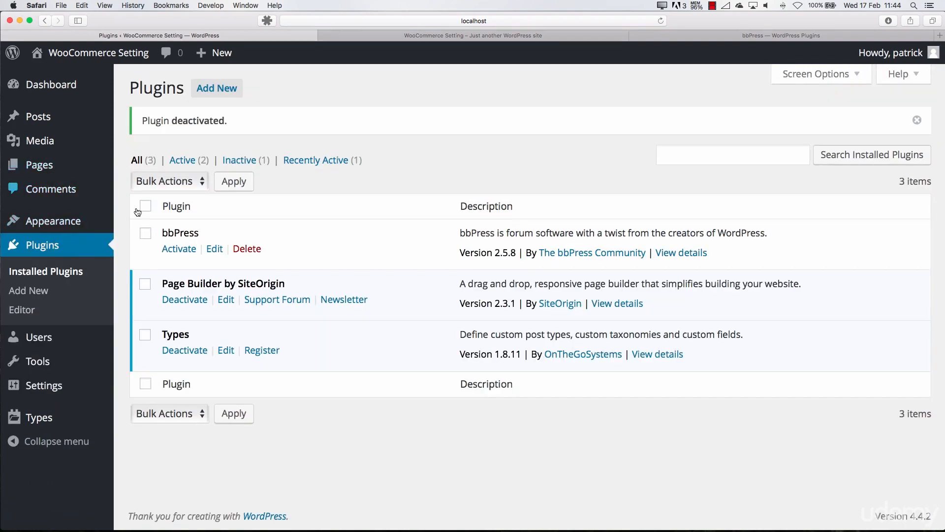
{"action": "left_click", "coordinate": [166, 251]}
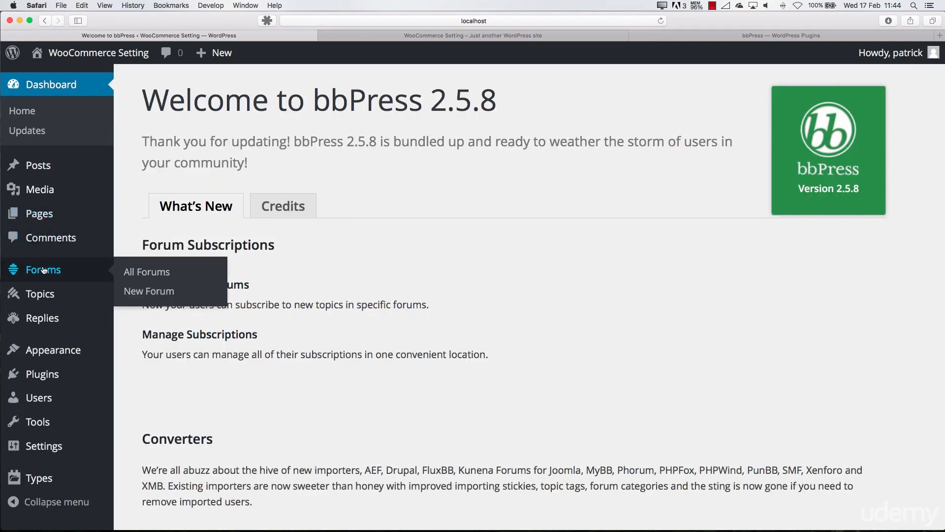
{"action": "left_click", "coordinate": [43, 269]}
{"action": "mouse_move", "coordinate": [182, 199]}
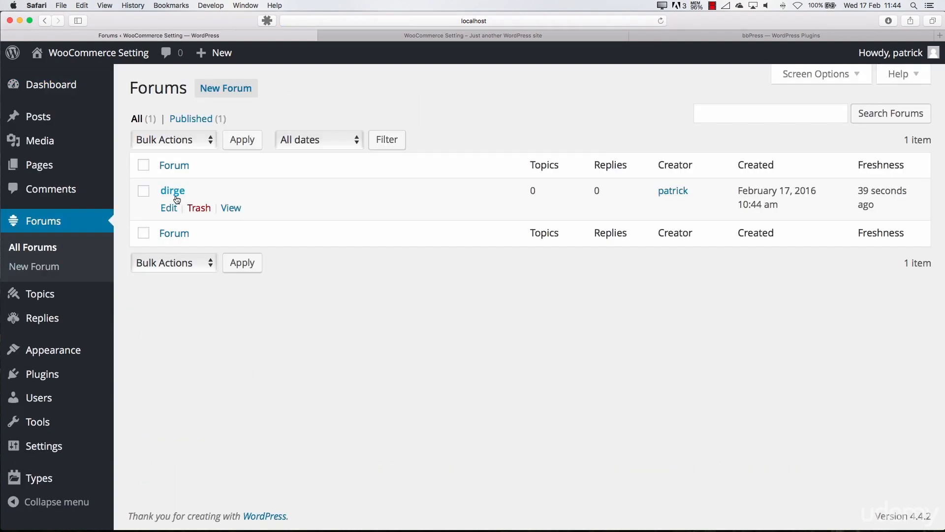
Deactivate bbPress and delete its plugin files, and check the site's front page in the other browser tab
{"action": "left_click", "coordinate": [61, 372]}
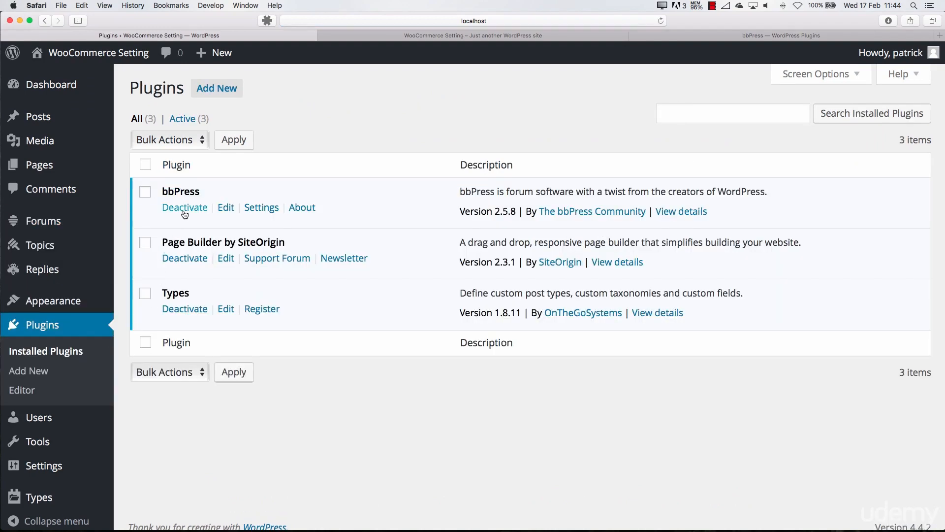
{"action": "left_click", "coordinate": [184, 209]}
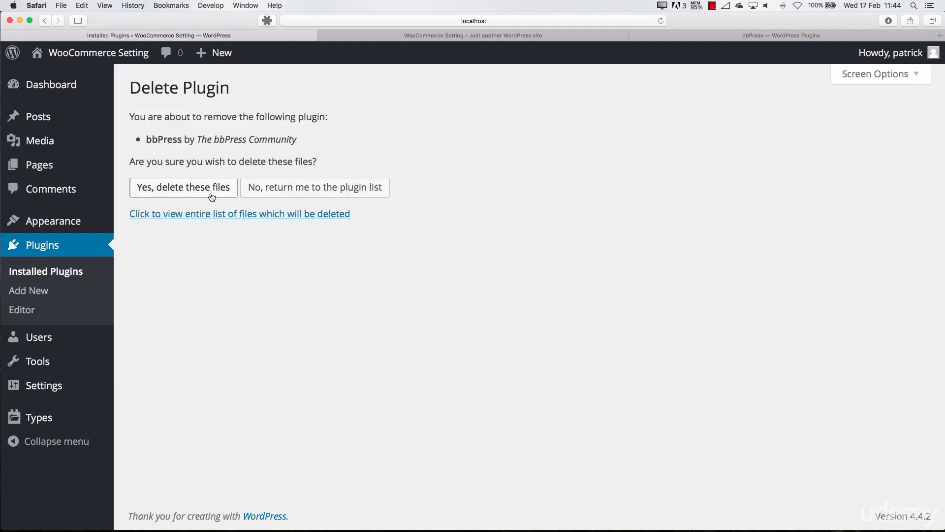
{"action": "left_click", "coordinate": [211, 193]}
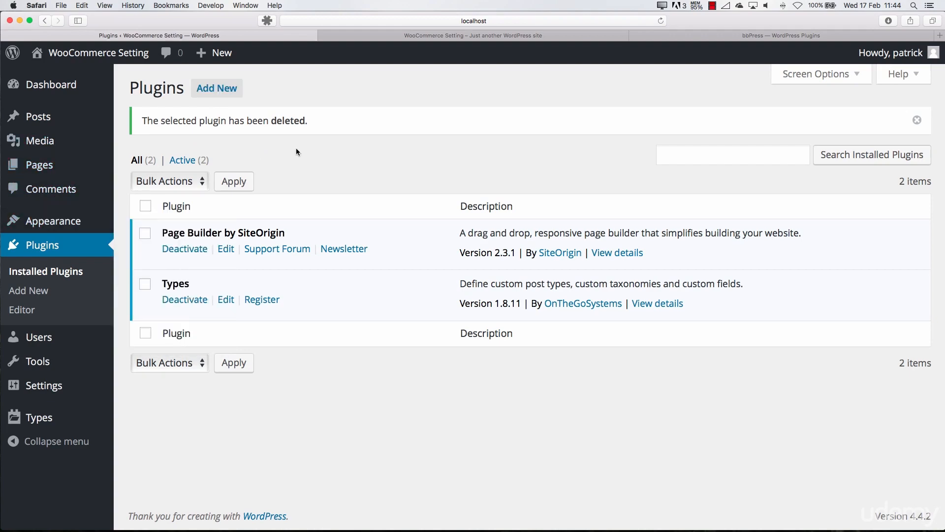
{"action": "left_click", "coordinate": [461, 37]}
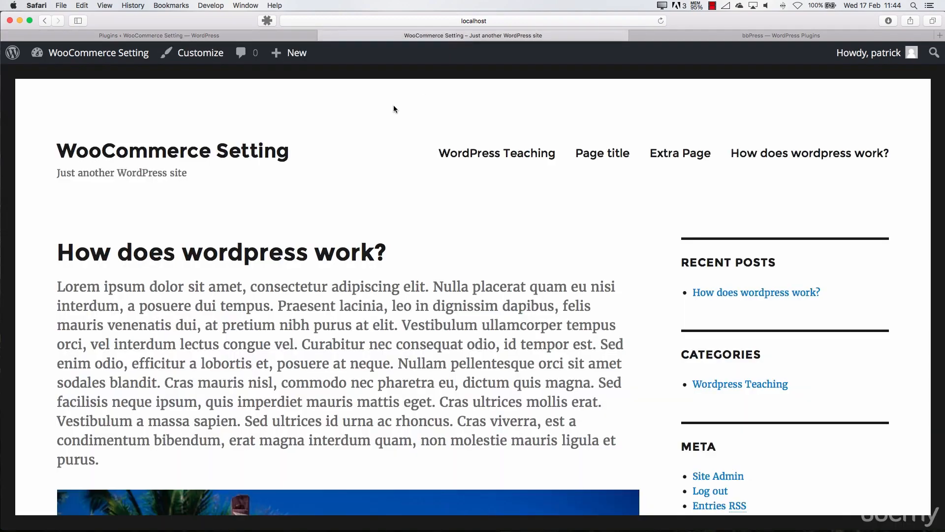
{"action": "left_click", "coordinate": [210, 35]}
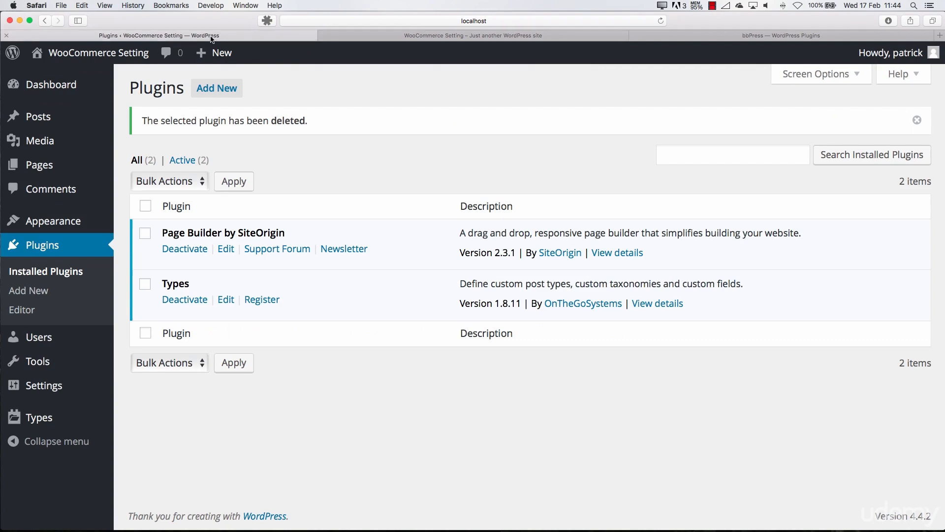
Search the plugins available to add for "yoast", and install and activate Yoast SEO
{"action": "left_click", "coordinate": [205, 100]}
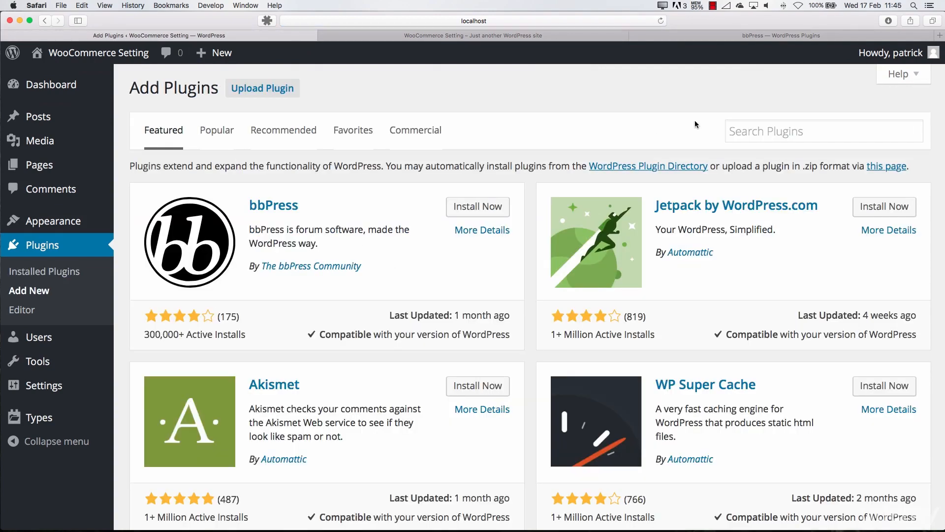
{"action": "left_click", "coordinate": [742, 132]}
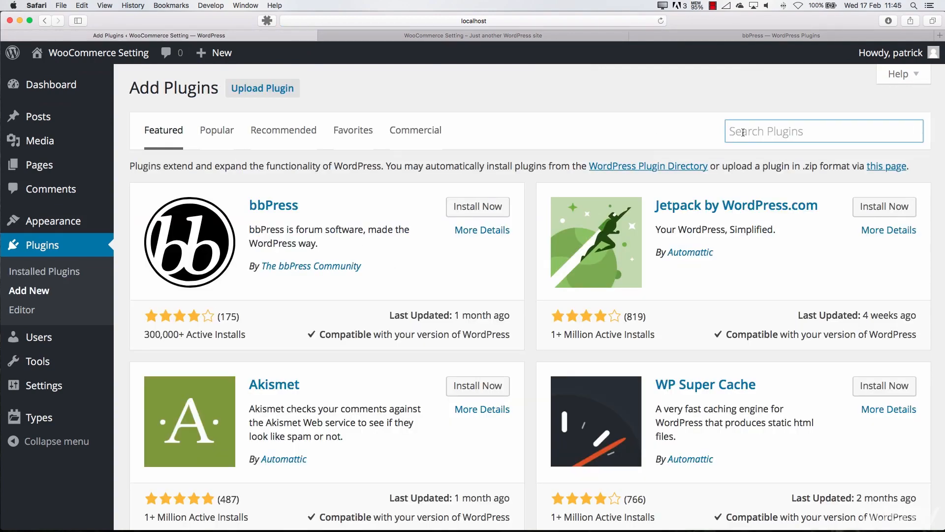
{"action": "type", "text": "yoast"}
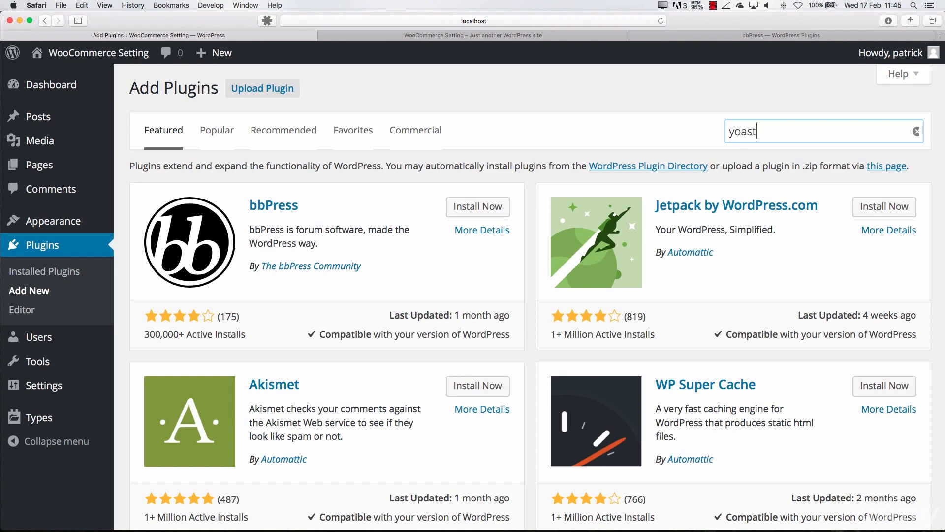
{"action": "key", "text": "Return"}
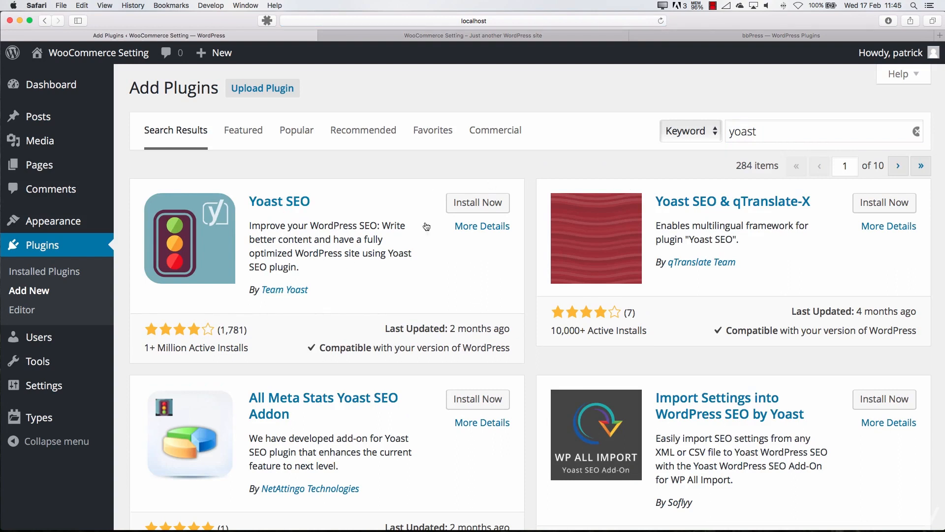
{"action": "left_click", "coordinate": [476, 203]}
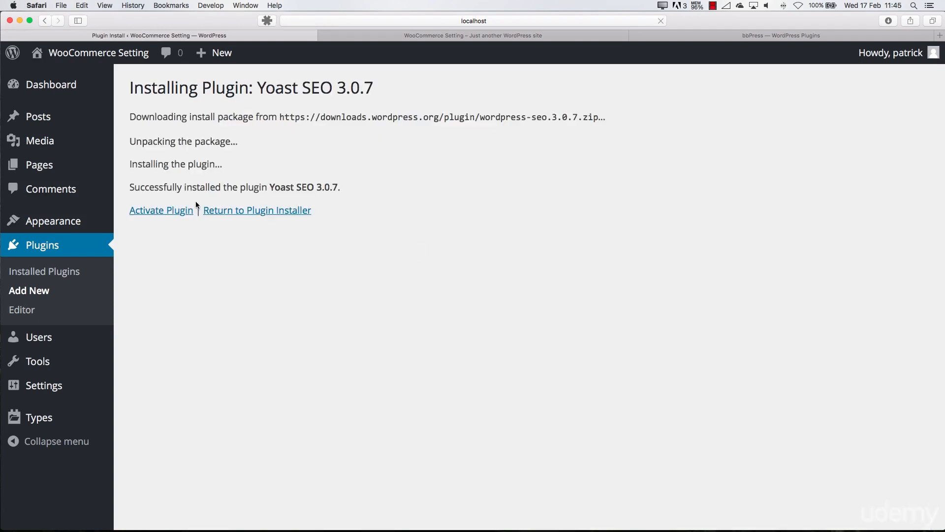
{"action": "left_click", "coordinate": [170, 214]}
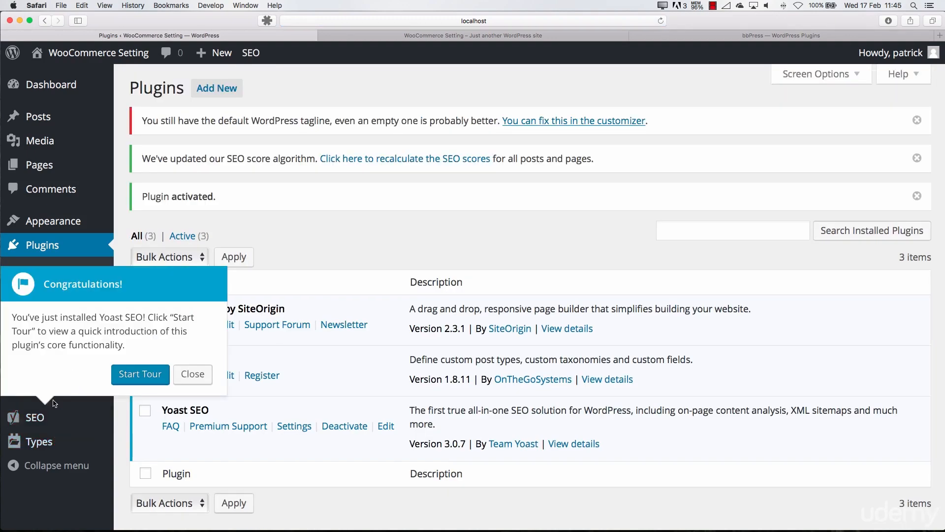
Dismiss the Yoast SEO introduction pop-up and all notices above the installed plugins list
{"action": "mouse_move", "coordinate": [34, 419]}
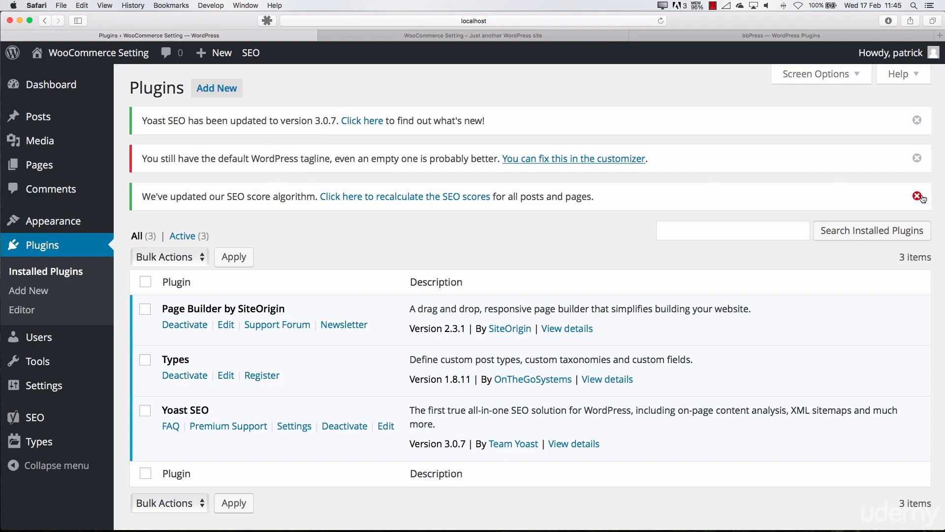
{"action": "left_click_drag", "start_coordinate": [178, 205], "coordinate": [296, 198]}
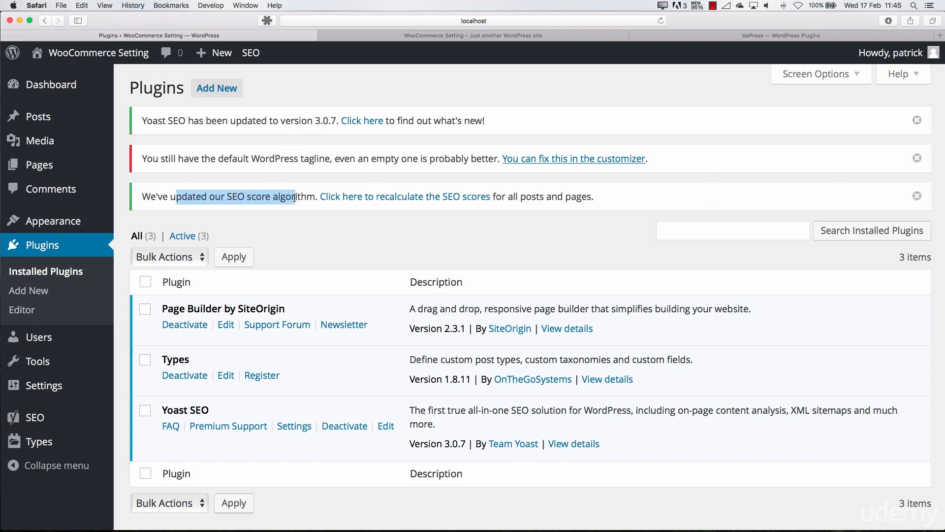
{"action": "left_click", "coordinate": [917, 196]}
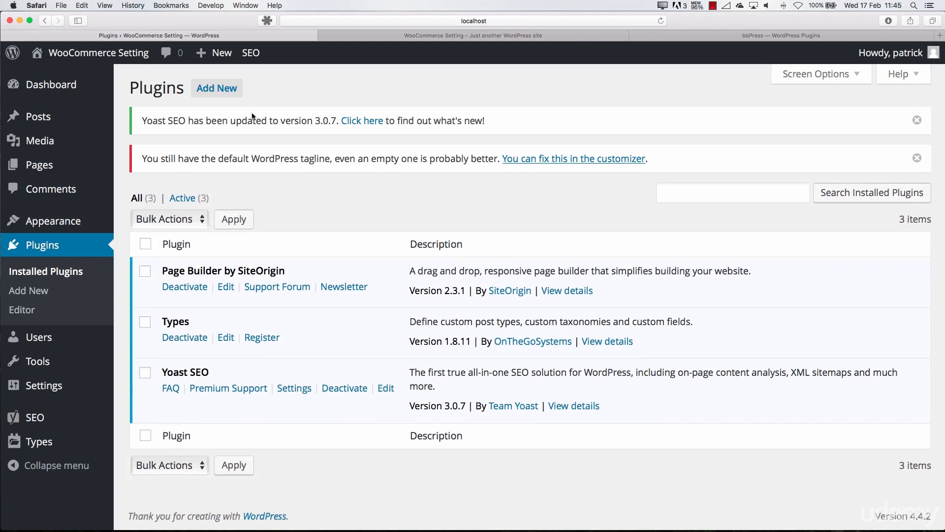
{"action": "left_click", "coordinate": [911, 123]}
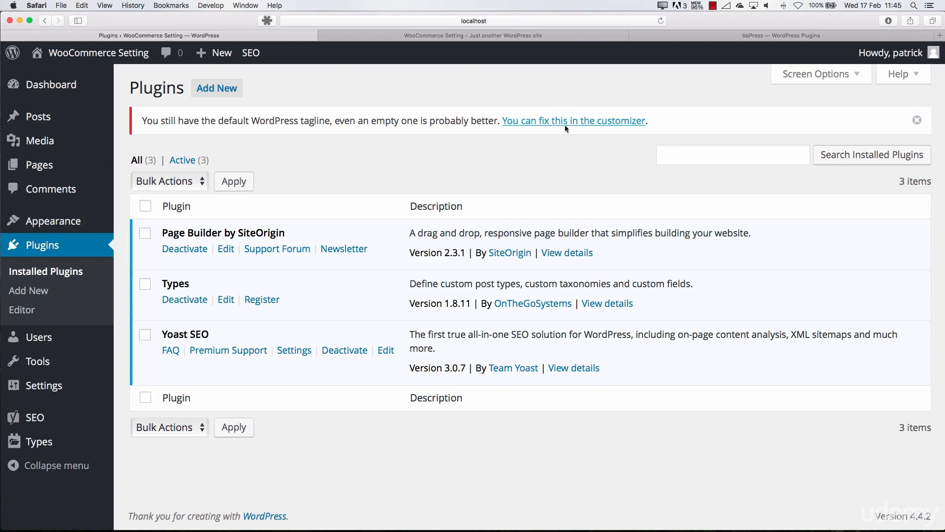
{"action": "left_click", "coordinate": [916, 121]}
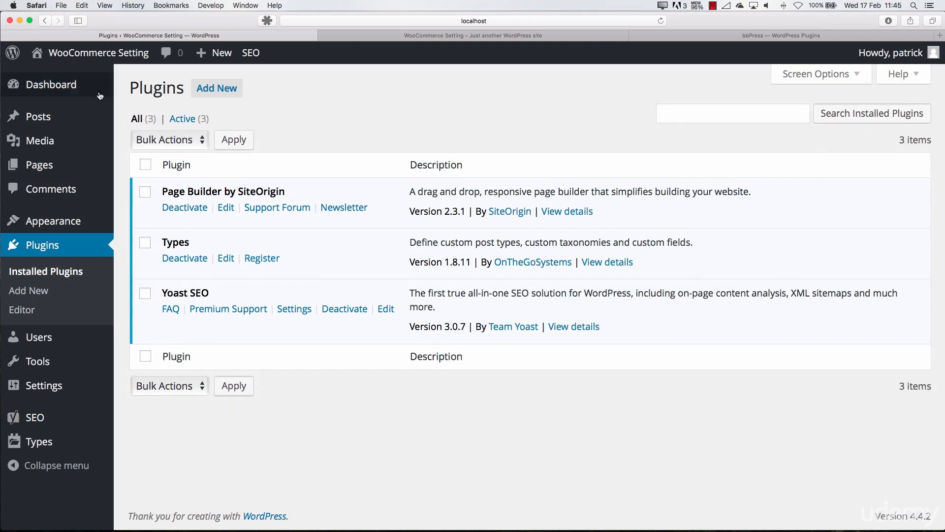
View the Yoast SEO Posts Overview on the dashboard, and open the page named "Page title" for editing
{"action": "left_click", "coordinate": [49, 85]}
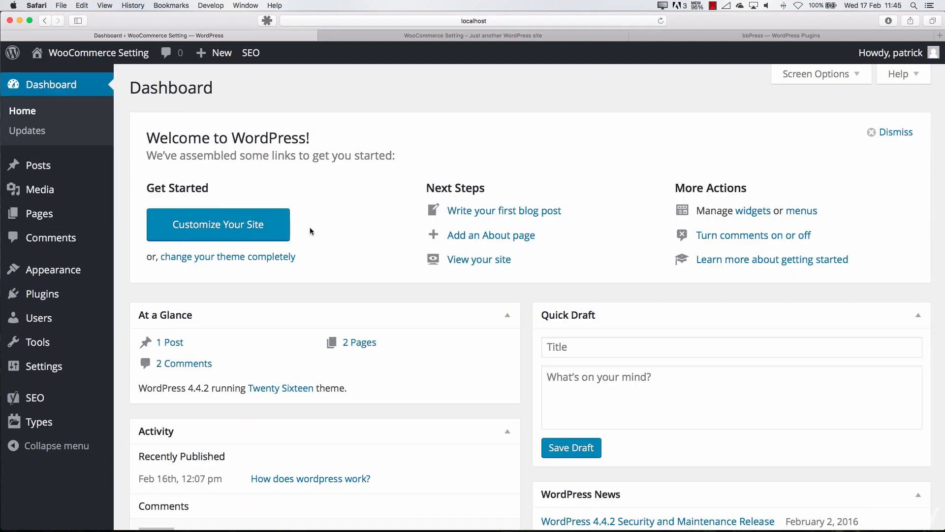
{"action": "scroll", "coordinate": [311, 229], "scroll_direction": "down", "scroll_amount": 8}
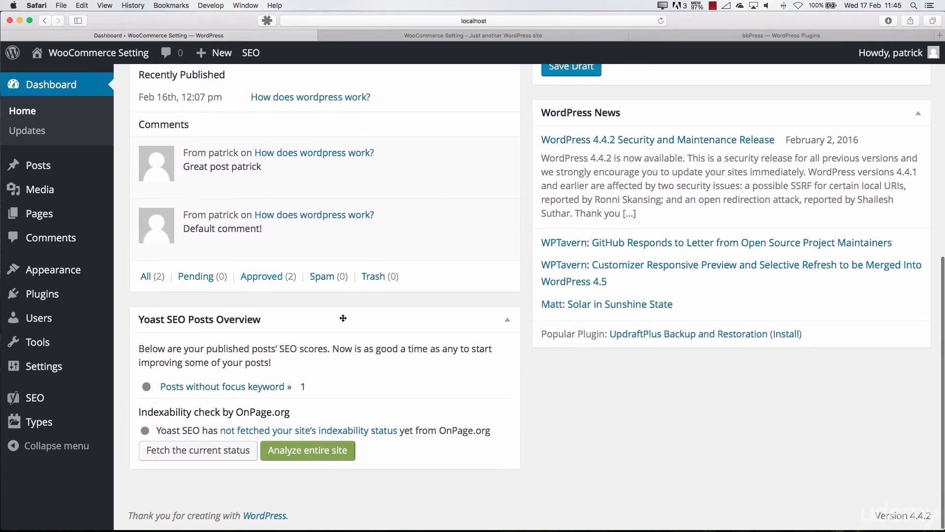
{"action": "mouse_move", "coordinate": [124, 362]}
{"action": "scroll", "coordinate": [348, 328], "scroll_direction": "up", "scroll_amount": 10}
{"action": "left_click", "coordinate": [55, 218]}
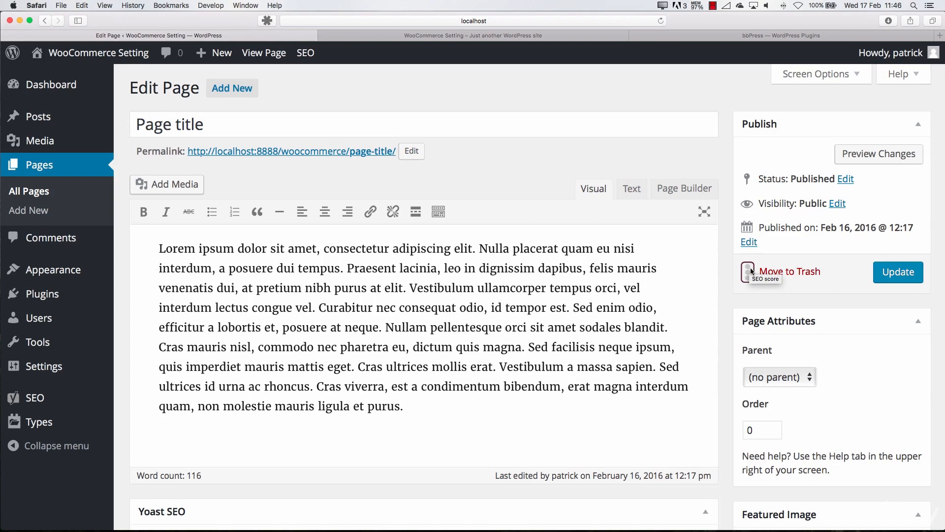
Collapse and re-expand the Yoast SEO box below the page content, and view its snippet preview and focus keyword field
{"action": "scroll", "coordinate": [300, 363], "scroll_direction": "down", "scroll_amount": 6}
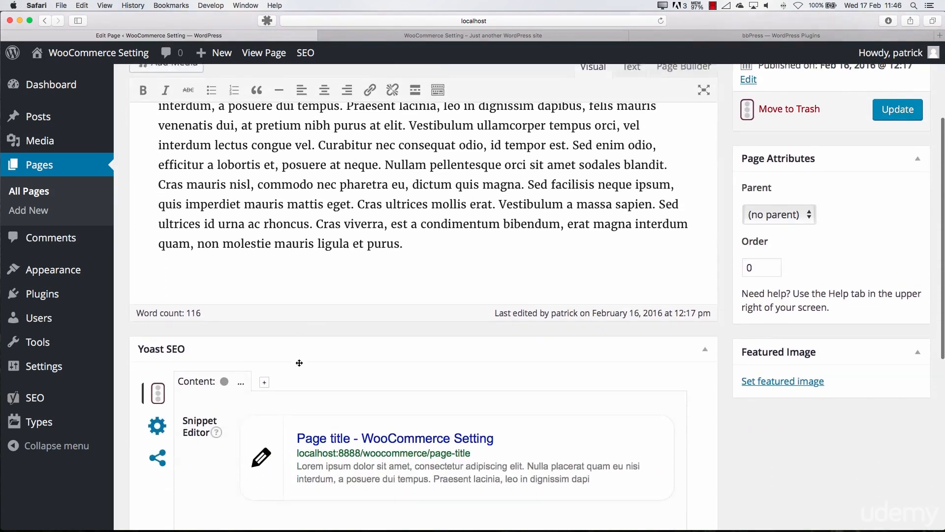
{"action": "left_click", "coordinate": [705, 215]}
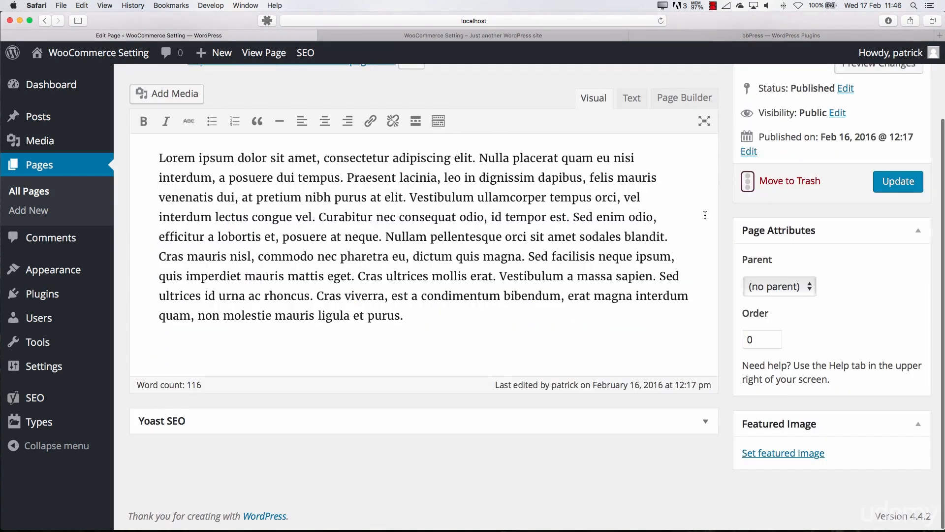
{"action": "left_click", "coordinate": [704, 422]}
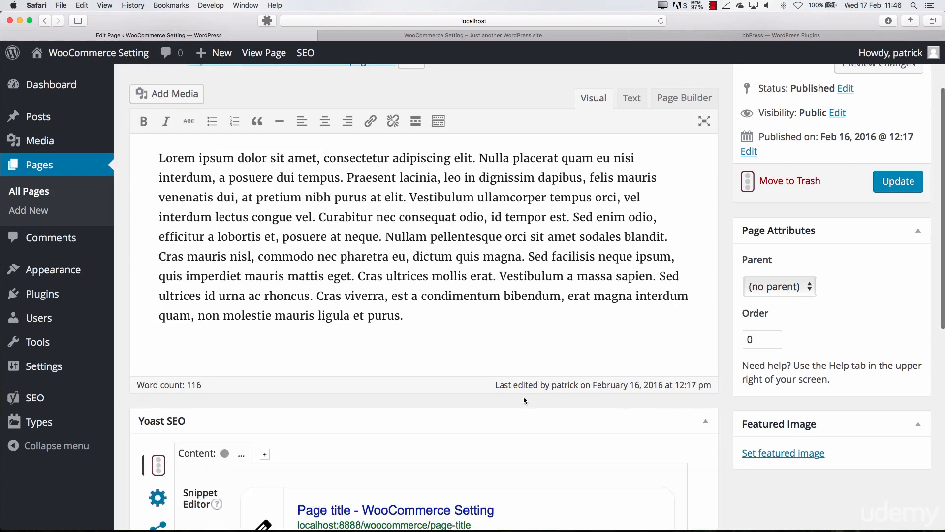
{"action": "scroll", "coordinate": [525, 401], "scroll_direction": "down", "scroll_amount": 4}
{"action": "scroll", "coordinate": [492, 374], "scroll_direction": "down", "scroll_amount": 2}
{"action": "scroll", "coordinate": [344, 296], "scroll_direction": "down", "scroll_amount": 1}
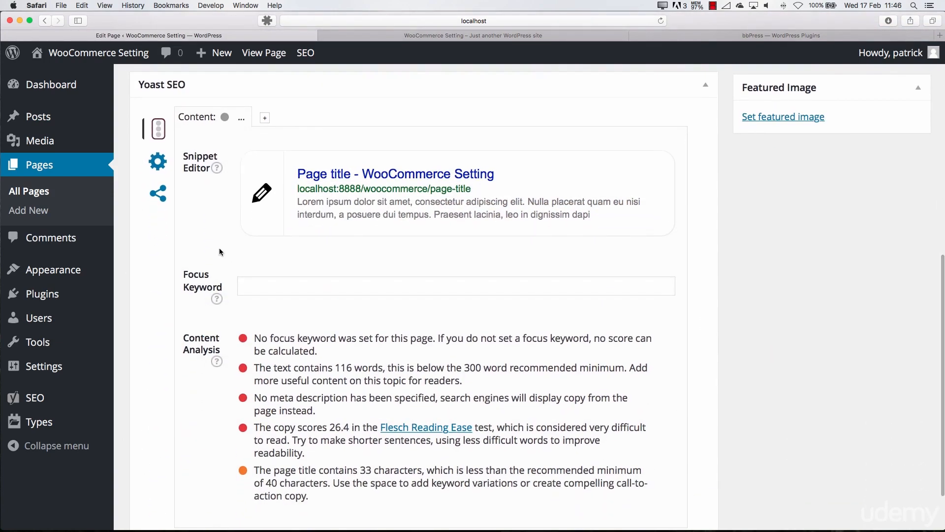
Read through the Yoast SEO Content Analysis notes on the focus keyword, text length, meta description and page title
{"action": "left_click", "coordinate": [254, 288]}
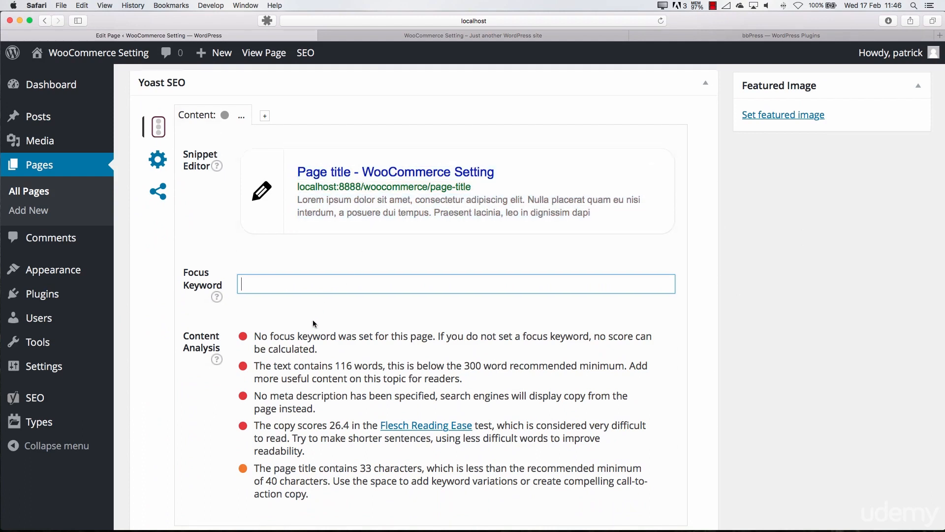
{"action": "scroll", "coordinate": [296, 310], "scroll_direction": "down", "scroll_amount": 2}
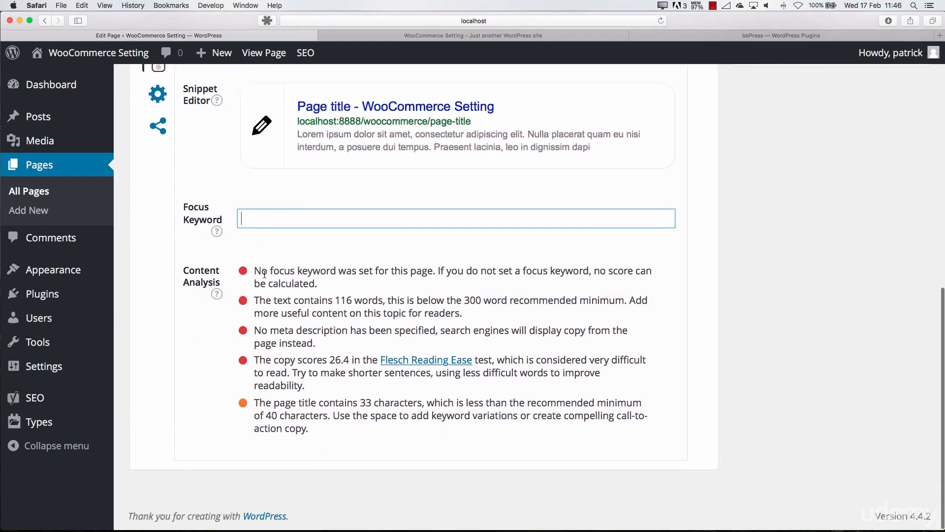
{"action": "left_click_drag", "start_coordinate": [264, 274], "coordinate": [314, 286]}
{"action": "left_click_drag", "start_coordinate": [467, 314], "coordinate": [319, 290]}
{"action": "left_click_drag", "start_coordinate": [317, 340], "coordinate": [295, 356]}
{"action": "left_click_drag", "start_coordinate": [276, 403], "coordinate": [376, 415]}
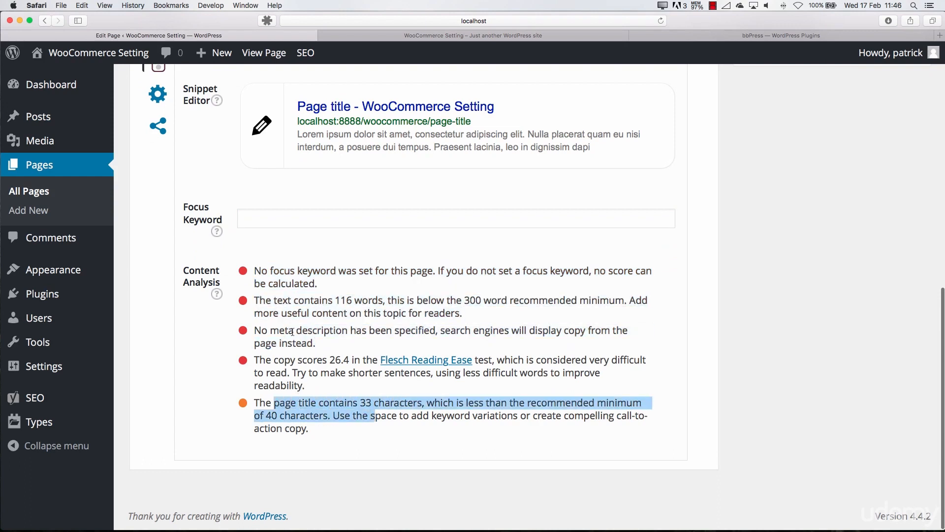
View the settings and social sharing sections of the Yoast SEO box, and return to its content section
{"action": "scroll", "coordinate": [292, 331], "scroll_direction": "up", "scroll_amount": 10}
{"action": "scroll", "coordinate": [222, 316], "scroll_direction": "down", "scroll_amount": 2}
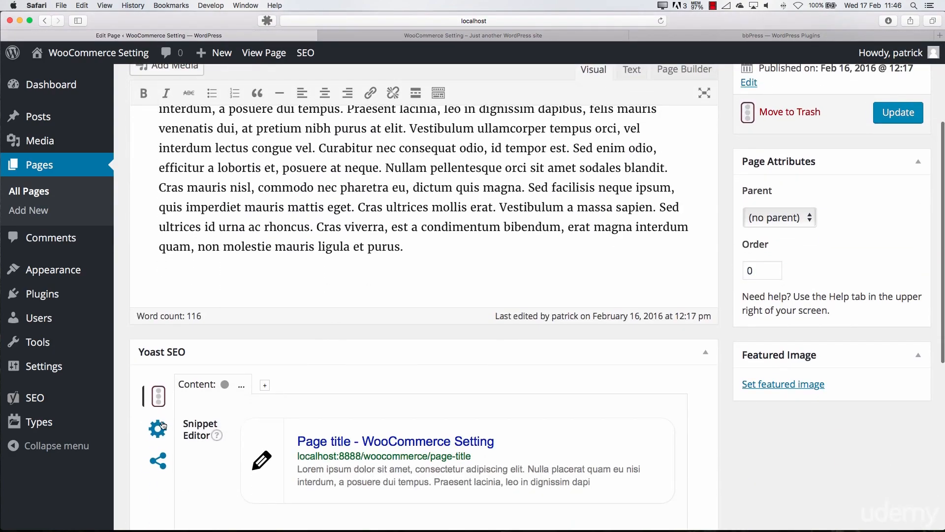
{"action": "left_click", "coordinate": [157, 427]}
{"action": "left_click", "coordinate": [158, 460]}
{"action": "scroll", "coordinate": [158, 455], "scroll_direction": "up", "scroll_amount": 1}
{"action": "left_click", "coordinate": [159, 417]}
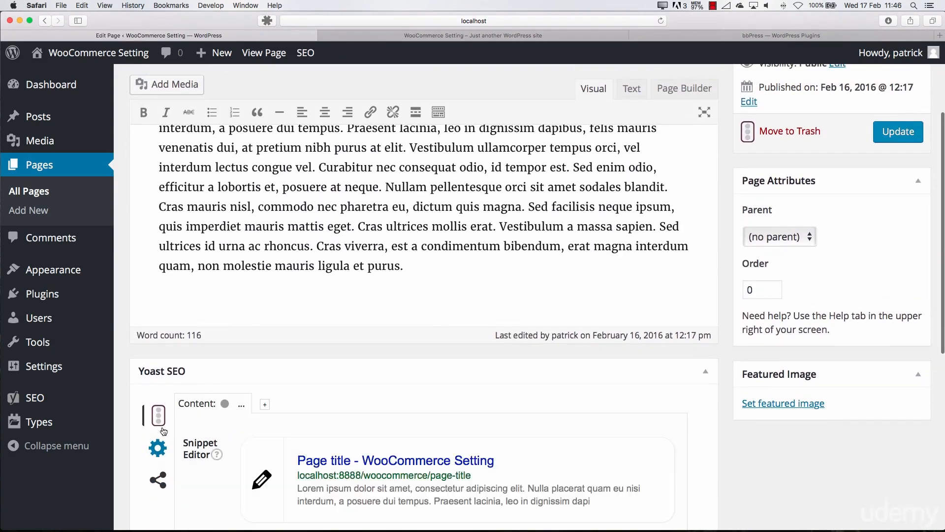
{"action": "scroll", "coordinate": [293, 285], "scroll_direction": "up", "scroll_amount": 5}
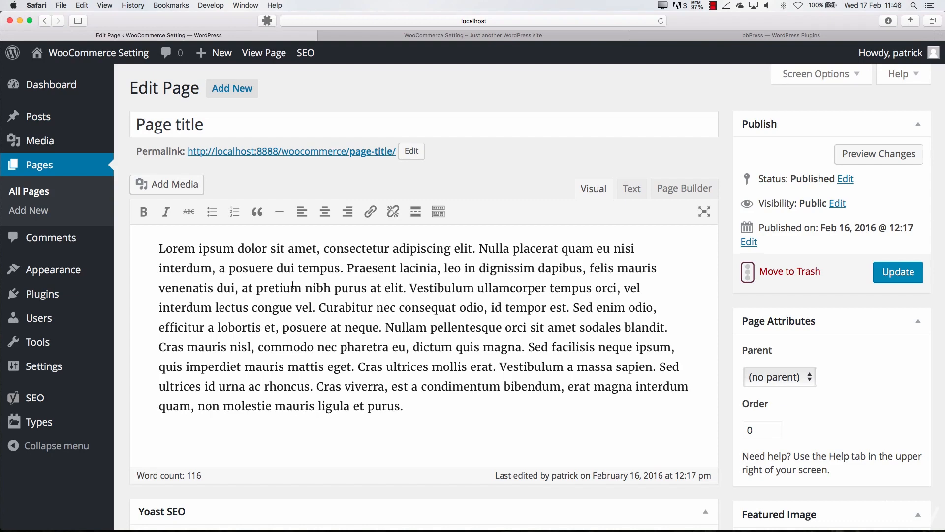
Try "dddd" as the page's focus keyword, review the resulting Content Analysis, and clear the keyword
{"action": "scroll", "coordinate": [286, 285], "scroll_direction": "down", "scroll_amount": 6}
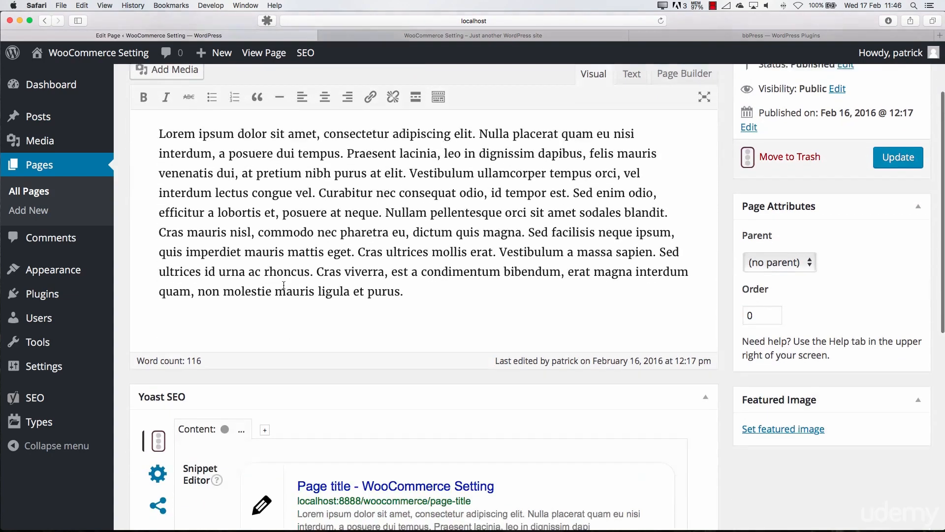
{"action": "left_click", "coordinate": [256, 411]}
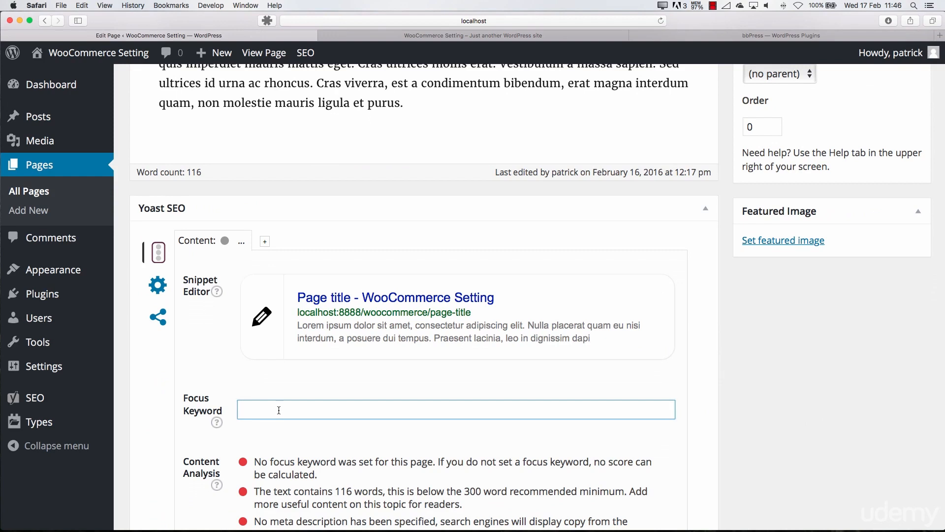
{"action": "type", "text": "dddd"}
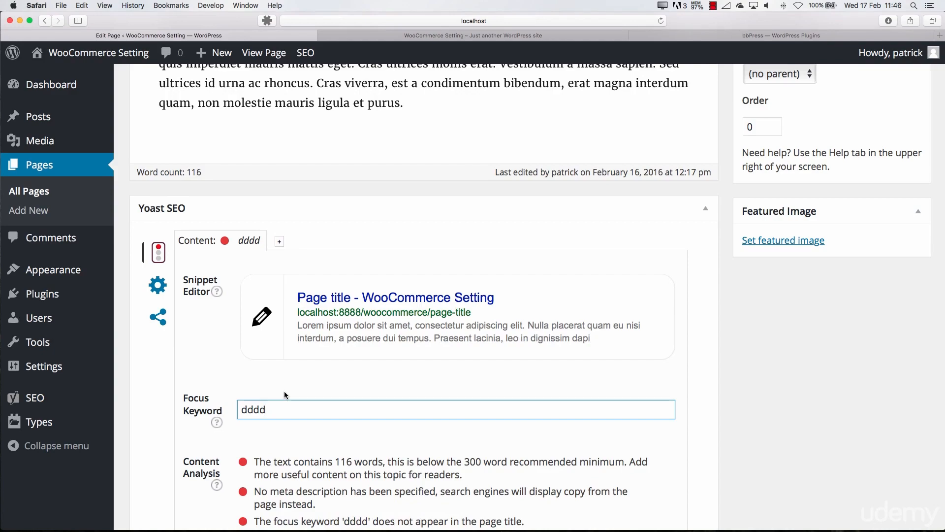
{"action": "scroll", "coordinate": [282, 380], "scroll_direction": "up", "scroll_amount": 5}
{"action": "scroll", "coordinate": [285, 382], "scroll_direction": "down", "scroll_amount": 9}
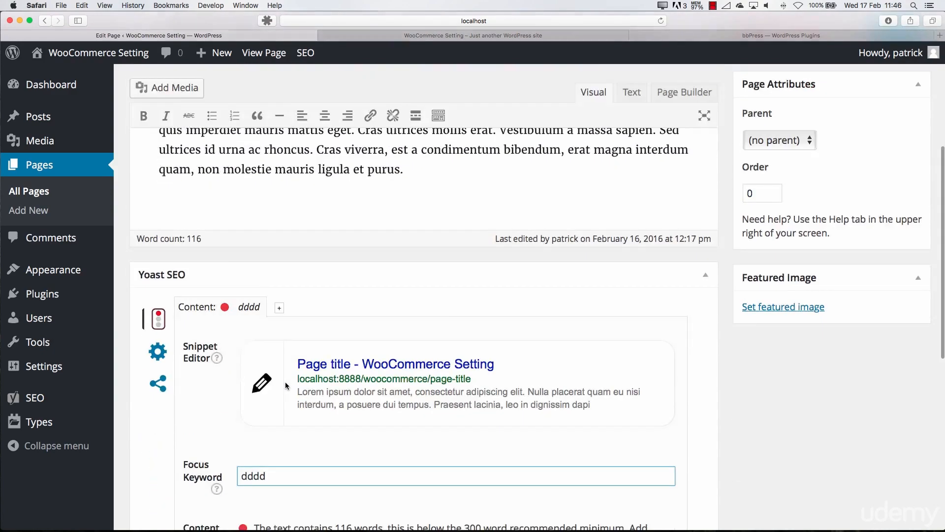
{"action": "double_click", "coordinate": [283, 185]}
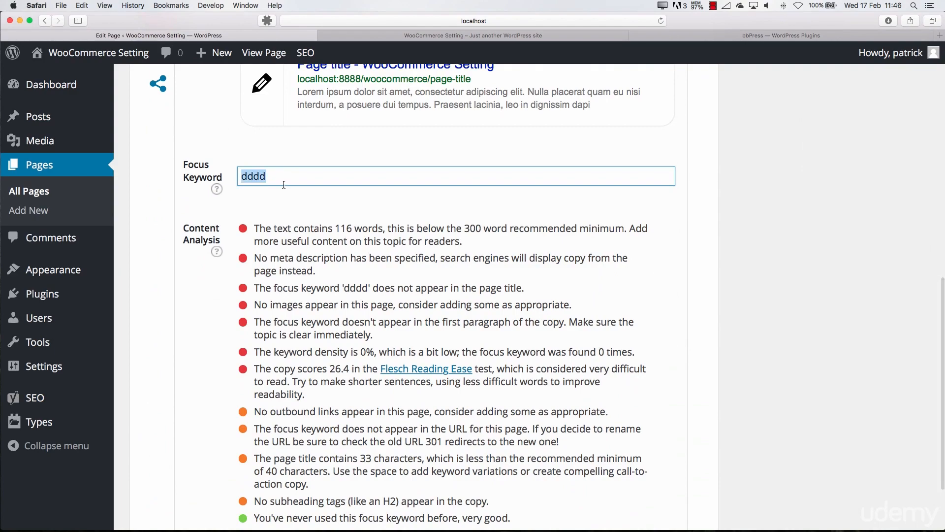
{"action": "key", "text": "BackSpace"}
{"action": "scroll", "coordinate": [192, 270], "scroll_direction": "up", "scroll_amount": 15}
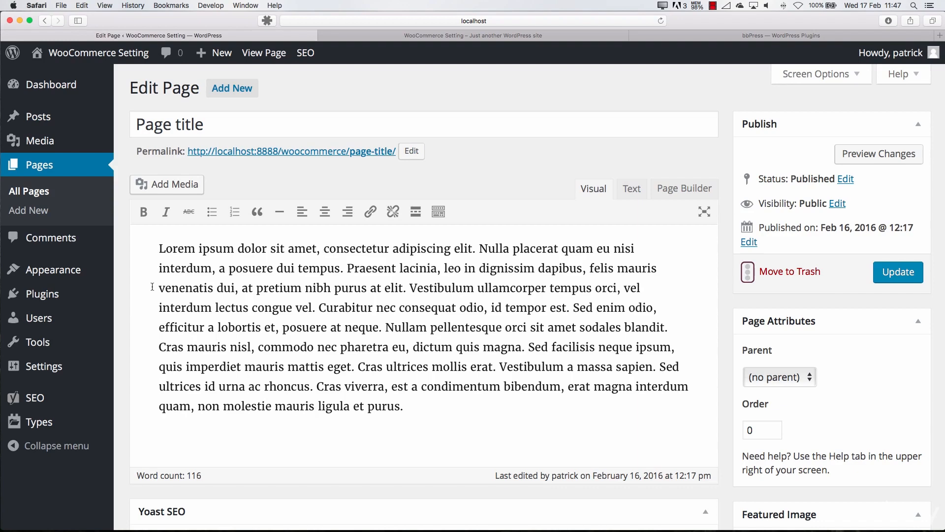
Deactivate the Yoast SEO plugin, and look through the featured plugins available to add
{"action": "left_click", "coordinate": [68, 295]}
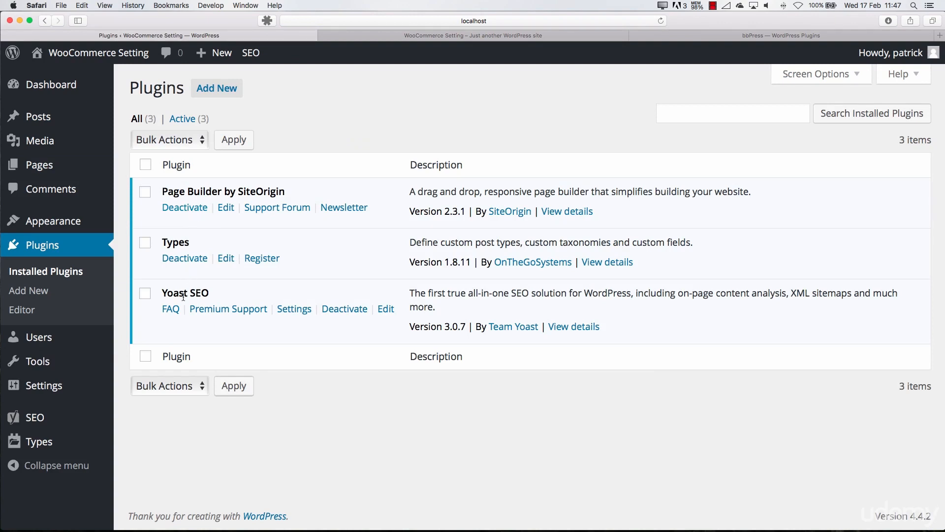
{"action": "left_click", "coordinate": [329, 309]}
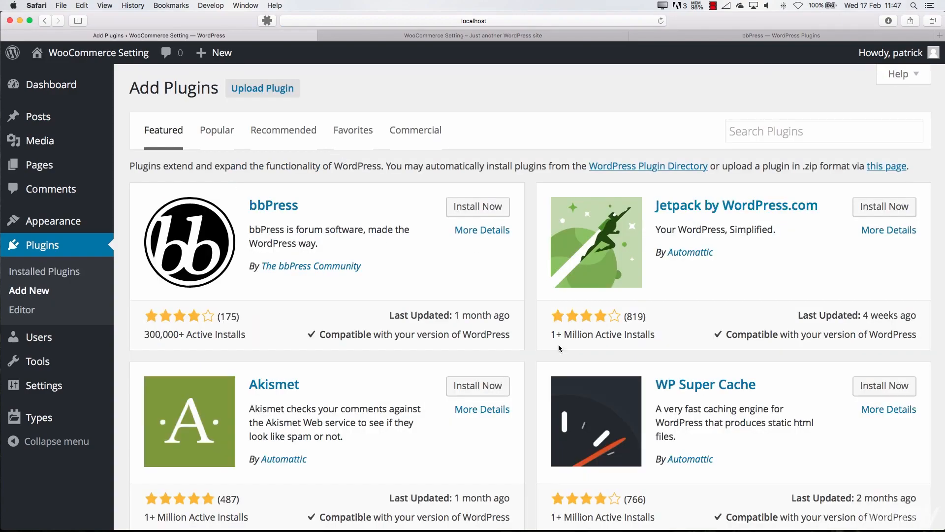
{"action": "scroll", "coordinate": [558, 344], "scroll_direction": "down", "scroll_amount": 7}
{"action": "scroll", "coordinate": [558, 344], "scroll_direction": "up", "scroll_amount": 5}
{"action": "scroll", "coordinate": [557, 344], "scroll_direction": "down", "scroll_amount": 6}
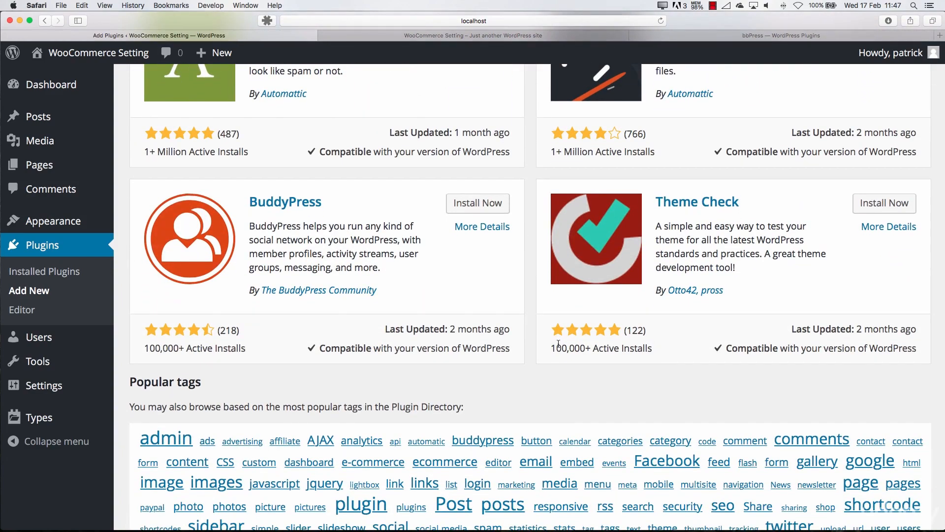
{"action": "scroll", "coordinate": [558, 344], "scroll_direction": "up", "scroll_amount": 8}
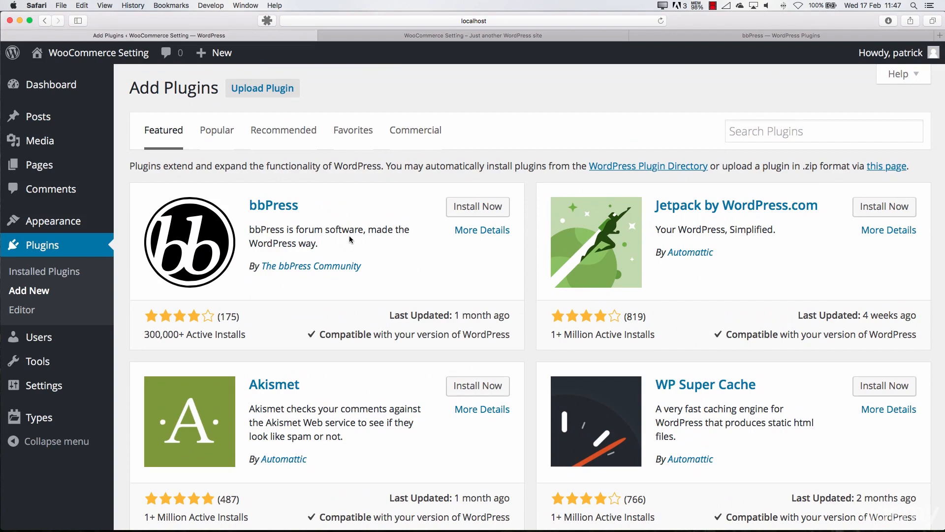
View the form for uploading a plugin in .zip format, and browse the featured plugins and popular tags
{"action": "left_click", "coordinate": [256, 94]}
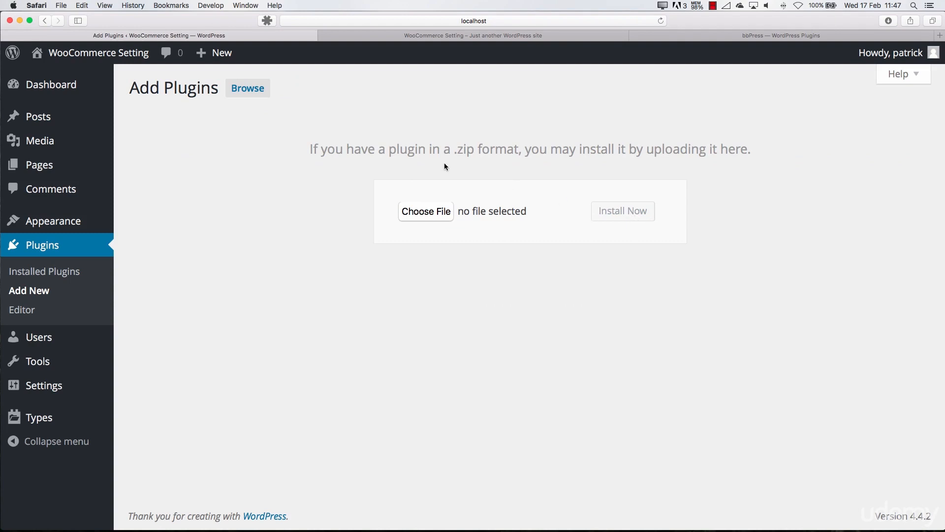
{"action": "left_click", "coordinate": [34, 290]}
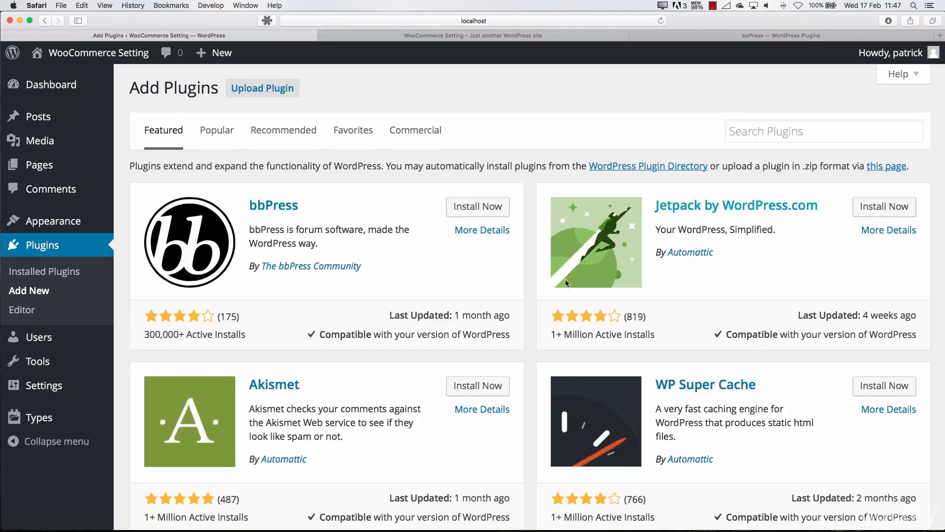
{"action": "scroll", "coordinate": [502, 281], "scroll_direction": "down", "scroll_amount": 3}
{"action": "scroll", "coordinate": [501, 278], "scroll_direction": "up", "scroll_amount": 2}
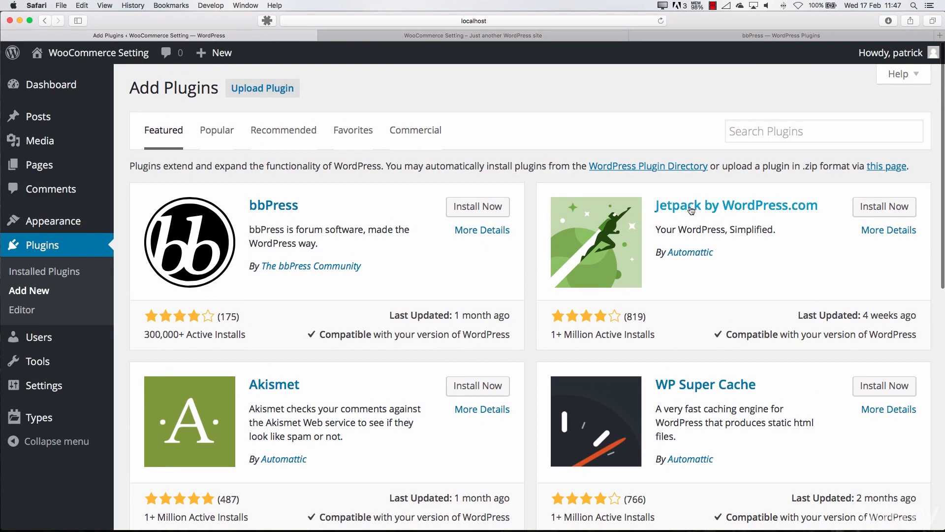
{"action": "scroll", "coordinate": [657, 228], "scroll_direction": "down", "scroll_amount": 5}
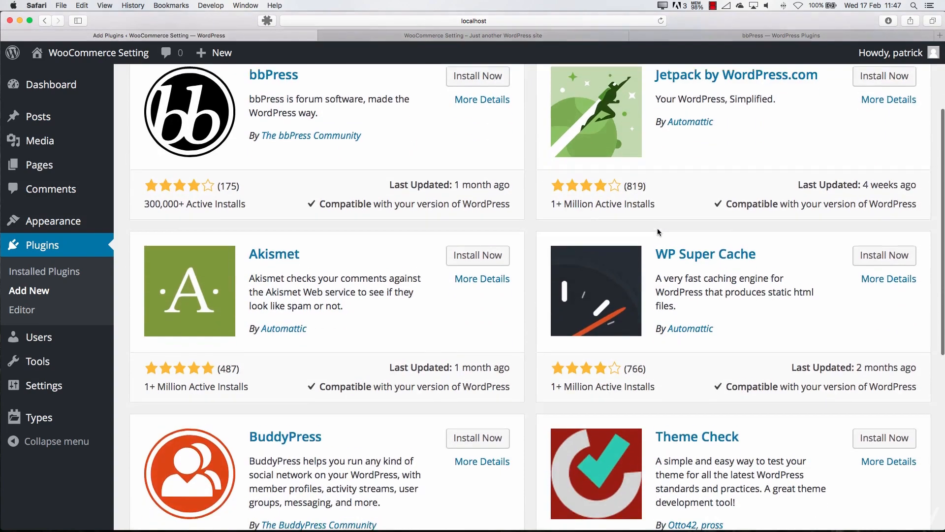
{"action": "scroll", "coordinate": [657, 229], "scroll_direction": "down", "scroll_amount": 2}
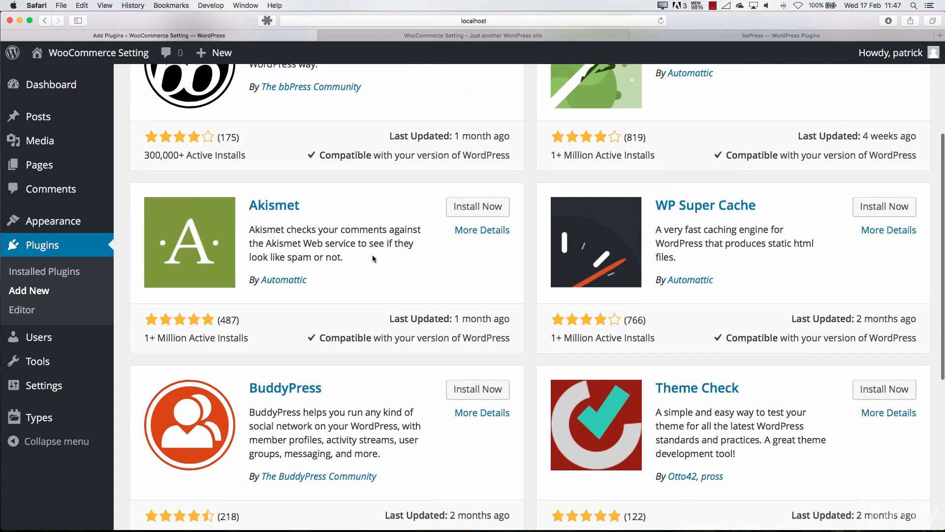
{"action": "scroll", "coordinate": [372, 255], "scroll_direction": "down", "scroll_amount": 2}
{"action": "scroll", "coordinate": [770, 197], "scroll_direction": "down", "scroll_amount": 3}
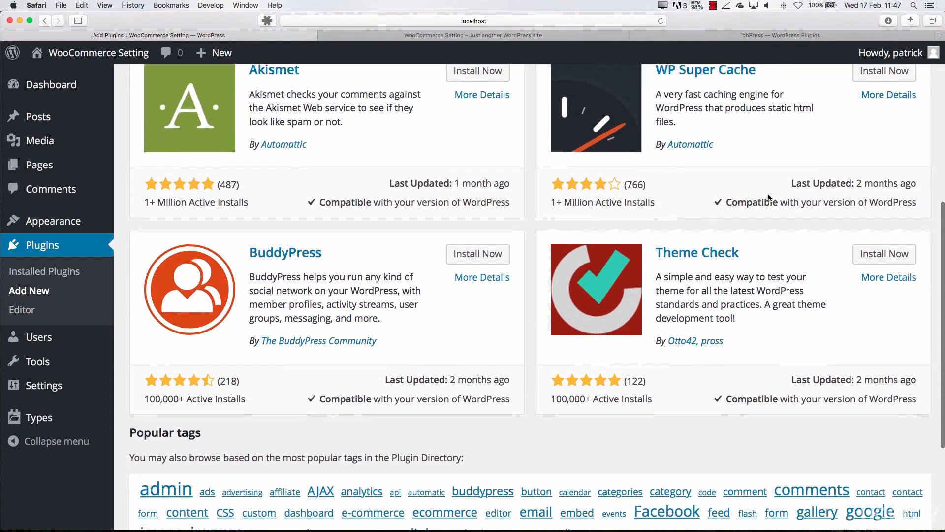
{"action": "scroll", "coordinate": [769, 196], "scroll_direction": "down", "scroll_amount": 3}
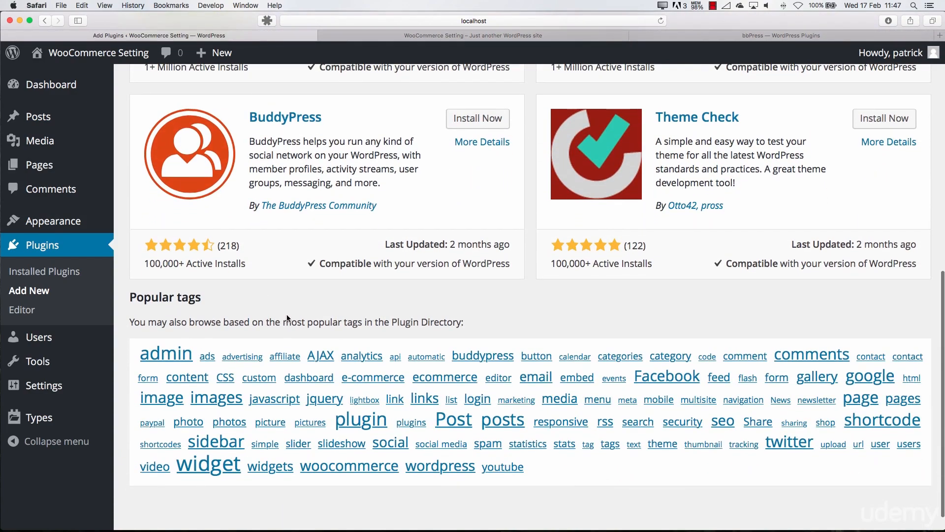
{"action": "scroll", "coordinate": [287, 318], "scroll_direction": "up", "scroll_amount": 15}
Search the plugins available to add for WooCommerce, and install and activate WooCommerce 2.5.2
{"action": "left_click", "coordinate": [760, 136]}
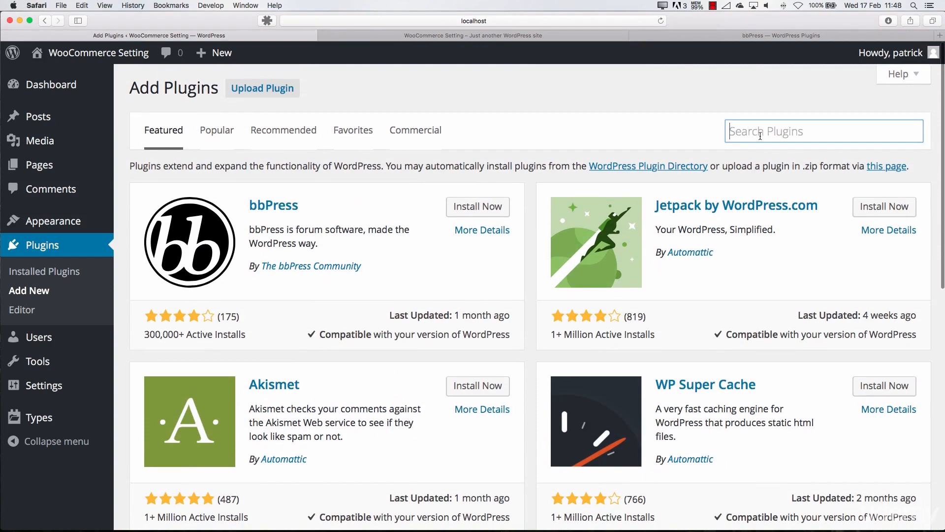
{"action": "type", "text": "w"}
{"action": "key", "text": "BackSpace"}
{"action": "key", "text": "BackSpace"}
{"action": "type", "text": "woocommce"}
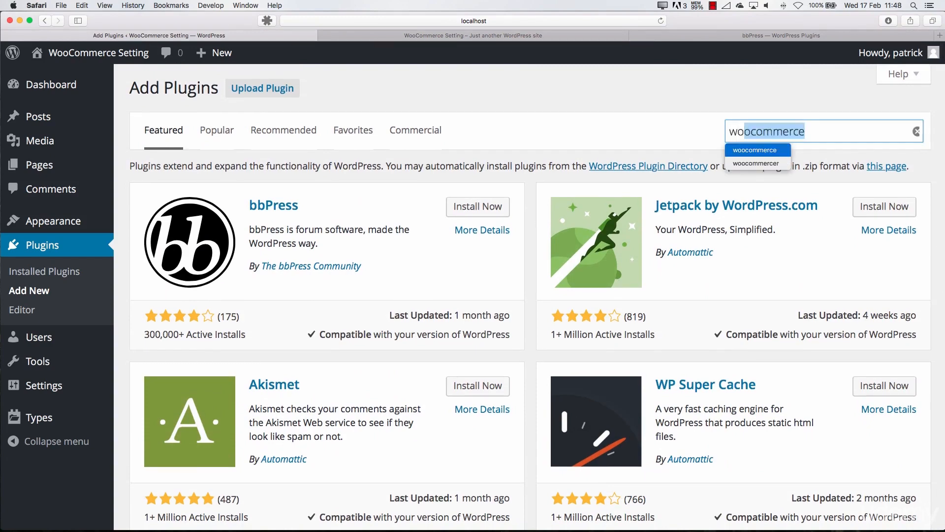
{"action": "key", "text": "BackSpace"}
{"action": "key", "text": "BackSpace"}
{"action": "type", "text": "erce"}
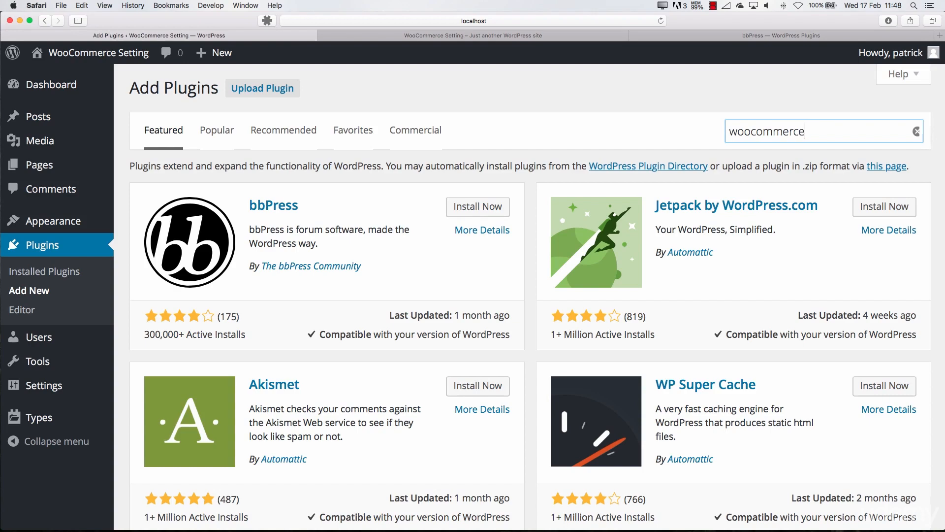
{"action": "key", "text": "Return"}
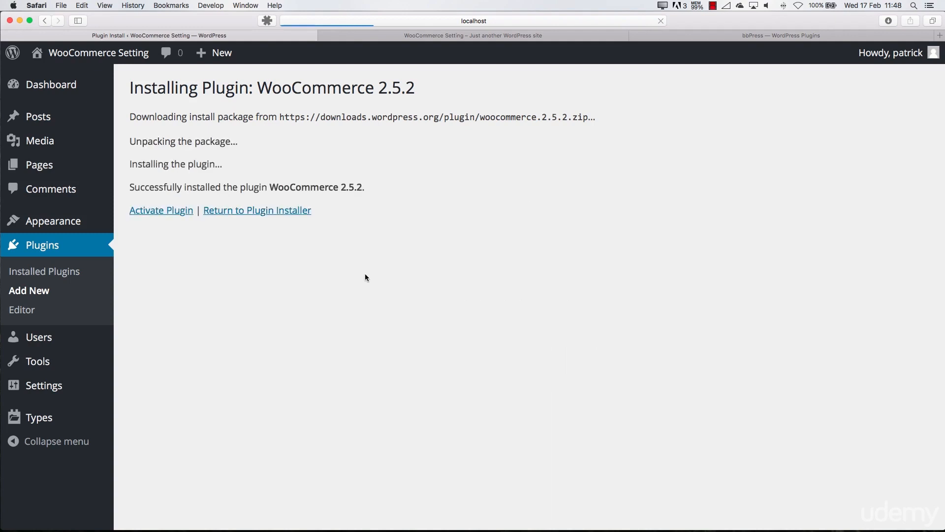
{"action": "left_click", "coordinate": [161, 211]}
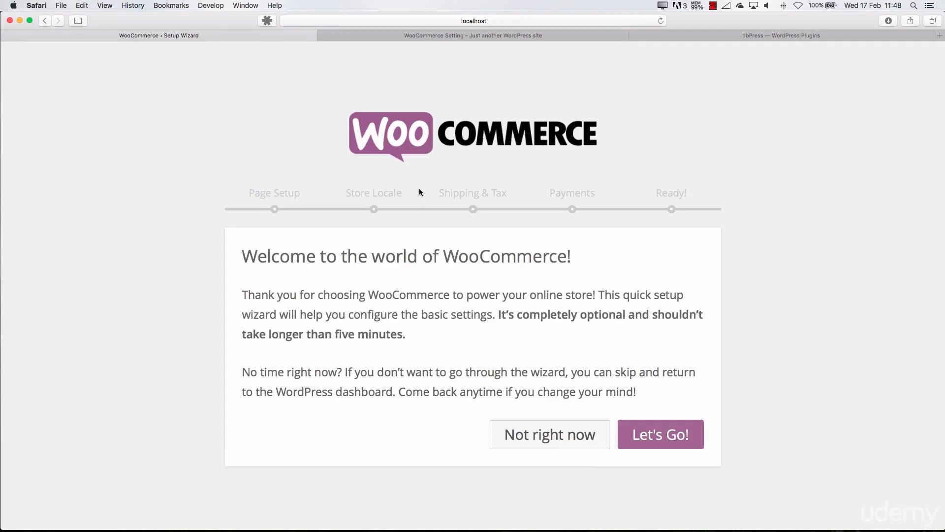
Skip the WooCommerce setup wizard for now, and view the WooCommerce entries added to the admin area
{"action": "left_click", "coordinate": [542, 21]}
{"action": "left_click", "coordinate": [105, 143]}
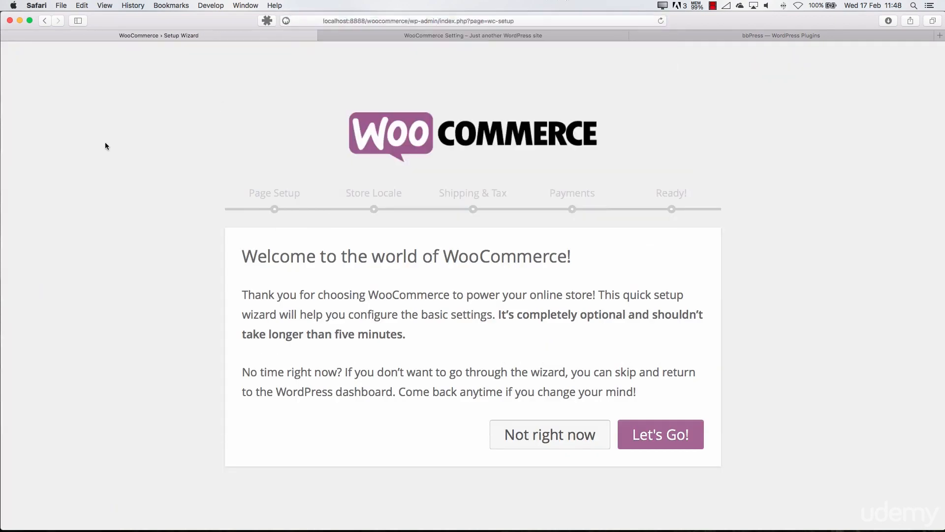
{"action": "left_click", "coordinate": [580, 436]}
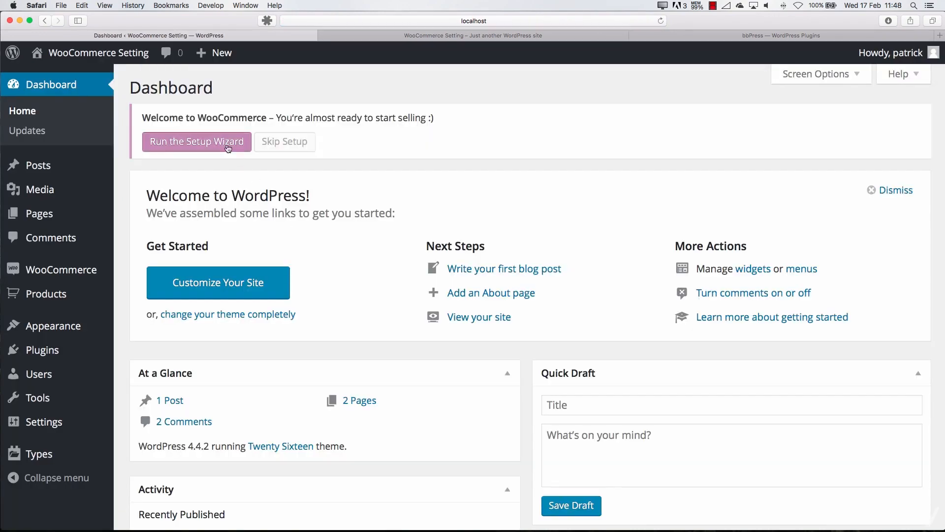
{"action": "mouse_move", "coordinate": [61, 272]}
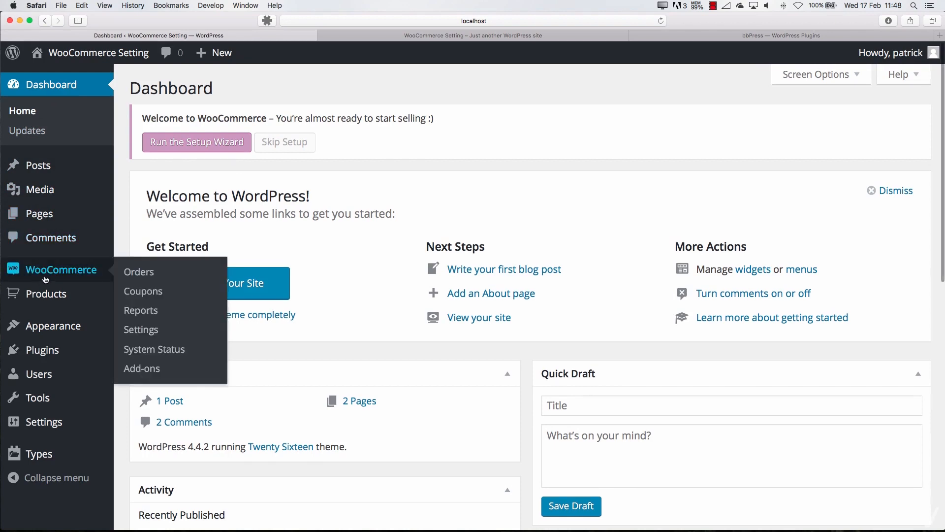
View the existing pages, then start the WooCommerce setup wizard and accept creation of the Shop, Cart, Checkout and My Account pages
{"action": "mouse_move", "coordinate": [54, 295]}
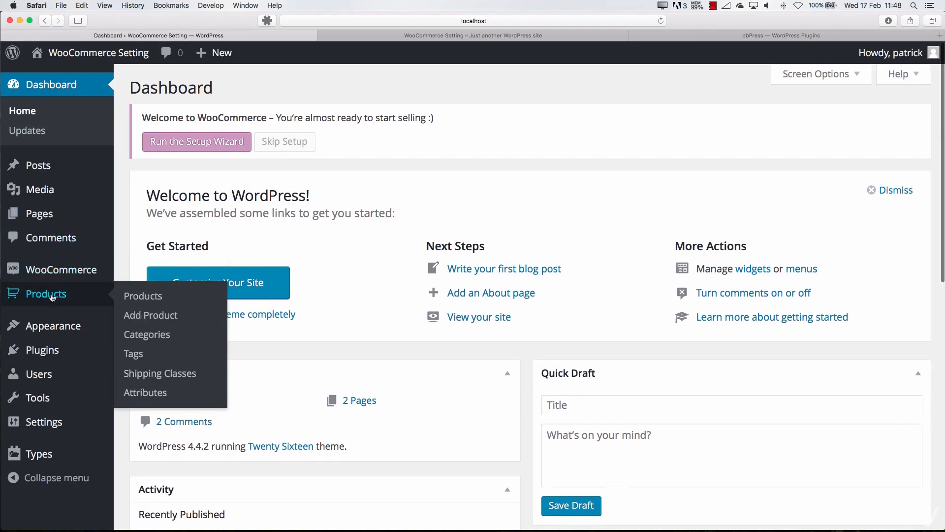
{"action": "left_click", "coordinate": [45, 219]}
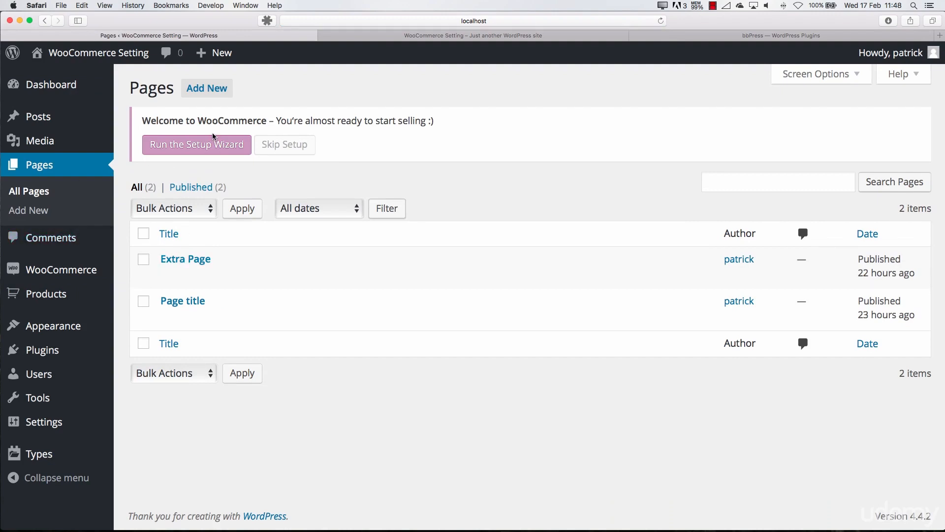
{"action": "left_click", "coordinate": [216, 153]}
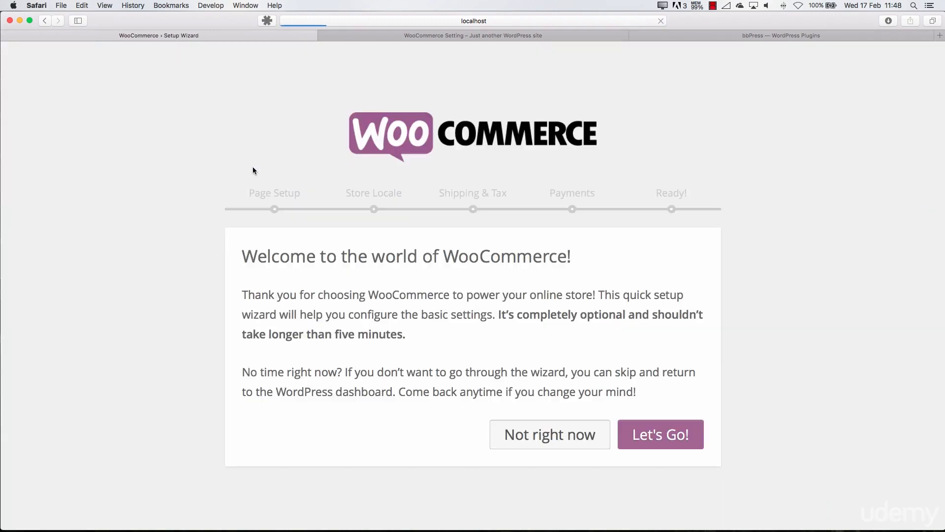
{"action": "left_click", "coordinate": [635, 437]}
{"action": "scroll", "coordinate": [586, 443], "scroll_direction": "down", "scroll_amount": 5}
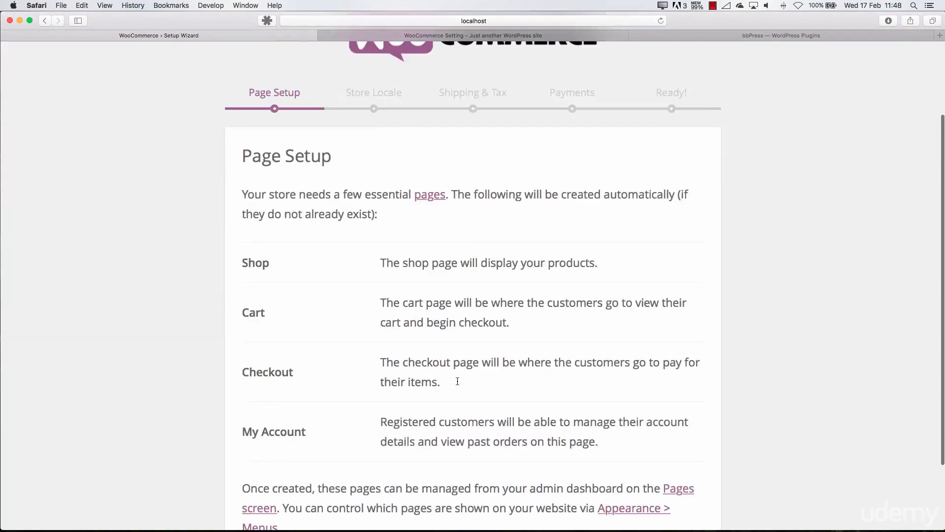
{"action": "left_click", "coordinate": [630, 486]}
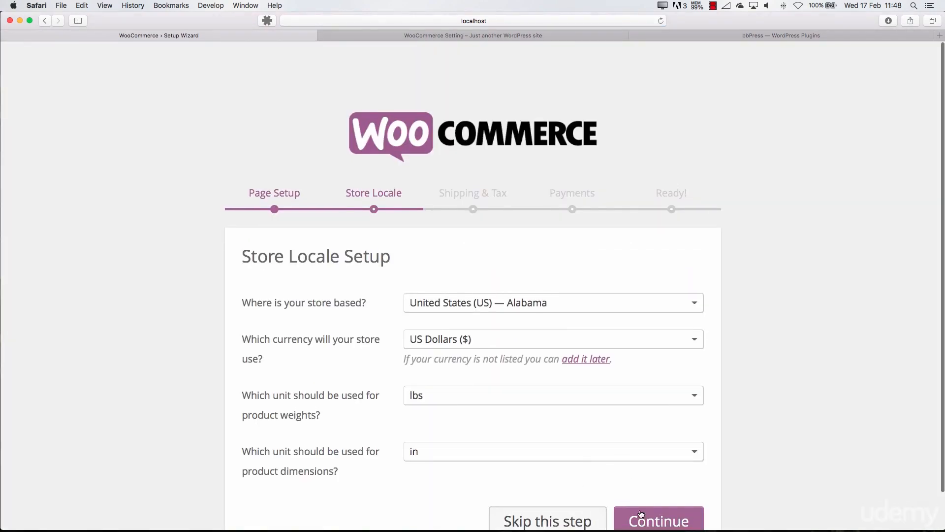
Complete the wizard with the default US locale, US Dollars, lbs and in, without shipping, tax or payment options, and return to the dashboard
{"action": "left_click", "coordinate": [641, 514]}
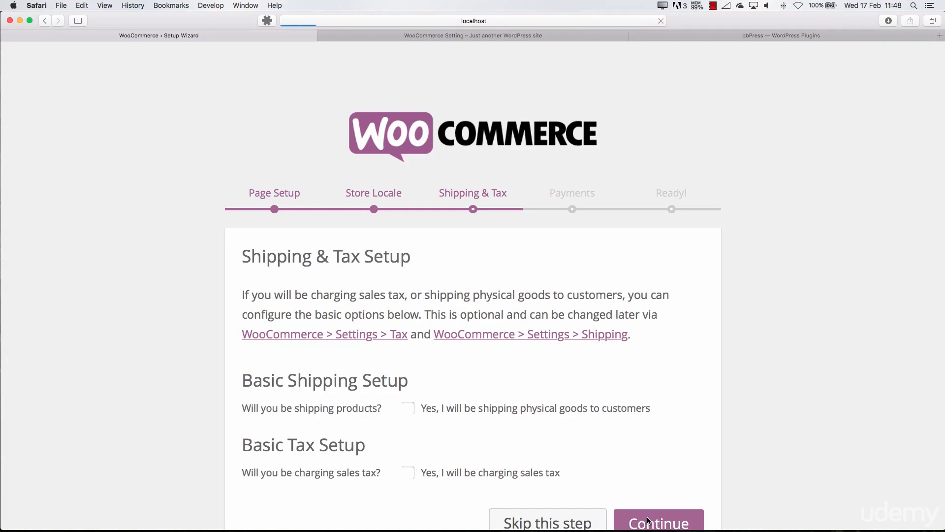
{"action": "scroll", "coordinate": [648, 512], "scroll_direction": "down", "scroll_amount": 5}
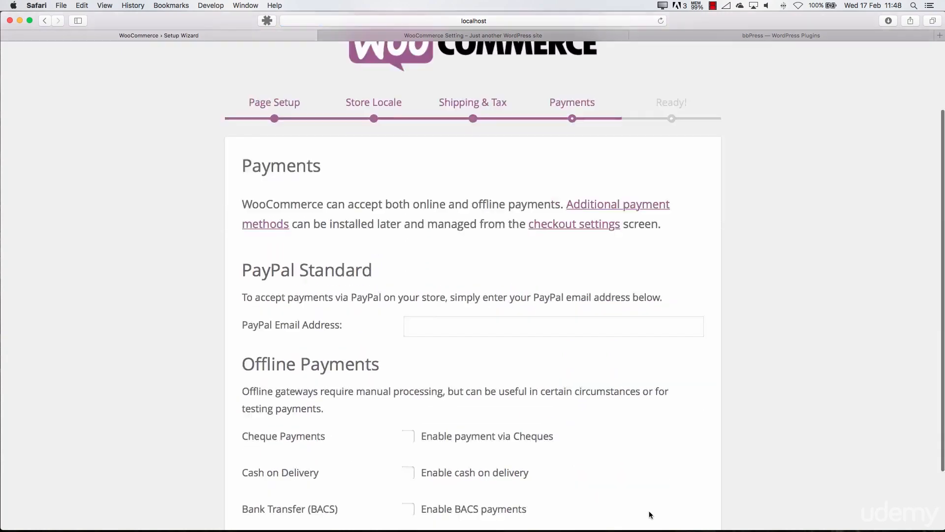
{"action": "left_click", "coordinate": [656, 491]}
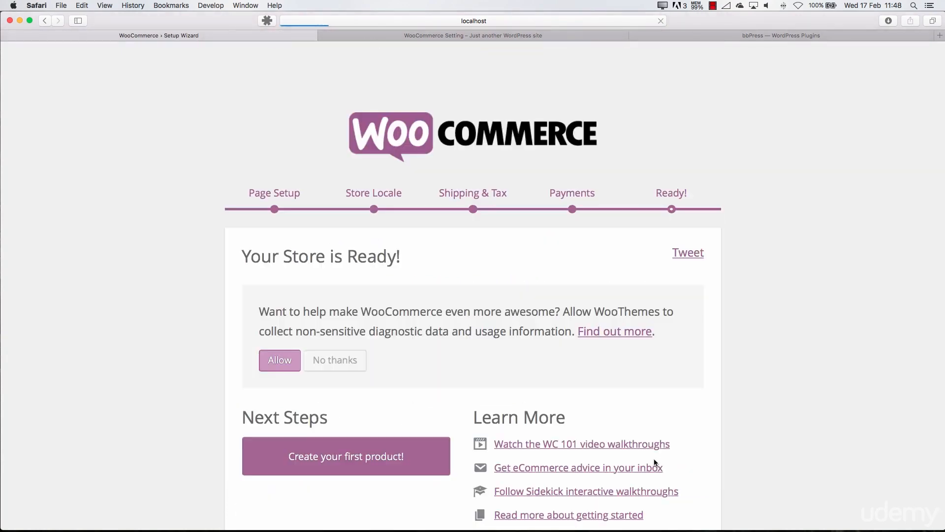
{"action": "scroll", "coordinate": [654, 463], "scroll_direction": "down", "scroll_amount": 2}
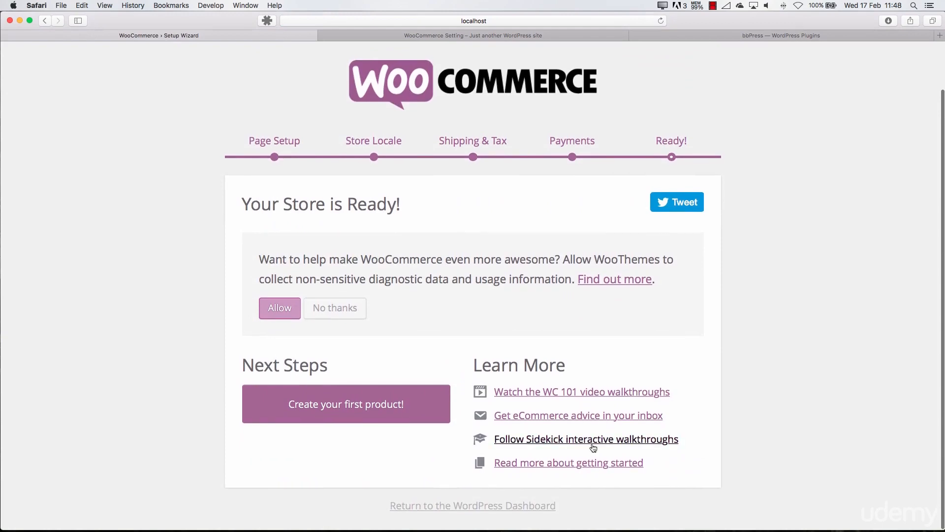
{"action": "left_click", "coordinate": [486, 505]}
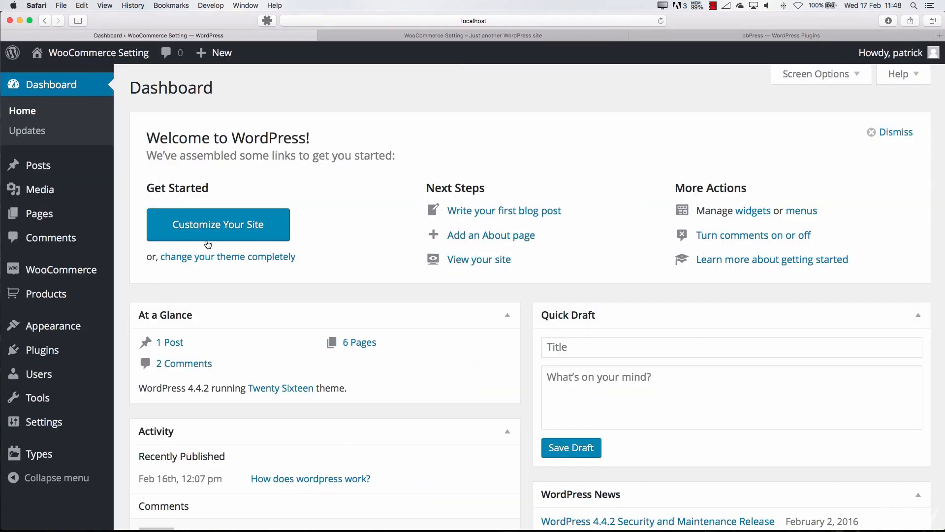
Examine the site's list of pages, and open the Shop page and view it on the site
{"action": "left_click", "coordinate": [40, 213]}
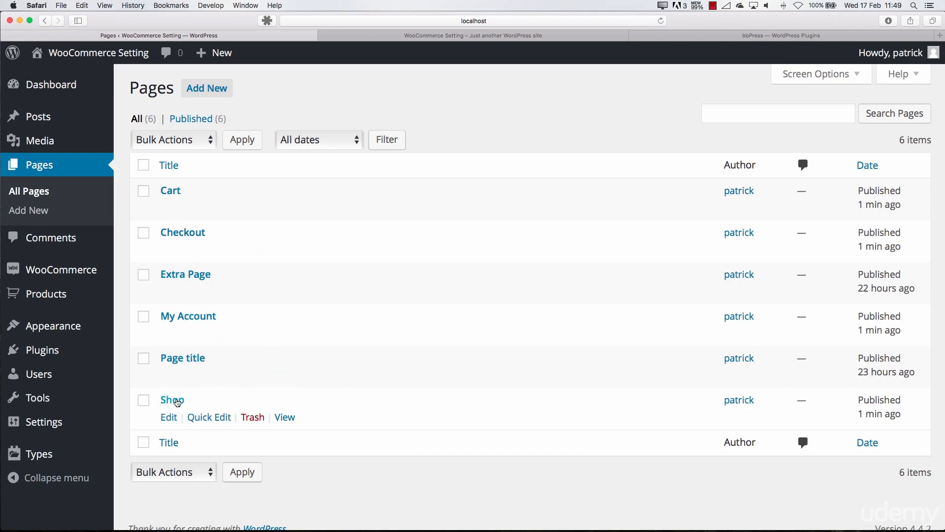
{"action": "left_click", "coordinate": [178, 402]}
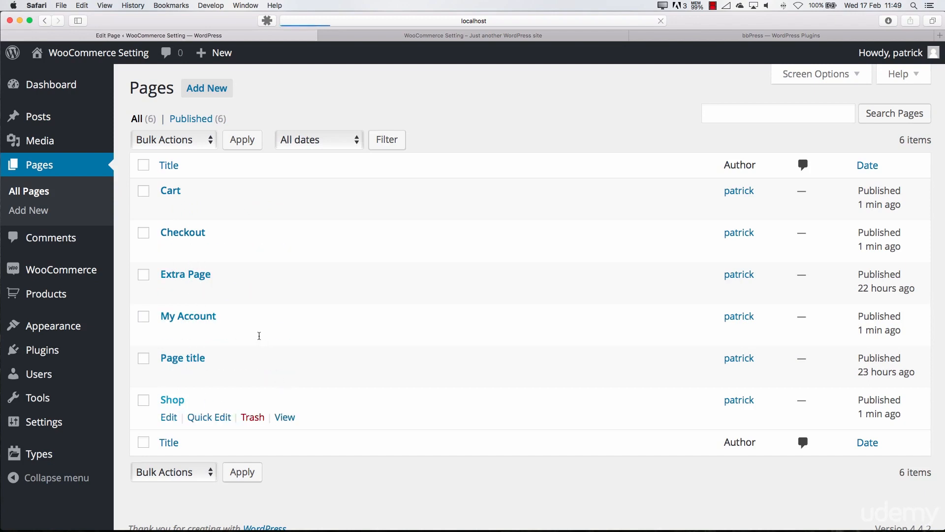
{"action": "left_click", "coordinate": [327, 152]}
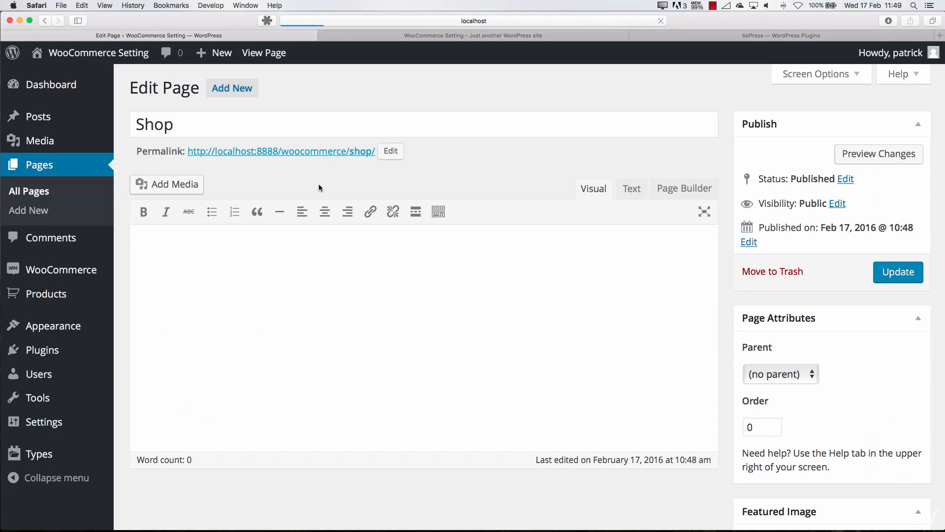
{"action": "scroll", "coordinate": [265, 246], "scroll_direction": "down", "scroll_amount": 4}
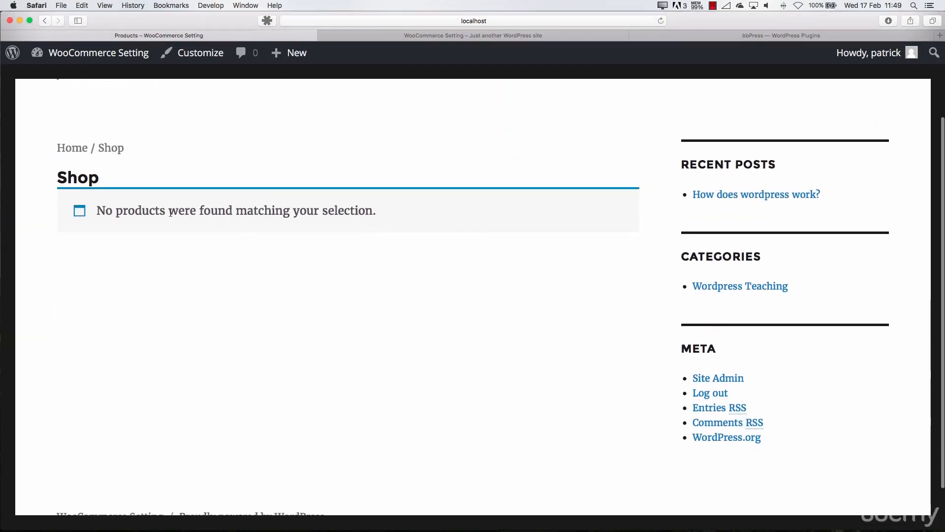
{"action": "scroll", "coordinate": [199, 230], "scroll_direction": "up", "scroll_amount": 3}
{"action": "scroll", "coordinate": [245, 224], "scroll_direction": "down", "scroll_amount": 5}
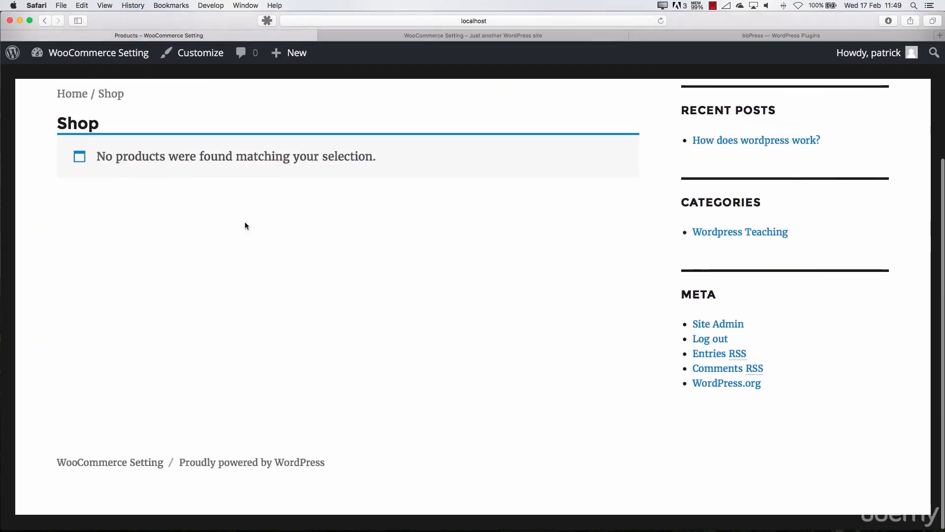
View the site's front page, and return to the admin dashboard
{"action": "left_click", "coordinate": [377, 35]}
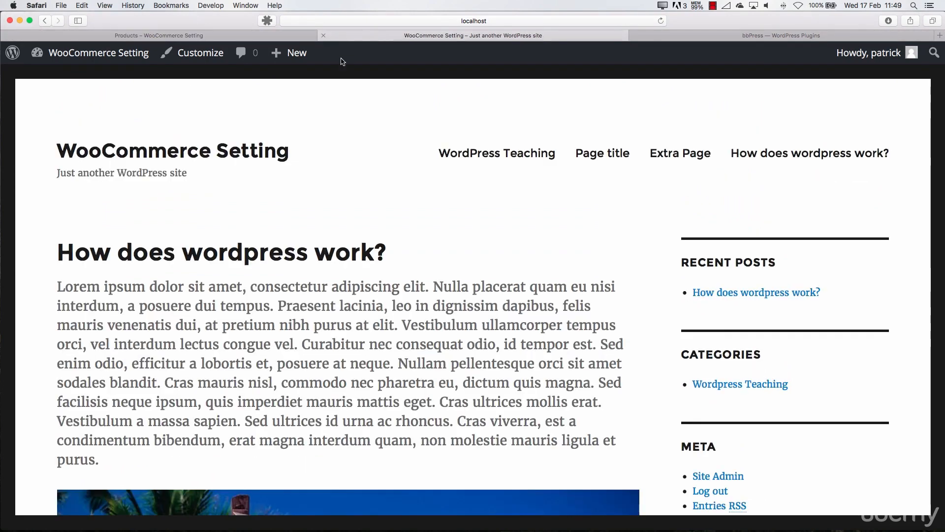
{"action": "left_click", "coordinate": [280, 36]}
{"action": "mouse_move", "coordinate": [99, 52]}
{"action": "left_click", "coordinate": [98, 82]}
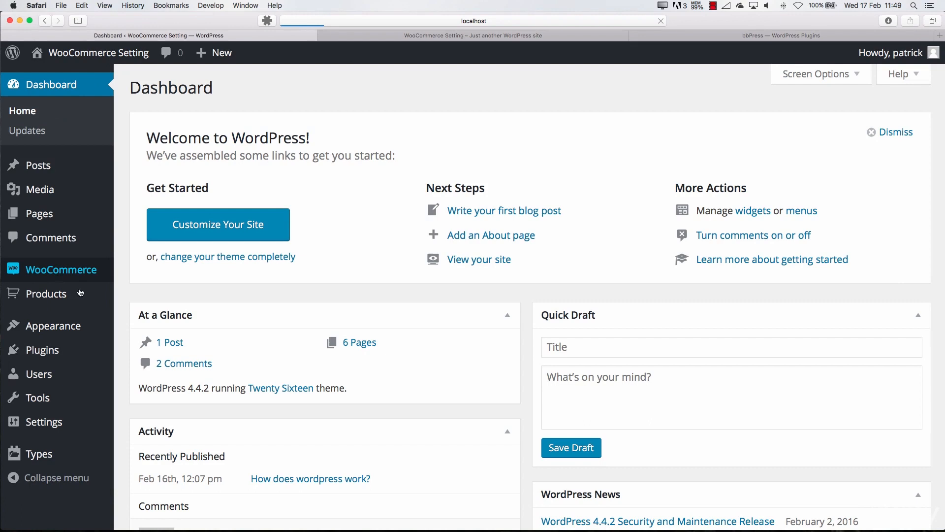
View the WooCommerce orders list and the products list with its related entries
{"action": "left_click", "coordinate": [64, 271]}
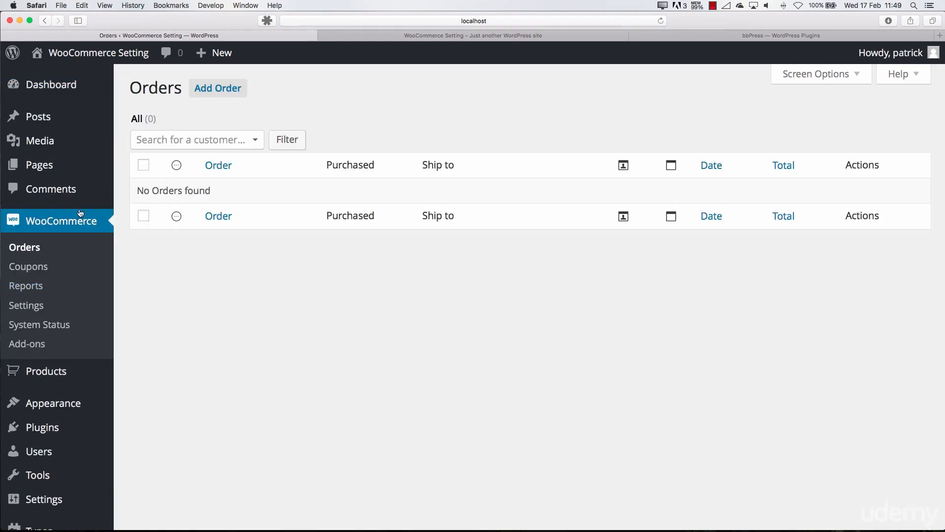
{"action": "left_click", "coordinate": [41, 374]}
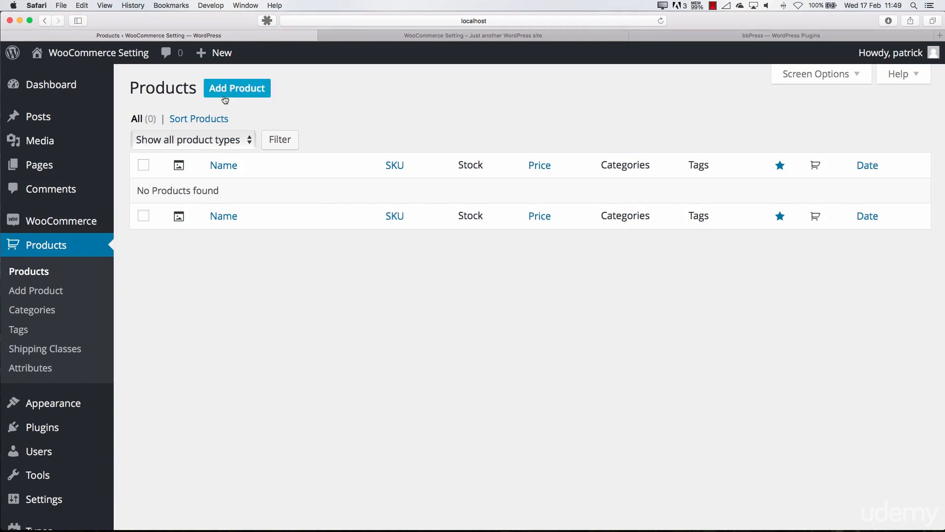
{"action": "scroll", "coordinate": [74, 384], "scroll_direction": "down", "scroll_amount": 3}
{"action": "mouse_move", "coordinate": [76, 383]}
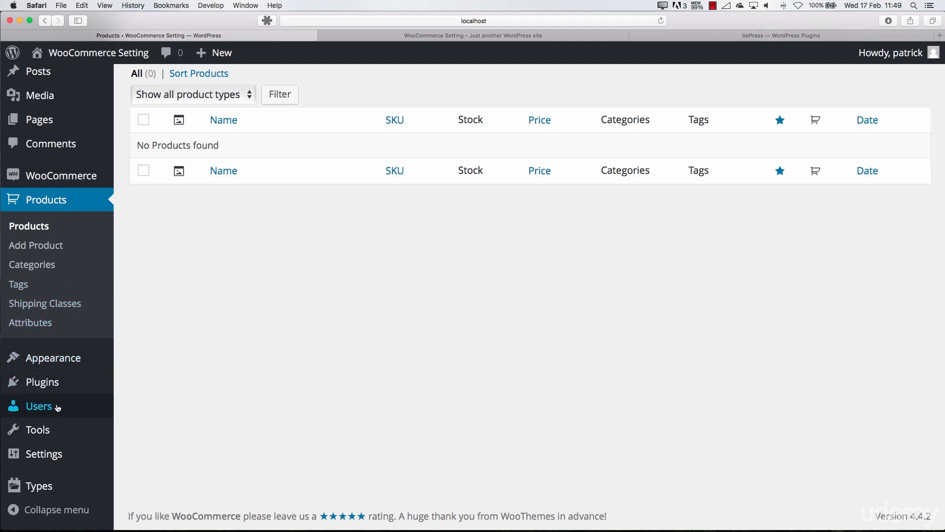
View the site's list of users, and open the form for adding a new user
{"action": "mouse_move", "coordinate": [54, 413]}
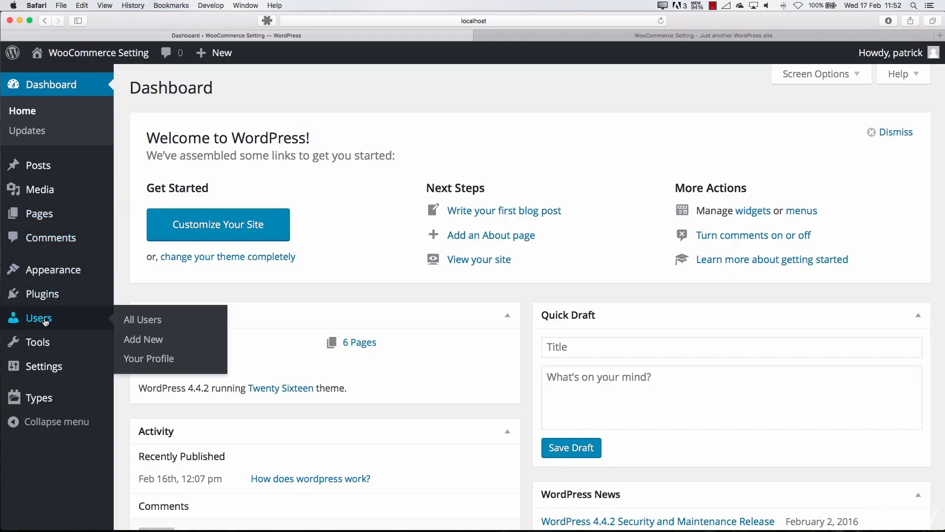
{"action": "left_click", "coordinate": [51, 323]}
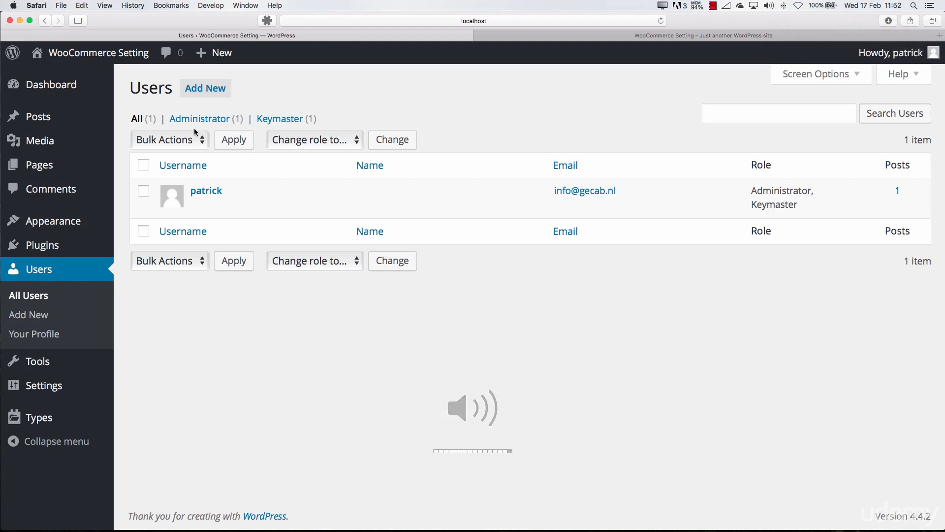
{"action": "key", "text": "XF86AudioMute"}
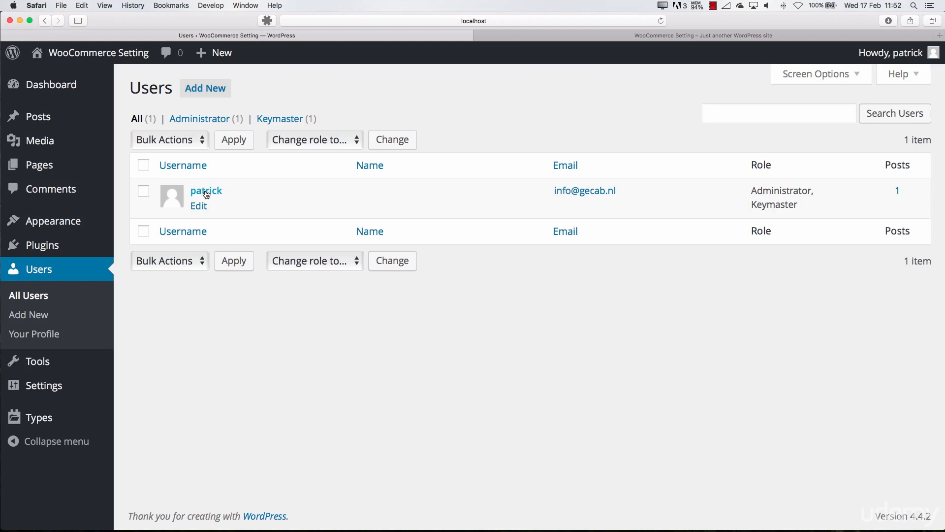
{"action": "left_click", "coordinate": [204, 88]}
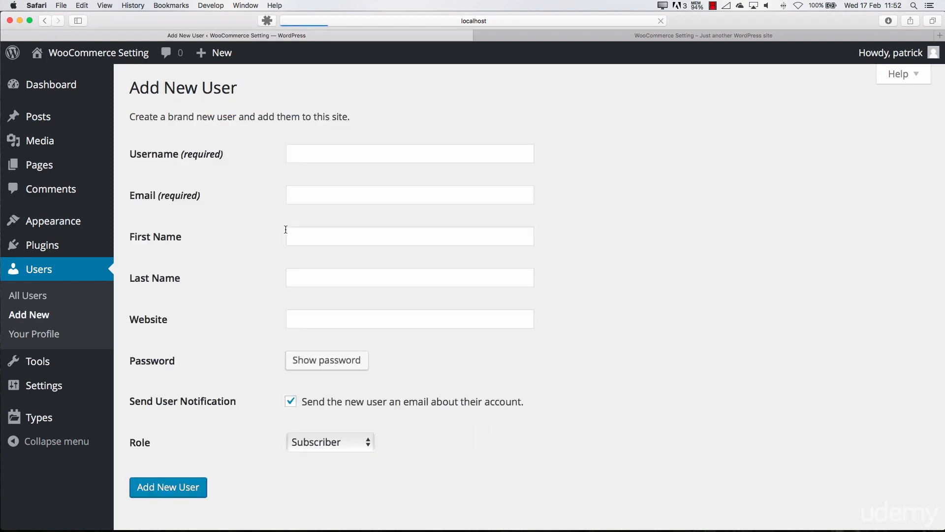
Examine the roles that can be assigned to a new user, leaving the role as Subscriber
{"action": "left_click", "coordinate": [323, 443]}
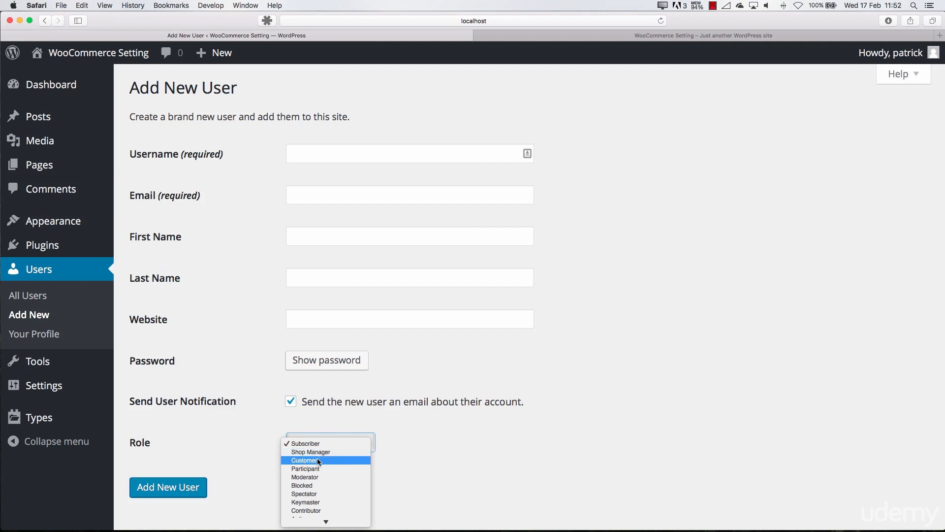
{"action": "scroll", "coordinate": [317, 457], "scroll_direction": "down", "scroll_amount": 2}
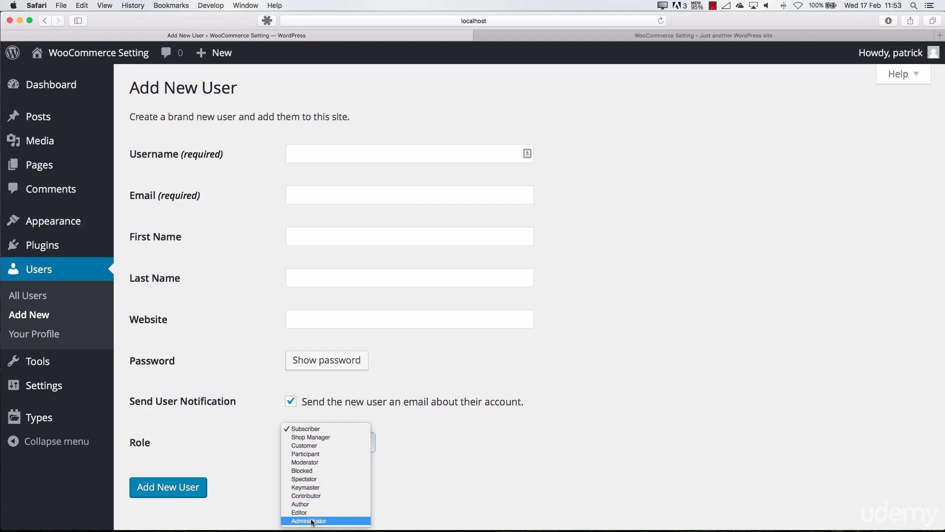
{"action": "left_click", "coordinate": [417, 475]}
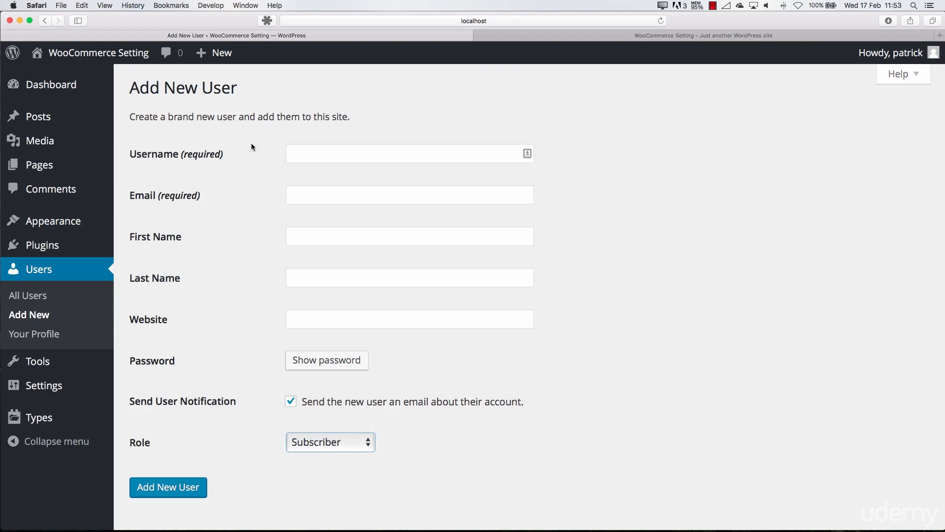
Enter the username test and fill in the new user's email, first name and last name, leaving the website blank
{"action": "left_click", "coordinate": [305, 154]}
{"action": "type", "text": "test"}
{"action": "key", "text": "Tab"}
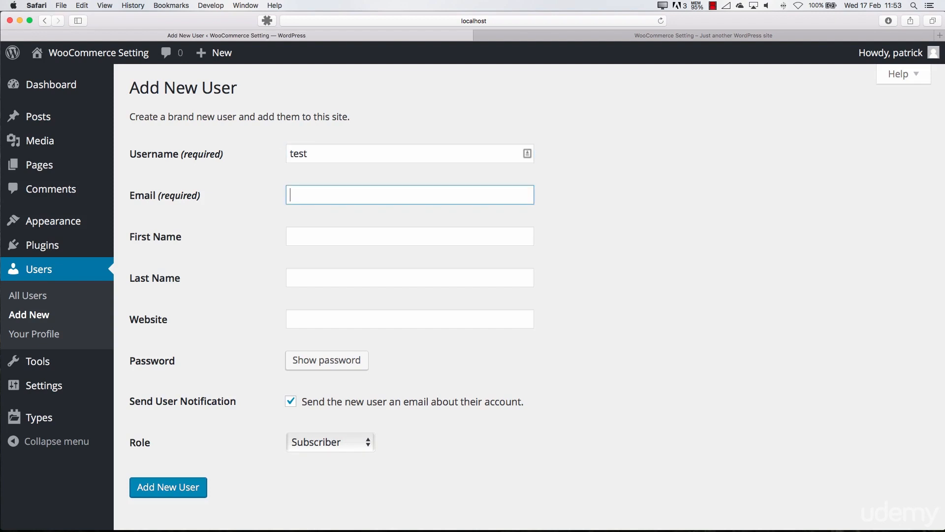
{"action": "key", "text": "Tab"}
{"action": "type", "text": "Testi"}
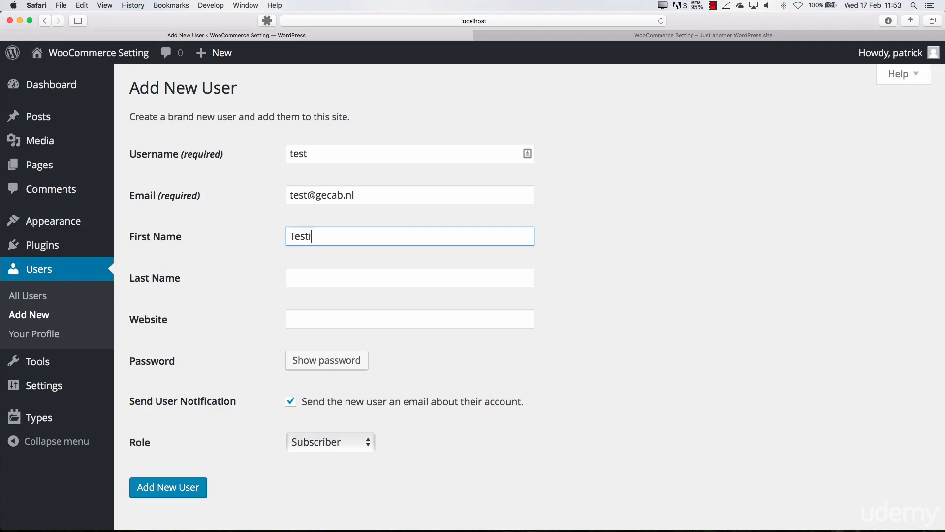
{"action": "key", "text": "Tab"}
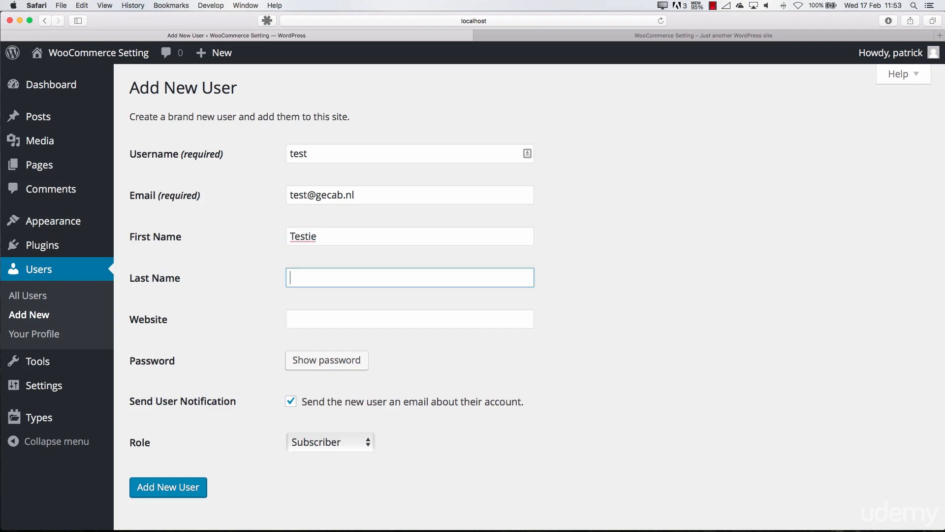
{"action": "type", "text": "Jansen"}
{"action": "key", "text": "Tab"}
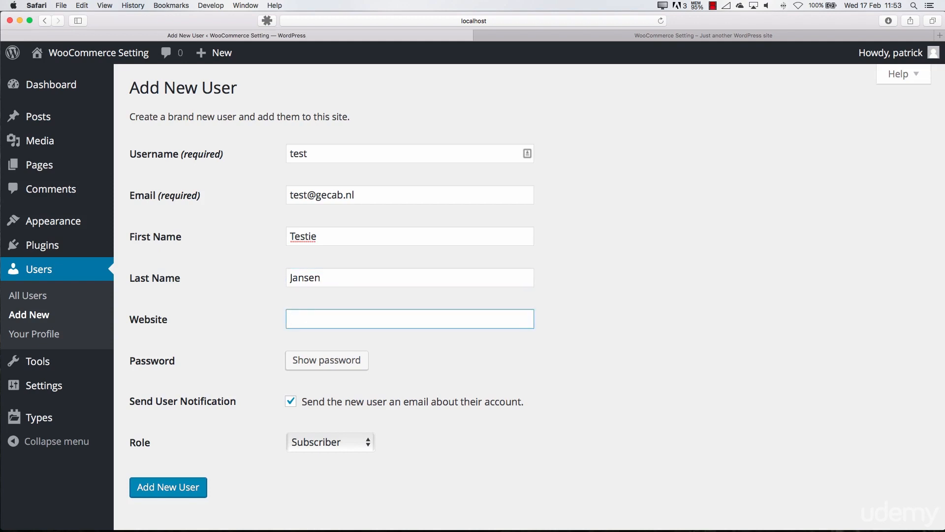
{"action": "key", "text": "Tab"}
Replace the generated password with the new user's own password, and confirm use of the weak password
{"action": "left_click", "coordinate": [329, 366]}
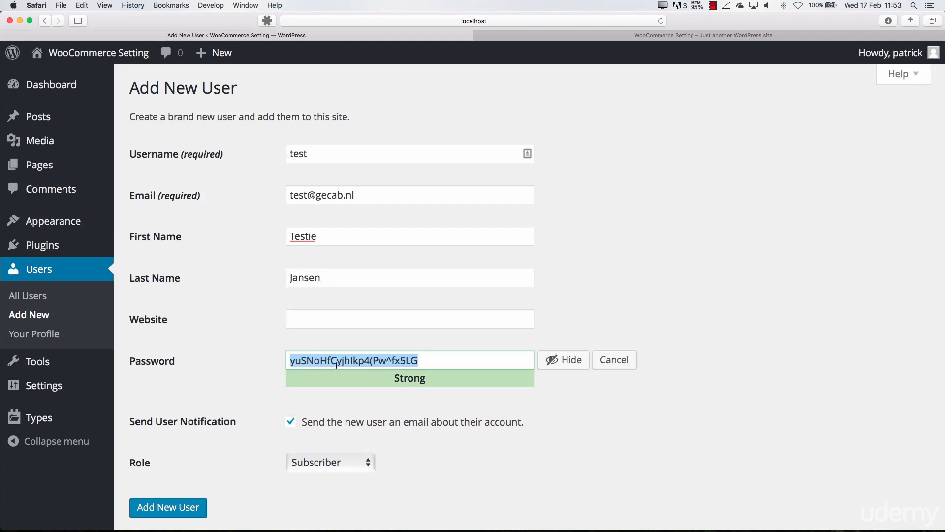
{"action": "left_click", "coordinate": [422, 361]}
{"action": "left_click_drag", "start_coordinate": [422, 361], "coordinate": [301, 360]}
{"action": "key", "text": "BackSpace"}
{"action": "key", "text": "BackSpace"}
{"action": "key", "text": "BackSpace"}
{"action": "type", "text": "test123"}
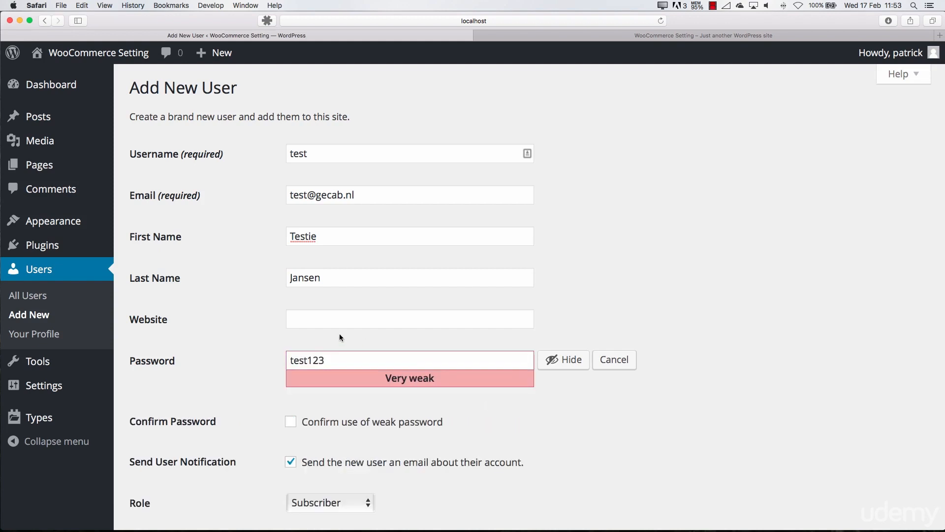
{"action": "scroll", "coordinate": [339, 333], "scroll_direction": "down", "scroll_amount": 3}
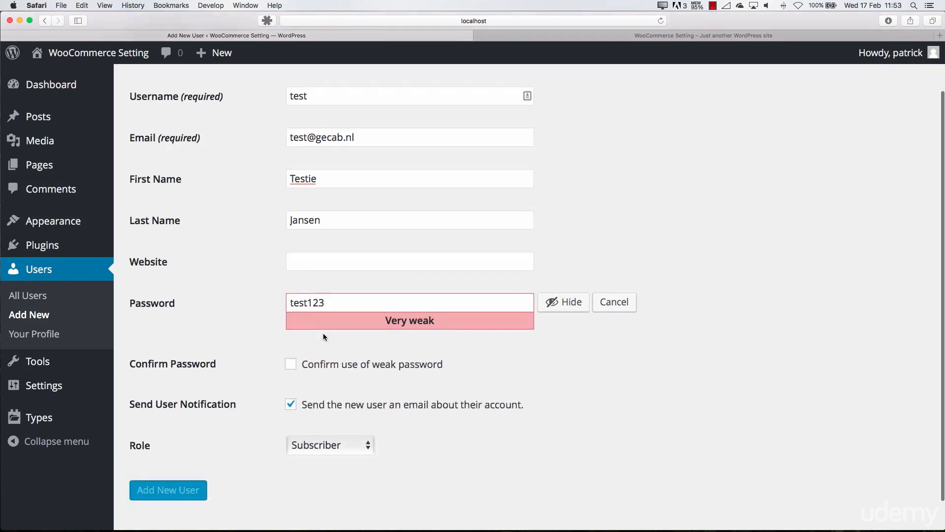
{"action": "left_click", "coordinate": [322, 333]}
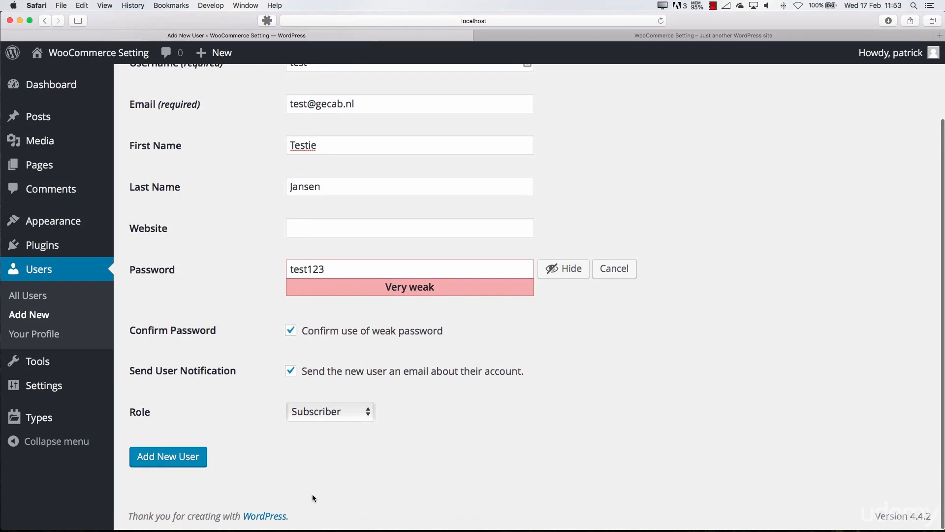
Assign the Author role to the new user, add the user to the site, and dismiss the offer to remember the password
{"action": "left_click", "coordinate": [325, 412]}
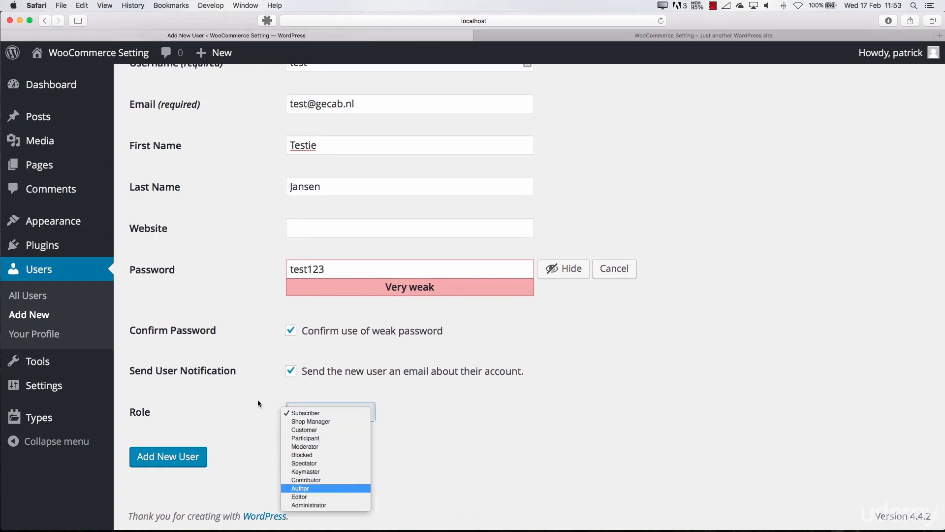
{"action": "key", "text": "Return"}
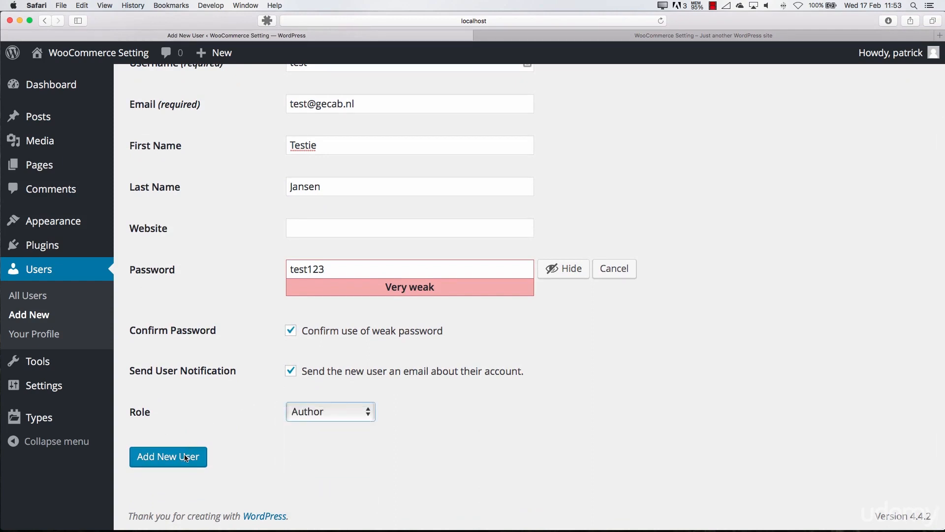
{"action": "scroll", "coordinate": [216, 377], "scroll_direction": "up", "scroll_amount": 2}
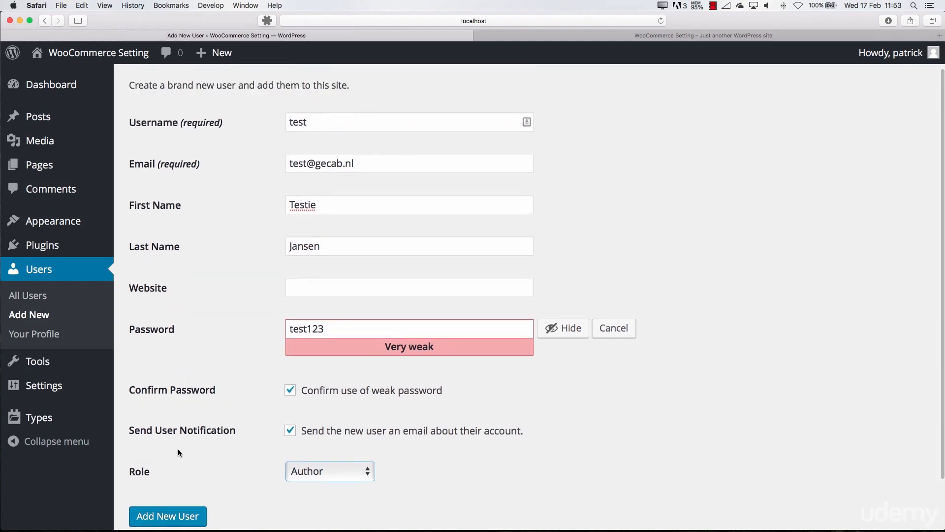
{"action": "scroll", "coordinate": [178, 447], "scroll_direction": "down", "scroll_amount": 2}
{"action": "key", "text": "Return"}
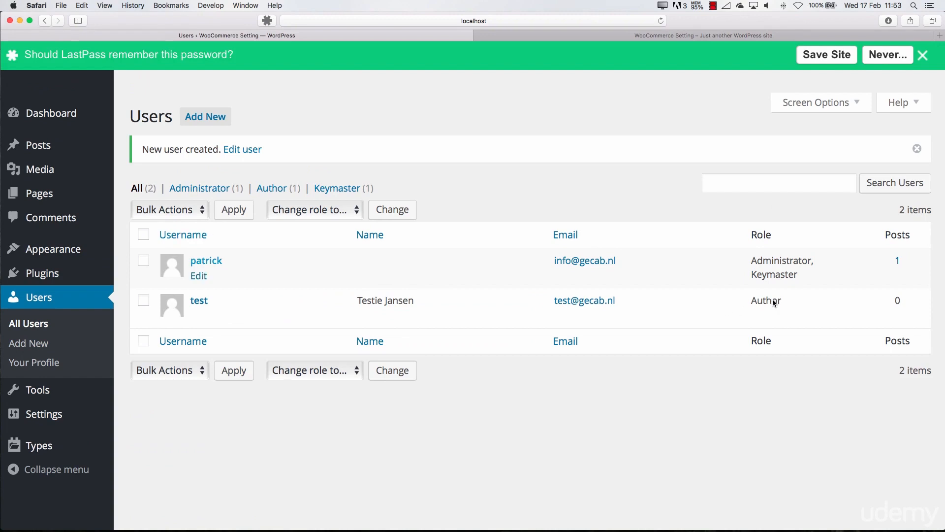
{"action": "left_click", "coordinate": [922, 55]}
Log out of the administrator account and log in as test with that user's password
{"action": "mouse_move", "coordinate": [892, 53]}
{"action": "left_click", "coordinate": [838, 122]}
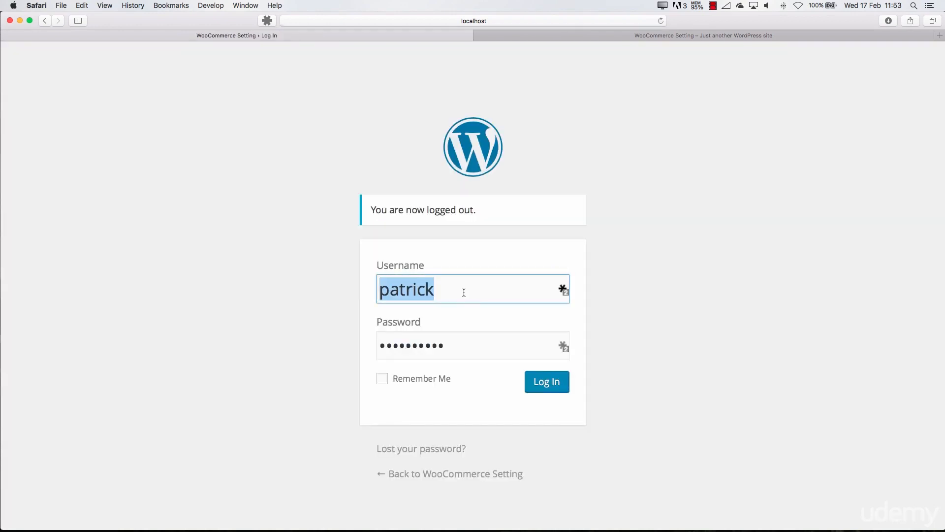
{"action": "type", "text": "test"}
{"action": "key", "text": "Tab"}
{"action": "type", "text": "123456"}
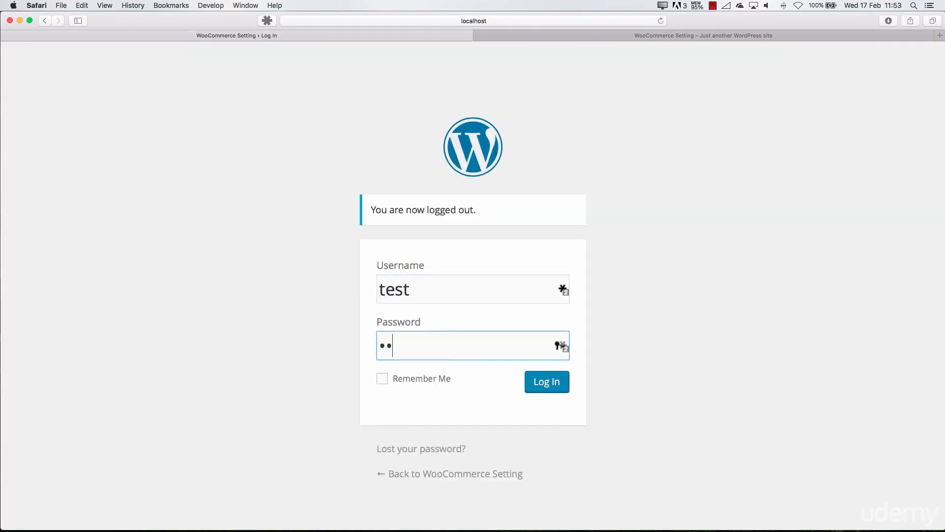
{"action": "type", "text": "7"}
{"action": "key", "text": "Return"}
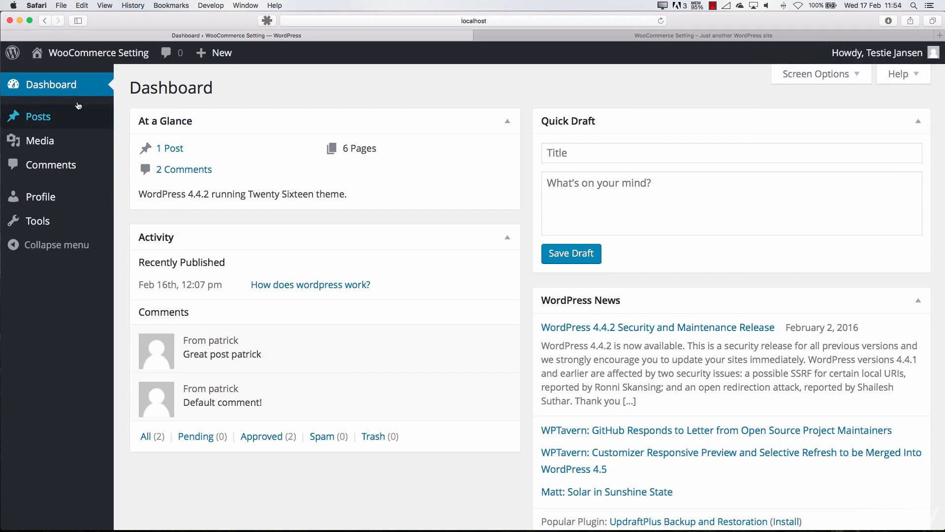
View the posts, media and comments pages available to the author account
{"action": "mouse_move", "coordinate": [65, 129]}
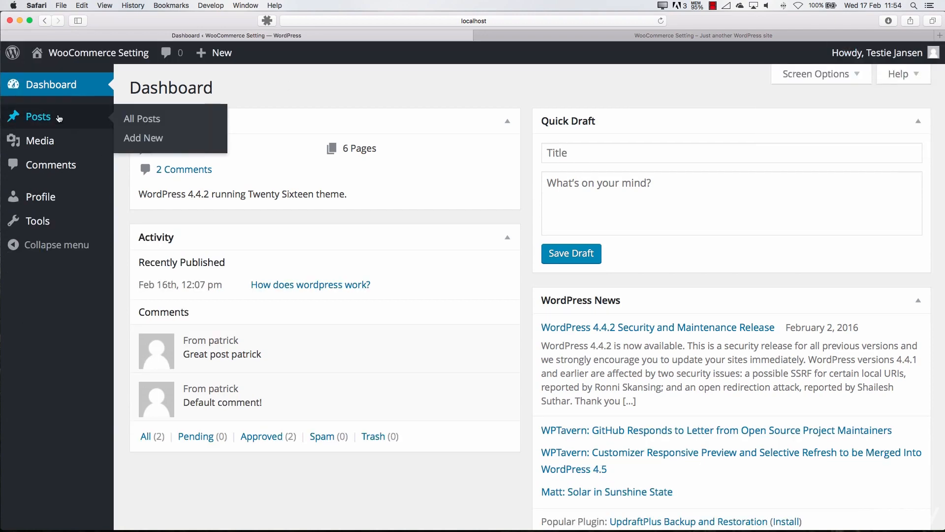
{"action": "left_click", "coordinate": [50, 120]}
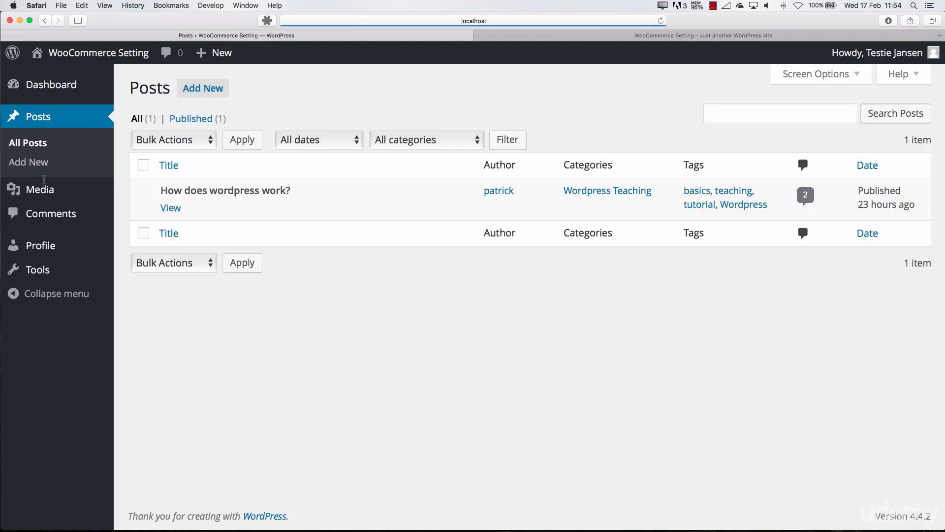
{"action": "left_click", "coordinate": [49, 193]}
{"action": "left_click", "coordinate": [52, 212]}
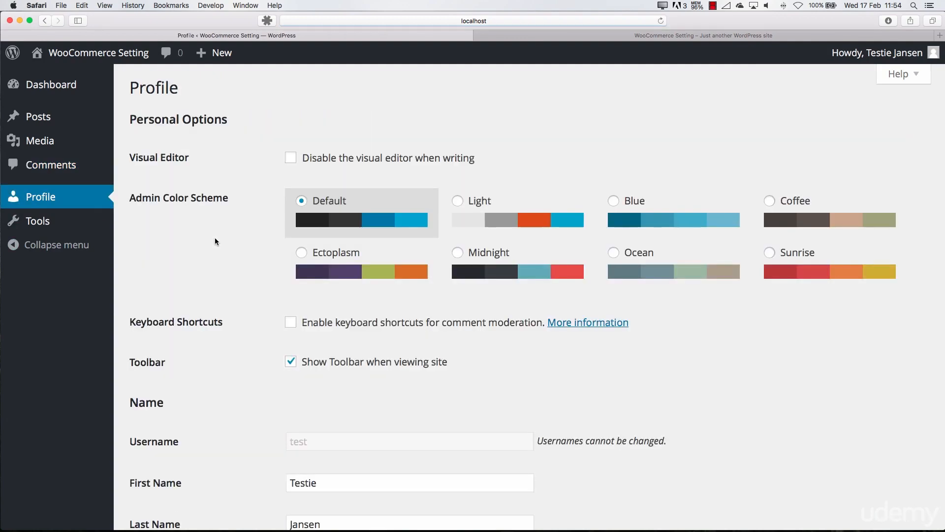
Examine the author's own profile page, from the personal options down through the contact info and profile picture
{"action": "scroll", "coordinate": [215, 237], "scroll_direction": "down", "scroll_amount": 5}
{"action": "scroll", "coordinate": [215, 237], "scroll_direction": "down", "scroll_amount": 6}
{"action": "scroll", "coordinate": [217, 237], "scroll_direction": "up", "scroll_amount": 2}
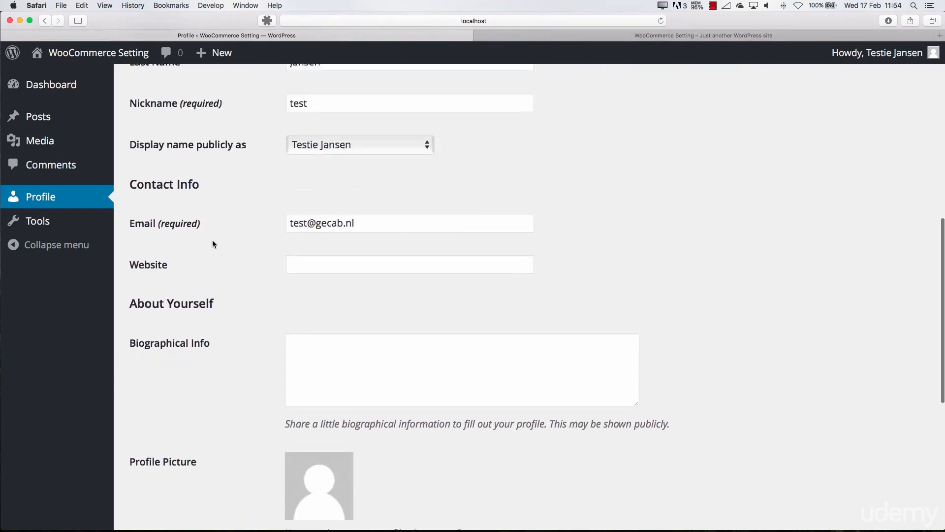
{"action": "scroll", "coordinate": [212, 240], "scroll_direction": "down", "scroll_amount": 4}
{"action": "scroll", "coordinate": [212, 241], "scroll_direction": "down", "scroll_amount": 5}
{"action": "scroll", "coordinate": [211, 241], "scroll_direction": "up", "scroll_amount": 15}
{"action": "scroll", "coordinate": [211, 241], "scroll_direction": "down", "scroll_amount": 1}
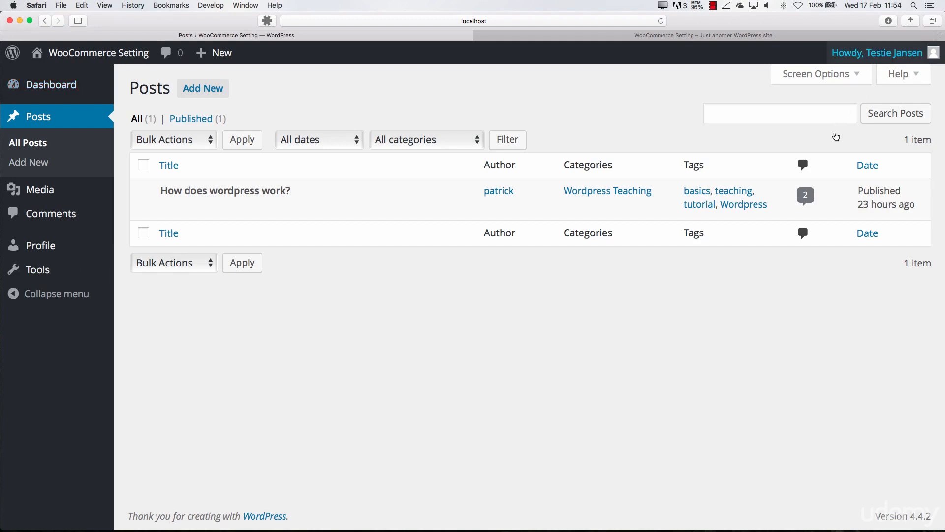
Log out of the test account and log back in with the administrator's saved credentials
{"action": "mouse_move", "coordinate": [876, 53]}
{"action": "left_click", "coordinate": [835, 136]}
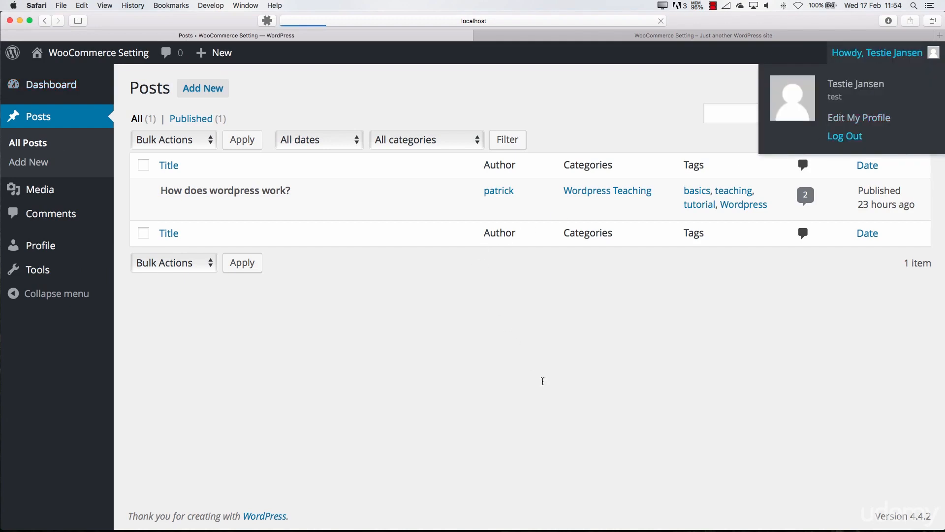
{"action": "key", "text": "Return"}
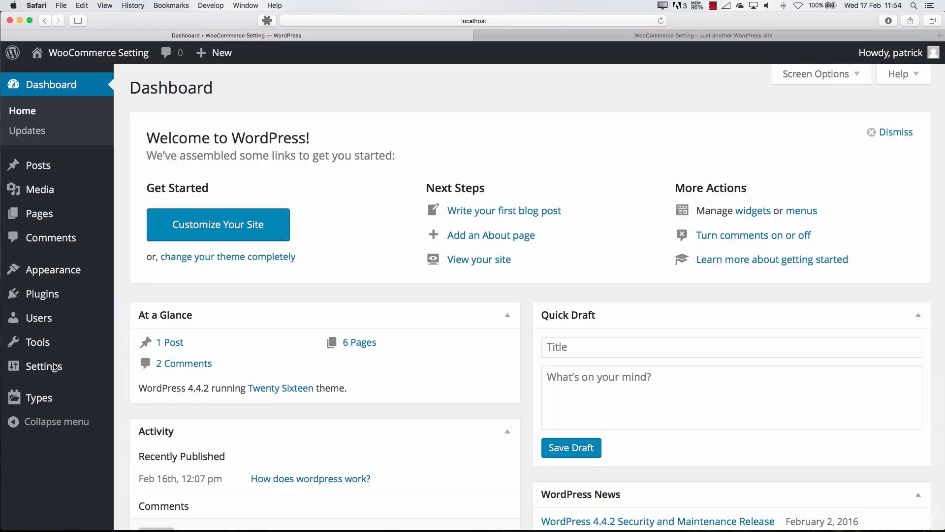
Open the test user's account for editing from the site's list of users, at the role setting
{"action": "left_click", "coordinate": [39, 317]}
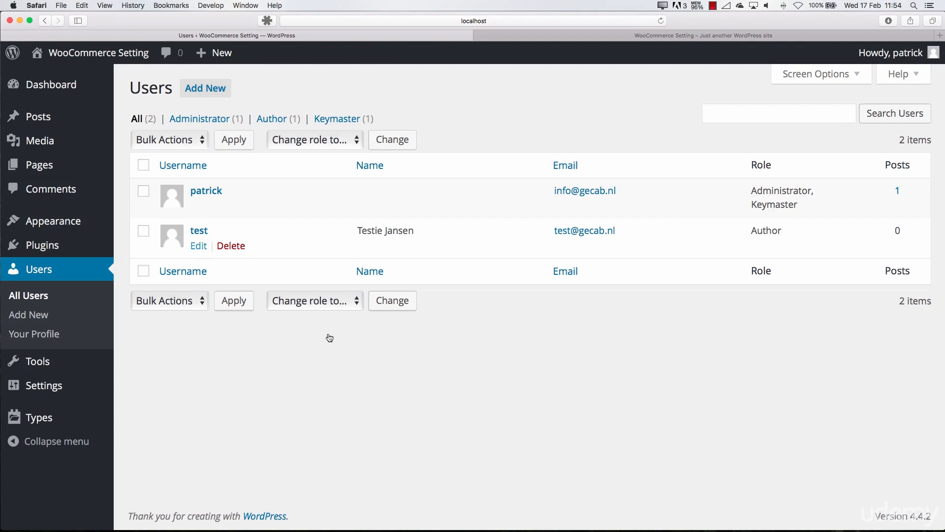
{"action": "left_click", "coordinate": [198, 246]}
{"action": "scroll", "coordinate": [318, 224], "scroll_direction": "down", "scroll_amount": 5}
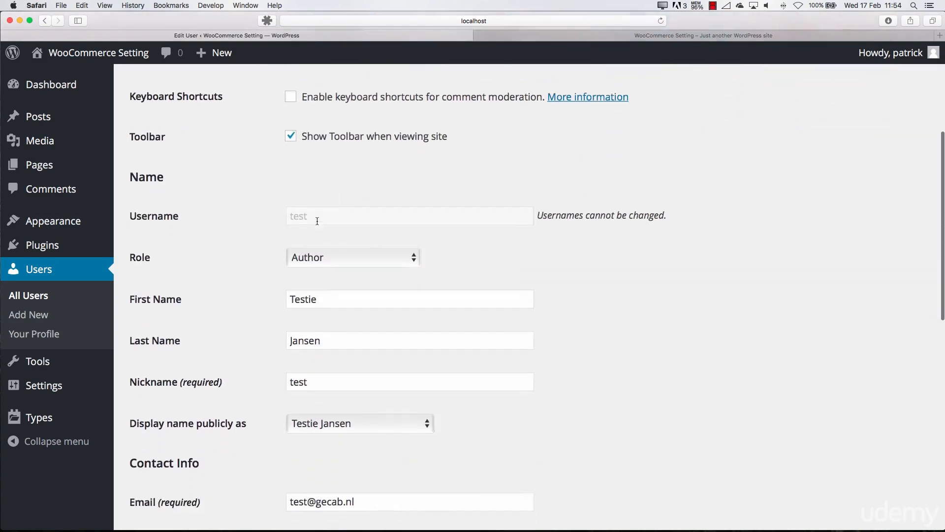
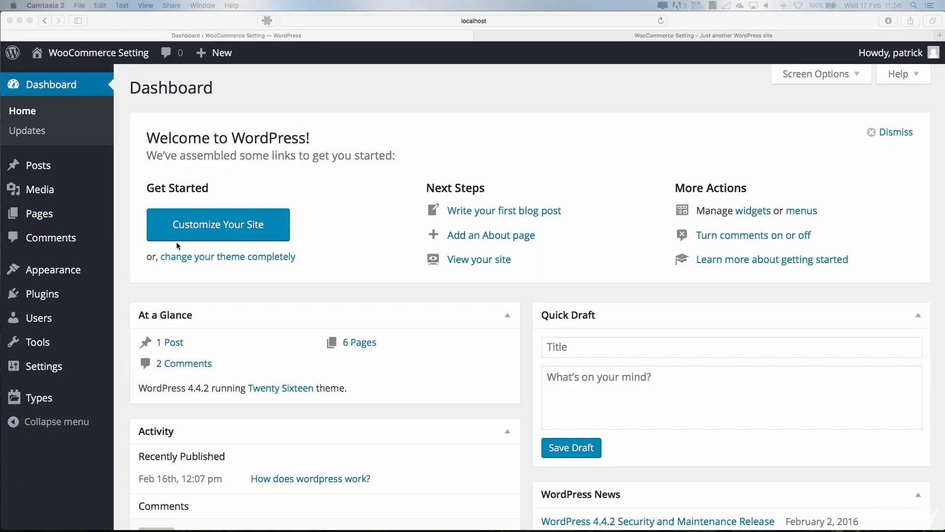
Open the site's tools and look over the page of available tools
{"action": "left_click", "coordinate": [39, 344]}
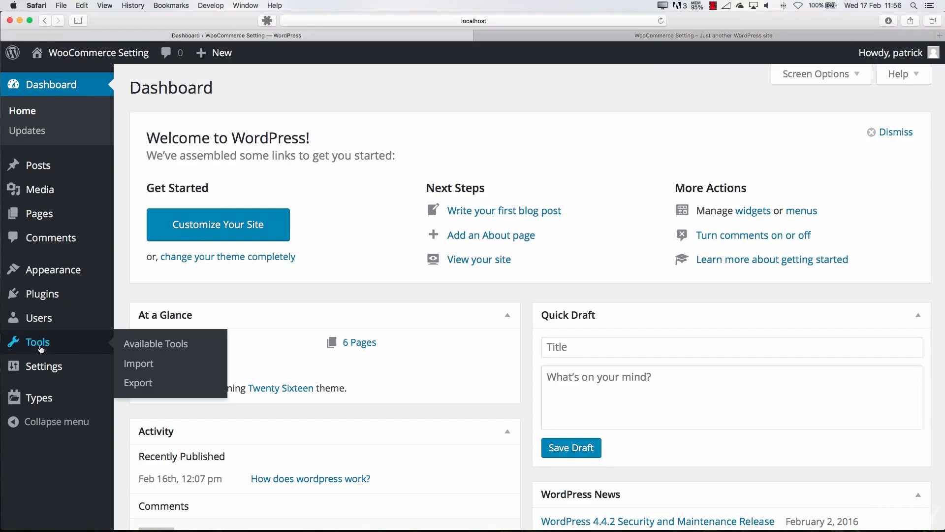
{"action": "left_click", "coordinate": [41, 348]}
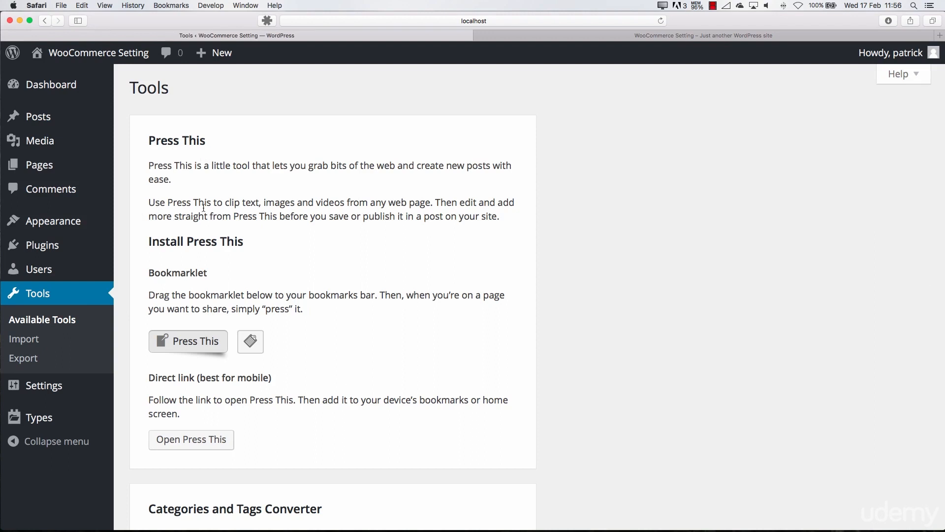
{"action": "scroll", "coordinate": [201, 219], "scroll_direction": "down", "scroll_amount": 3}
{"action": "scroll", "coordinate": [187, 246], "scroll_direction": "up", "scroll_amount": 3}
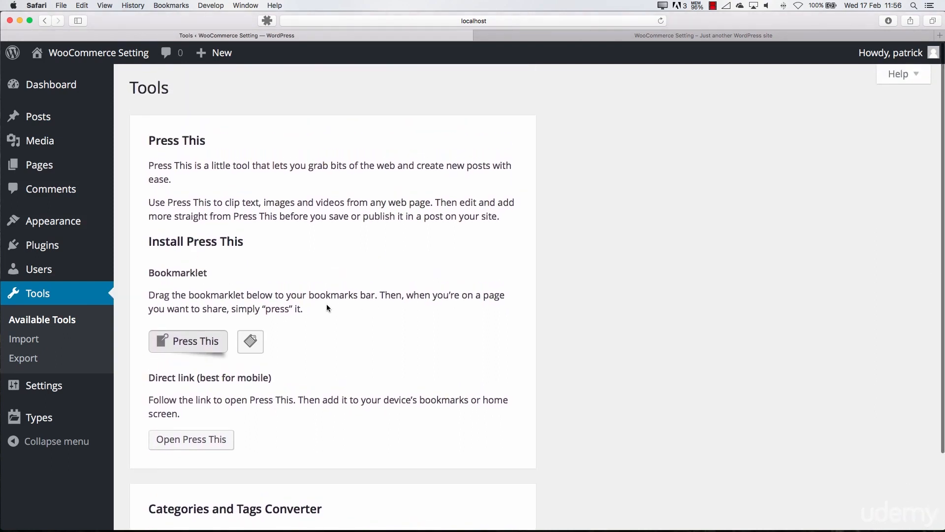
View the import page and the export page's options for exporting posts, and return to the available tools
{"action": "left_click", "coordinate": [32, 337]}
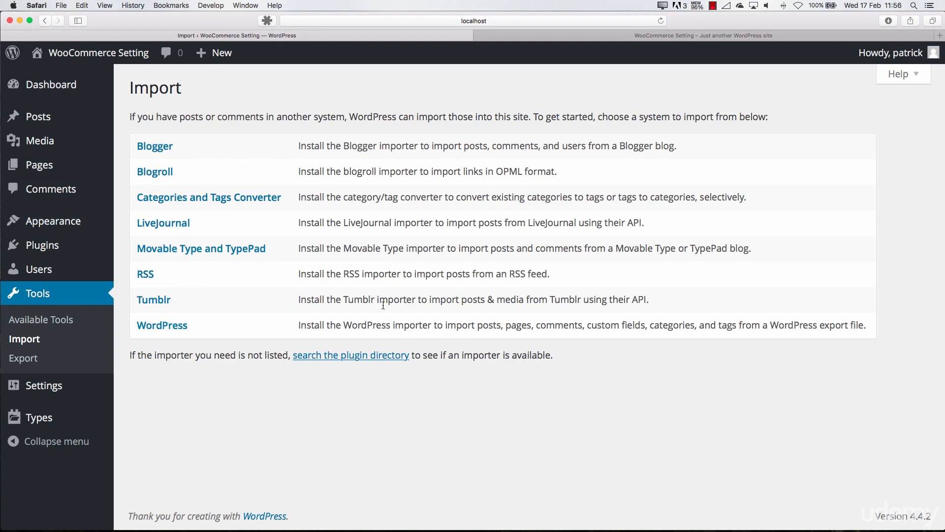
{"action": "left_click", "coordinate": [52, 359]}
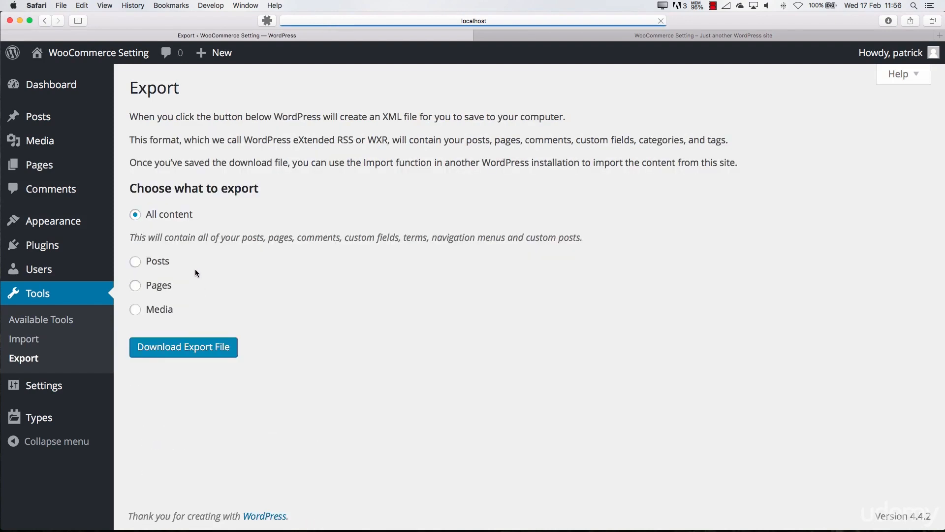
{"action": "left_click", "coordinate": [136, 261]}
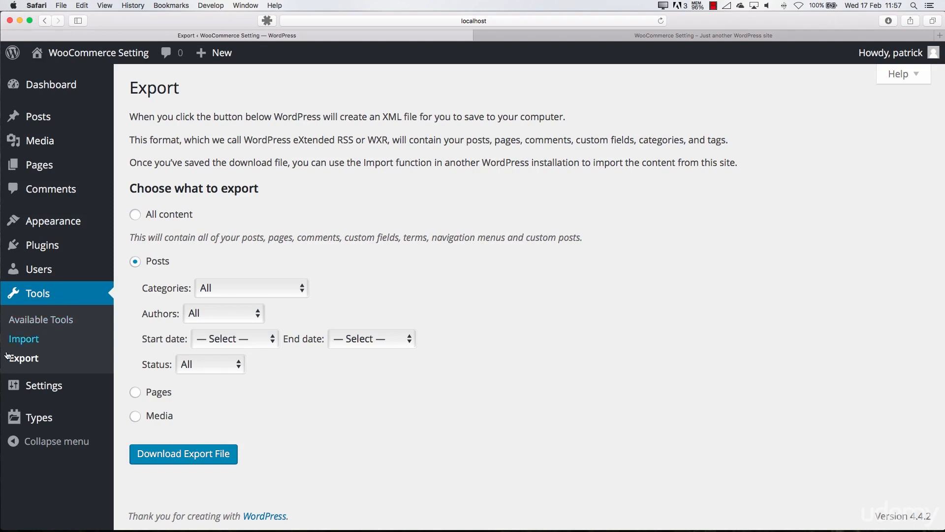
{"action": "left_click", "coordinate": [60, 294]}
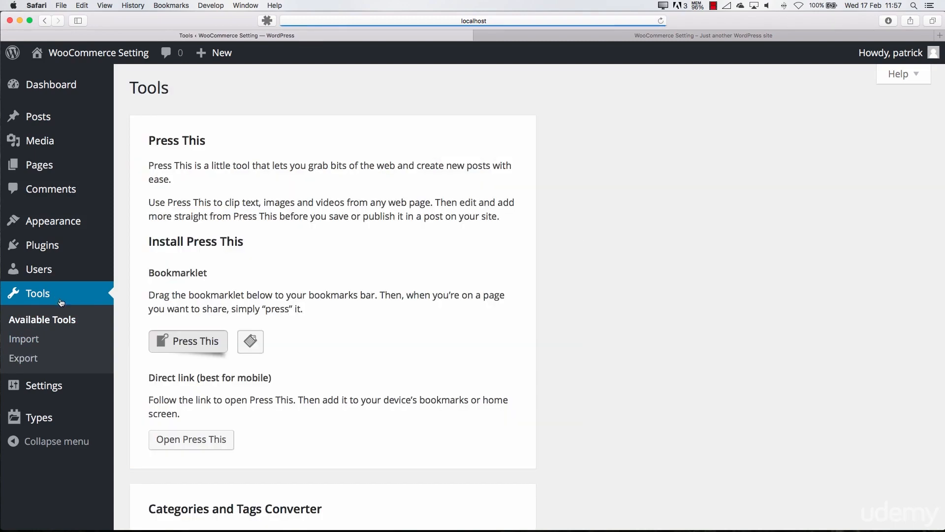
Open the general settings and examine the site title and tagline fields
{"action": "left_click", "coordinate": [48, 387]}
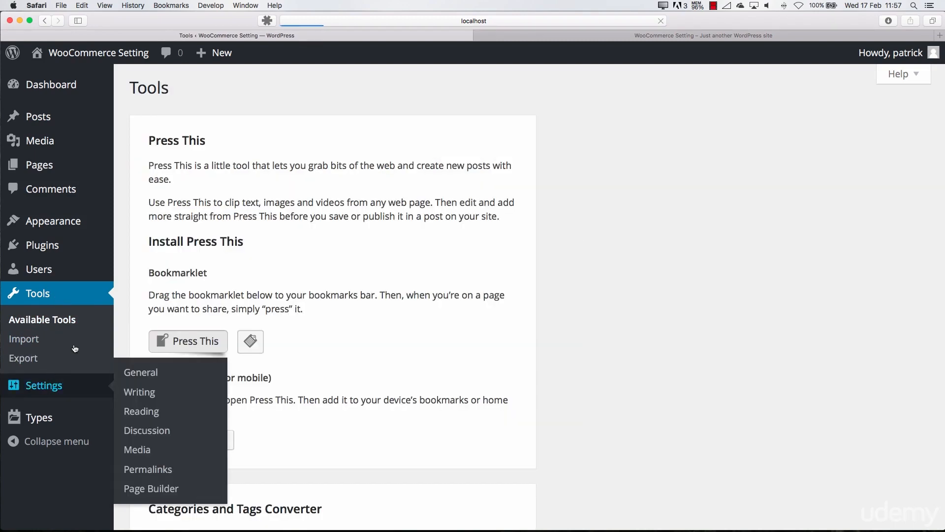
{"action": "scroll", "coordinate": [201, 282], "scroll_direction": "down", "scroll_amount": 3}
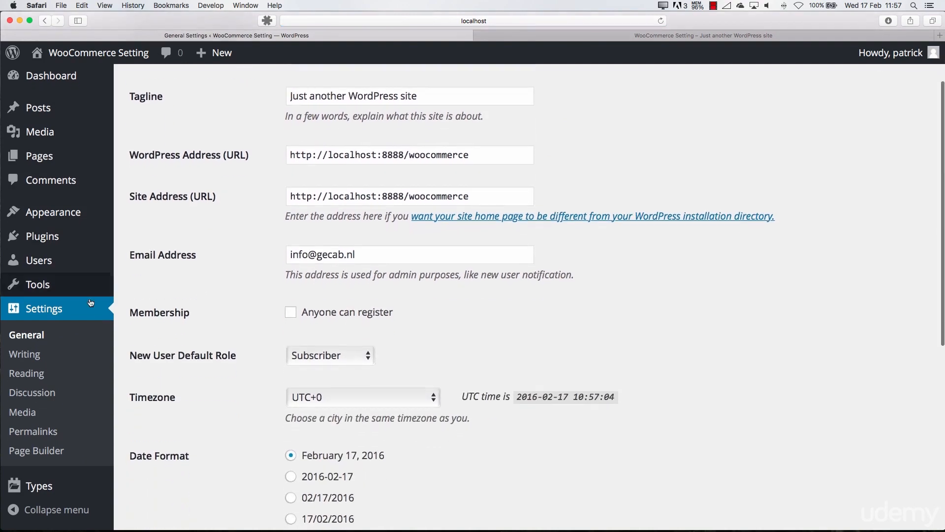
{"action": "scroll", "coordinate": [213, 245], "scroll_direction": "up", "scroll_amount": 3}
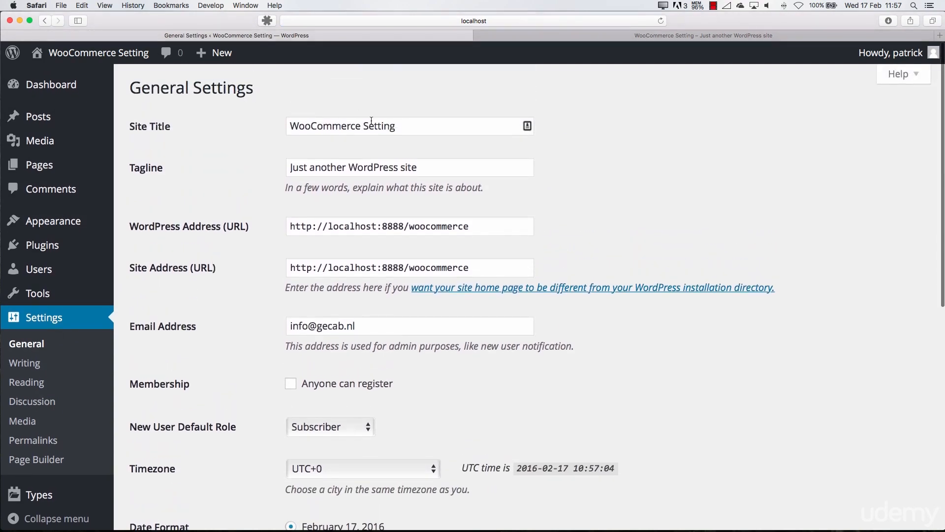
{"action": "double_click", "coordinate": [372, 125]}
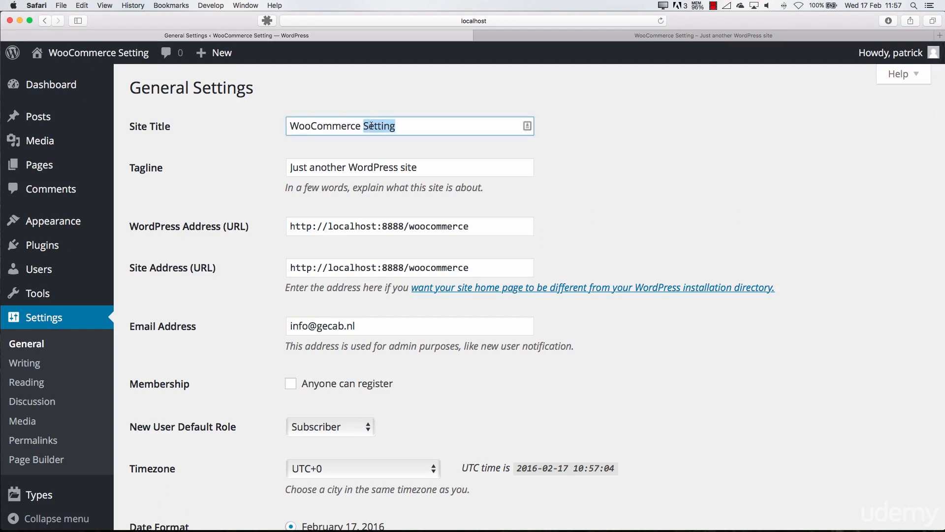
{"action": "left_click", "coordinate": [402, 169]}
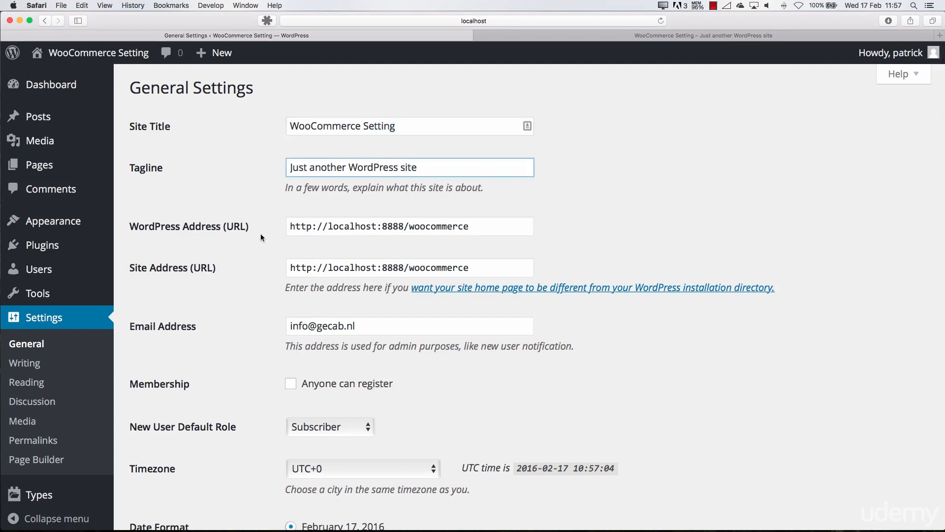
{"action": "scroll", "coordinate": [325, 203], "scroll_direction": "down", "scroll_amount": 1}
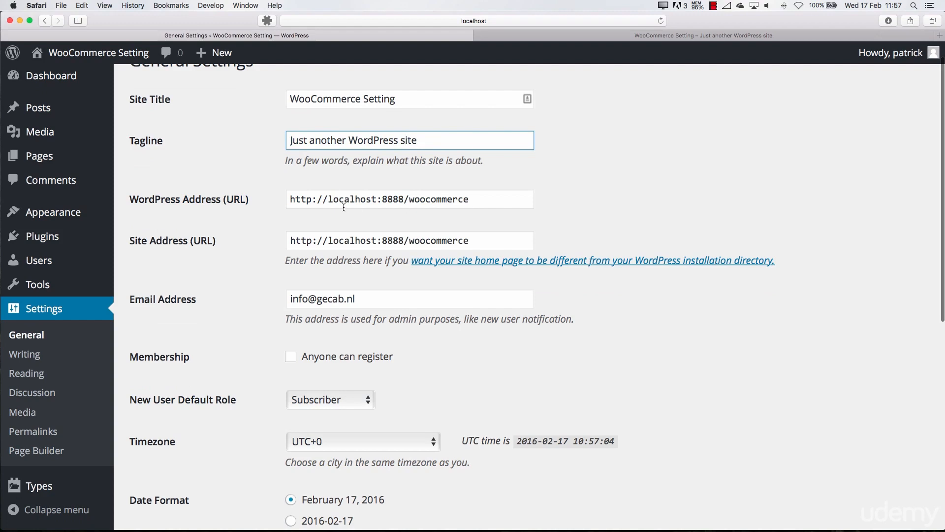
{"action": "double_click", "coordinate": [343, 207]}
{"action": "double_click", "coordinate": [346, 199]}
{"action": "left_click", "coordinate": [493, 201]}
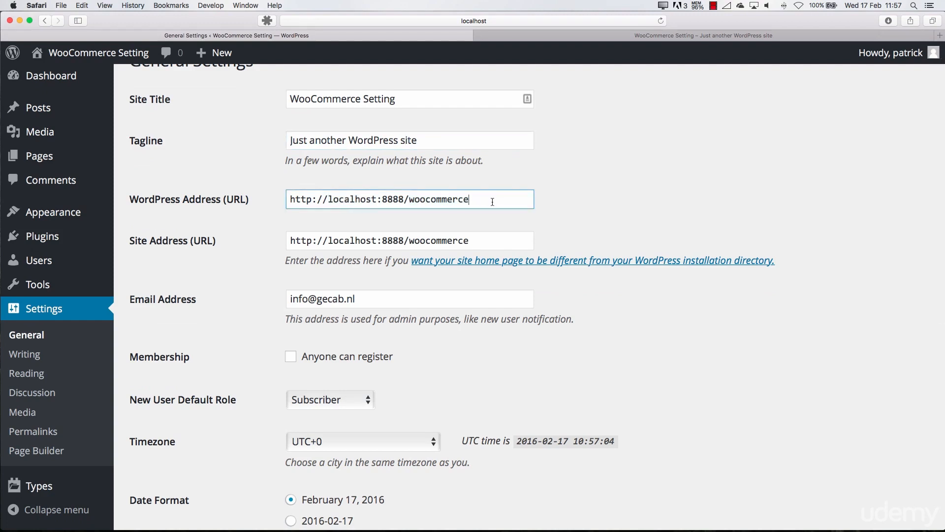
{"action": "left_click_drag", "start_coordinate": [492, 201], "coordinate": [275, 199]}
{"action": "type", "text": "h"}
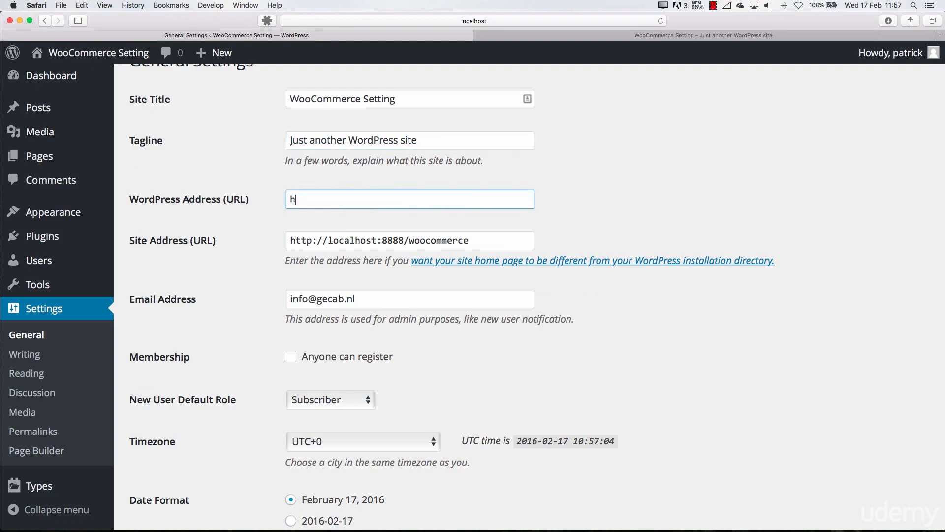
{"action": "type", "text": "ttp://yourdomain.com/"}
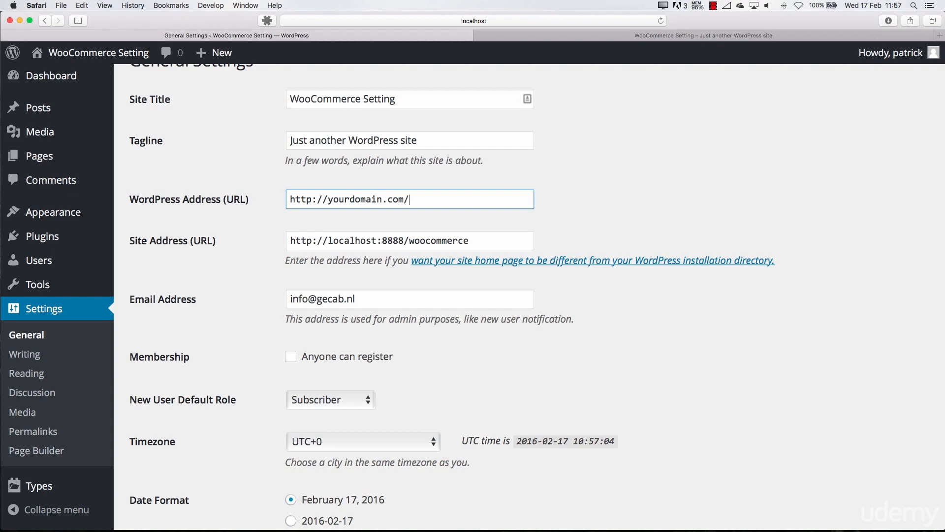
{"action": "type", "text": "wordpress"}
{"action": "key", "text": "BackSpace"}
{"action": "key", "text": "BackSpace"}
{"action": "key", "text": "BackSpace"}
{"action": "key", "text": "BackSpace"}
{"action": "key", "text": "BackSpace"}
{"action": "key", "text": "BackSpace"}
{"action": "key", "text": "BackSpace"}
{"action": "key", "text": "BackSpace"}
{"action": "key", "text": "BackSpace"}
{"action": "left_click_drag", "start_coordinate": [327, 199], "coordinate": [444, 199]}
{"action": "left_click", "coordinate": [445, 199]}
{"action": "left_click", "coordinate": [329, 199]}
{"action": "type", "text": "www."}
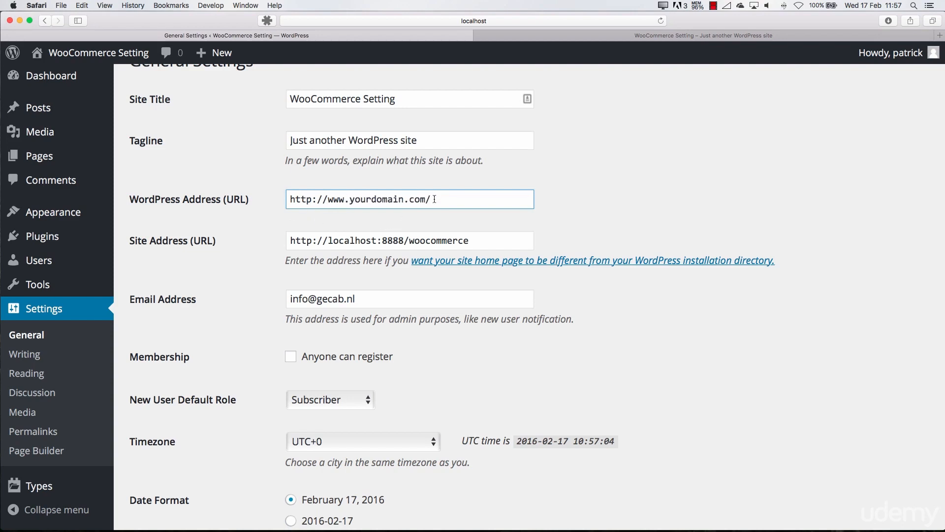
{"action": "left_click", "coordinate": [467, 238]}
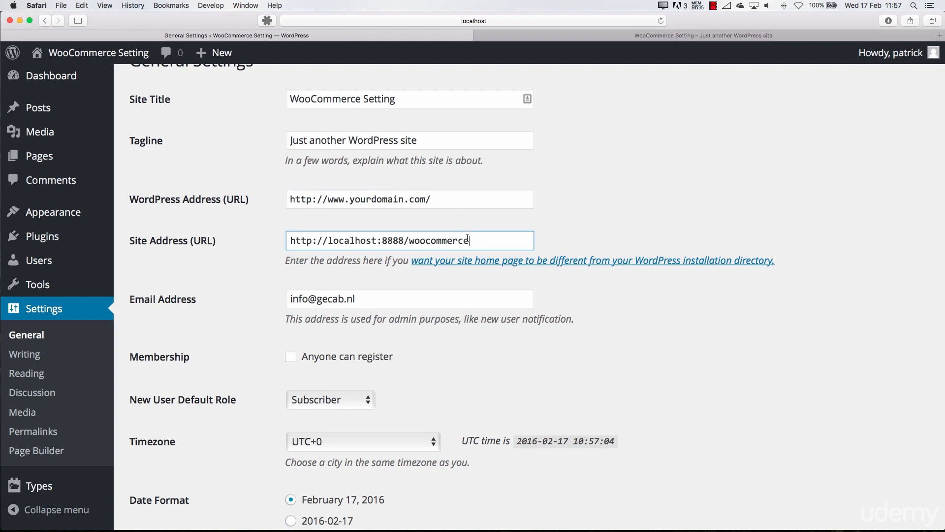
{"action": "left_click", "coordinate": [478, 201]}
{"action": "left_click", "coordinate": [477, 239]}
{"action": "left_click", "coordinate": [485, 202]}
{"action": "left_click", "coordinate": [479, 237]}
{"action": "left_click_drag", "start_coordinate": [345, 198], "coordinate": [427, 199]}
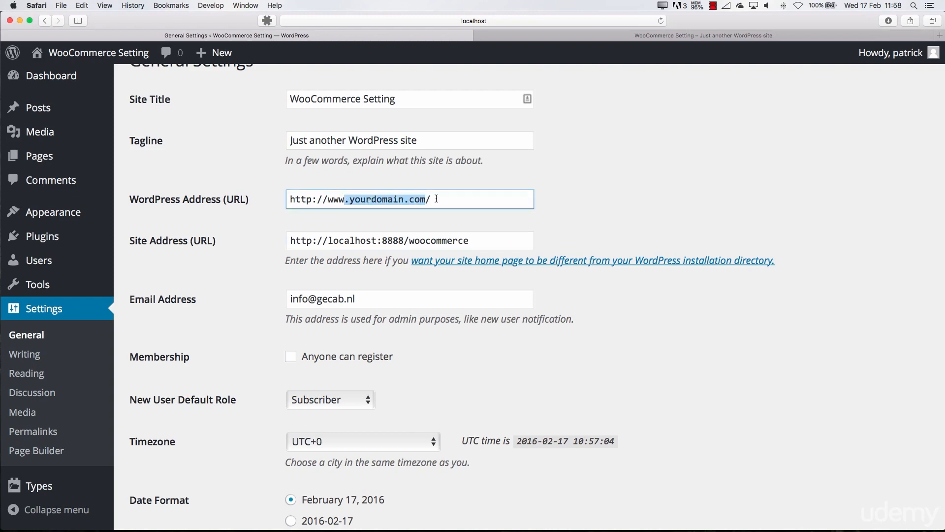
{"action": "left_click", "coordinate": [442, 199]}
{"action": "type", "text": "wordpress"}
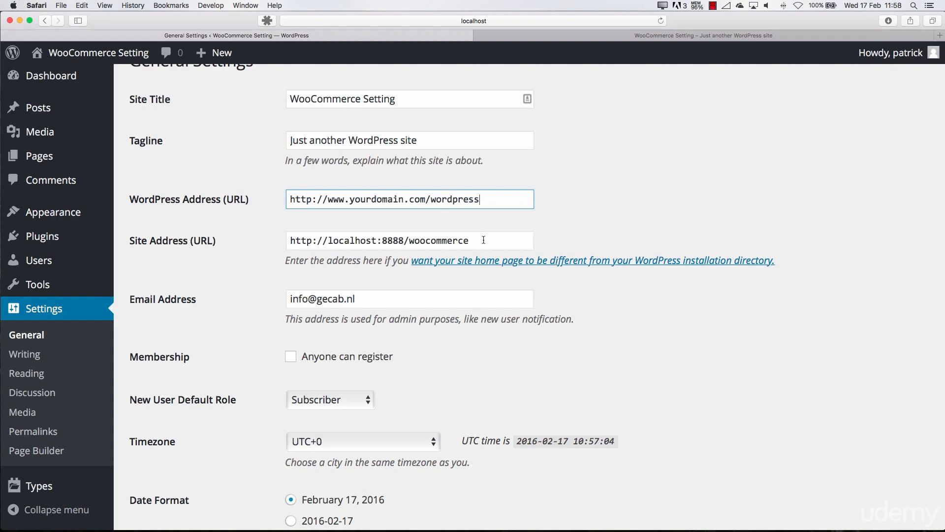
{"action": "left_click_drag", "start_coordinate": [487, 241], "coordinate": [329, 240]}
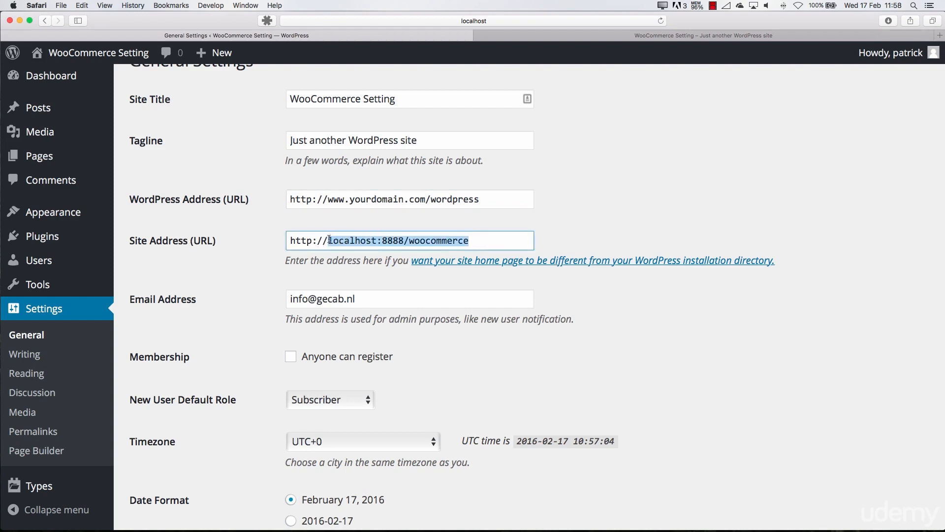
{"action": "type", "text": "www.yourdomain.com"}
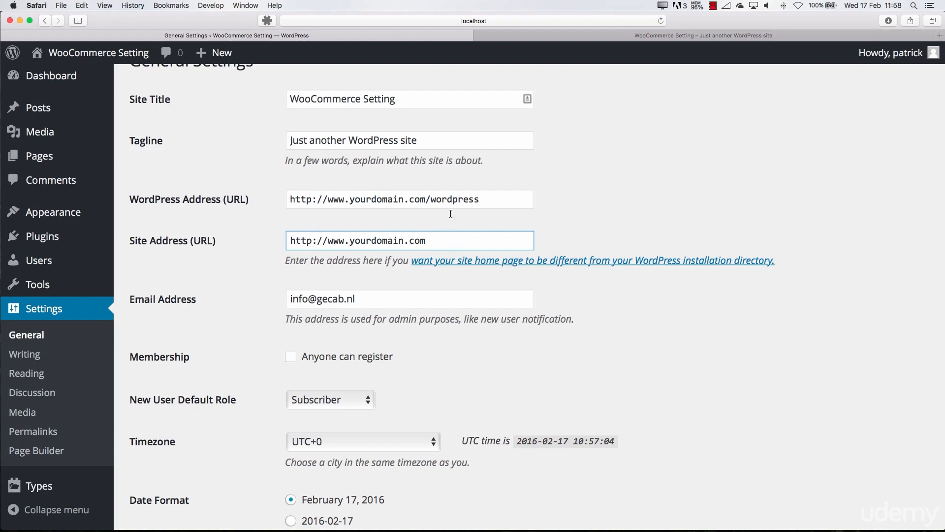
{"action": "left_click", "coordinate": [454, 199]}
{"action": "left_click", "coordinate": [439, 235]}
{"action": "left_click_drag", "start_coordinate": [370, 241], "coordinate": [443, 243]}
{"action": "left_click", "coordinate": [443, 243]}
{"action": "left_click_drag", "start_coordinate": [316, 199], "coordinate": [491, 201]}
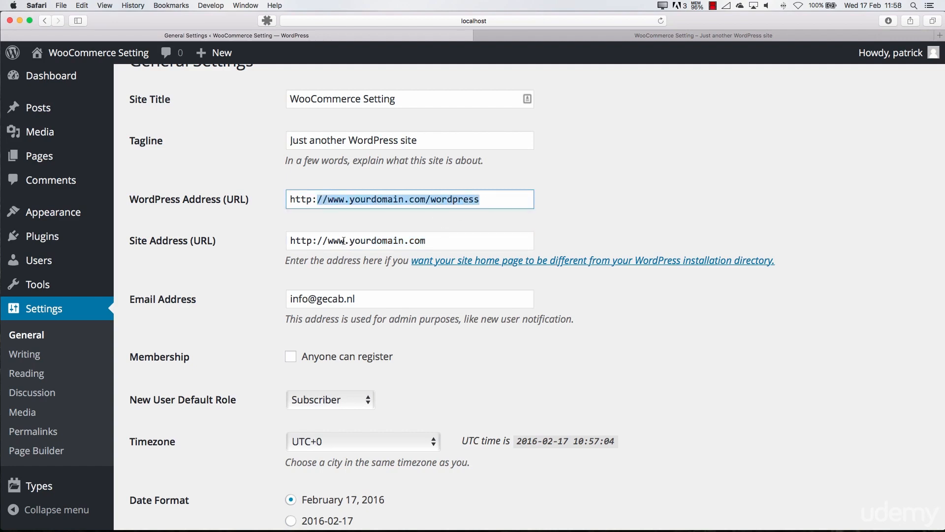
{"action": "left_click", "coordinate": [347, 199]}
{"action": "key", "text": "BackSpace"}
{"action": "key", "text": "BackSpace"}
{"action": "key", "text": "BackSpace"}
{"action": "key", "text": "BackSpace"}
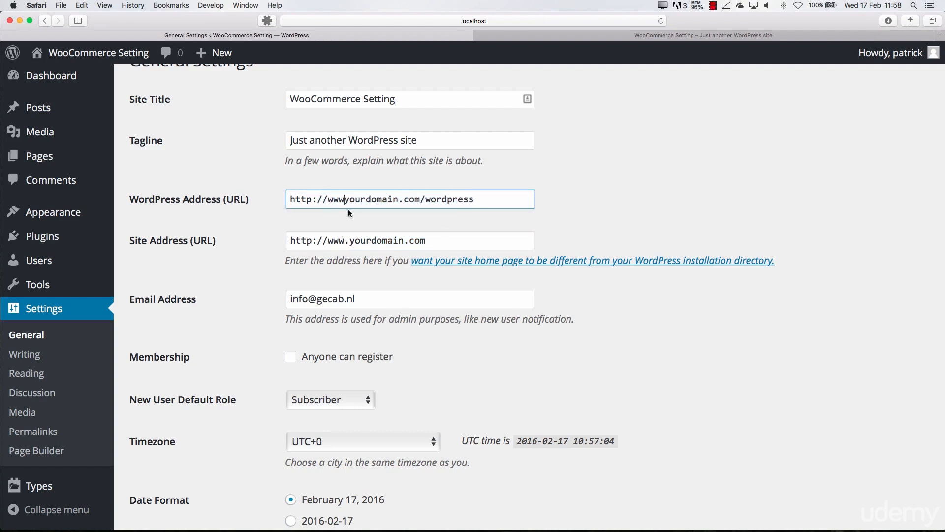
{"action": "left_click", "coordinate": [347, 240]}
{"action": "key", "text": "BackSpace"}
{"action": "key", "text": "BackSpace"}
{"action": "key", "text": "BackSpace"}
{"action": "key", "text": "BackSpace"}
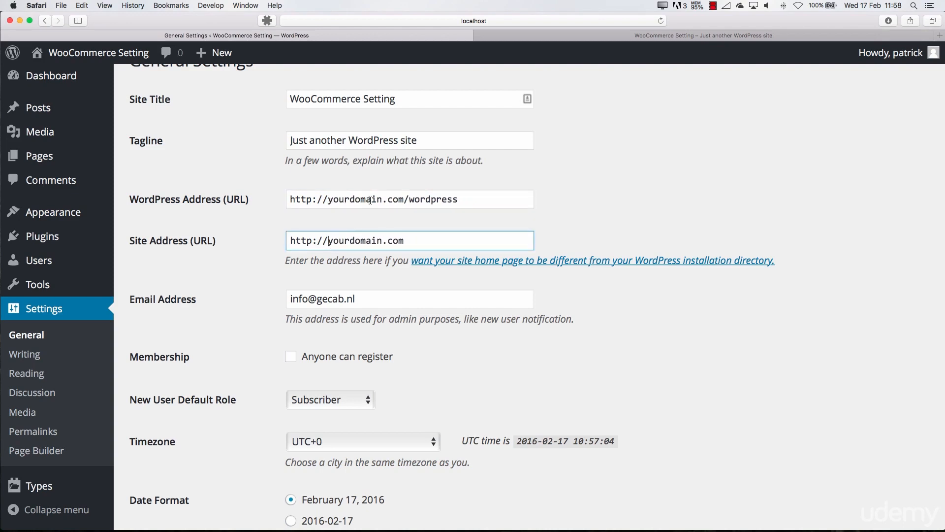
Try out open registration with Subscriber as the default role for new users, and switch registration off again
{"action": "scroll", "coordinate": [292, 255], "scroll_direction": "down", "scroll_amount": 1}
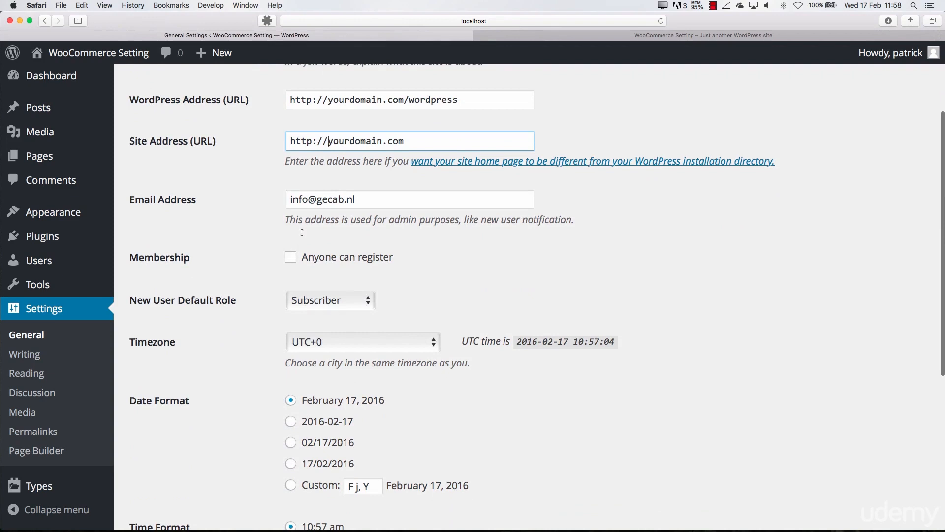
{"action": "left_click_drag", "start_coordinate": [291, 222], "coordinate": [460, 224]}
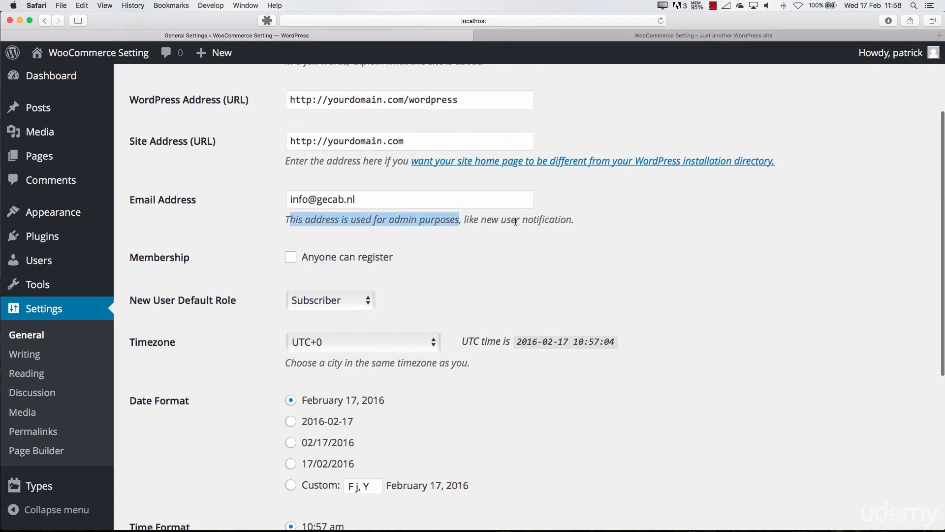
{"action": "scroll", "coordinate": [447, 239], "scroll_direction": "down", "scroll_amount": 3}
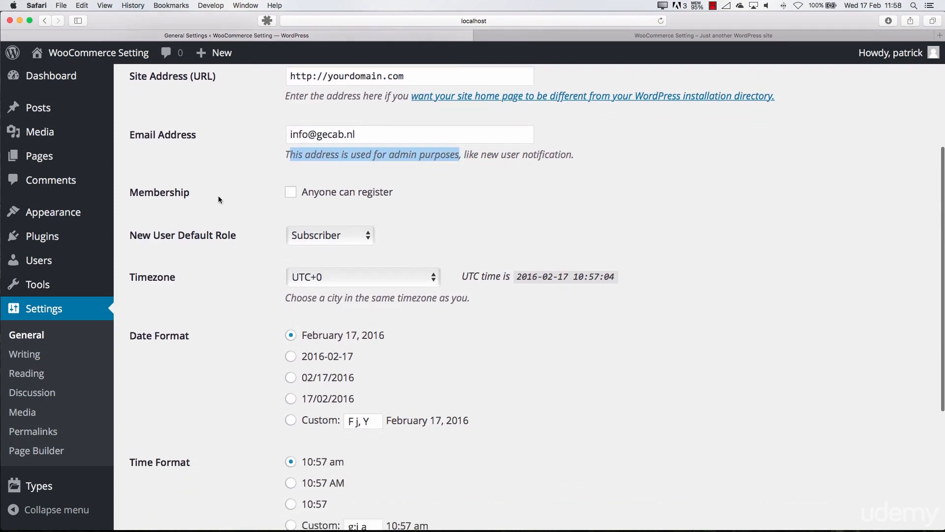
{"action": "left_click", "coordinate": [290, 193]}
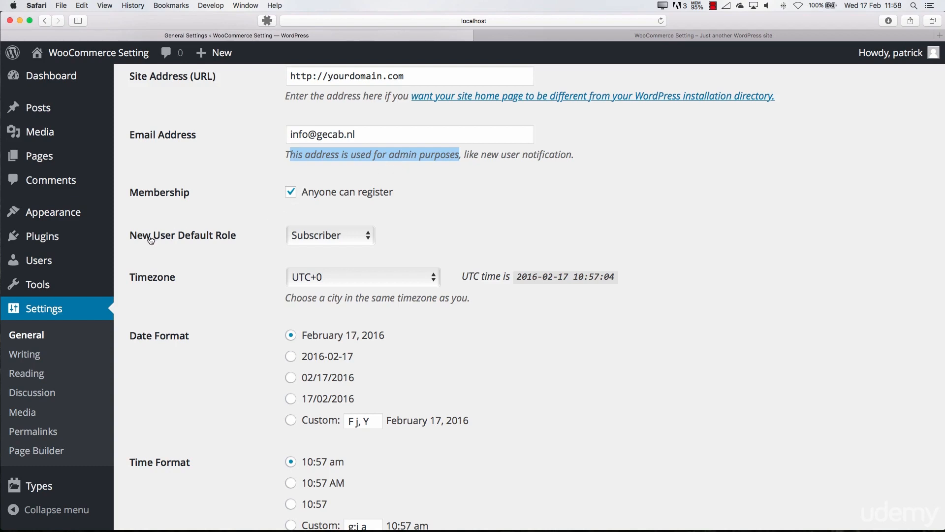
{"action": "left_click", "coordinate": [316, 240]}
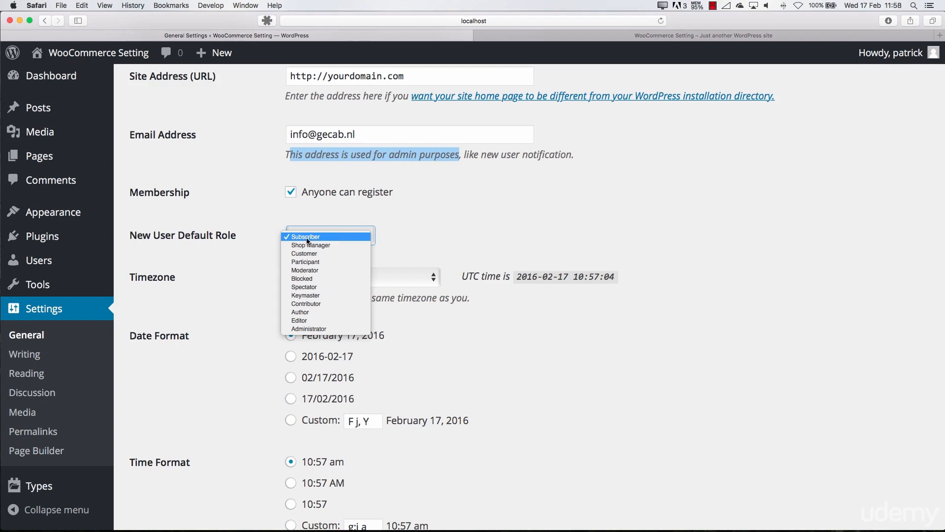
{"action": "left_click", "coordinate": [308, 238]}
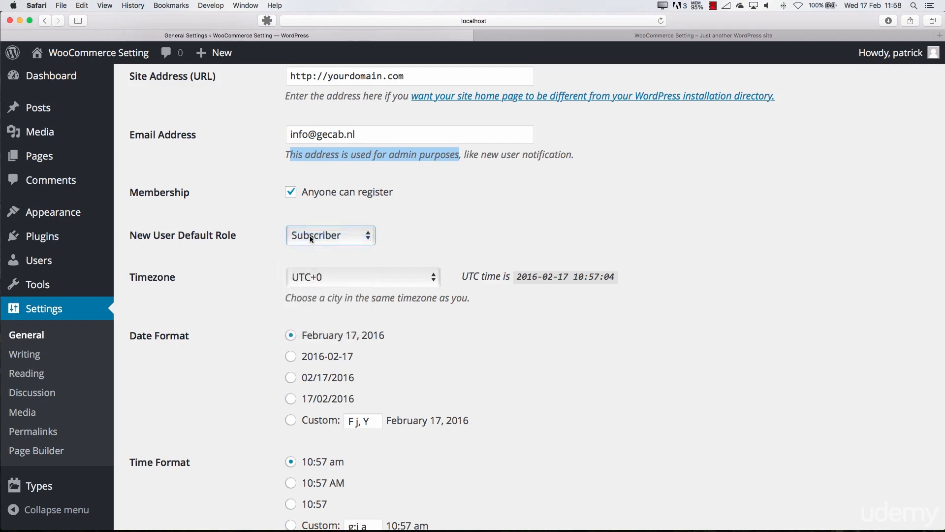
{"action": "left_click", "coordinate": [291, 192]}
Set the timezone to UTC+1 and choose the 17/02/2016 date format
{"action": "scroll", "coordinate": [246, 217], "scroll_direction": "down", "scroll_amount": 3}
{"action": "left_click", "coordinate": [346, 218]}
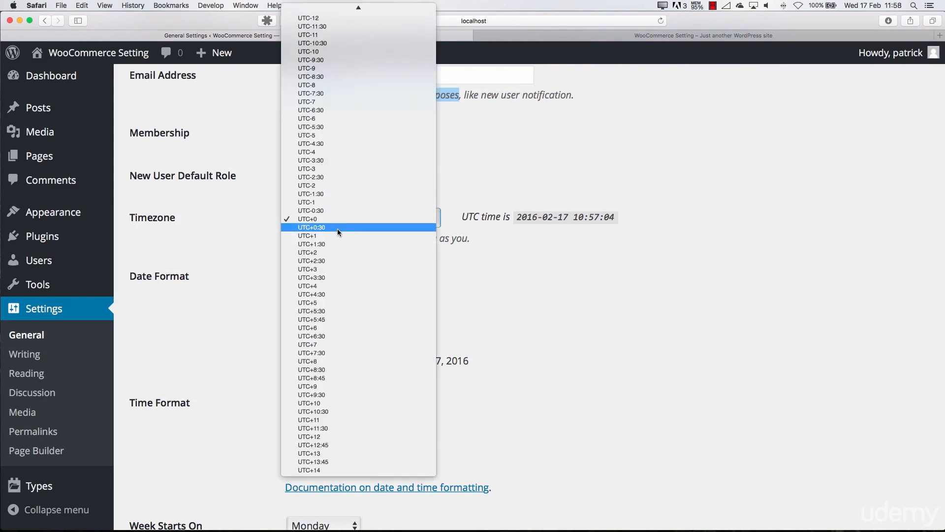
{"action": "left_click", "coordinate": [332, 235]}
{"action": "left_click", "coordinate": [548, 235]}
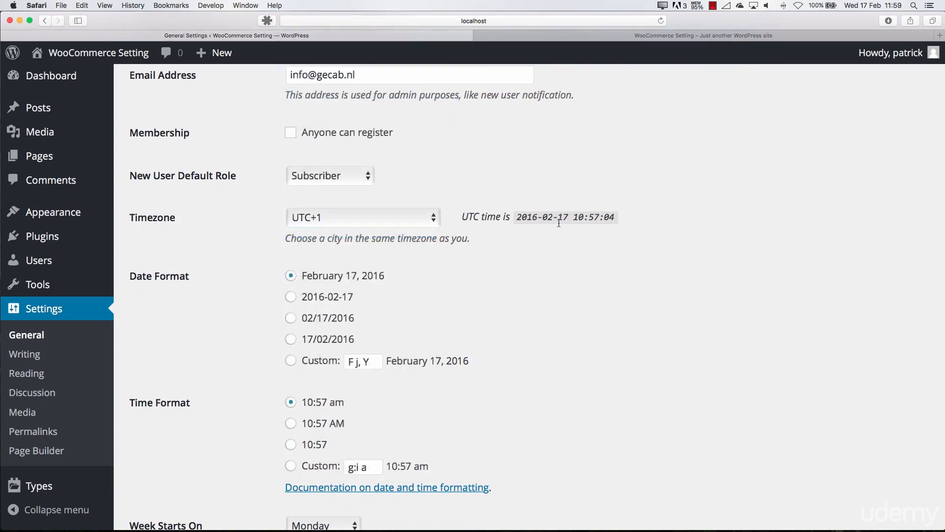
{"action": "scroll", "coordinate": [432, 251], "scroll_direction": "down", "scroll_amount": 3}
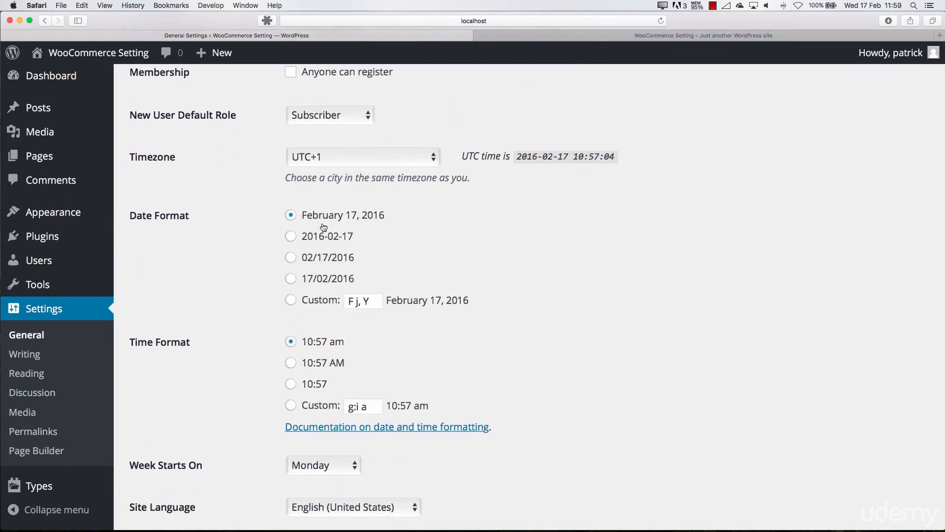
{"action": "left_click", "coordinate": [291, 280]}
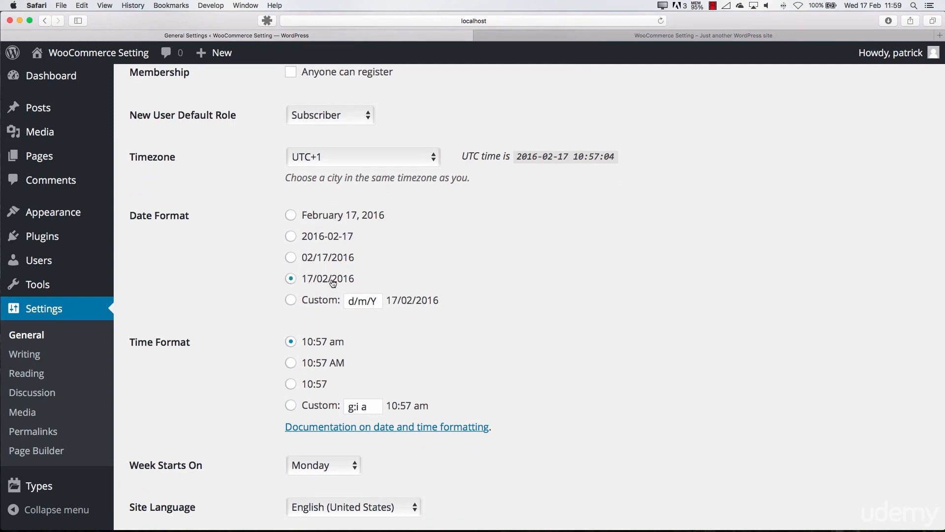
Try out the February 17, 2016, 2016-02-17 and 02/17/2016 date formats, and switch back to 17/02/2016
{"action": "left_click", "coordinate": [291, 215]}
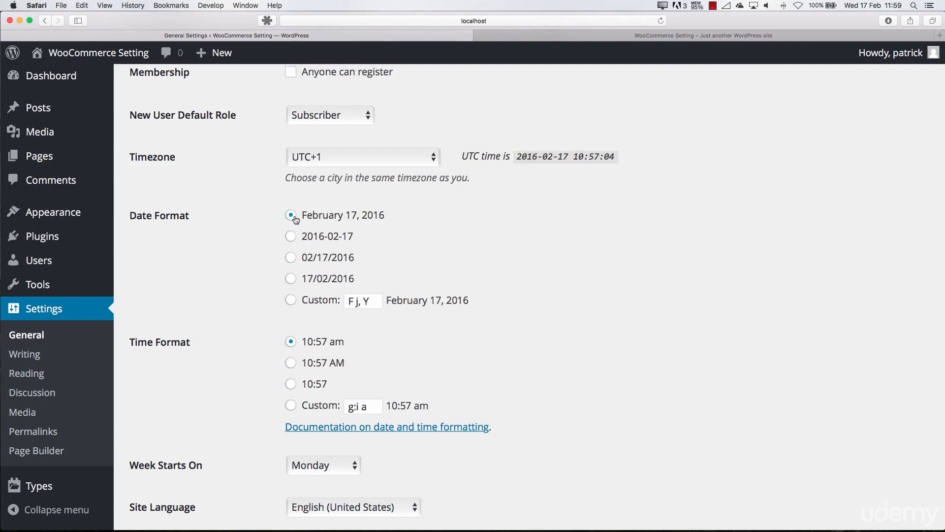
{"action": "left_click", "coordinate": [291, 236]}
{"action": "left_click", "coordinate": [291, 257]}
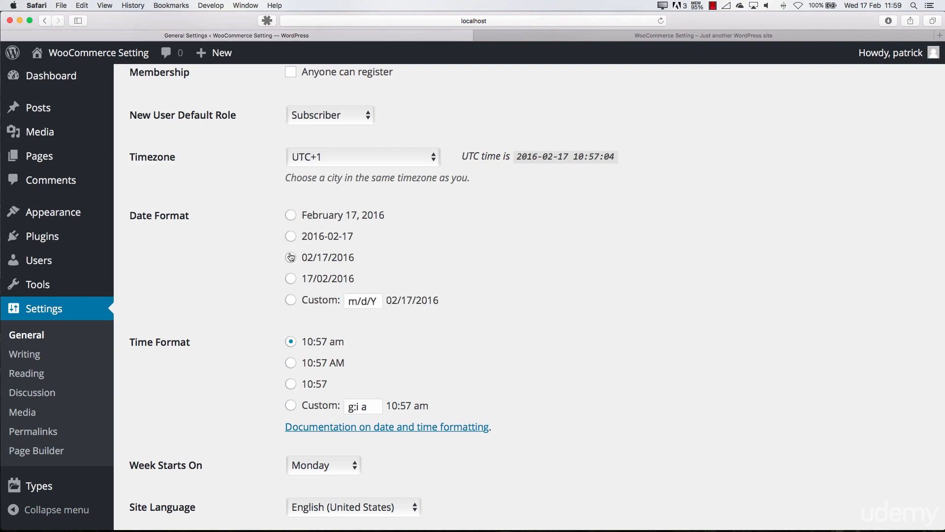
{"action": "left_click", "coordinate": [291, 216]}
{"action": "left_click", "coordinate": [291, 279]}
Choose the 24-hour 10:57 time format with Monday as the week's first day, and look at the available site languages
{"action": "scroll", "coordinate": [329, 280], "scroll_direction": "down", "scroll_amount": 4}
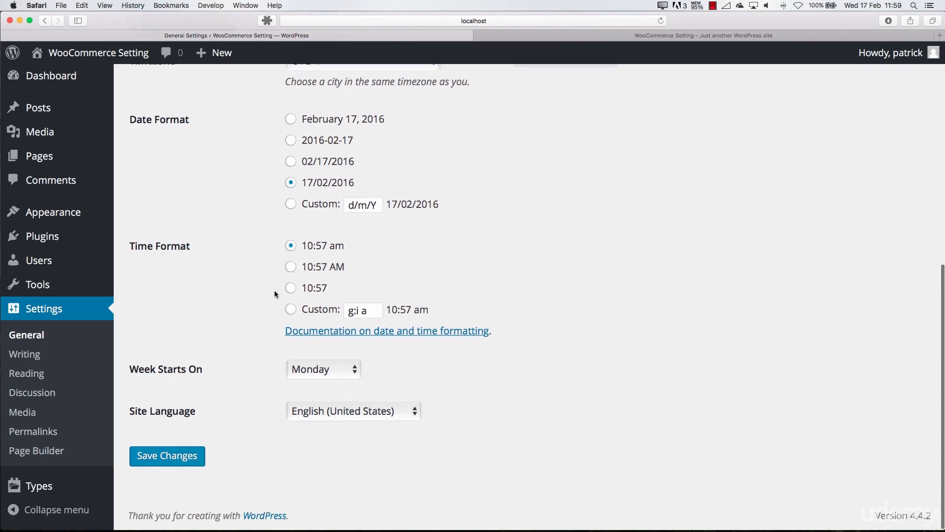
{"action": "left_click", "coordinate": [295, 289]}
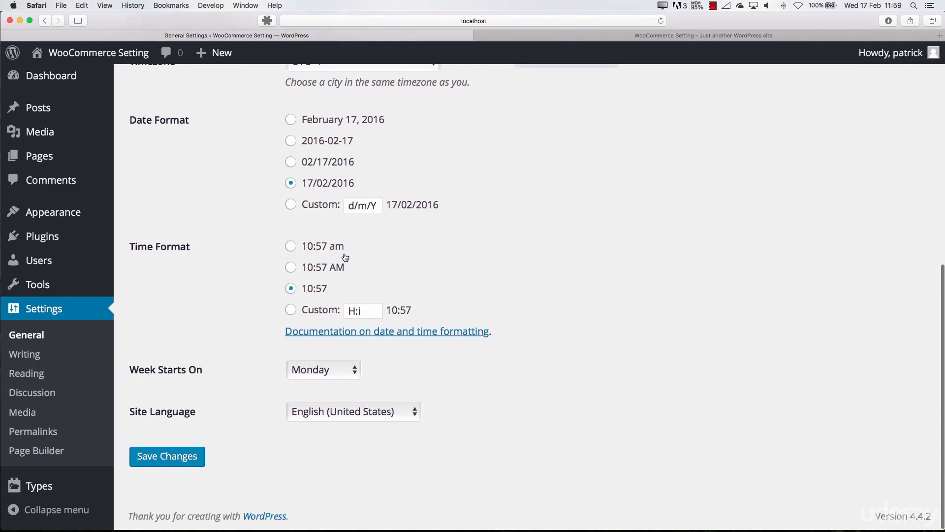
{"action": "left_click", "coordinate": [311, 370]}
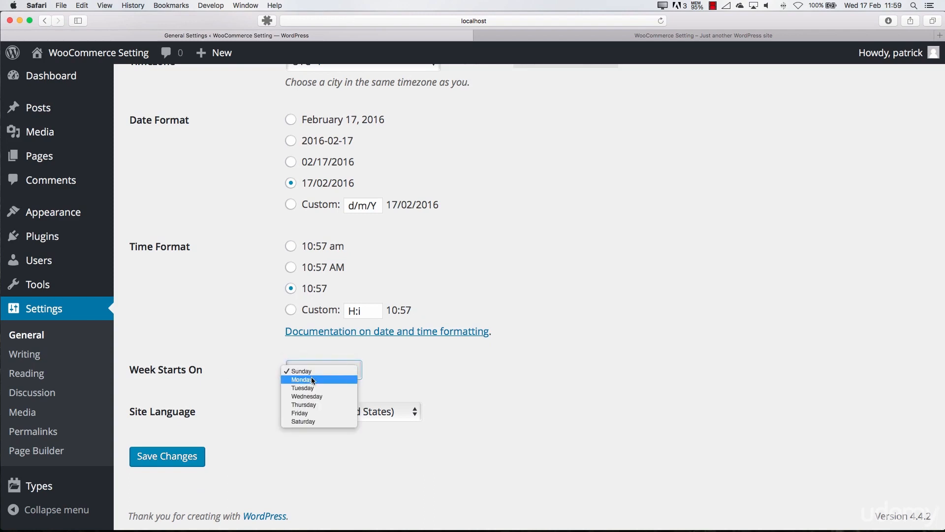
{"action": "left_click", "coordinate": [311, 376]}
{"action": "left_click", "coordinate": [311, 411]}
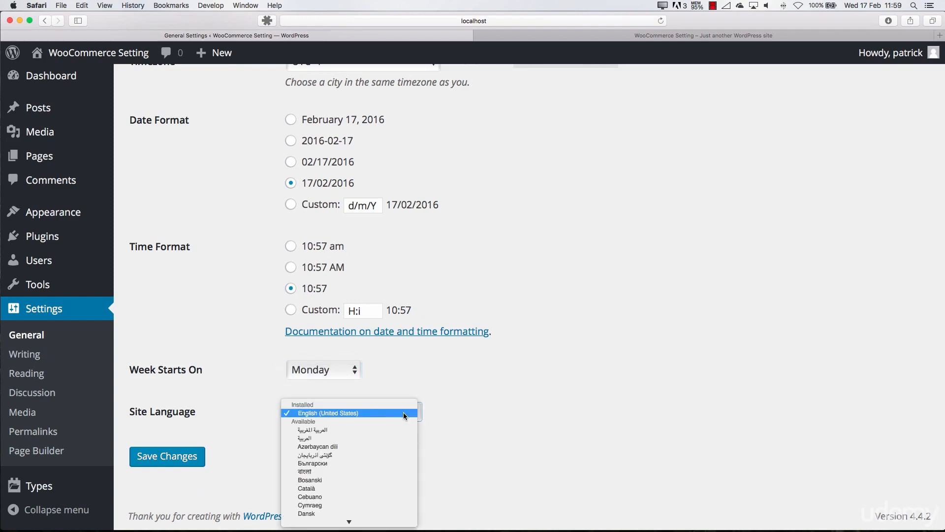
{"action": "left_click", "coordinate": [442, 415]}
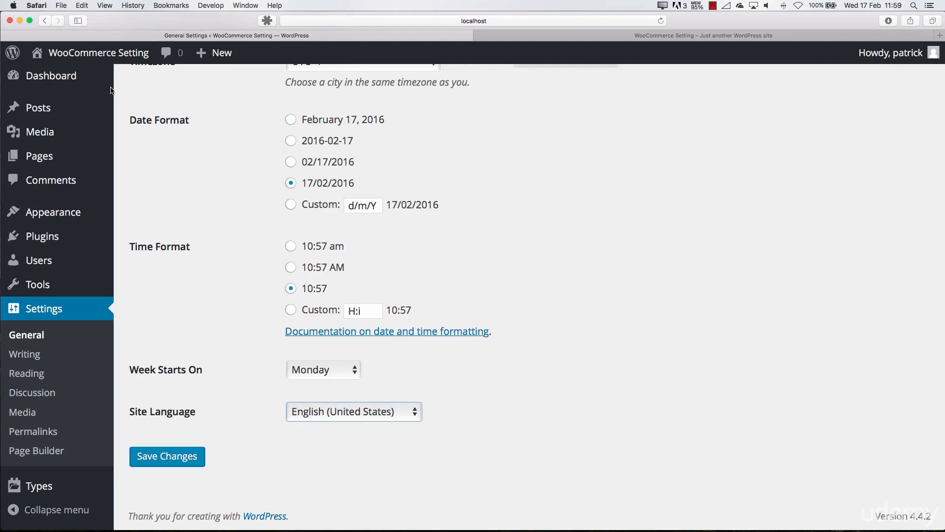
Look through the public site's front page, from the post text down to its date and comment line
{"action": "left_click", "coordinate": [760, 36]}
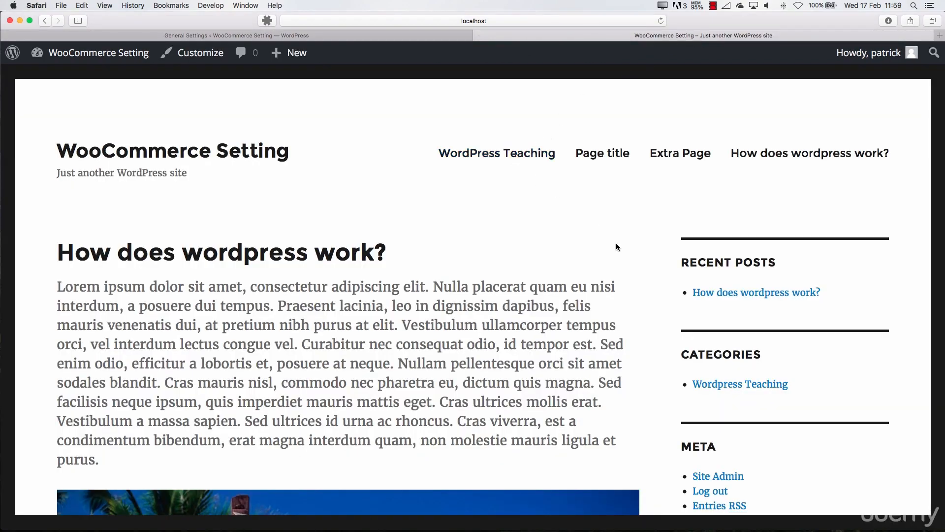
{"action": "scroll", "coordinate": [302, 268], "scroll_direction": "down", "scroll_amount": 10}
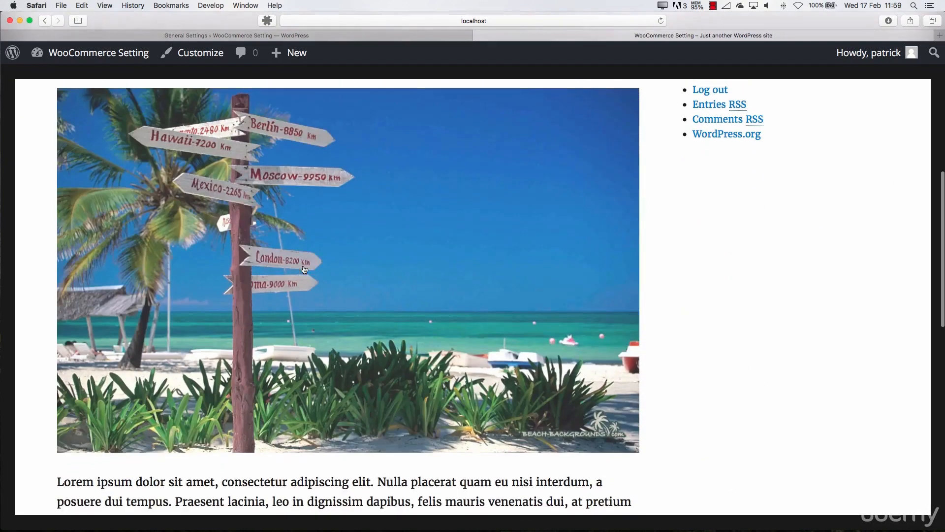
{"action": "scroll", "coordinate": [304, 269], "scroll_direction": "down", "scroll_amount": 1}
{"action": "double_click", "coordinate": [299, 255]}
{"action": "scroll", "coordinate": [299, 255], "scroll_direction": "up", "scroll_amount": 10}
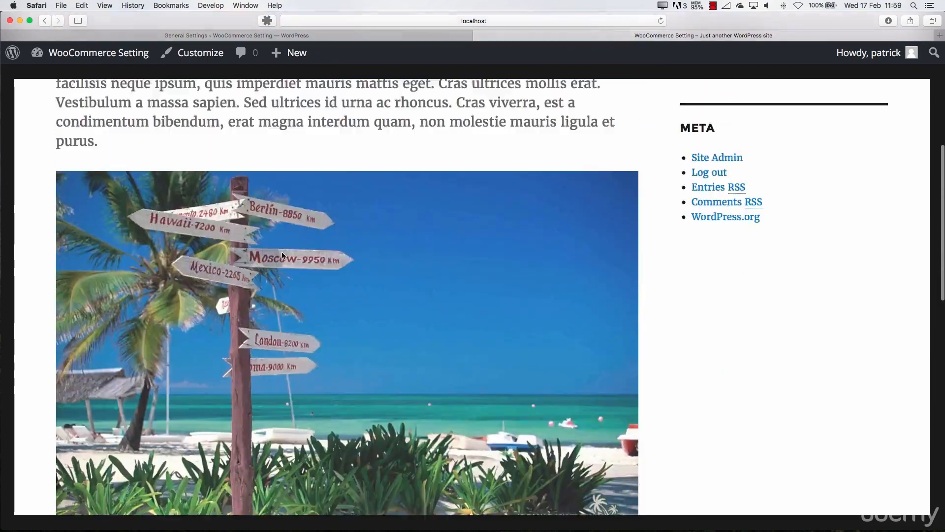
{"action": "scroll", "coordinate": [207, 191], "scroll_direction": "down", "scroll_amount": 15}
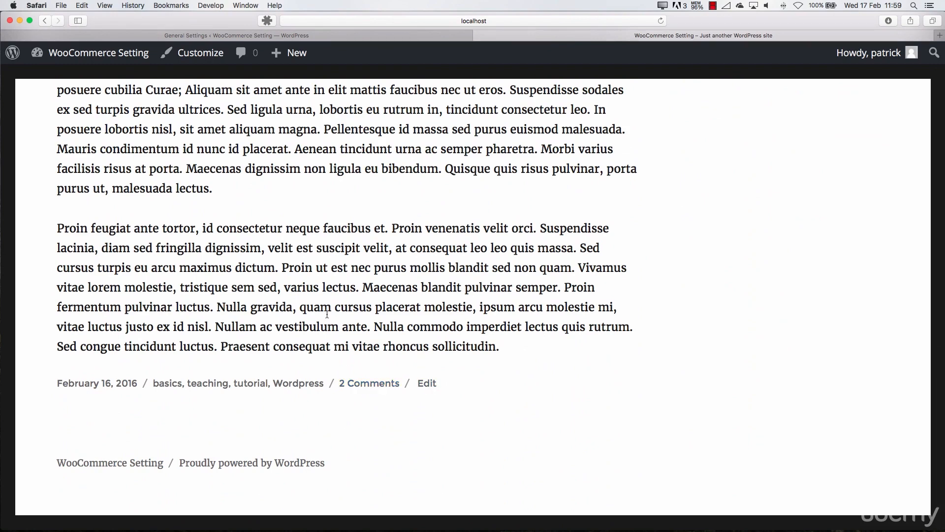
Set the site language to Nederlands in the general settings and save the changes
{"action": "left_click", "coordinate": [282, 35]}
{"action": "left_click", "coordinate": [338, 416]}
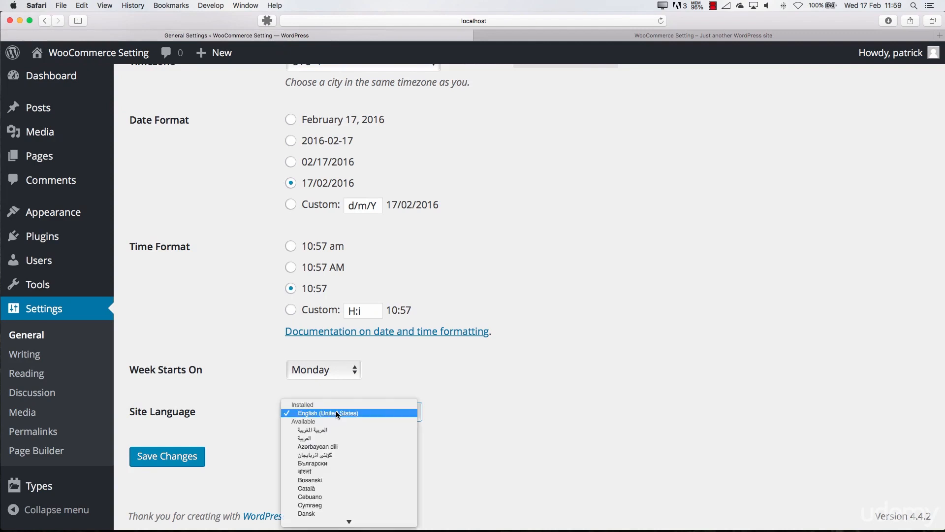
{"action": "scroll", "coordinate": [339, 377], "scroll_direction": "down", "scroll_amount": 15}
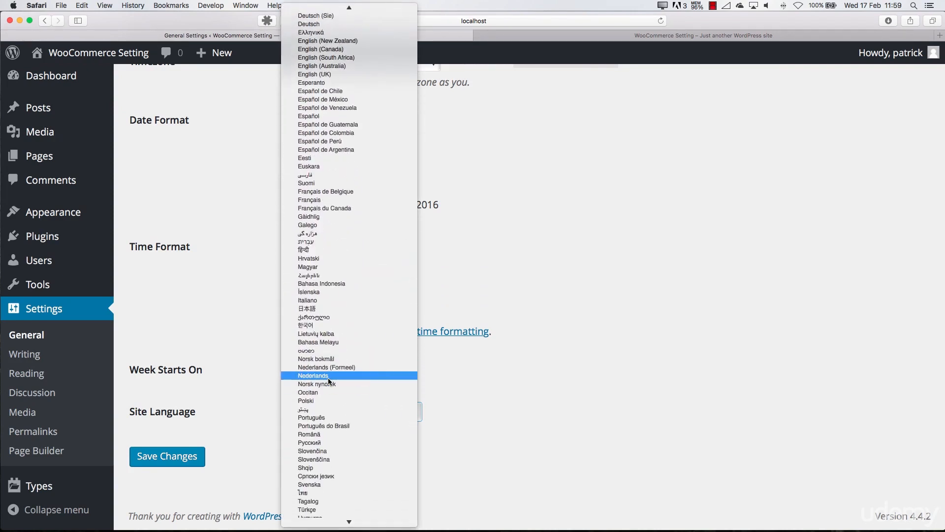
{"action": "left_click", "coordinate": [328, 379]}
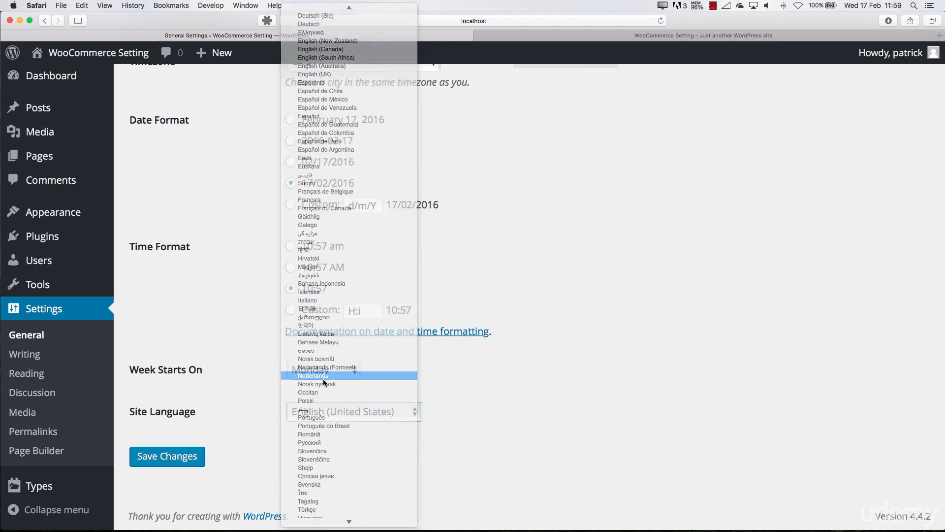
{"action": "left_click", "coordinate": [204, 458]}
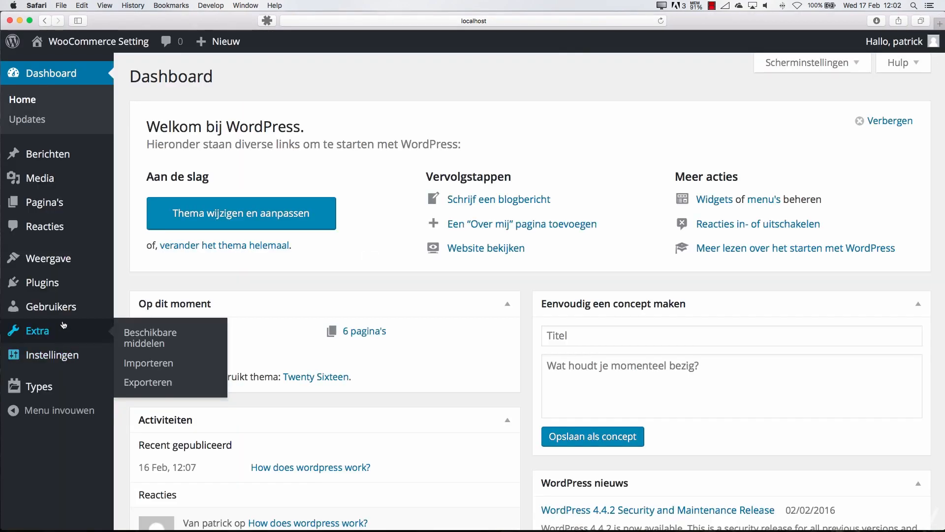
Check the translated admin menus on the dashboard, including those for posts and appearance
{"action": "mouse_move", "coordinate": [48, 161]}
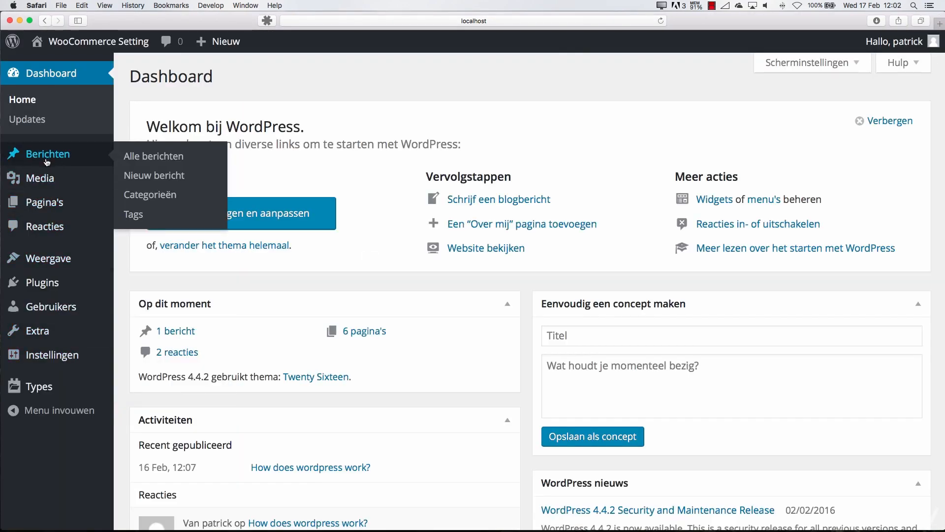
{"action": "mouse_move", "coordinate": [47, 249]}
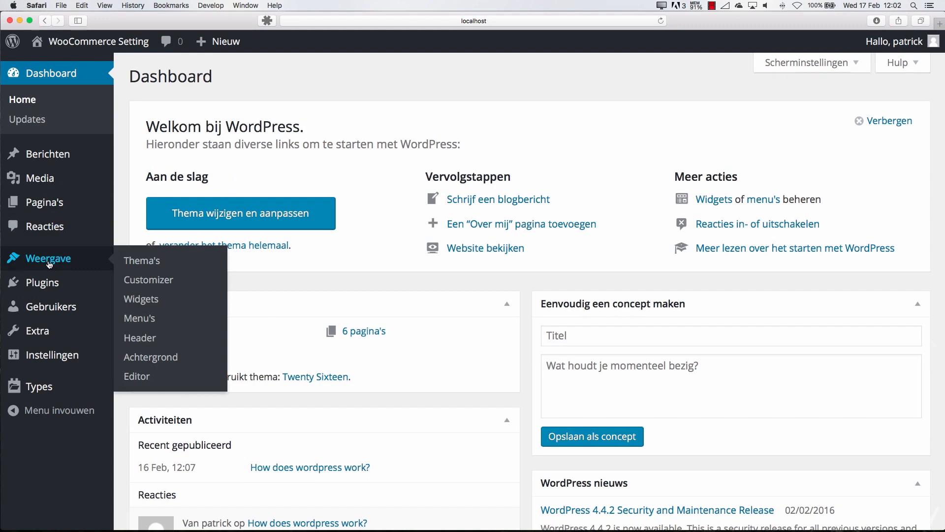
{"action": "mouse_move", "coordinate": [115, 51]}
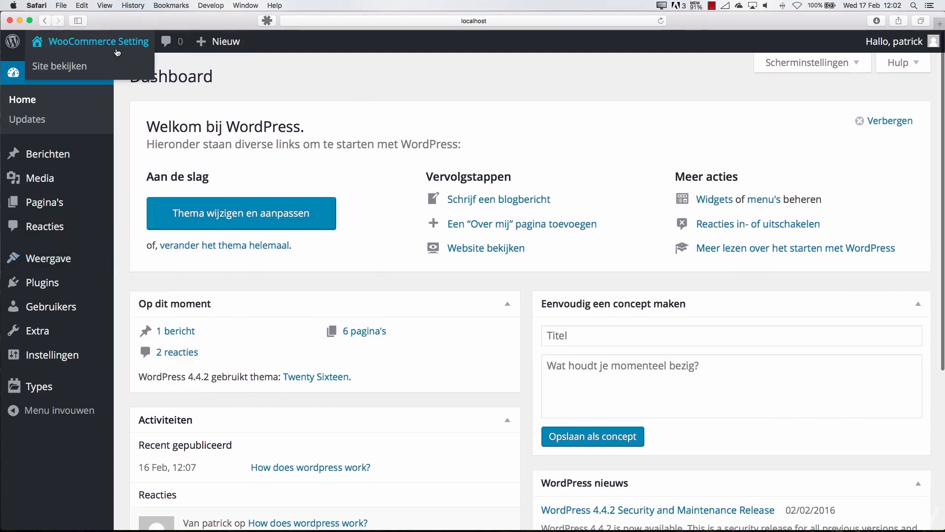
View the site's front page and examine the translated sidebar headings and the post's date and comment labels
{"action": "left_click", "coordinate": [95, 64], "text": "super"}
{"action": "left_click", "coordinate": [577, 37]}
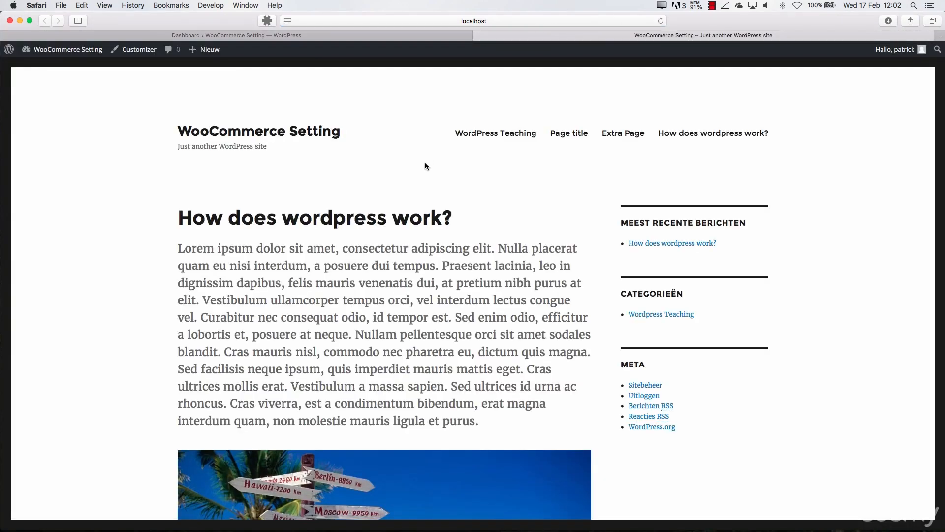
{"action": "scroll", "coordinate": [441, 248], "scroll_direction": "down", "scroll_amount": 12}
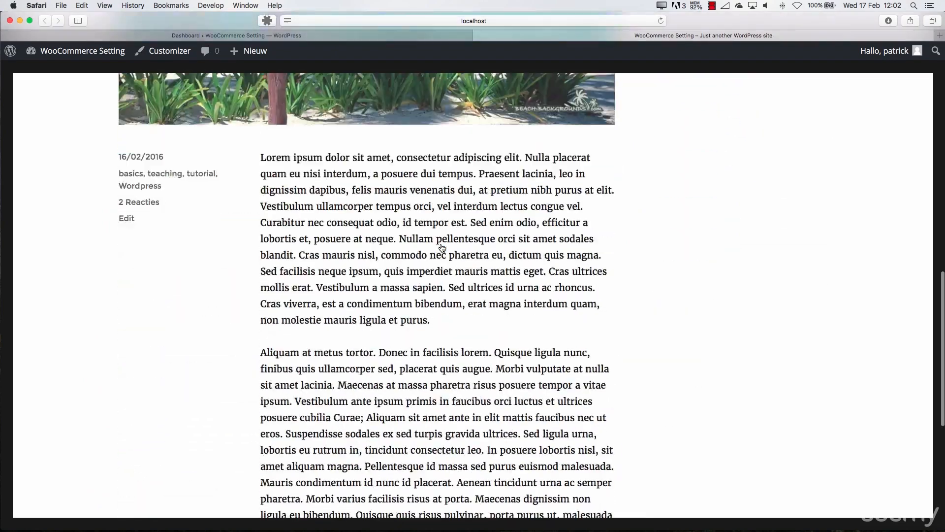
{"action": "scroll", "coordinate": [441, 248], "scroll_direction": "down", "scroll_amount": 8}
{"action": "scroll", "coordinate": [310, 421], "scroll_direction": "up", "scroll_amount": 1}
{"action": "scroll", "coordinate": [310, 421], "scroll_direction": "up", "scroll_amount": 10}
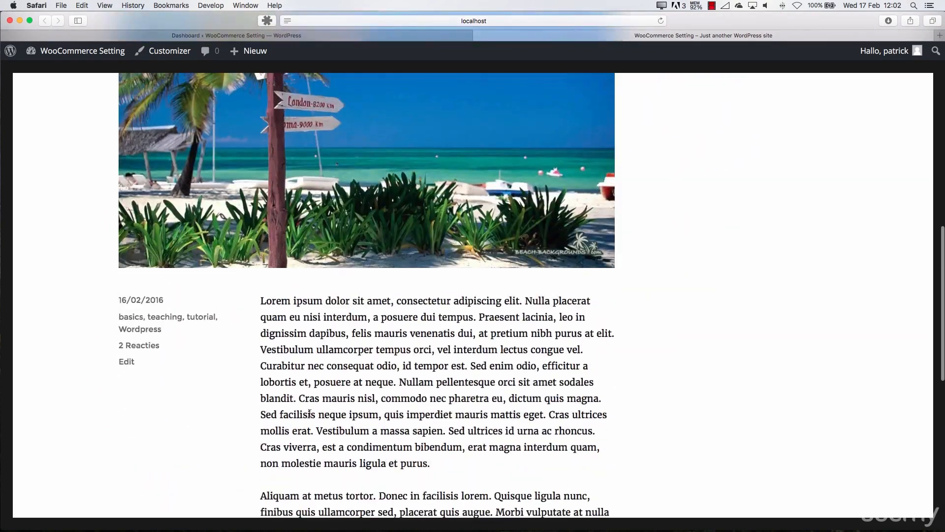
{"action": "scroll", "coordinate": [310, 414], "scroll_direction": "up", "scroll_amount": 3}
{"action": "scroll", "coordinate": [307, 418], "scroll_direction": "down", "scroll_amount": 3}
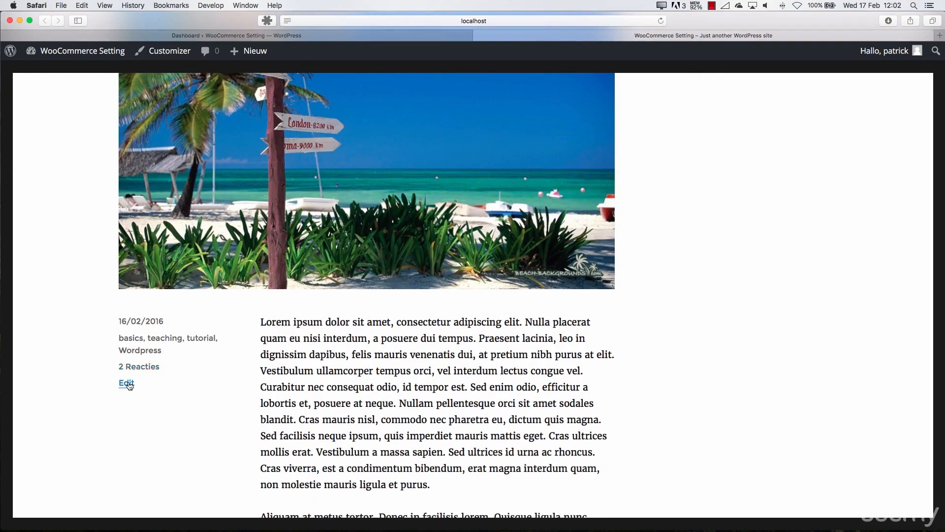
{"action": "left_click", "coordinate": [150, 372]}
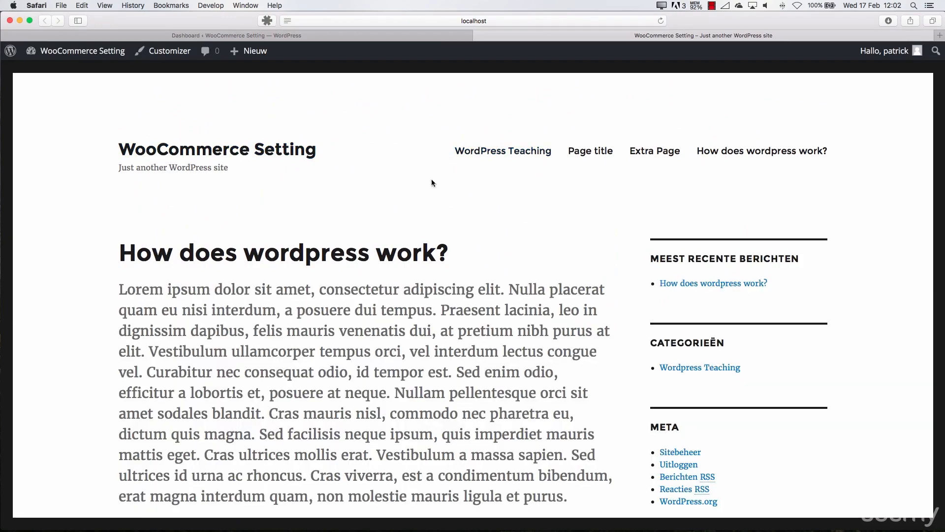
Open the post "How does wordpress work?" and check the translated labels in its comment section
{"action": "left_click", "coordinate": [409, 254]}
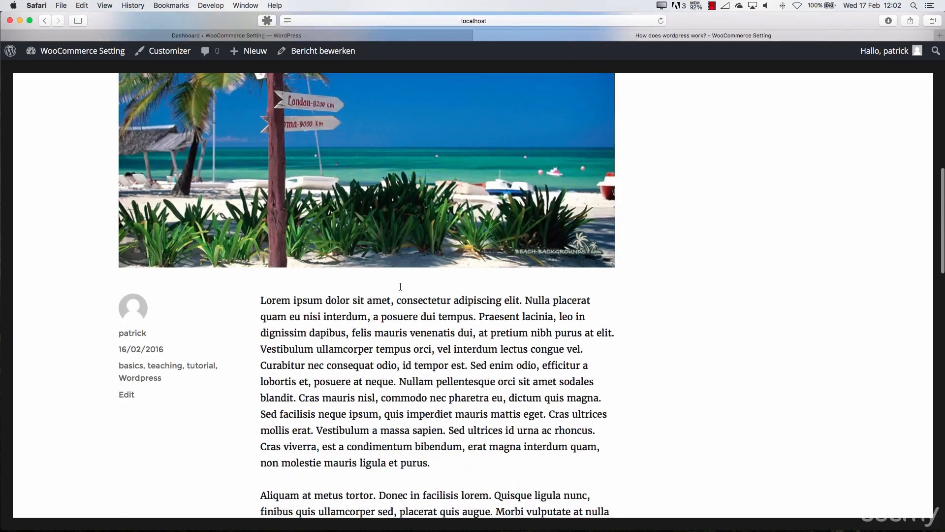
{"action": "scroll", "coordinate": [403, 285], "scroll_direction": "down", "scroll_amount": 15}
{"action": "scroll", "coordinate": [365, 280], "scroll_direction": "down", "scroll_amount": 5}
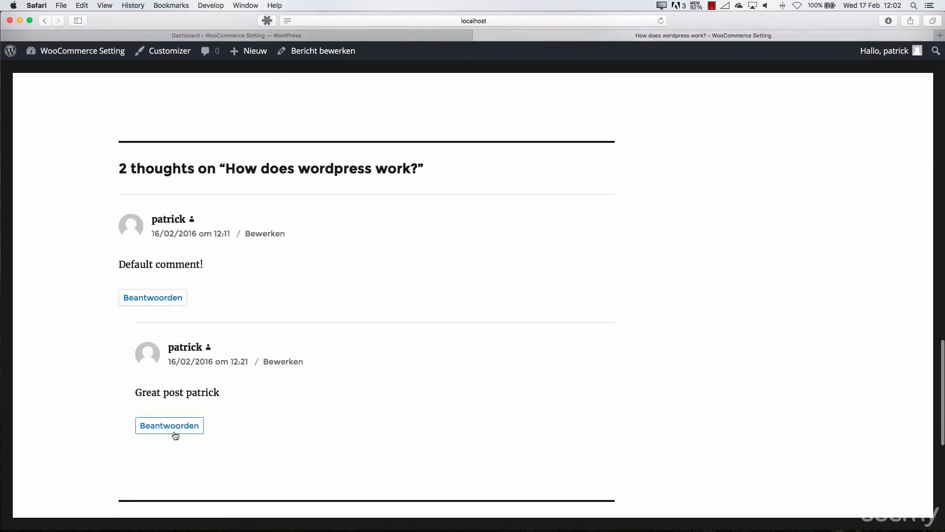
Return to the admin area's general settings, set the site language to English (United States) and save the changes
{"action": "left_click", "coordinate": [272, 36]}
{"action": "mouse_move", "coordinate": [96, 305]}
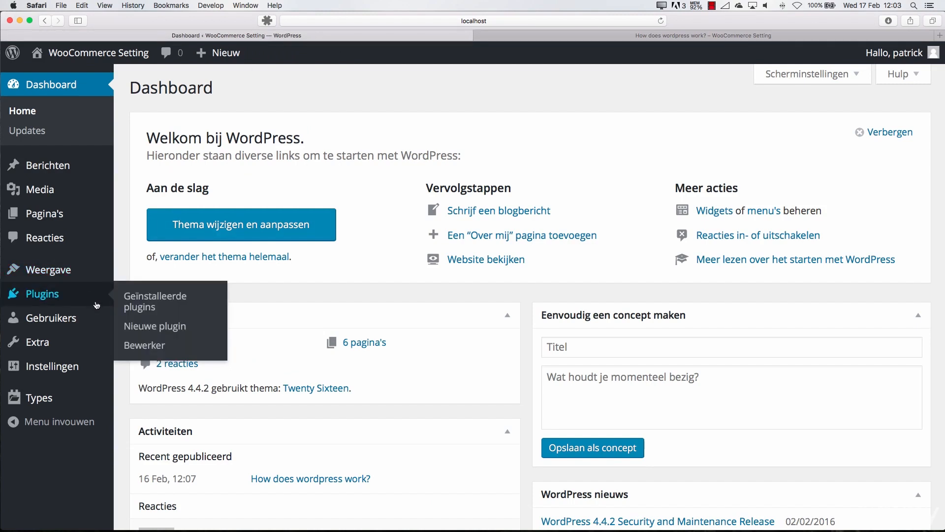
{"action": "mouse_move", "coordinate": [54, 368]}
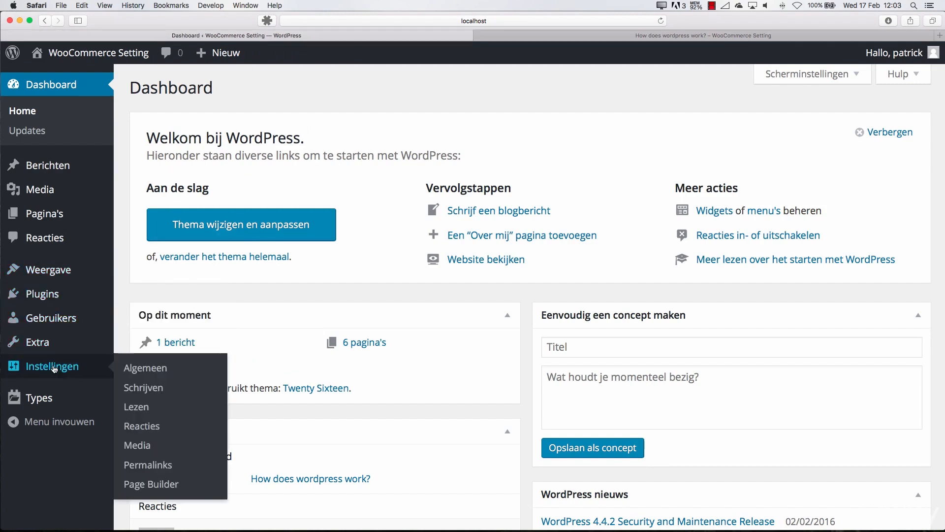
{"action": "left_click", "coordinate": [139, 368]}
{"action": "scroll", "coordinate": [305, 320], "scroll_direction": "down", "scroll_amount": 5}
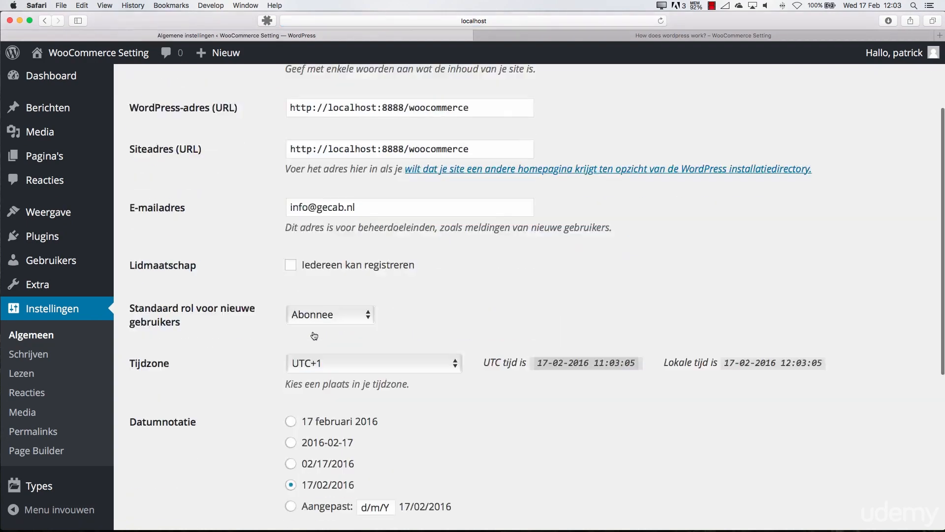
{"action": "scroll", "coordinate": [312, 334], "scroll_direction": "up", "scroll_amount": 3}
{"action": "scroll", "coordinate": [357, 343], "scroll_direction": "down", "scroll_amount": 10}
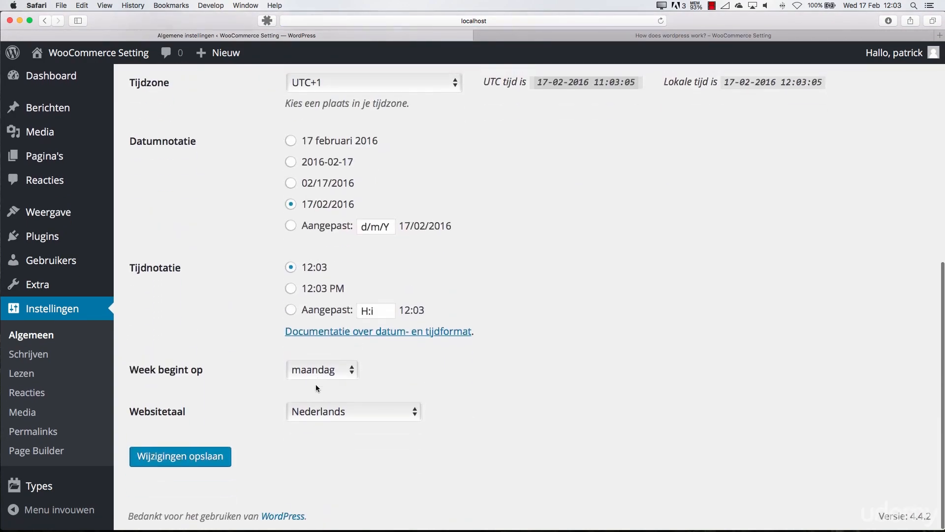
{"action": "left_click", "coordinate": [316, 406]}
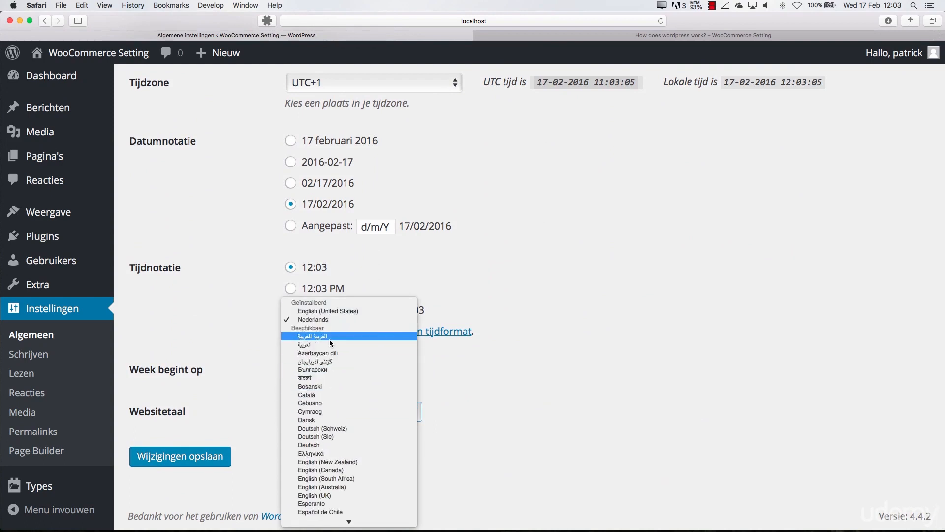
{"action": "left_click", "coordinate": [329, 311]}
{"action": "left_click", "coordinate": [215, 456]}
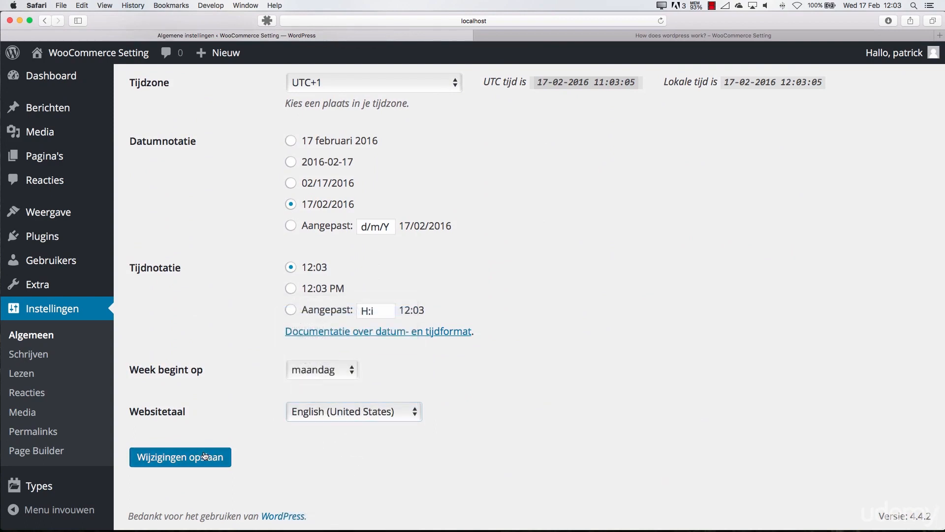
Reload the public post page to check its language, and return to the general settings
{"action": "left_click", "coordinate": [620, 39]}
{"action": "key", "text": "super+r"}
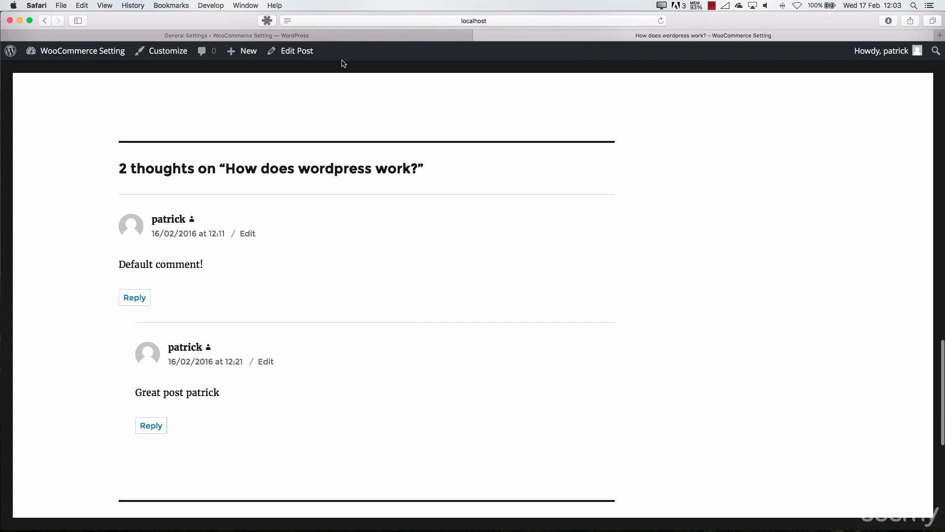
{"action": "left_click", "coordinate": [350, 39]}
Open the writing settings and set the default post category to Wordpress Teaching
{"action": "scroll", "coordinate": [32, 361], "scroll_direction": "down", "scroll_amount": 1}
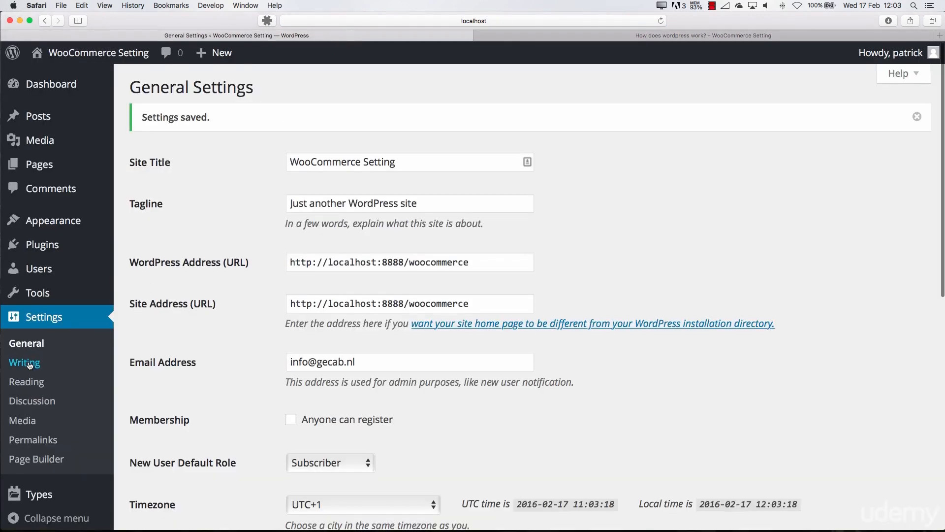
{"action": "left_click", "coordinate": [30, 365]}
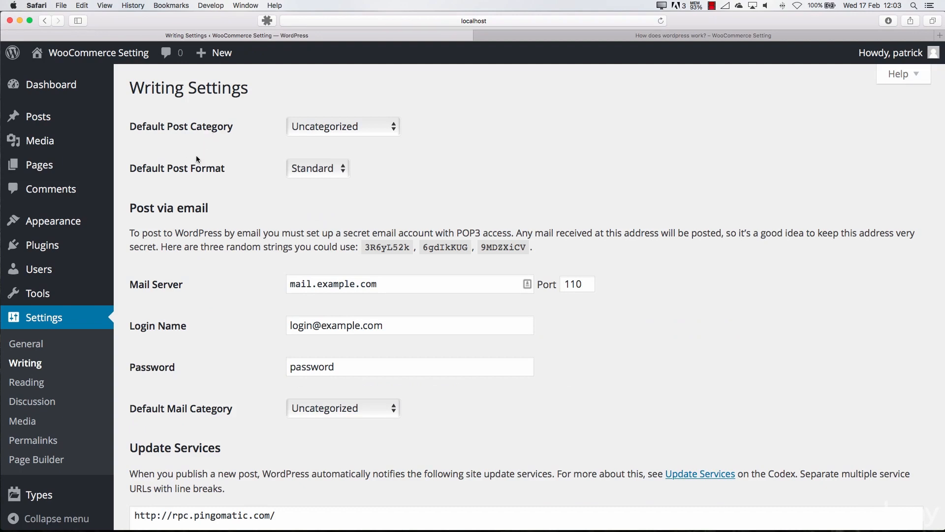
{"action": "left_click", "coordinate": [361, 130]}
{"action": "left_click", "coordinate": [315, 138]}
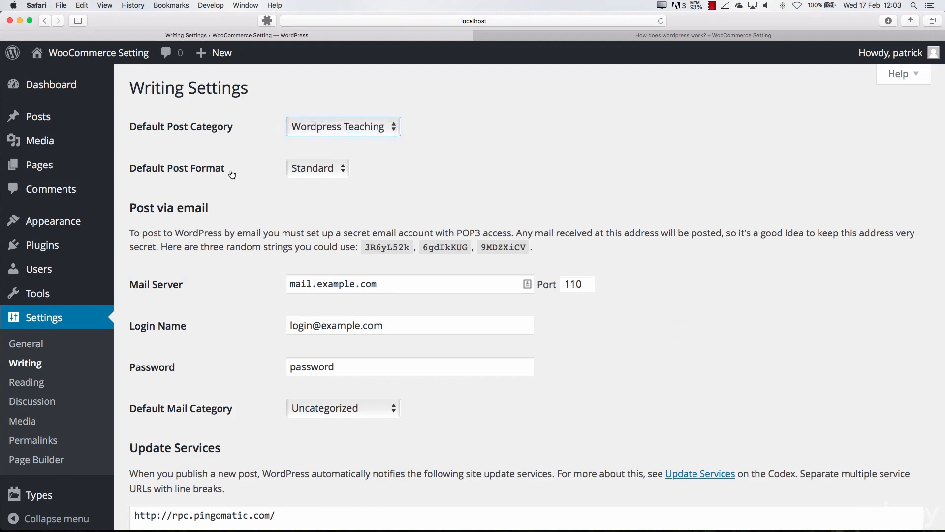
Review the default post format, post-via-email and update services options, and open the reading settings
{"action": "left_click", "coordinate": [304, 168]}
{"action": "left_click", "coordinate": [309, 171]}
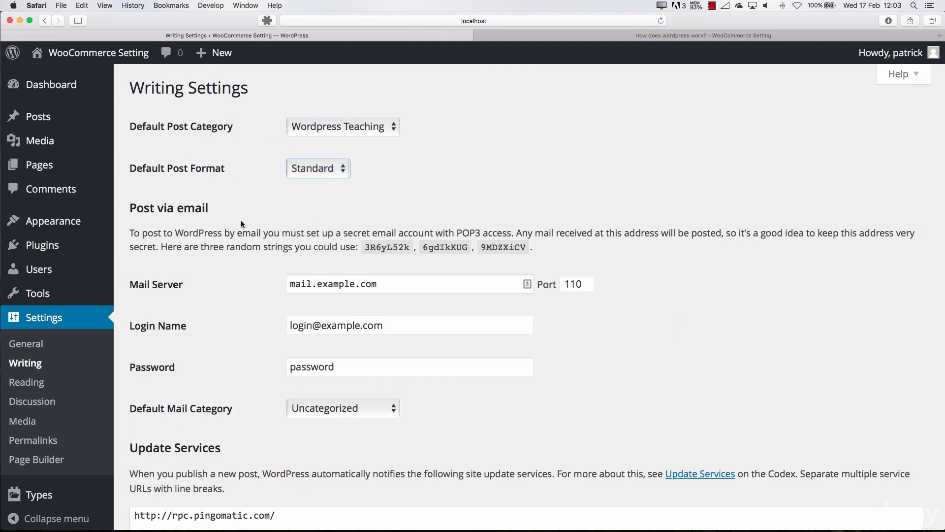
{"action": "scroll", "coordinate": [240, 219], "scroll_direction": "down", "scroll_amount": 5}
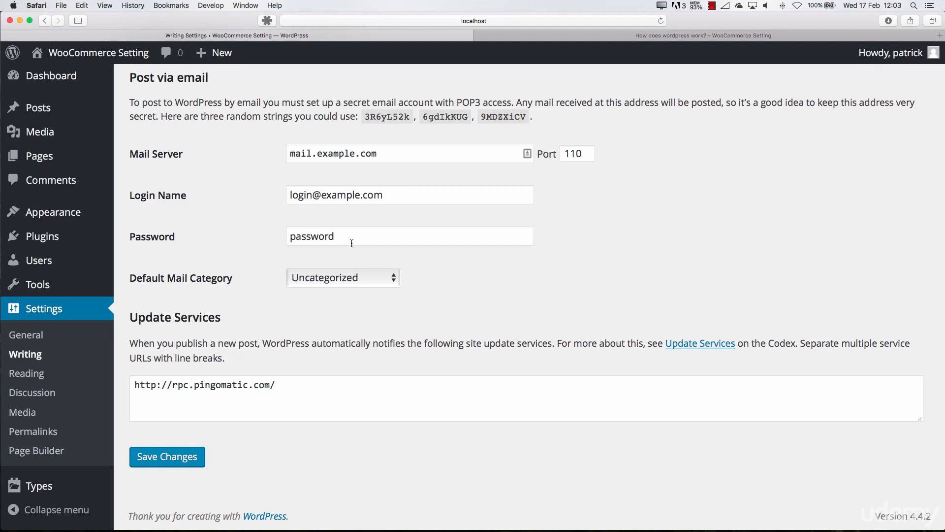
{"action": "left_click", "coordinate": [27, 373]}
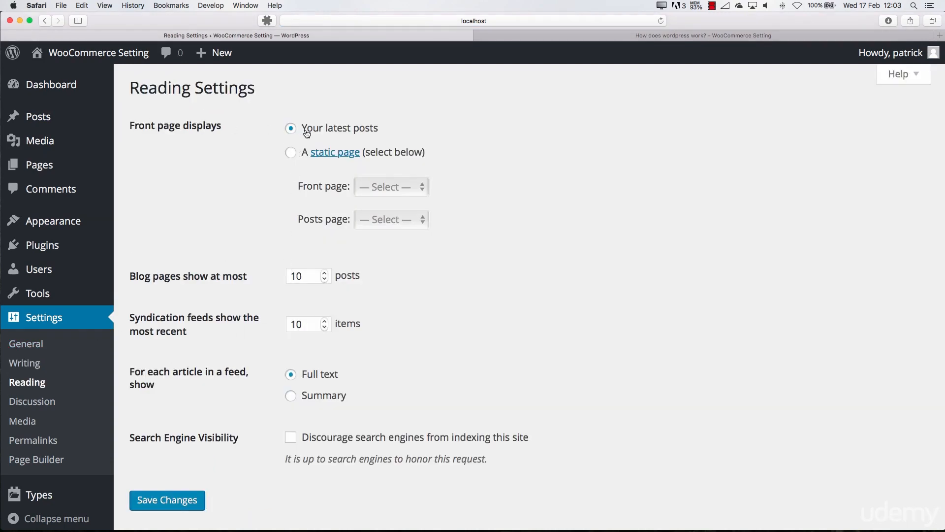
Open the site's public home page from the post page and look through the content it displays
{"action": "left_click", "coordinate": [640, 36]}
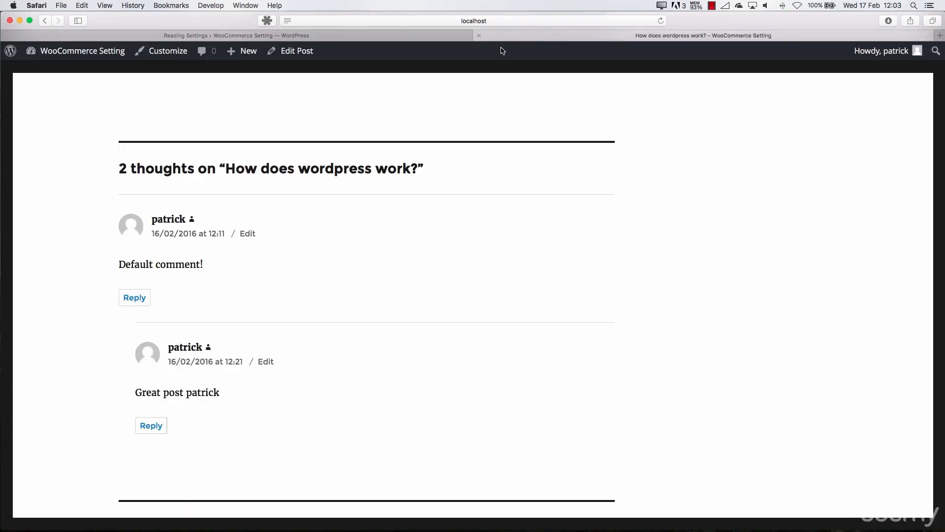
{"action": "scroll", "coordinate": [223, 116], "scroll_direction": "up", "scroll_amount": 15}
{"action": "left_click", "coordinate": [204, 150]}
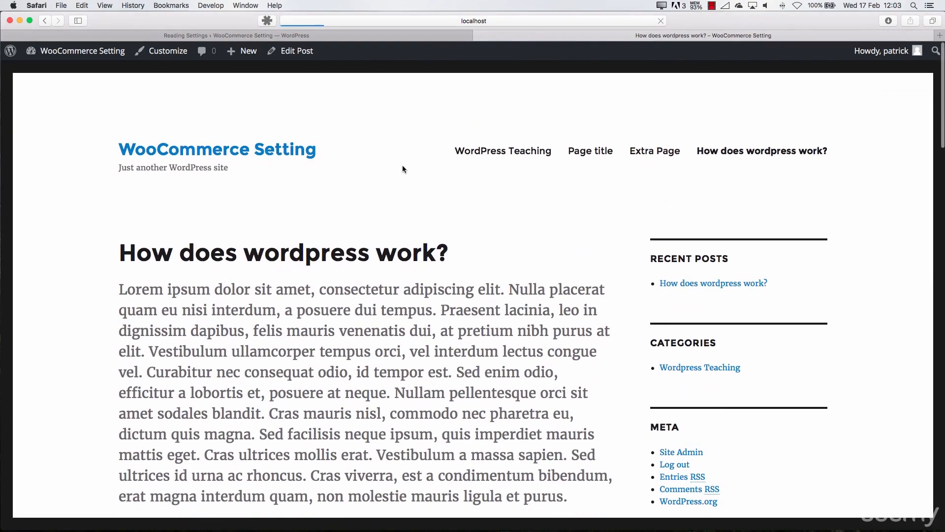
{"action": "scroll", "coordinate": [340, 235], "scroll_direction": "down", "scroll_amount": 10}
{"action": "scroll", "coordinate": [339, 235], "scroll_direction": "down", "scroll_amount": 10}
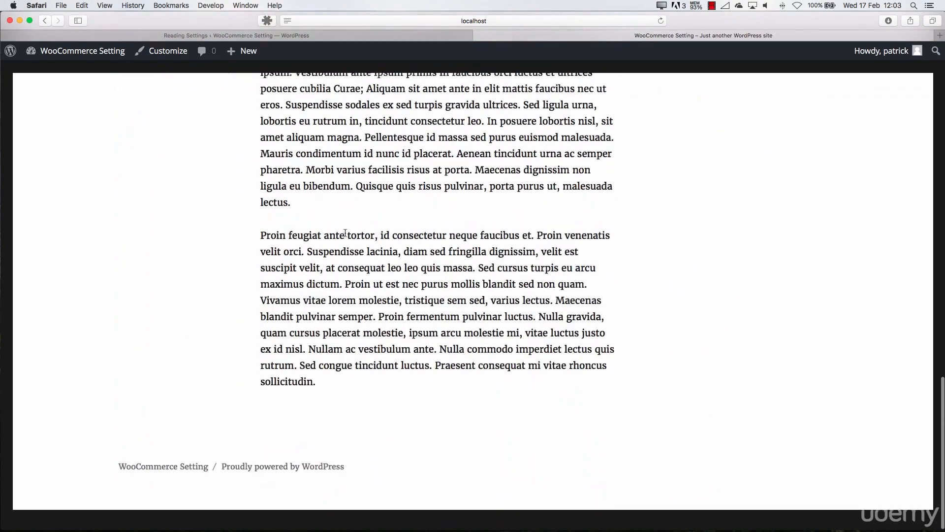
{"action": "scroll", "coordinate": [340, 235], "scroll_direction": "up", "scroll_amount": 20}
In the reading settings, display a static front page, choose Page title as the front page and save the changes
{"action": "left_click", "coordinate": [338, 36]}
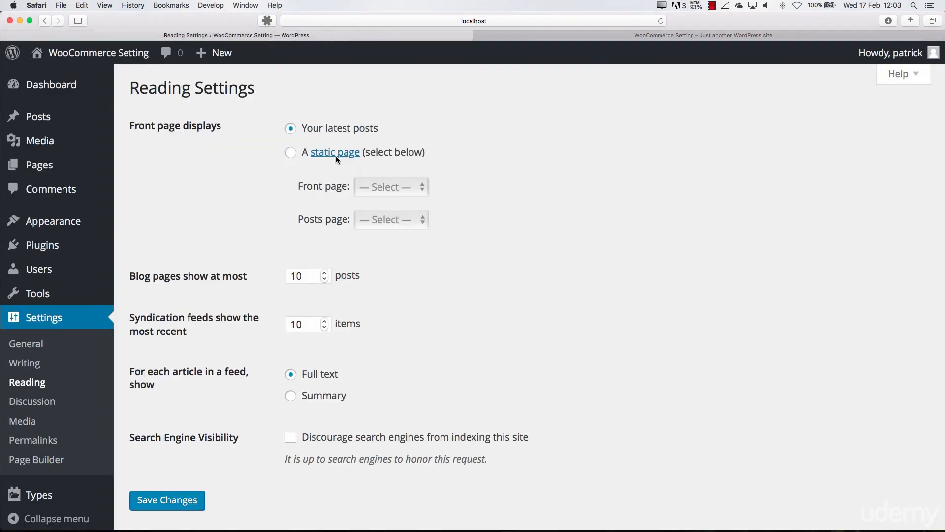
{"action": "left_click", "coordinate": [290, 153]}
{"action": "left_click", "coordinate": [367, 187]}
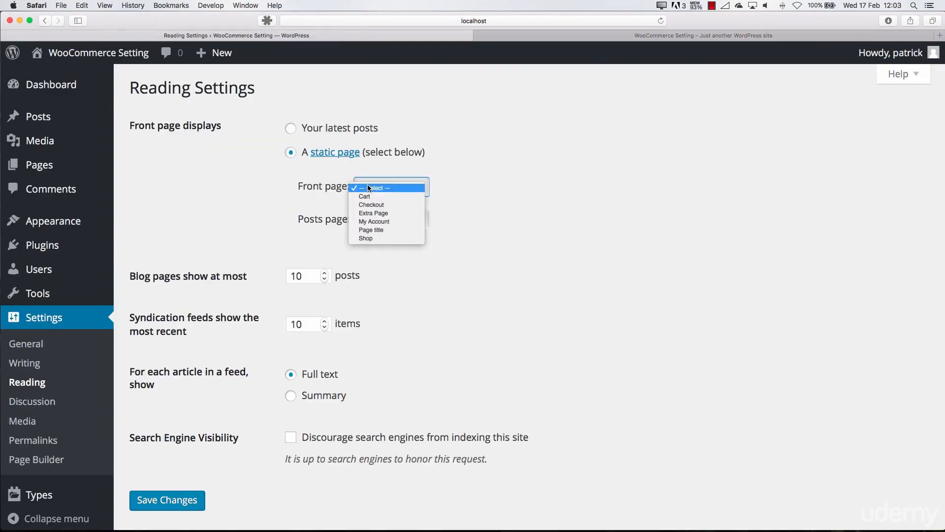
{"action": "left_click", "coordinate": [364, 228]}
{"action": "left_click", "coordinate": [364, 219]}
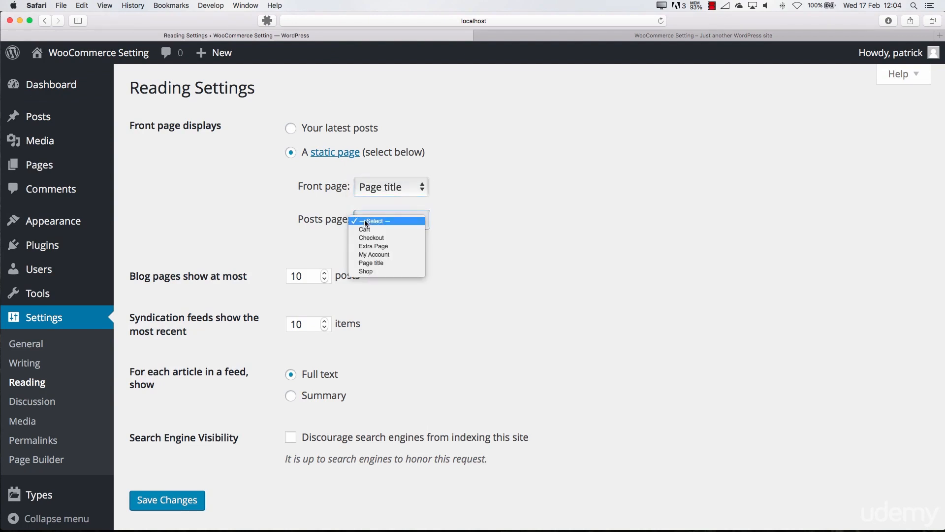
{"action": "left_click", "coordinate": [319, 234]}
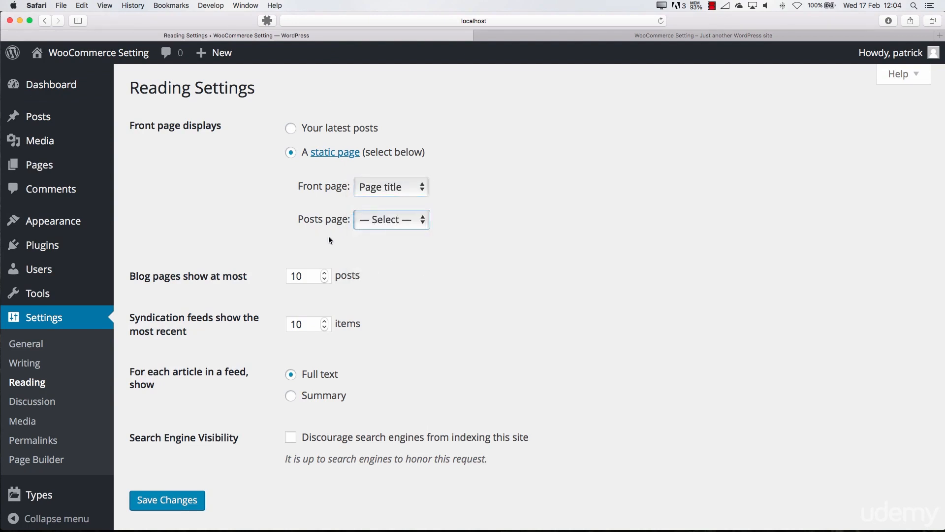
{"action": "left_click", "coordinate": [167, 500]}
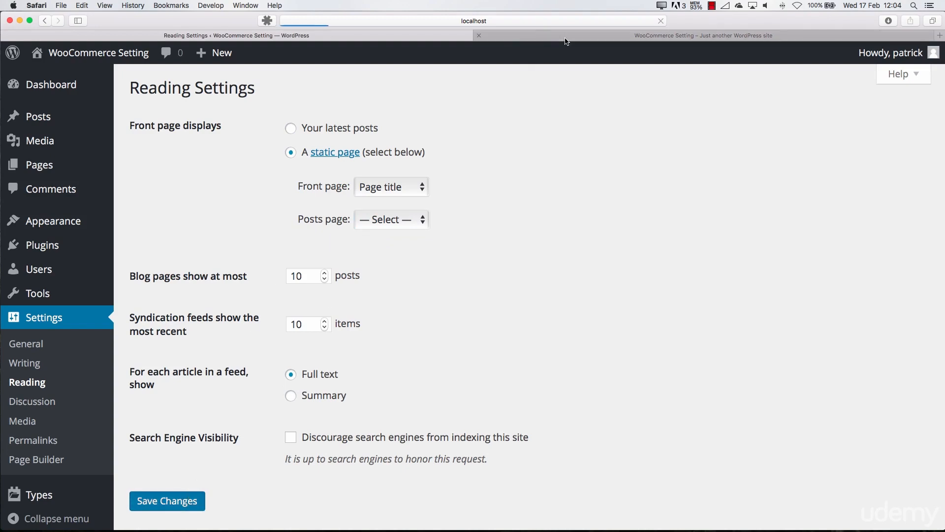
Reload the public home page and inspect how the static front page is displayed
{"action": "left_click", "coordinate": [566, 39]}
{"action": "key", "text": "super+r"}
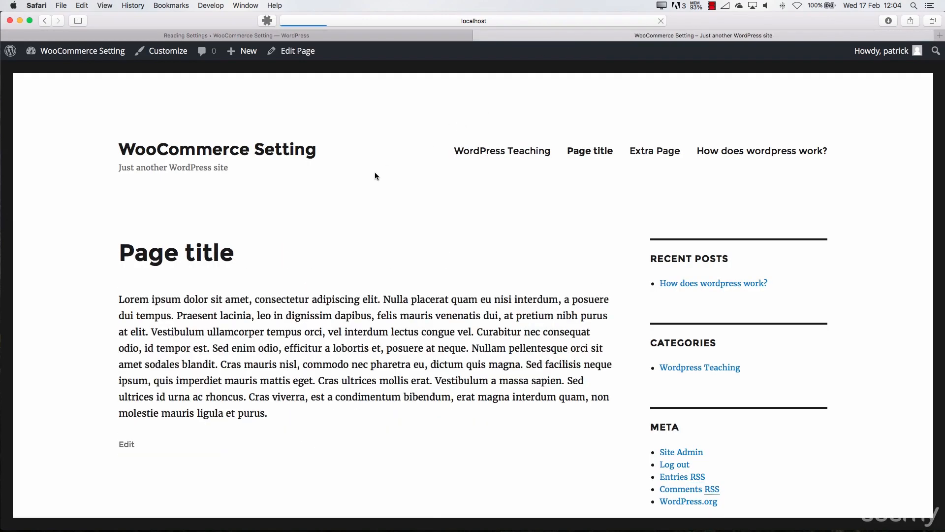
{"action": "scroll", "coordinate": [215, 250], "scroll_direction": "down", "scroll_amount": 3}
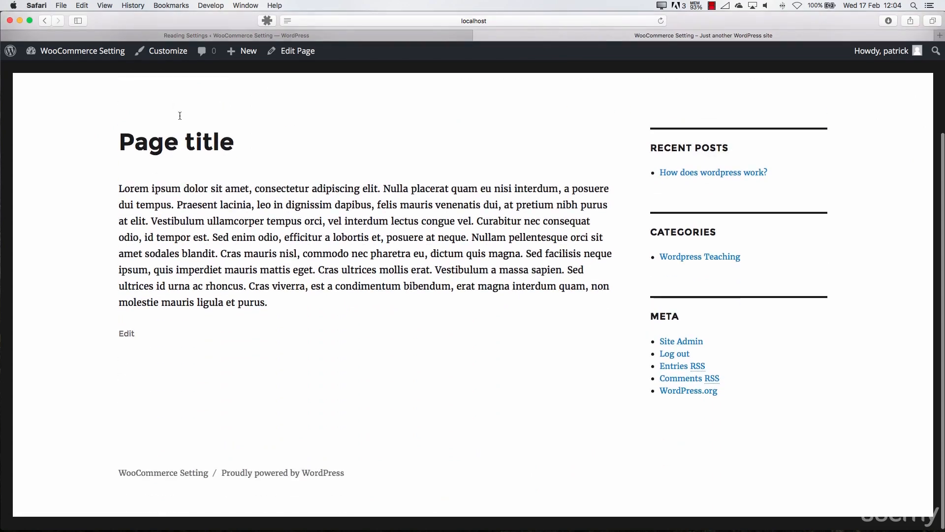
{"action": "scroll", "coordinate": [179, 116], "scroll_direction": "up", "scroll_amount": 3}
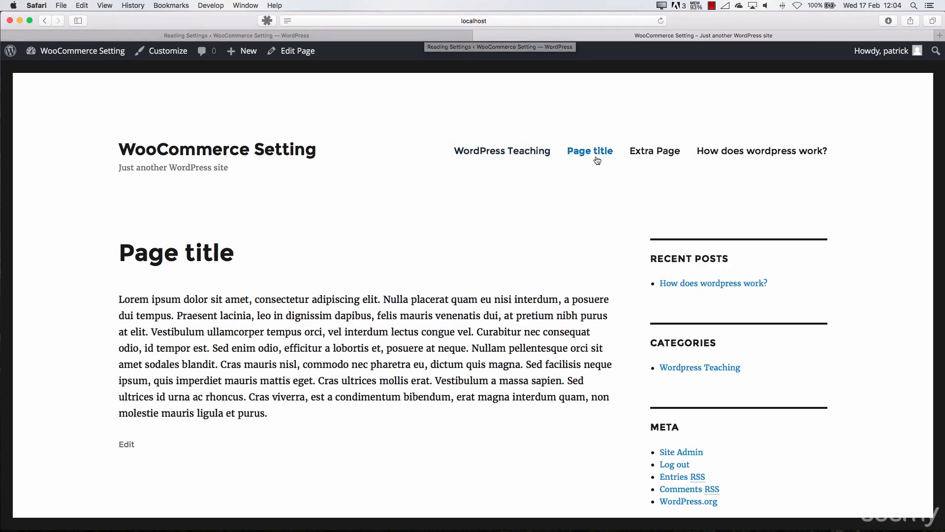
Return to the reading settings, set the posts page to Shop and save the changes
{"action": "double_click", "coordinate": [406, 43]}
{"action": "left_click", "coordinate": [380, 40]}
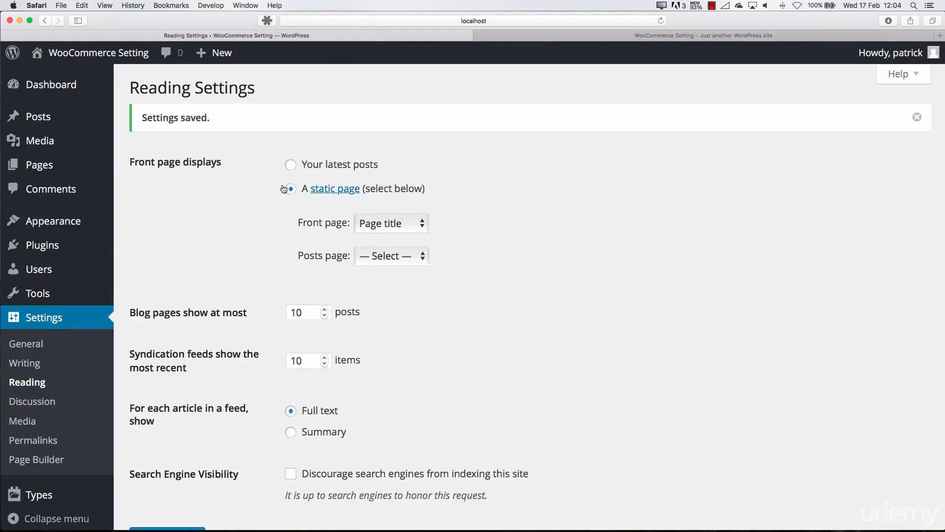
{"action": "left_click", "coordinate": [383, 256]}
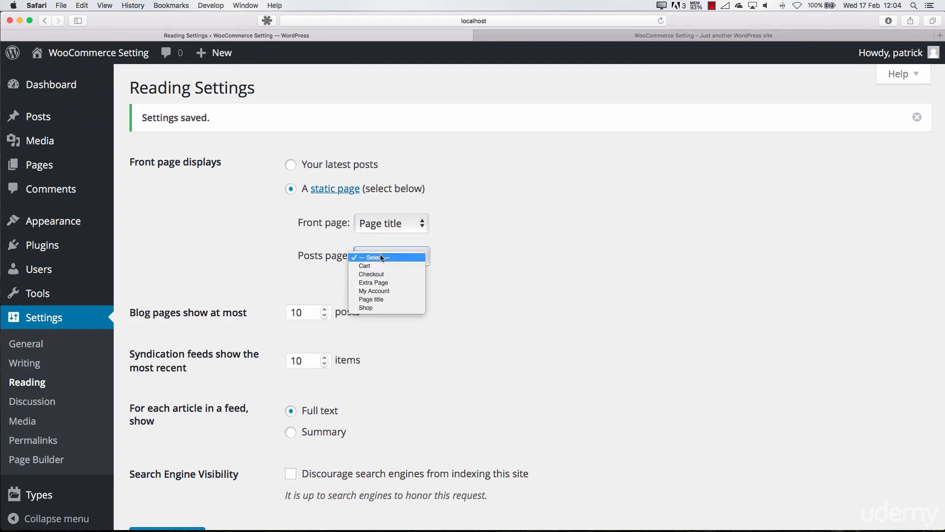
{"action": "left_click", "coordinate": [368, 308]}
{"action": "scroll", "coordinate": [329, 290], "scroll_direction": "down", "scroll_amount": 3}
{"action": "left_click", "coordinate": [167, 455]}
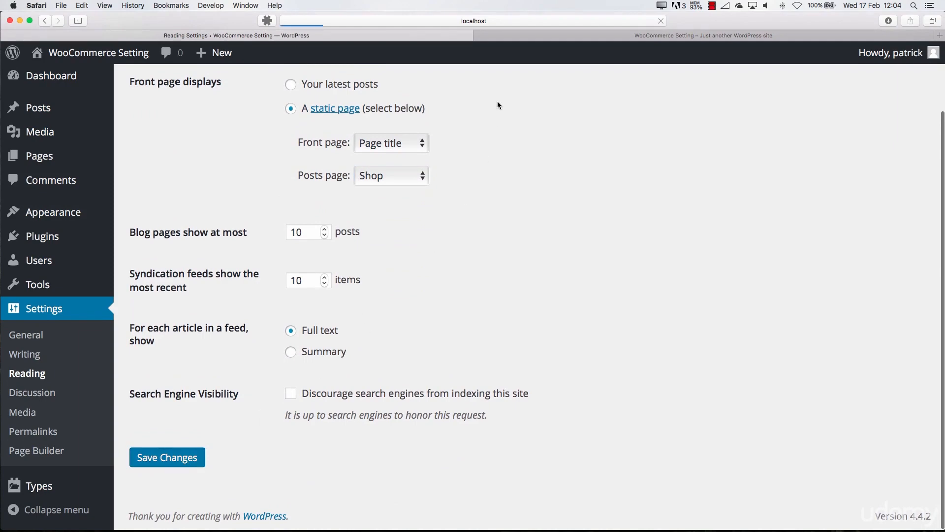
Open the public site's shop address, localhost:8888/woocommerce/shop, and look through the posts shown there
{"action": "left_click", "coordinate": [553, 38]}
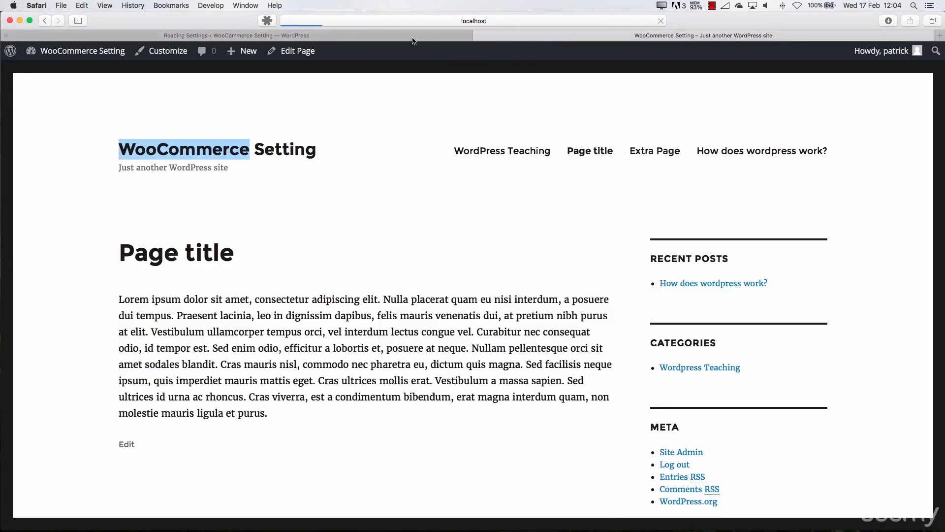
{"action": "left_click", "coordinate": [468, 22]}
{"action": "left_click", "coordinate": [464, 24]}
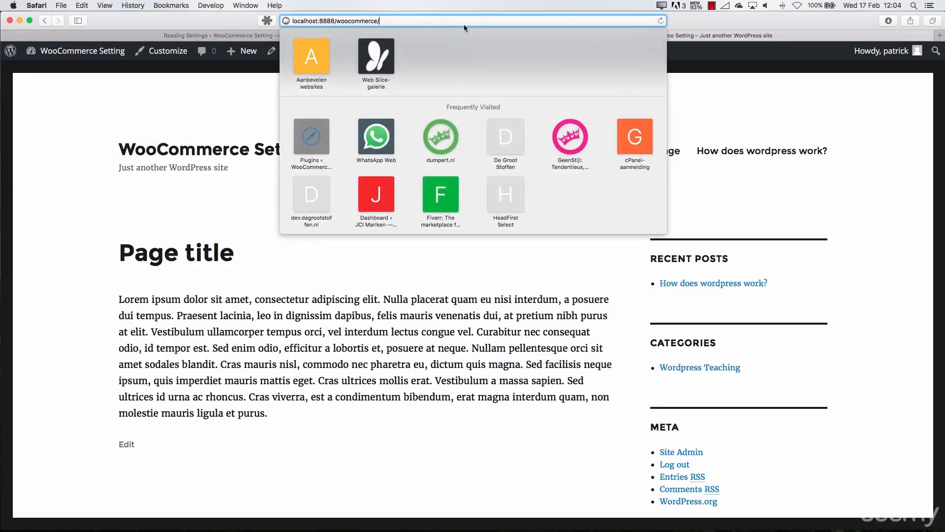
{"action": "type", "text": "shop/"}
{"action": "key", "text": "Return"}
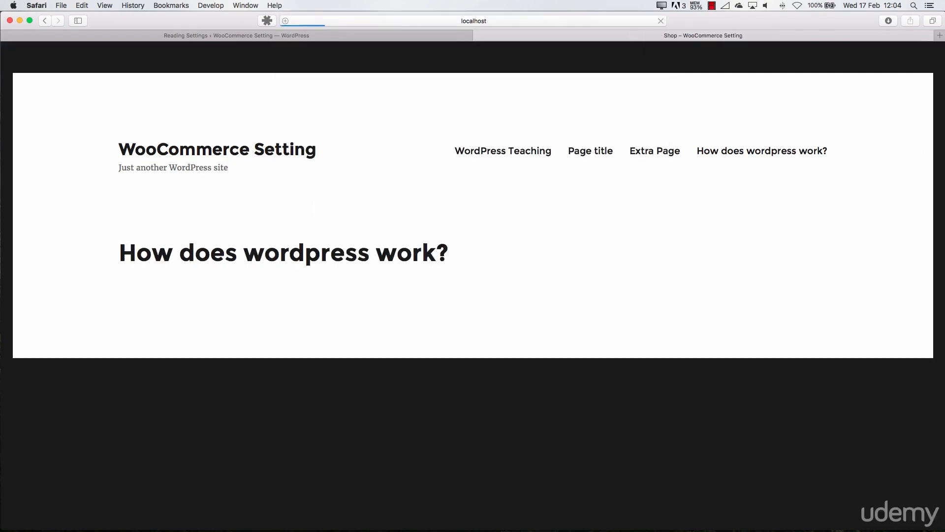
{"action": "scroll", "coordinate": [328, 217], "scroll_direction": "down", "scroll_amount": 3}
{"action": "scroll", "coordinate": [337, 218], "scroll_direction": "down", "scroll_amount": 15}
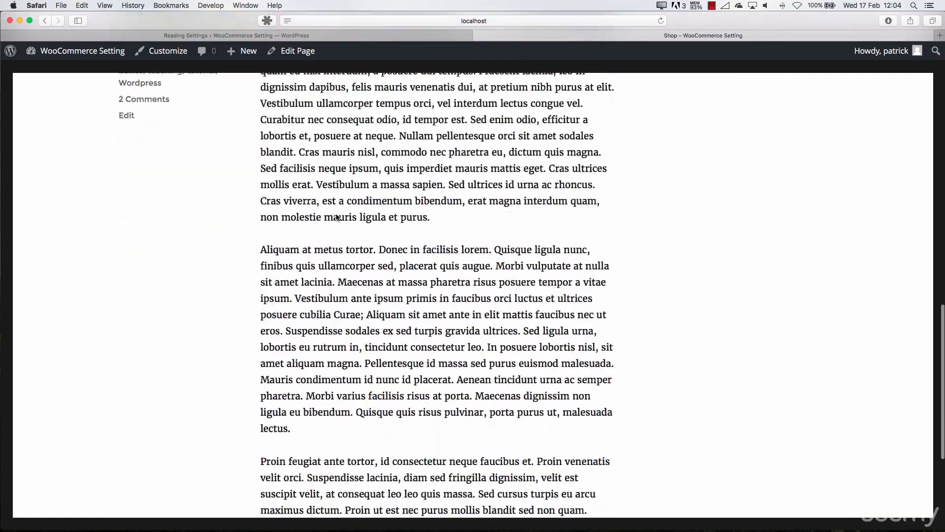
{"action": "scroll", "coordinate": [337, 216], "scroll_direction": "up", "scroll_amount": 20}
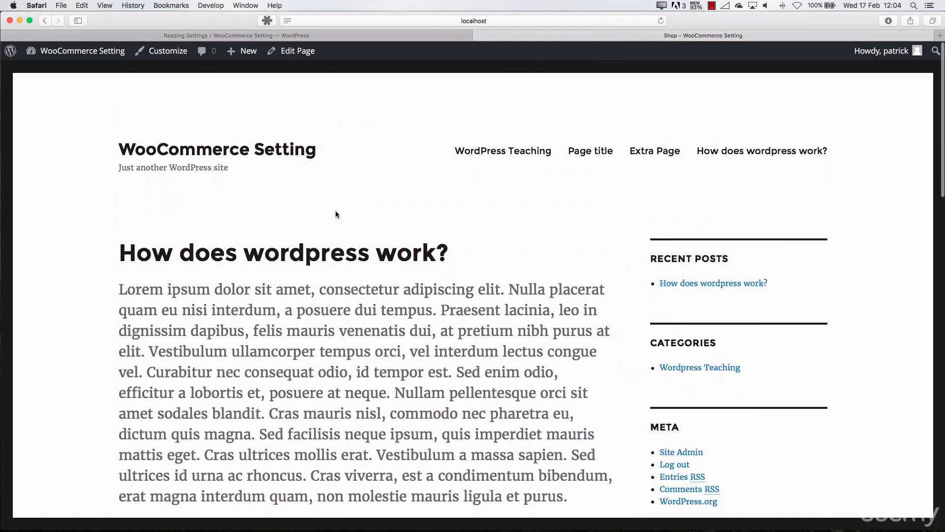
Return to the reading settings, clear the posts page selection and set the front page to display the latest posts
{"action": "left_click", "coordinate": [394, 35]}
{"action": "left_click", "coordinate": [367, 258]}
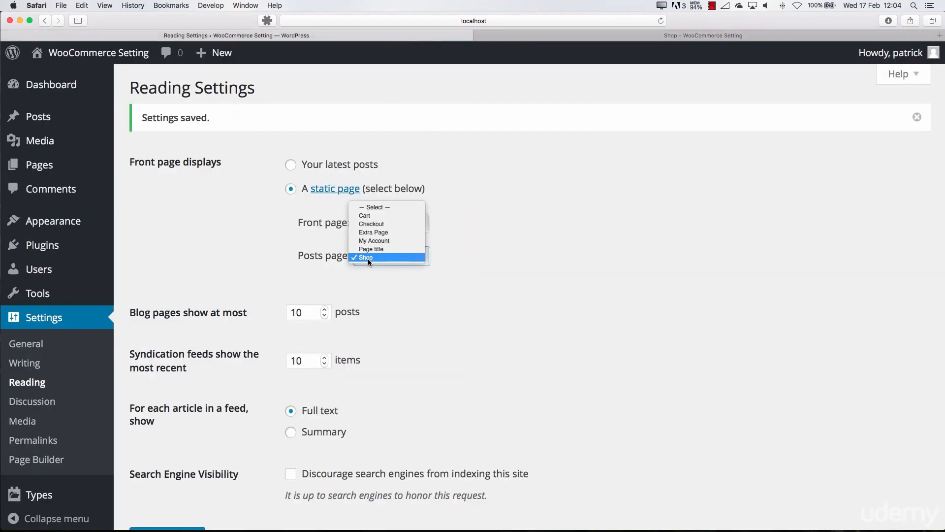
{"action": "left_click", "coordinate": [376, 207]}
{"action": "left_click", "coordinate": [291, 165]}
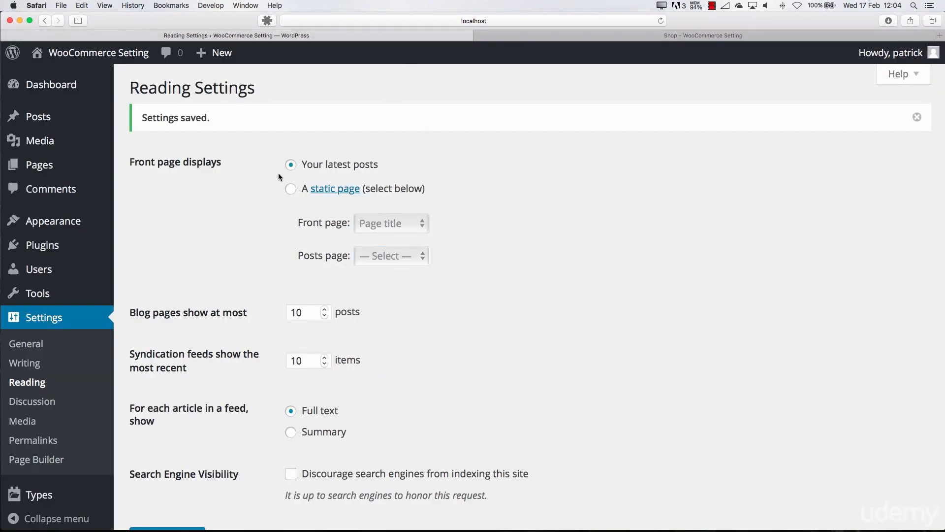
Toggle the option to discourage search engines from indexing this site and save the reading settings
{"action": "scroll", "coordinate": [274, 250], "scroll_direction": "down", "scroll_amount": 3}
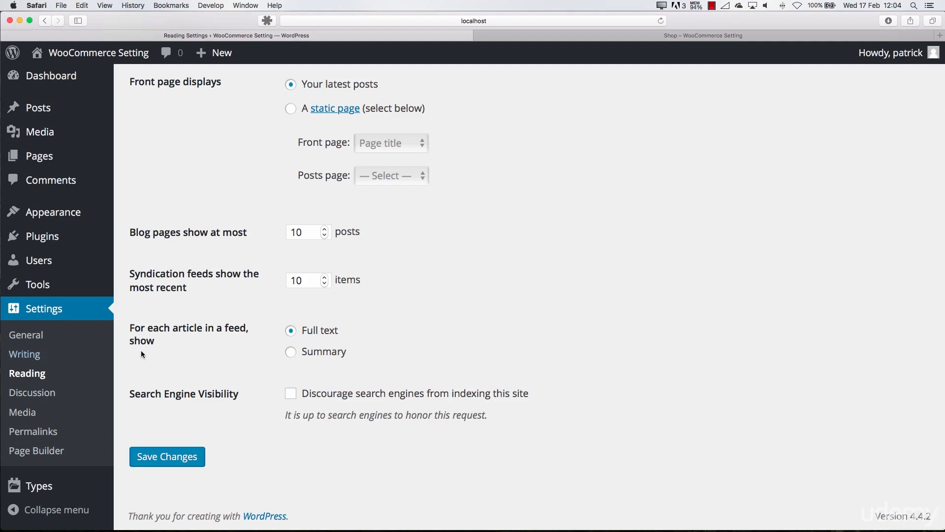
{"action": "left_click_drag", "start_coordinate": [134, 393], "coordinate": [256, 394]}
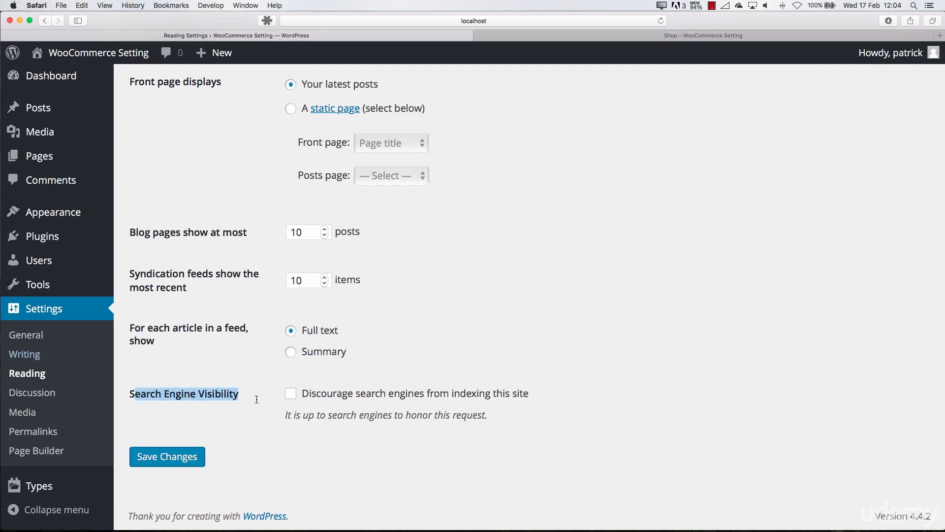
{"action": "left_click", "coordinate": [295, 395]}
{"action": "left_click", "coordinate": [161, 456]}
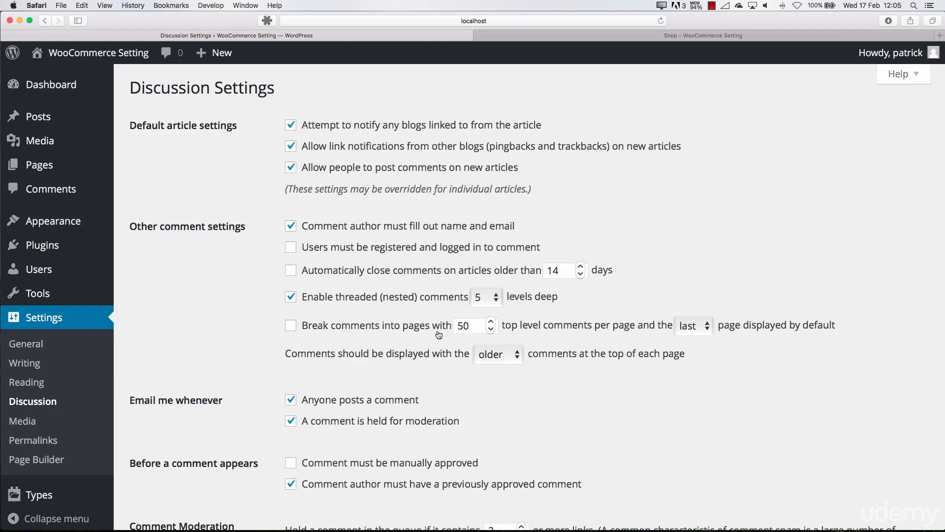
Review the discussion settings, including the comment, moderation, blacklist and avatar options
{"action": "scroll", "coordinate": [344, 315], "scroll_direction": "down", "scroll_amount": 5}
{"action": "scroll", "coordinate": [340, 302], "scroll_direction": "down", "scroll_amount": 6}
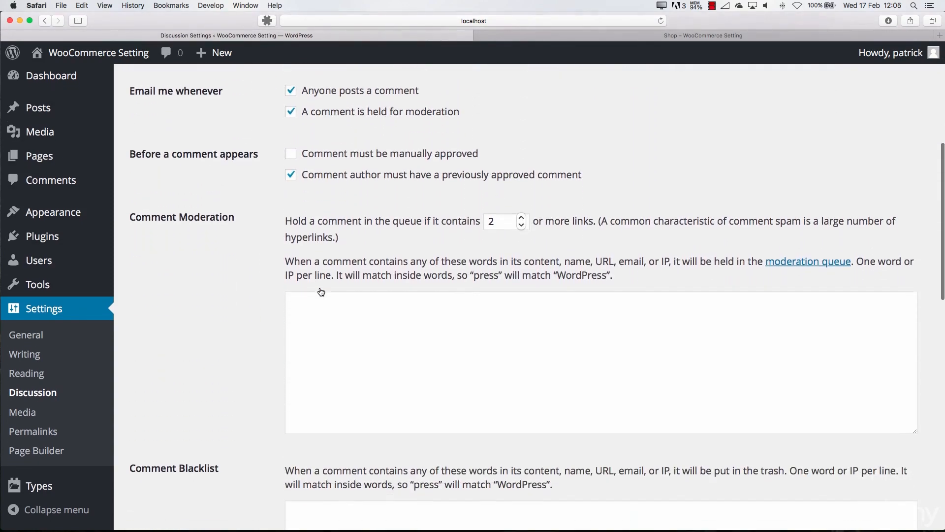
{"action": "scroll", "coordinate": [353, 279], "scroll_direction": "down", "scroll_amount": 3}
{"action": "left_click", "coordinate": [327, 289]}
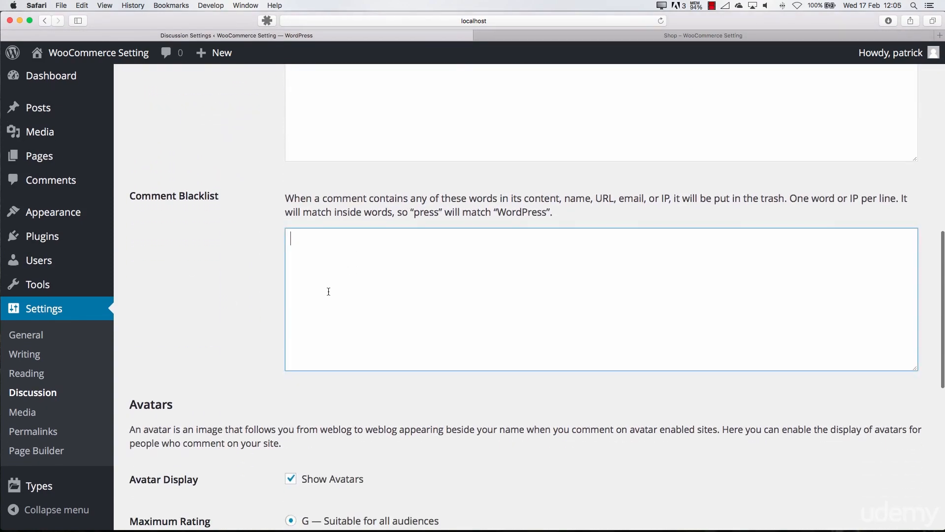
{"action": "scroll", "coordinate": [327, 289], "scroll_direction": "down", "scroll_amount": 6}
{"action": "scroll", "coordinate": [274, 321], "scroll_direction": "down", "scroll_amount": 3}
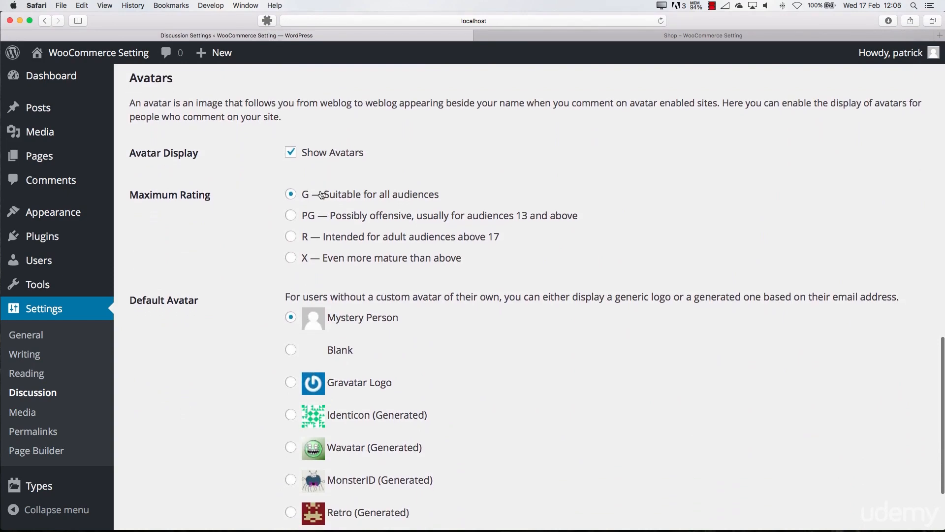
{"action": "scroll", "coordinate": [270, 236], "scroll_direction": "down", "scroll_amount": 3}
{"action": "scroll", "coordinate": [273, 235], "scroll_direction": "up", "scroll_amount": 15}
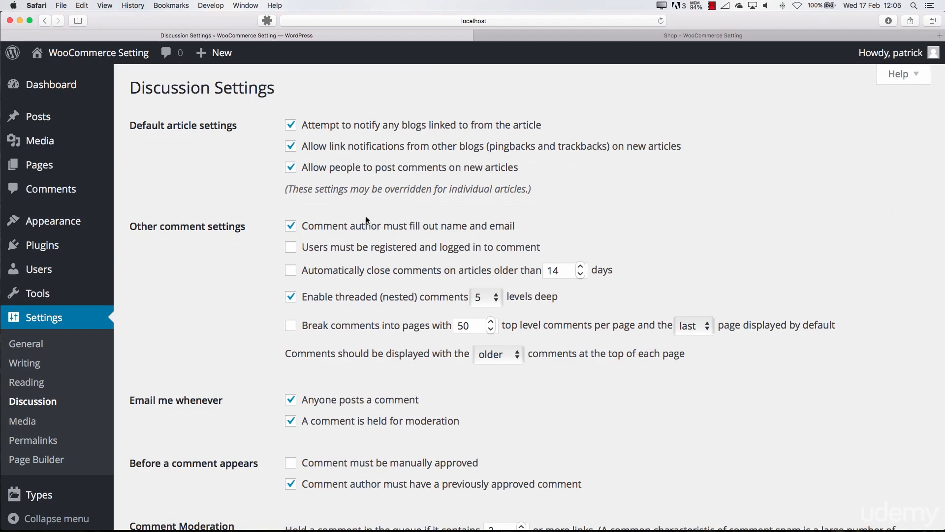
{"action": "scroll", "coordinate": [228, 305], "scroll_direction": "down", "scroll_amount": 4}
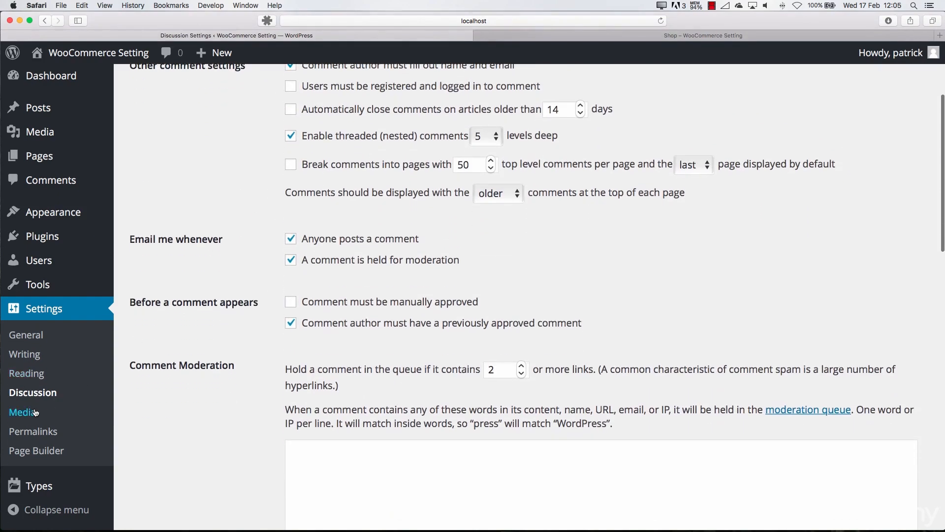
Open the media settings to examine the thumbnail size, and open the post "How does wordpress work?" on the public site
{"action": "left_click", "coordinate": [34, 412]}
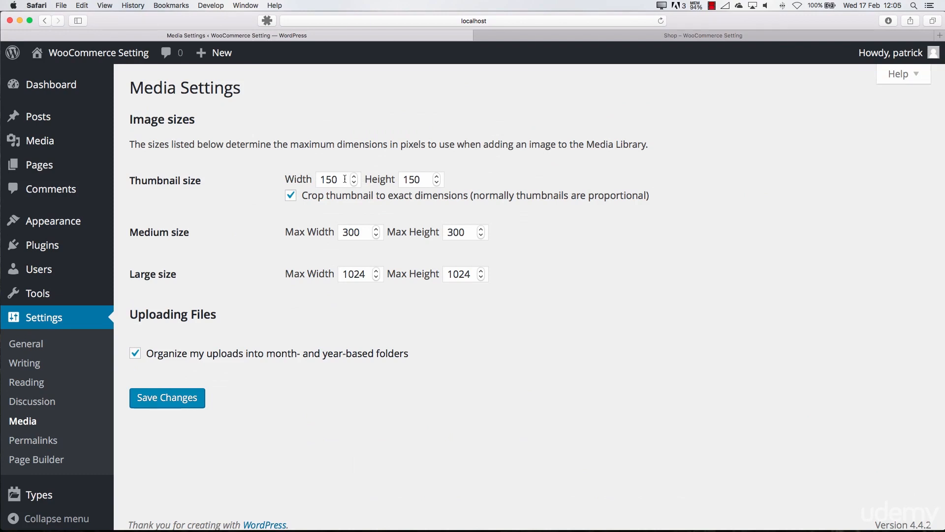
{"action": "double_click", "coordinate": [179, 180]}
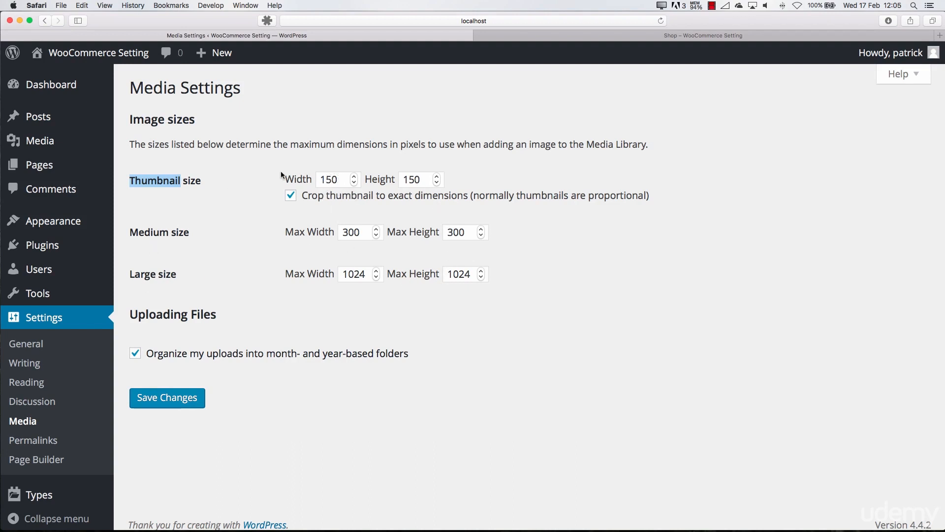
{"action": "left_click", "coordinate": [565, 36]}
{"action": "left_click", "coordinate": [282, 268]}
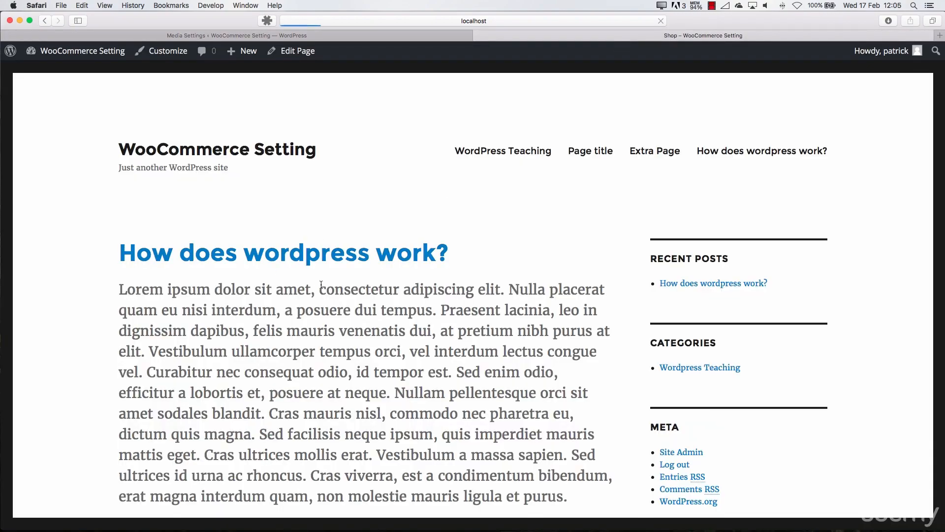
Inspect the beach image in the post "How does wordpress work?" to examine its HTML source and dimensions
{"action": "scroll", "coordinate": [240, 249], "scroll_direction": "down", "scroll_amount": 7}
{"action": "scroll", "coordinate": [241, 249], "scroll_direction": "down", "scroll_amount": 6}
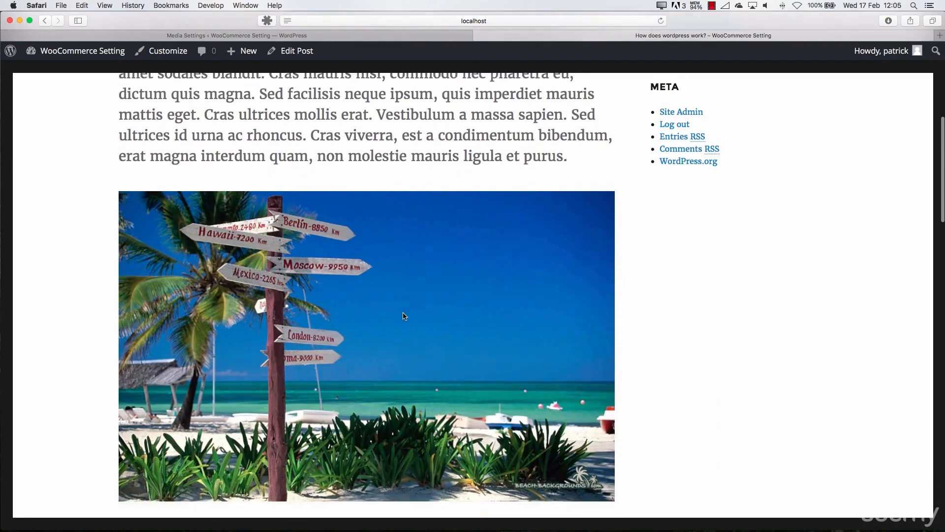
{"action": "scroll", "coordinate": [265, 177], "scroll_direction": "up", "scroll_amount": 3}
{"action": "scroll", "coordinate": [265, 176], "scroll_direction": "up", "scroll_amount": 3}
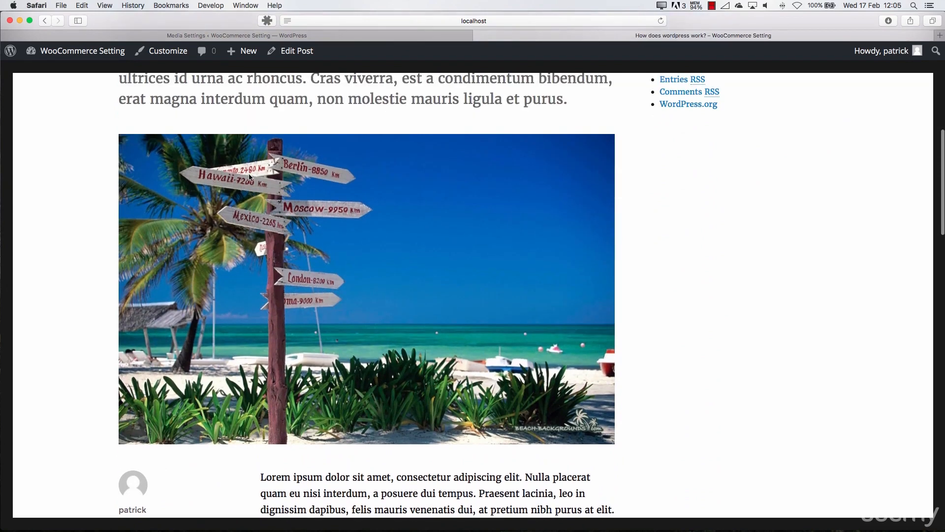
{"action": "right_click", "coordinate": [483, 249]}
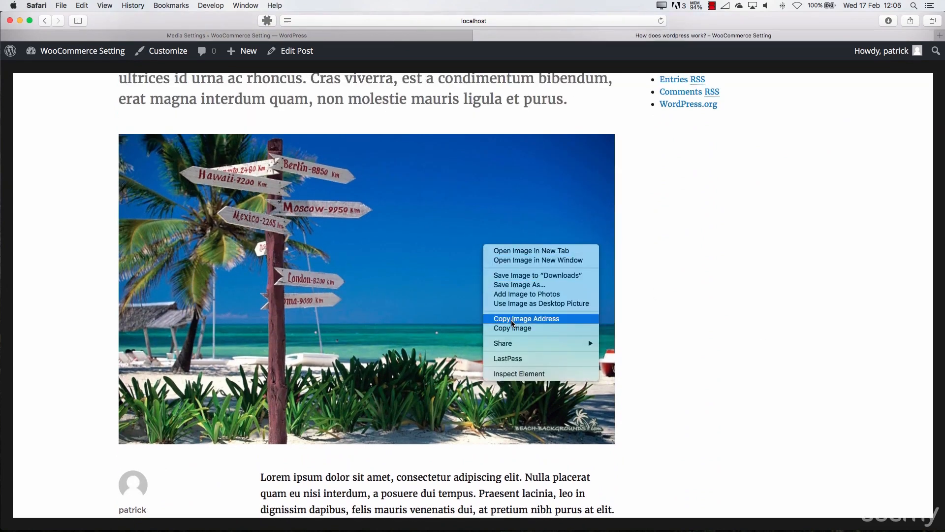
{"action": "left_click", "coordinate": [509, 374]}
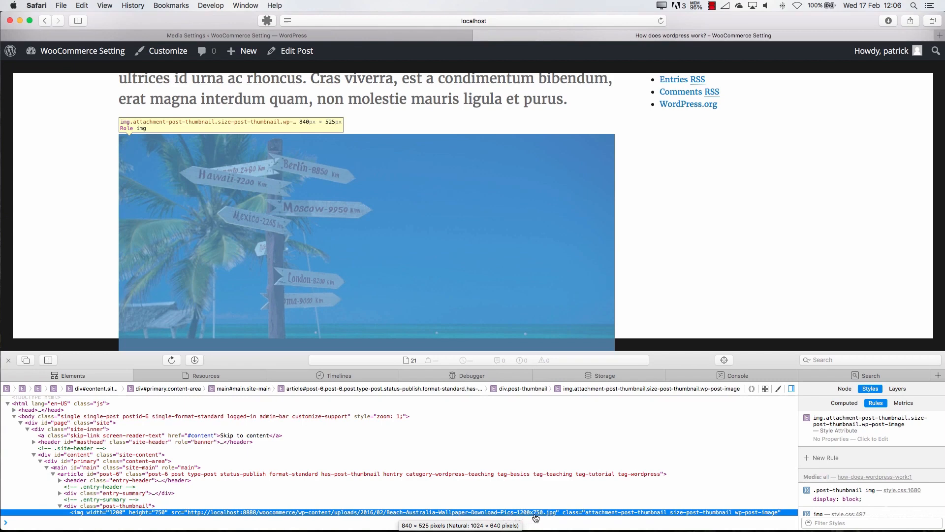
{"action": "scroll", "coordinate": [535, 515], "scroll_direction": "down", "scroll_amount": 3}
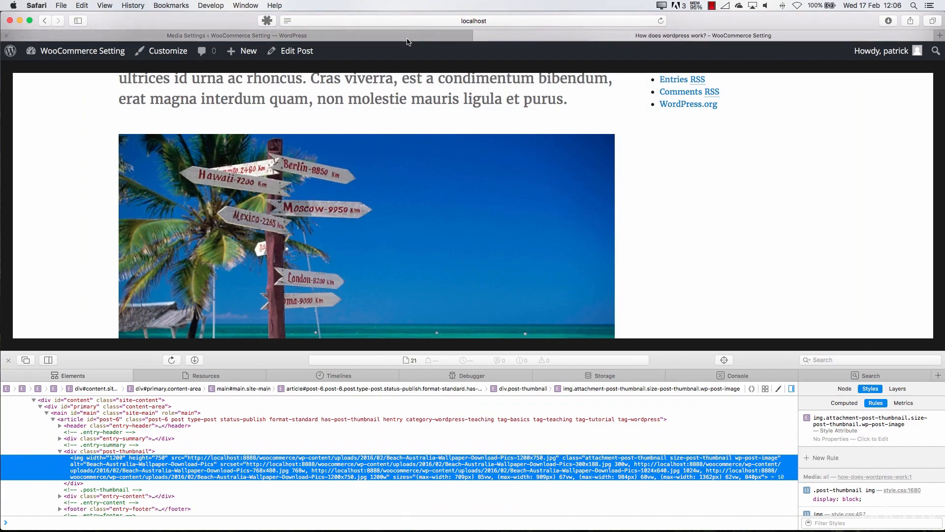
Open the permalink settings and compare the available structures with the full address of the post "How does wordpress work?"
{"action": "left_click", "coordinate": [406, 36]}
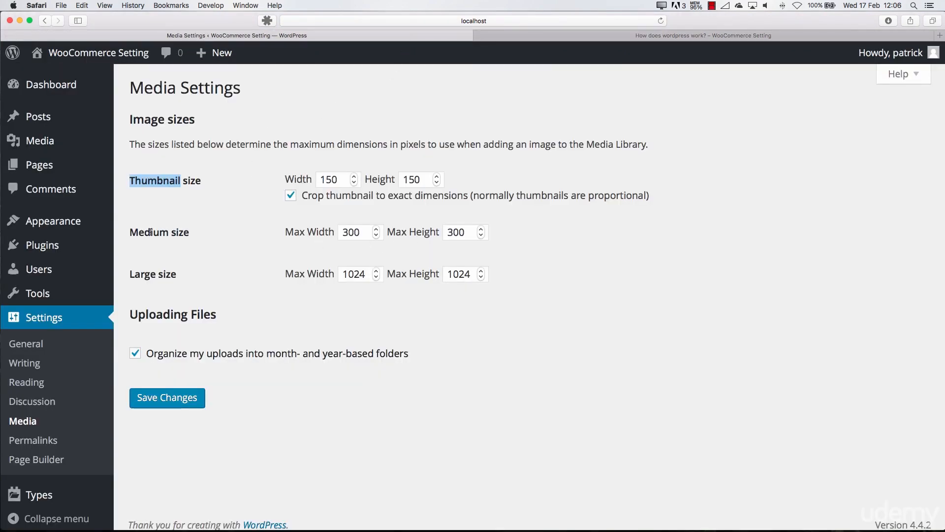
{"action": "left_click", "coordinate": [45, 441]}
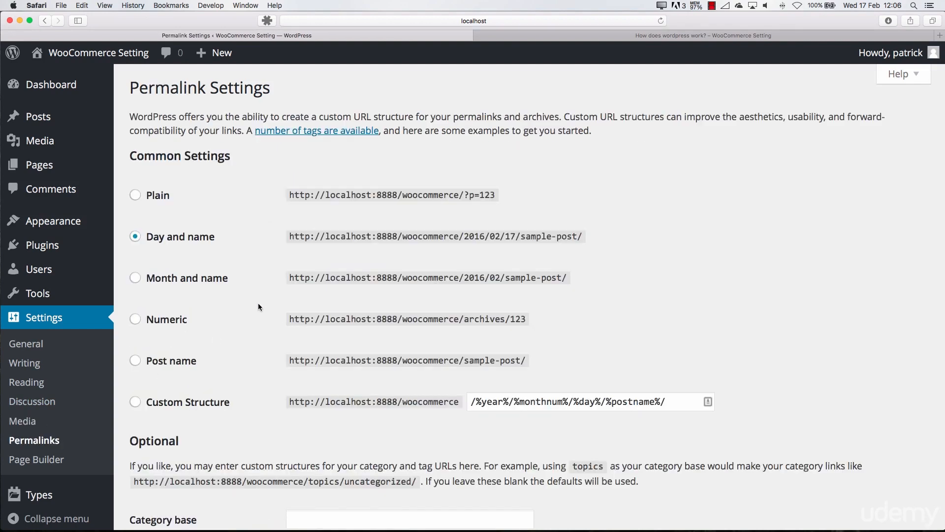
{"action": "left_click", "coordinate": [615, 36]}
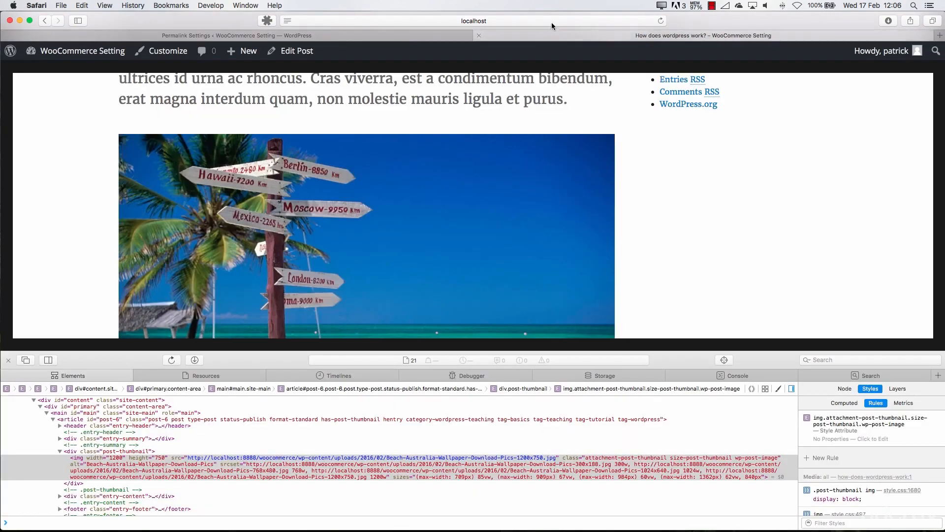
{"action": "left_click", "coordinate": [551, 21]}
{"action": "left_click", "coordinate": [507, 22]}
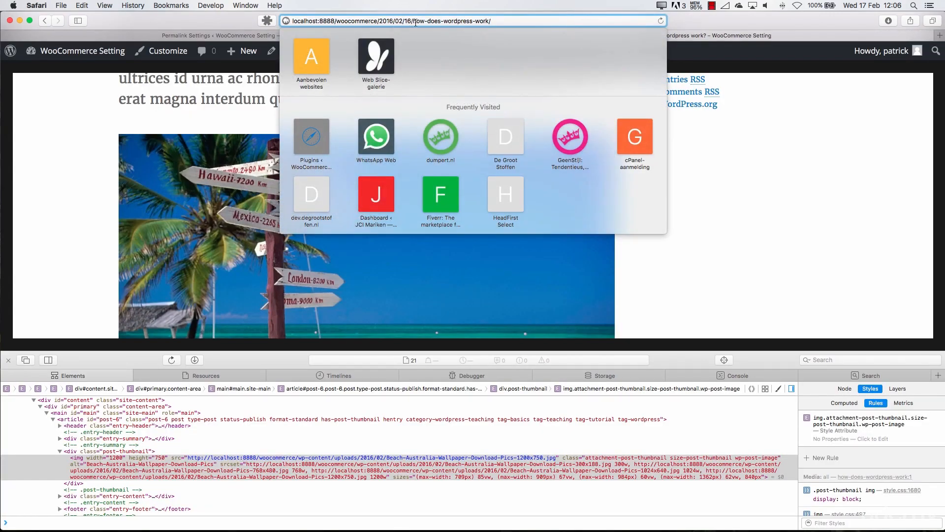
{"action": "left_click", "coordinate": [203, 23]}
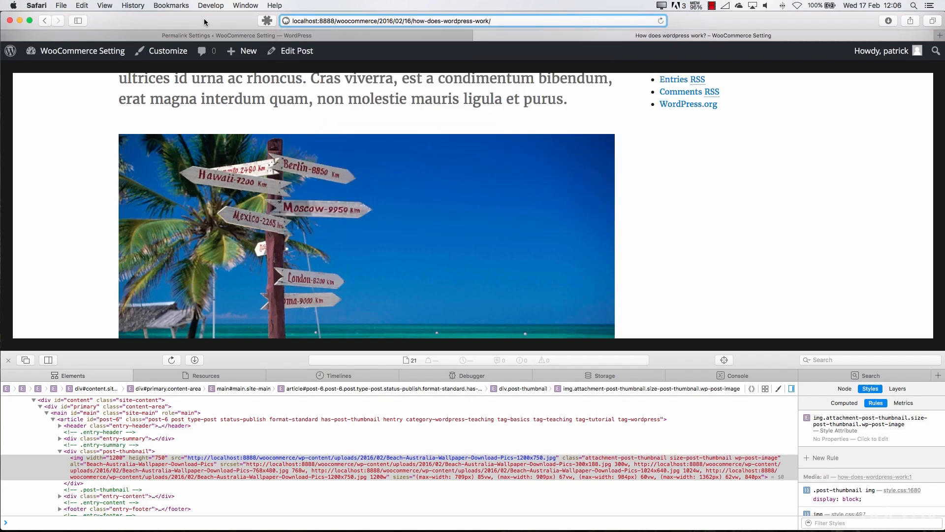
Set the permalink structure to Post name and save the permalink settings
{"action": "left_click", "coordinate": [225, 37]}
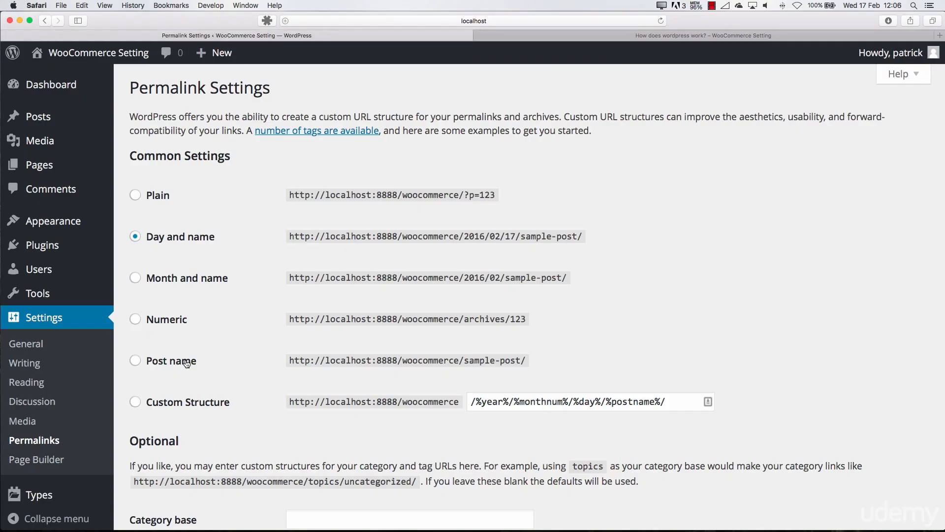
{"action": "left_click", "coordinate": [139, 362]}
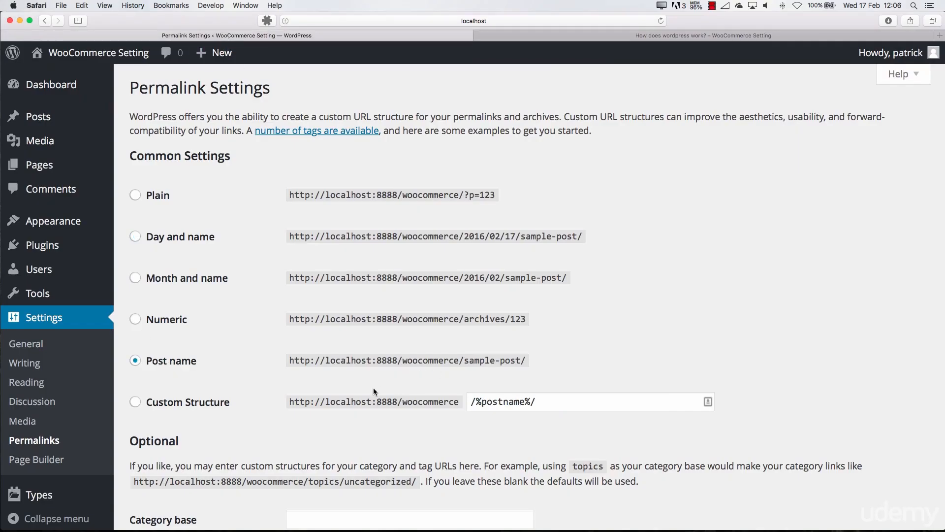
{"action": "scroll", "coordinate": [320, 386], "scroll_direction": "down", "scroll_amount": 5}
{"action": "left_click", "coordinate": [177, 457]}
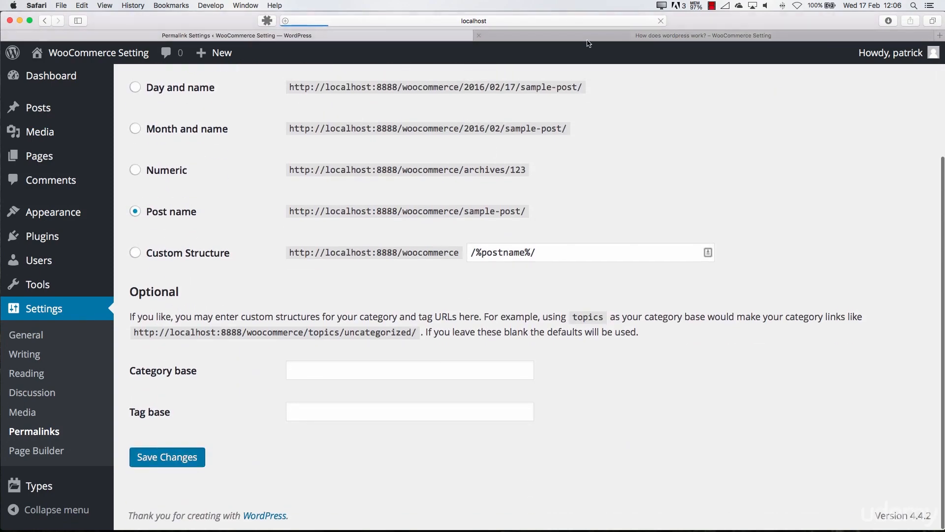
Reload the post on the public site, reopen "How does wordpress work?" through the site's home page and close the web inspector
{"action": "left_click", "coordinate": [588, 37]}
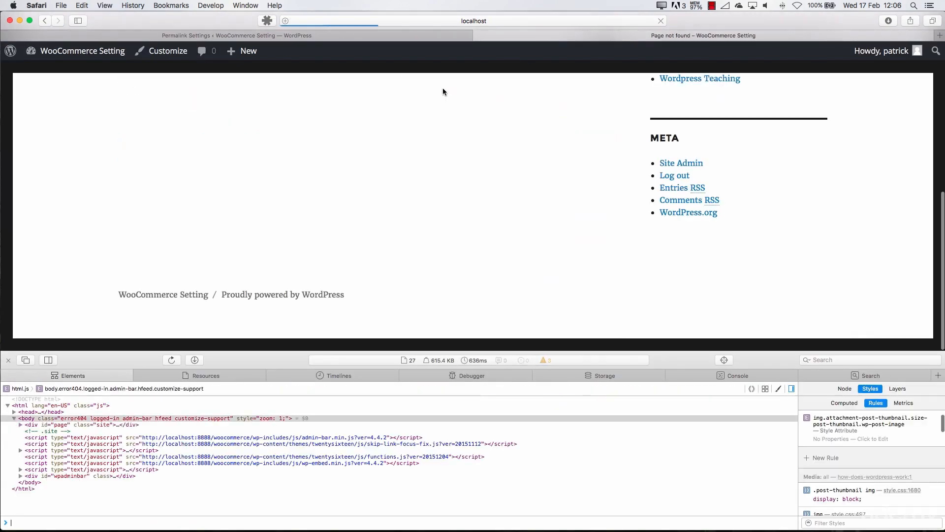
{"action": "scroll", "coordinate": [380, 138], "scroll_direction": "up", "scroll_amount": 10}
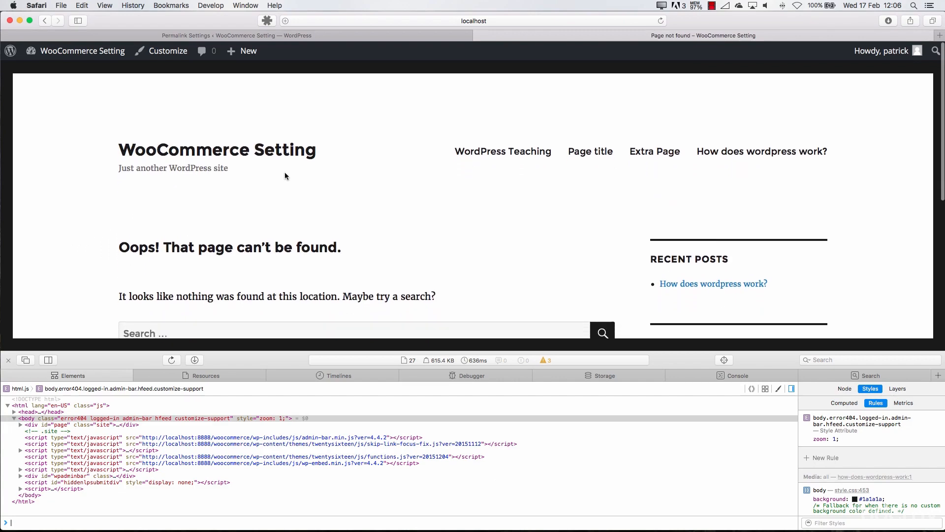
{"action": "left_click", "coordinate": [271, 150]}
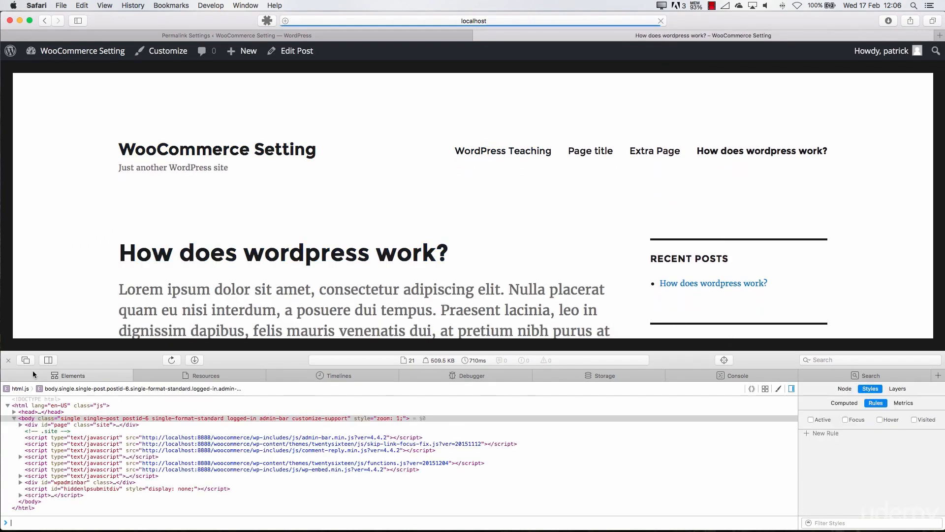
{"action": "left_click", "coordinate": [9, 360]}
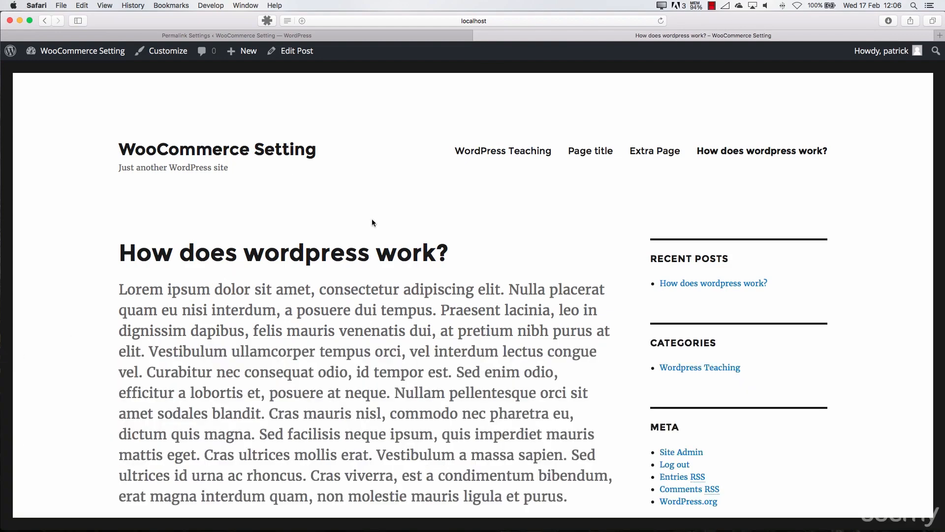
Compare the slug in the post's web address with the post title "How does wordpress work?"
{"action": "left_click", "coordinate": [502, 21]}
{"action": "left_click_drag", "start_coordinate": [381, 21], "coordinate": [474, 24]}
{"action": "left_click", "coordinate": [108, 208]}
{"action": "left_click_drag", "start_coordinate": [124, 254], "coordinate": [424, 252]}
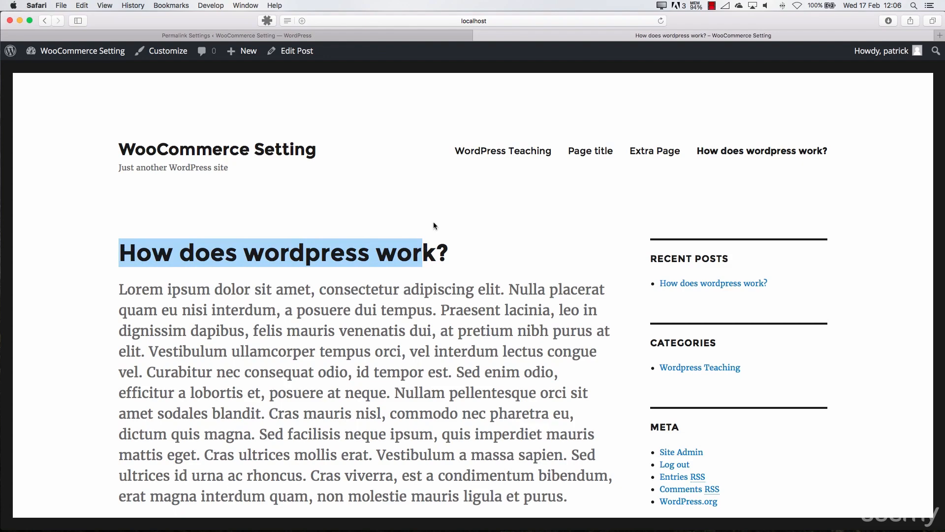
{"action": "left_click", "coordinate": [541, 21]}
{"action": "left_click", "coordinate": [541, 20]}
{"action": "left_click", "coordinate": [156, 210]}
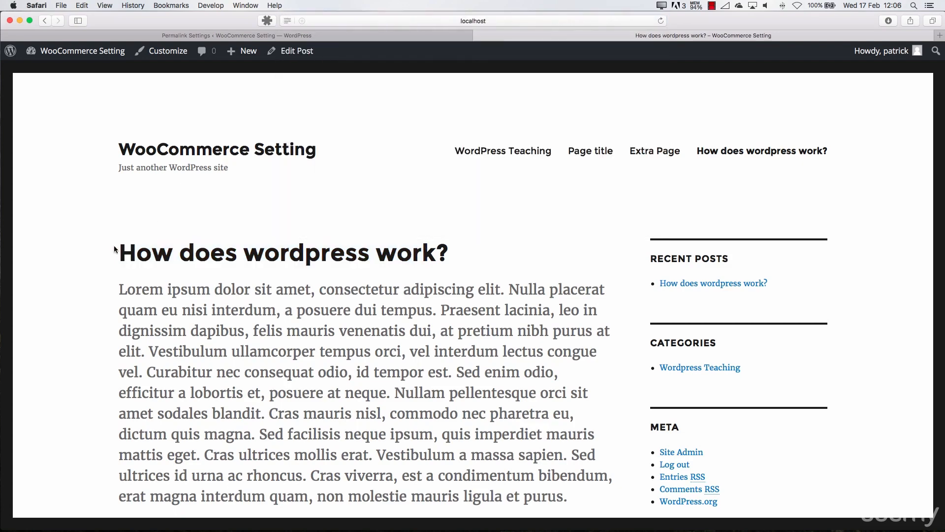
{"action": "left_click_drag", "start_coordinate": [118, 250], "coordinate": [448, 253]}
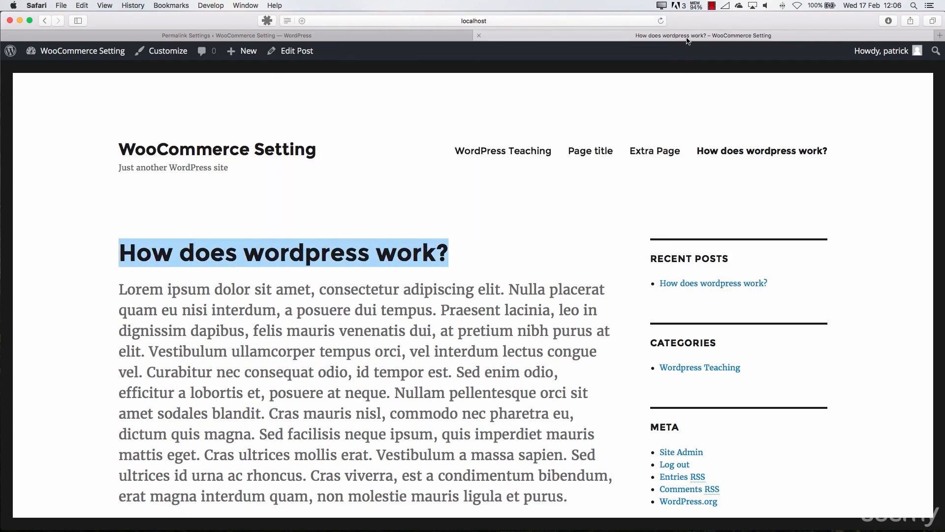
Look over the post's content and highlight the post name part of its full web address
{"action": "scroll", "coordinate": [257, 190], "scroll_direction": "down", "scroll_amount": 5}
{"action": "scroll", "coordinate": [320, 261], "scroll_direction": "down", "scroll_amount": 1}
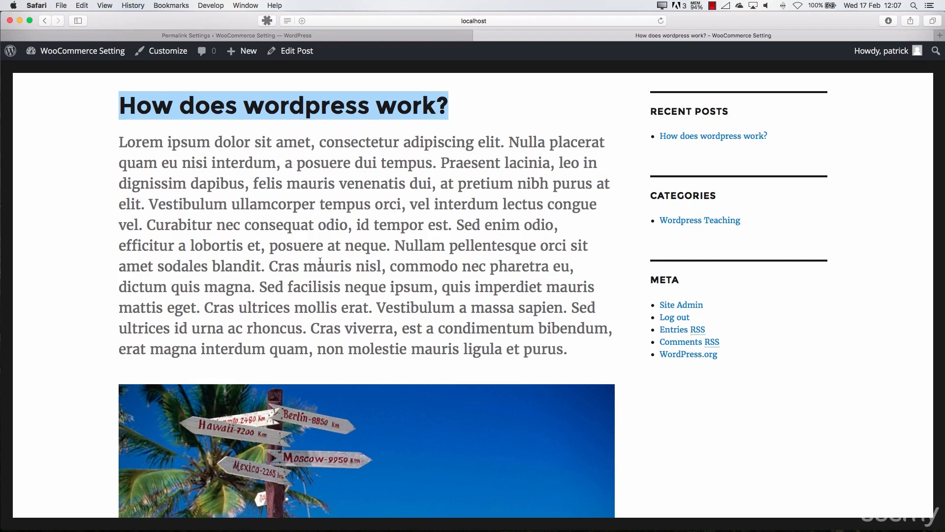
{"action": "left_click", "coordinate": [443, 20]}
{"action": "left_click", "coordinate": [444, 20]}
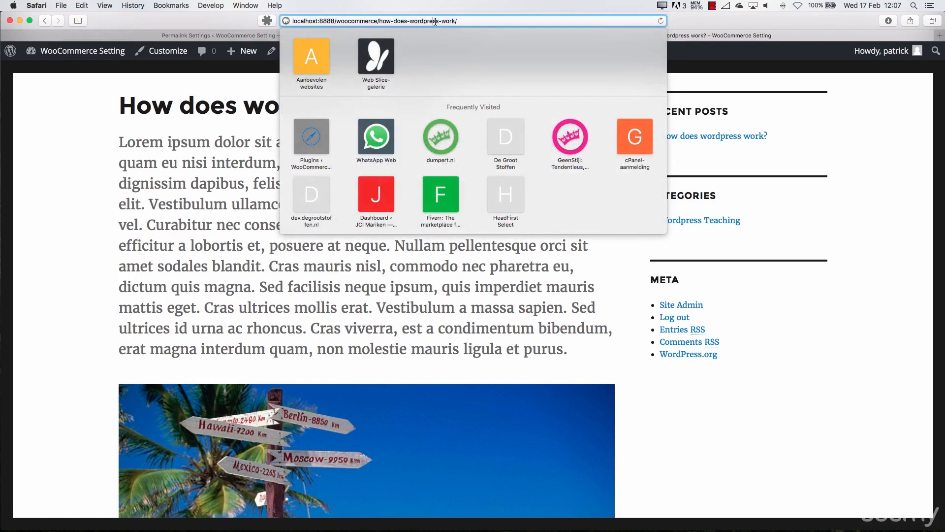
{"action": "left_click_drag", "start_coordinate": [458, 21], "coordinate": [368, 21]}
Return to the permalink settings and review the custom structure, category base and tag base options
{"action": "left_click", "coordinate": [229, 30]}
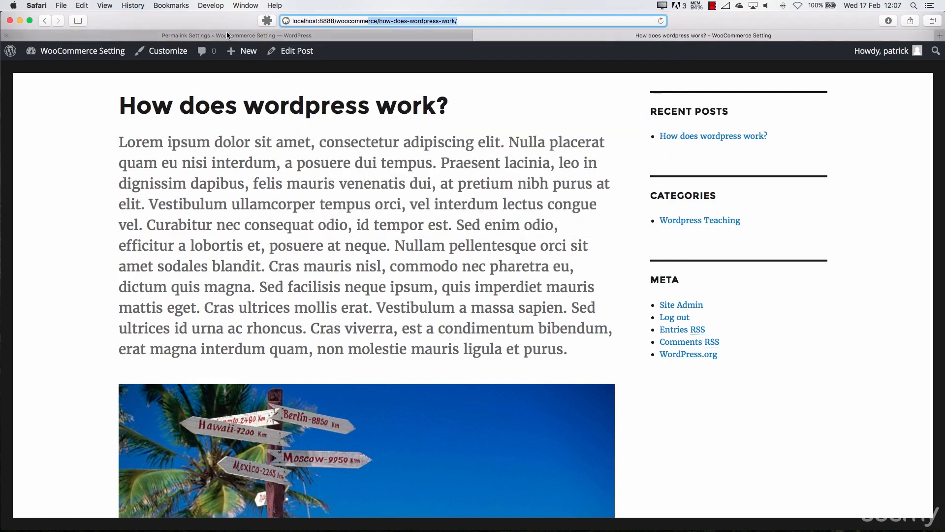
{"action": "left_click", "coordinate": [226, 32]}
{"action": "scroll", "coordinate": [167, 340], "scroll_direction": "down", "scroll_amount": 5}
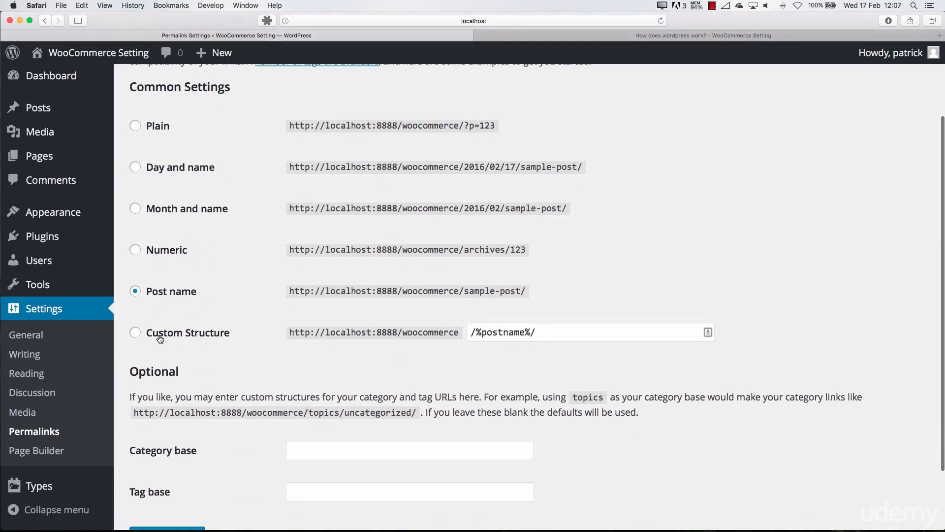
{"action": "scroll", "coordinate": [169, 345], "scroll_direction": "down", "scroll_amount": 3}
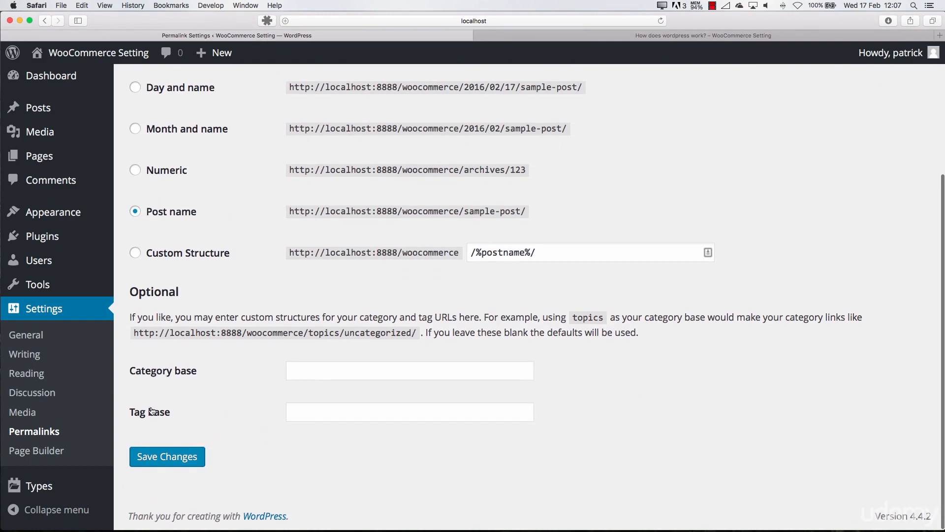
Open the Page Builder settings and check the list of installed plugins for the plugin that adds them
{"action": "left_click", "coordinate": [61, 452]}
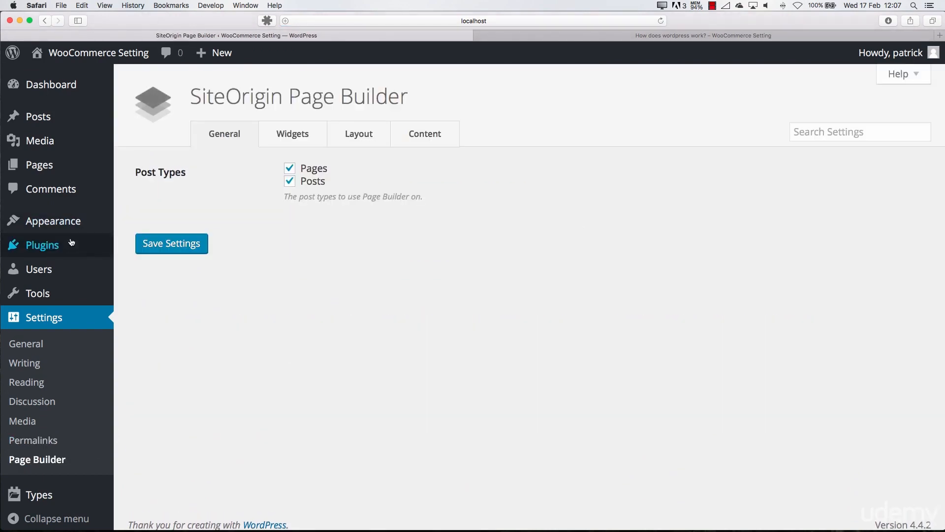
{"action": "mouse_move", "coordinate": [68, 244]}
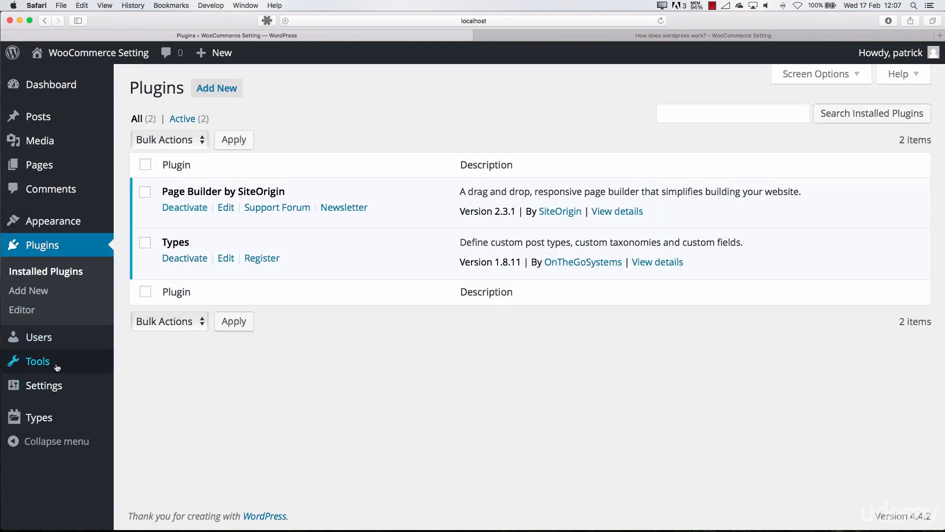
{"action": "left_click", "coordinate": [49, 387]}
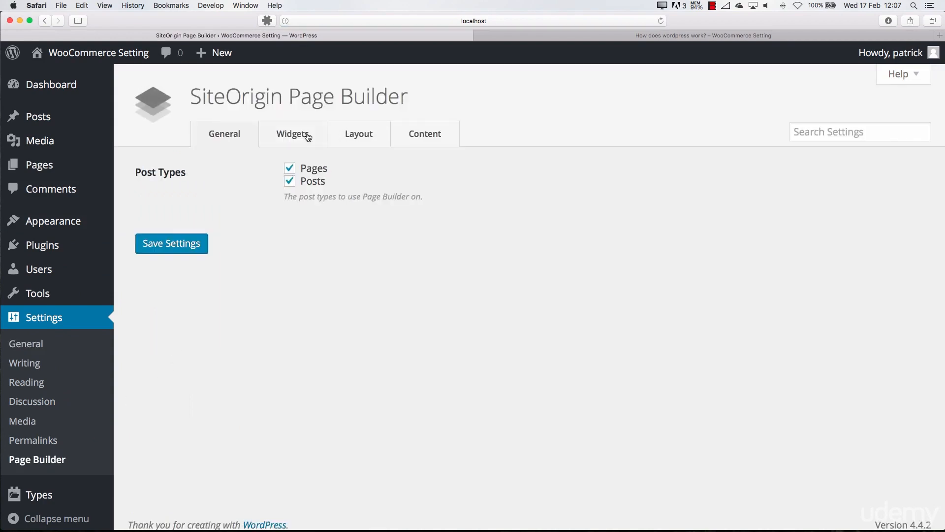
Review the widgets, layout, content and general settings of SiteOrigin Page Builder
{"action": "left_click", "coordinate": [307, 137]}
{"action": "left_click", "coordinate": [352, 138]}
{"action": "left_click", "coordinate": [427, 135]}
{"action": "left_click", "coordinate": [218, 146]}
{"action": "scroll", "coordinate": [87, 430], "scroll_direction": "down", "scroll_amount": 1}
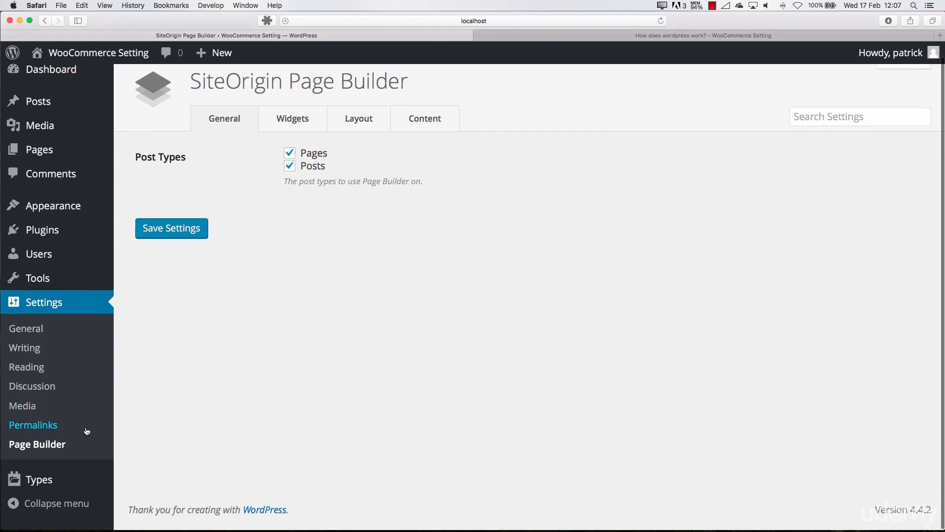
{"action": "scroll", "coordinate": [99, 413], "scroll_direction": "up", "scroll_amount": 1}
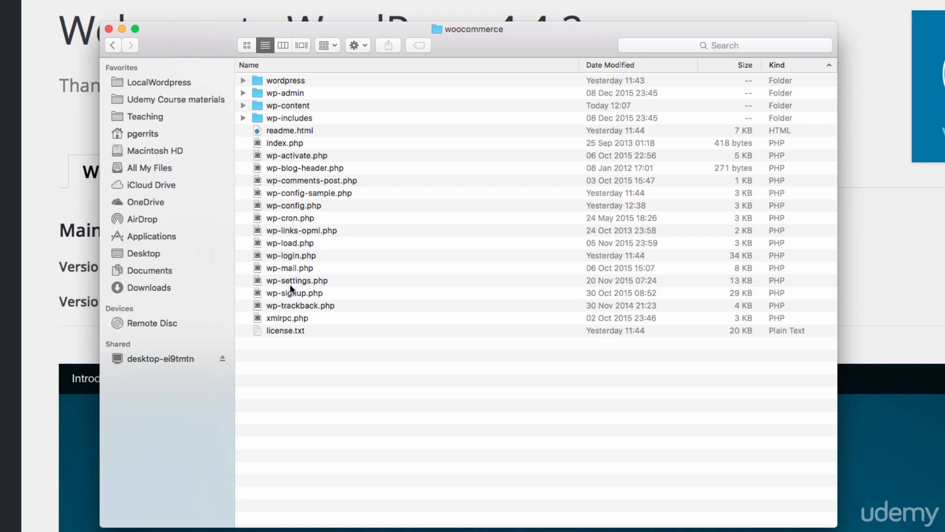
Open wp-config.php from the woocommerce folder in Sublime Text
{"action": "left_click", "coordinate": [290, 205]}
{"action": "right_click", "coordinate": [306, 205]}
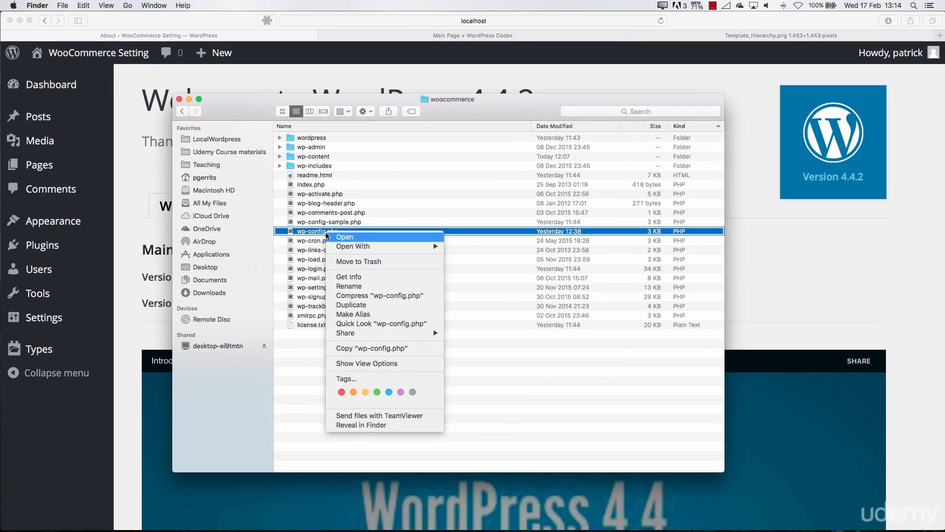
{"action": "mouse_move", "coordinate": [333, 232]}
{"action": "left_click", "coordinate": [500, 247]}
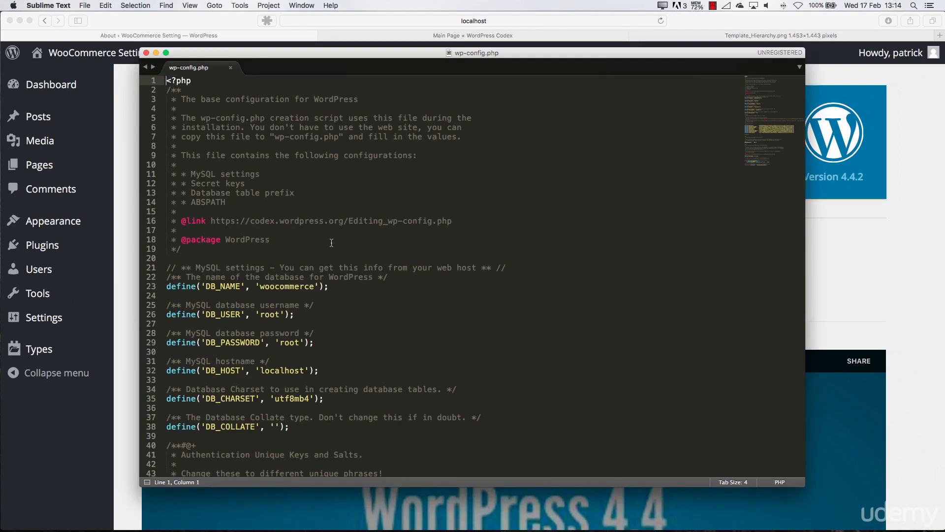
Examine the database name, username, password, hostname and charset definitions in wp-config.php
{"action": "scroll", "coordinate": [331, 243], "scroll_direction": "down", "scroll_amount": 5}
{"action": "double_click", "coordinate": [287, 202]}
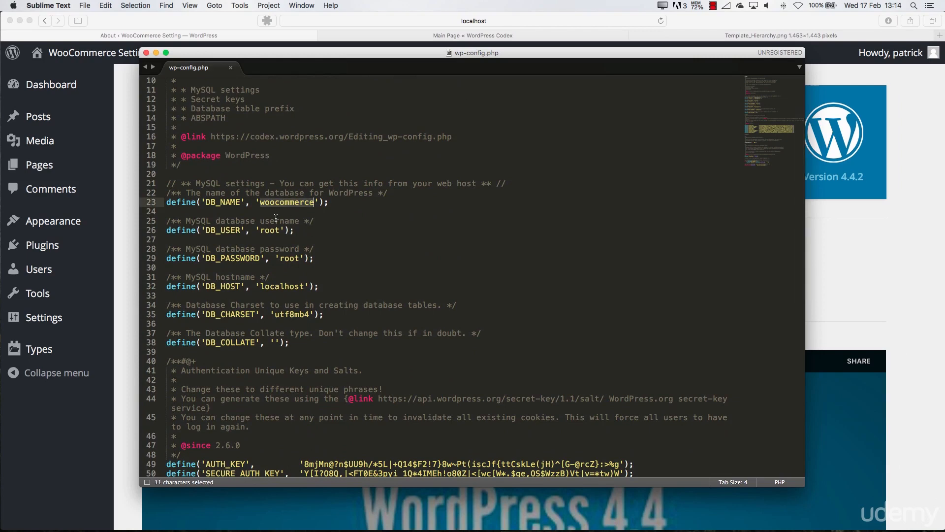
{"action": "double_click", "coordinate": [271, 231]}
{"action": "left_click", "coordinate": [290, 259]}
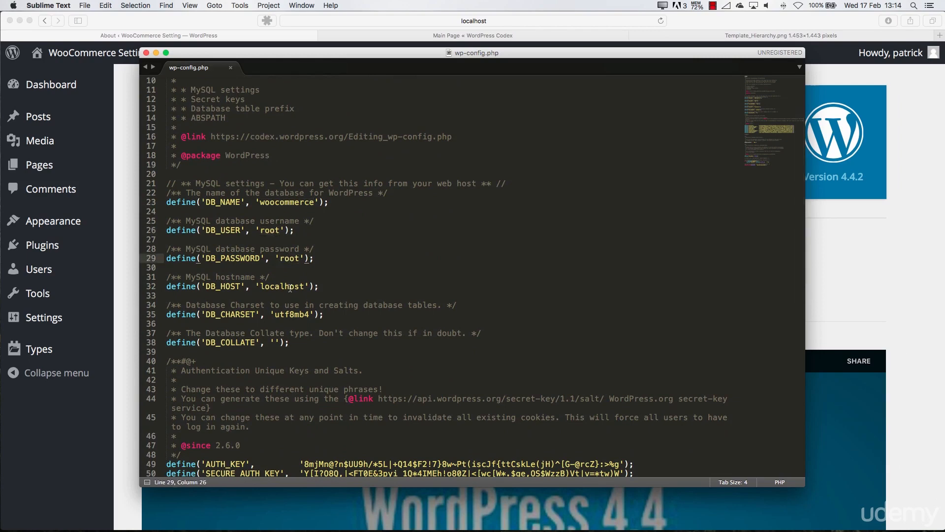
{"action": "double_click", "coordinate": [290, 288]}
{"action": "double_click", "coordinate": [292, 315]}
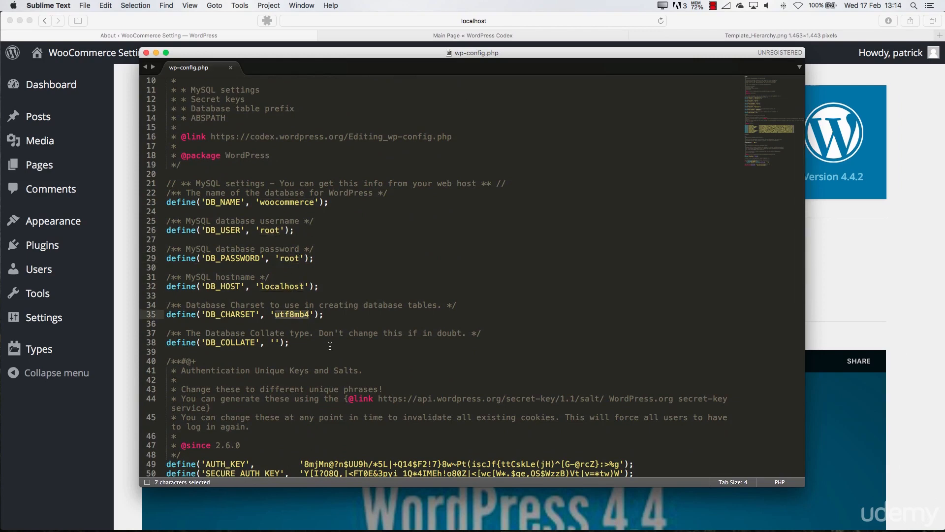
Review the authentication keys, table prefix and debug setting in wp-config.php, and highlight the MySQL settings block from DB_NAME to DB_COLLATE
{"action": "scroll", "coordinate": [330, 346], "scroll_direction": "down", "scroll_amount": 10}
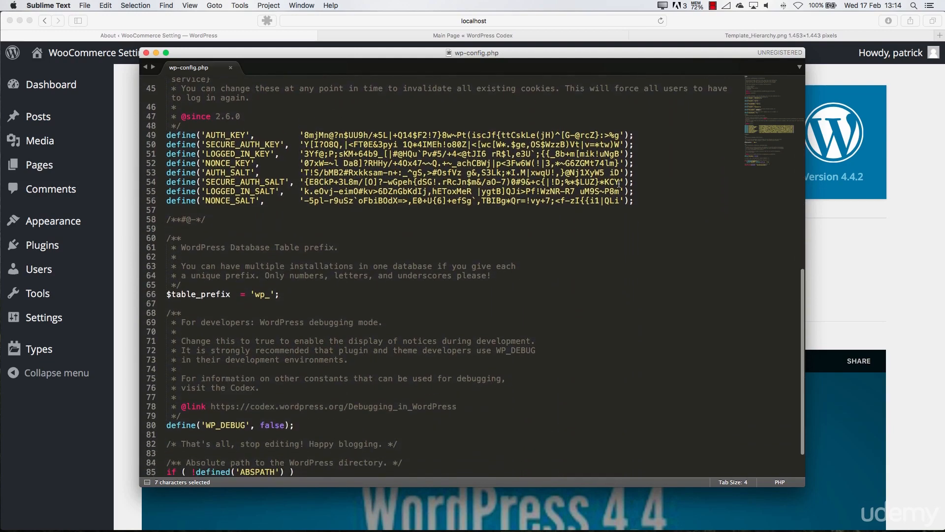
{"action": "scroll", "coordinate": [427, 282], "scroll_direction": "down", "scroll_amount": 2}
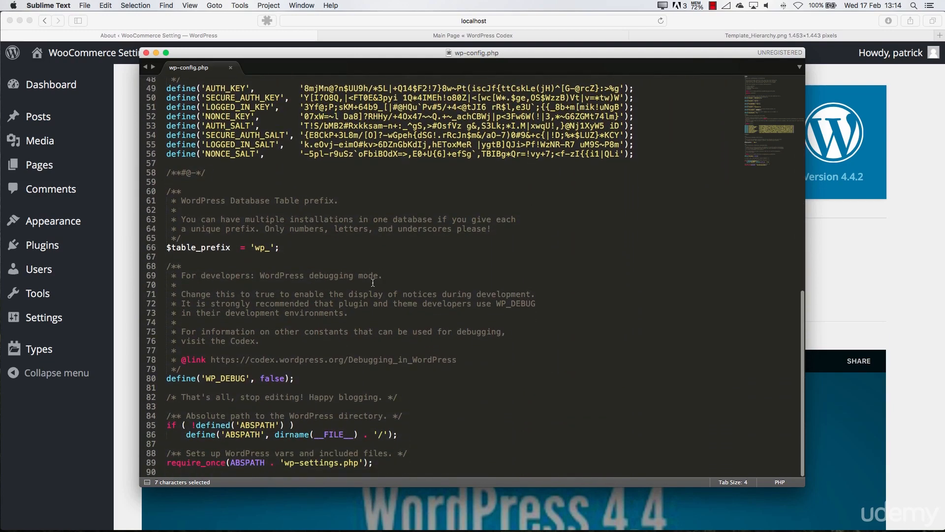
{"action": "scroll", "coordinate": [372, 283], "scroll_direction": "up", "scroll_amount": 15}
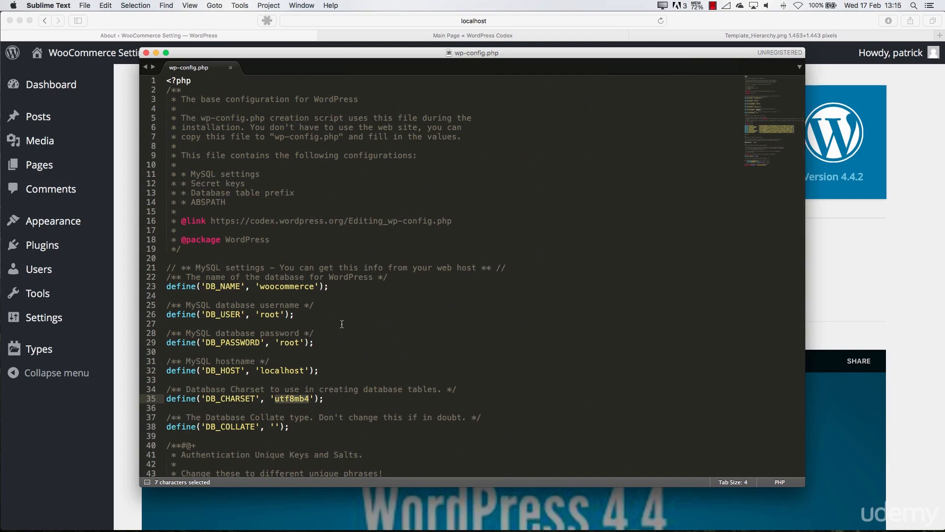
{"action": "left_click_drag", "start_coordinate": [303, 427], "coordinate": [166, 279]}
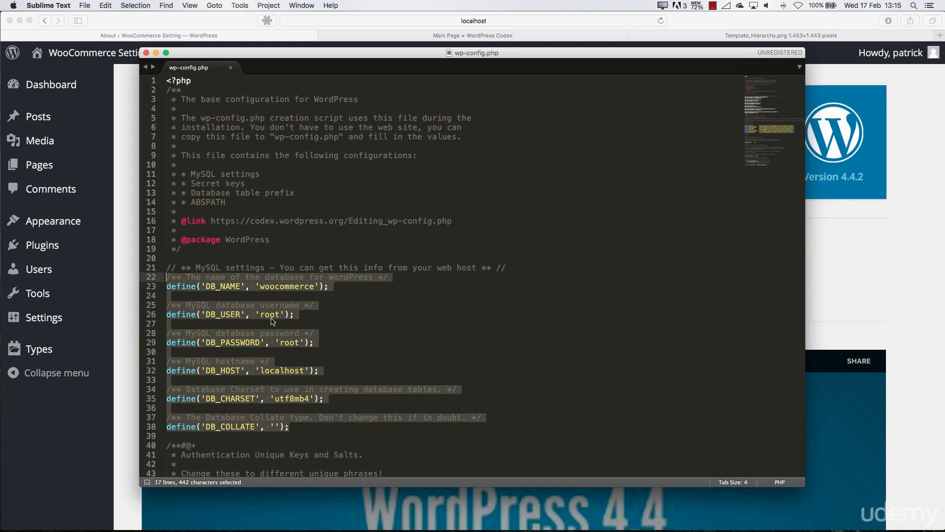
{"action": "left_click", "coordinate": [290, 340]}
{"action": "left_click", "coordinate": [348, 336]}
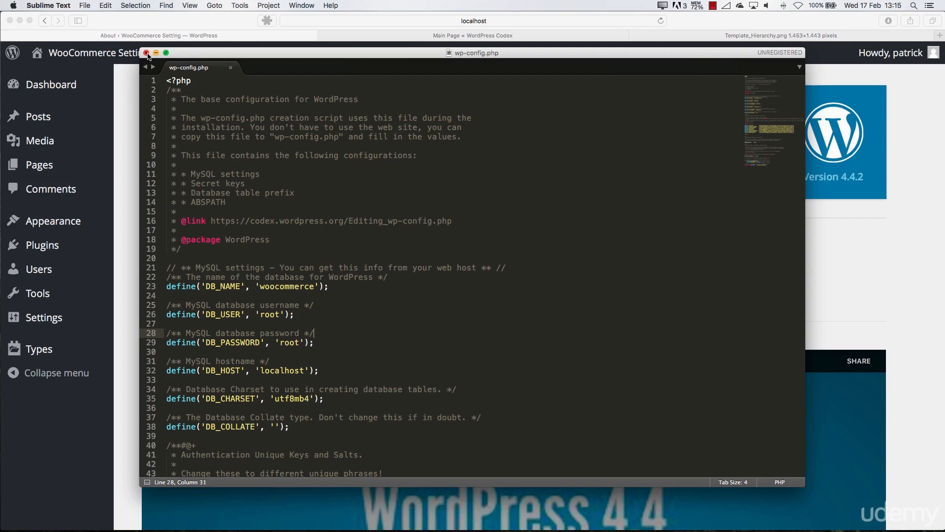
Change the DB_USER value in wp-config.php to 'roots' and save the file
{"action": "left_click", "coordinate": [277, 315]}
{"action": "type", "text": "s"}
{"action": "left_click", "coordinate": [374, 299]}
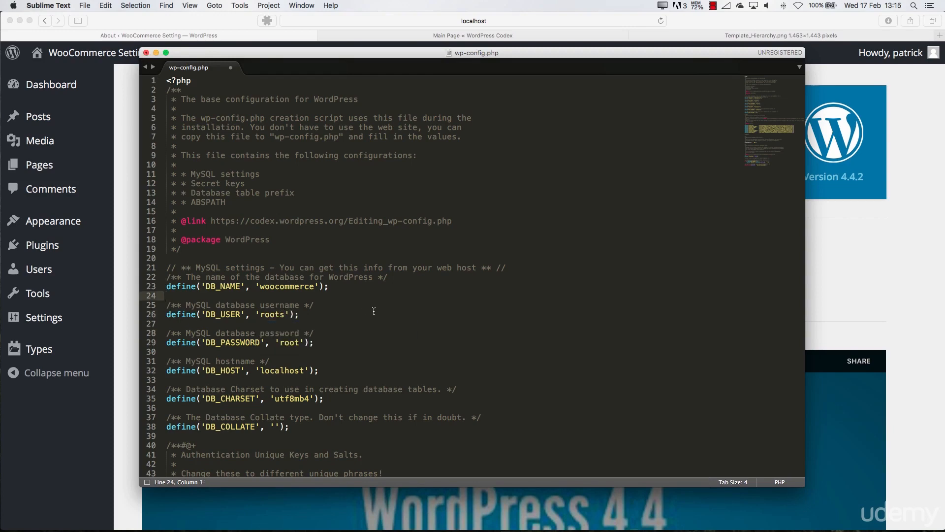
{"action": "key", "text": "super+s"}
Switch to Safari and visit the WooCommerce Setting site's front page to test the database connection
{"action": "left_click", "coordinate": [113, 186]}
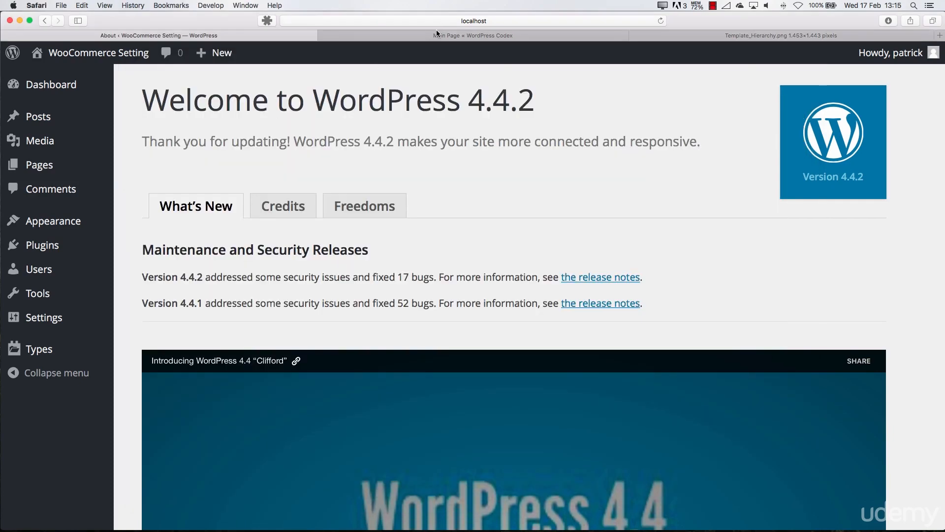
{"action": "left_click", "coordinate": [125, 53]}
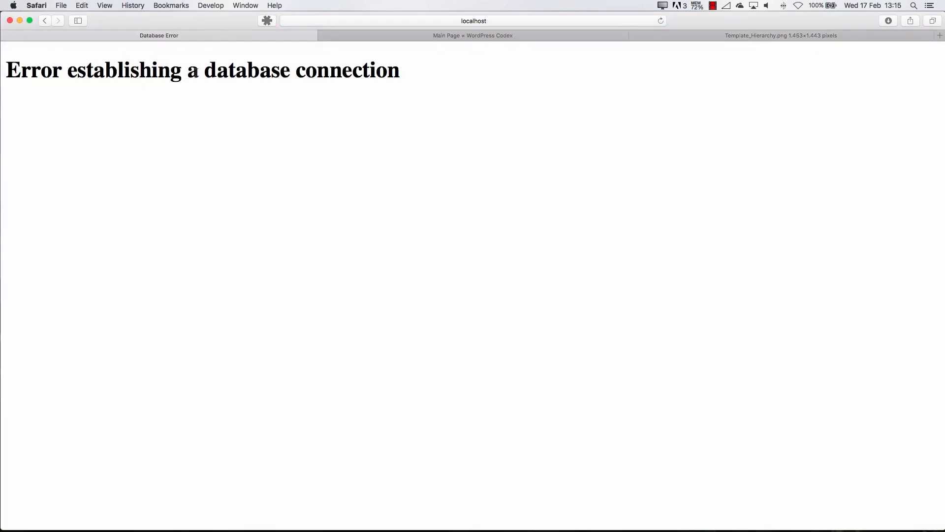
{"action": "left_click_drag", "start_coordinate": [77, 60], "coordinate": [415, 70]}
{"action": "left_click", "coordinate": [382, 124]}
Restore the DB_USER value to 'root' in Sublime Text, save wp-config.php, and reload the site in Safari
{"action": "key", "text": "super+Tab"}
{"action": "left_click", "coordinate": [285, 315]}
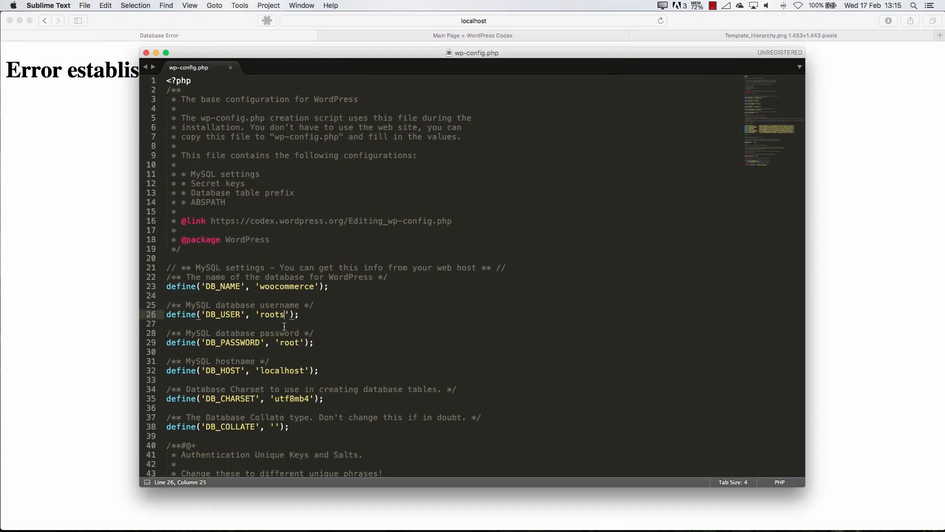
{"action": "key", "text": "BackSpace"}
{"action": "key", "text": "super+s"}
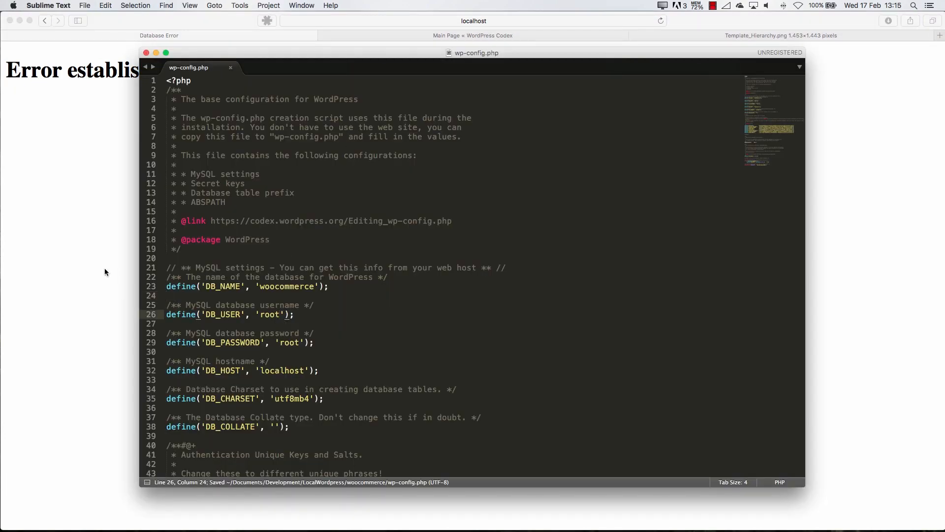
{"action": "left_click", "coordinate": [104, 268]}
{"action": "key", "text": "super+r"}
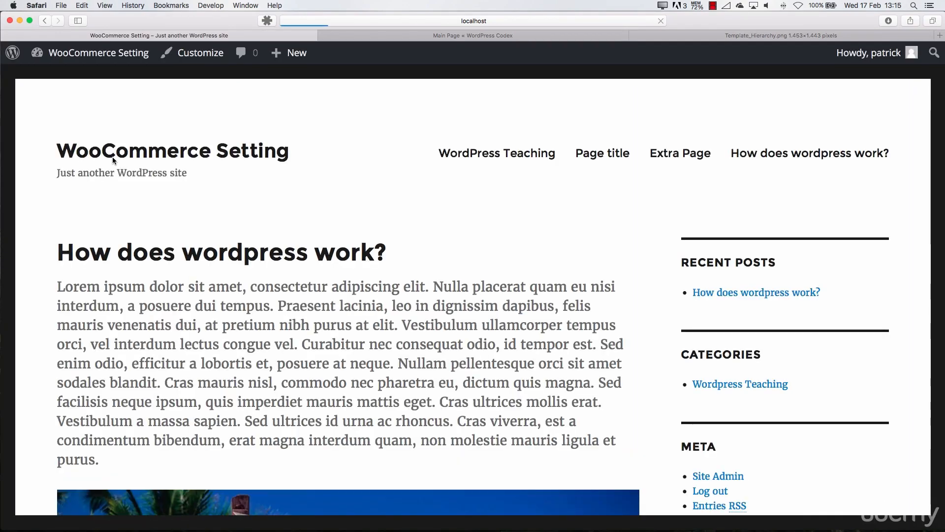
Switch to the woocommerce folder in Finder and look inside its wordpress subfolder
{"action": "key", "text": "super+Tab"}
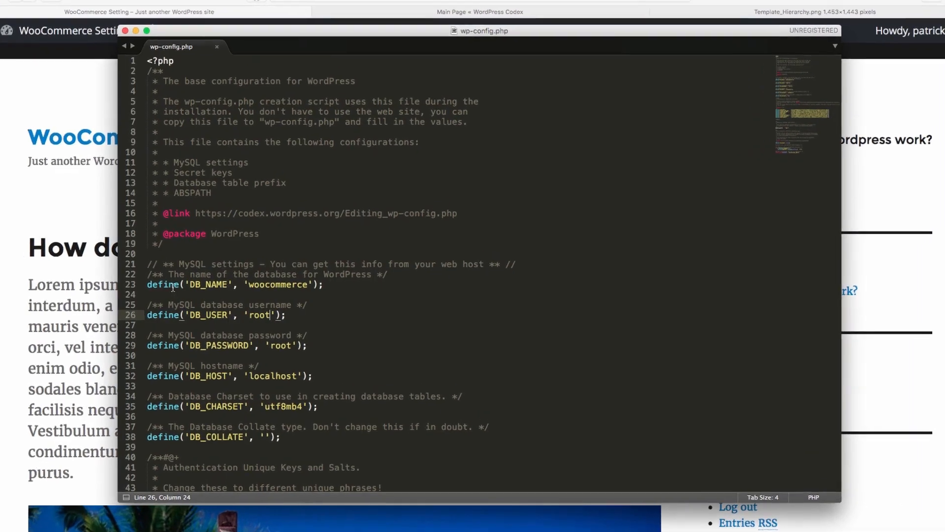
{"action": "key", "text": "super+Tab"}
{"action": "key", "text": "super+Tab"}
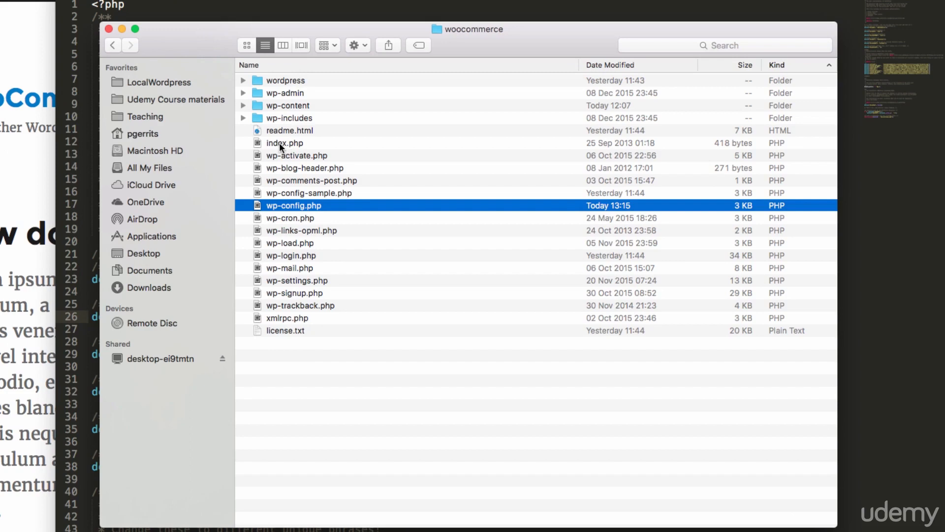
{"action": "left_click", "coordinate": [243, 80]}
{"action": "left_click", "coordinate": [243, 81]}
Move the wordpress subfolder of the woocommerce folder to the Trash
{"action": "left_click", "coordinate": [287, 80]}
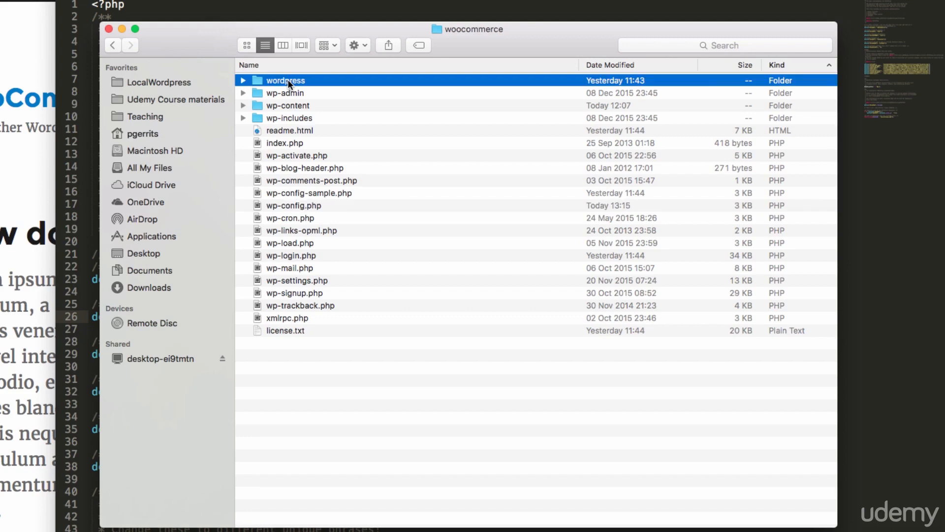
{"action": "right_click", "coordinate": [288, 80]}
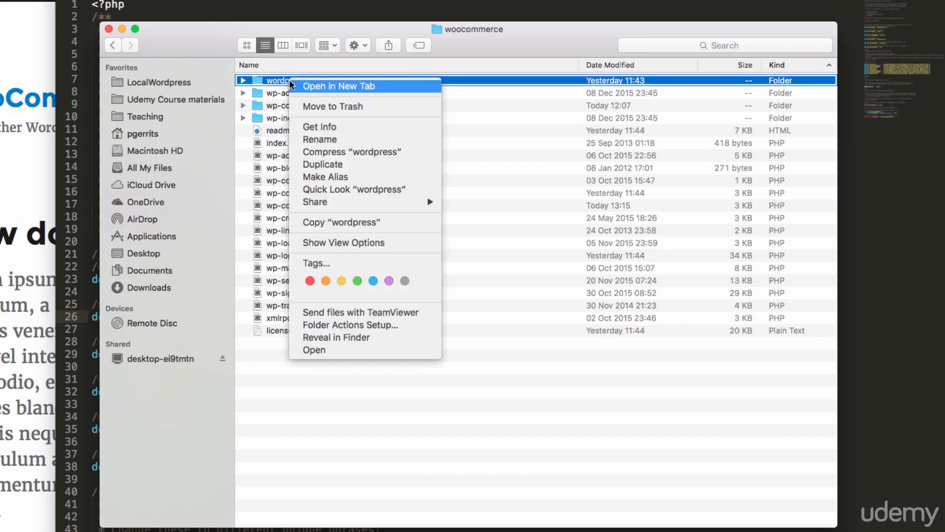
{"action": "key", "text": "Escape"}
{"action": "left_click", "coordinate": [320, 107]}
{"action": "right_click", "coordinate": [252, 80]}
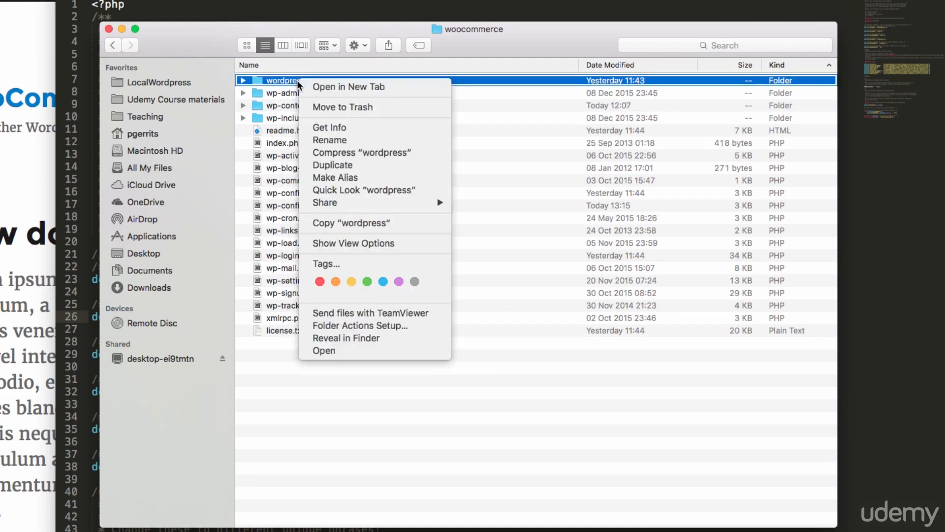
{"action": "left_click", "coordinate": [310, 104]}
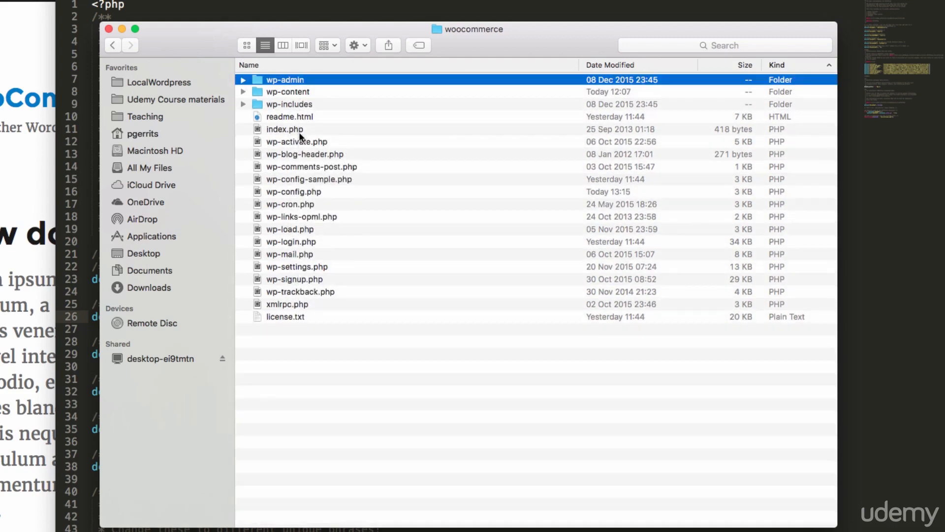
Expand the wp-admin folder, look through its subfolders and PHP files, and collapse it again
{"action": "left_click", "coordinate": [298, 105]}
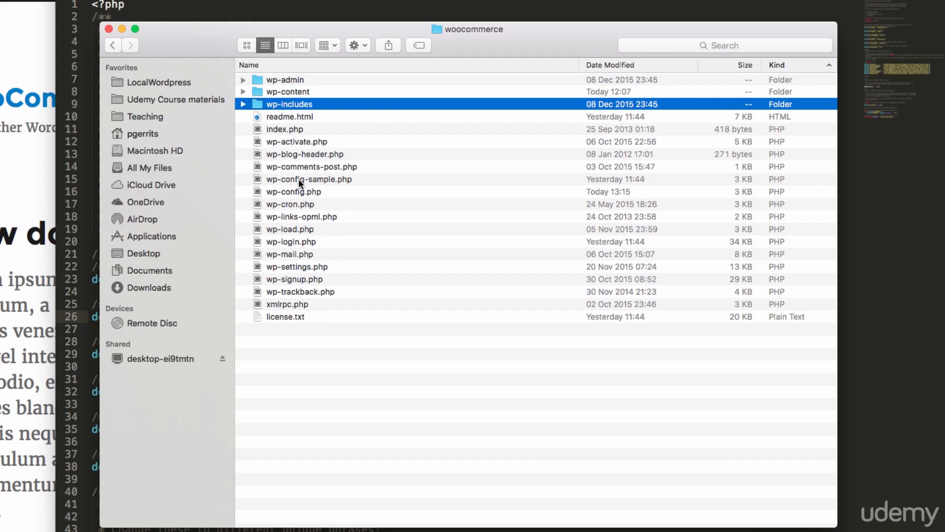
{"action": "left_click", "coordinate": [290, 81]}
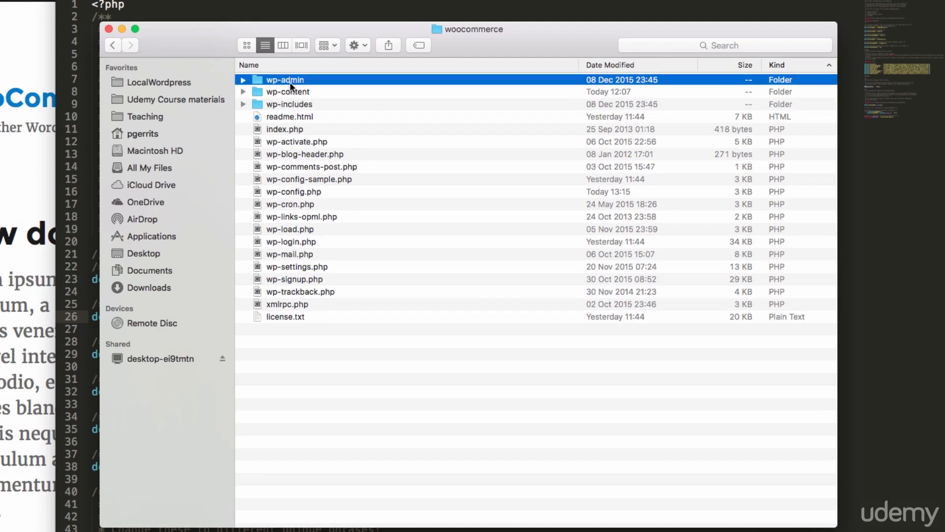
{"action": "left_click", "coordinate": [243, 80]}
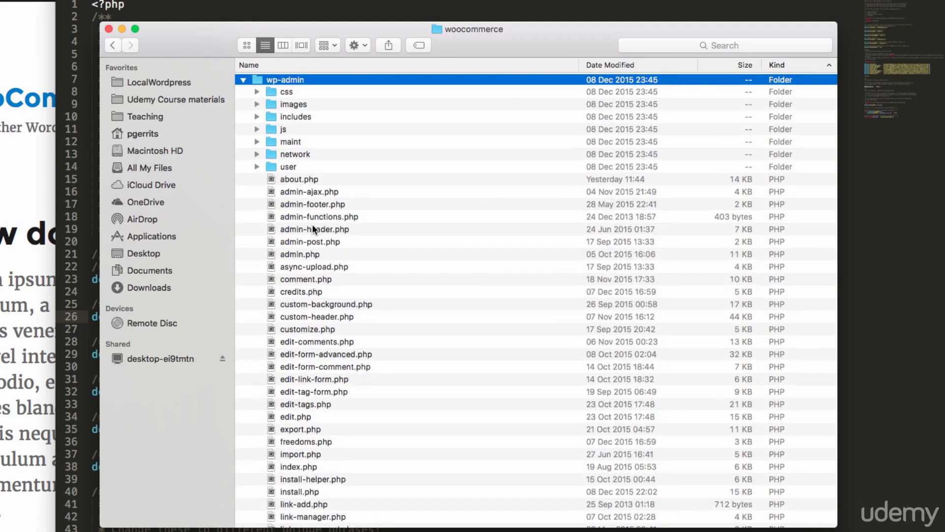
{"action": "scroll", "coordinate": [315, 259], "scroll_direction": "down", "scroll_amount": 20}
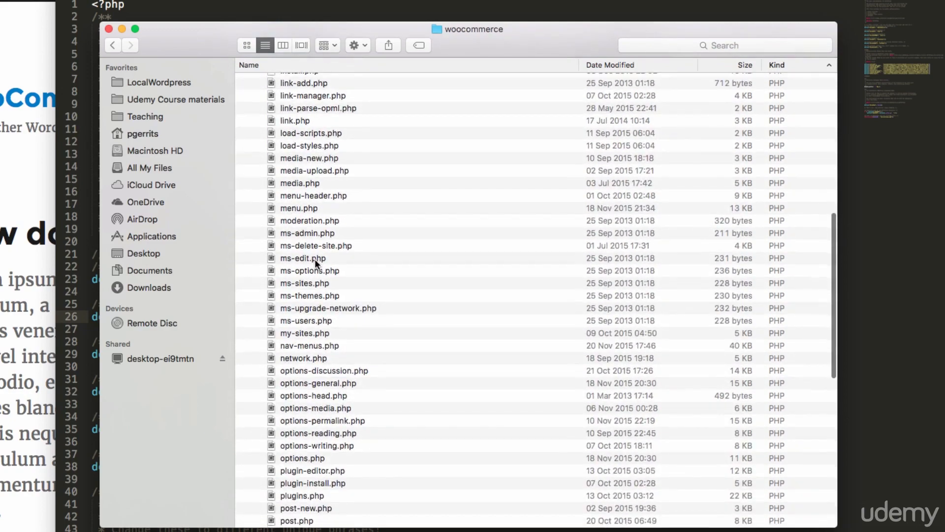
{"action": "scroll", "coordinate": [315, 258], "scroll_direction": "down", "scroll_amount": 5}
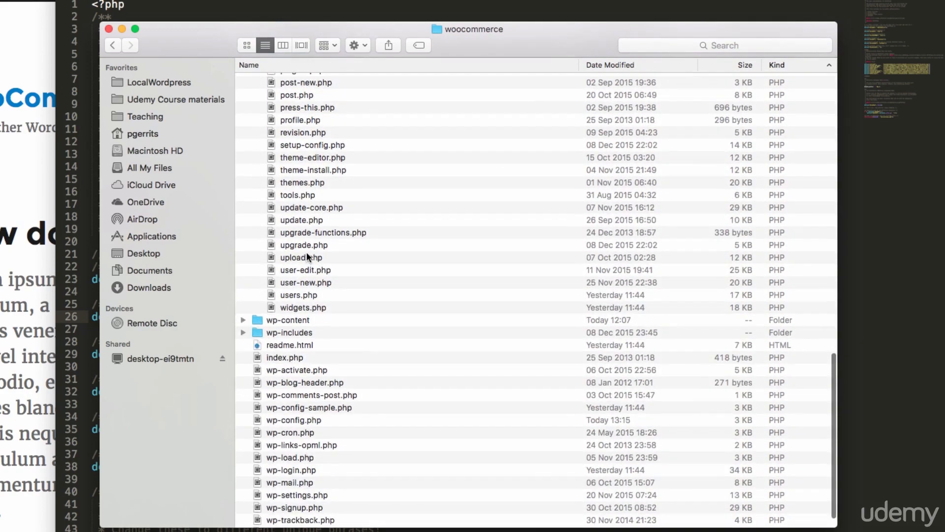
{"action": "scroll", "coordinate": [306, 250], "scroll_direction": "up", "scroll_amount": 10}
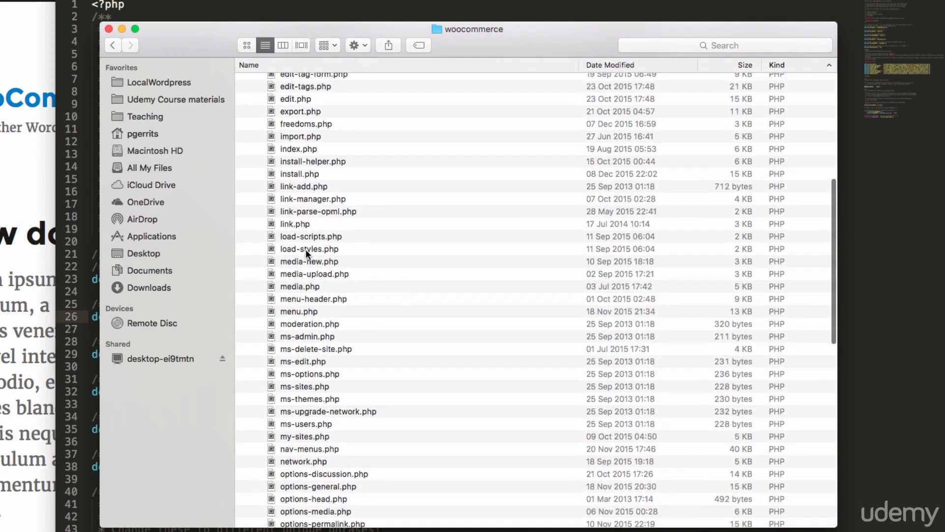
{"action": "scroll", "coordinate": [306, 249], "scroll_direction": "up", "scroll_amount": 10}
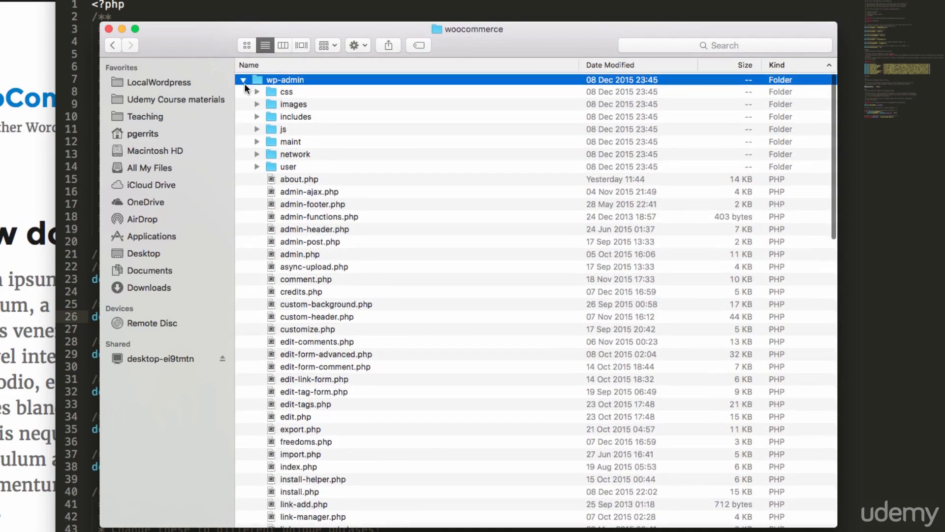
{"action": "left_click", "coordinate": [244, 80]}
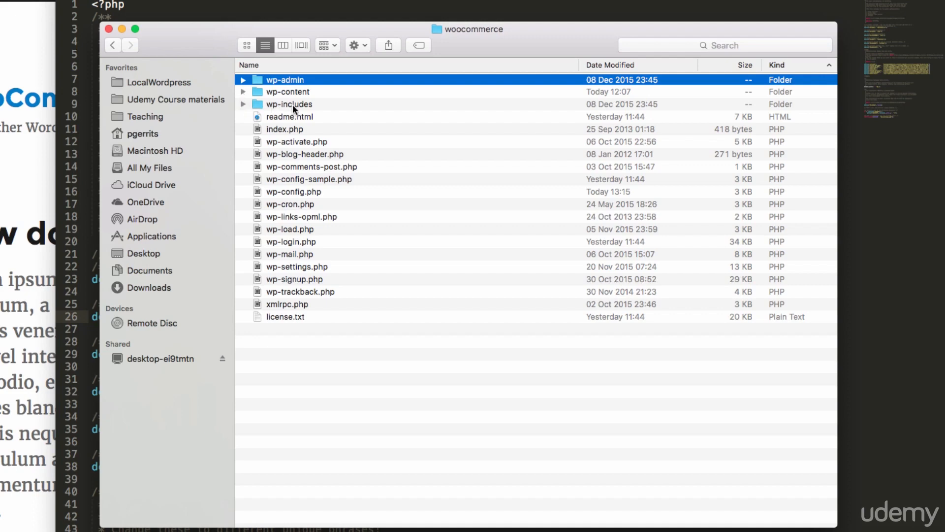
Expand wp-content and its languages subfolder, and examine the nl_NL .mo and .po translation files
{"action": "left_click", "coordinate": [243, 92]}
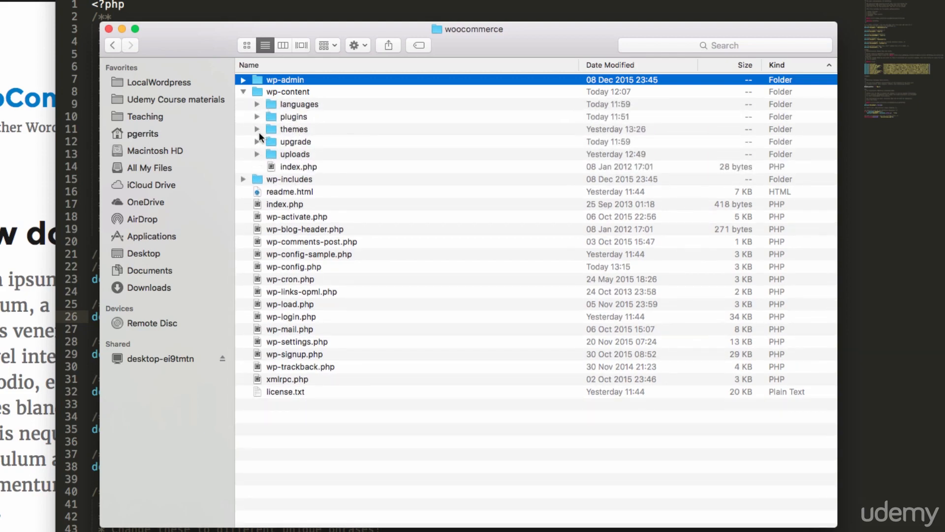
{"action": "left_click", "coordinate": [257, 105]}
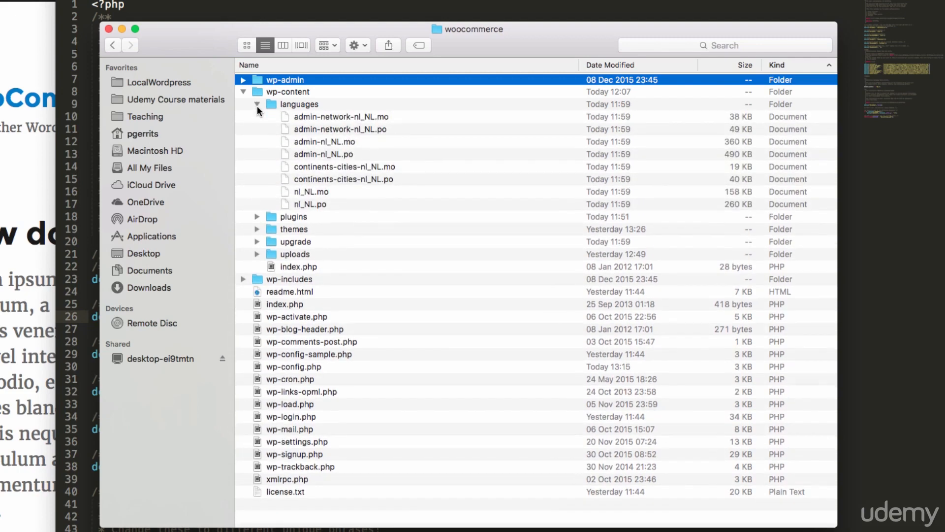
{"action": "left_click", "coordinate": [353, 116]}
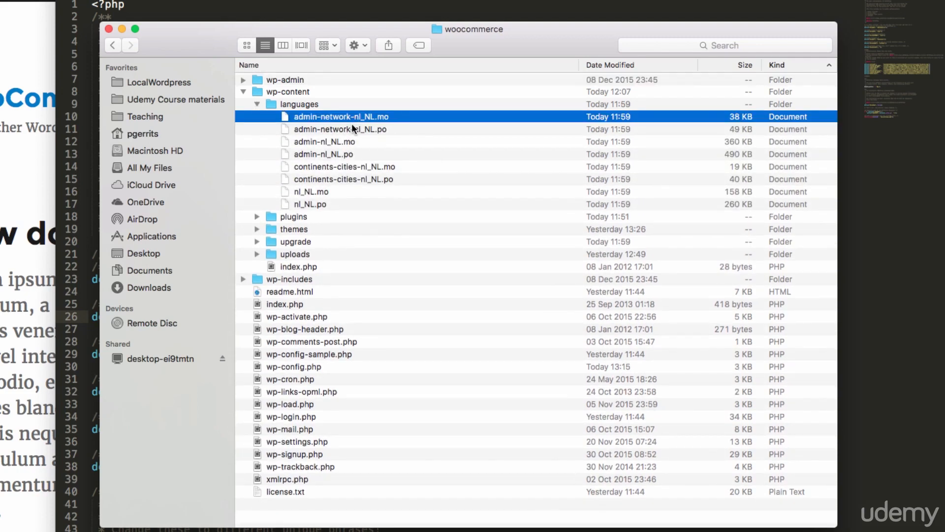
{"action": "left_click", "coordinate": [351, 129]}
{"action": "left_click", "coordinate": [336, 146]}
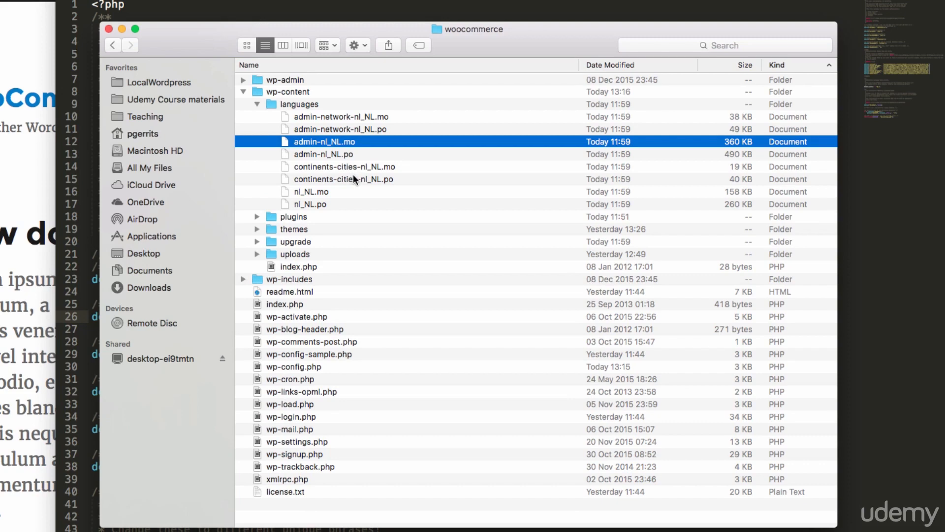
{"action": "left_click", "coordinate": [314, 191]}
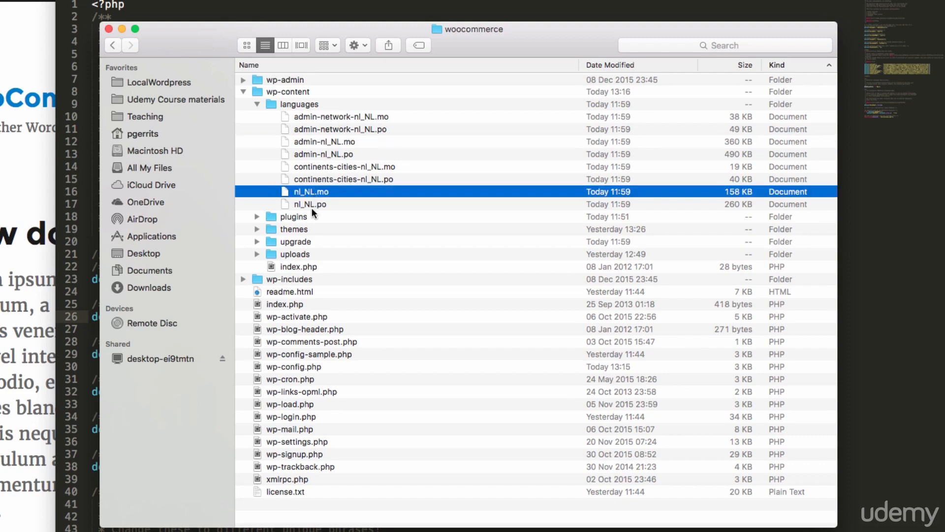
{"action": "left_click", "coordinate": [339, 182]}
{"action": "left_click", "coordinate": [350, 167]}
{"action": "left_click", "coordinate": [328, 154]}
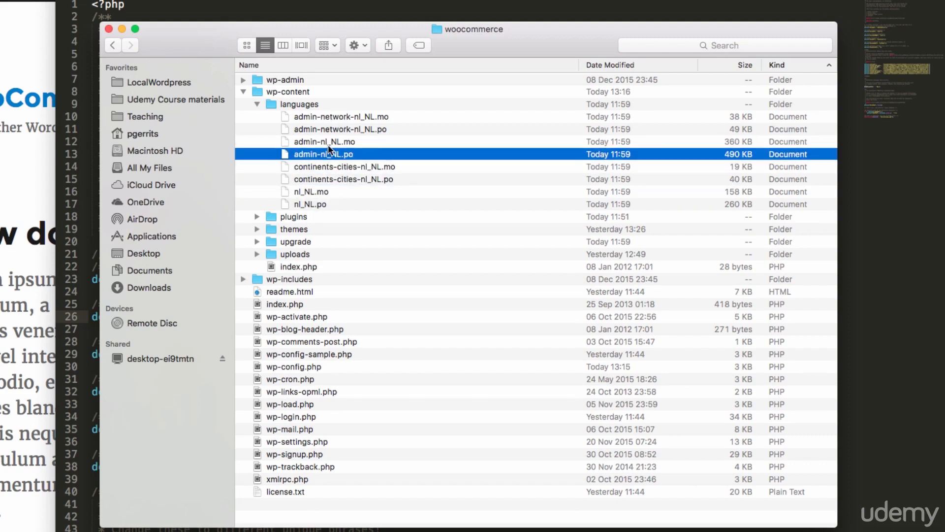
{"action": "left_click", "coordinate": [336, 140]}
{"action": "left_click", "coordinate": [335, 130]}
{"action": "left_click", "coordinate": [344, 119]}
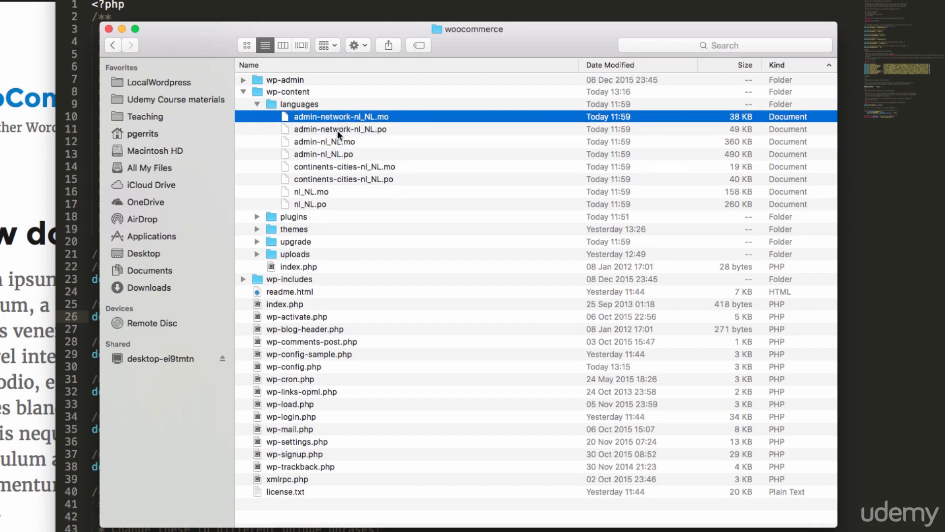
Check which applications can open the admin-nl_NL.mo translation file, and collapse the languages folder
{"action": "left_click", "coordinate": [348, 143]}
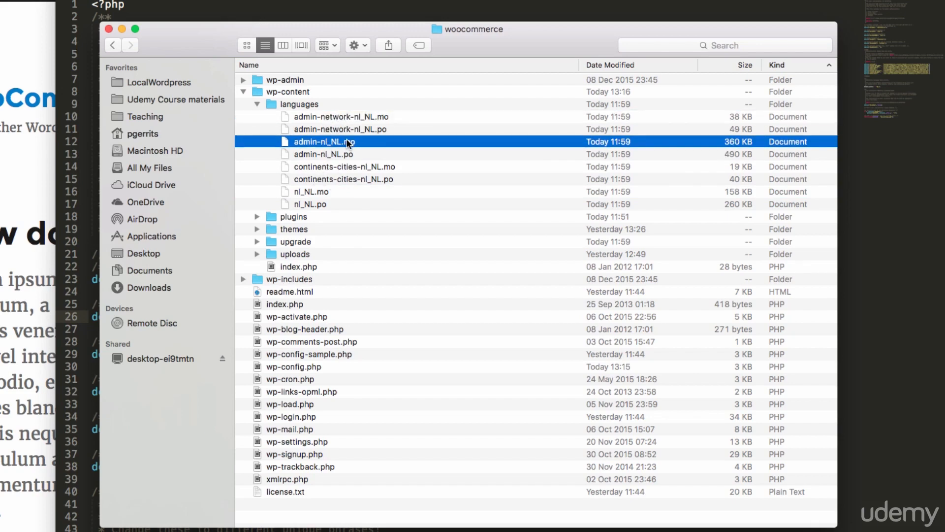
{"action": "left_click", "coordinate": [344, 154]}
{"action": "left_click", "coordinate": [350, 142]}
{"action": "right_click", "coordinate": [335, 144]}
{"action": "mouse_move", "coordinate": [389, 163]}
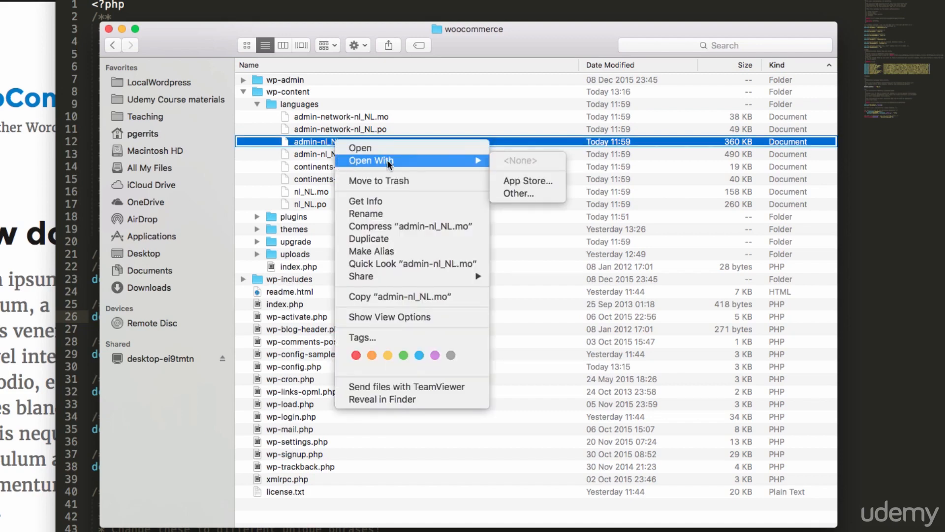
{"action": "left_click", "coordinate": [265, 104]}
{"action": "left_click", "coordinate": [258, 104]}
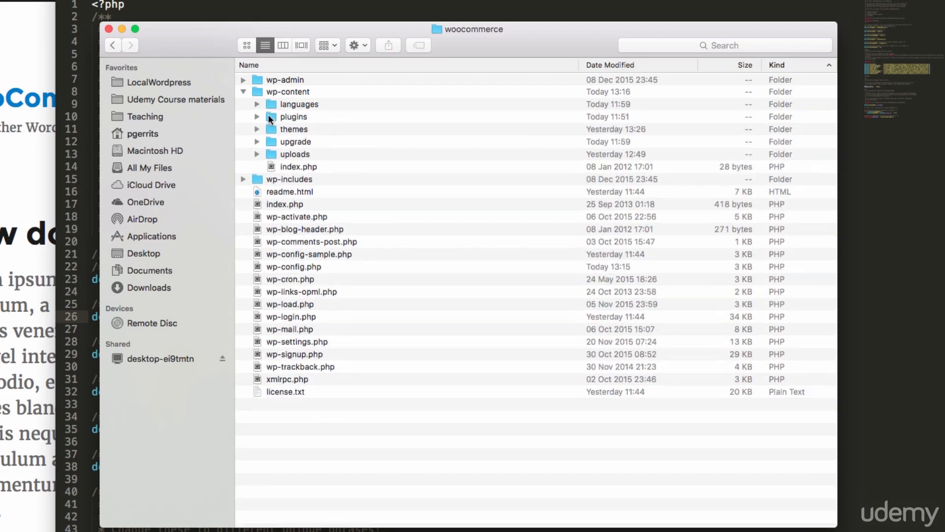
Expand the plugins folder in wp-content and place the Finder window beside the site's Installed Plugins page in Safari for comparison
{"action": "left_click", "coordinate": [258, 117]}
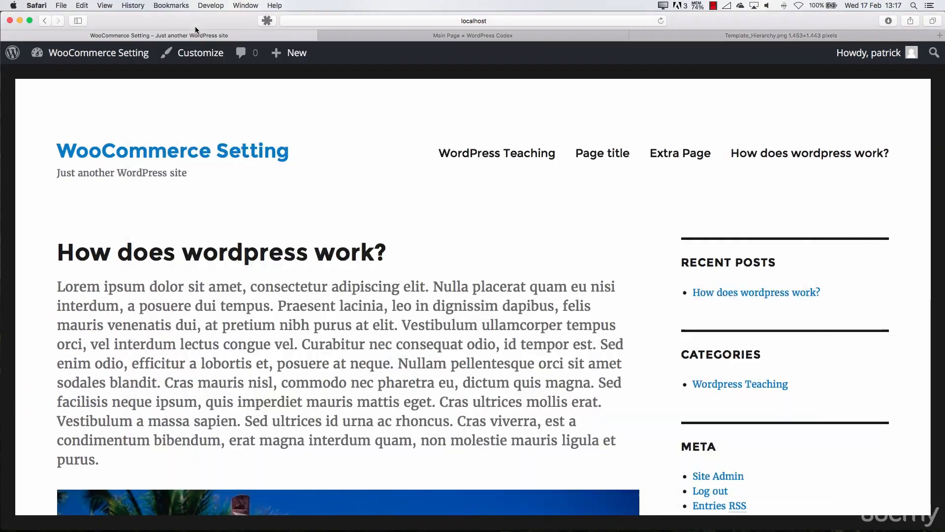
{"action": "mouse_move", "coordinate": [121, 56]}
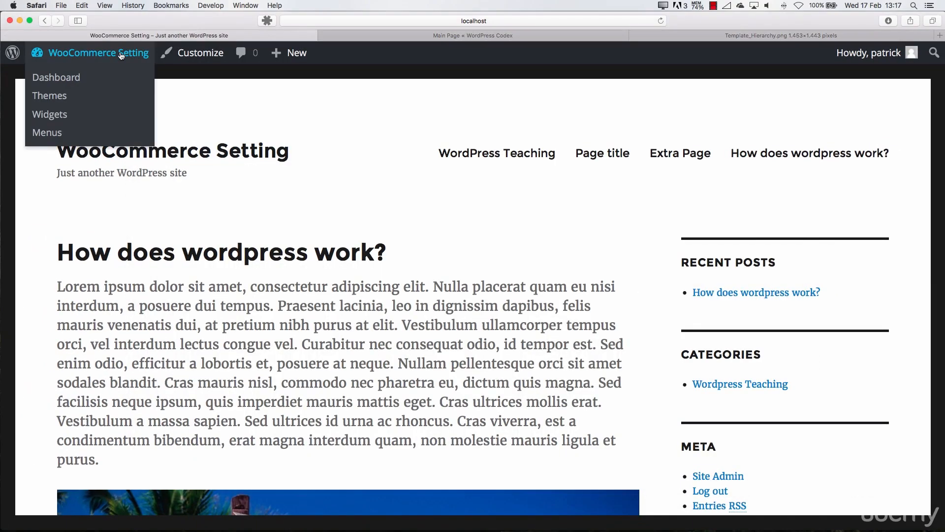
{"action": "left_click", "coordinate": [89, 79]}
{"action": "mouse_move", "coordinate": [77, 301]}
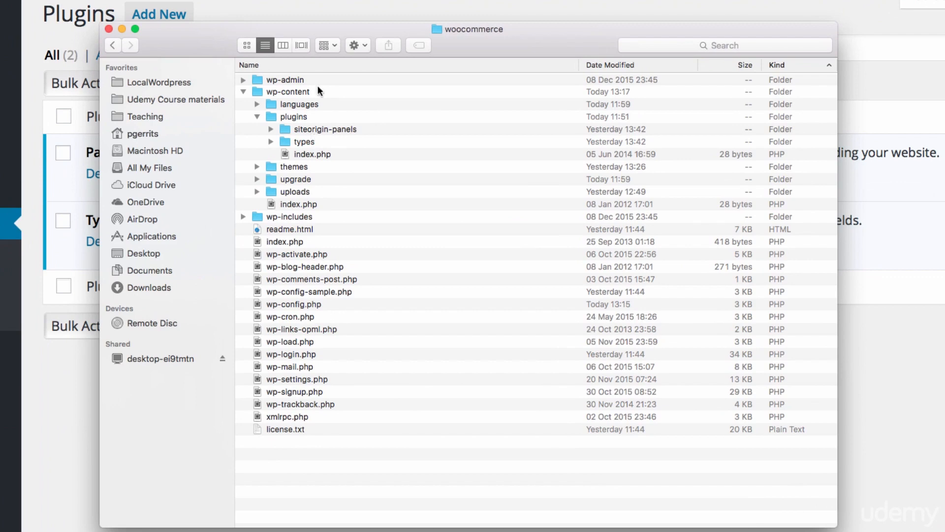
{"action": "left_click_drag", "start_coordinate": [316, 33], "coordinate": [463, 198]}
{"action": "left_click_drag", "start_coordinate": [664, 213], "coordinate": [661, 104]}
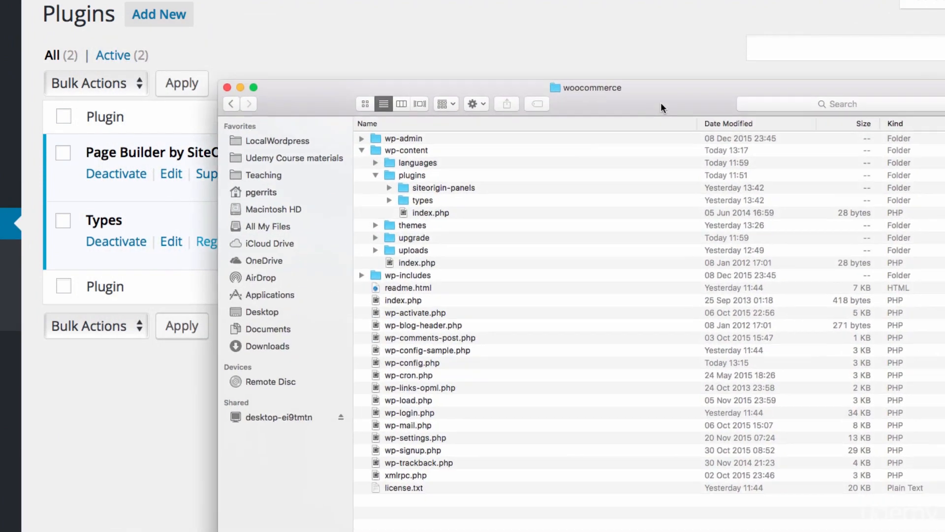
Expand siteorigin-panels, look through its js, inc, widgets, tpl and settings subfolders and siteorigin-panels.php, and collapse it
{"action": "left_click", "coordinate": [388, 187]}
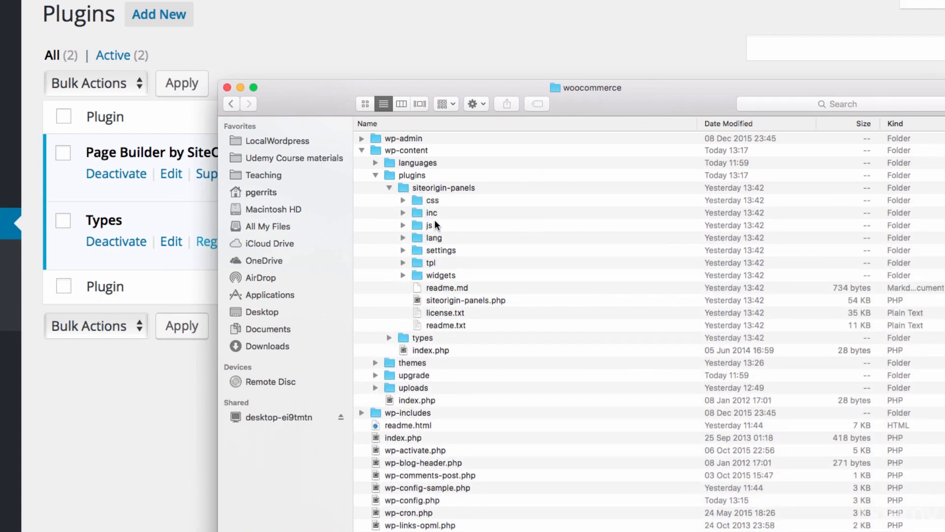
{"action": "left_click", "coordinate": [404, 226]}
{"action": "left_click", "coordinate": [401, 225]}
{"action": "left_click", "coordinate": [402, 213]}
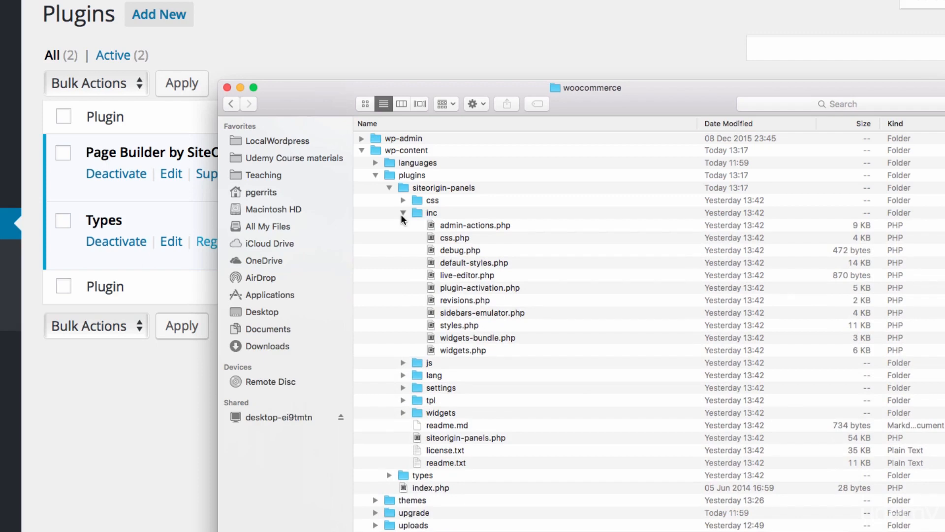
{"action": "left_click", "coordinate": [402, 213]}
{"action": "left_click", "coordinate": [453, 301]}
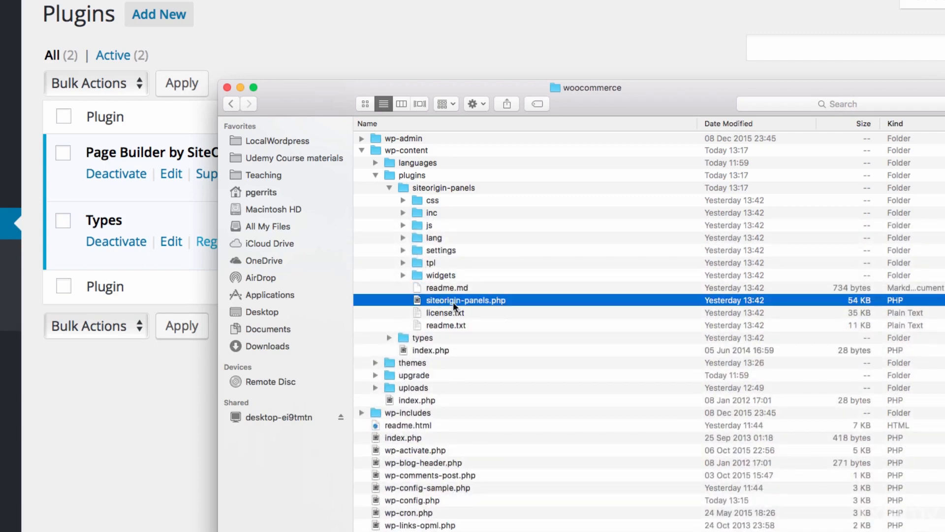
{"action": "left_click", "coordinate": [403, 275]}
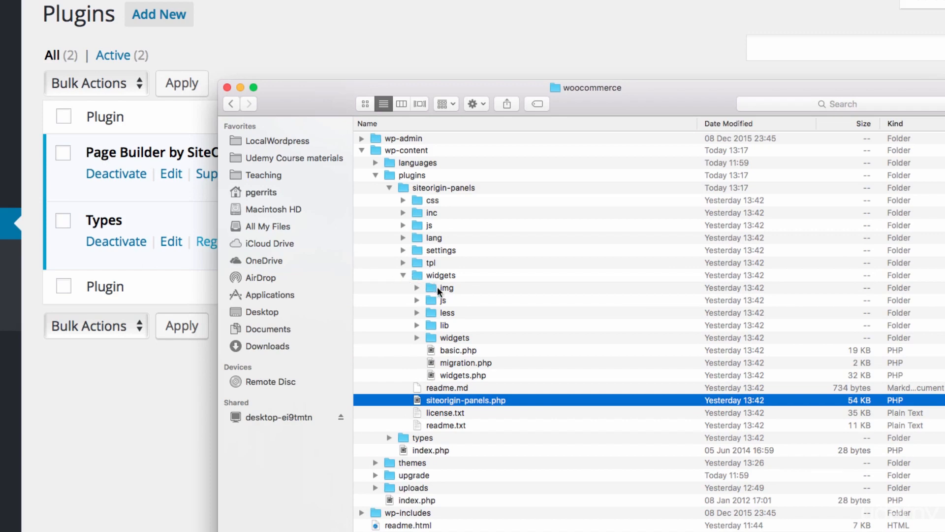
{"action": "left_click", "coordinate": [404, 277]}
{"action": "left_click", "coordinate": [404, 262]}
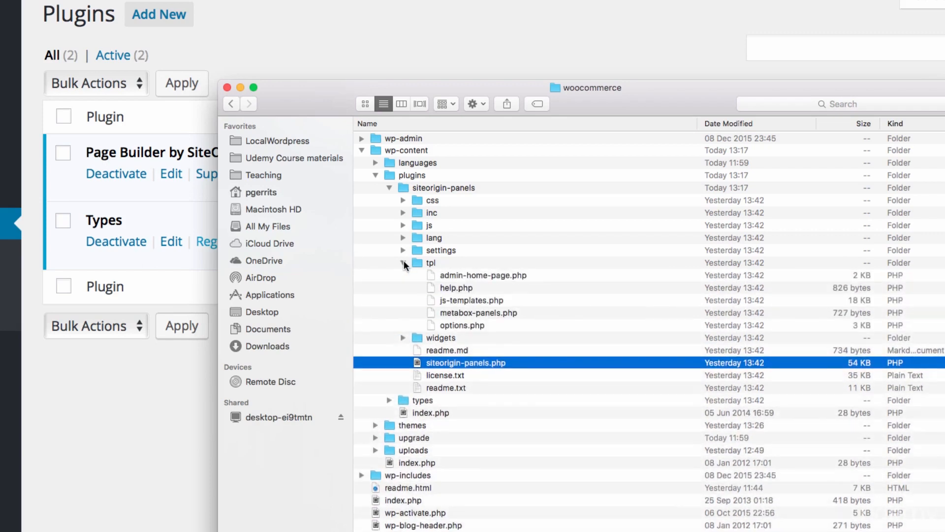
{"action": "left_click", "coordinate": [404, 259]}
{"action": "left_click", "coordinate": [404, 250]}
{"action": "left_click", "coordinate": [403, 250]}
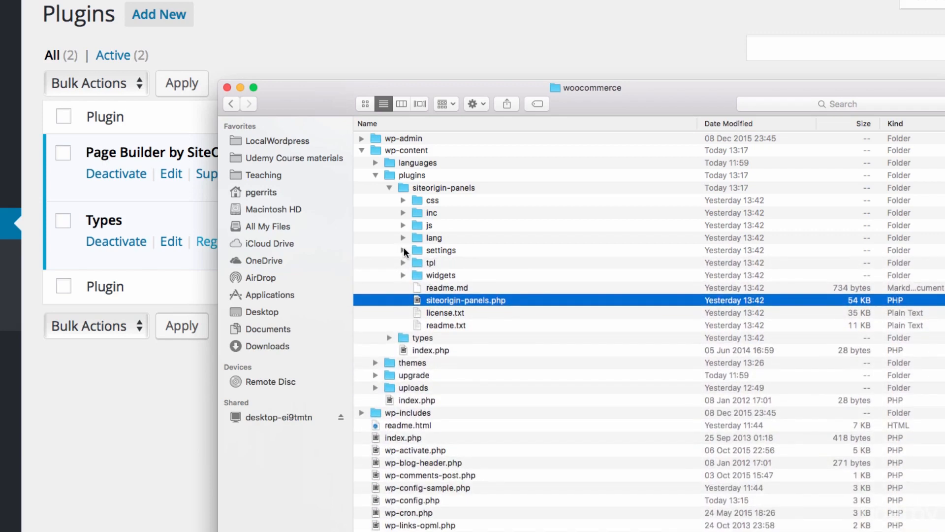
{"action": "left_click", "coordinate": [389, 188]}
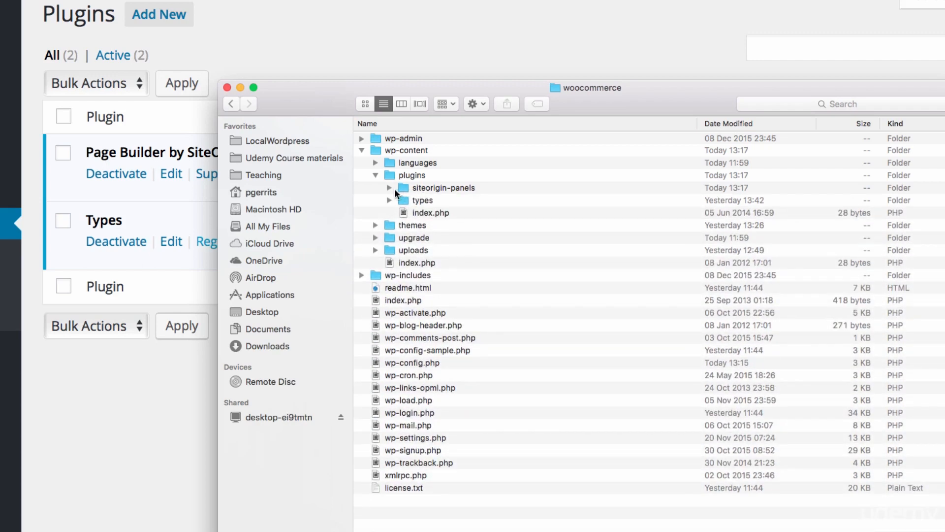
Compare the contents of the siteorigin-panels and types plugin folders, including their inc and classes subfolders, and collapse both
{"action": "left_click", "coordinate": [389, 188]}
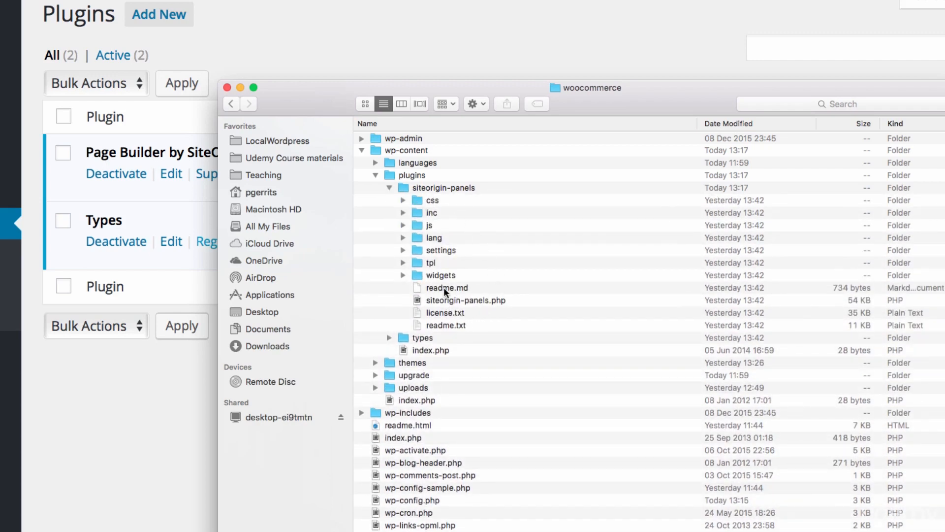
{"action": "left_click", "coordinate": [390, 188]}
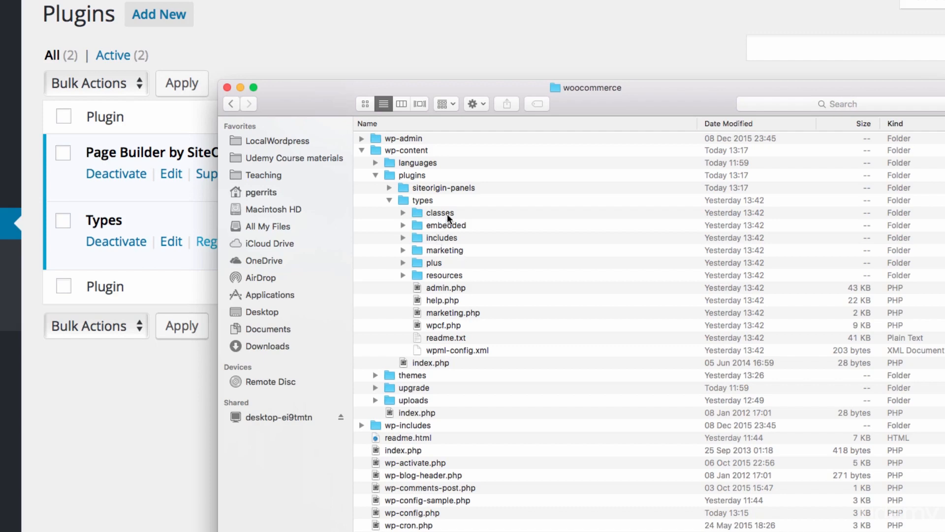
{"action": "left_click", "coordinate": [415, 209]}
{"action": "left_click", "coordinate": [388, 187]}
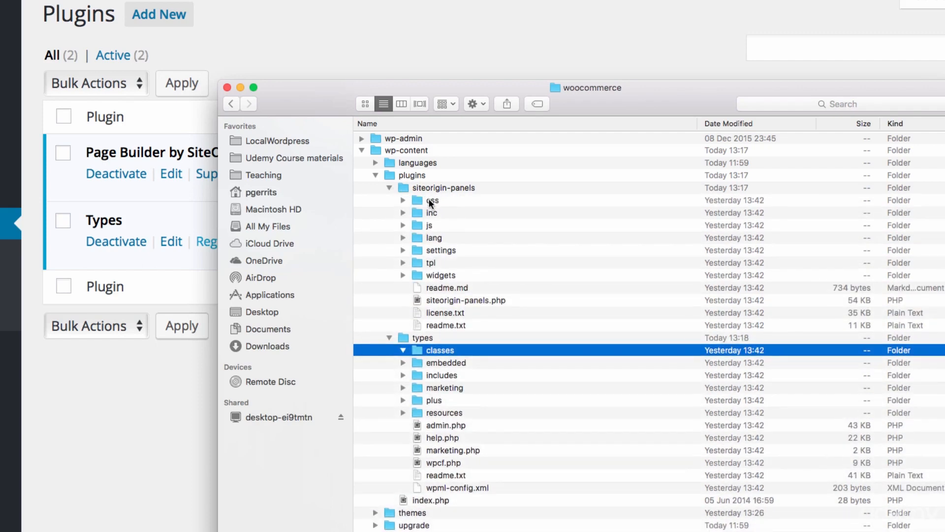
{"action": "left_click", "coordinate": [402, 212]}
{"action": "left_click", "coordinate": [403, 213]}
{"action": "left_click", "coordinate": [389, 187]}
{"action": "left_click", "coordinate": [389, 200]}
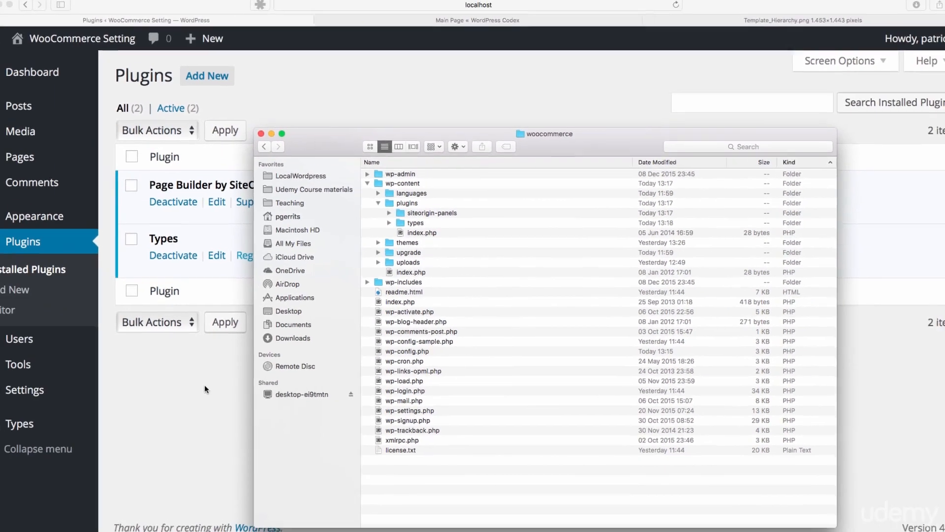
Switch to the site's Plugins page in Safari and install the bbPress 2.5.8 plugin
{"action": "left_click", "coordinate": [204, 386]}
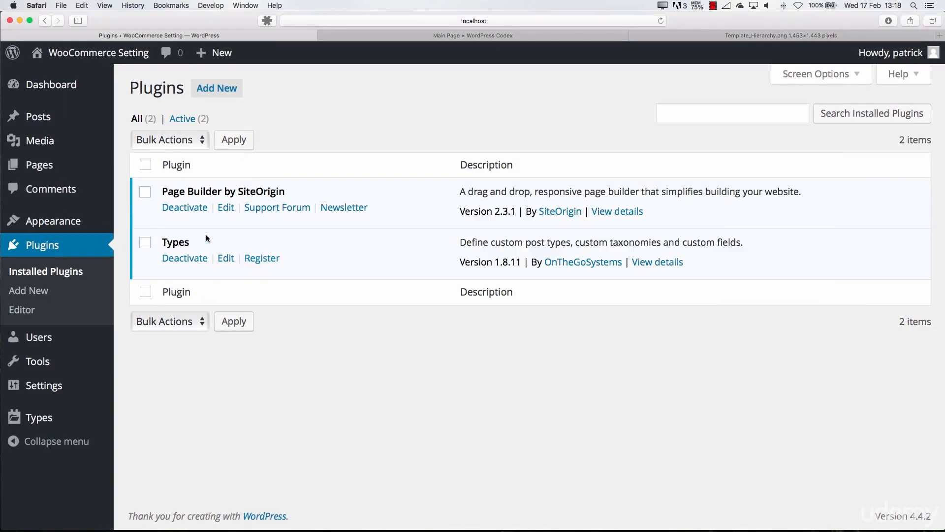
{"action": "left_click", "coordinate": [216, 89]}
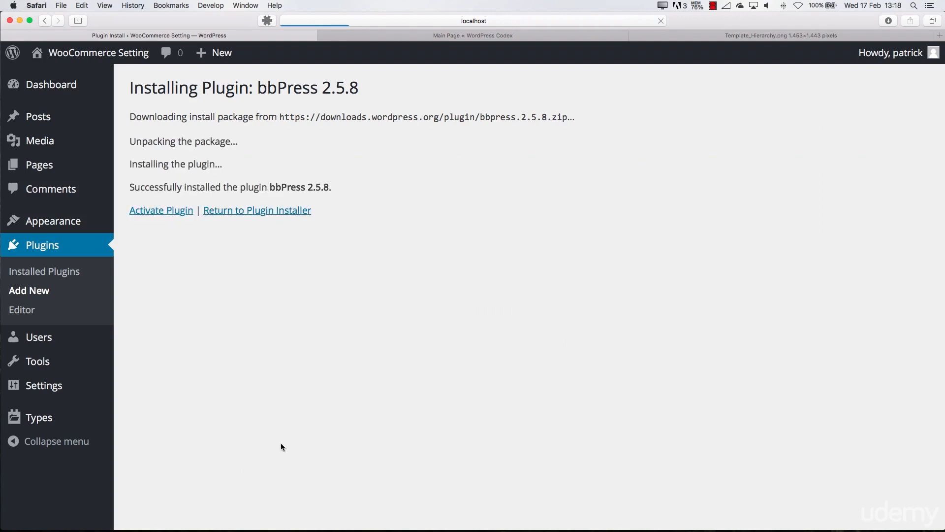
Switch to Finder and examine the contents of the new bbpress folder inside plugins, leaving it collapsed
{"action": "key", "text": "super+Tab"}
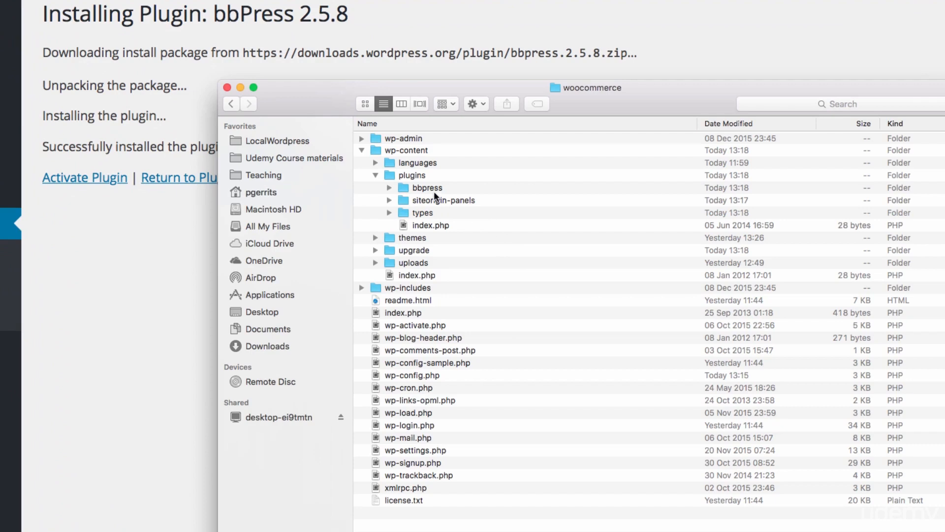
{"action": "left_click", "coordinate": [418, 188]}
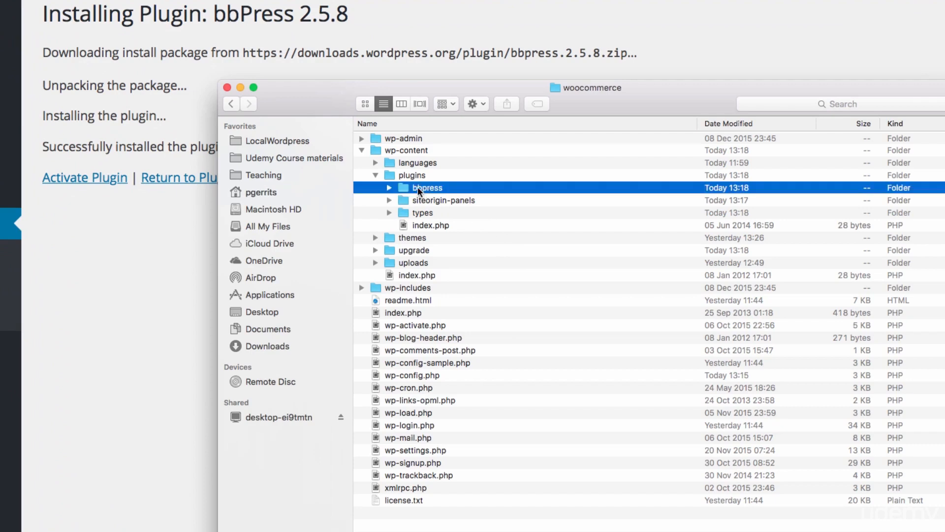
{"action": "left_click", "coordinate": [389, 188]}
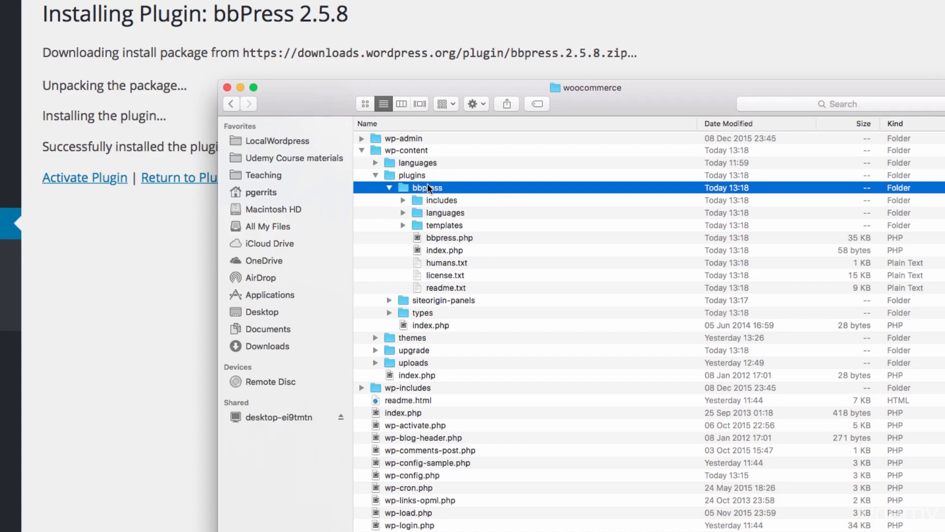
{"action": "left_click", "coordinate": [389, 189]}
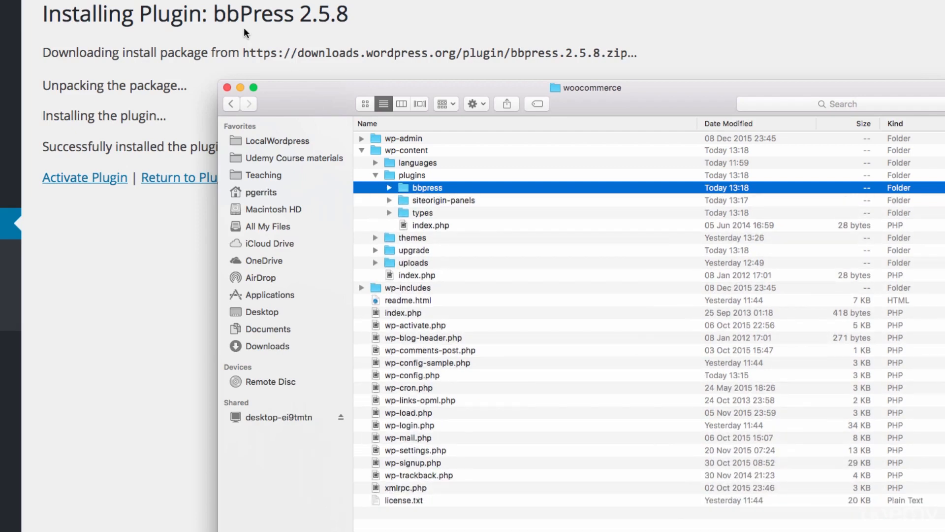
Return to the plugin installer in Safari, recheck the plugins and types folders in Finder, and collapse them
{"action": "left_click", "coordinate": [167, 56]}
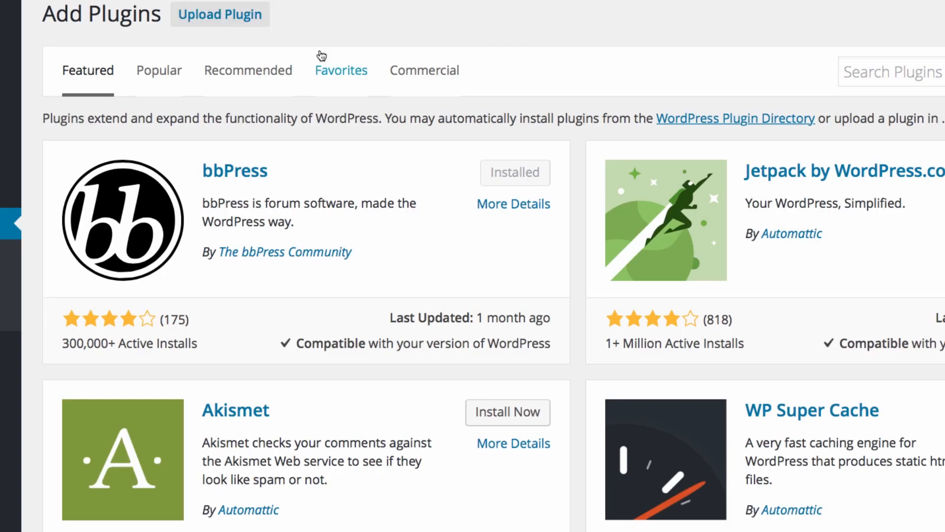
{"action": "key", "text": "super+Tab"}
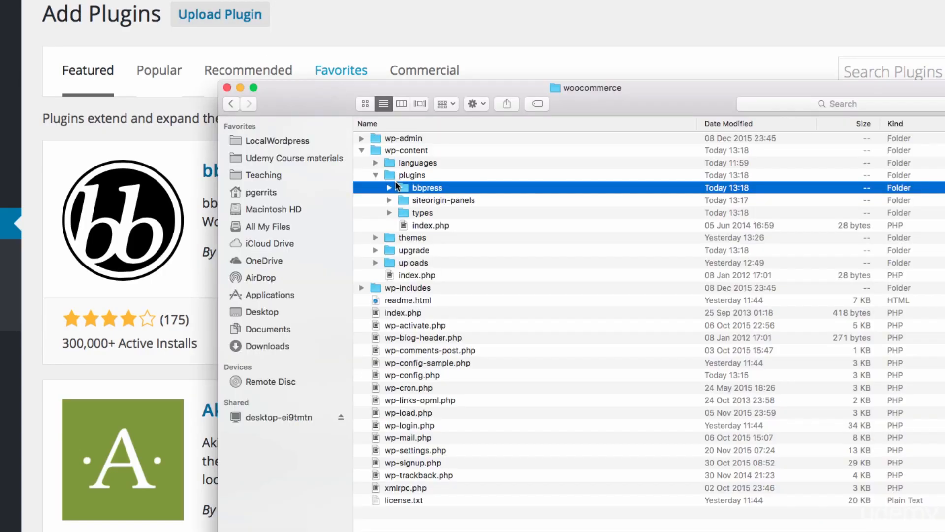
{"action": "left_click", "coordinate": [375, 175]}
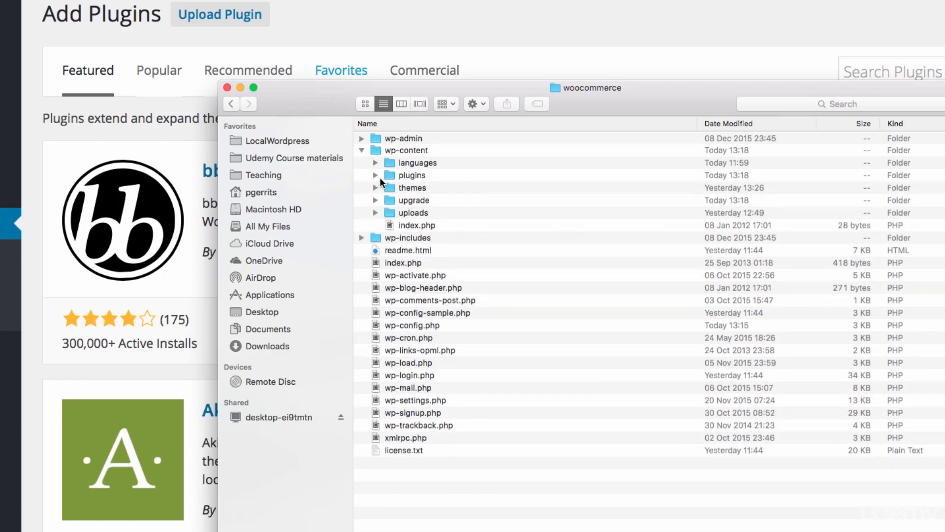
{"action": "left_click", "coordinate": [375, 178]}
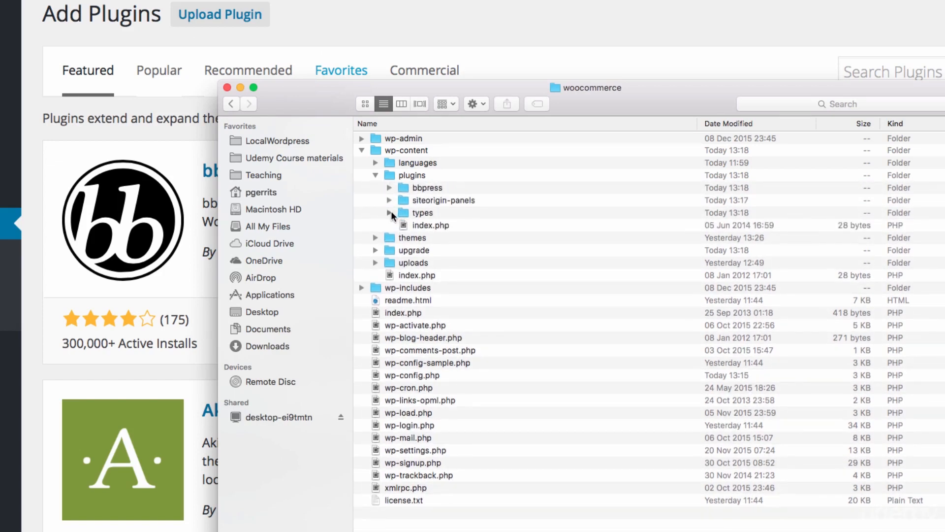
{"action": "left_click", "coordinate": [390, 212]}
{"action": "left_click", "coordinate": [390, 213]}
{"action": "left_click", "coordinate": [375, 175]}
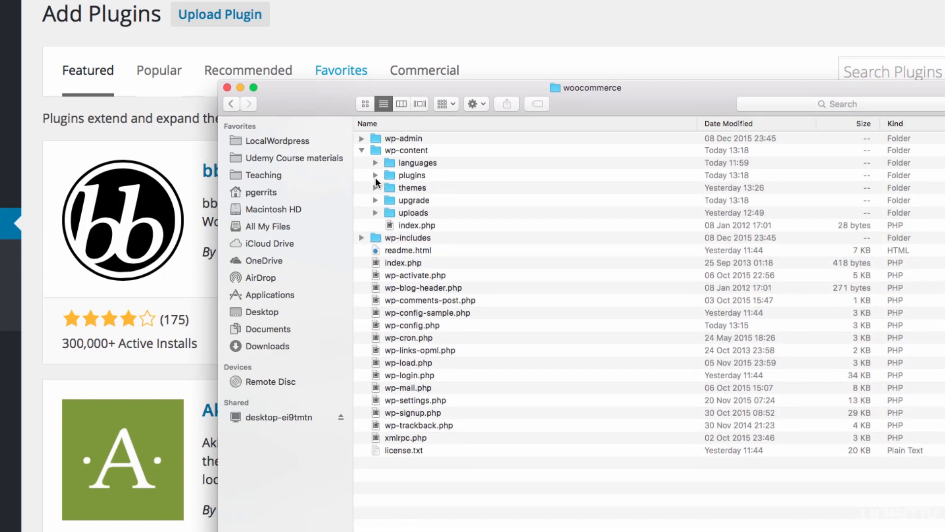
Expand the themes folder, look through the sydney theme's subfolders and PHP files, and collapse sydney again
{"action": "left_click", "coordinate": [374, 189]}
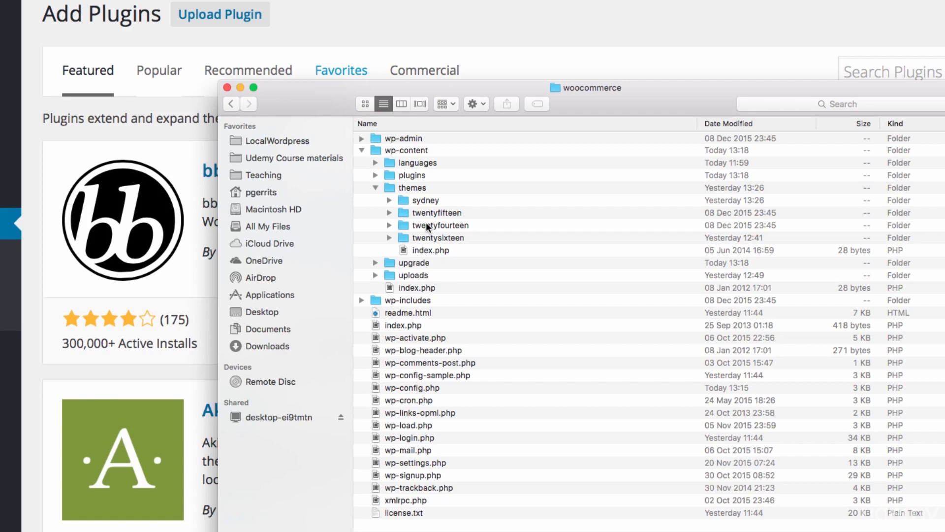
{"action": "left_click", "coordinate": [413, 189]}
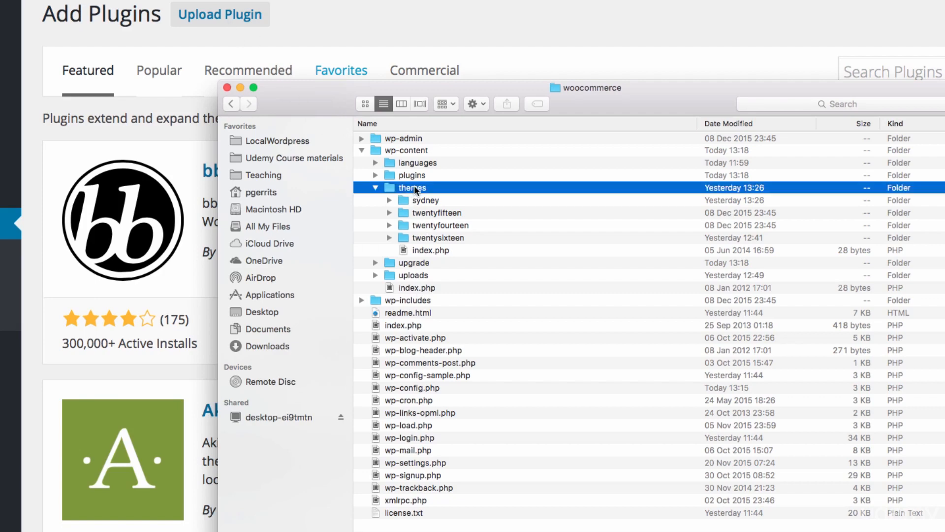
{"action": "left_click", "coordinate": [388, 200]}
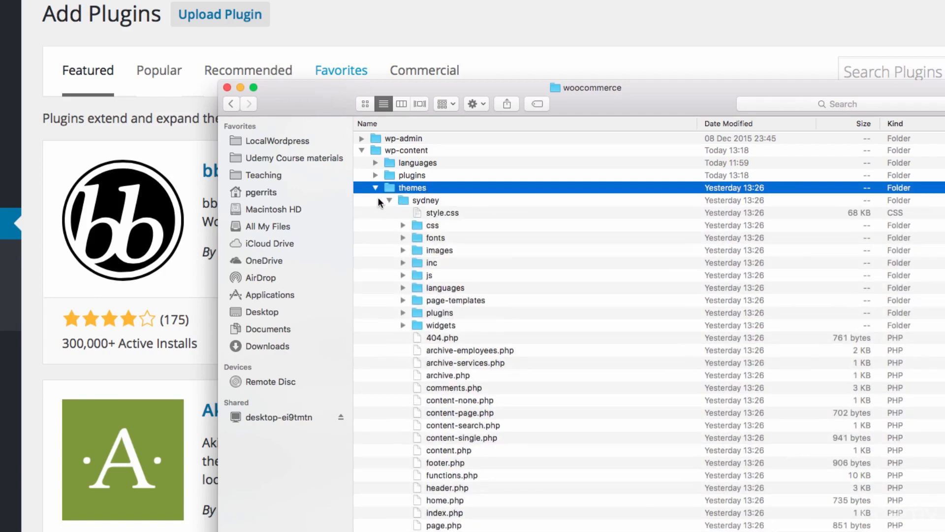
{"action": "scroll", "coordinate": [442, 317], "scroll_direction": "down", "scroll_amount": 10}
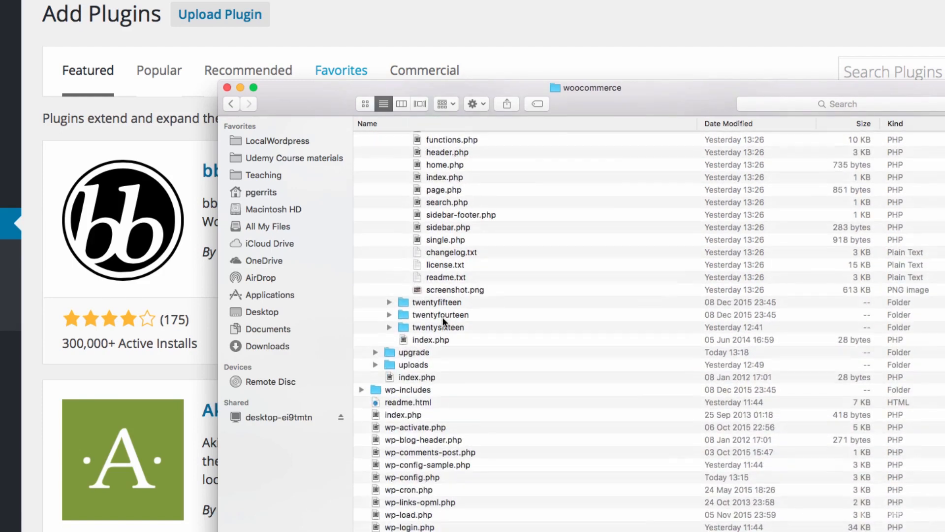
{"action": "scroll", "coordinate": [442, 317], "scroll_direction": "up", "scroll_amount": 10}
{"action": "scroll", "coordinate": [442, 317], "scroll_direction": "down", "scroll_amount": 2}
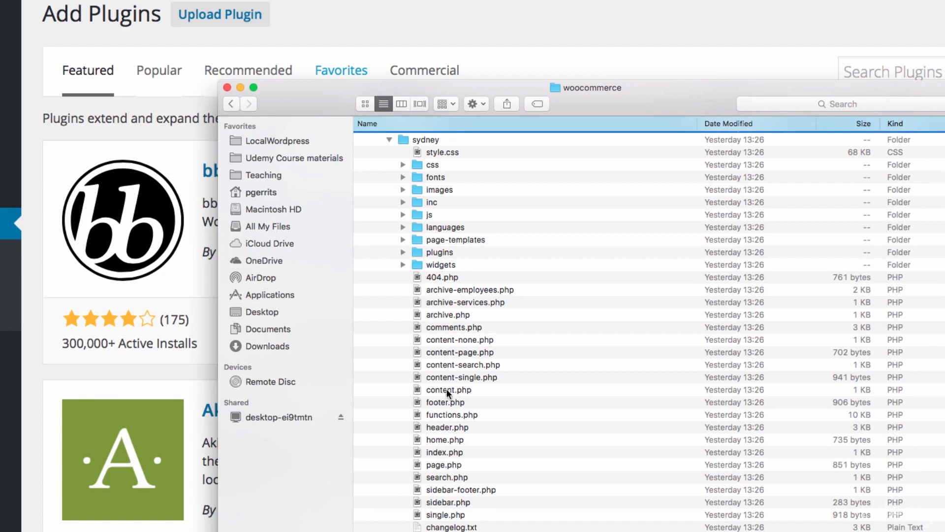
{"action": "scroll", "coordinate": [448, 399], "scroll_direction": "down", "scroll_amount": 4}
{"action": "scroll", "coordinate": [449, 399], "scroll_direction": "up", "scroll_amount": 6}
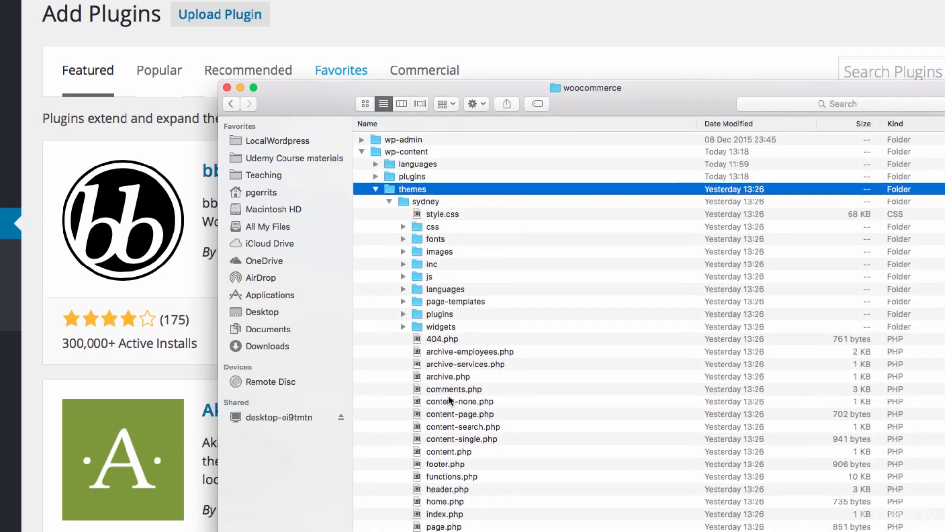
{"action": "left_click", "coordinate": [390, 201]}
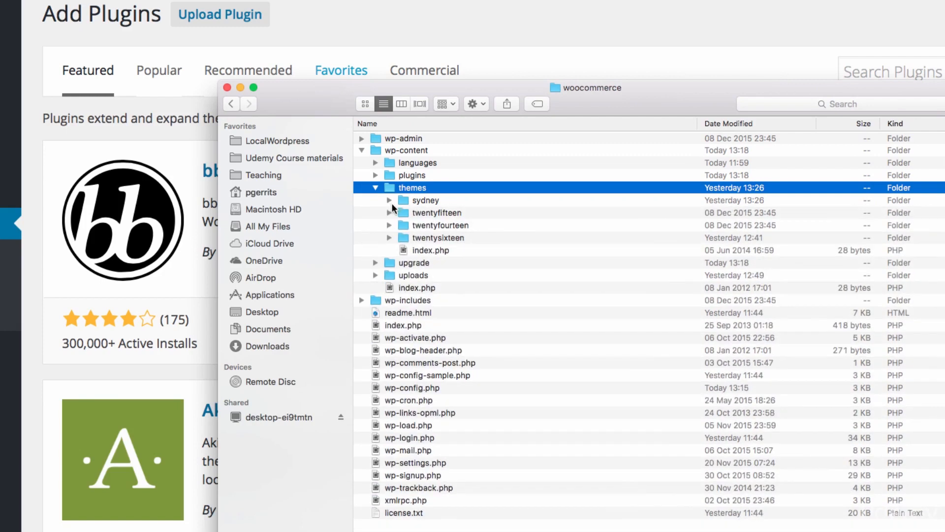
Expand the twentysixteen theme folder and look through its inc folder entry and PHP template files, from footer.php to searchform.php
{"action": "left_click", "coordinate": [390, 238]}
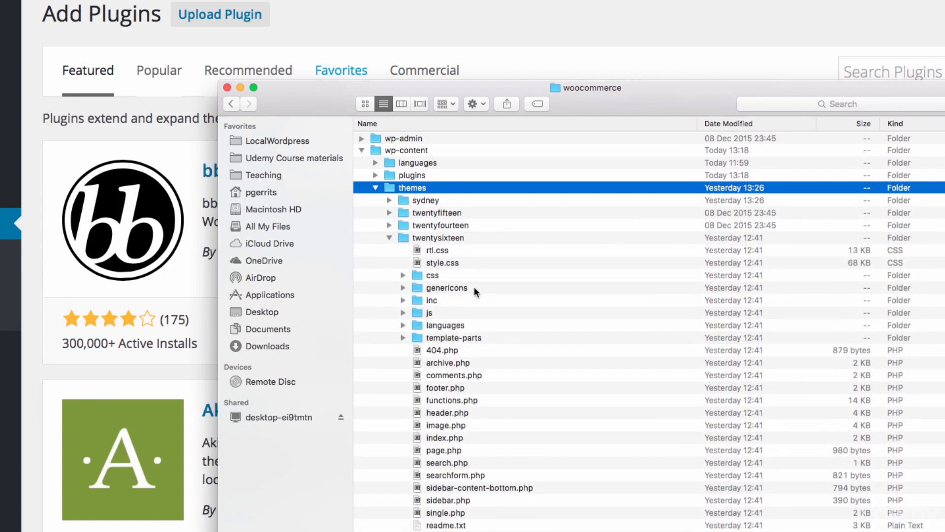
{"action": "scroll", "coordinate": [477, 300], "scroll_direction": "down", "scroll_amount": 1}
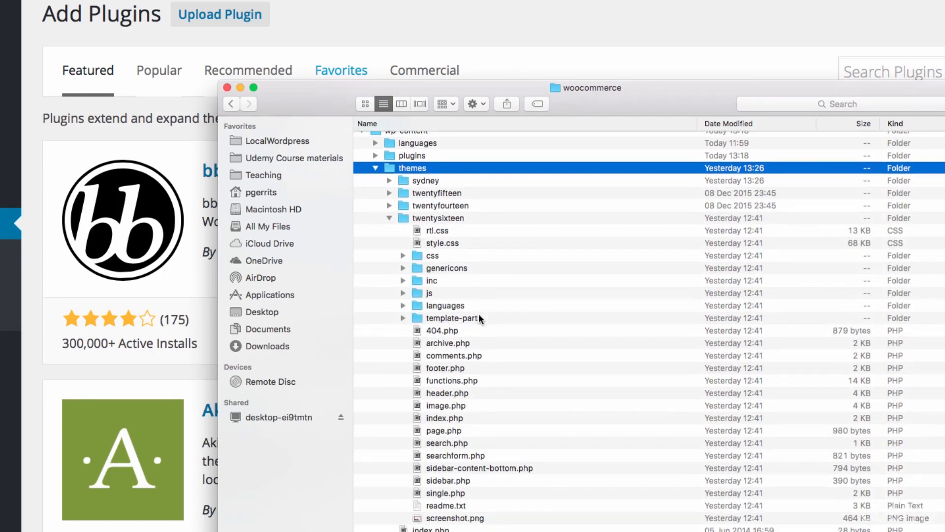
{"action": "left_click", "coordinate": [439, 279]}
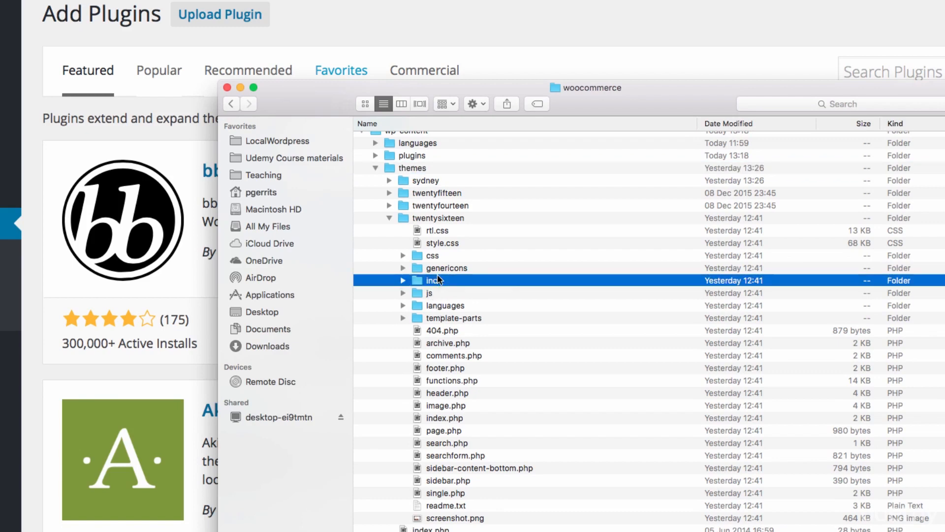
{"action": "left_click", "coordinate": [438, 368]}
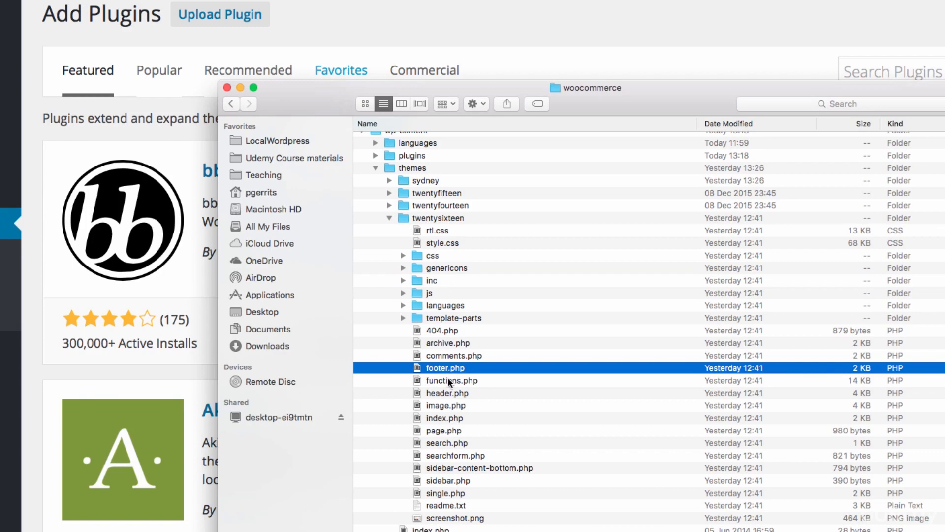
{"action": "left_click", "coordinate": [448, 381]}
{"action": "left_click", "coordinate": [442, 393]}
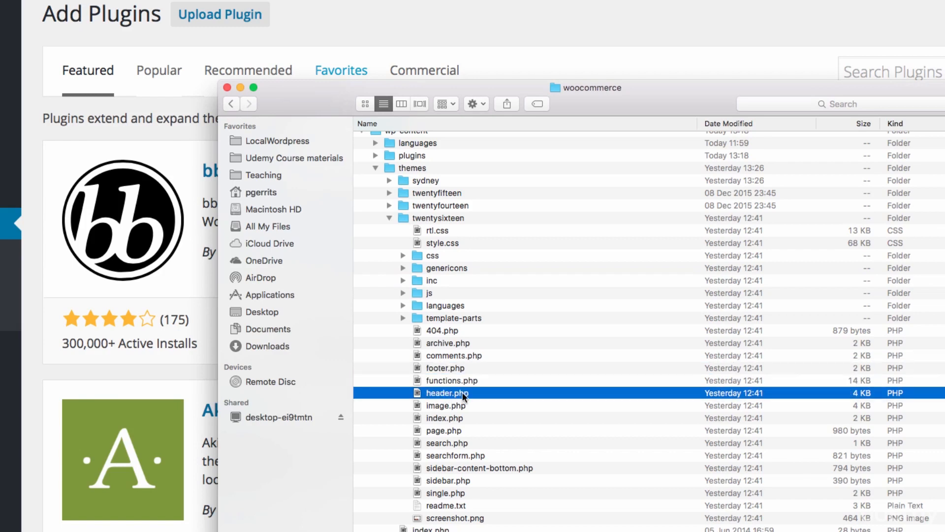
{"action": "left_click", "coordinate": [448, 417]}
{"action": "left_click", "coordinate": [444, 430]}
{"action": "left_click", "coordinate": [445, 442]}
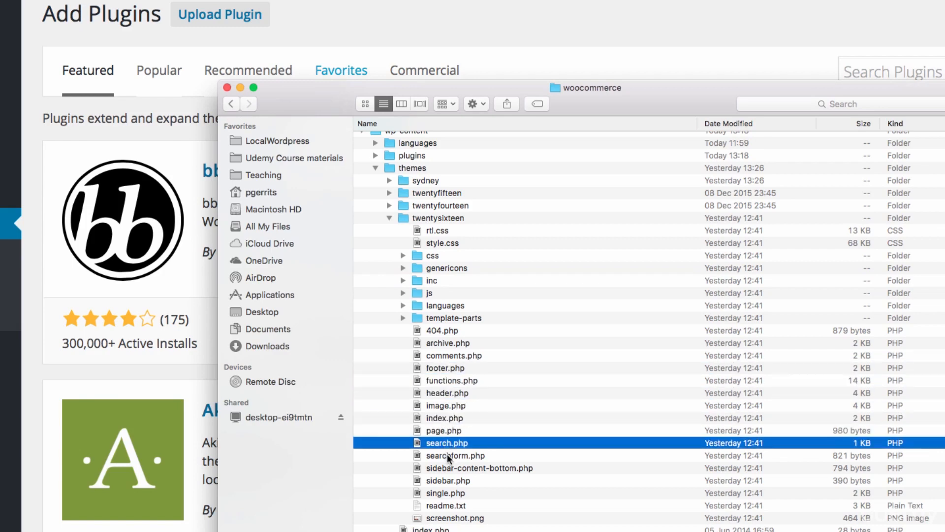
{"action": "left_click", "coordinate": [447, 454]}
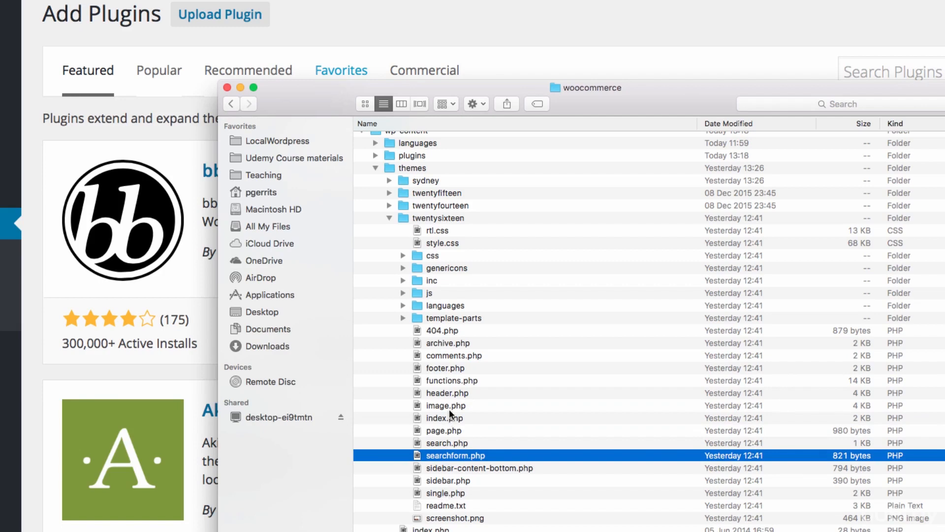
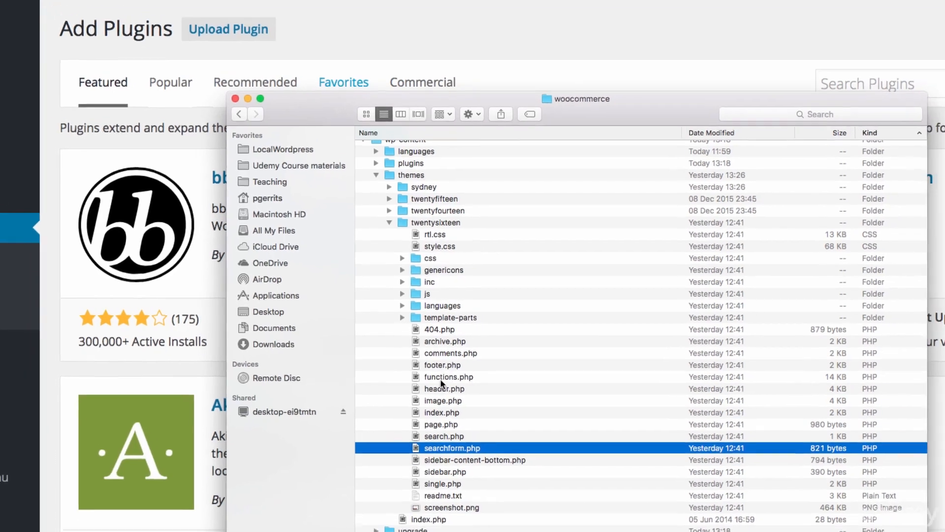
Open header.php from the twentysixteen theme folder and highlight its code from the doctype through the closing head tag
{"action": "double_click", "coordinate": [447, 393]}
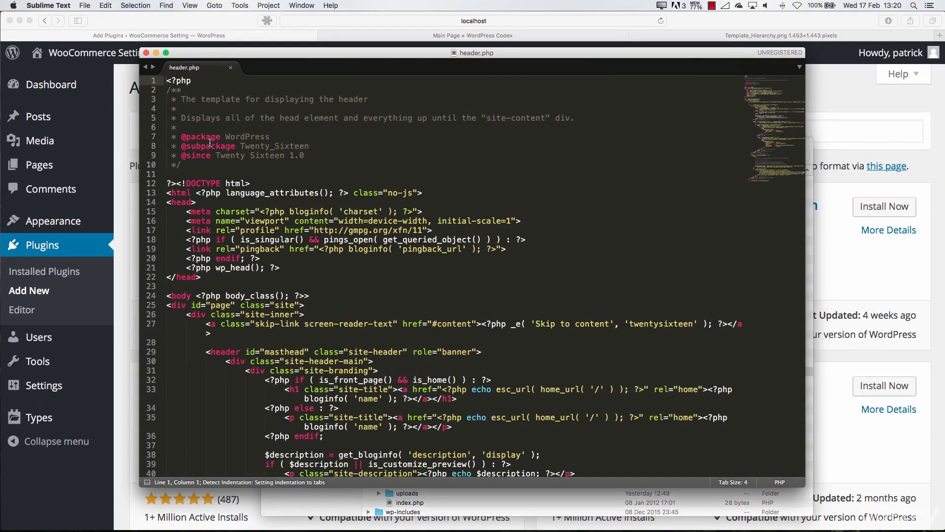
{"action": "left_click_drag", "start_coordinate": [167, 183], "coordinate": [203, 277]}
{"action": "scroll", "coordinate": [274, 259], "scroll_direction": "down", "scroll_amount": 15}
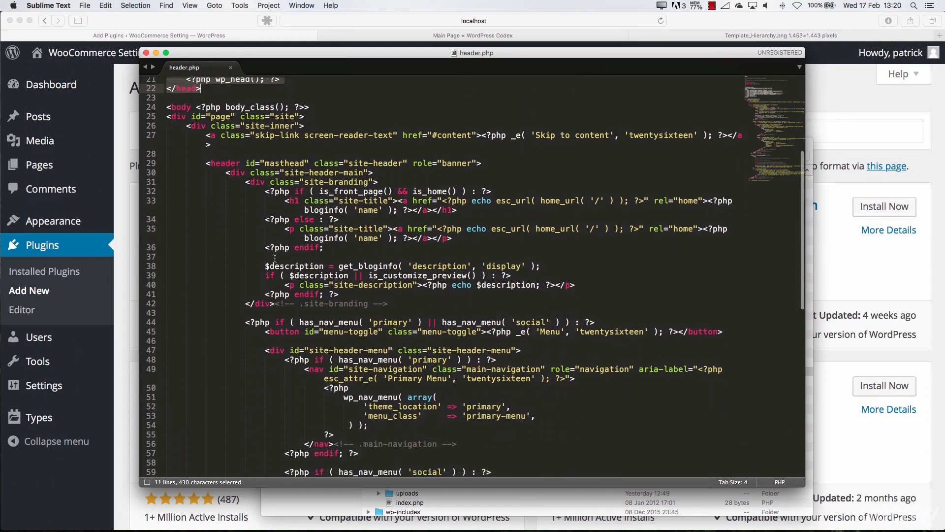
{"action": "scroll", "coordinate": [275, 258], "scroll_direction": "up", "scroll_amount": 15}
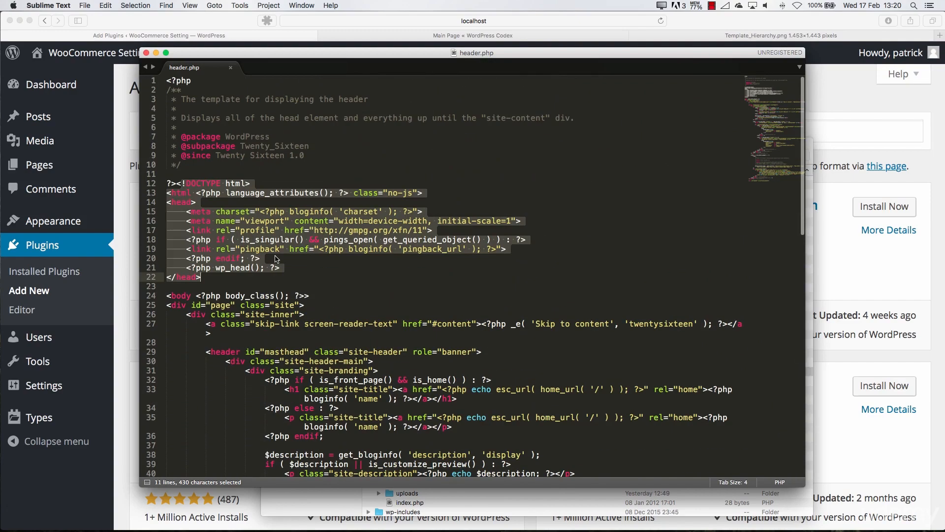
Switch to Safari and open the front end of the WooCommerce Setting site from its dashboard
{"action": "left_click", "coordinate": [418, 37]}
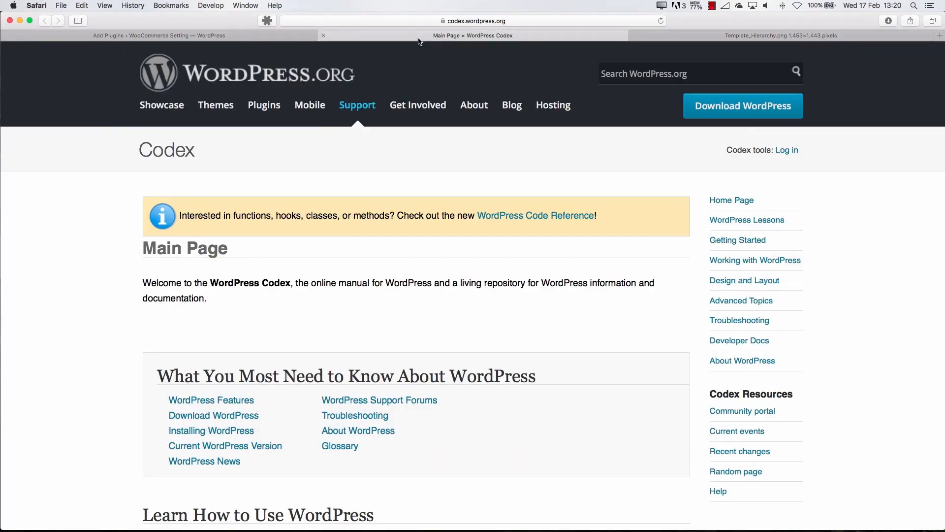
{"action": "left_click", "coordinate": [276, 35]}
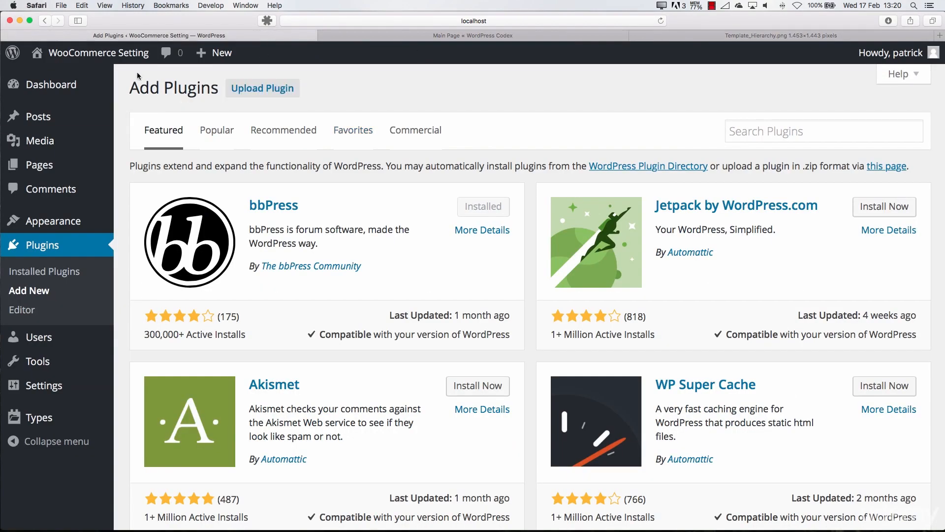
{"action": "mouse_move", "coordinate": [124, 61]}
{"action": "left_click", "coordinate": [88, 75]}
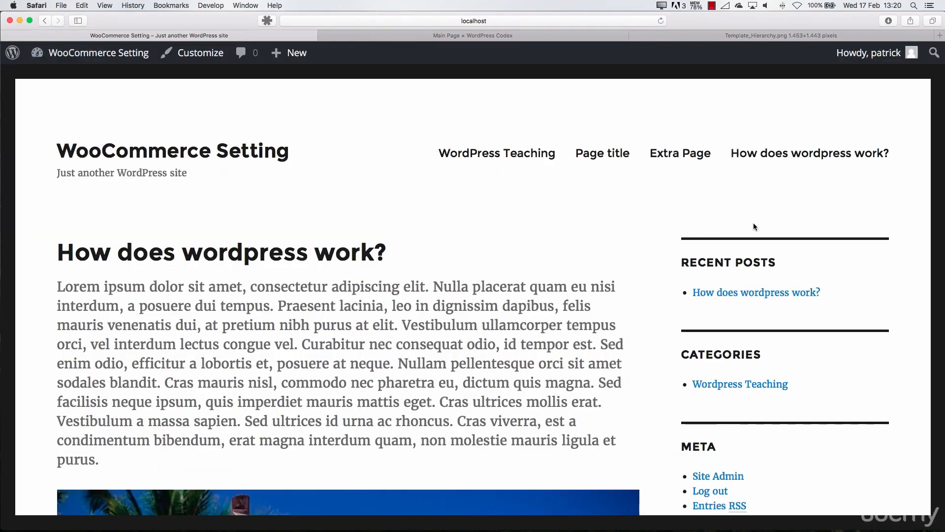
Return to header.php in Sublime Text and examine the site-title lines inside the site-branding block
{"action": "key", "text": "super+Tab"}
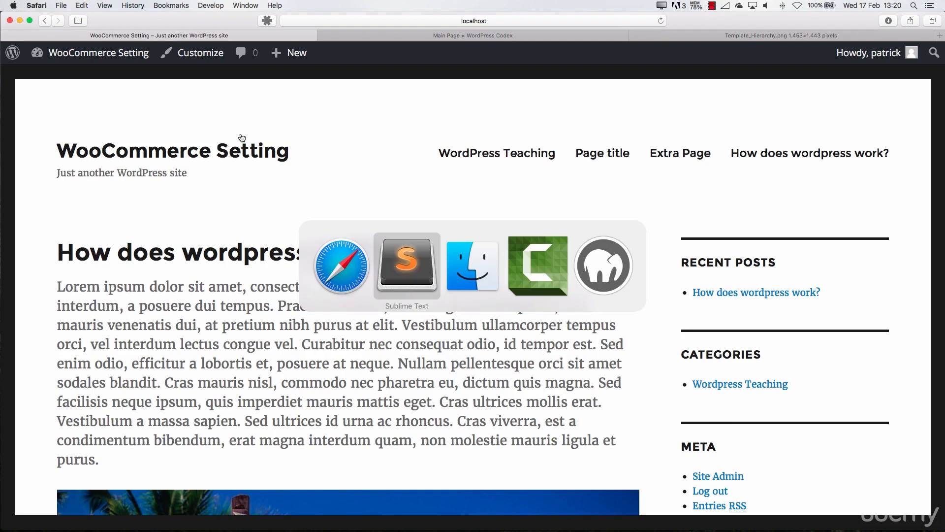
{"action": "scroll", "coordinate": [422, 282], "scroll_direction": "down", "scroll_amount": 3}
{"action": "scroll", "coordinate": [422, 282], "scroll_direction": "down", "scroll_amount": 2}
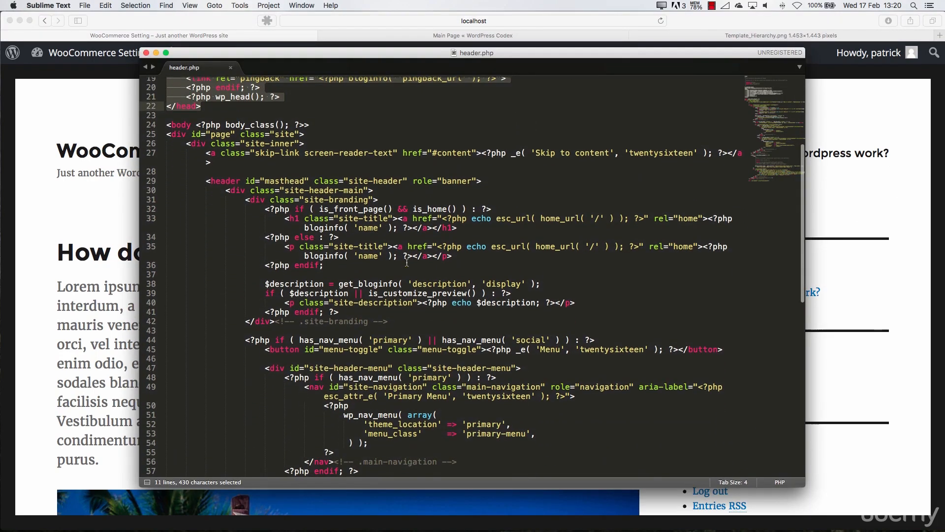
{"action": "left_click", "coordinate": [349, 201]}
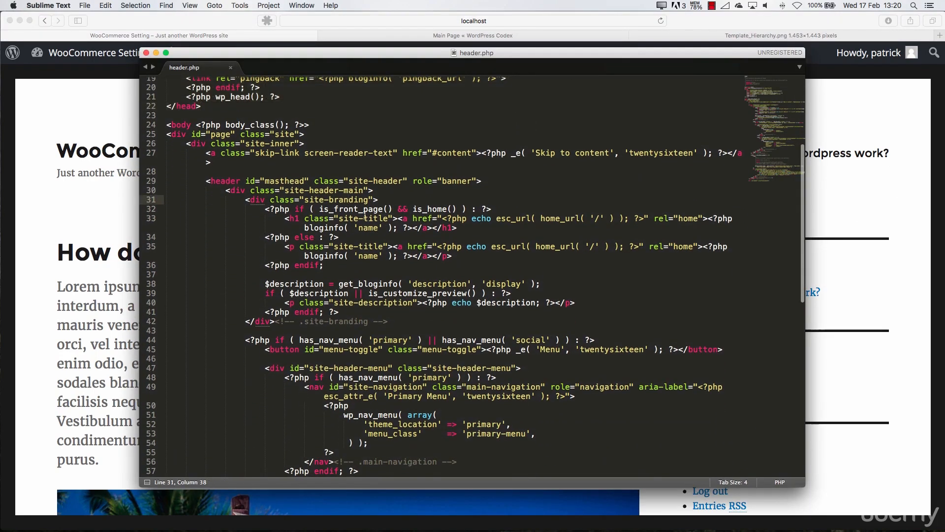
{"action": "double_click", "coordinate": [358, 218]}
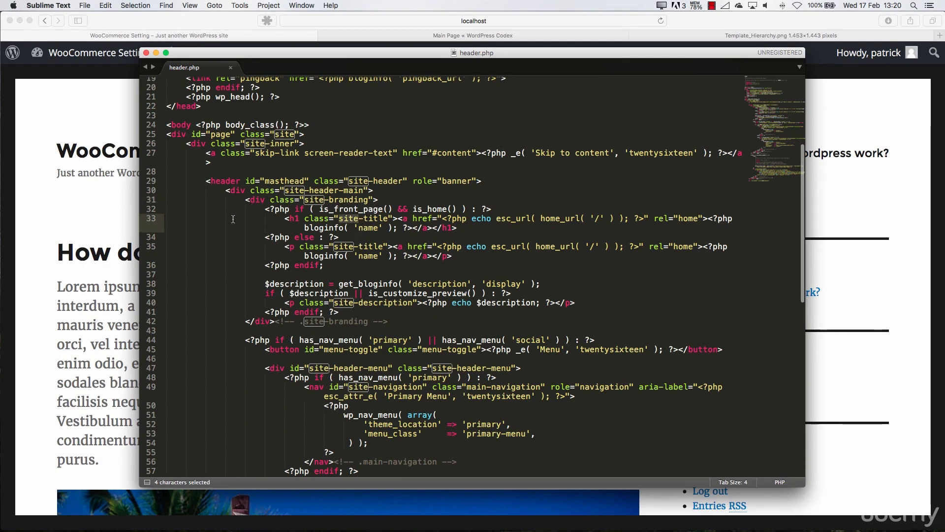
{"action": "left_click", "coordinate": [360, 248]}
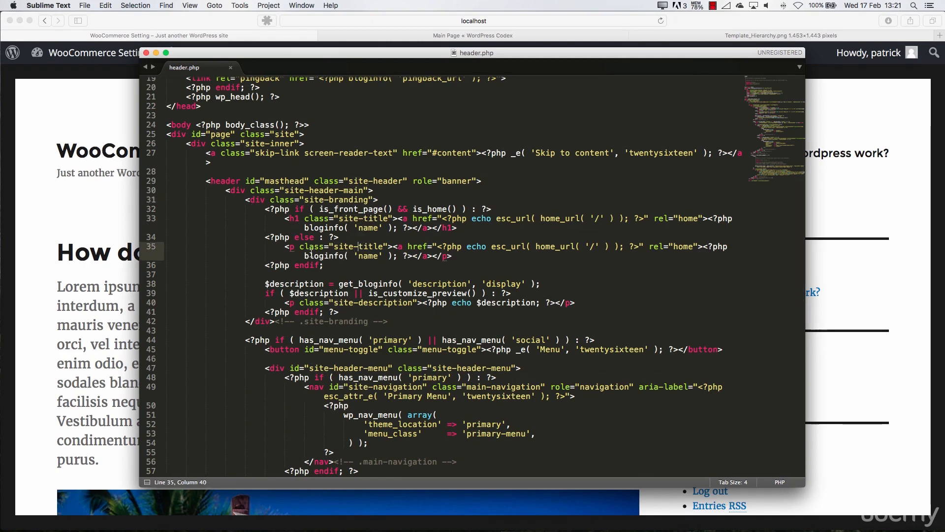
Examine the menu and header image code in header.php, highlighting the main-navigation, social-navigation and site-header-menu closing comments
{"action": "scroll", "coordinate": [311, 253], "scroll_direction": "down", "scroll_amount": 10}
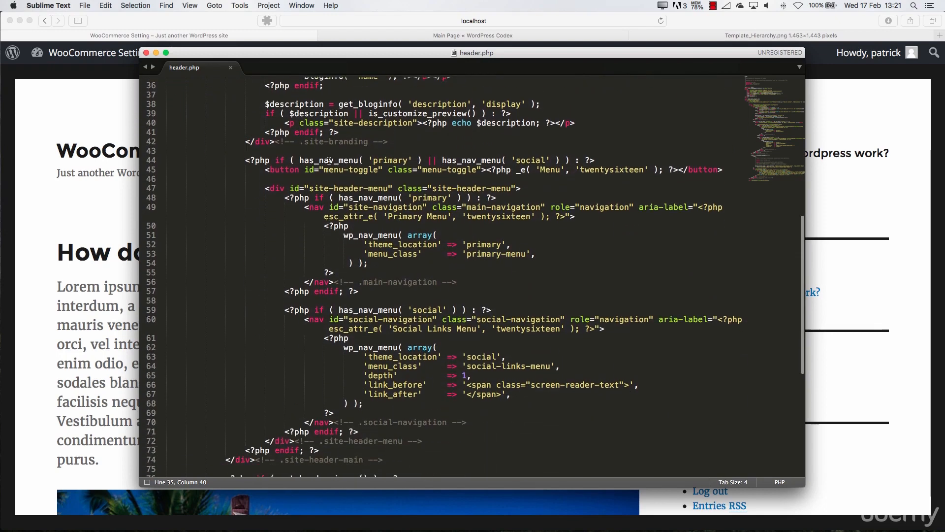
{"action": "scroll", "coordinate": [355, 231], "scroll_direction": "down", "scroll_amount": 4}
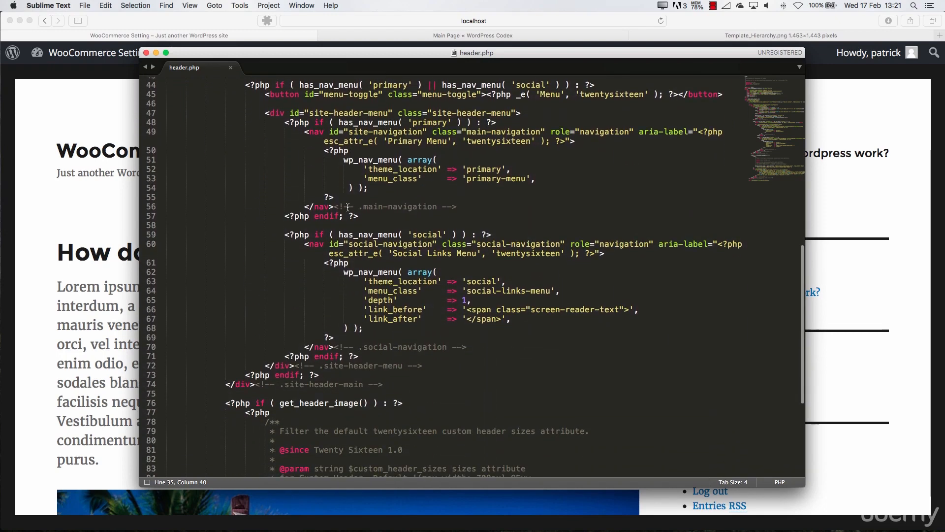
{"action": "left_click_drag", "start_coordinate": [468, 209], "coordinate": [352, 209]}
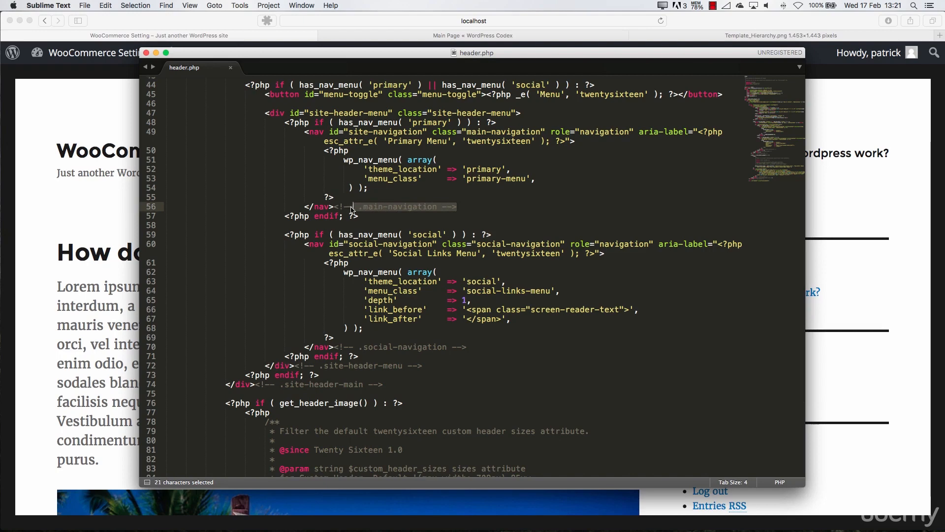
{"action": "left_click_drag", "start_coordinate": [468, 348], "coordinate": [340, 340]}
{"action": "left_click_drag", "start_coordinate": [423, 366], "coordinate": [325, 368]}
{"action": "scroll", "coordinate": [328, 380], "scroll_direction": "down", "scroll_amount": 6}
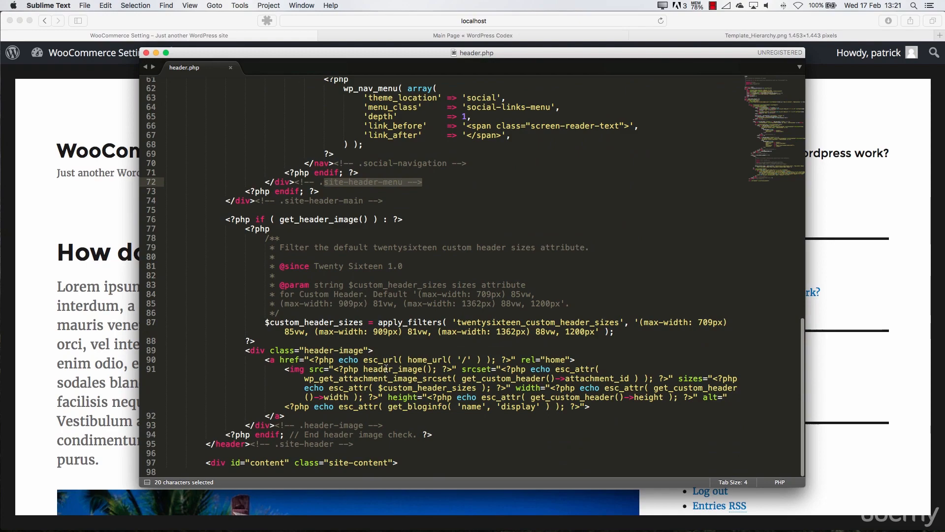
{"action": "scroll", "coordinate": [364, 338], "scroll_direction": "up", "scroll_amount": 20}
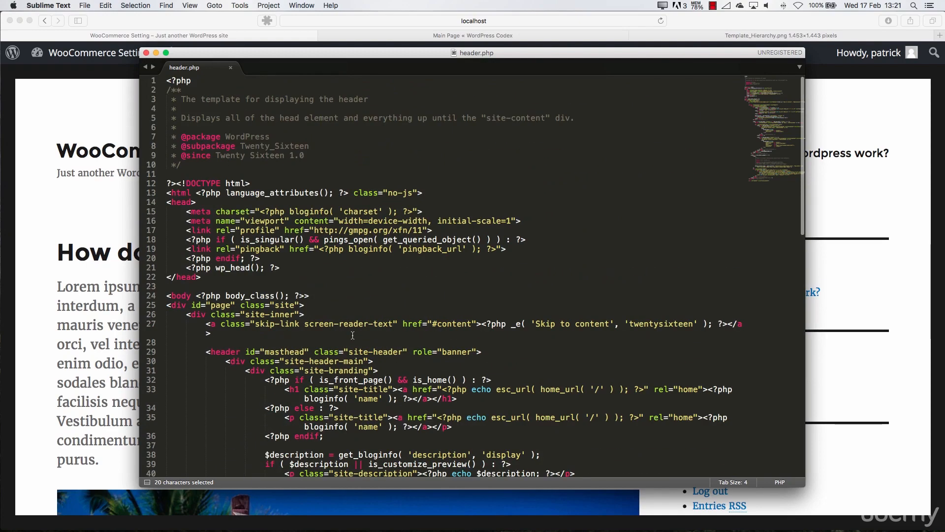
Close the header.php and wp-config.php windows and switch to the woocommerce folder in Finder
{"action": "left_click", "coordinate": [146, 53]}
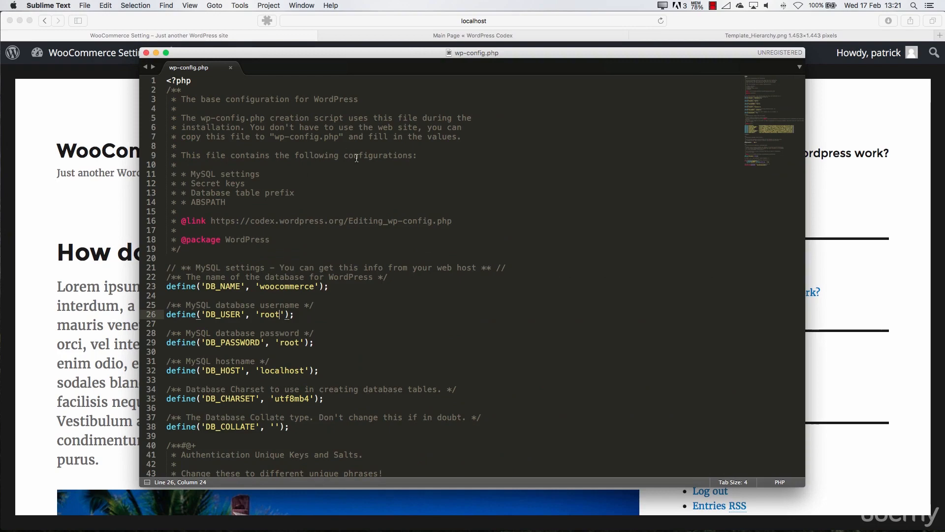
{"action": "left_click", "coordinate": [146, 53]}
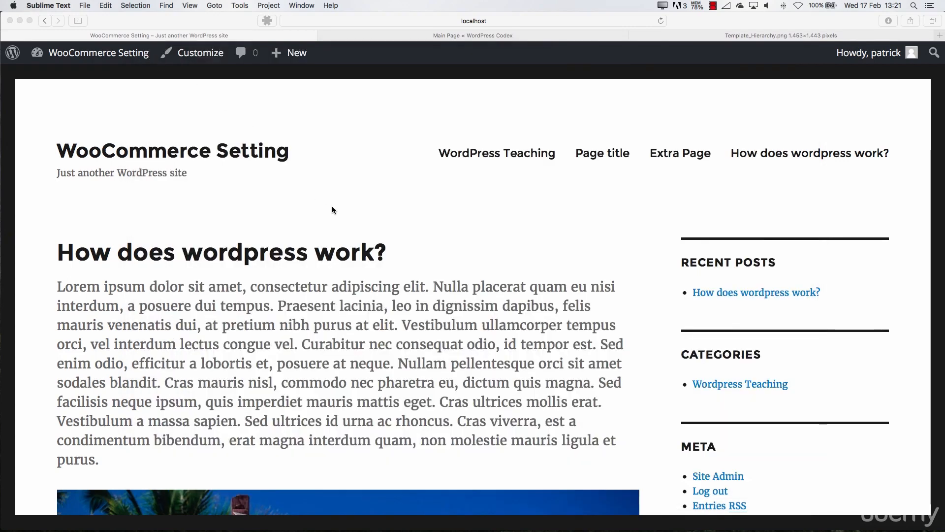
{"action": "left_click", "coordinate": [355, 403]}
{"action": "key", "text": "super+Tab"}
{"action": "key", "text": "super+Tab"}
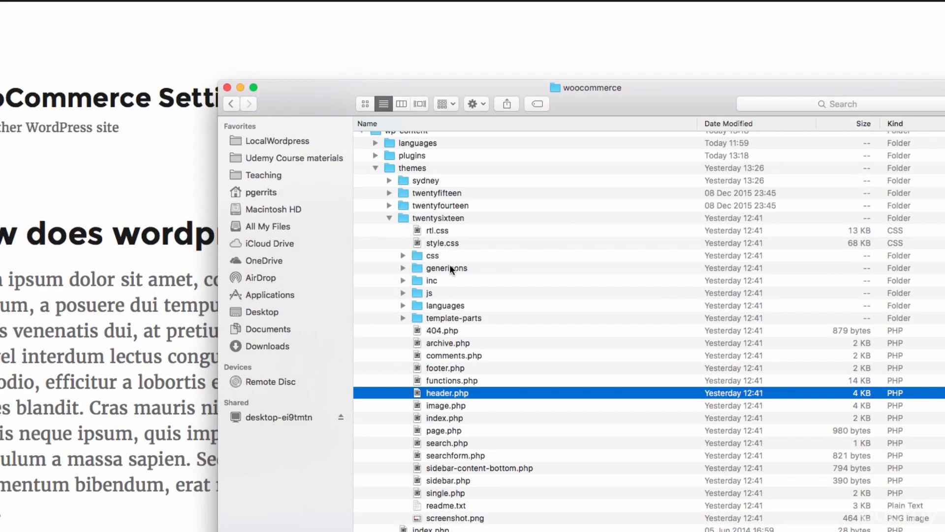
Collapse the twentysixteen and themes folders and expand the uploads folder inside wp-content
{"action": "left_click", "coordinate": [389, 217]}
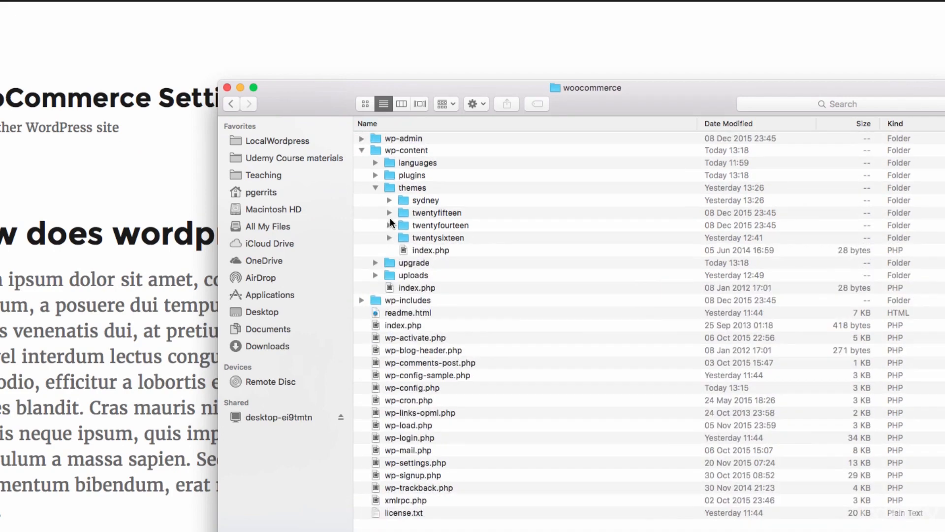
{"action": "left_click", "coordinate": [375, 187]}
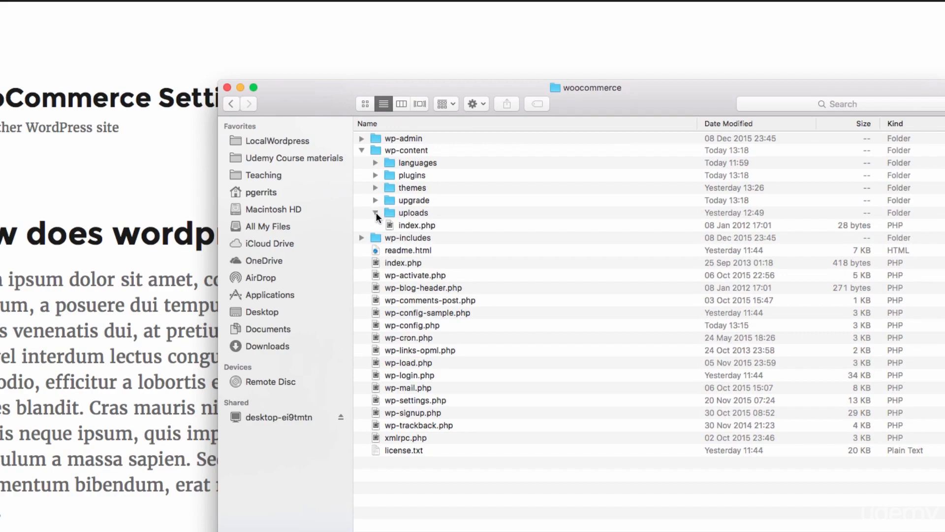
{"action": "left_click", "coordinate": [376, 212]}
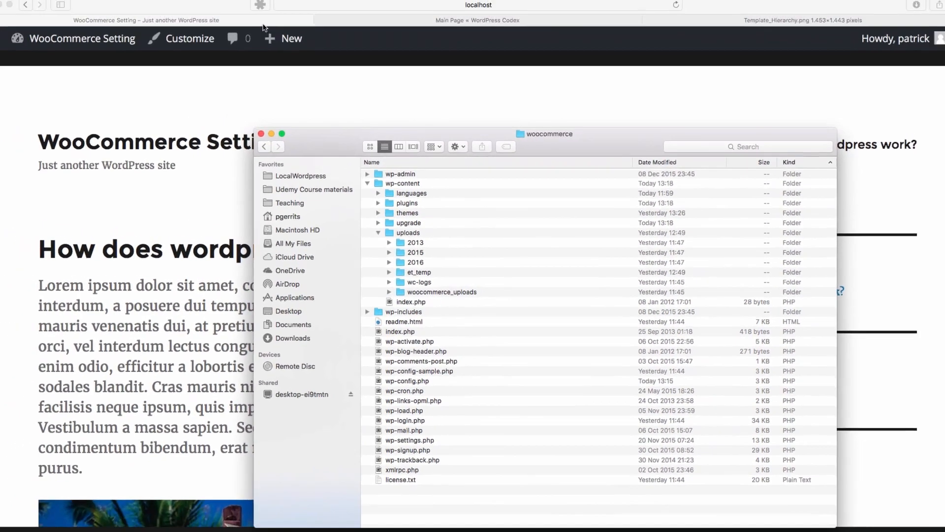
Switch to Safari, go to the site's WordPress dashboard and open the Media settings page
{"action": "left_click", "coordinate": [264, 40]}
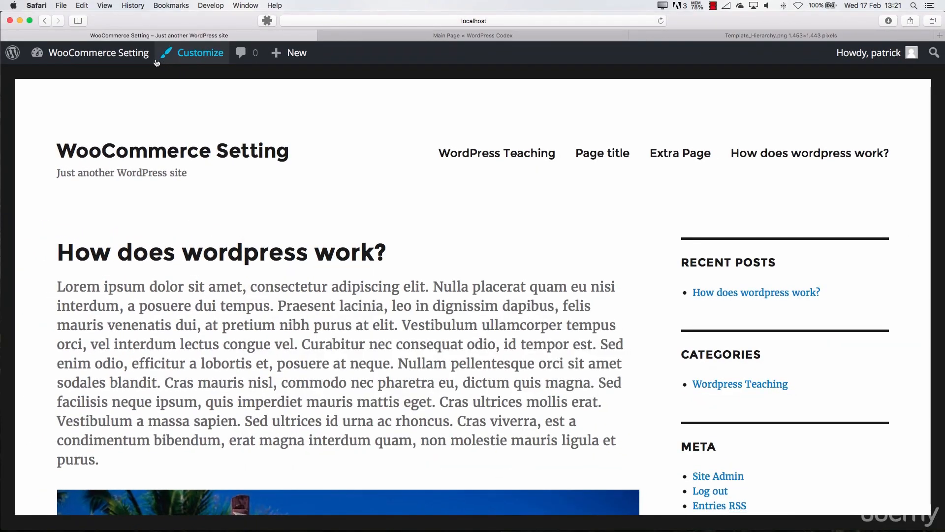
{"action": "mouse_move", "coordinate": [140, 54]}
{"action": "left_click", "coordinate": [124, 77]}
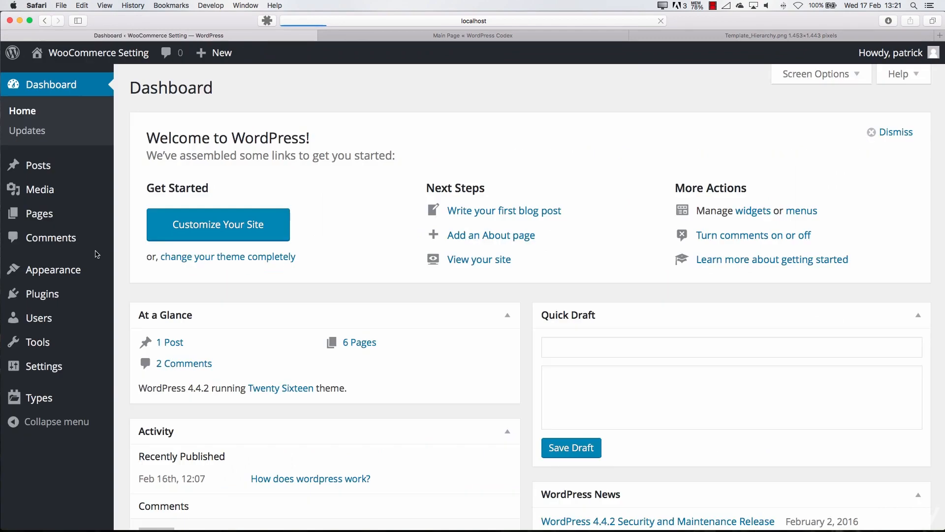
{"action": "left_click", "coordinate": [57, 373]}
{"action": "left_click", "coordinate": [37, 429]}
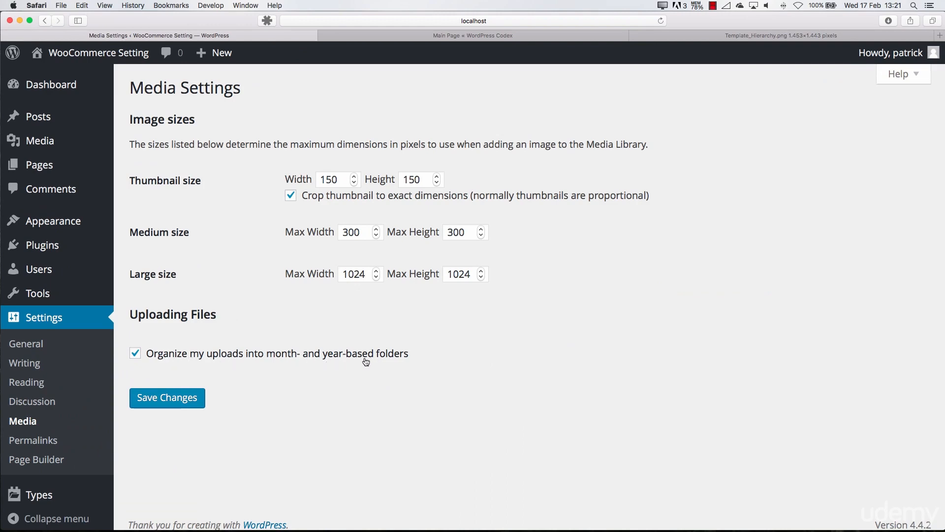
Return to Finder, expand the 02 folder under uploads/2016 and look through its uploaded images
{"action": "key", "text": "super+Tab"}
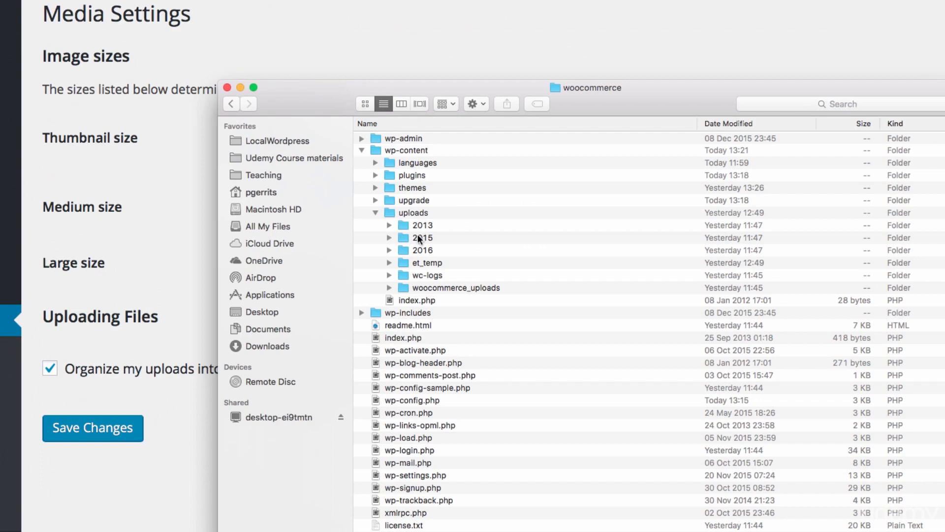
{"action": "left_click", "coordinate": [390, 250]}
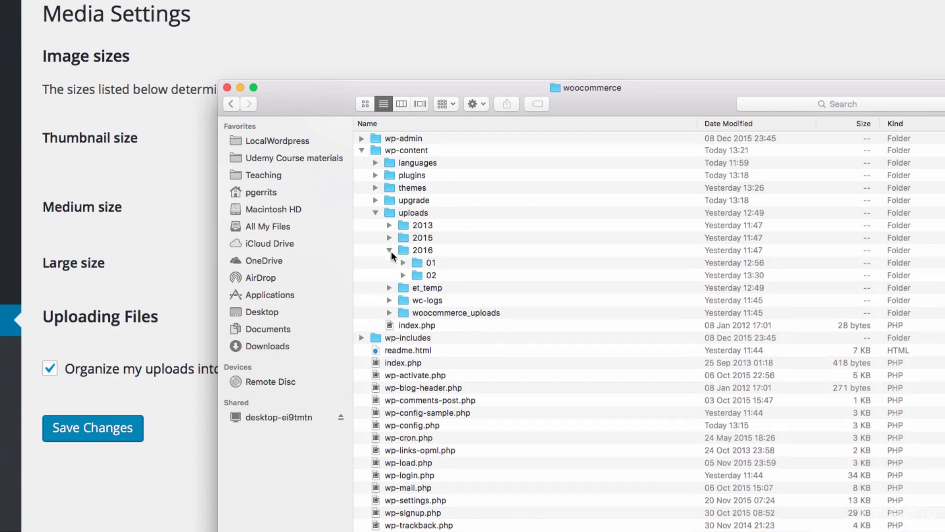
{"action": "left_click", "coordinate": [404, 276]}
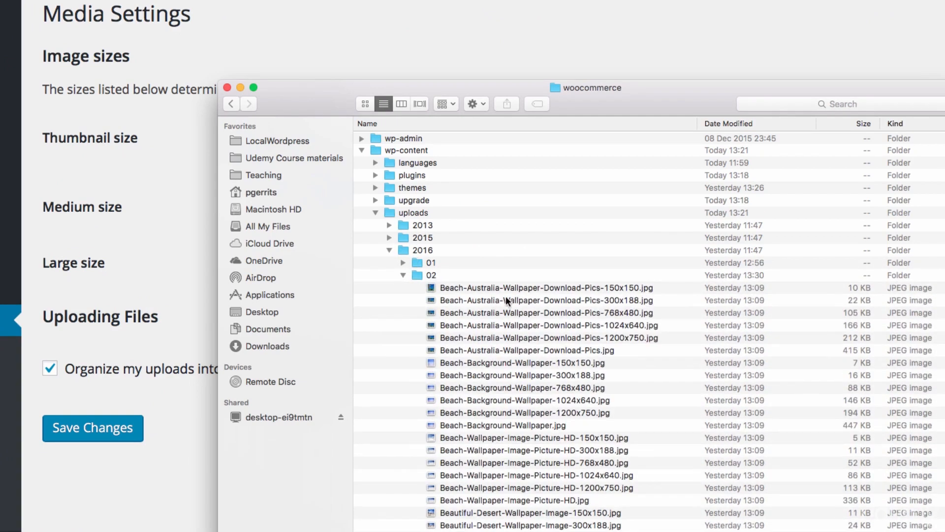
{"action": "scroll", "coordinate": [506, 296], "scroll_direction": "down", "scroll_amount": 10}
{"action": "scroll", "coordinate": [504, 296], "scroll_direction": "down", "scroll_amount": 5}
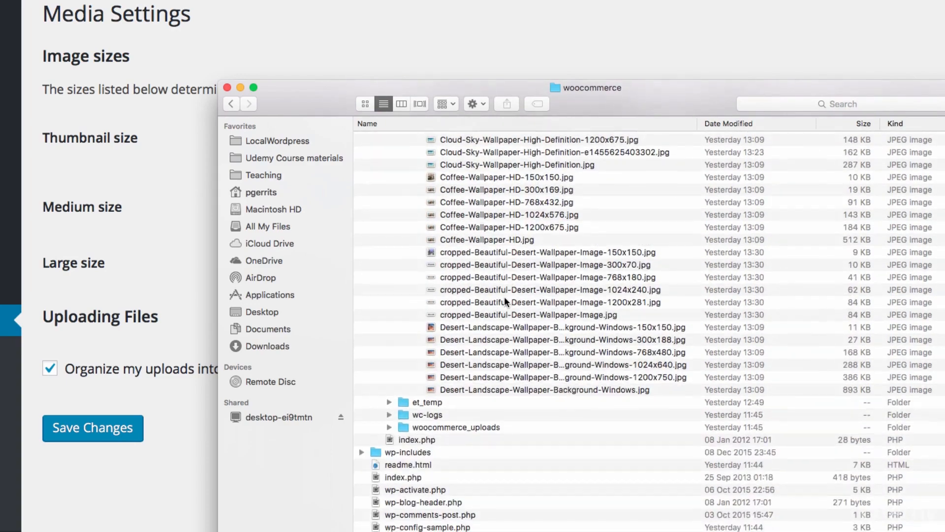
{"action": "scroll", "coordinate": [506, 297], "scroll_direction": "up", "scroll_amount": 15}
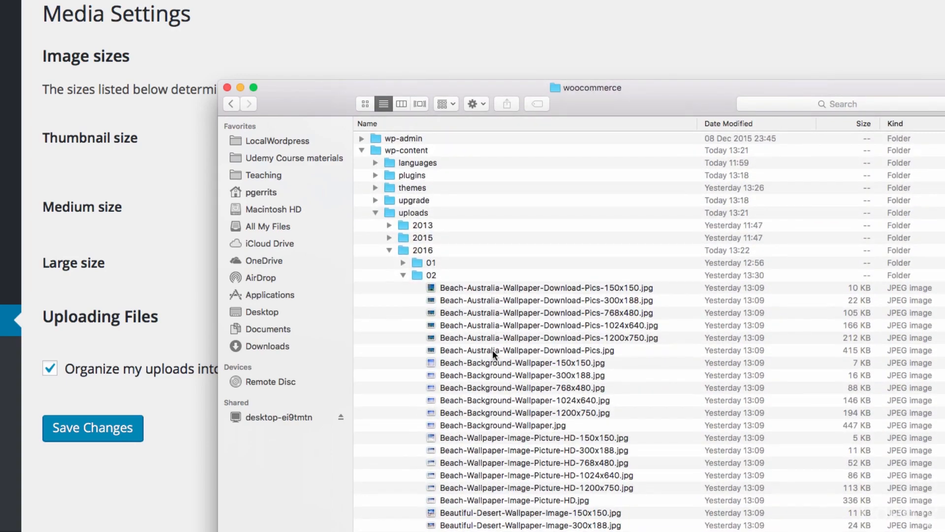
{"action": "scroll", "coordinate": [492, 349], "scroll_direction": "down", "scroll_amount": 3}
Inspect the Beach-Australia-Wallpaper-Download-Pics size variants, moving the Finder window aside to compare them with the image sizes in Media Settings
{"action": "left_click", "coordinate": [635, 240]}
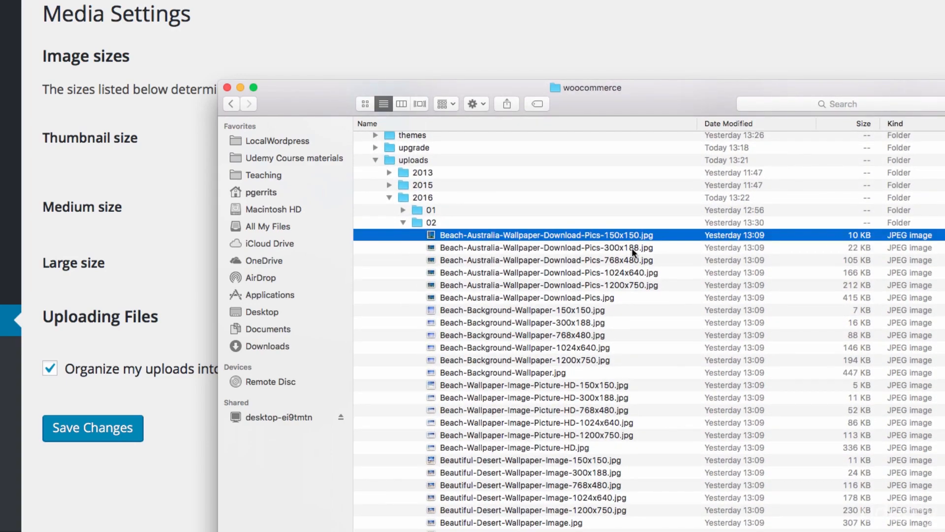
{"action": "left_click", "coordinate": [631, 247]}
{"action": "left_click", "coordinate": [626, 260]}
{"action": "left_click", "coordinate": [621, 272]}
{"action": "left_click", "coordinate": [614, 285]}
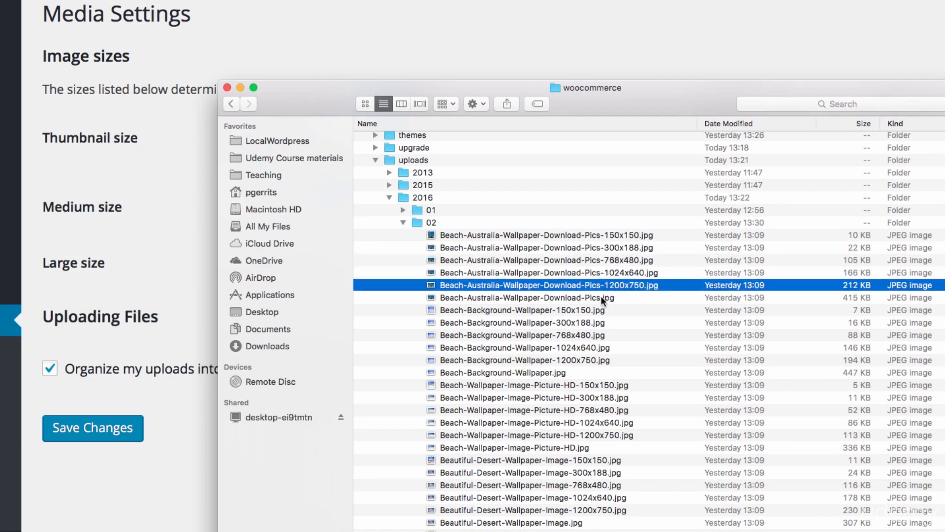
{"action": "left_click", "coordinate": [602, 297]}
{"action": "left_click", "coordinate": [538, 236]}
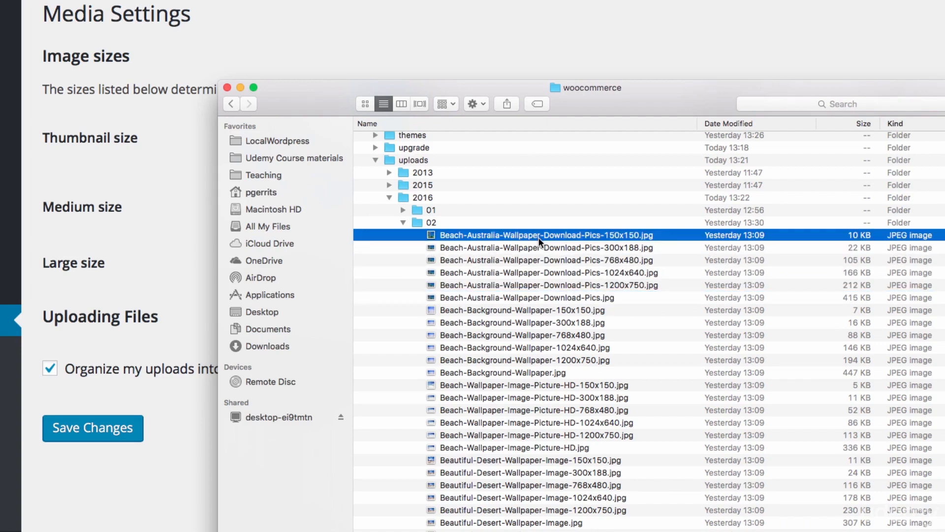
{"action": "left_click", "coordinate": [544, 247]}
{"action": "left_click", "coordinate": [551, 285]}
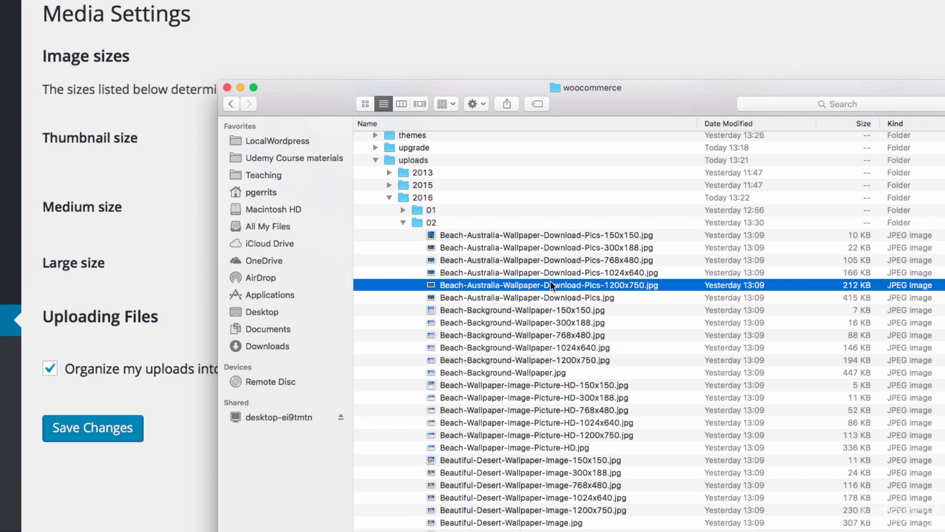
{"action": "left_click_drag", "start_coordinate": [320, 92], "coordinate": [544, 54]}
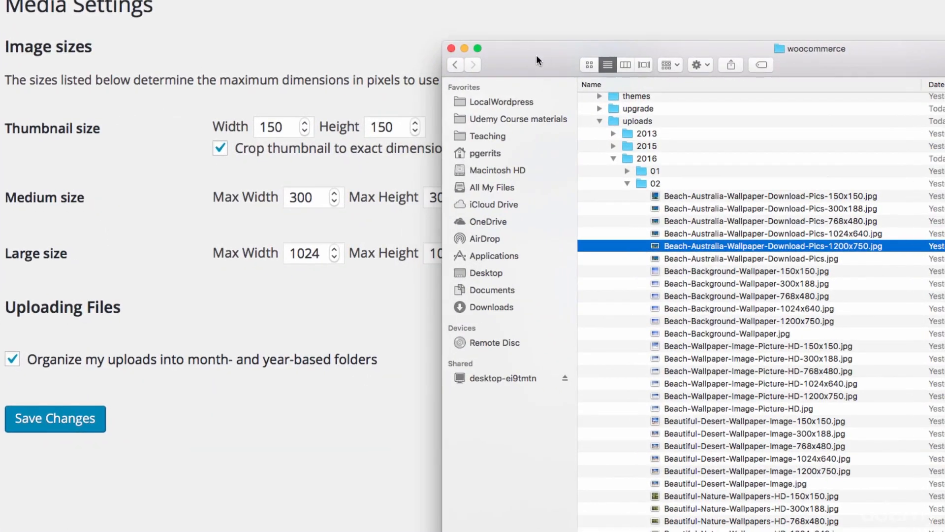
Compare the 150x150, 300x188 and 1024x640 Beach-Australia-Wallpaper-Download-Pics files with the Media Settings sizes, moving the Finder window aside and back
{"action": "left_click", "coordinate": [815, 197]}
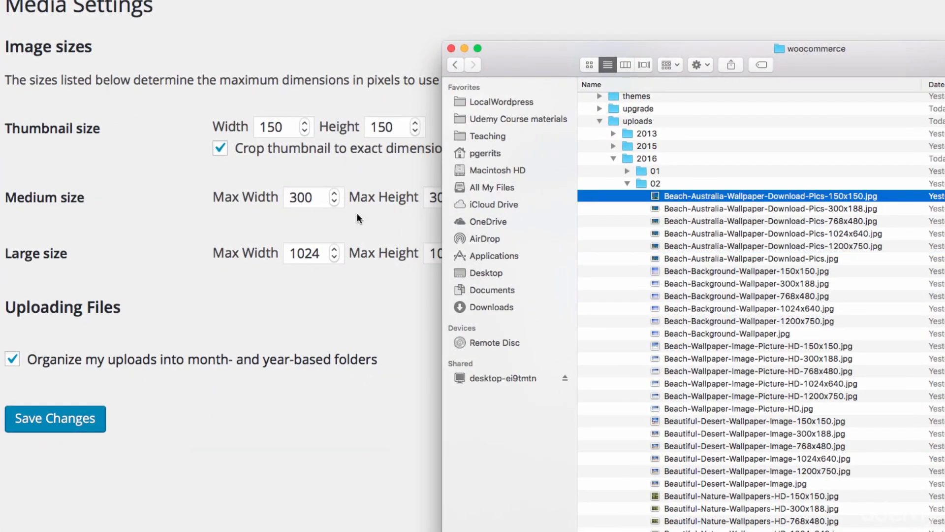
{"action": "left_click", "coordinate": [844, 208]}
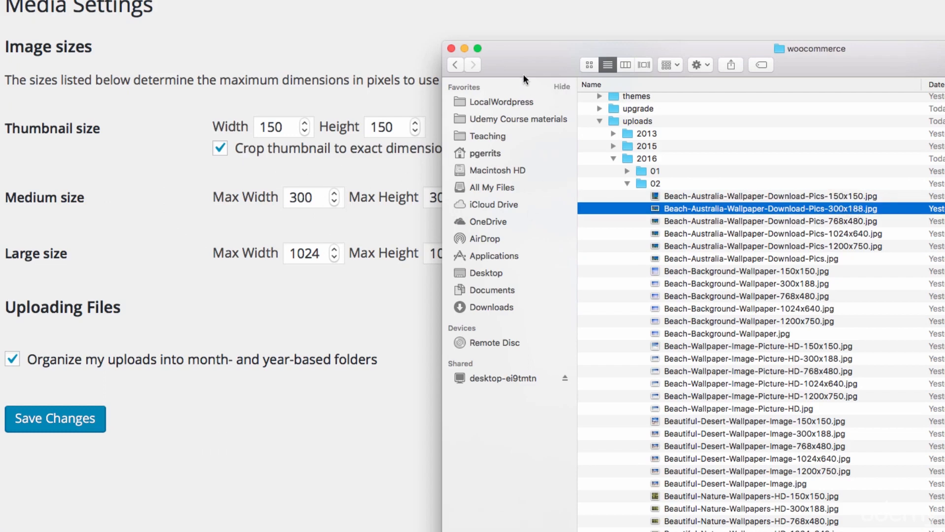
{"action": "left_click_drag", "start_coordinate": [523, 64], "coordinate": [589, 64]}
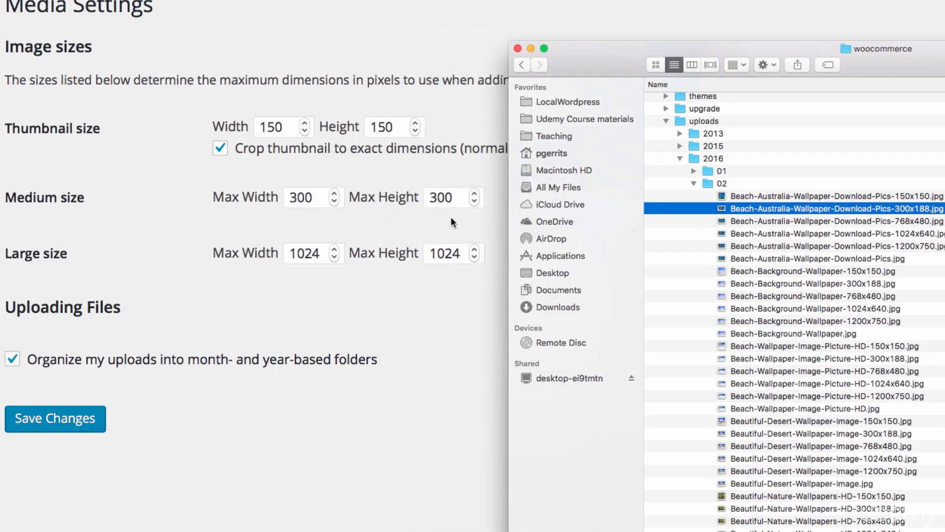
{"action": "left_click", "coordinate": [916, 238]}
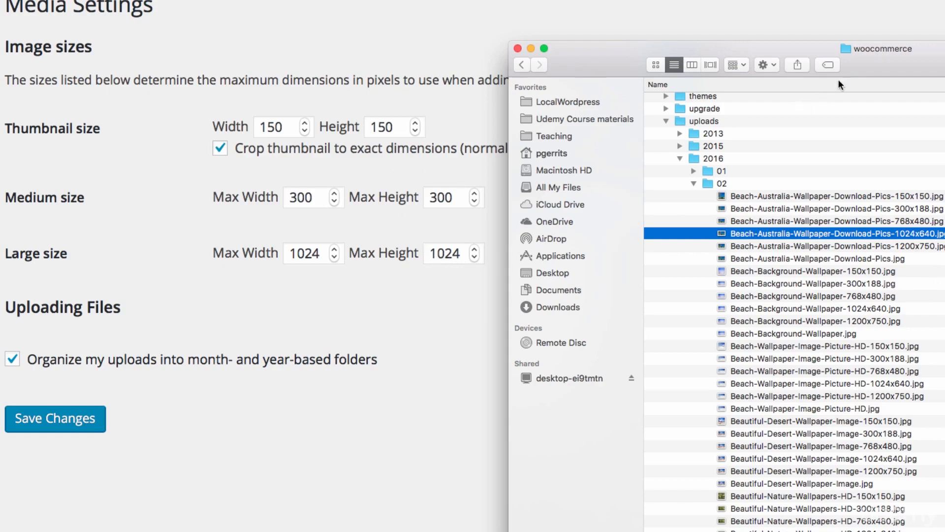
{"action": "left_click_drag", "start_coordinate": [903, 58], "coordinate": [493, 43]}
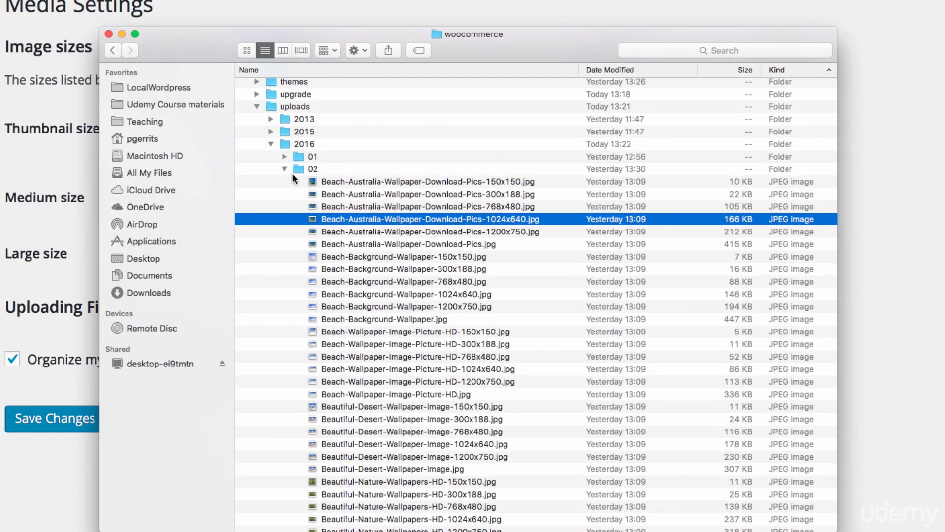
Look through the 02 folder's images and collapse it, and check the contents of the 01 folder under uploads/2016
{"action": "scroll", "coordinate": [342, 255], "scroll_direction": "down", "scroll_amount": 15}
{"action": "scroll", "coordinate": [341, 255], "scroll_direction": "up", "scroll_amount": 13}
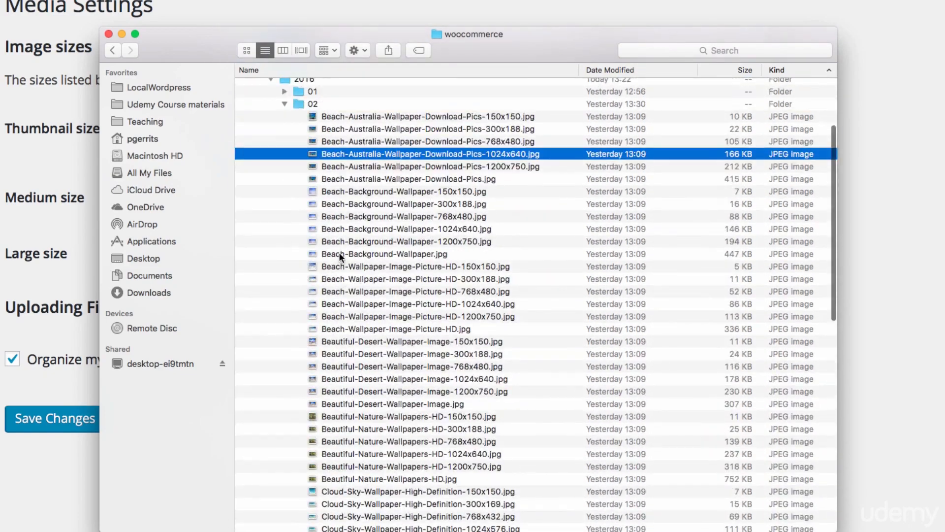
{"action": "scroll", "coordinate": [339, 252], "scroll_direction": "up", "scroll_amount": 2}
{"action": "left_click", "coordinate": [285, 123]}
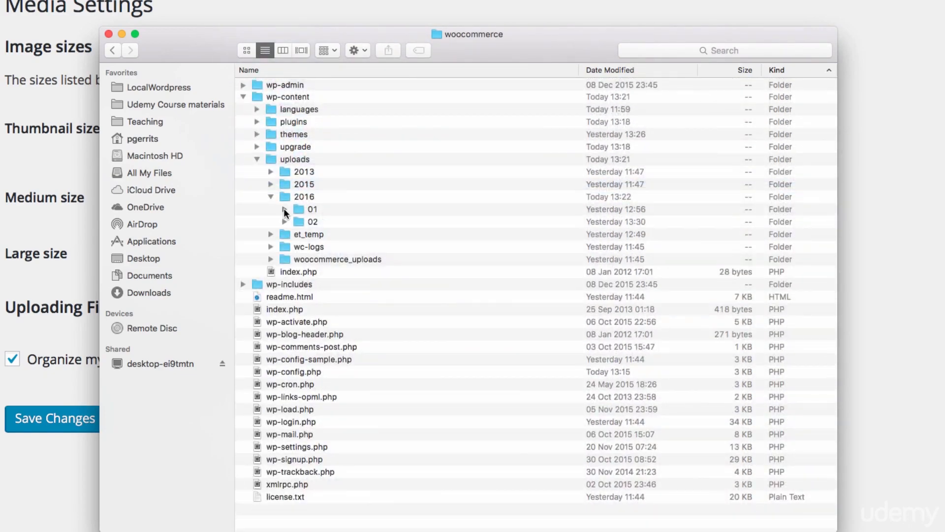
{"action": "left_click", "coordinate": [285, 210]}
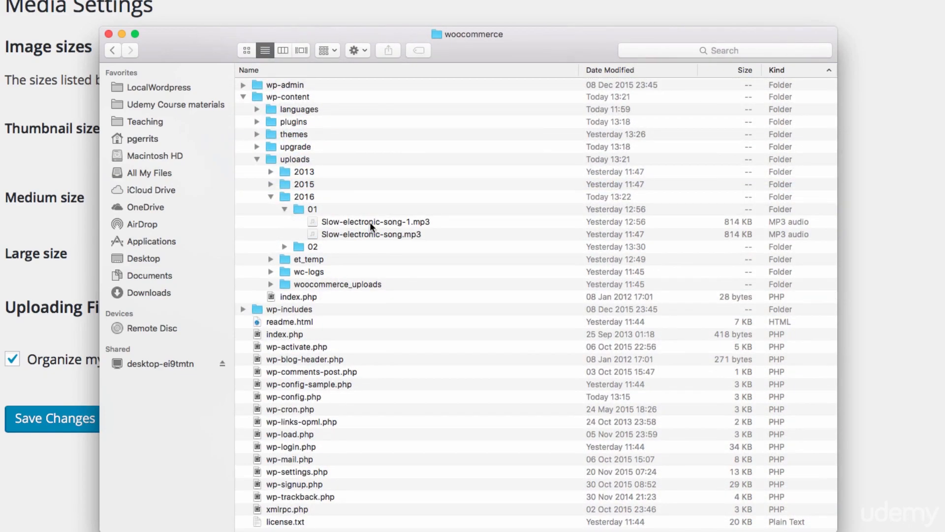
{"action": "left_click", "coordinate": [285, 209]}
Check the 2015 uploads folder and its 06 subfolder, and collapse them together with the uploads folder
{"action": "left_click", "coordinate": [270, 185]}
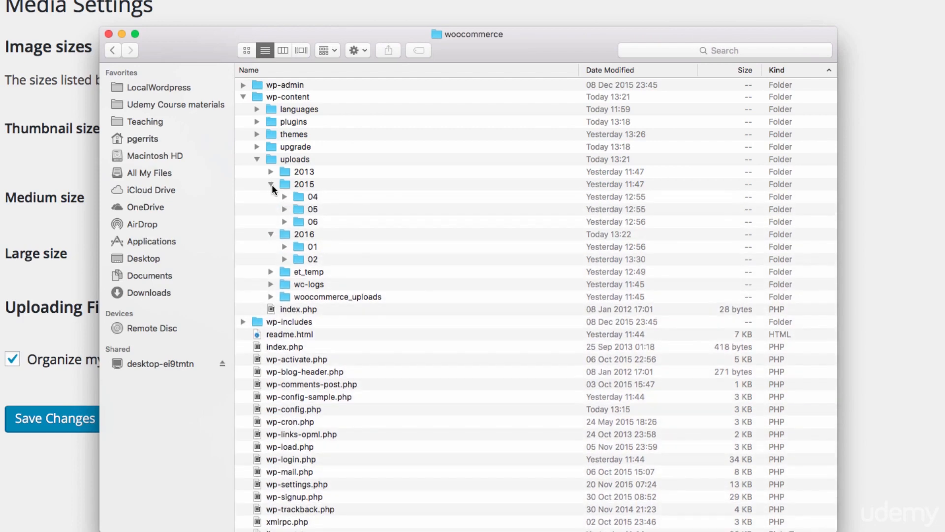
{"action": "left_click", "coordinate": [284, 222]}
{"action": "left_click", "coordinate": [284, 222]}
{"action": "left_click", "coordinate": [270, 184]}
{"action": "left_click", "coordinate": [256, 159]}
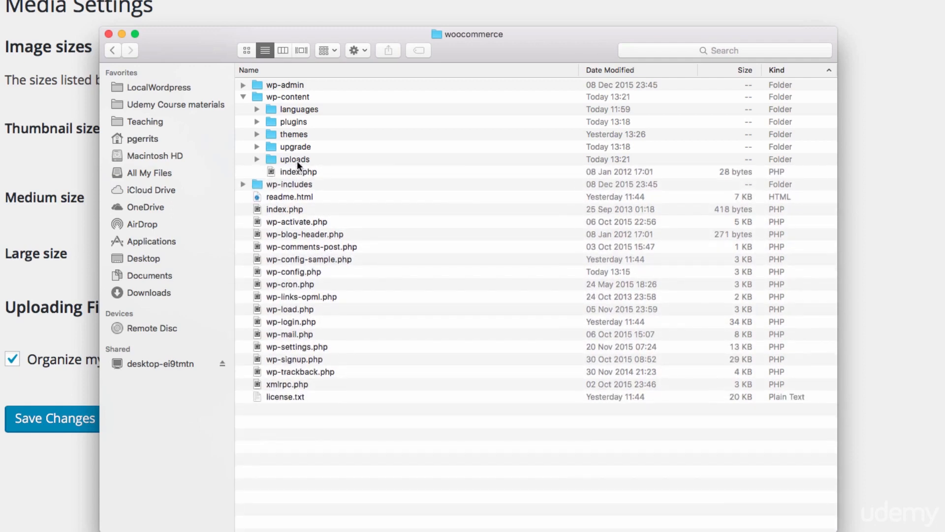
Expand the wp-includes folder and open its admin-bar.php file in Sublime Text
{"action": "left_click", "coordinate": [243, 184]}
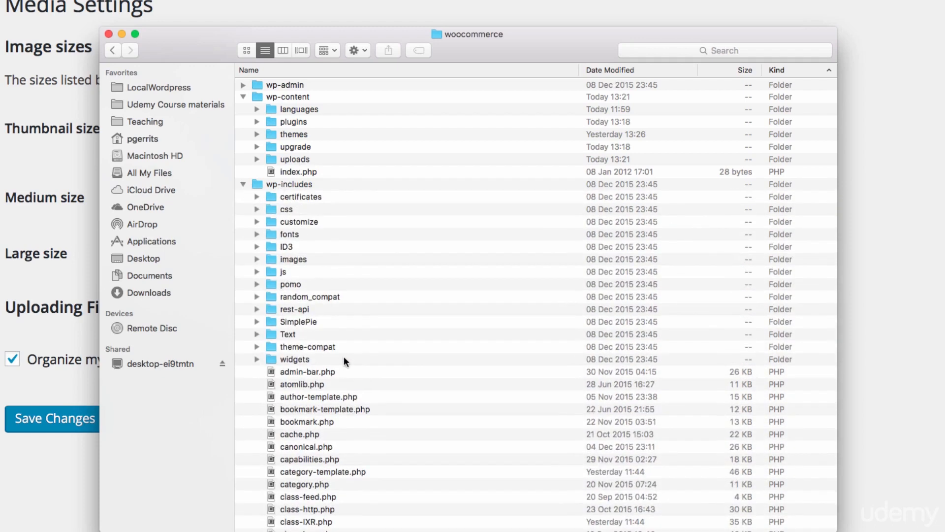
{"action": "scroll", "coordinate": [347, 351], "scroll_direction": "down", "scroll_amount": 5}
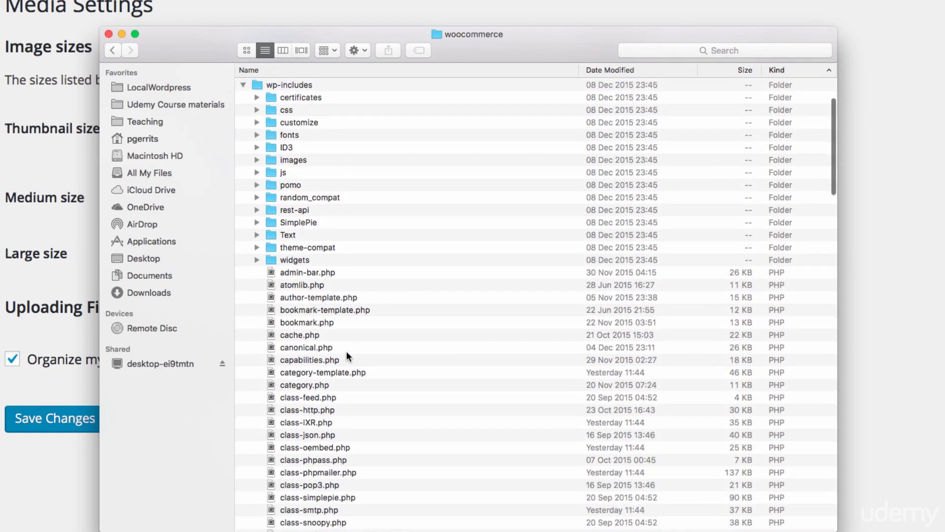
{"action": "scroll", "coordinate": [347, 351], "scroll_direction": "down", "scroll_amount": 6}
{"action": "left_click", "coordinate": [312, 151]}
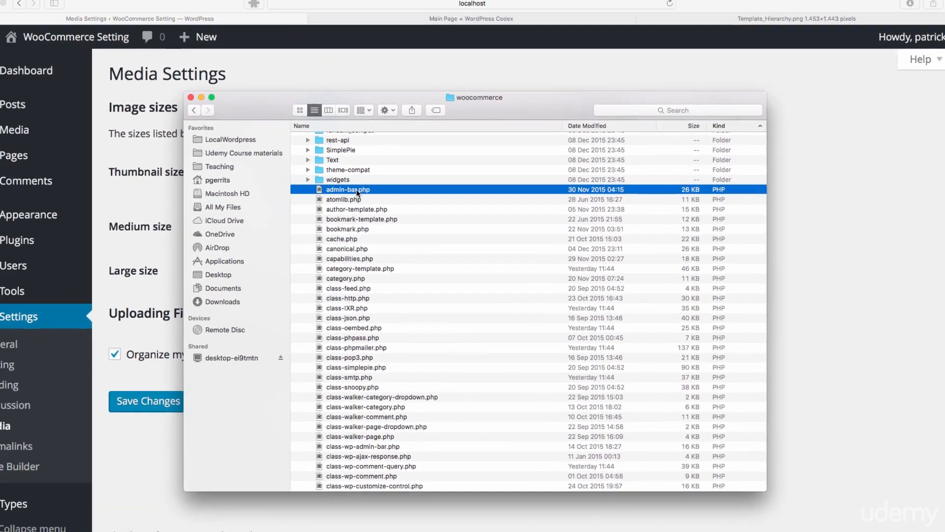
{"action": "double_click", "coordinate": [357, 193]}
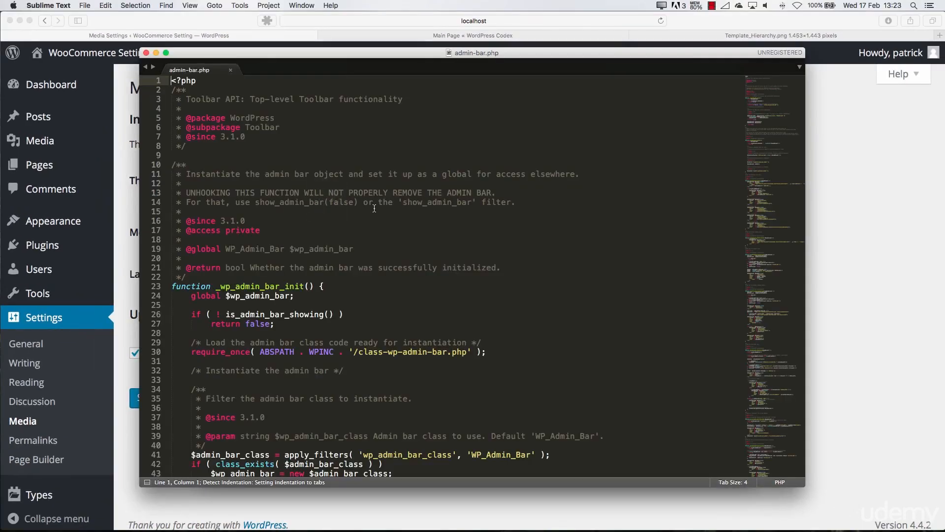
Look through the admin-bar.php code, including the functions that add the admin bar menu links
{"action": "scroll", "coordinate": [257, 326], "scroll_direction": "down", "scroll_amount": 6}
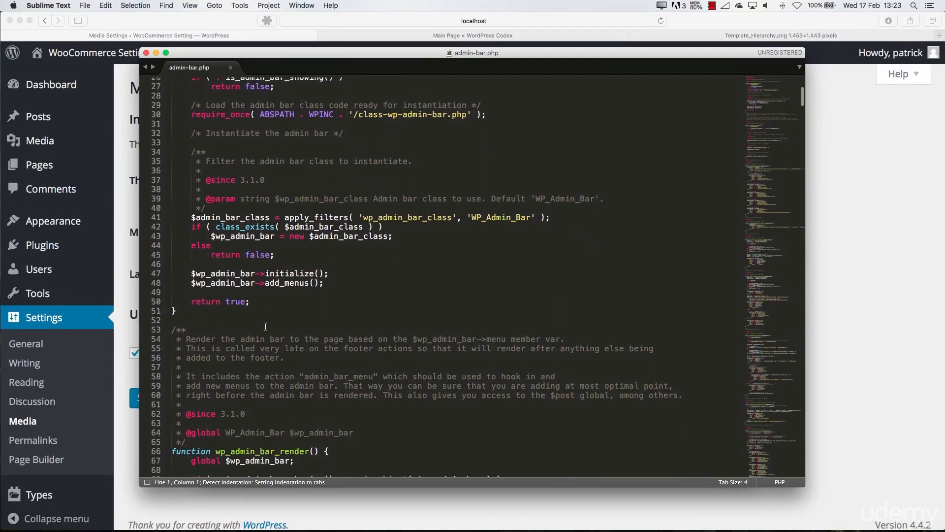
{"action": "scroll", "coordinate": [265, 326], "scroll_direction": "down", "scroll_amount": 8}
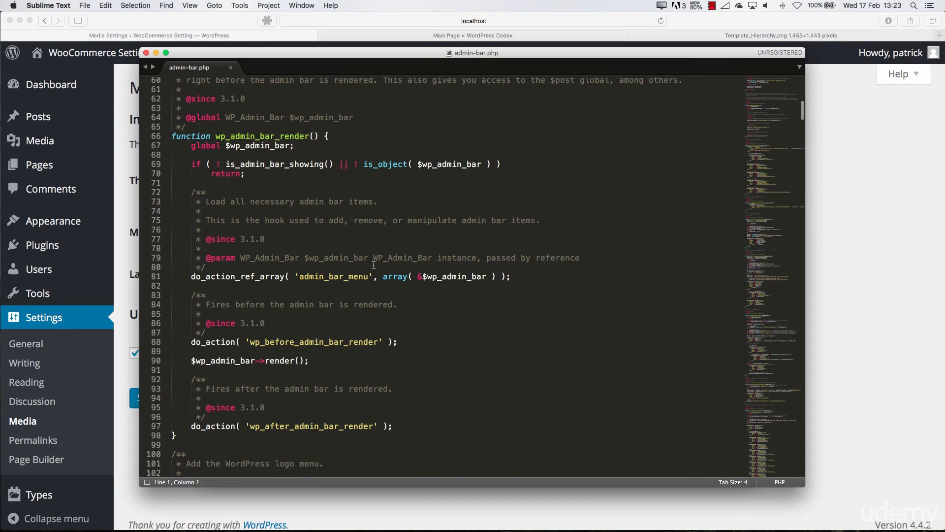
{"action": "scroll", "coordinate": [244, 280], "scroll_direction": "down", "scroll_amount": 12}
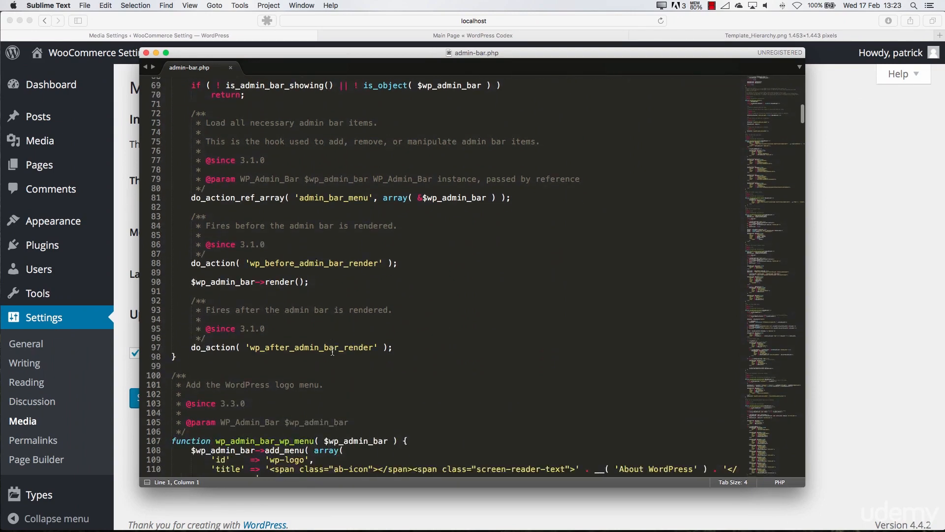
{"action": "scroll", "coordinate": [237, 331], "scroll_direction": "down", "scroll_amount": 20}
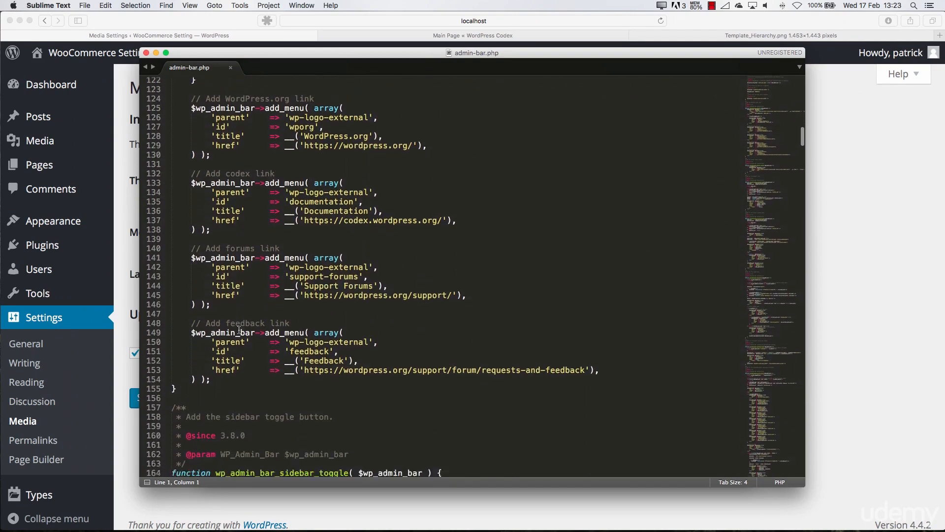
{"action": "scroll", "coordinate": [250, 328], "scroll_direction": "down", "scroll_amount": 20}
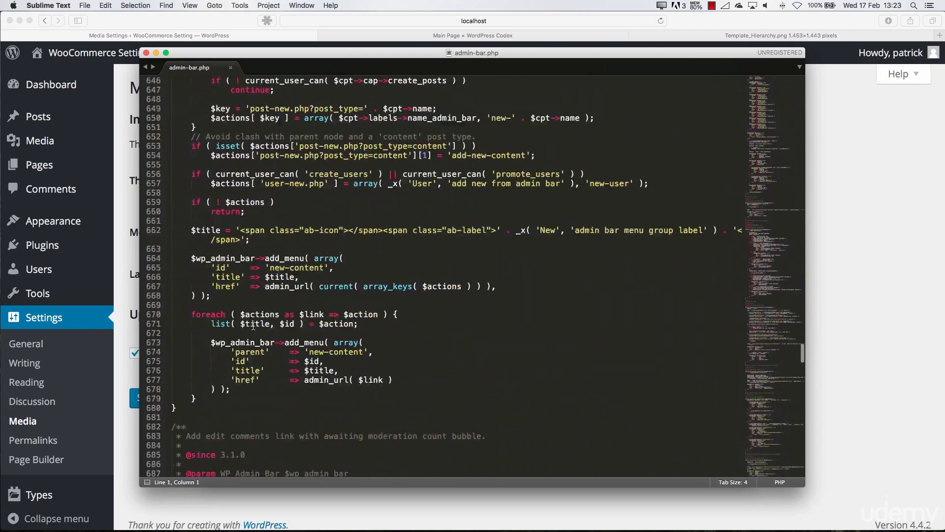
{"action": "scroll", "coordinate": [209, 92], "scroll_direction": "up", "scroll_amount": 20}
{"action": "scroll", "coordinate": [209, 92], "scroll_direction": "up", "scroll_amount": 5}
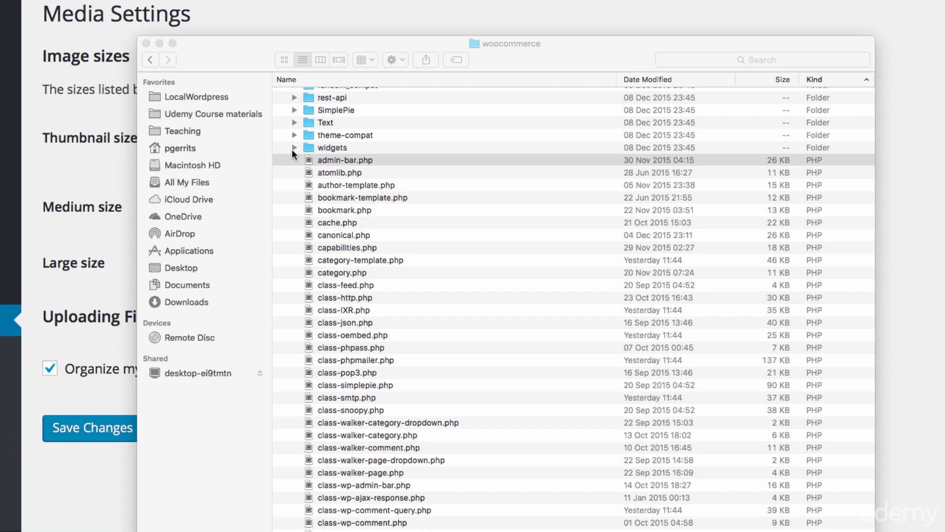
Switch back to Finder, collapse the wp-includes folder, and collapse and re-expand wp-content
{"action": "scroll", "coordinate": [293, 153], "scroll_direction": "up", "scroll_amount": 10}
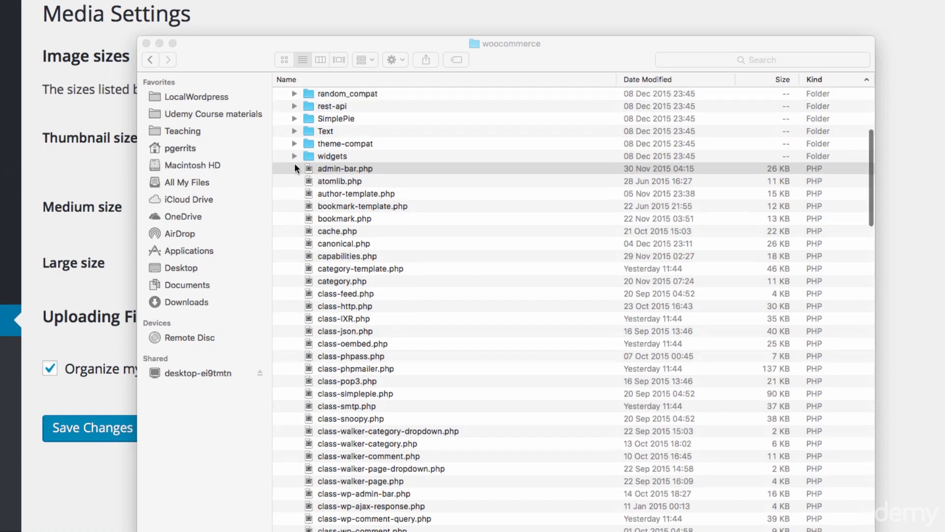
{"action": "left_click", "coordinate": [281, 194]}
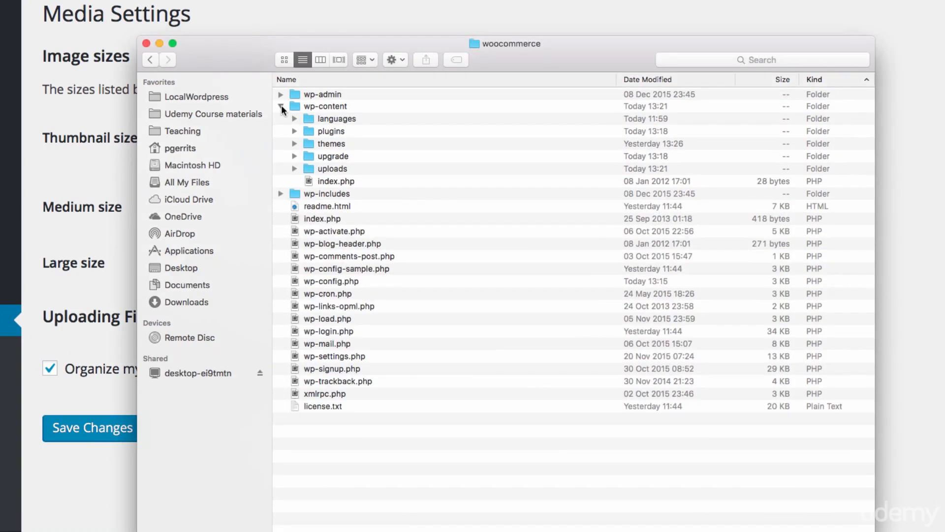
{"action": "left_click", "coordinate": [280, 107]}
{"action": "left_click", "coordinate": [281, 106]}
Point out the plugins and themes folders inside wp-content by selecting them alternately
{"action": "left_click", "coordinate": [329, 130]}
{"action": "left_click", "coordinate": [330, 142]}
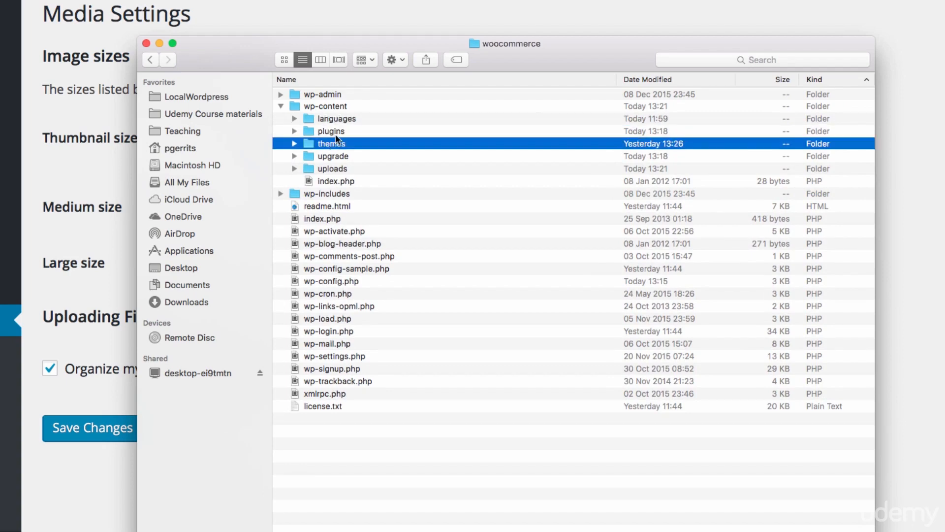
{"action": "left_click", "coordinate": [335, 134]}
{"action": "left_click", "coordinate": [335, 141]}
{"action": "left_click", "coordinate": [335, 133]}
{"action": "left_click", "coordinate": [334, 140]}
{"action": "left_click", "coordinate": [336, 131]}
{"action": "left_click", "coordinate": [335, 143]}
{"action": "left_click", "coordinate": [328, 130]}
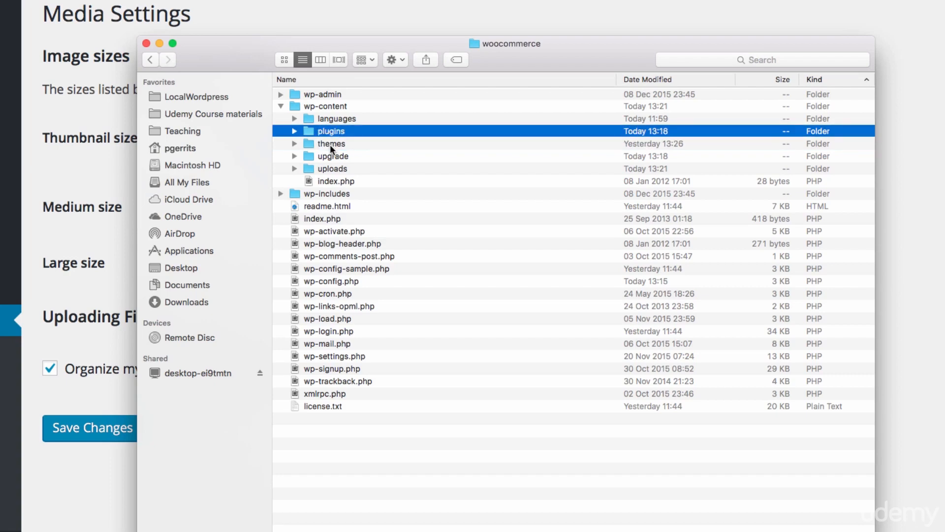
{"action": "left_click", "coordinate": [330, 144]}
{"action": "left_click", "coordinate": [331, 134]}
{"action": "left_click", "coordinate": [333, 141]}
{"action": "left_click", "coordinate": [332, 133]}
Expand the uploads folder to review its year folders, collapse 2016, and collapse wp-content
{"action": "left_click", "coordinate": [294, 169]}
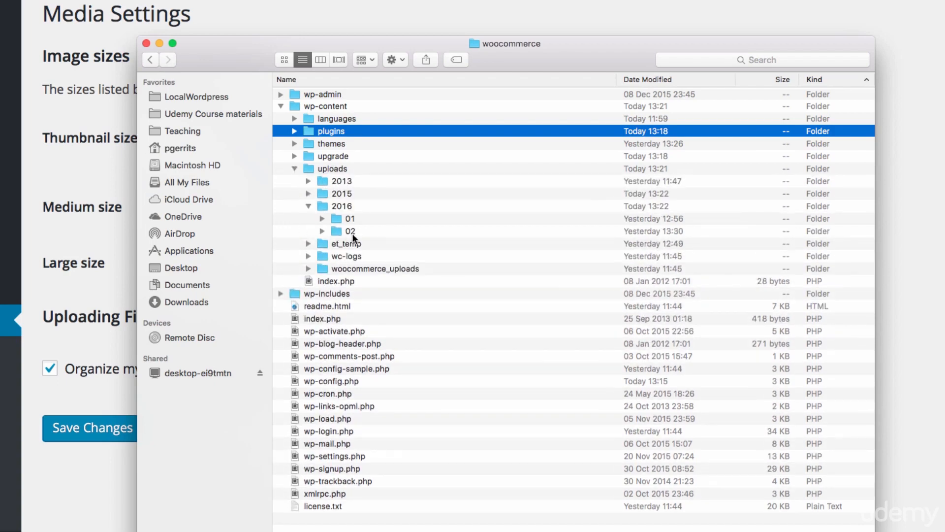
{"action": "left_click", "coordinate": [308, 206]}
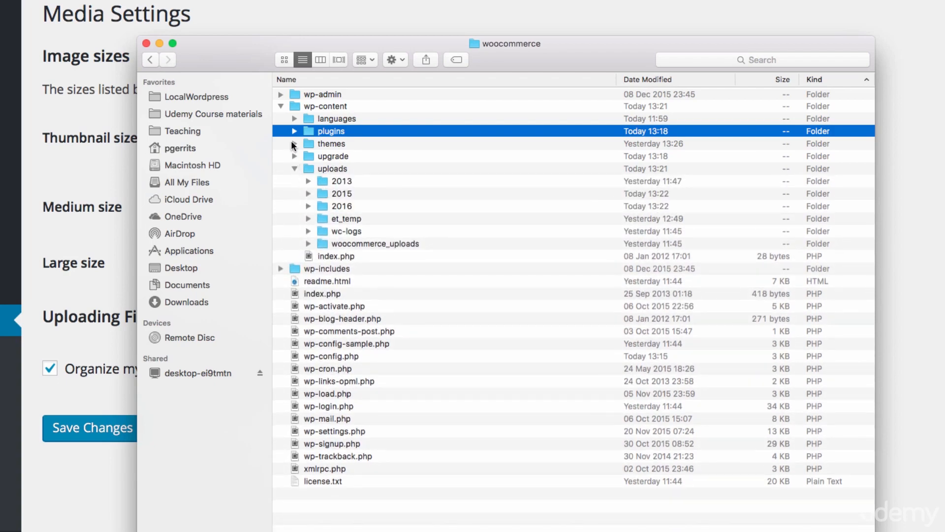
{"action": "left_click", "coordinate": [281, 105]}
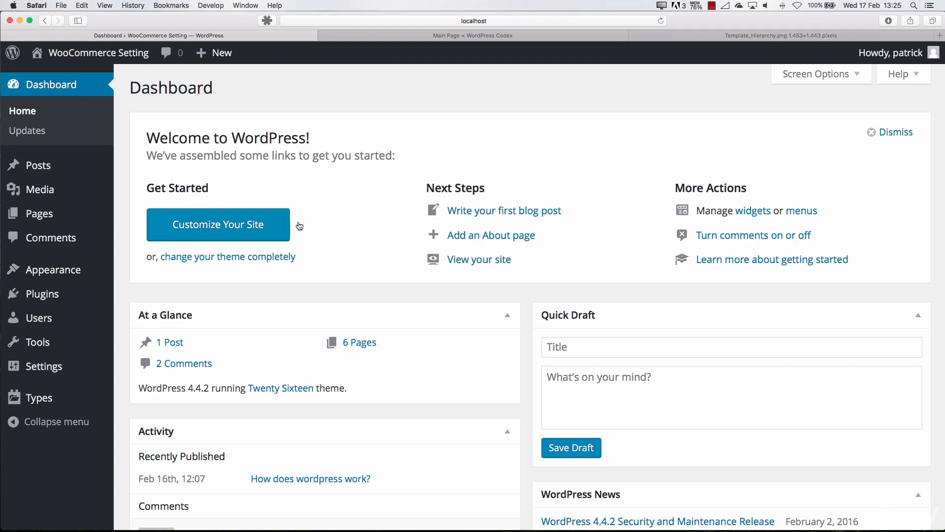
Switch to the WordPress dashboard in Safari, open the theme Editor and look through Twenty Sixteen's style.css and template list
{"action": "mouse_move", "coordinate": [74, 270]}
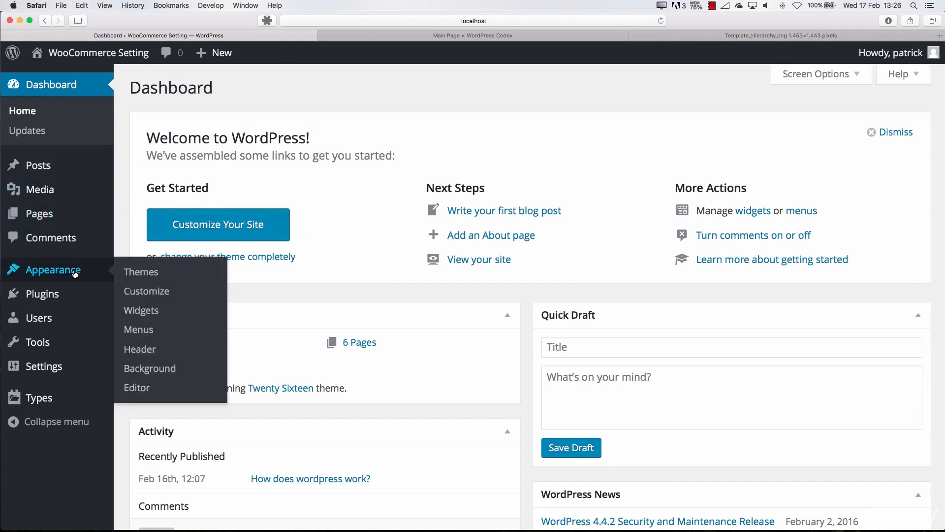
{"action": "left_click", "coordinate": [143, 388]}
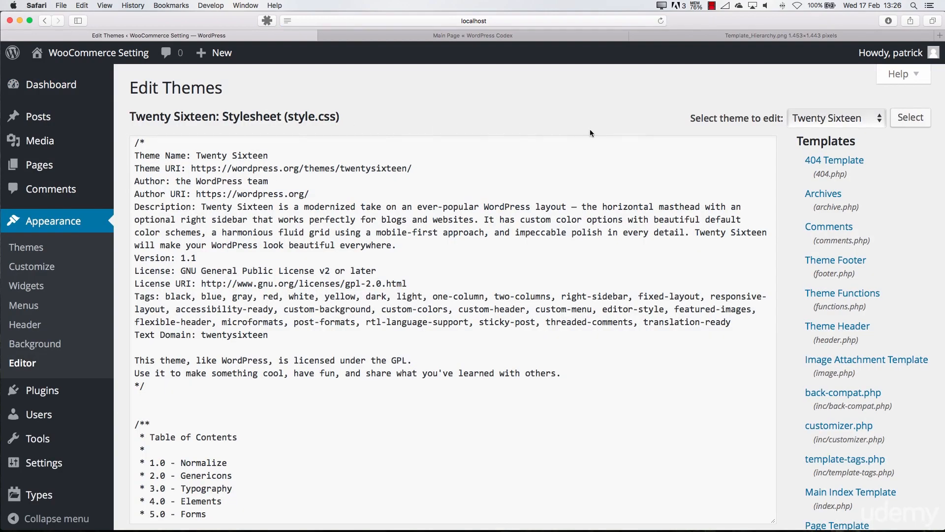
{"action": "scroll", "coordinate": [803, 274], "scroll_direction": "down", "scroll_amount": 5}
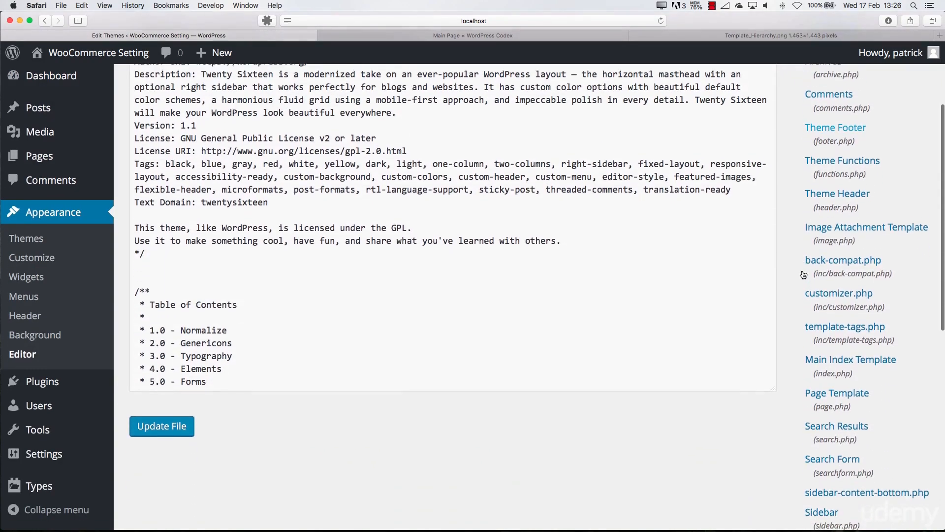
{"action": "scroll", "coordinate": [804, 274], "scroll_direction": "down", "scroll_amount": 15}
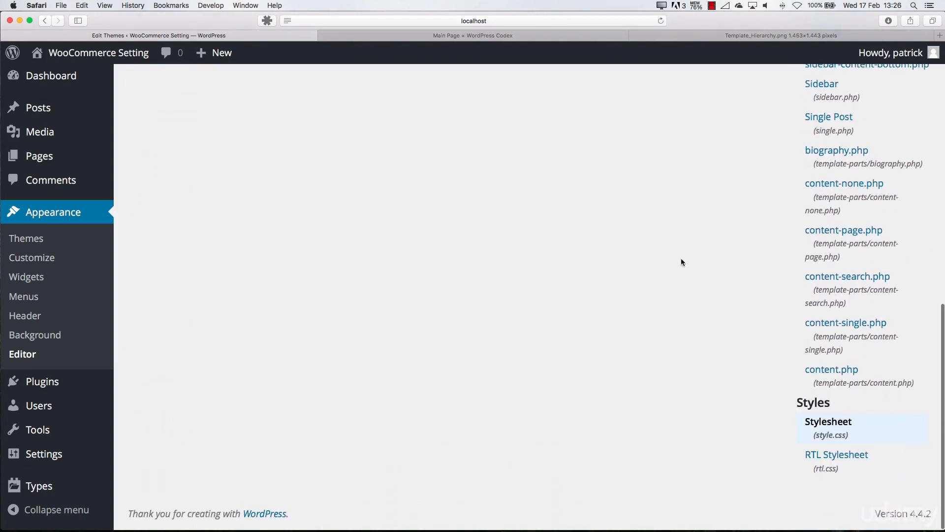
{"action": "scroll", "coordinate": [681, 257], "scroll_direction": "up", "scroll_amount": 2}
{"action": "scroll", "coordinate": [677, 264], "scroll_direction": "up", "scroll_amount": 10}
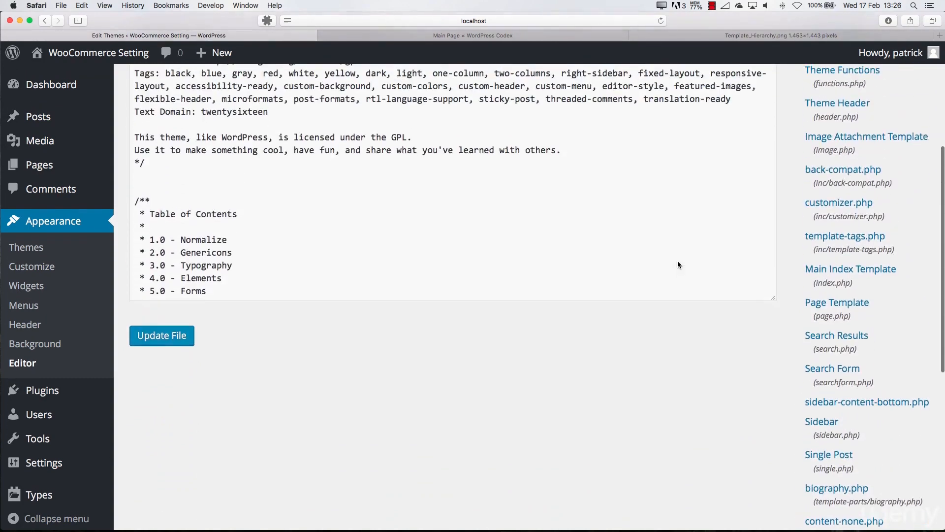
{"action": "scroll", "coordinate": [679, 261], "scroll_direction": "down", "scroll_amount": 2}
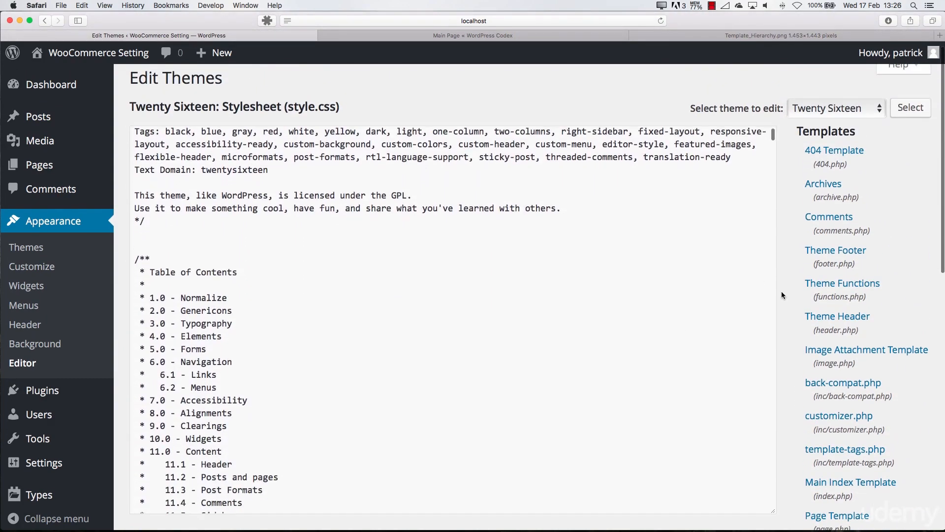
{"action": "scroll", "coordinate": [782, 291], "scroll_direction": "down", "scroll_amount": 5}
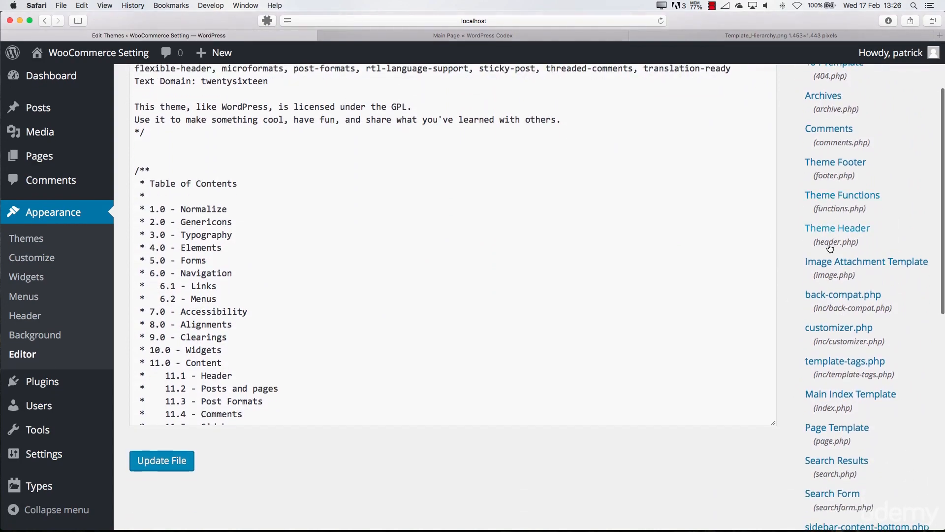
Open the Theme Header (header.php) template in the theme editor and look through its code
{"action": "left_click", "coordinate": [844, 230]}
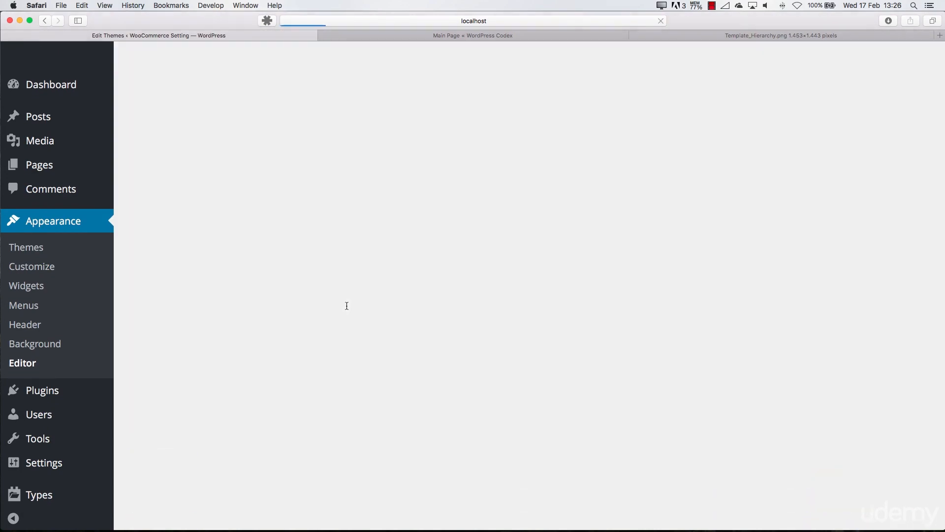
{"action": "scroll", "coordinate": [258, 298], "scroll_direction": "down", "scroll_amount": 15}
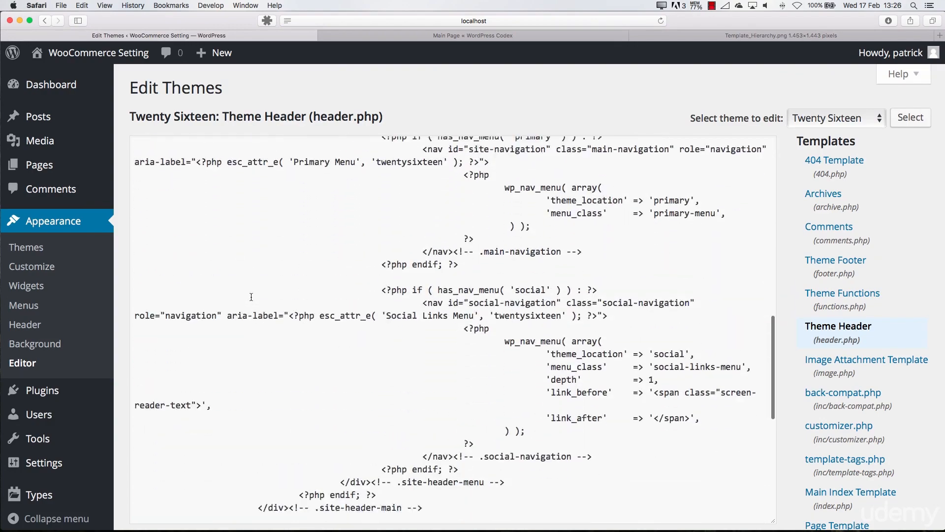
Look up the documentation for get_header_image() from header.php, view its Code Reference page, and close it to return to the editor
{"action": "scroll", "coordinate": [253, 297], "scroll_direction": "down", "scroll_amount": 8}
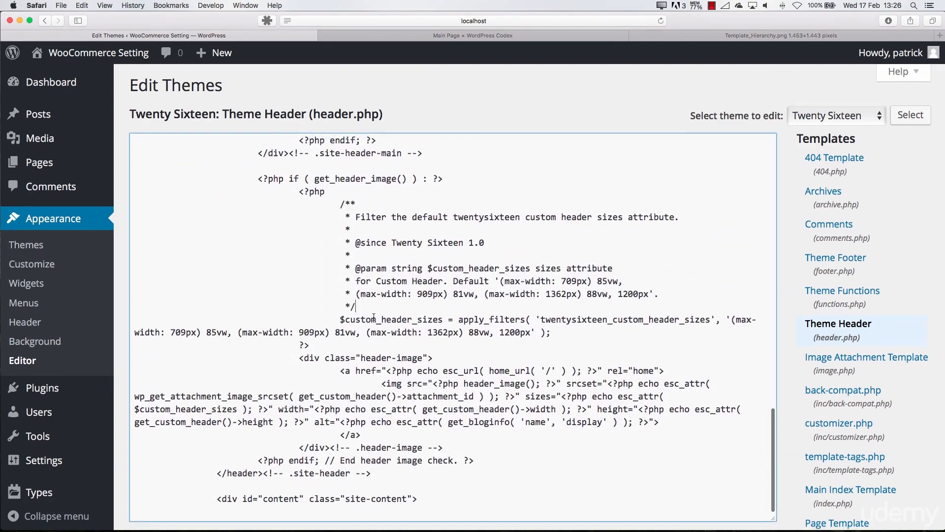
{"action": "scroll", "coordinate": [261, 323], "scroll_direction": "down", "scroll_amount": 2}
{"action": "left_click", "coordinate": [263, 268]}
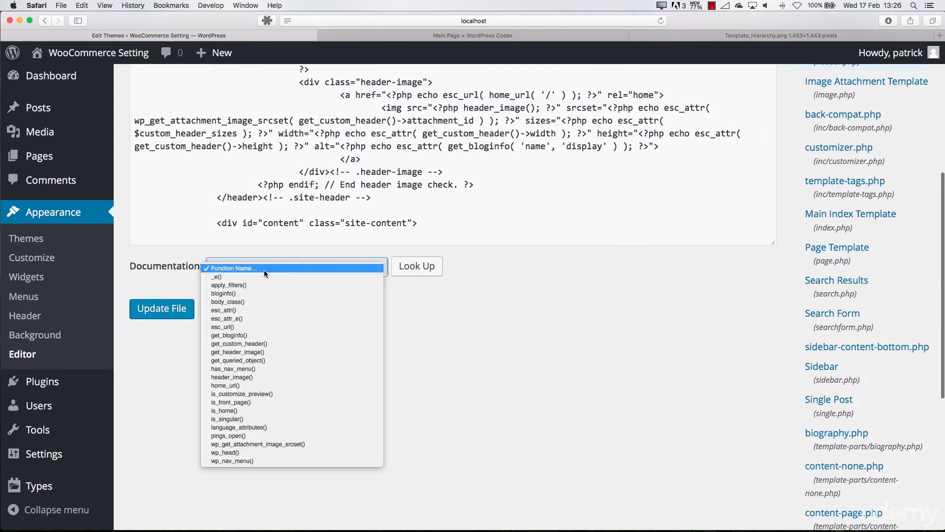
{"action": "left_click", "coordinate": [237, 352]}
{"action": "left_click", "coordinate": [417, 266]}
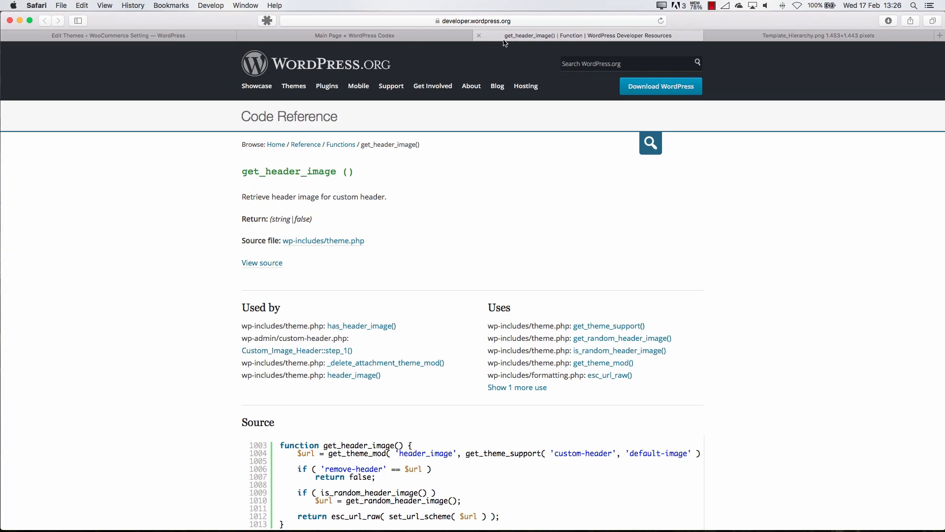
{"action": "left_click", "coordinate": [479, 38]}
{"action": "left_click", "coordinate": [197, 36]}
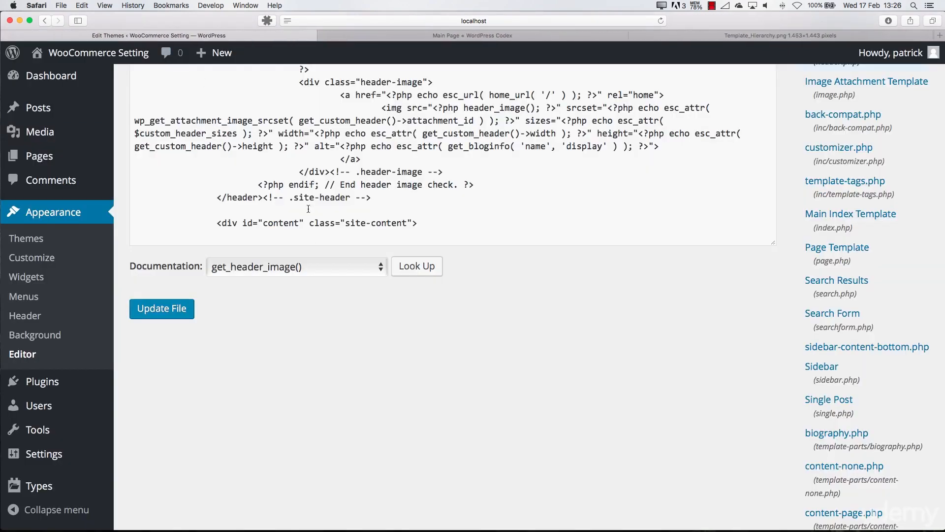
Open the plugin Editor, load the Types plugin's files, and open types/includes/conditional-display.php
{"action": "scroll", "coordinate": [308, 208], "scroll_direction": "up", "scroll_amount": 10}
{"action": "mouse_move", "coordinate": [27, 390]}
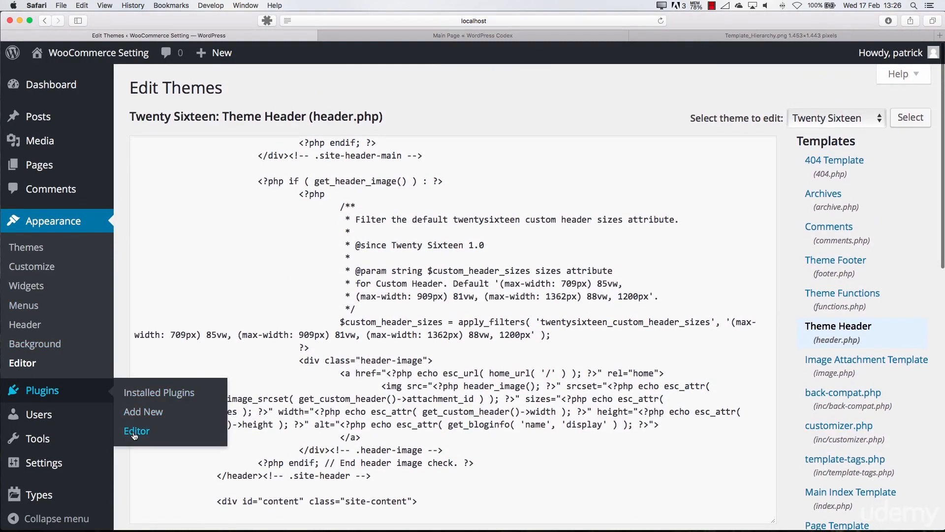
{"action": "left_click", "coordinate": [137, 432]}
{"action": "left_click", "coordinate": [798, 120]}
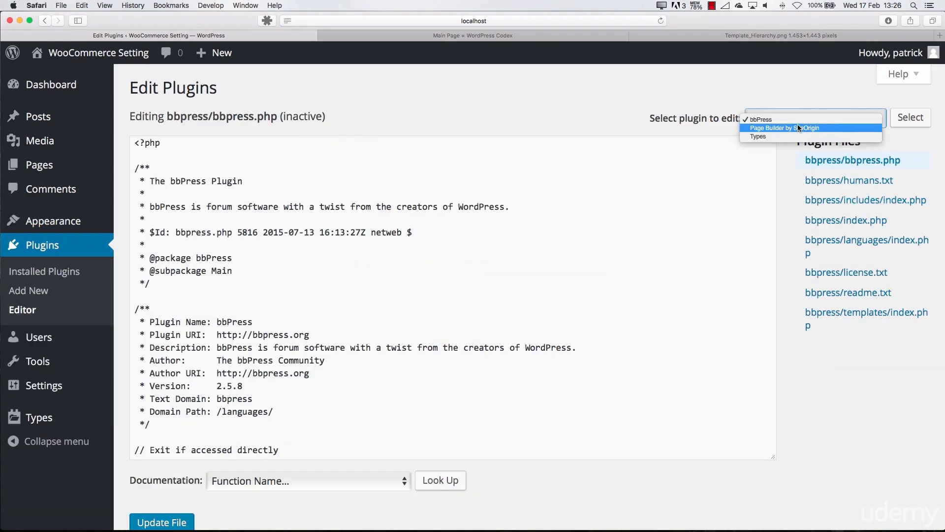
{"action": "left_click", "coordinate": [785, 136]}
{"action": "left_click", "coordinate": [910, 118]}
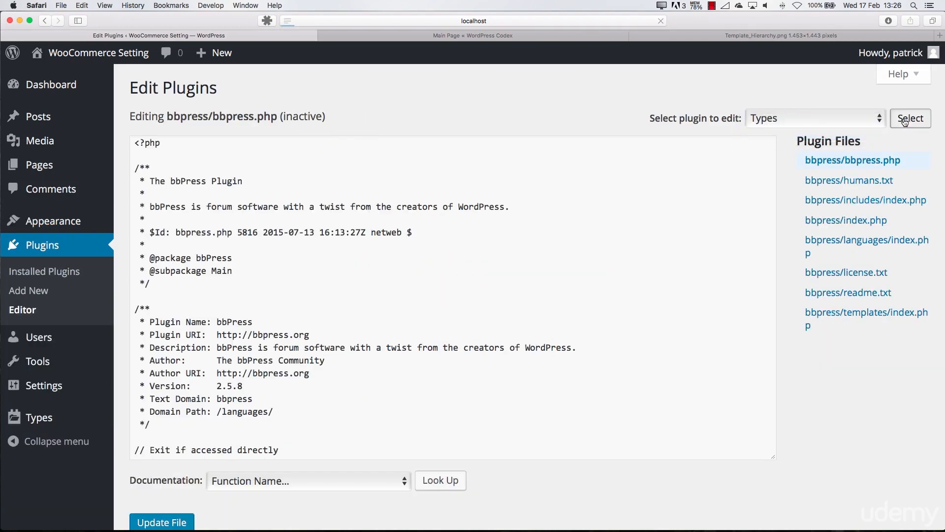
{"action": "scroll", "coordinate": [808, 358], "scroll_direction": "down", "scroll_amount": 10}
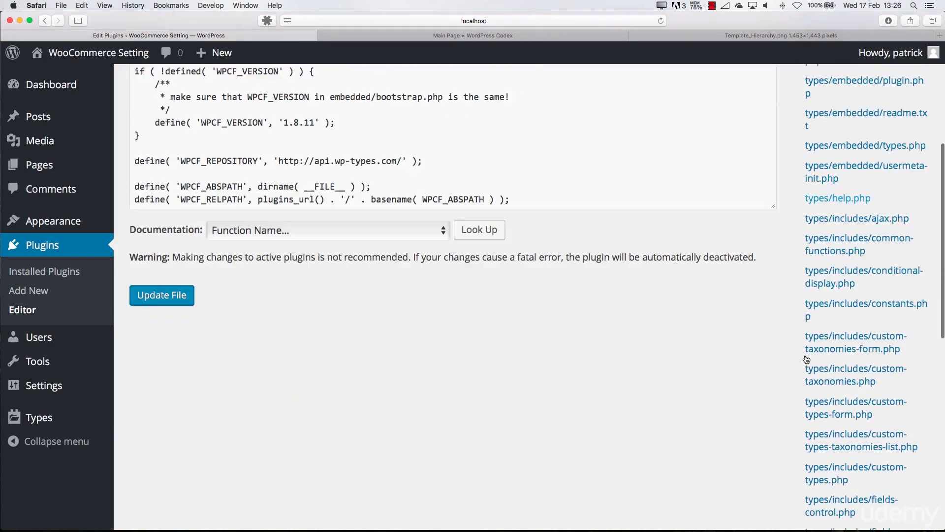
{"action": "scroll", "coordinate": [808, 359], "scroll_direction": "up", "scroll_amount": 10}
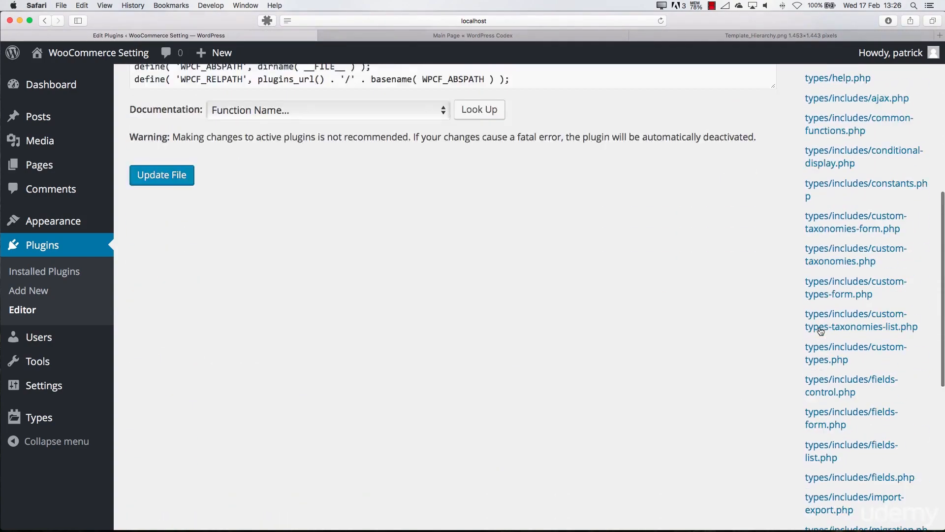
{"action": "left_click", "coordinate": [826, 319]}
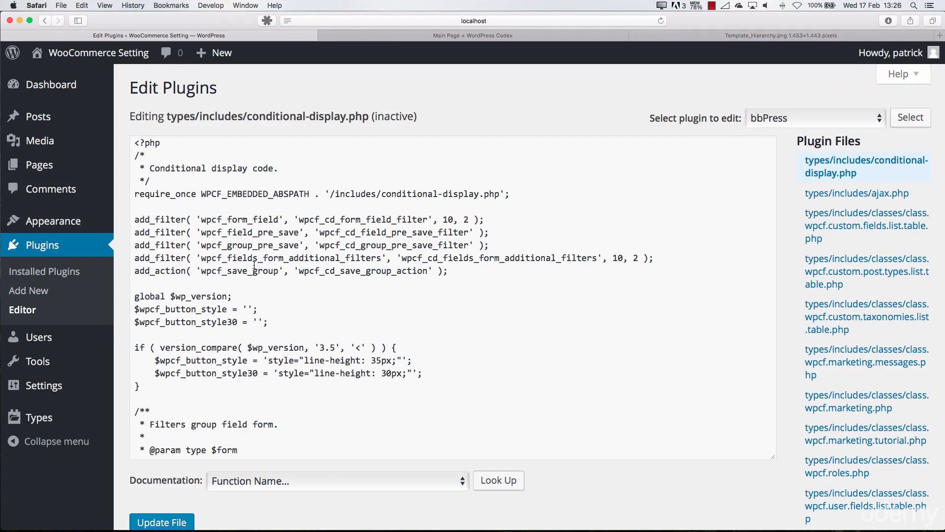
Look up the documentation for is_array() from conditional-display.php, view the PHP manual page, and close it to return to the editor
{"action": "scroll", "coordinate": [256, 265], "scroll_direction": "down", "scroll_amount": 10}
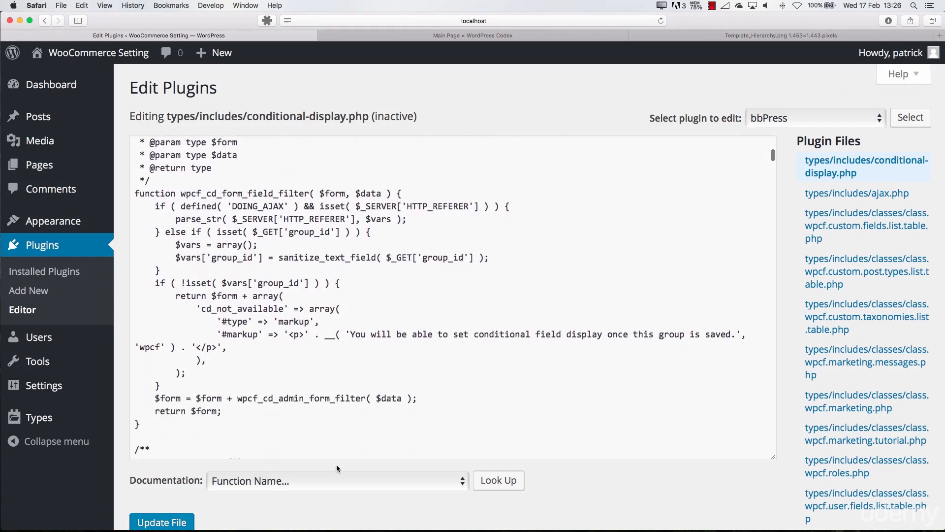
{"action": "left_click", "coordinate": [335, 480]}
{"action": "scroll", "coordinate": [320, 479], "scroll_direction": "down", "scroll_amount": 5}
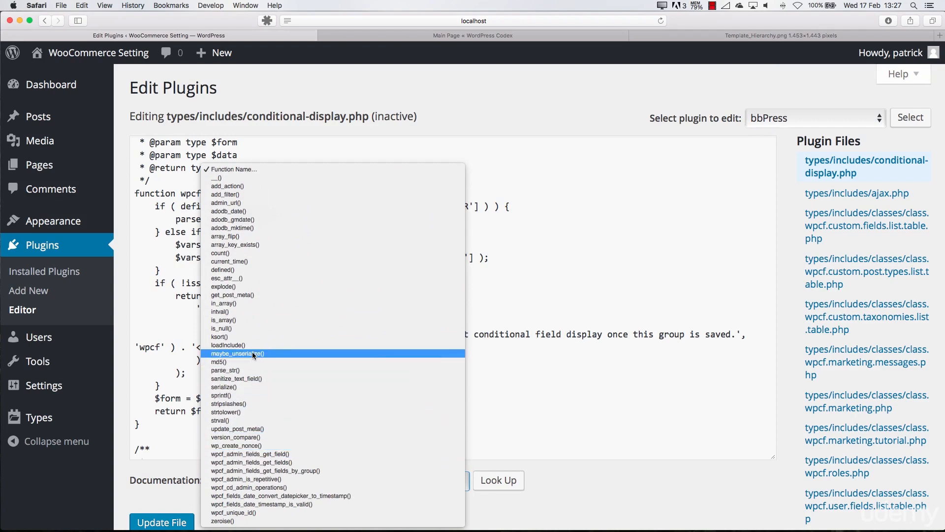
{"action": "left_click", "coordinate": [238, 321]}
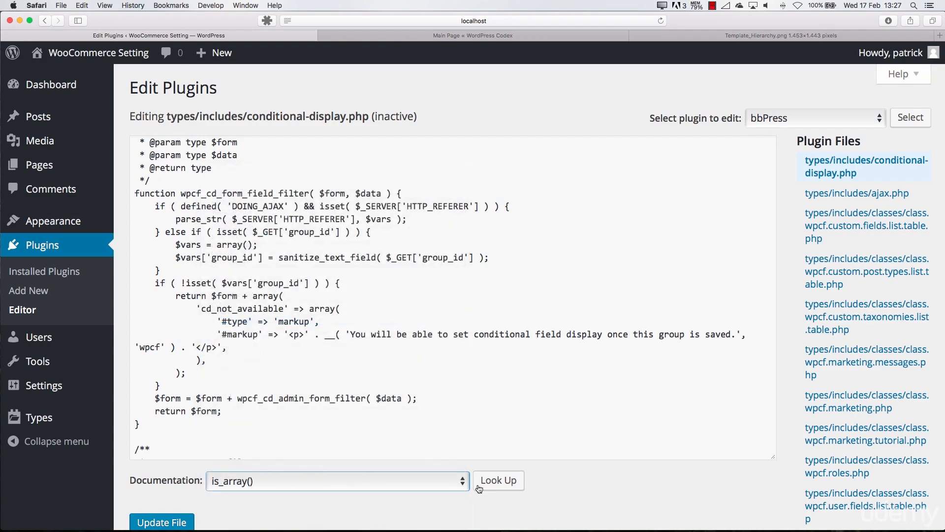
{"action": "left_click", "coordinate": [494, 479]}
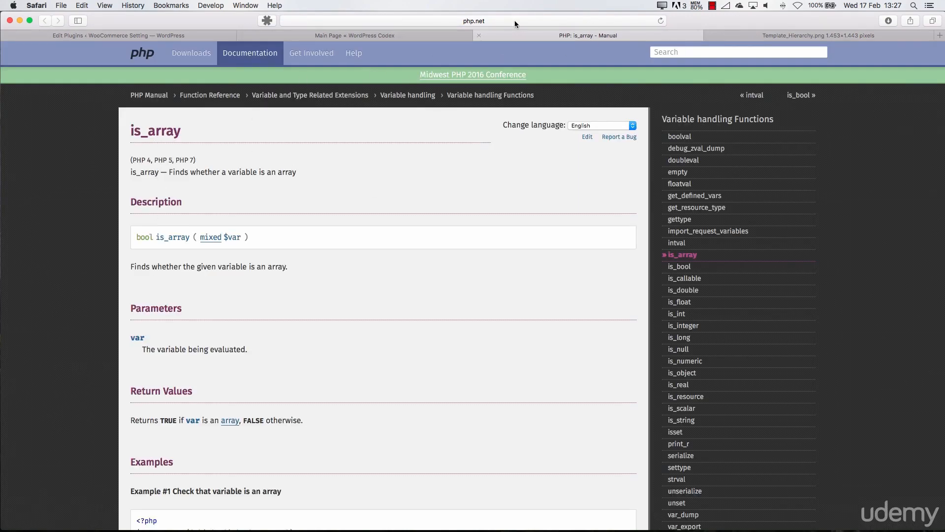
{"action": "left_click", "coordinate": [476, 35]}
{"action": "left_click", "coordinate": [209, 35]}
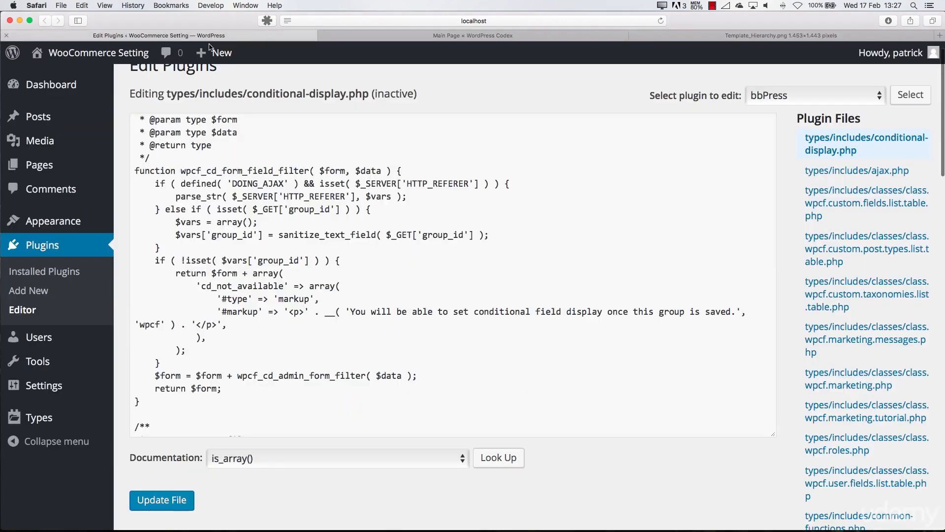
Look up the documentation for wpcf_cd_admin_operations(), and close the resulting WordPress Developer Resources page to return to the plugin editor
{"action": "left_click", "coordinate": [277, 455]}
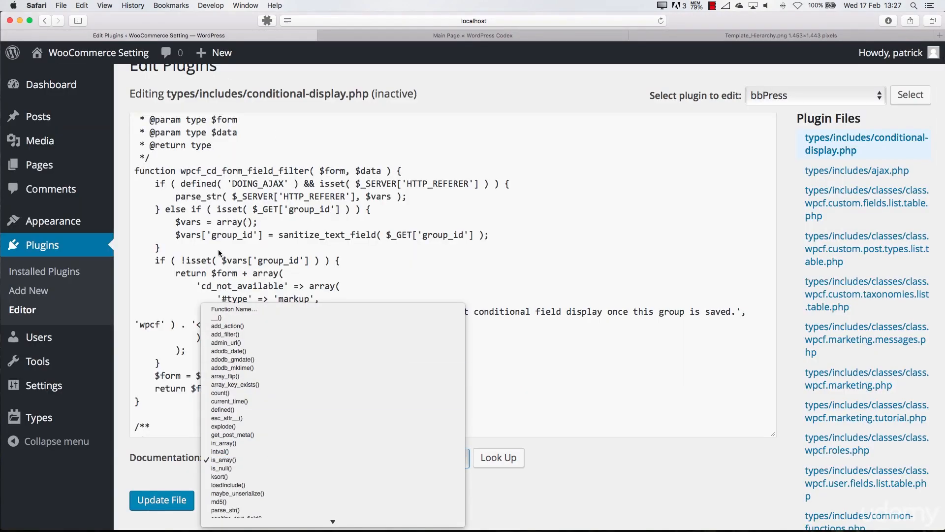
{"action": "key", "text": "Escape"}
{"action": "scroll", "coordinate": [194, 192], "scroll_direction": "up", "scroll_amount": 2}
{"action": "scroll", "coordinate": [193, 192], "scroll_direction": "down", "scroll_amount": 2}
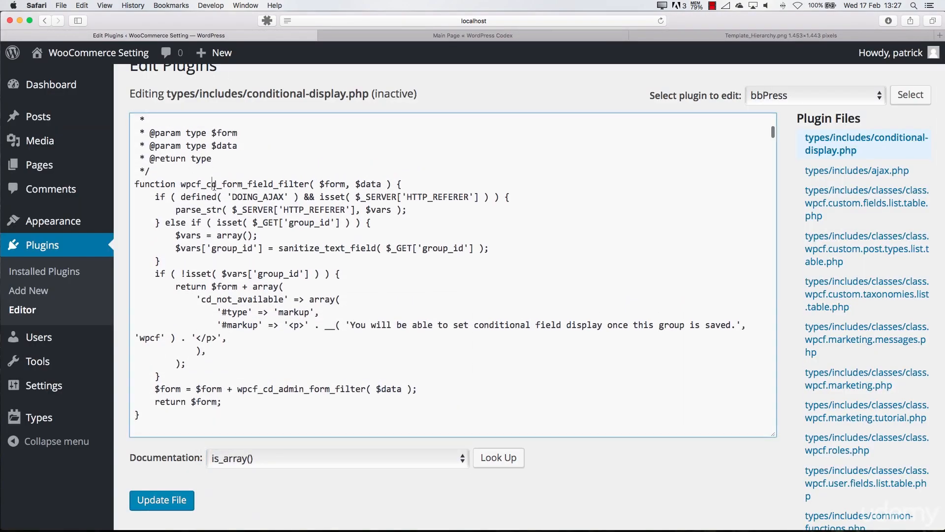
{"action": "double_click", "coordinate": [244, 183]}
{"action": "left_click", "coordinate": [297, 457]}
{"action": "scroll", "coordinate": [283, 420], "scroll_direction": "down", "scroll_amount": 5}
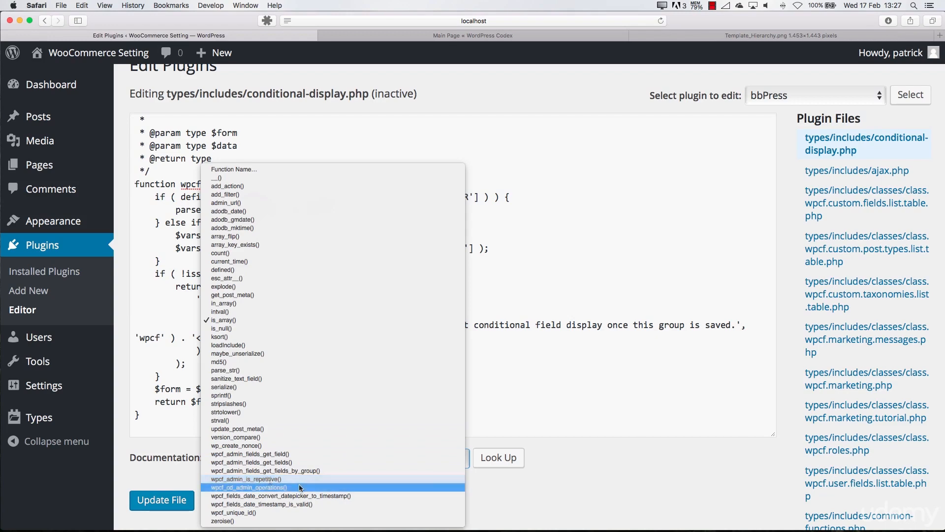
{"action": "left_click", "coordinate": [274, 489]}
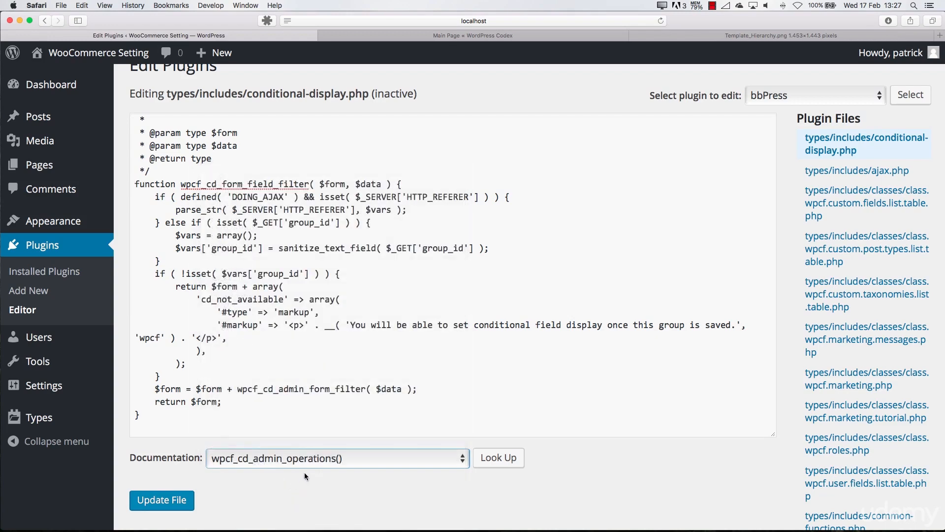
{"action": "left_click", "coordinate": [498, 457]}
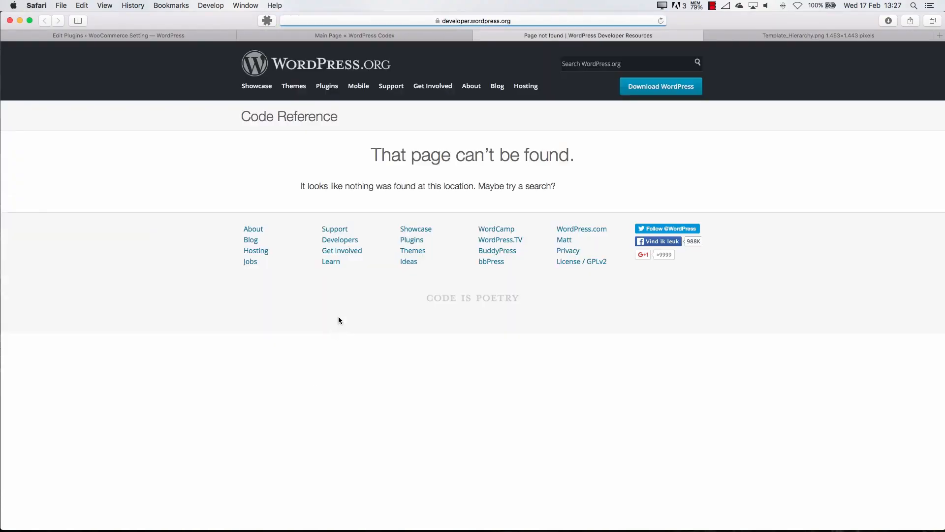
{"action": "left_click", "coordinate": [478, 35]}
{"action": "left_click", "coordinate": [217, 32]}
Highlight the wpcf_cd_form_field_filter function name in conditional-display.php and look through the functions below it
{"action": "left_click_drag", "start_coordinate": [191, 184], "coordinate": [313, 189]}
{"action": "scroll", "coordinate": [316, 269], "scroll_direction": "down", "scroll_amount": 10}
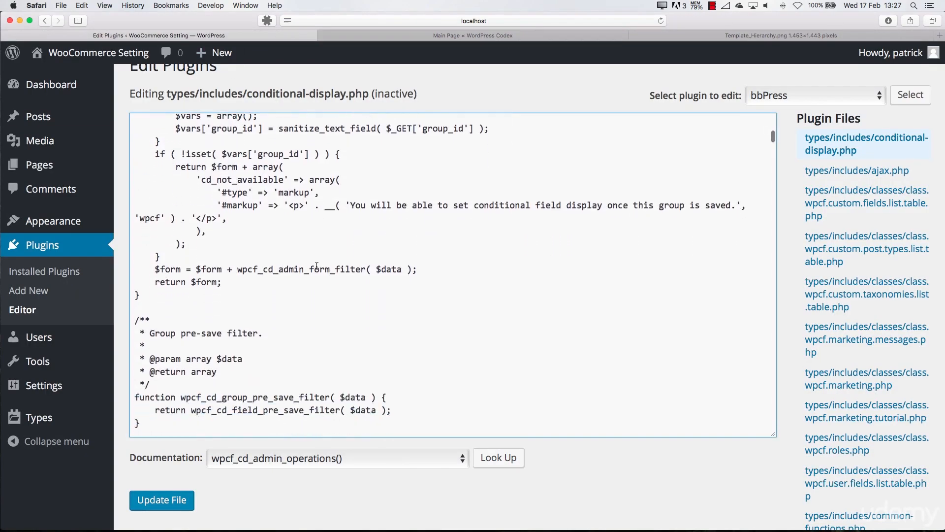
{"action": "scroll", "coordinate": [317, 265], "scroll_direction": "down", "scroll_amount": 10}
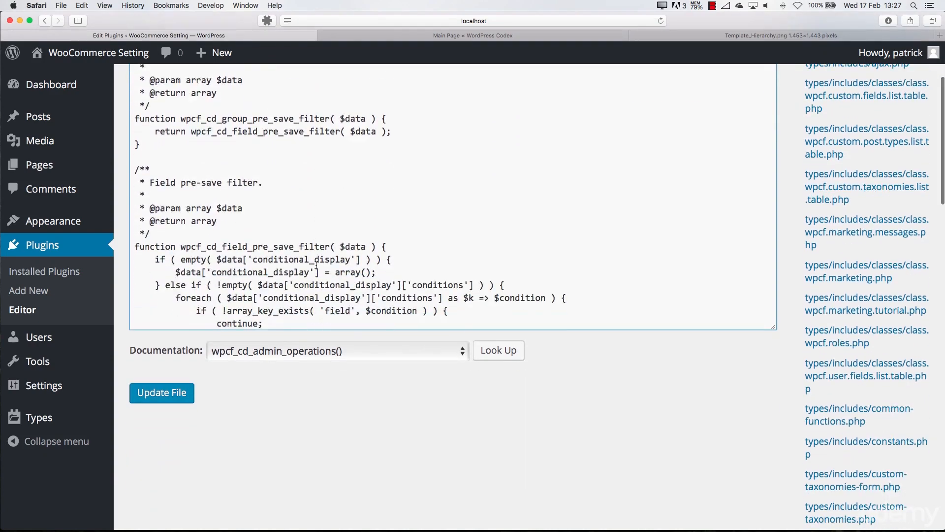
{"action": "scroll", "coordinate": [338, 311], "scroll_direction": "up", "scroll_amount": 10}
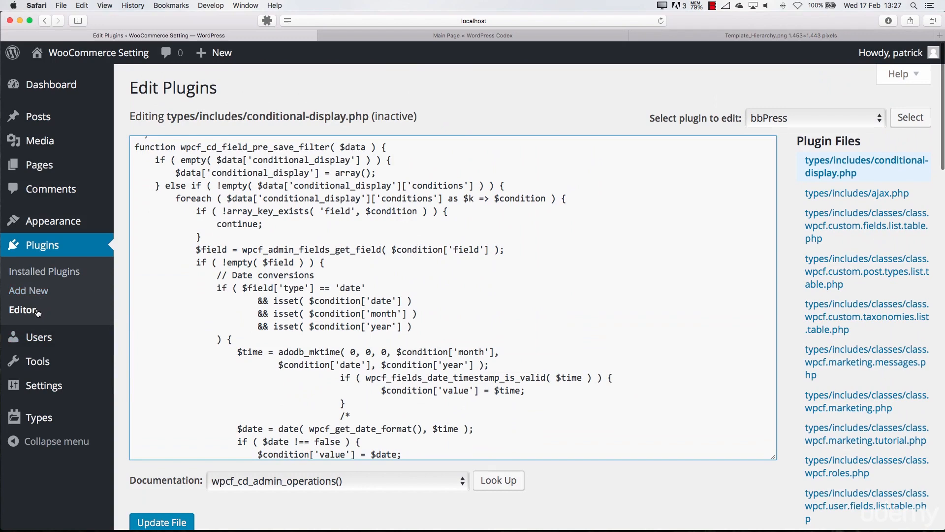
Open the theme Editor and look through Twenty Sixteen's style.css, from its table of contents to the Normalize section
{"action": "mouse_move", "coordinate": [74, 225]}
{"action": "left_click", "coordinate": [137, 339]}
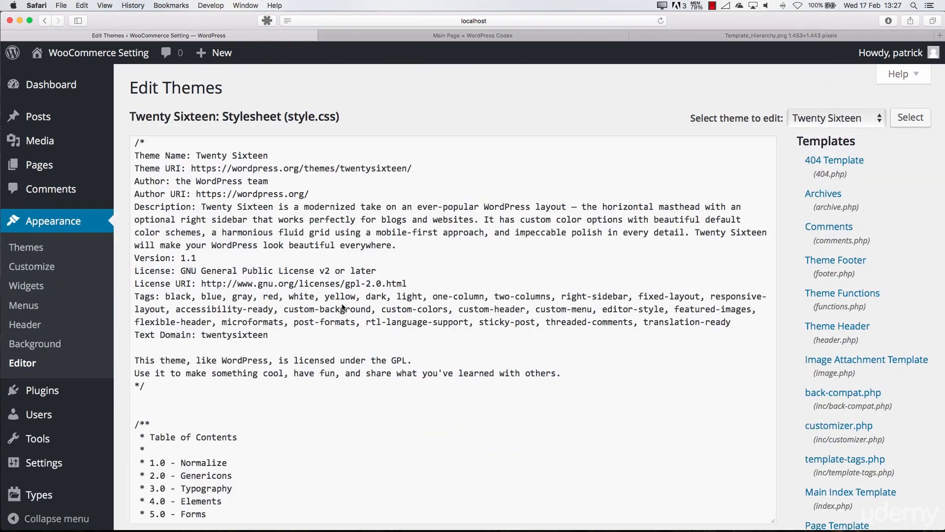
{"action": "scroll", "coordinate": [291, 309], "scroll_direction": "down", "scroll_amount": 15}
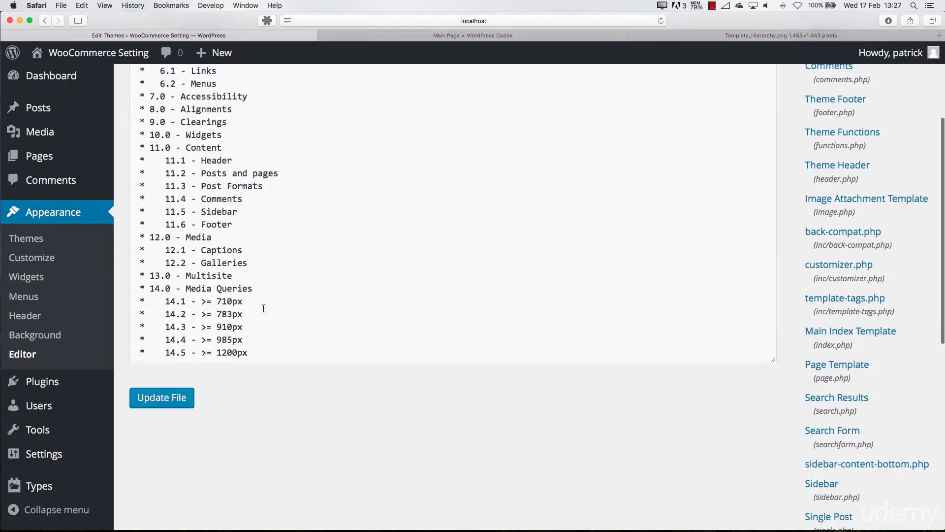
{"action": "scroll", "coordinate": [275, 308], "scroll_direction": "up", "scroll_amount": 10}
{"action": "scroll", "coordinate": [266, 307], "scroll_direction": "down", "scroll_amount": 2}
{"action": "scroll", "coordinate": [265, 307], "scroll_direction": "down", "scroll_amount": 5}
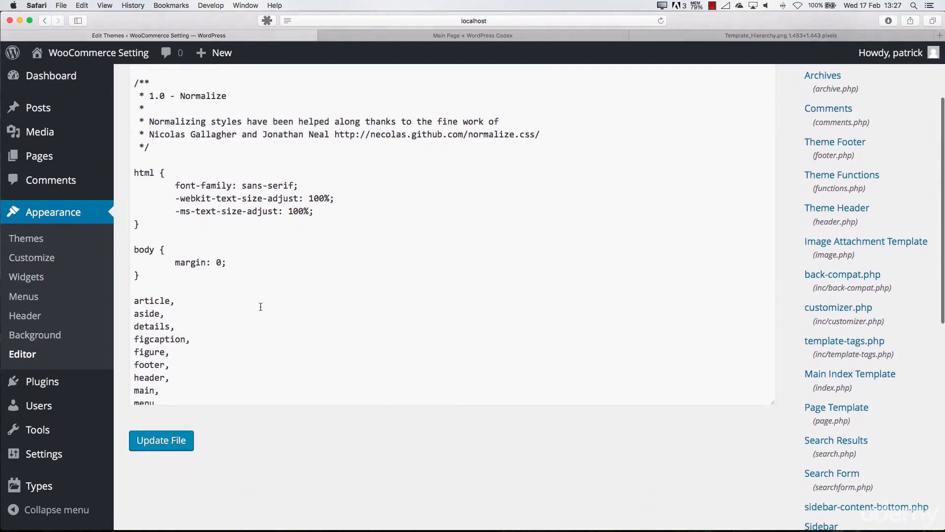
{"action": "left_click", "coordinate": [186, 295]}
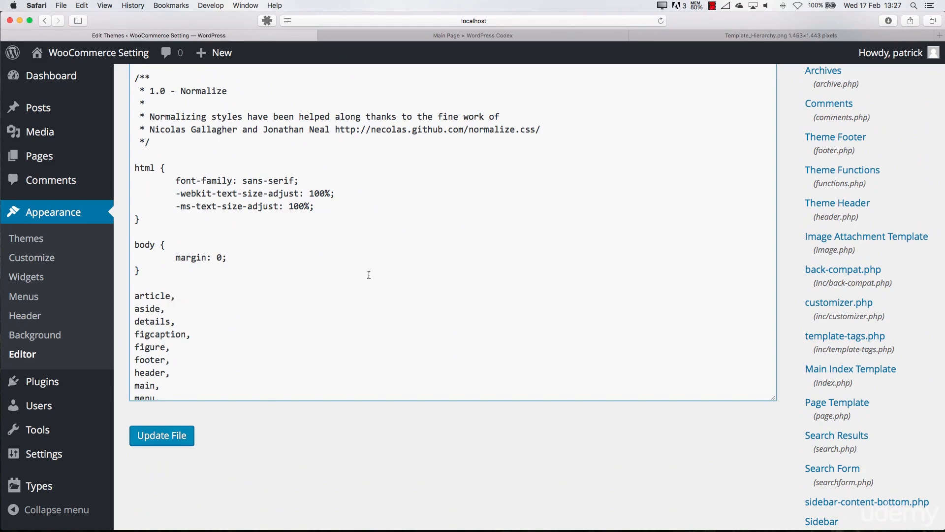
{"action": "scroll", "coordinate": [369, 274], "scroll_direction": "up", "scroll_amount": 3}
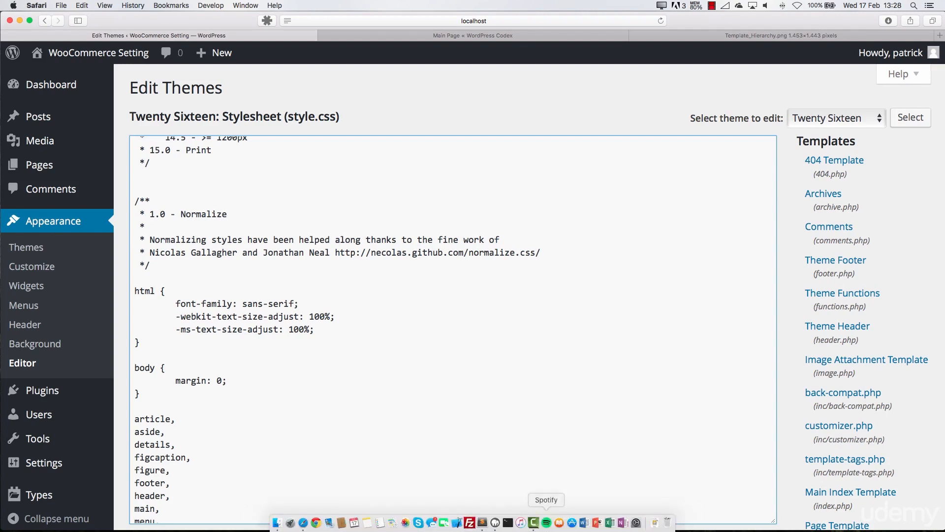
Switch to Sublime Text to show an empty document as an external code editor, and return to the stylesheet in Safari
{"action": "left_click", "coordinate": [475, 516]}
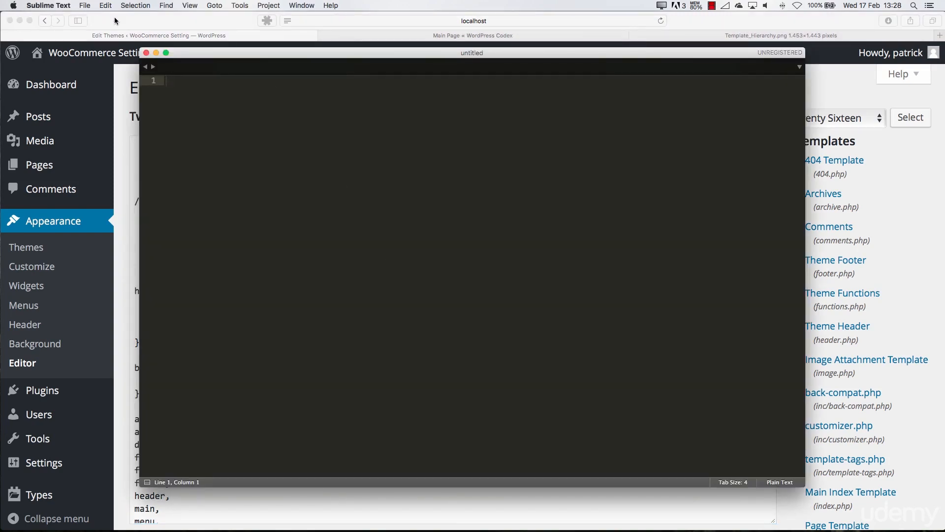
{"action": "left_click", "coordinate": [196, 24]}
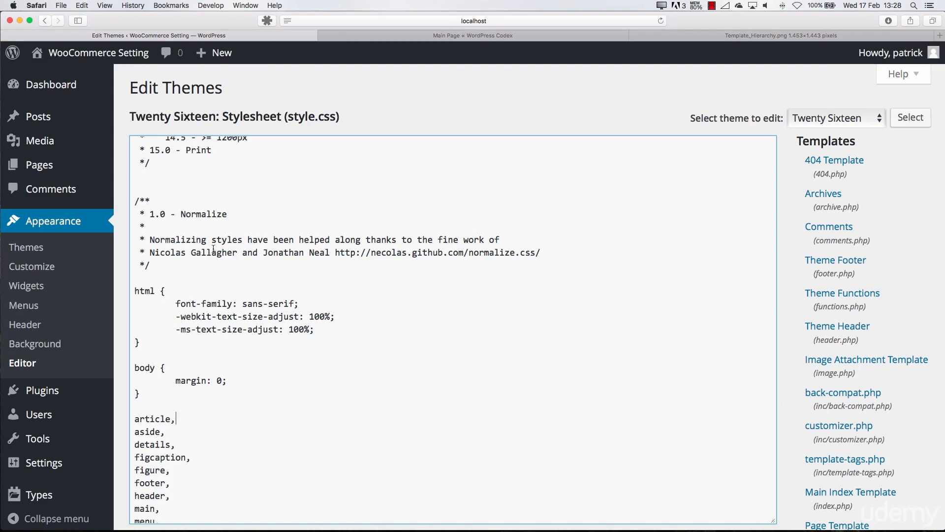
{"action": "scroll", "coordinate": [213, 249], "scroll_direction": "up", "scroll_amount": 10}
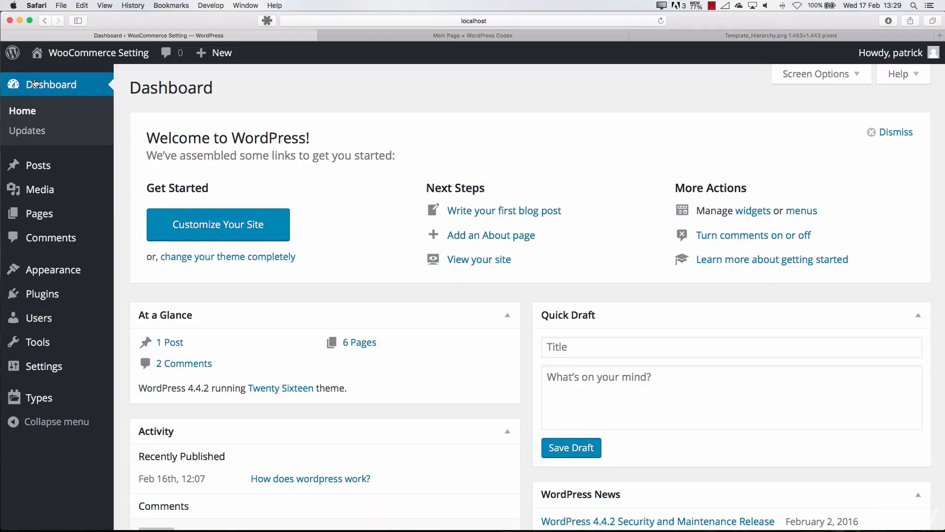
Show the dashboard's WordPress.org and Documentation links, switch to the WordPress Codex main page, and look through its topic lists
{"action": "mouse_move", "coordinate": [13, 52]}
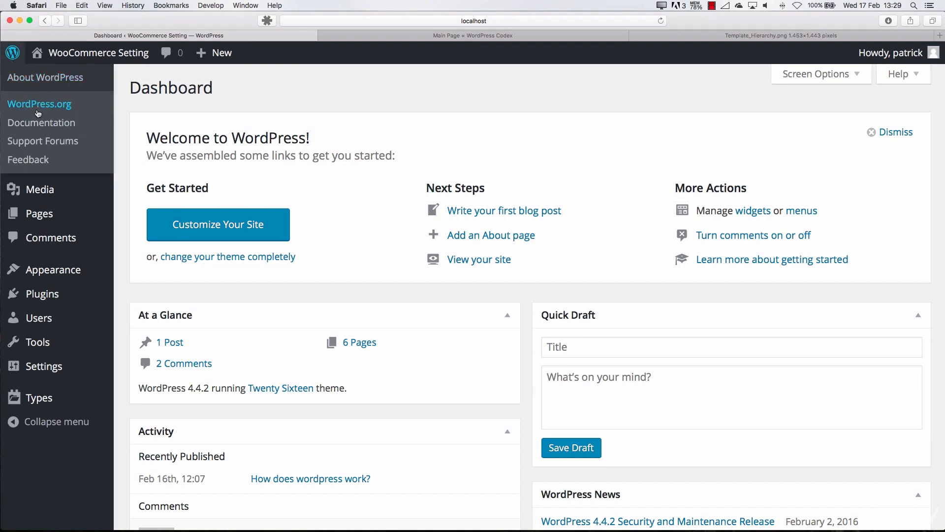
{"action": "left_click", "coordinate": [438, 37]}
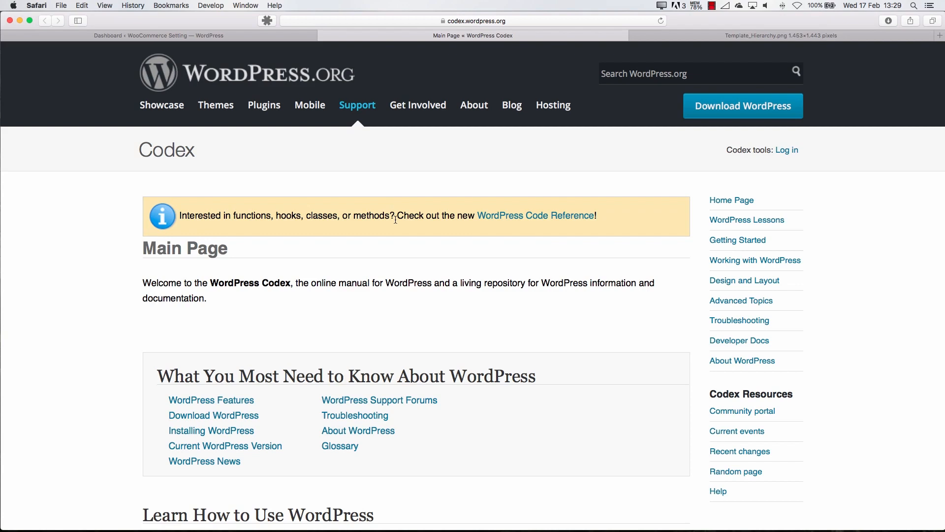
{"action": "scroll", "coordinate": [380, 244], "scroll_direction": "down", "scroll_amount": 10}
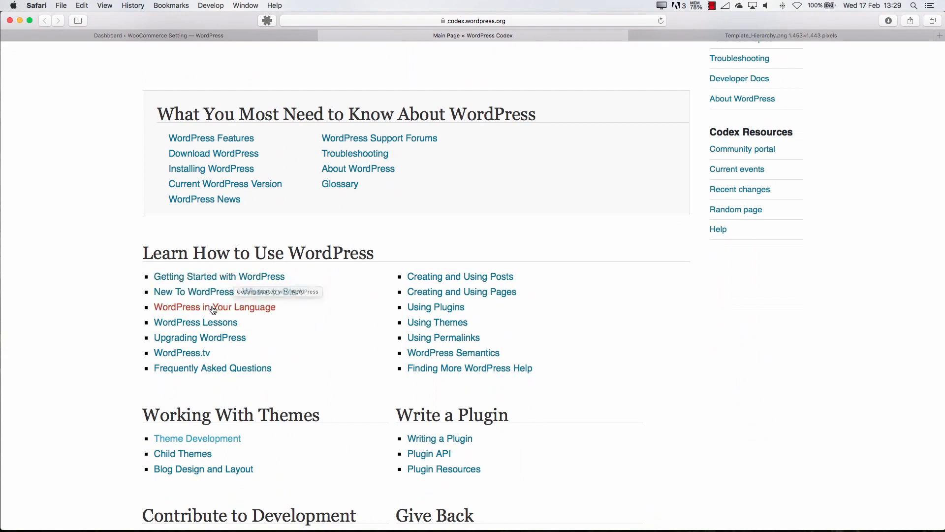
{"action": "scroll", "coordinate": [356, 333], "scroll_direction": "down", "scroll_amount": 7}
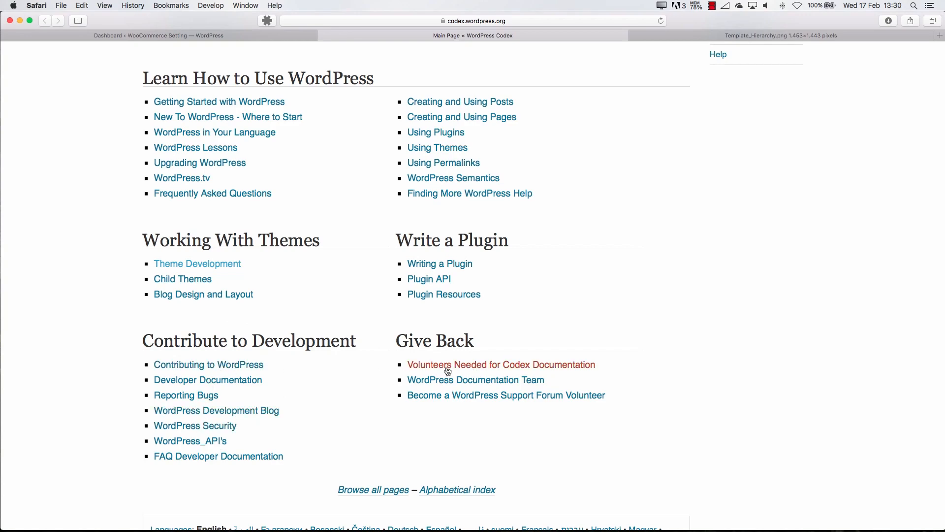
Look over the Codex main page's topic lists and open the Theme Development article
{"action": "scroll", "coordinate": [368, 407], "scroll_direction": "down", "scroll_amount": 3}
{"action": "scroll", "coordinate": [369, 401], "scroll_direction": "up", "scroll_amount": 15}
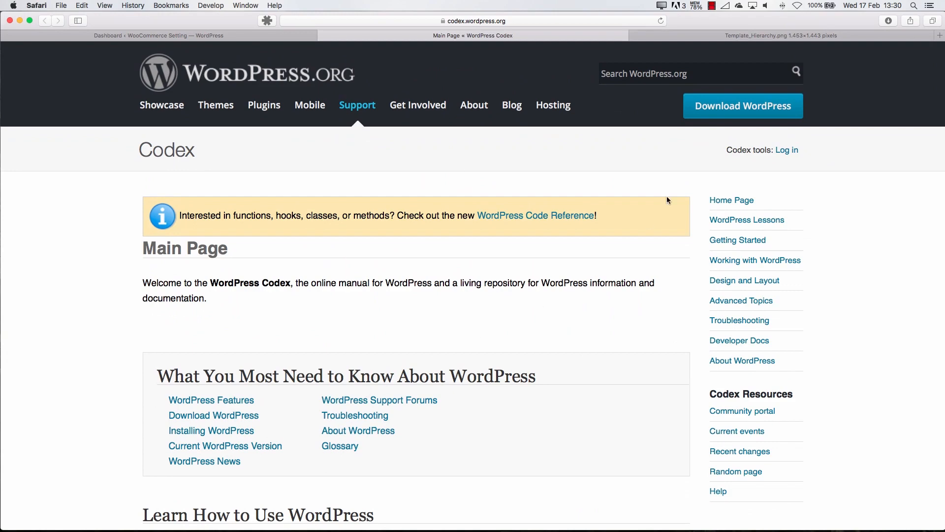
{"action": "scroll", "coordinate": [485, 293], "scroll_direction": "down", "scroll_amount": 10}
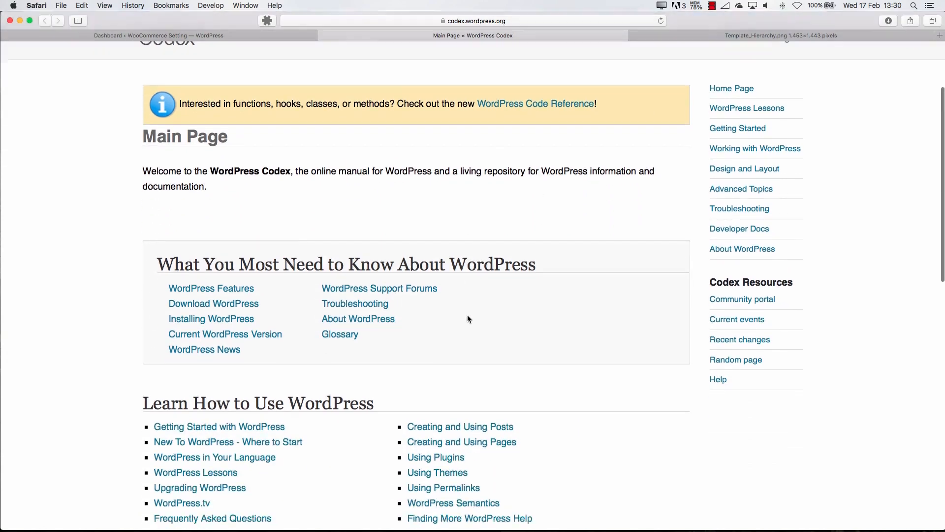
{"action": "left_click", "coordinate": [221, 403]}
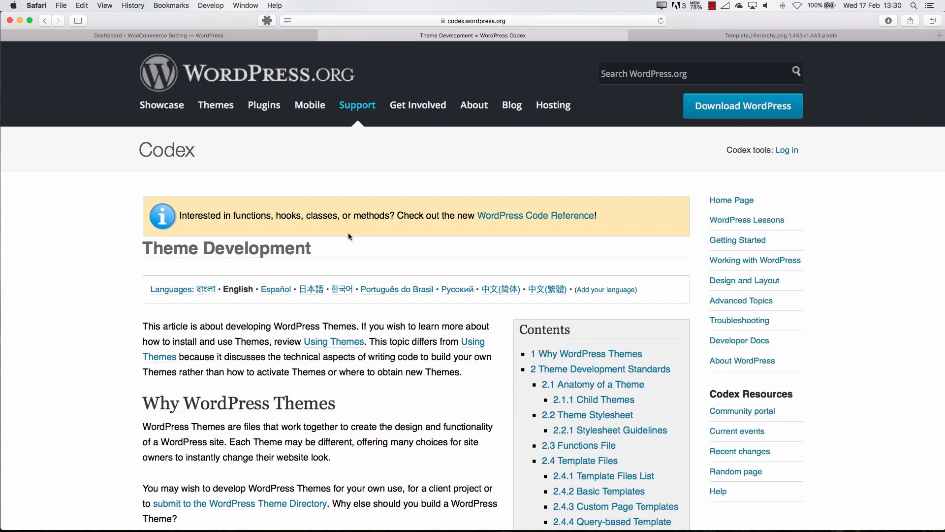
Read through the Theme Development introduction and standards, and highlight the Anatomy of a Theme heading
{"action": "scroll", "coordinate": [276, 295], "scroll_direction": "down", "scroll_amount": 5}
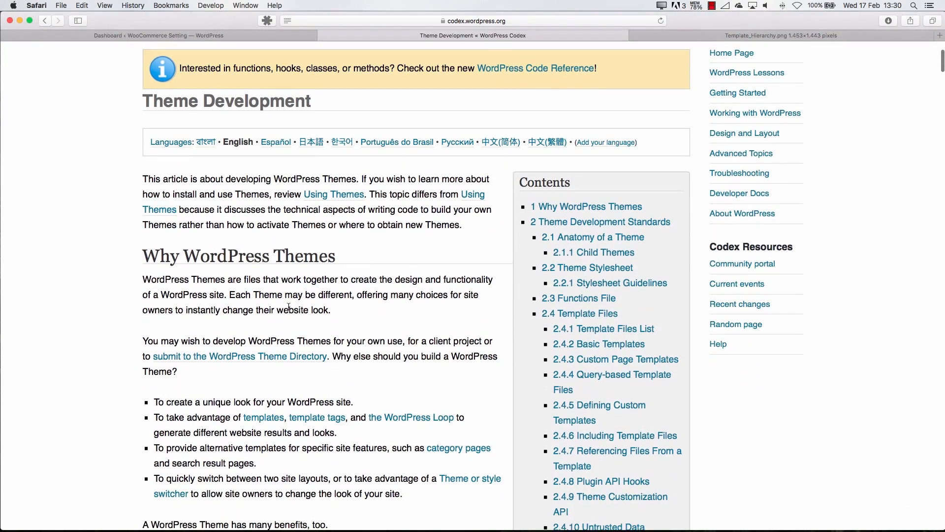
{"action": "scroll", "coordinate": [289, 306], "scroll_direction": "down", "scroll_amount": 1}
{"action": "scroll", "coordinate": [211, 232], "scroll_direction": "down", "scroll_amount": 20}
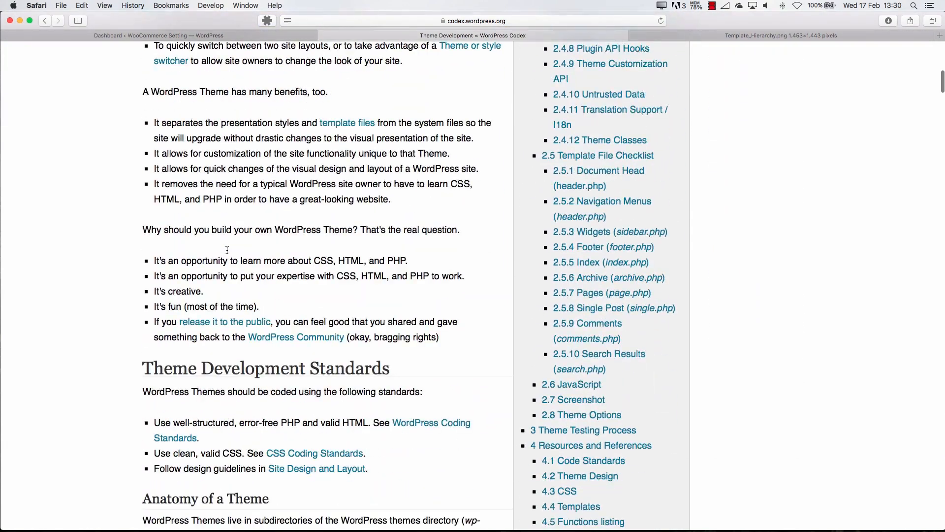
{"action": "scroll", "coordinate": [227, 254], "scroll_direction": "down", "scroll_amount": 4}
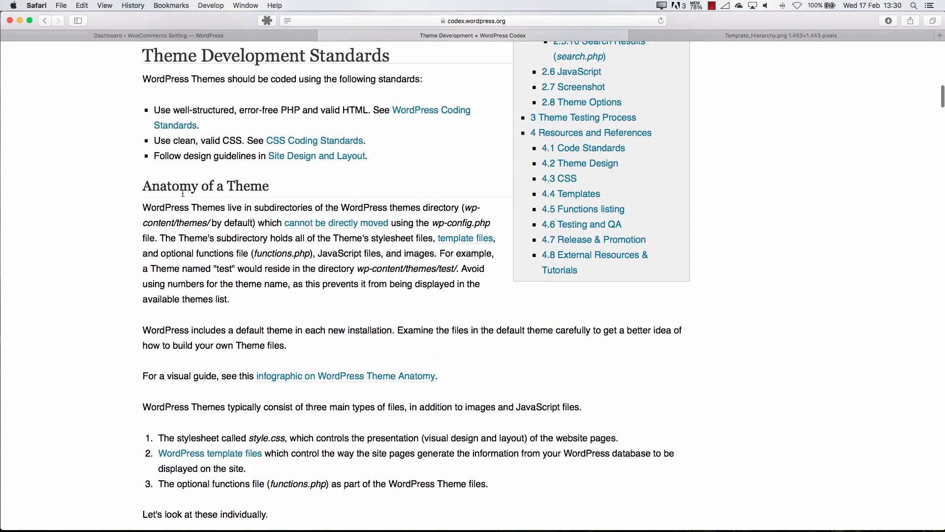
{"action": "left_click_drag", "start_coordinate": [147, 185], "coordinate": [271, 191]}
Look through the Child Themes, Theme Stylesheet, Functions File and Template Files List sections of the article
{"action": "scroll", "coordinate": [231, 231], "scroll_direction": "down", "scroll_amount": 11}
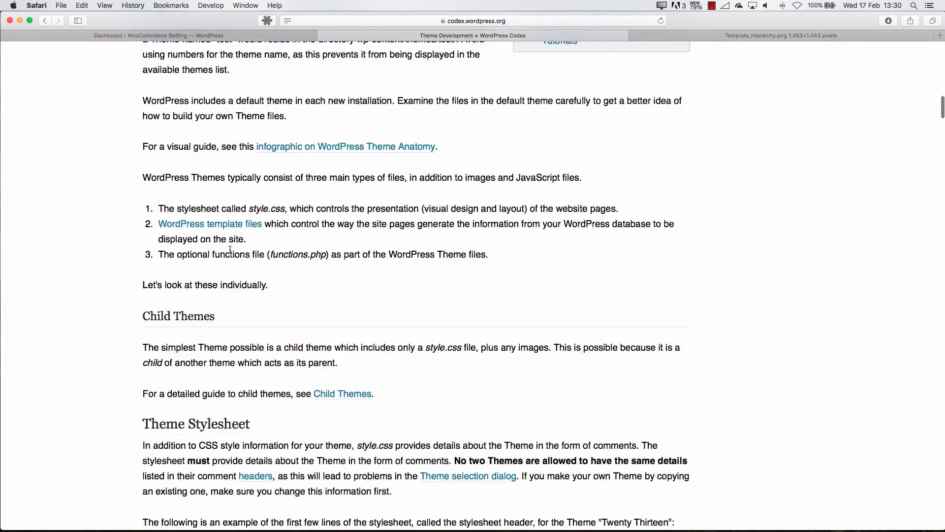
{"action": "scroll", "coordinate": [189, 237], "scroll_direction": "down", "scroll_amount": 8}
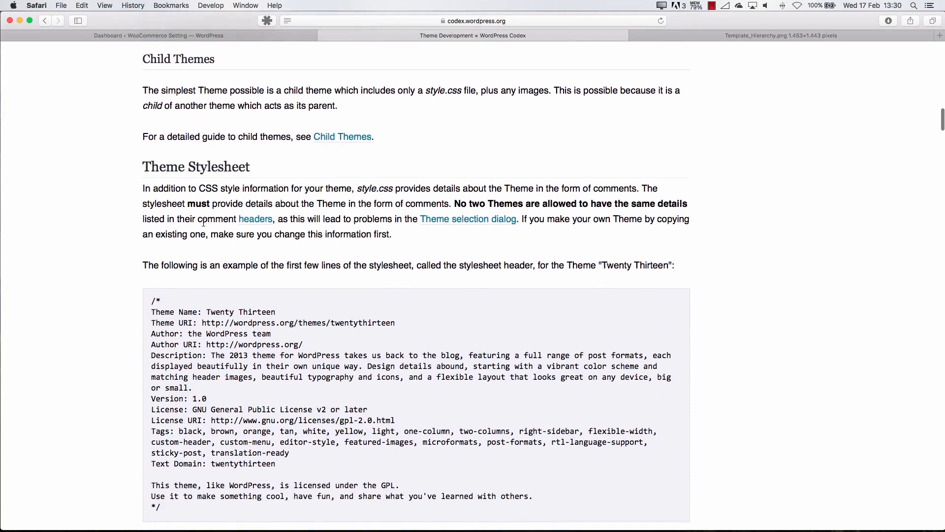
{"action": "scroll", "coordinate": [172, 239], "scroll_direction": "down", "scroll_amount": 1}
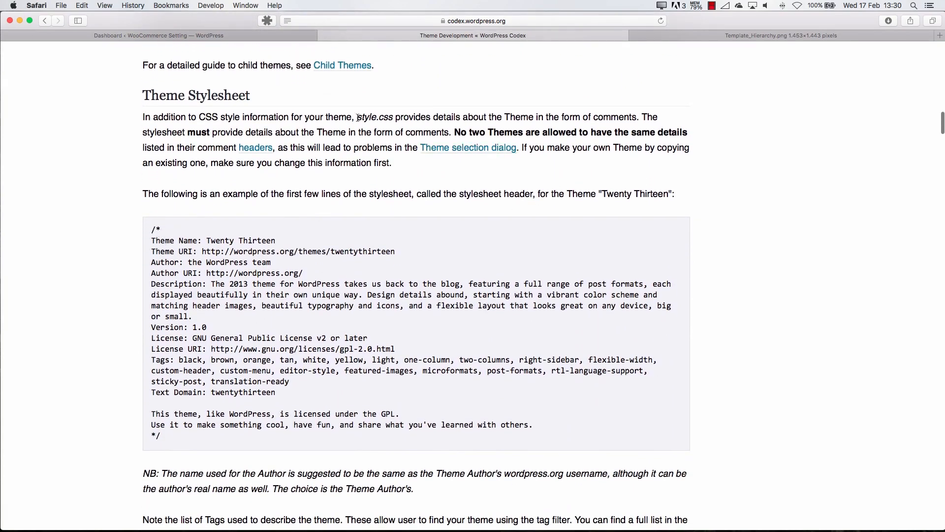
{"action": "scroll", "coordinate": [343, 241], "scroll_direction": "down", "scroll_amount": 11}
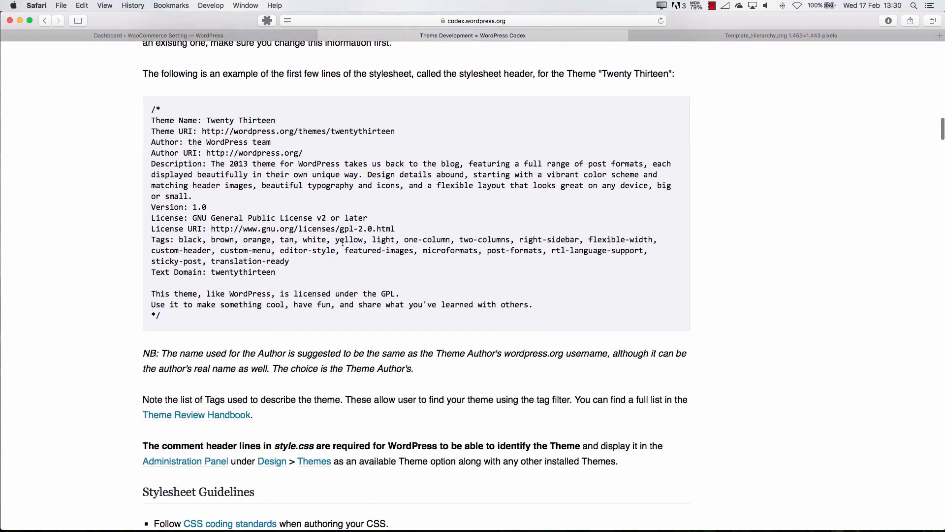
{"action": "scroll", "coordinate": [343, 241], "scroll_direction": "down", "scroll_amount": 5}
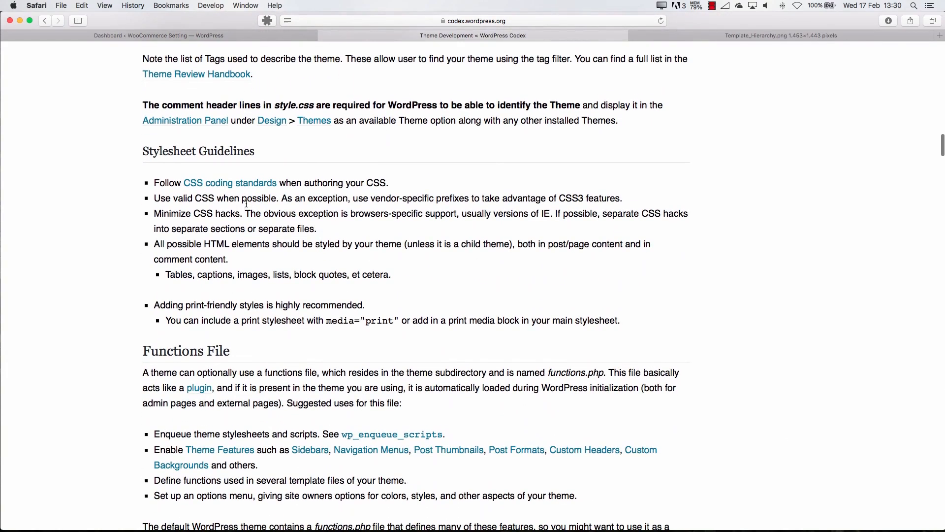
{"action": "scroll", "coordinate": [286, 243], "scroll_direction": "down", "scroll_amount": 16}
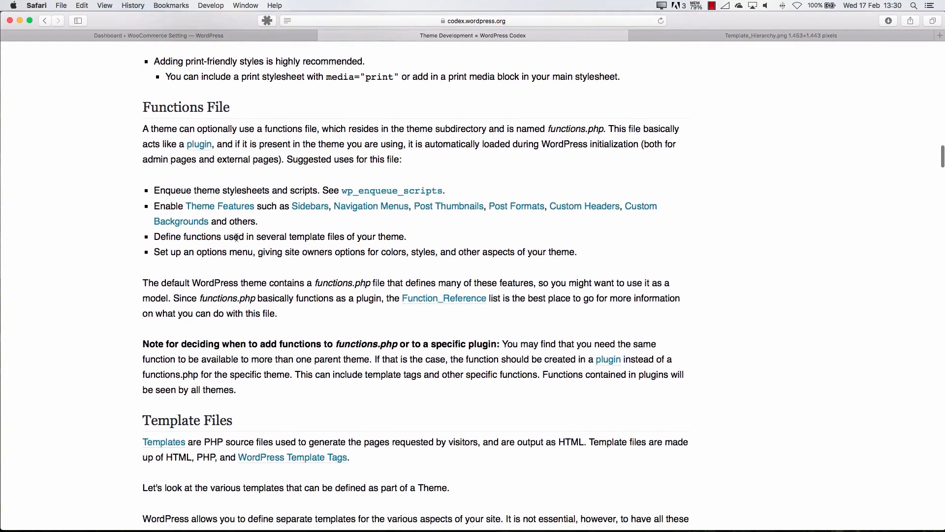
{"action": "scroll", "coordinate": [233, 253], "scroll_direction": "down", "scroll_amount": 16}
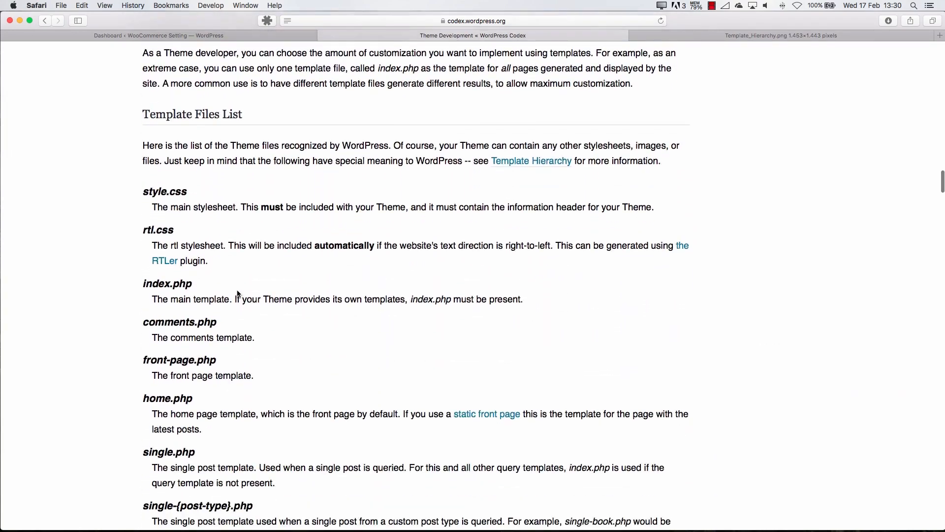
{"action": "scroll", "coordinate": [233, 253], "scroll_direction": "down", "scroll_amount": 17}
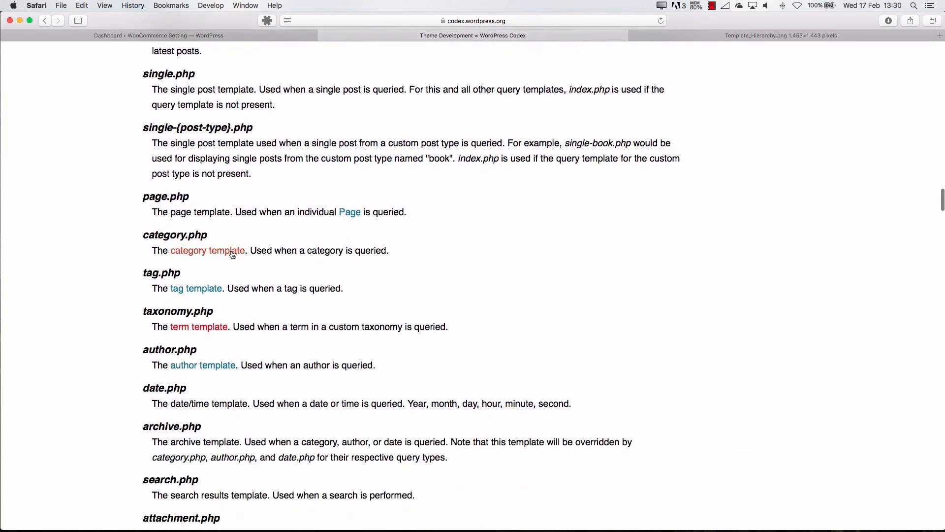
{"action": "scroll", "coordinate": [231, 250], "scroll_direction": "up", "scroll_amount": 5}
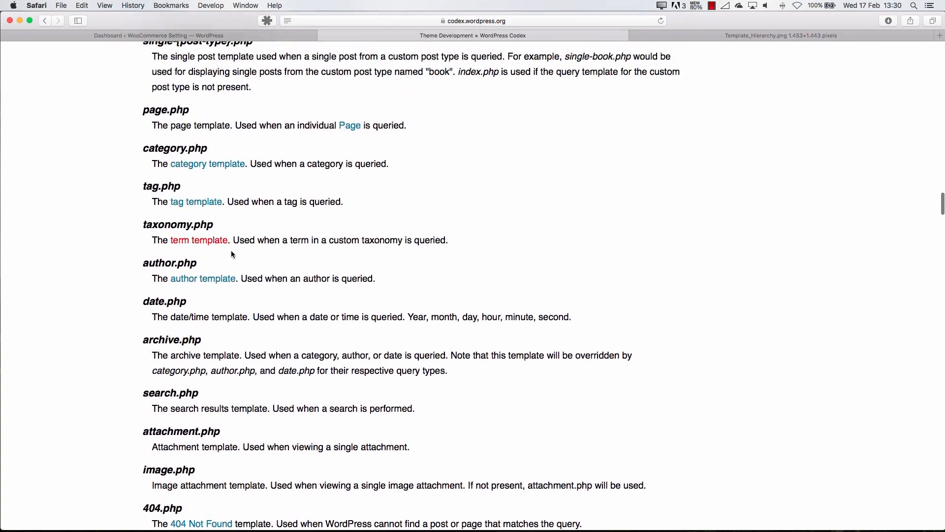
Open the category template article from the category.php entry and look through its template file order and code examples
{"action": "left_click", "coordinate": [190, 203]}
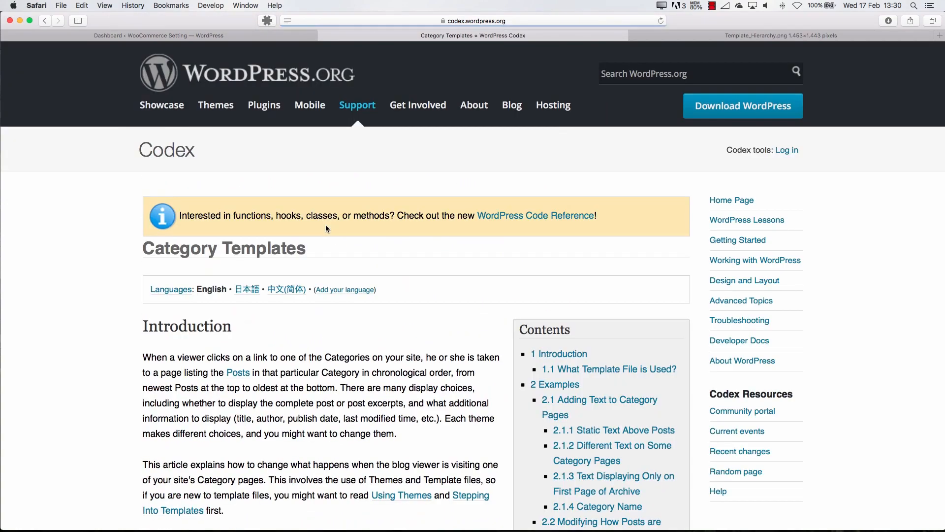
{"action": "scroll", "coordinate": [298, 290], "scroll_direction": "down", "scroll_amount": 8}
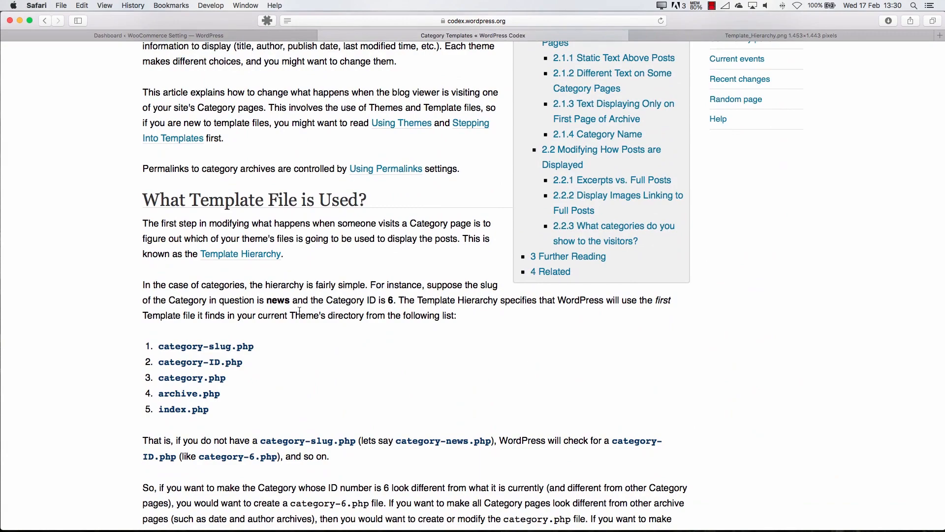
{"action": "scroll", "coordinate": [301, 311], "scroll_direction": "down", "scroll_amount": 13}
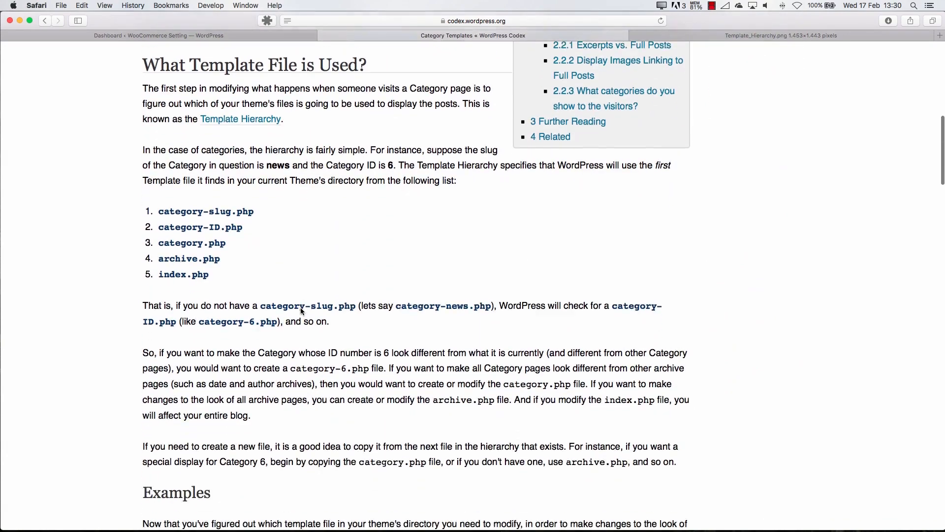
{"action": "scroll", "coordinate": [302, 308], "scroll_direction": "down", "scroll_amount": 2}
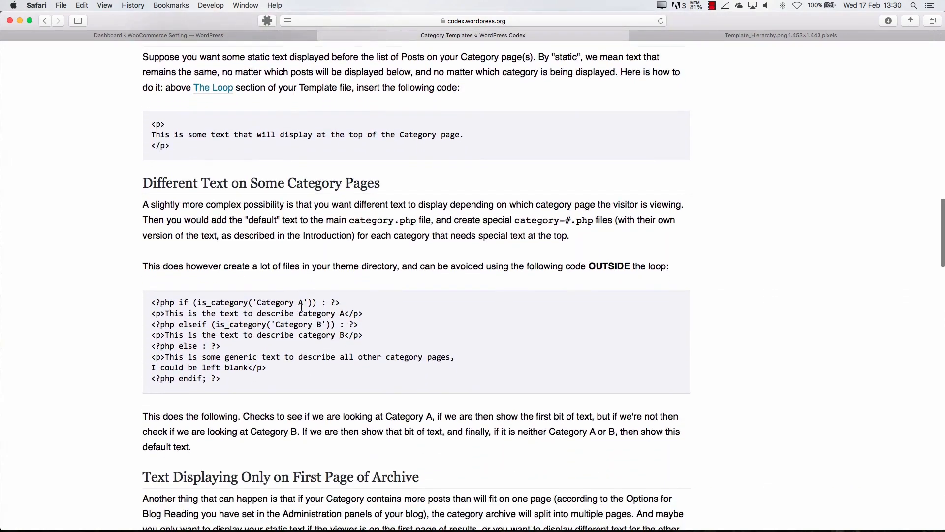
{"action": "scroll", "coordinate": [302, 310], "scroll_direction": "up", "scroll_amount": 20}
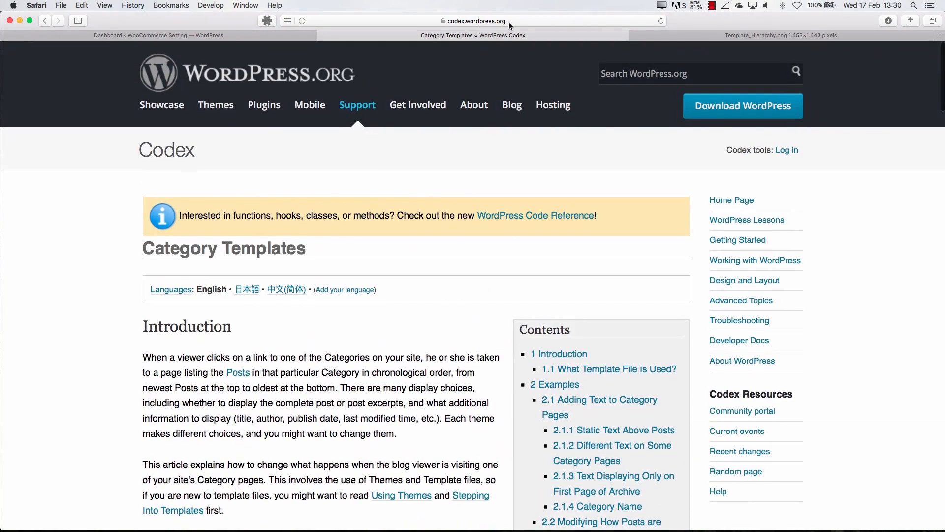
Switch to the Template_Hierarchy.png diagram and show its full web address
{"action": "left_click", "coordinate": [675, 37]}
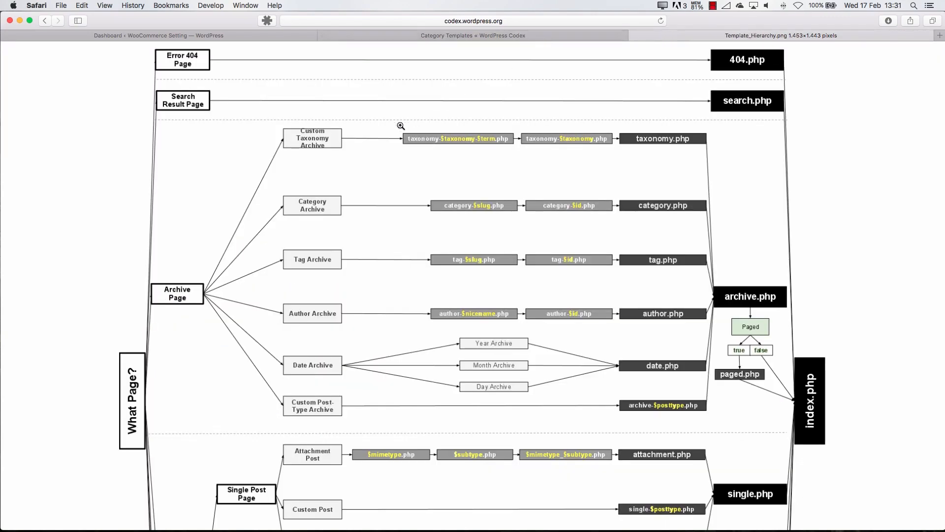
{"action": "left_click", "coordinate": [407, 20]}
{"action": "key", "text": "Right"}
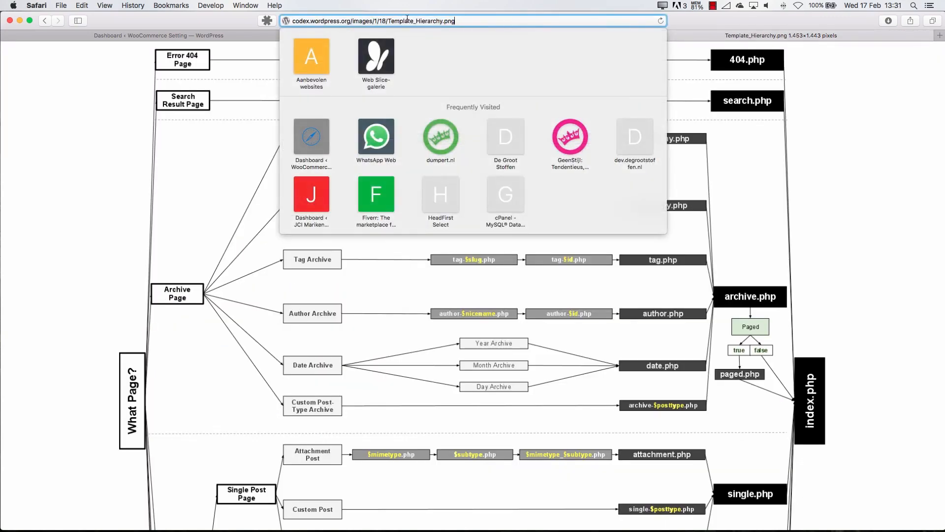
{"action": "left_click", "coordinate": [65, 194]}
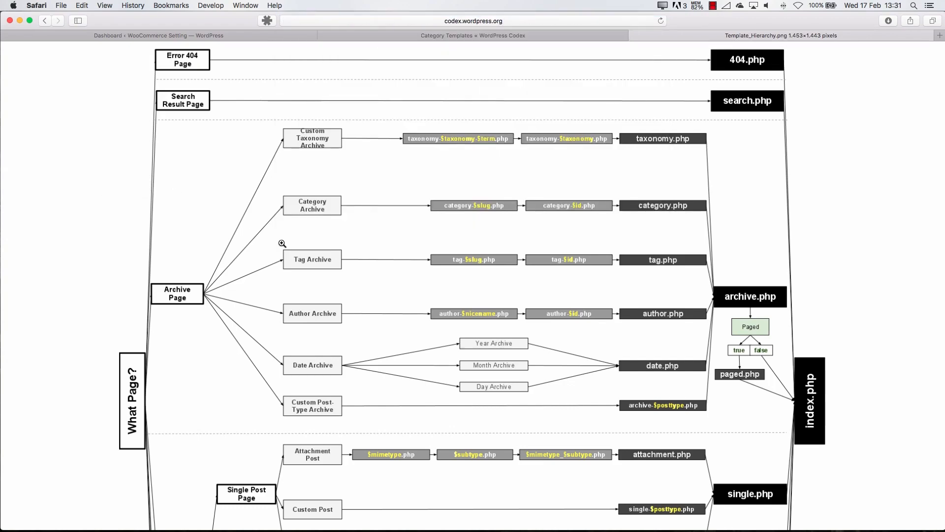
Examine the template hierarchy diagram from the Error 404 Page row down to the Comments Popup Page row
{"action": "scroll", "coordinate": [281, 247], "scroll_direction": "down", "scroll_amount": 3}
{"action": "scroll", "coordinate": [281, 244], "scroll_direction": "down", "scroll_amount": 8}
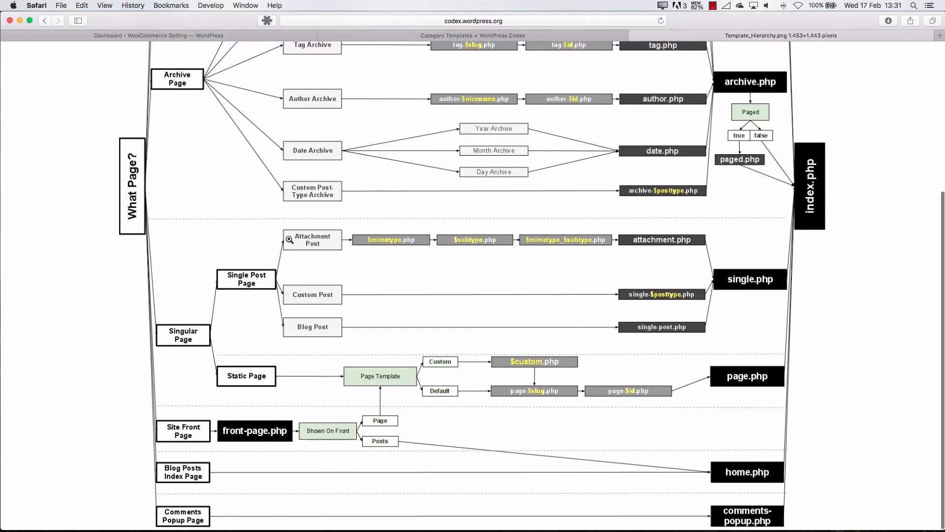
{"action": "scroll", "coordinate": [289, 239], "scroll_direction": "up", "scroll_amount": 10}
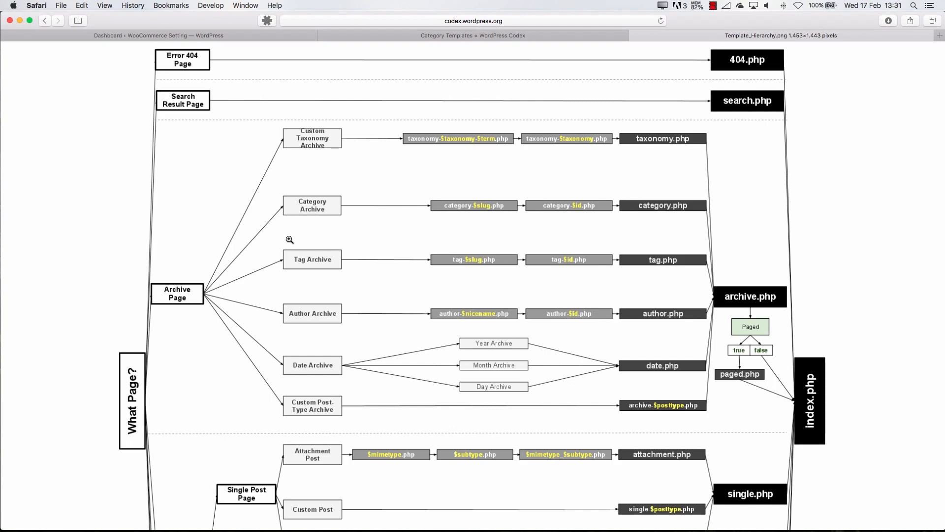
{"action": "scroll", "coordinate": [181, 275], "scroll_direction": "down", "scroll_amount": 5}
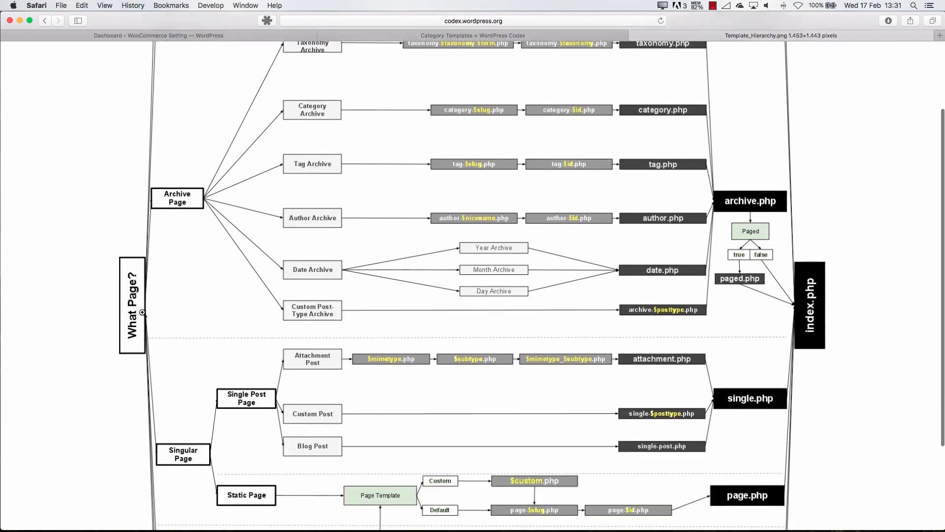
{"action": "scroll", "coordinate": [152, 259], "scroll_direction": "up", "scroll_amount": 5}
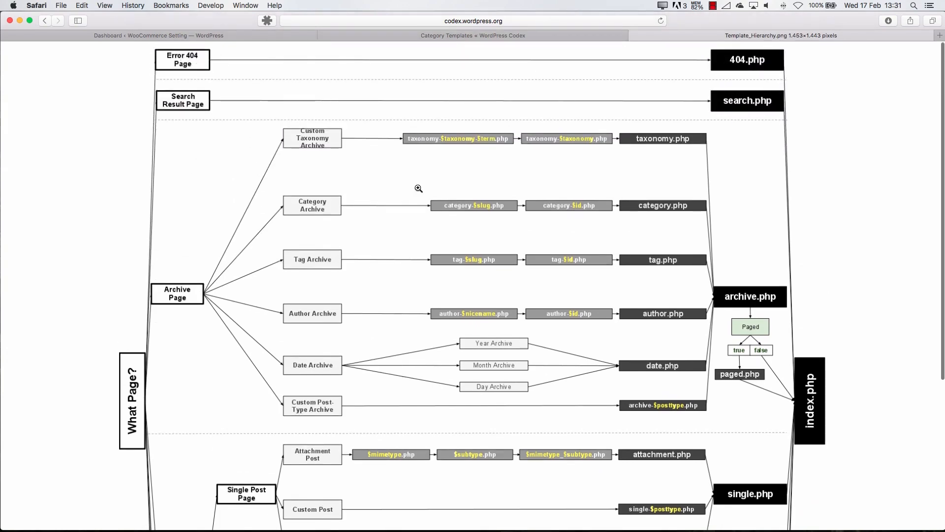
Switch to Finder's woocommerce folder and expand wp-content, themes and sydney, keeping the uploads folder collapsed
{"action": "left_click", "coordinate": [278, 526]}
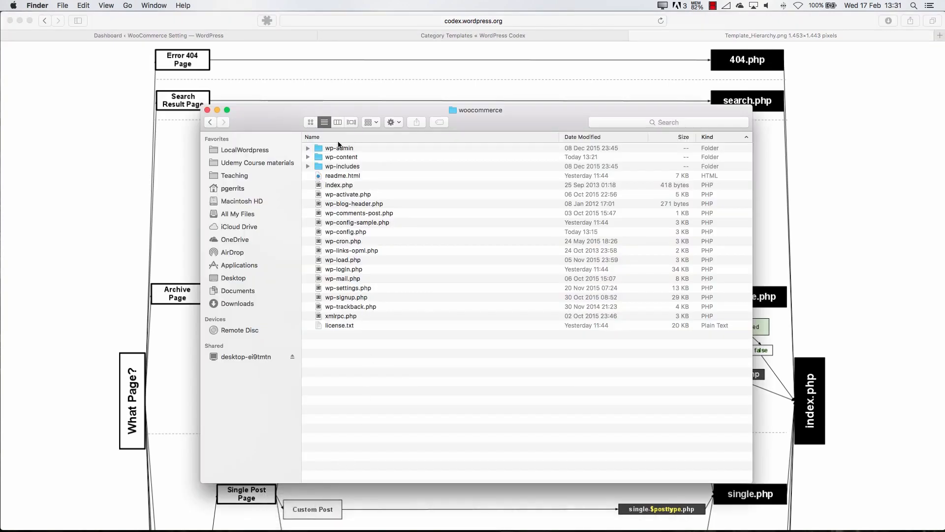
{"action": "left_click", "coordinate": [308, 157]}
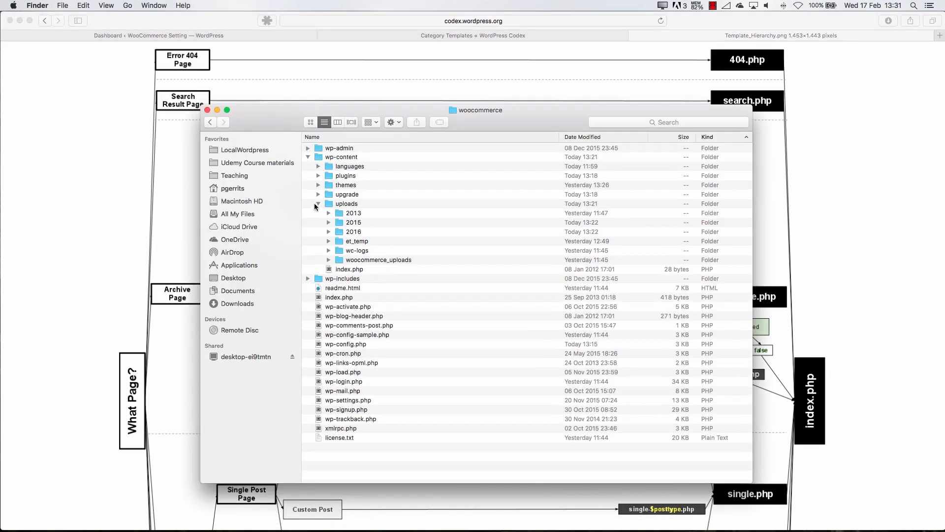
{"action": "left_click", "coordinate": [314, 203]}
{"action": "left_click", "coordinate": [318, 185]}
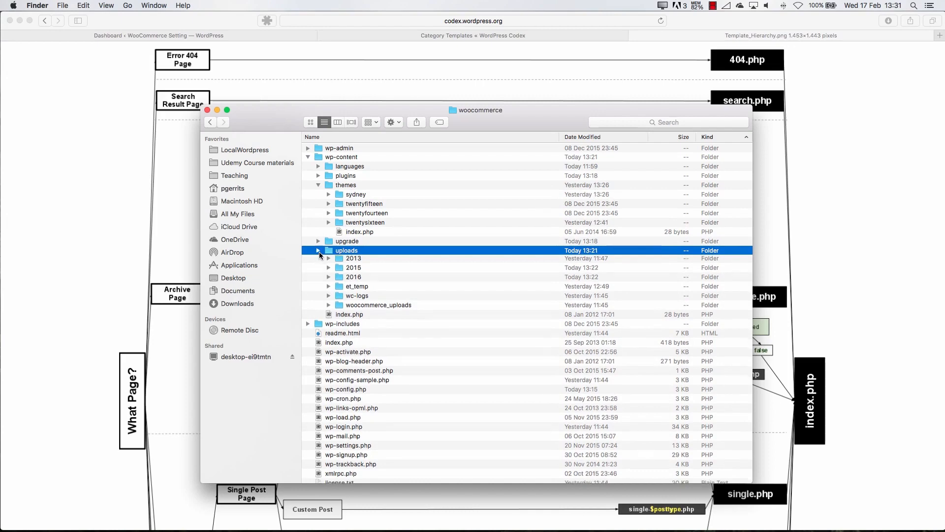
{"action": "left_click", "coordinate": [319, 252]}
{"action": "left_click", "coordinate": [330, 194]}
Select 404.php and search.php in the sydney theme folder, comparing them with the hierarchy diagram's Error 404 and Search Result rows
{"action": "scroll", "coordinate": [399, 290], "scroll_direction": "down", "scroll_amount": 1}
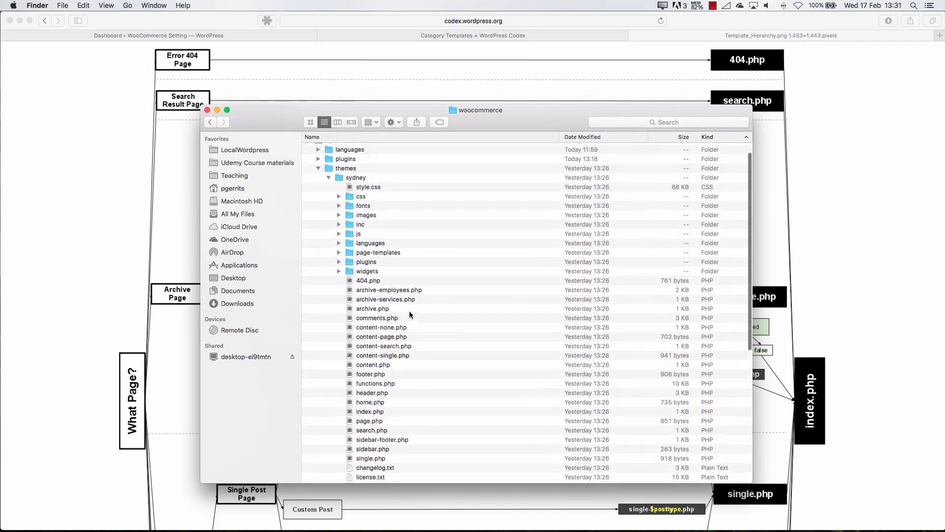
{"action": "scroll", "coordinate": [409, 313], "scroll_direction": "down", "scroll_amount": 3}
{"action": "left_click", "coordinate": [374, 238]}
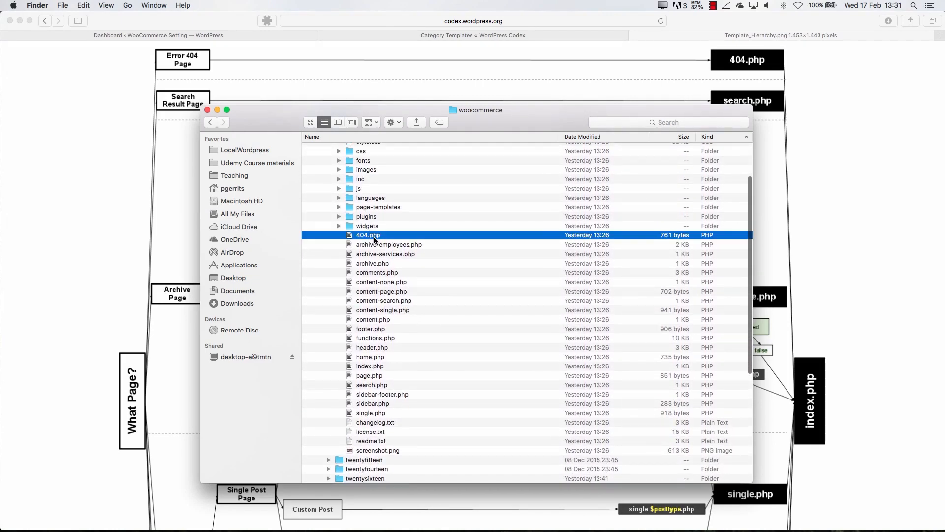
{"action": "left_click", "coordinate": [188, 62]}
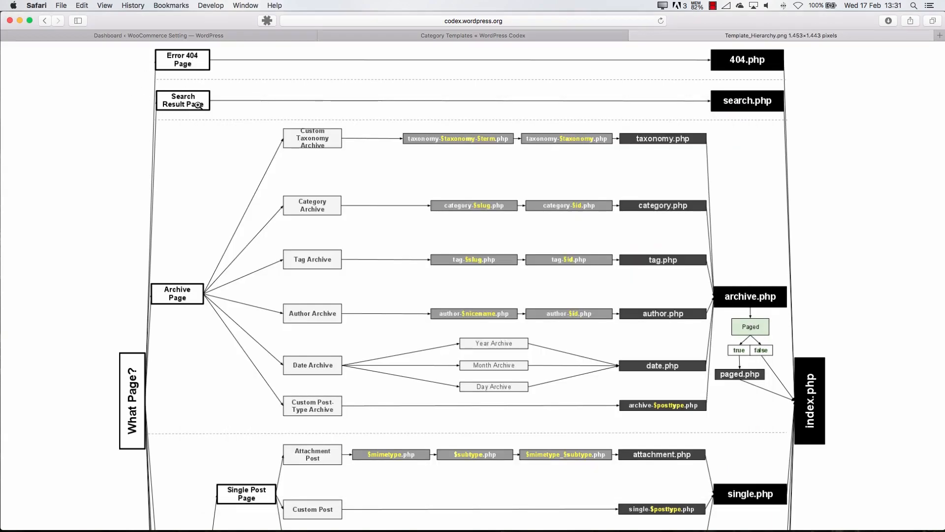
{"action": "key", "text": "super+Tab"}
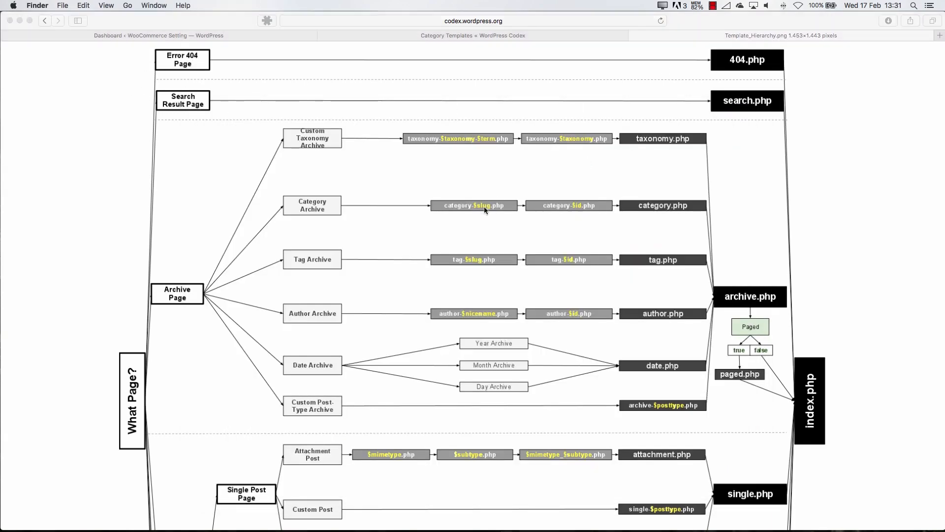
{"action": "left_click", "coordinate": [375, 385]}
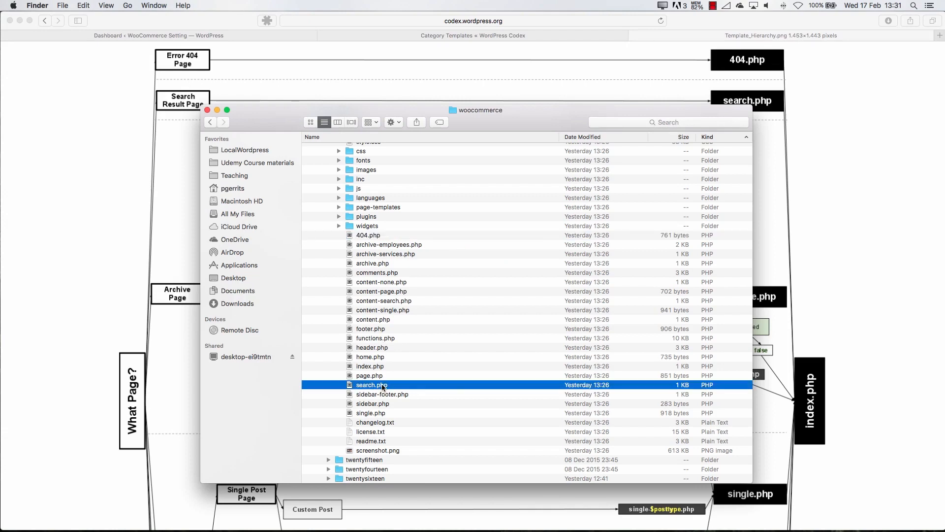
Switch back to the template hierarchy diagram and examine how the archive, single post and static page templates lead to index.php
{"action": "key", "text": "super+Tab"}
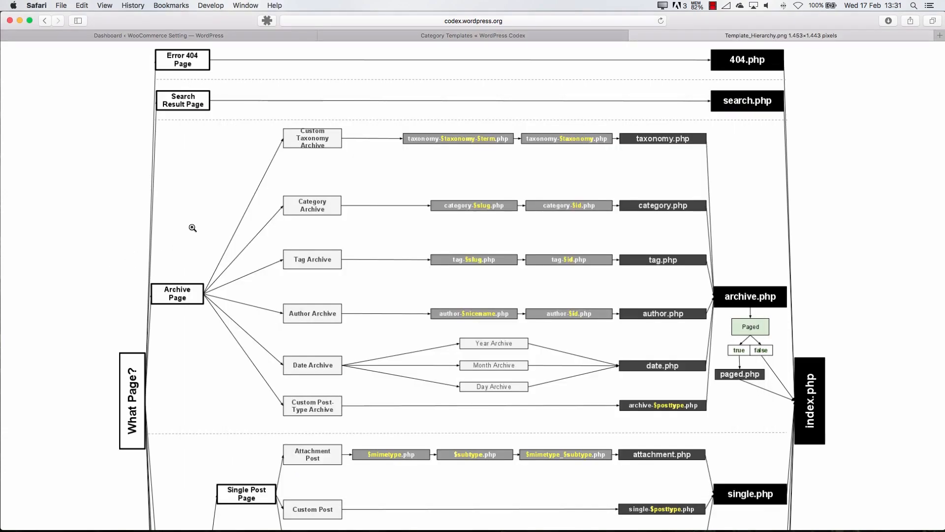
{"action": "scroll", "coordinate": [192, 228], "scroll_direction": "down", "scroll_amount": 2}
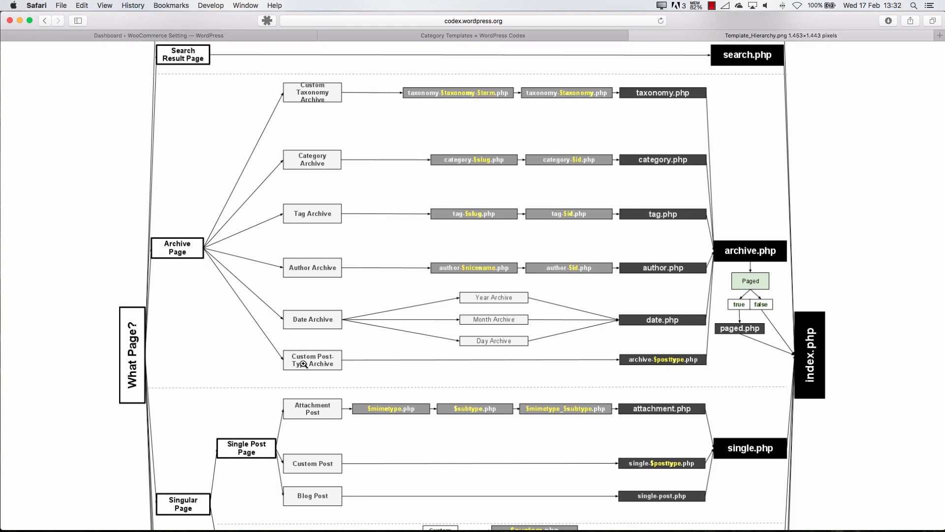
{"action": "scroll", "coordinate": [305, 365], "scroll_direction": "up", "scroll_amount": 1}
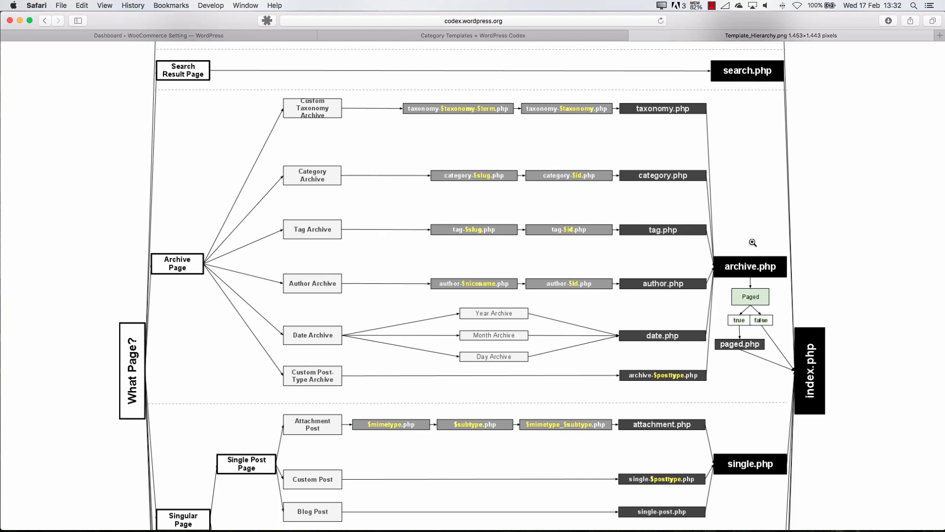
{"action": "scroll", "coordinate": [756, 195], "scroll_direction": "up", "scroll_amount": 2}
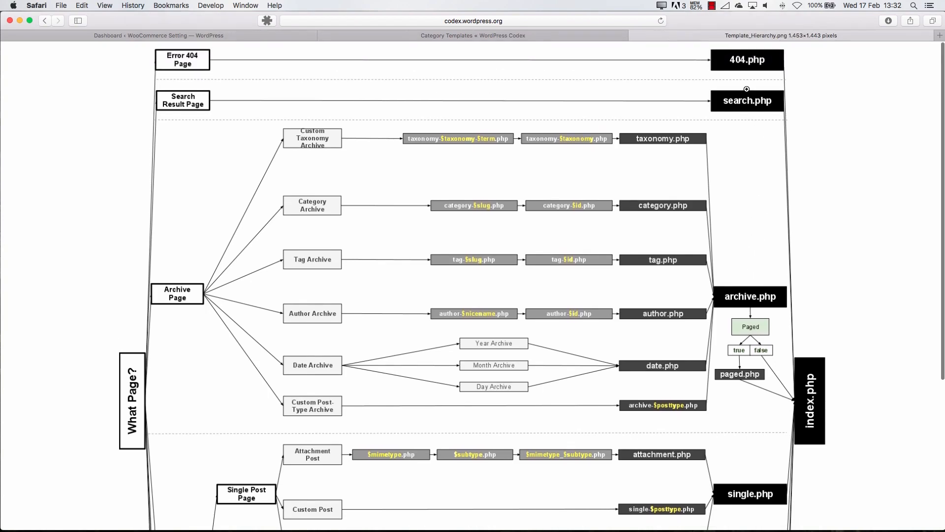
{"action": "scroll", "coordinate": [758, 239], "scroll_direction": "down", "scroll_amount": 3}
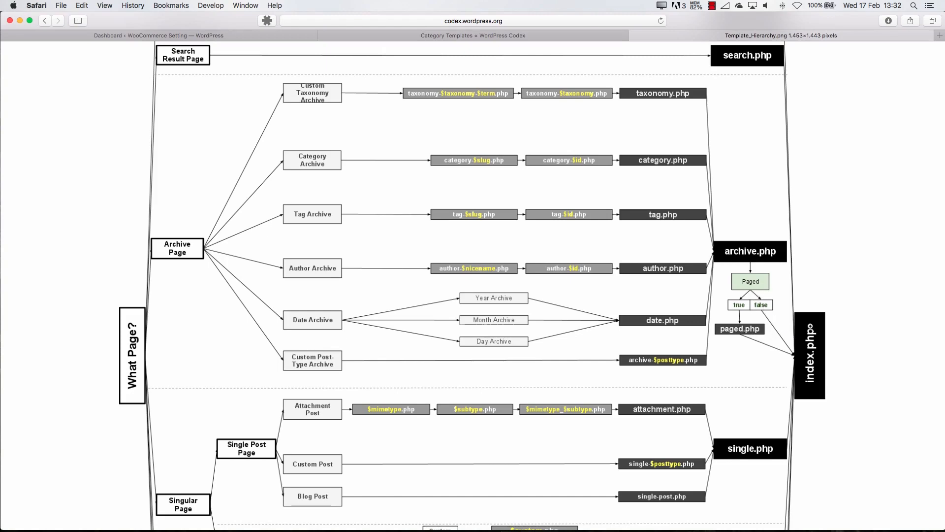
{"action": "scroll", "coordinate": [808, 358], "scroll_direction": "down", "scroll_amount": 5}
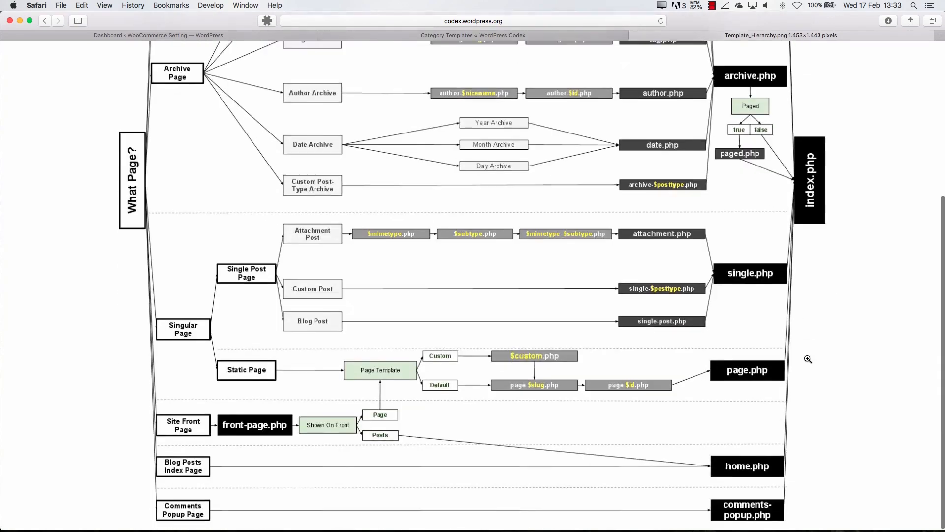
{"action": "scroll", "coordinate": [152, 295], "scroll_direction": "up", "scroll_amount": 6}
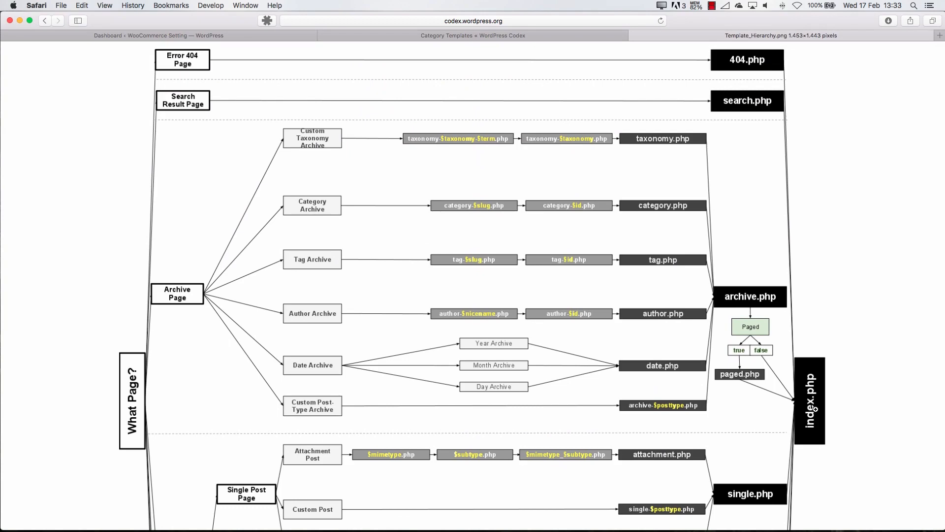
{"action": "scroll", "coordinate": [814, 409], "scroll_direction": "down", "scroll_amount": 5}
{"action": "scroll", "coordinate": [877, 345], "scroll_direction": "up", "scroll_amount": 3}
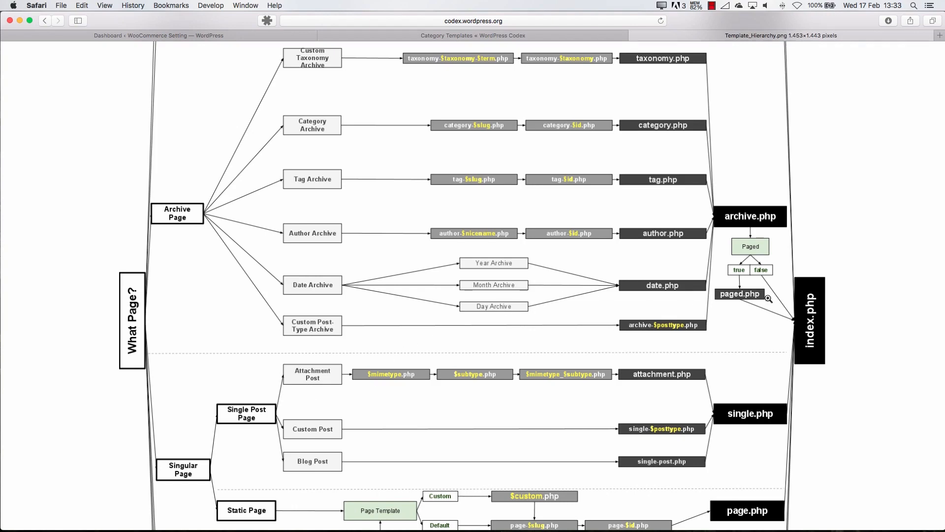
{"action": "scroll", "coordinate": [618, 295], "scroll_direction": "up", "scroll_amount": 3}
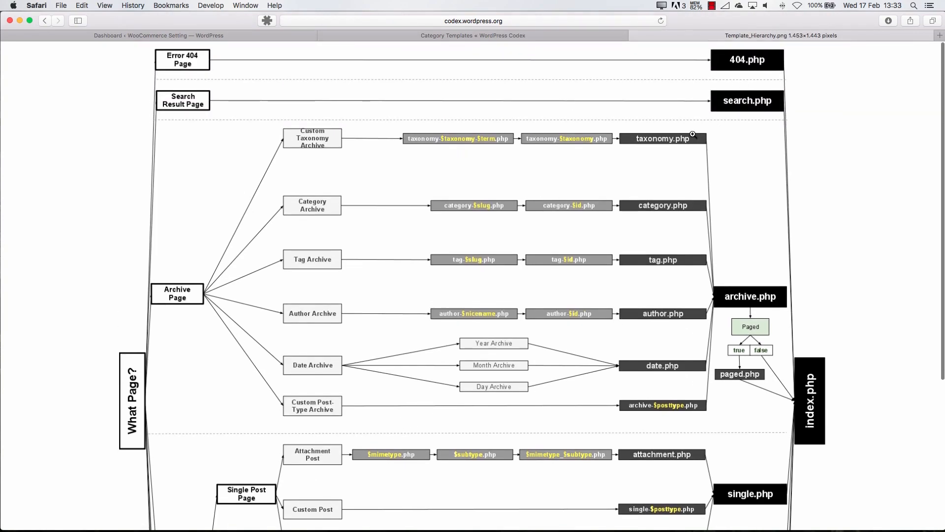
{"action": "scroll", "coordinate": [668, 360], "scroll_direction": "down", "scroll_amount": 5}
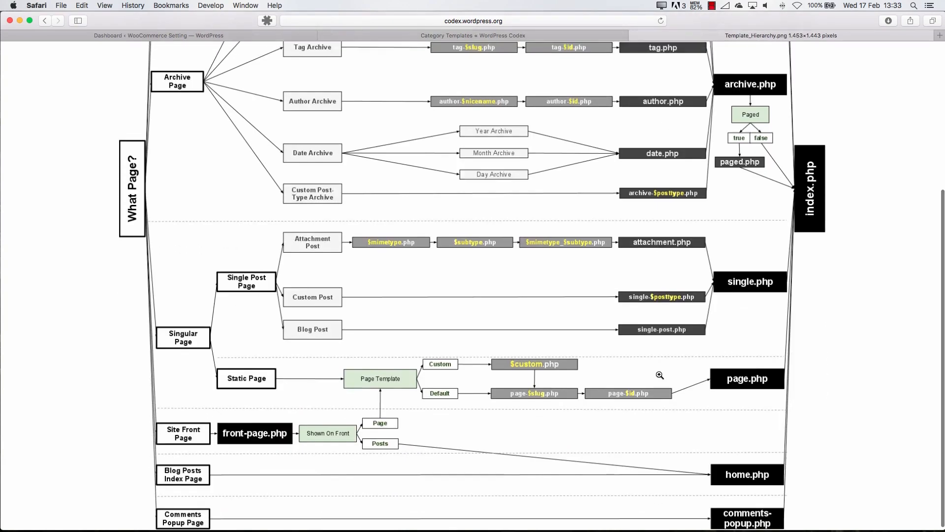
{"action": "scroll", "coordinate": [749, 289], "scroll_direction": "up", "scroll_amount": 5}
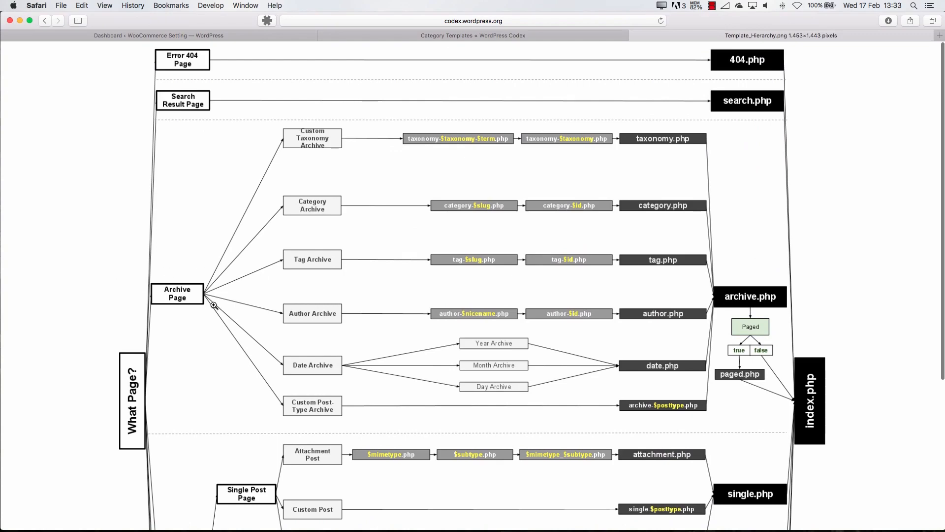
{"action": "scroll", "coordinate": [215, 303], "scroll_direction": "down", "scroll_amount": 5}
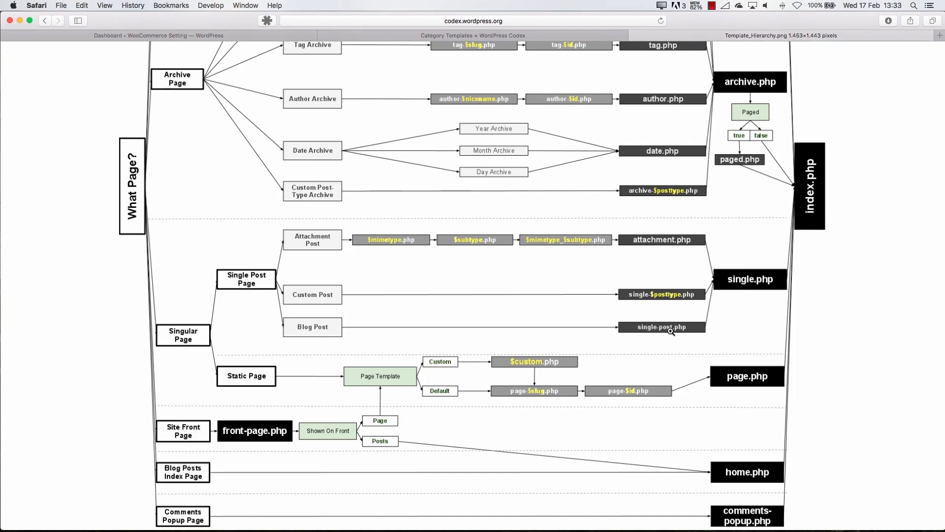
Select single.php in Finder's sydney theme folder, and return to the hierarchy diagram to review its remaining page rows
{"action": "key", "text": "super+Tab"}
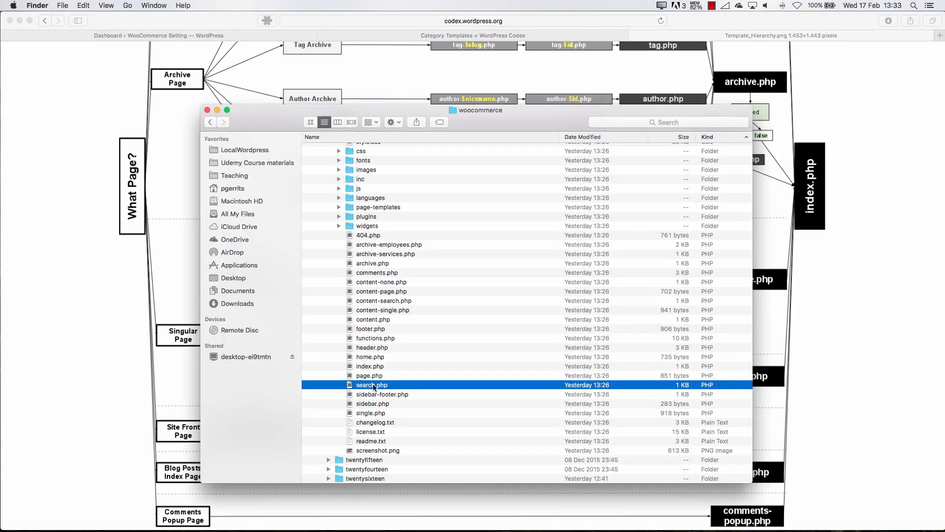
{"action": "left_click", "coordinate": [376, 414]}
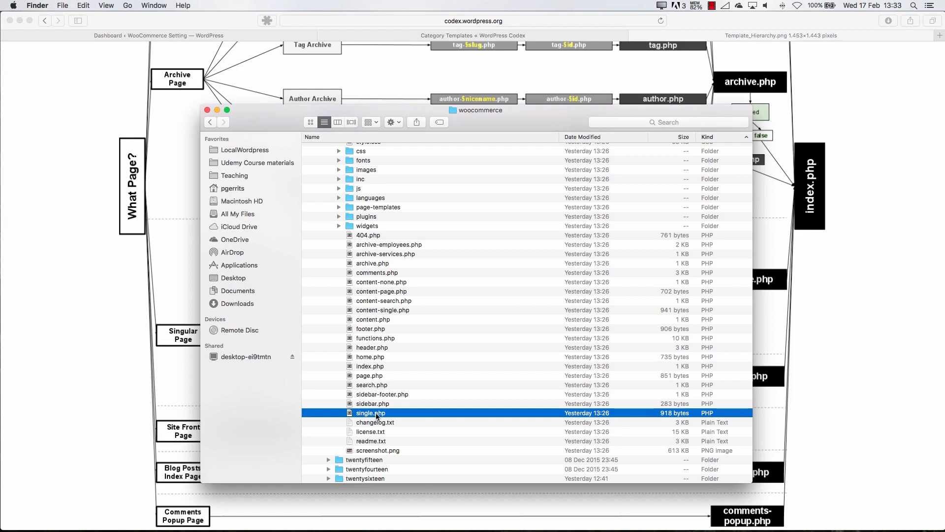
{"action": "left_click", "coordinate": [75, 405]}
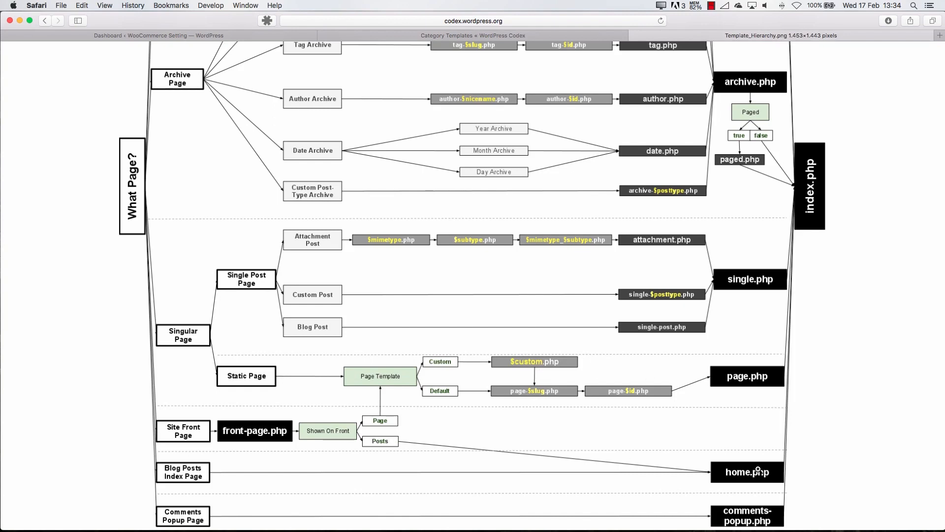
{"action": "scroll", "coordinate": [301, 497], "scroll_direction": "down", "scroll_amount": 1}
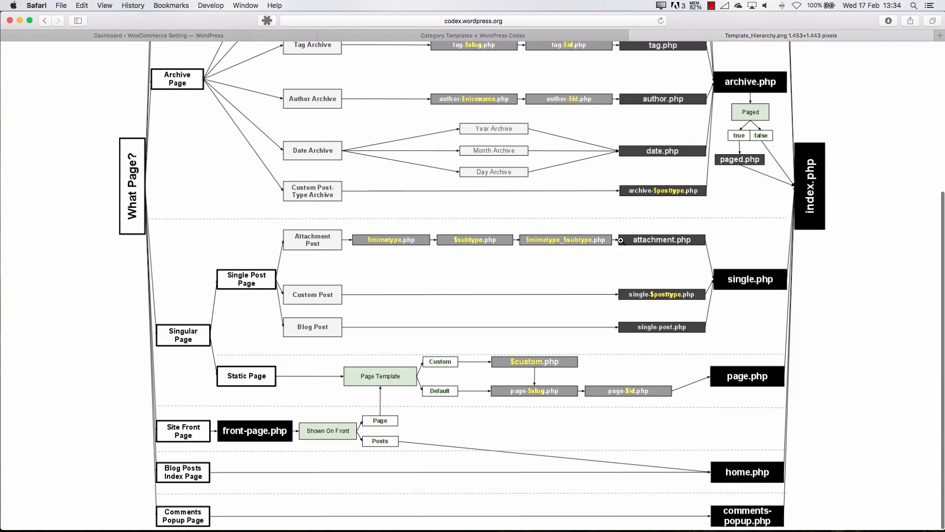
{"action": "scroll", "coordinate": [487, 262], "scroll_direction": "up", "scroll_amount": 5}
{"action": "scroll", "coordinate": [472, 264], "scroll_direction": "down", "scroll_amount": 1}
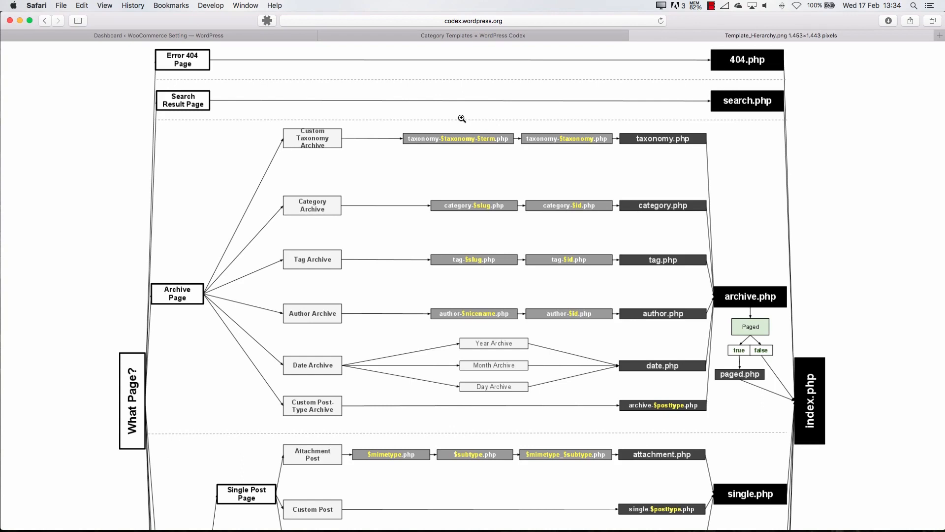
{"action": "left_click", "coordinate": [399, 186]}
{"action": "left_click", "coordinate": [401, 187]}
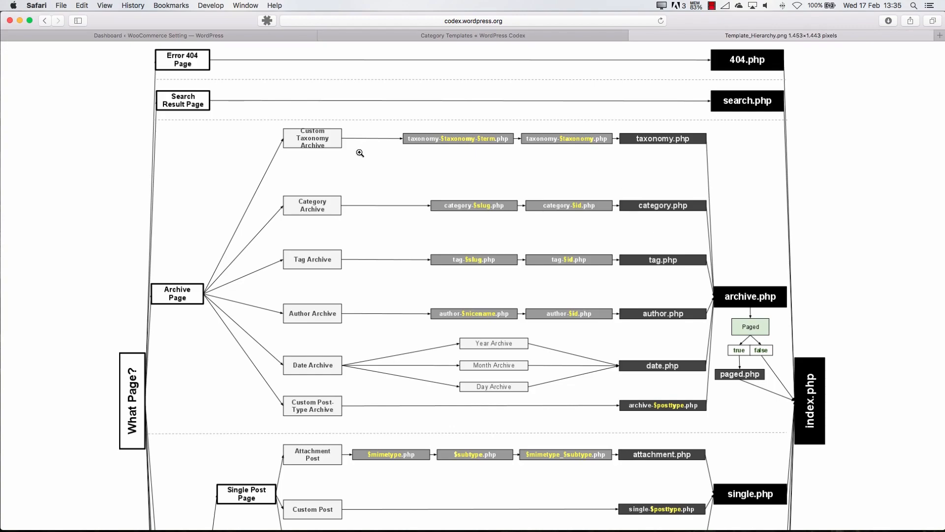
Go back from the Codex Category Templates article to Theme Development and open the WordPress Code Reference
{"action": "left_click", "coordinate": [442, 37]}
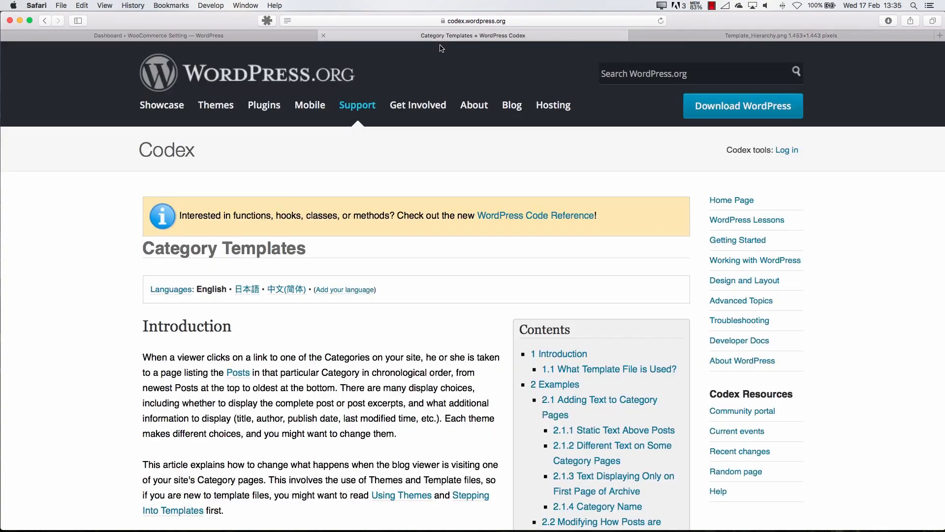
{"action": "scroll", "coordinate": [348, 285], "scroll_direction": "down", "scroll_amount": 4}
{"action": "scroll", "coordinate": [345, 282], "scroll_direction": "left", "scroll_amount": 10}
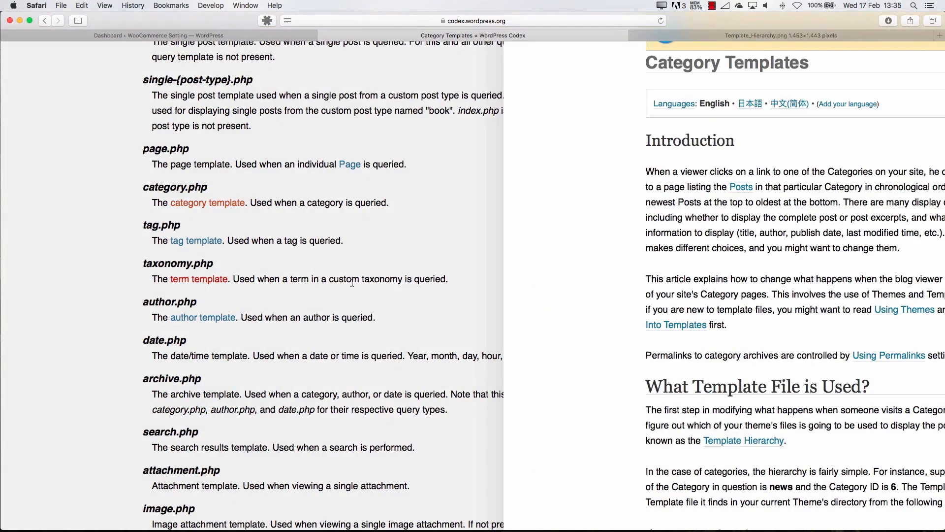
{"action": "scroll", "coordinate": [329, 235], "scroll_direction": "up", "scroll_amount": 15}
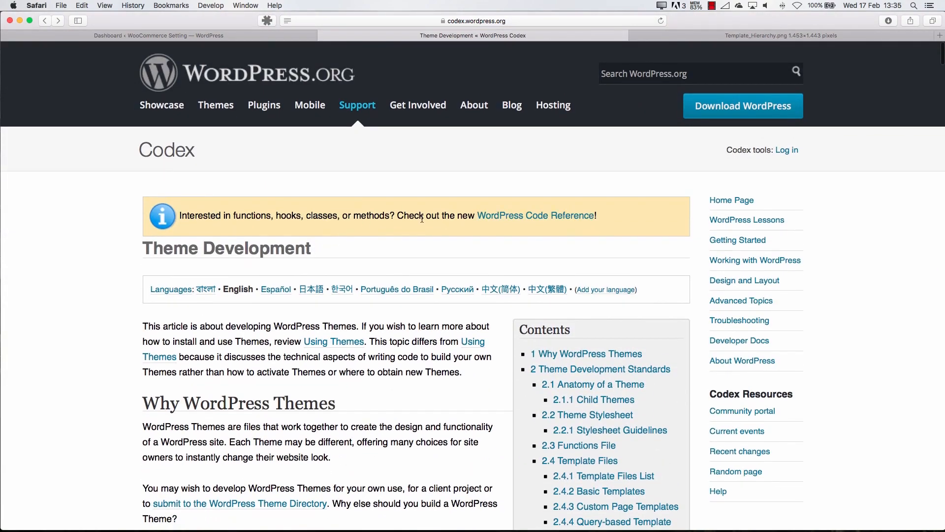
{"action": "left_click", "coordinate": [557, 216]}
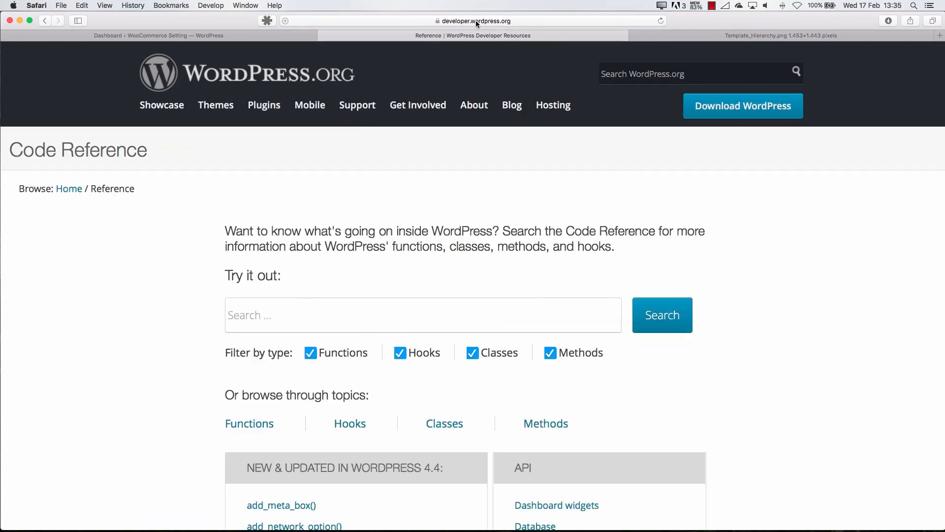
Open the add_rewrite_rule() reference from the WordPress 4.4 list and highlight part of its description and its source code
{"action": "scroll", "coordinate": [323, 249], "scroll_direction": "down", "scroll_amount": 7}
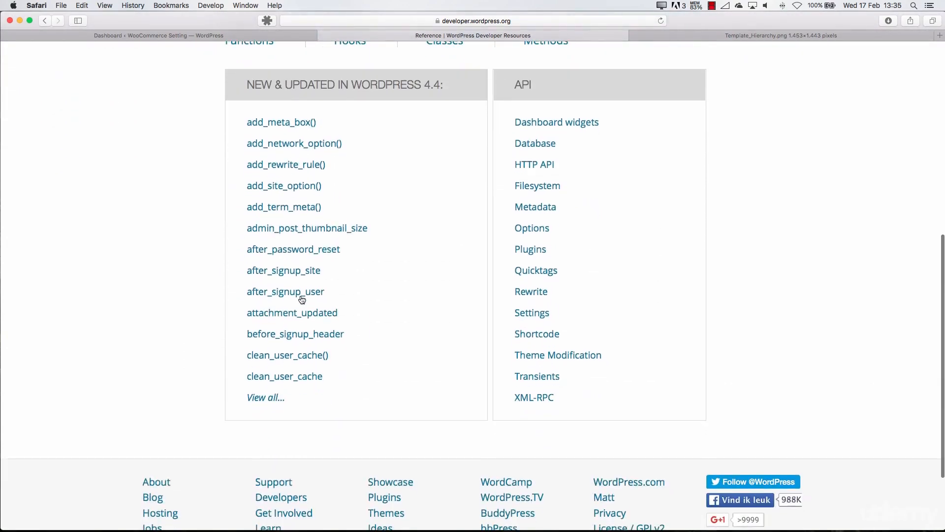
{"action": "scroll", "coordinate": [302, 299], "scroll_direction": "up", "scroll_amount": 2}
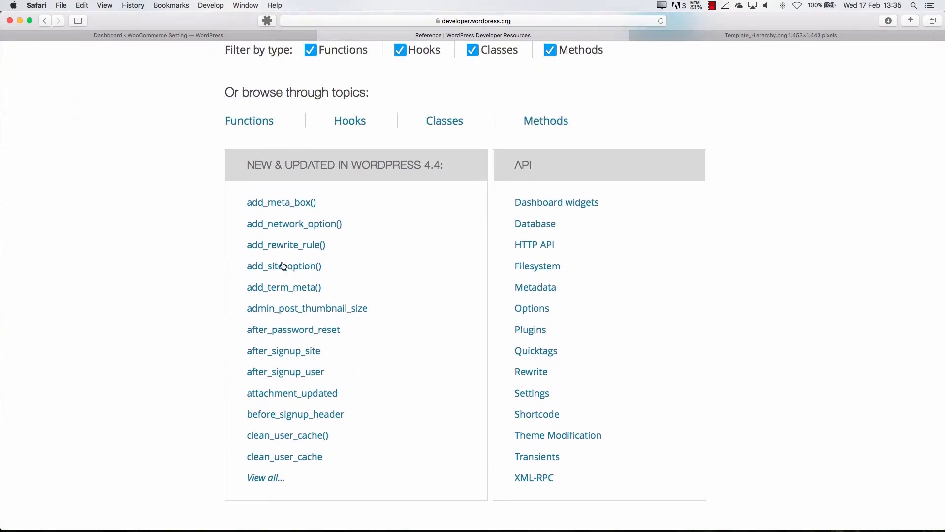
{"action": "left_click", "coordinate": [281, 248]}
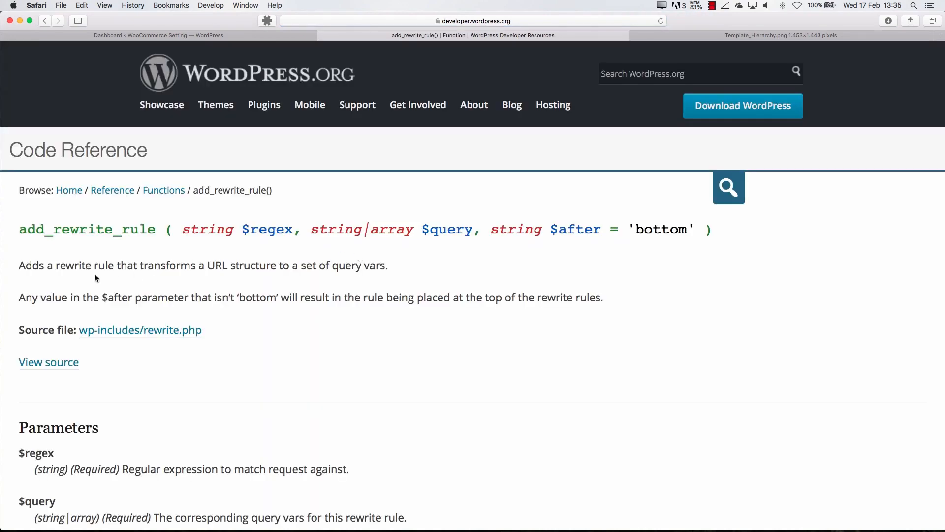
{"action": "left_click_drag", "start_coordinate": [120, 266], "coordinate": [389, 265]}
{"action": "scroll", "coordinate": [114, 300], "scroll_direction": "down", "scroll_amount": 5}
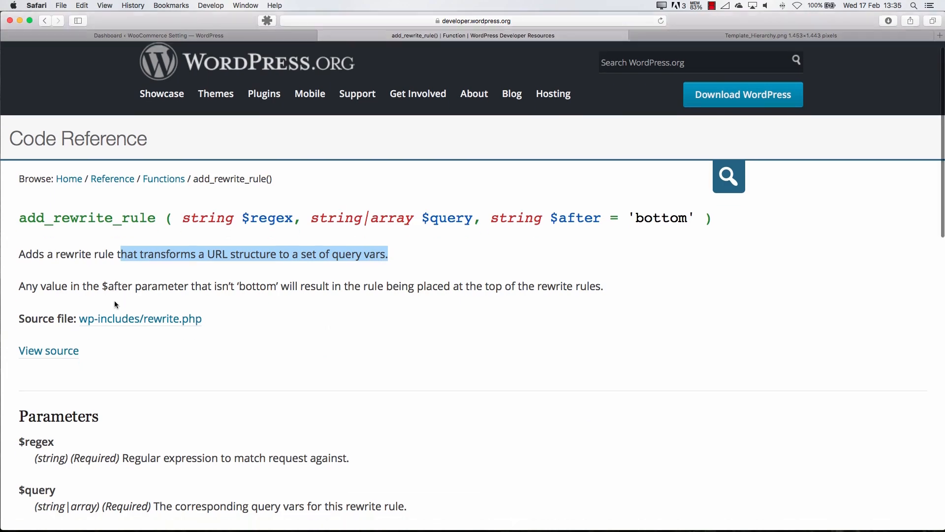
{"action": "scroll", "coordinate": [115, 302], "scroll_direction": "down", "scroll_amount": 8}
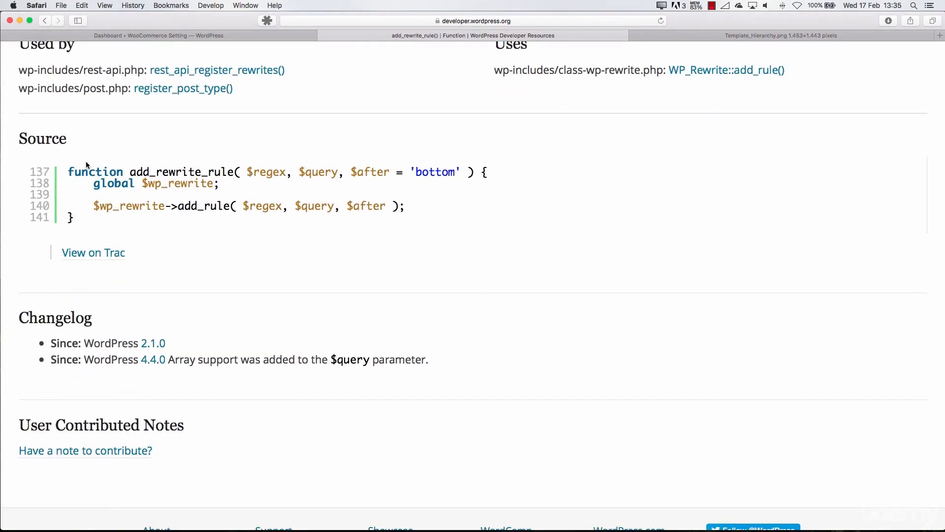
{"action": "left_click_drag", "start_coordinate": [75, 169], "coordinate": [435, 217]}
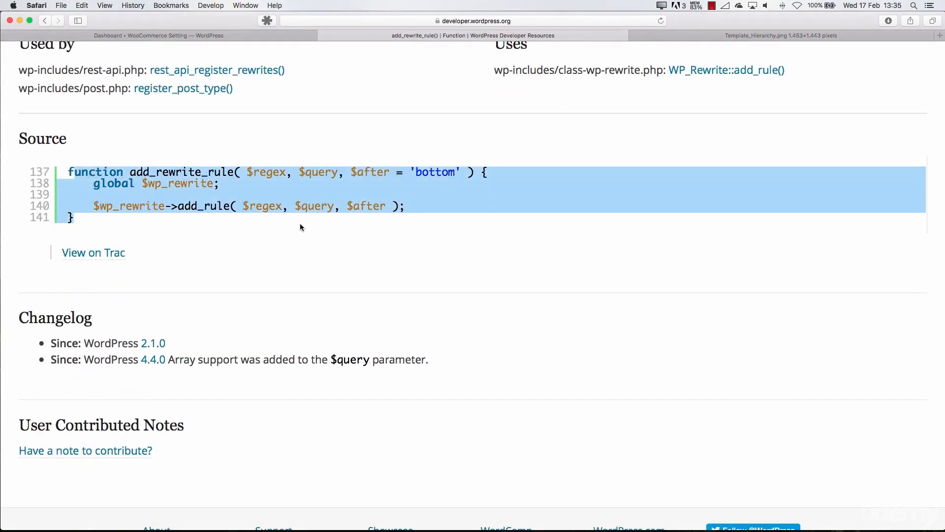
Return through the Code Reference home to the Theme Development article and read its section on why to build WordPress themes
{"action": "scroll", "coordinate": [261, 230], "scroll_direction": "up", "scroll_amount": 15}
{"action": "scroll", "coordinate": [258, 237], "scroll_direction": "left", "scroll_amount": 5}
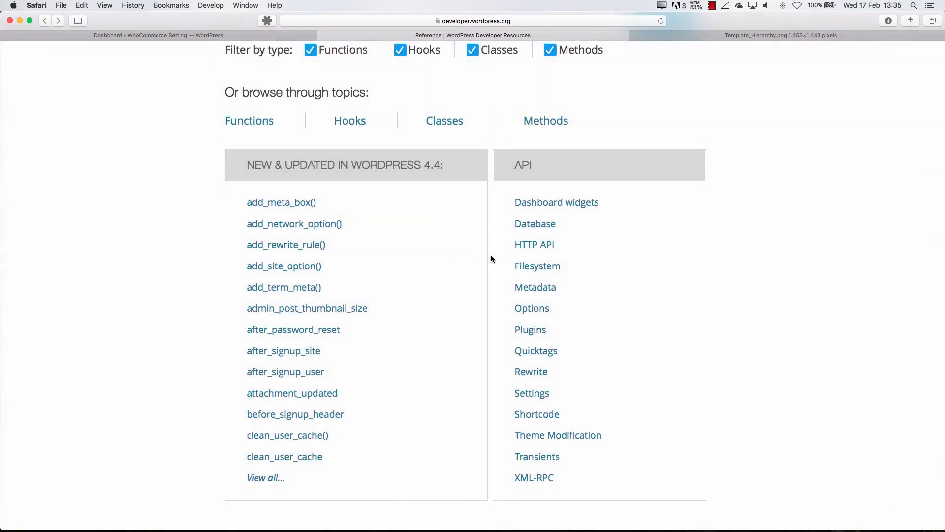
{"action": "scroll", "coordinate": [437, 255], "scroll_direction": "left", "scroll_amount": 5}
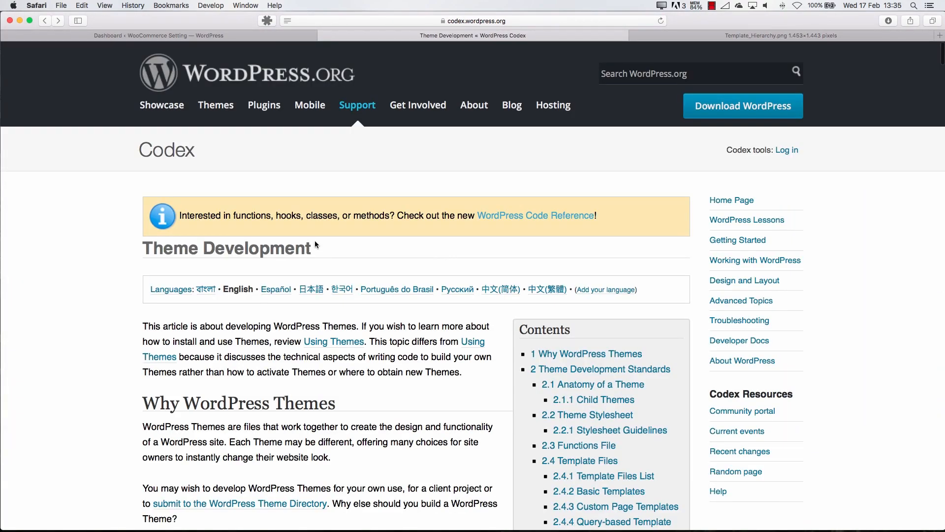
{"action": "scroll", "coordinate": [314, 240], "scroll_direction": "down", "scroll_amount": 10}
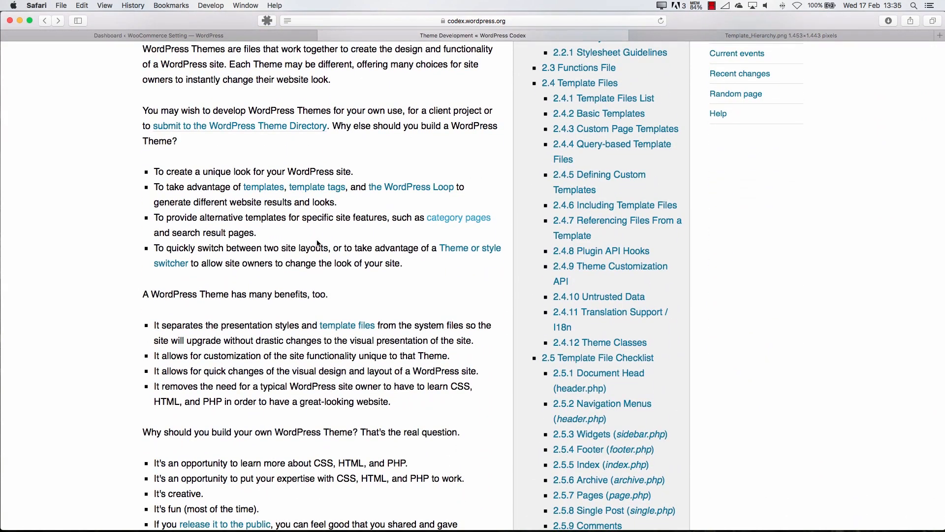